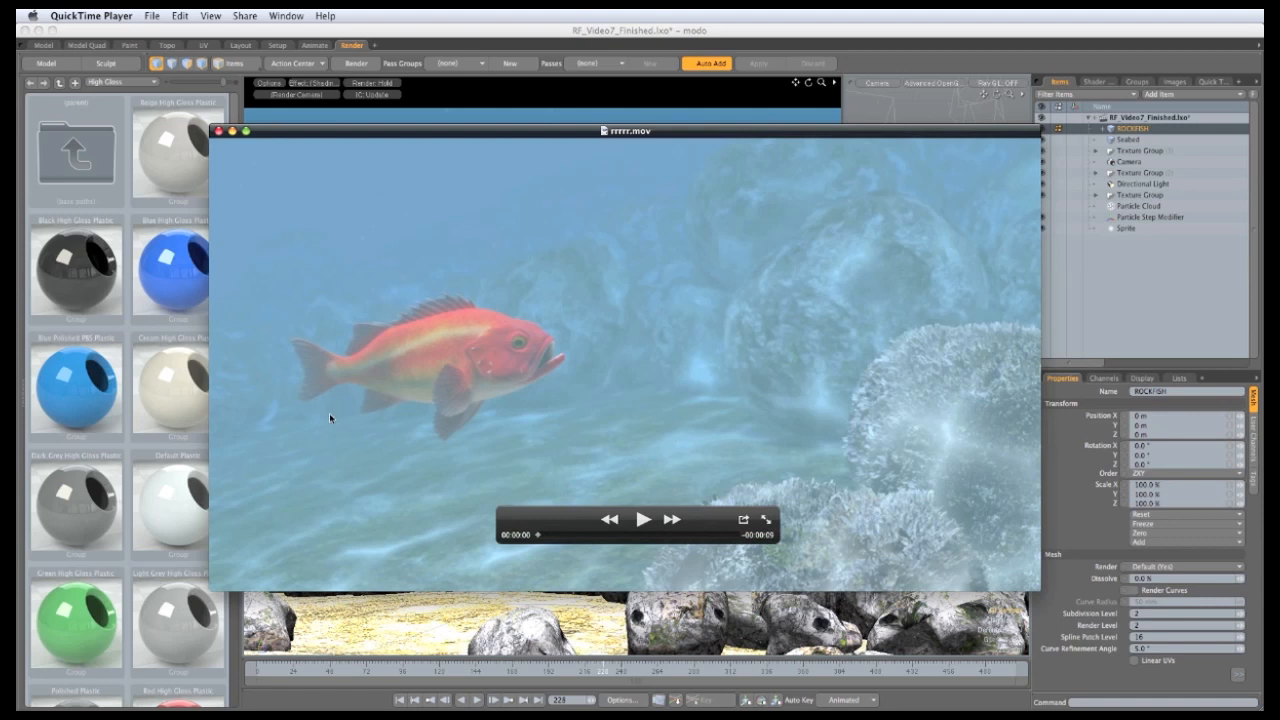
# Step: Play the finished rockfish animation movie
pyautogui.click(643, 519)
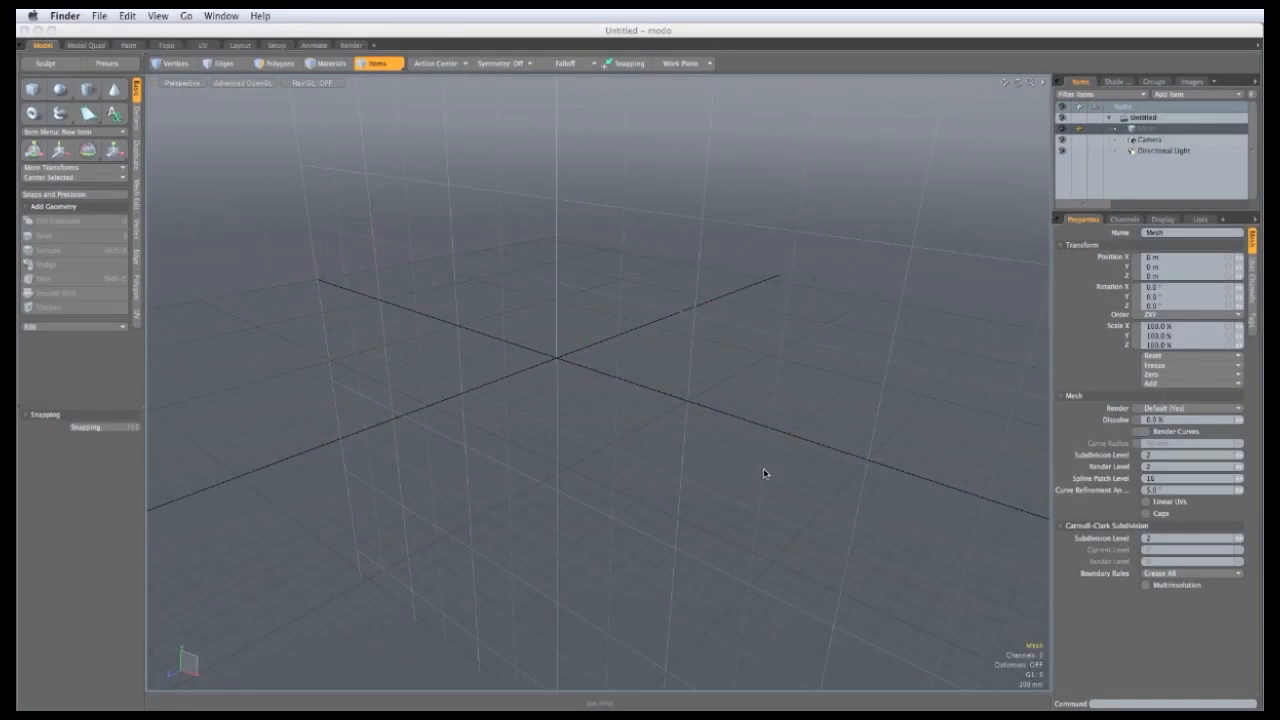
# Step: Load RockfishSideview.jpg from the reference folder into the modo scene as a backdrop image
pyautogui.moveTo(932, 718); pyautogui.dragTo(672, 331)
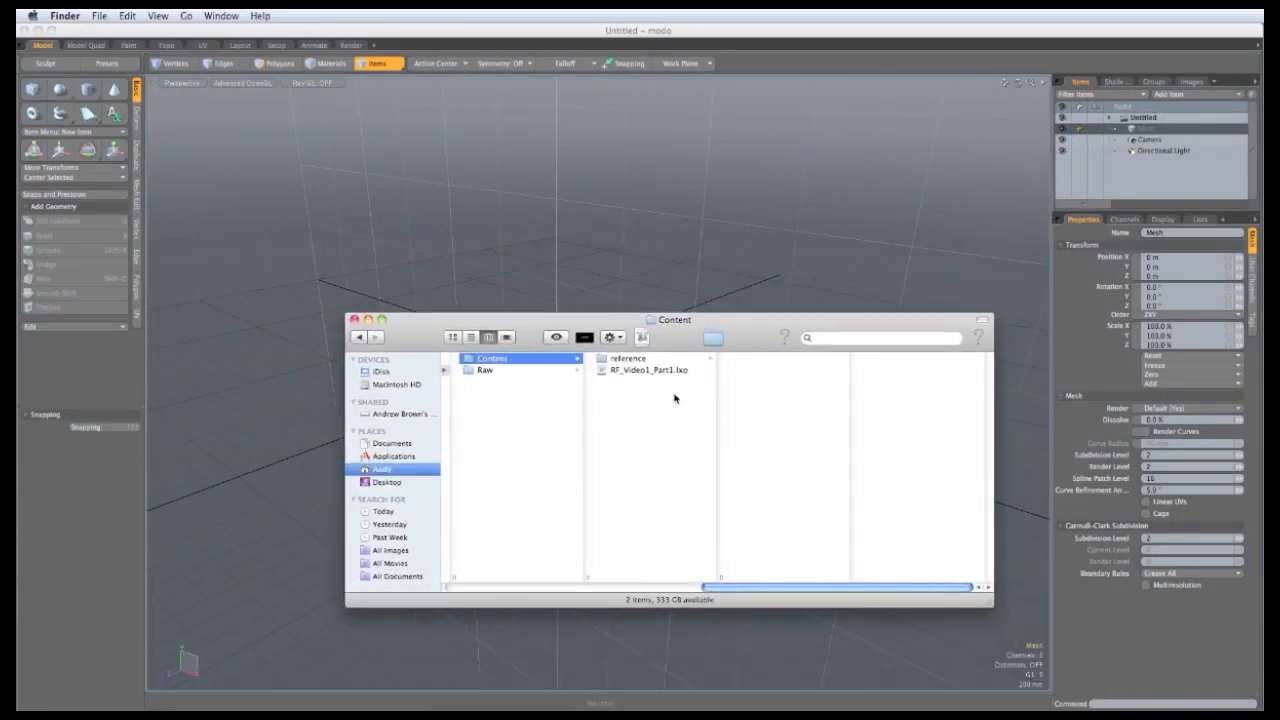
pyautogui.click(634, 360)
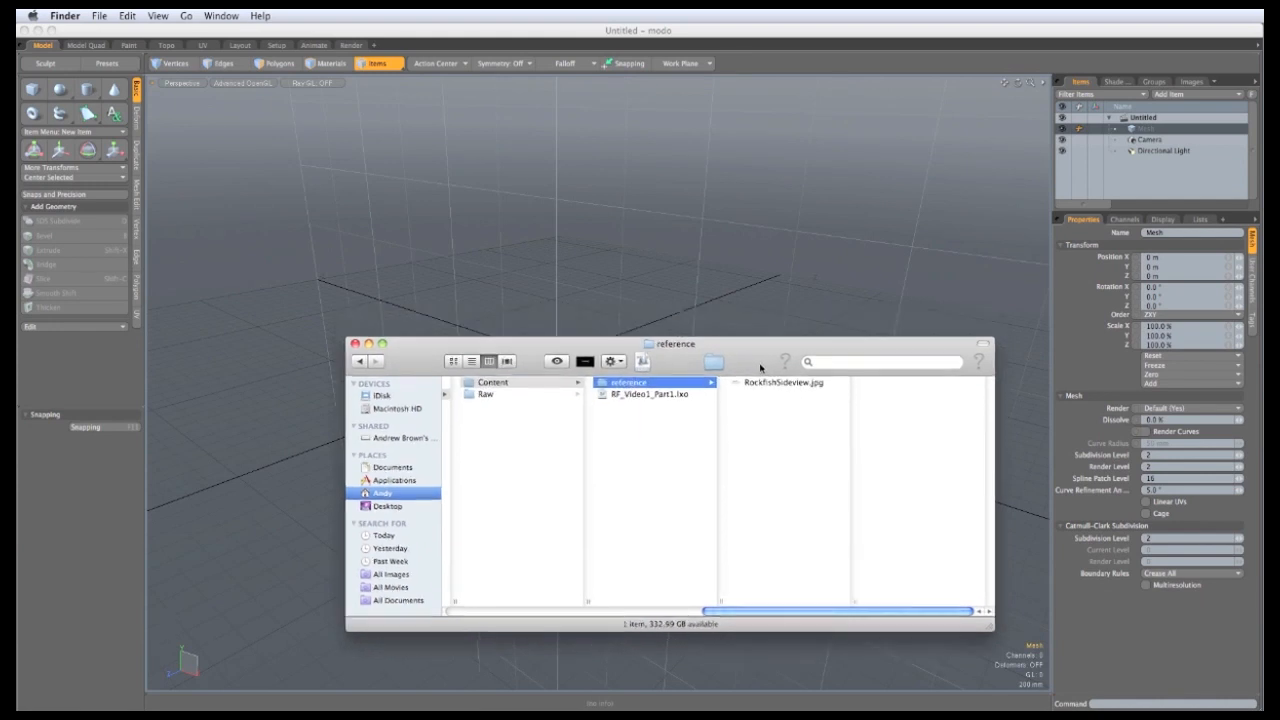
pyautogui.moveTo(775, 392); pyautogui.dragTo(686, 306)
pyautogui.click(357, 355)
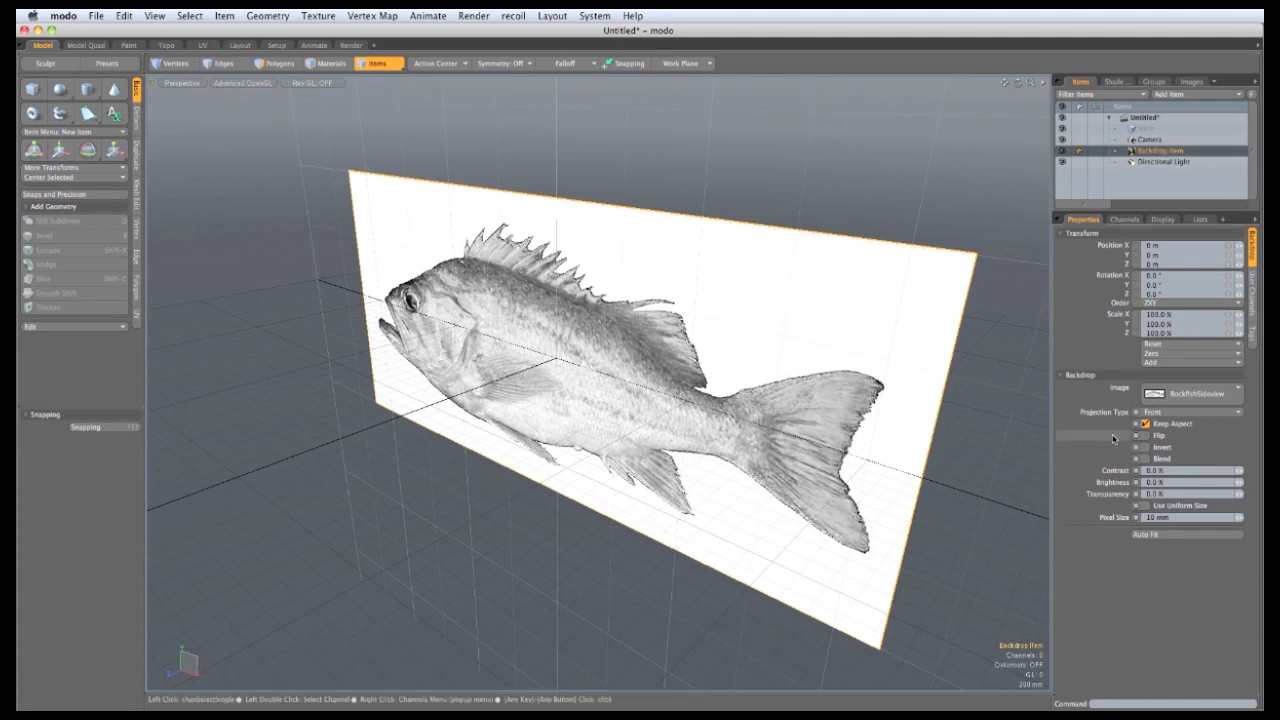
# Step: Review the backdrop's projection options, keep Front, and examine the fish reference in the Front view
pyautogui.click(1192, 412)
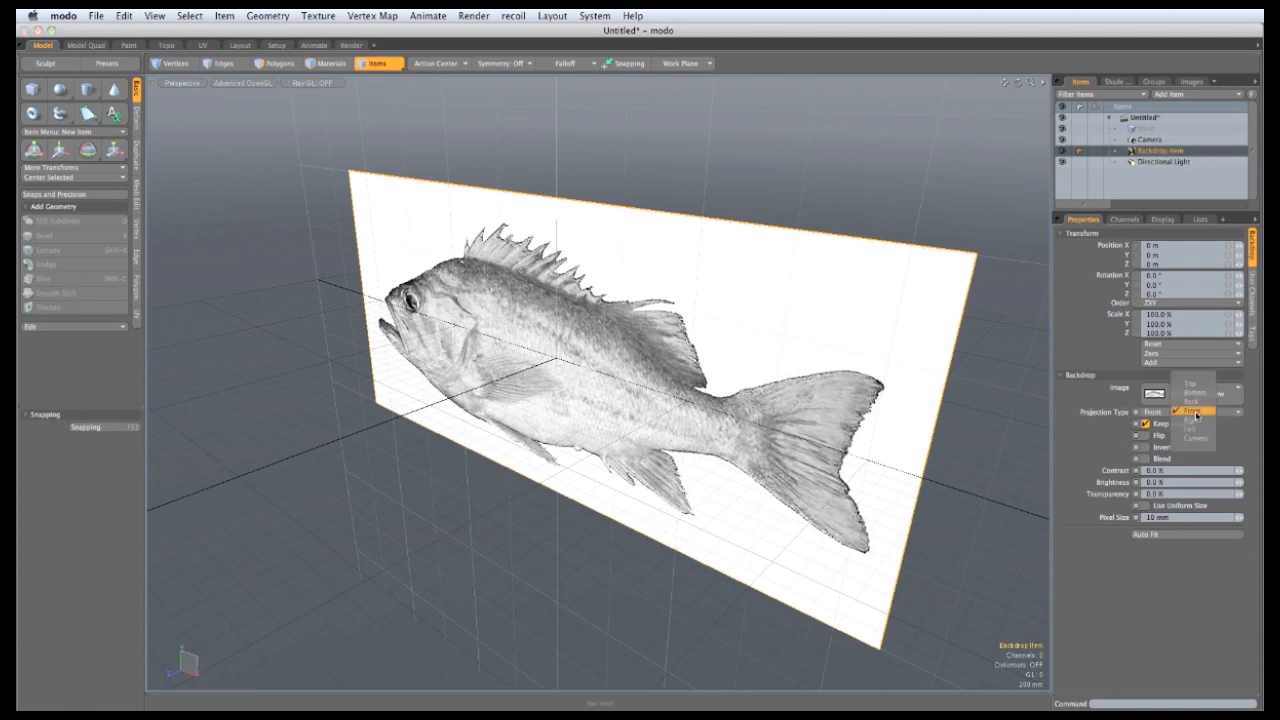
pyautogui.click(1194, 411)
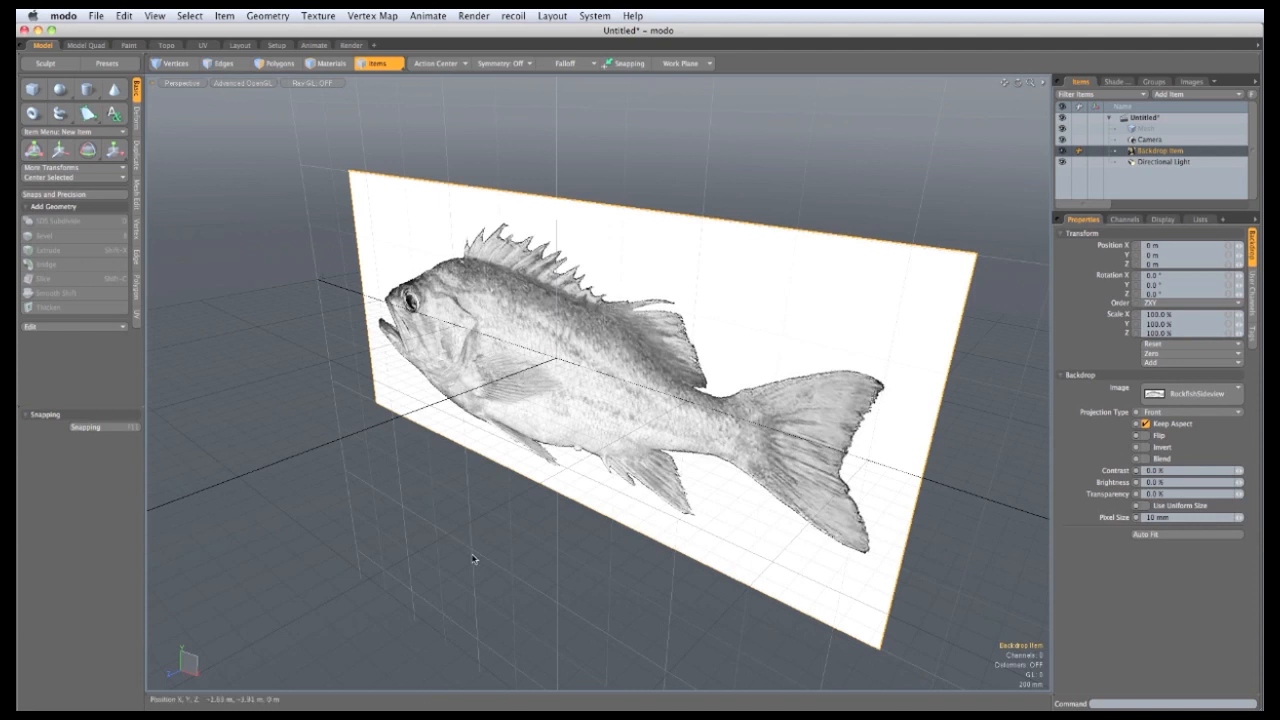
pyautogui.hotkey('ctrl', 'space')
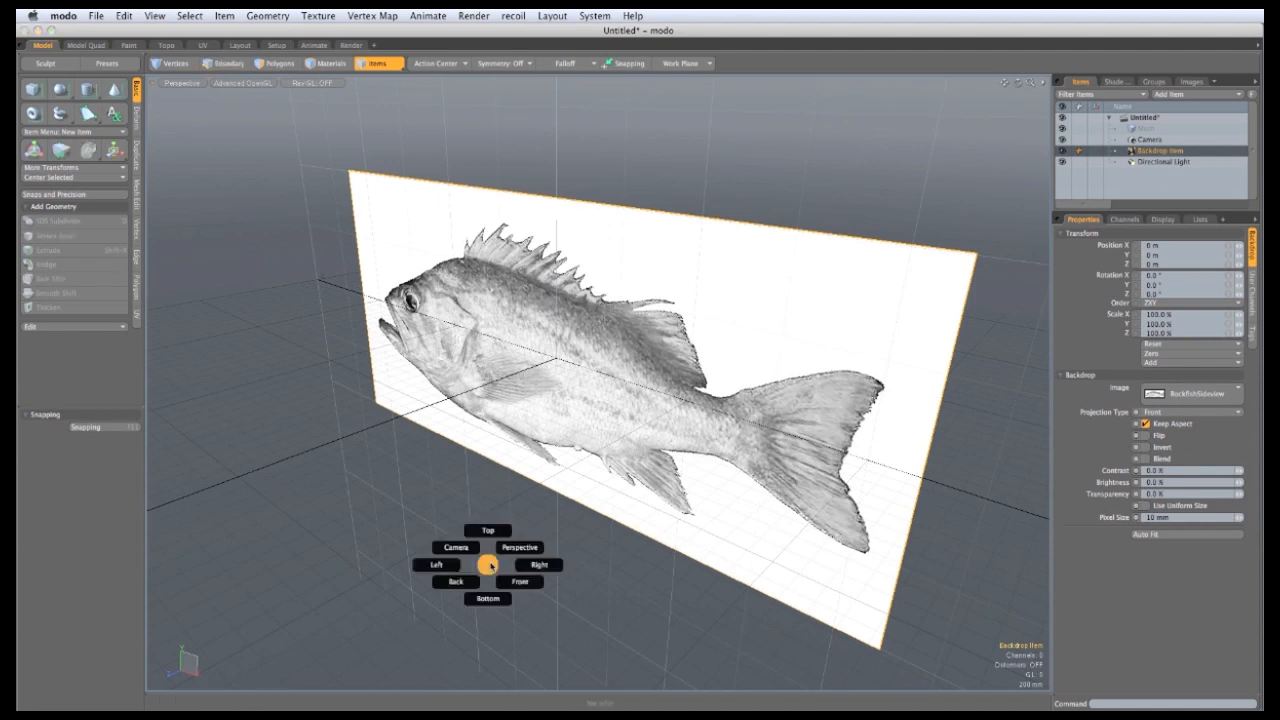
pyautogui.click(519, 582)
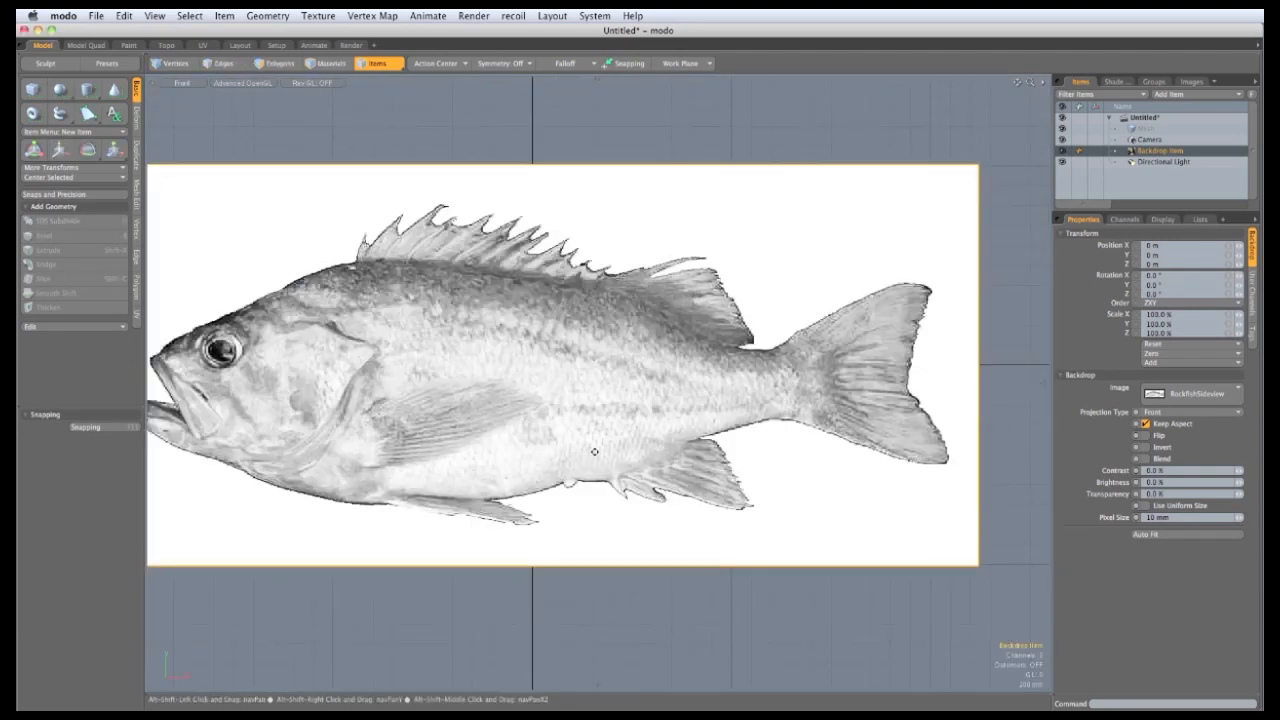
pyautogui.keyDown('alt'); pyautogui.keyDown('shift'); pyautogui.moveTo(605, 442); pyautogui.dragTo(664, 447); pyautogui.keyUp('shift'); pyautogui.keyUp('alt')
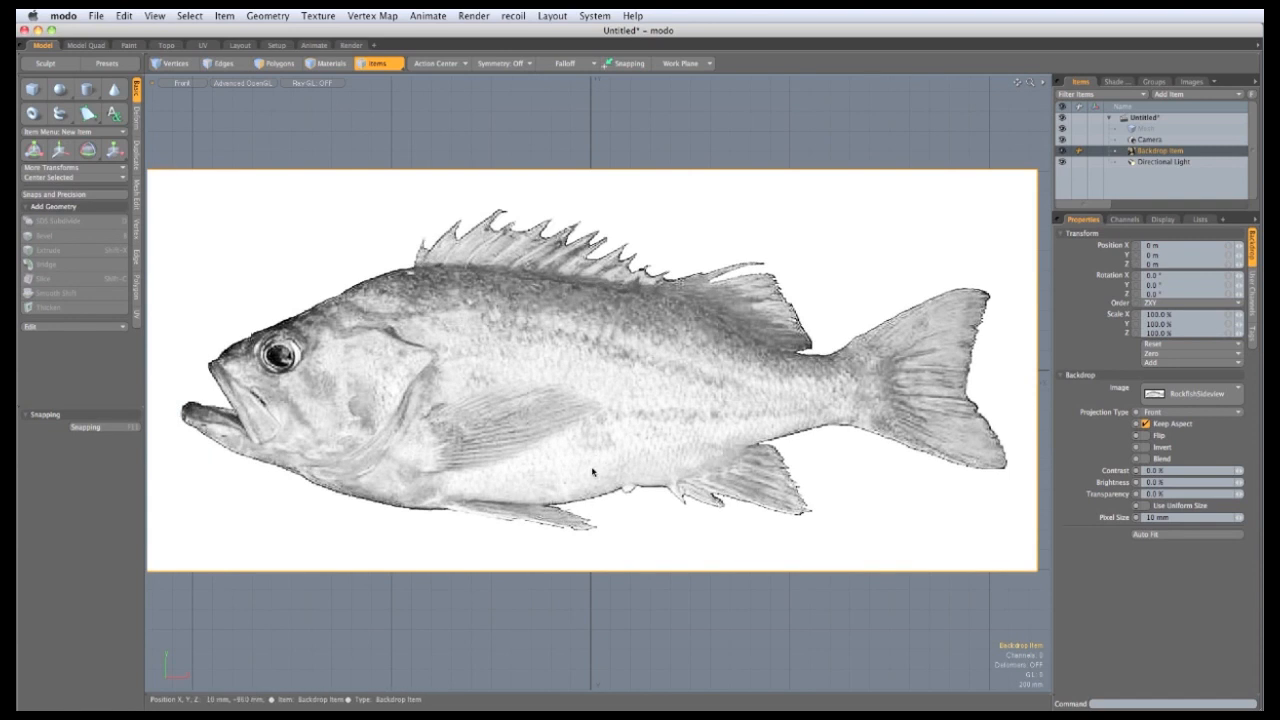
# Step: In the Right view, set the backdrop's projection type to Right and its Y rotation to 180°
pyautogui.hotkey('ctrl', 'space')
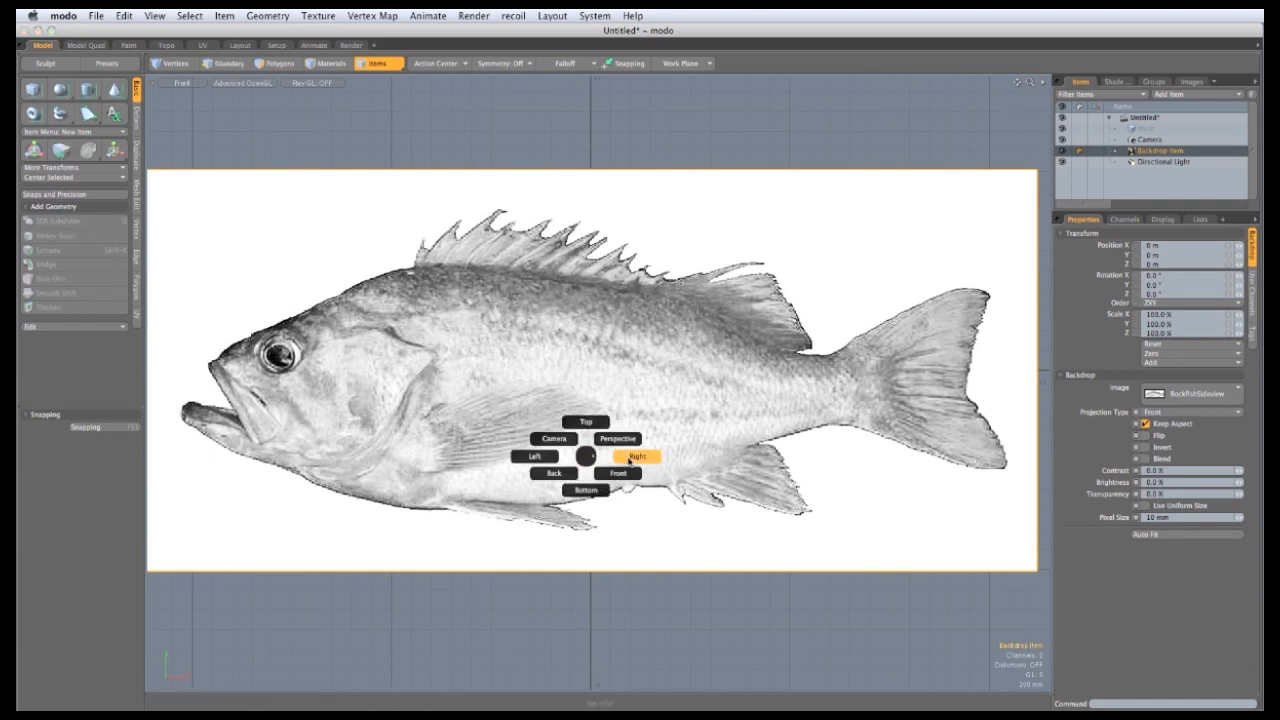
pyautogui.click(630, 461)
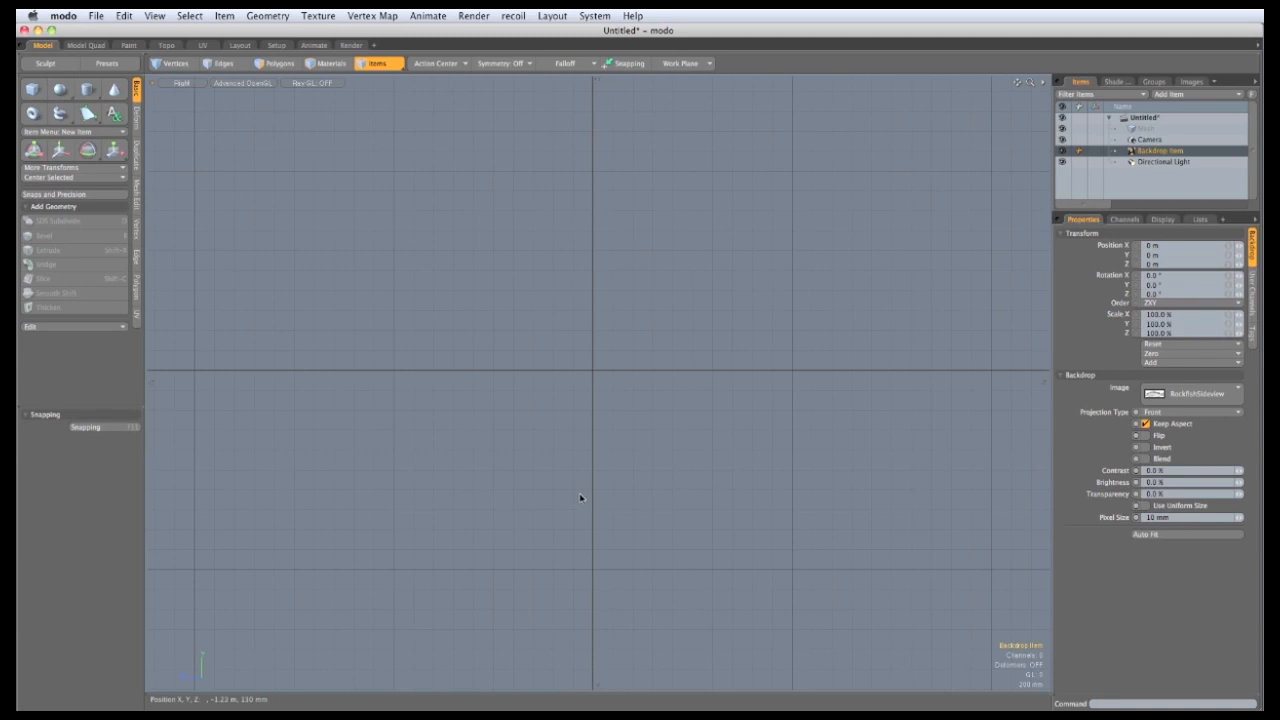
pyautogui.click(1186, 413)
pyautogui.click(1186, 424)
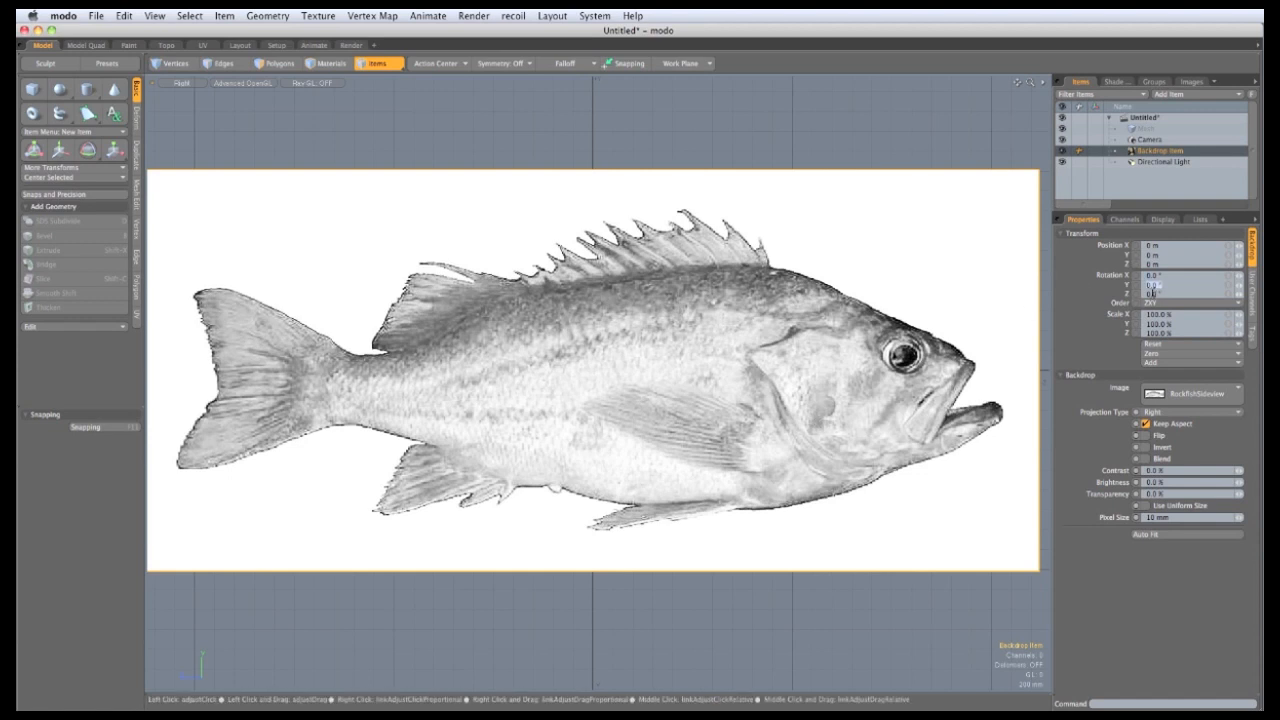
pyautogui.write('180')
pyautogui.press('Return')
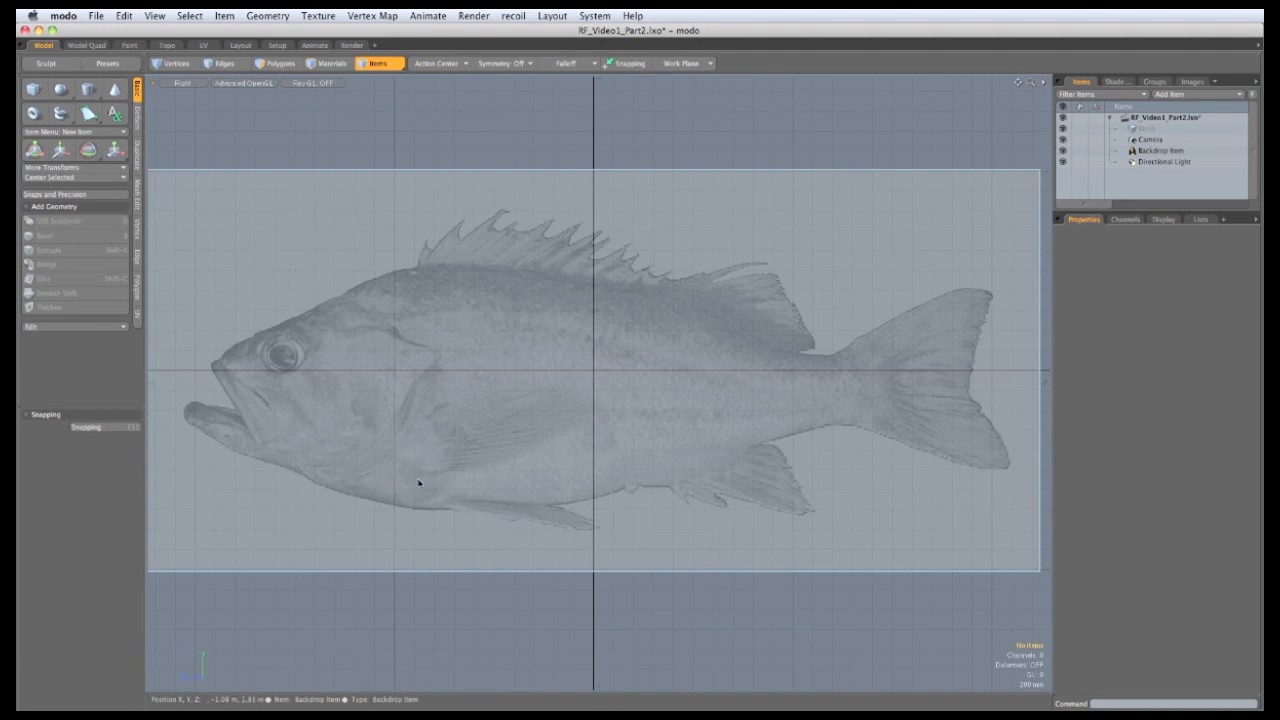
pyautogui.moveTo(368, 506)
pyautogui.mouseDown(button='right')
pyautogui.moveTo(166, 414)
pyautogui.moveTo(386, 303)
pyautogui.moveTo(477, 345)
pyautogui.mouseUp(button='right')
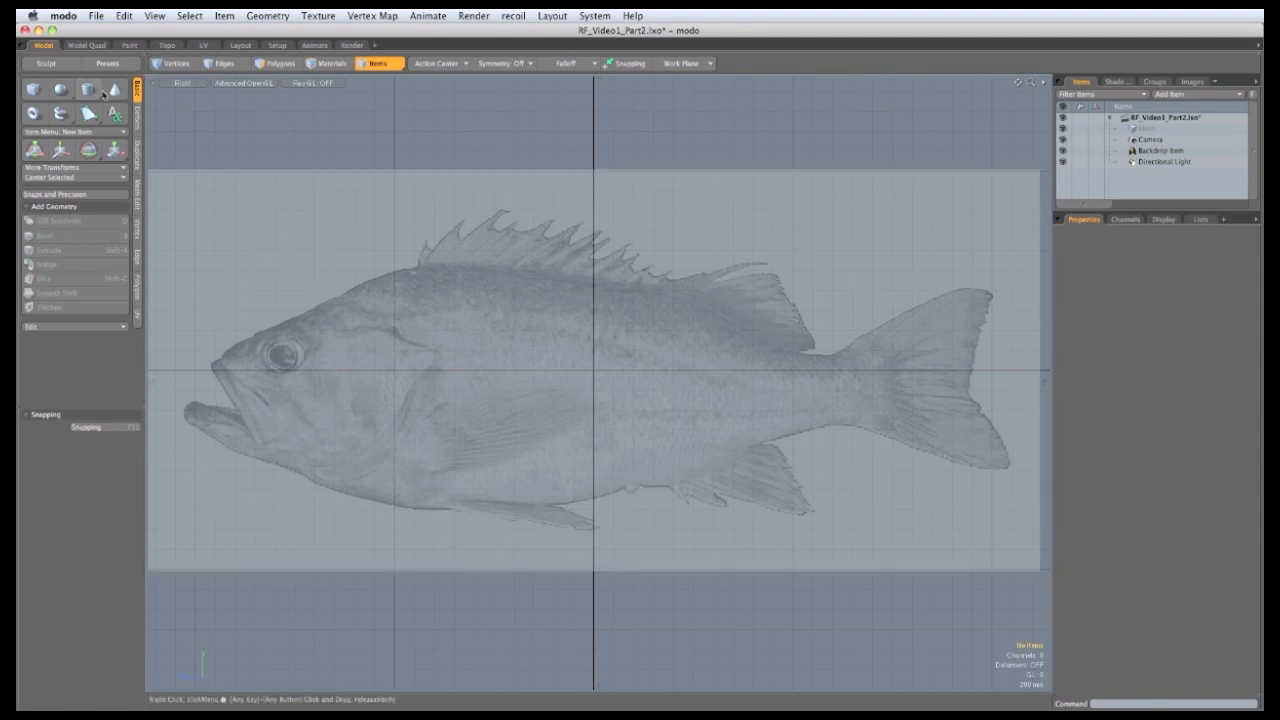
# Step: Open the Sardine.lxo scene from the Content folder
pyautogui.click(96, 16)
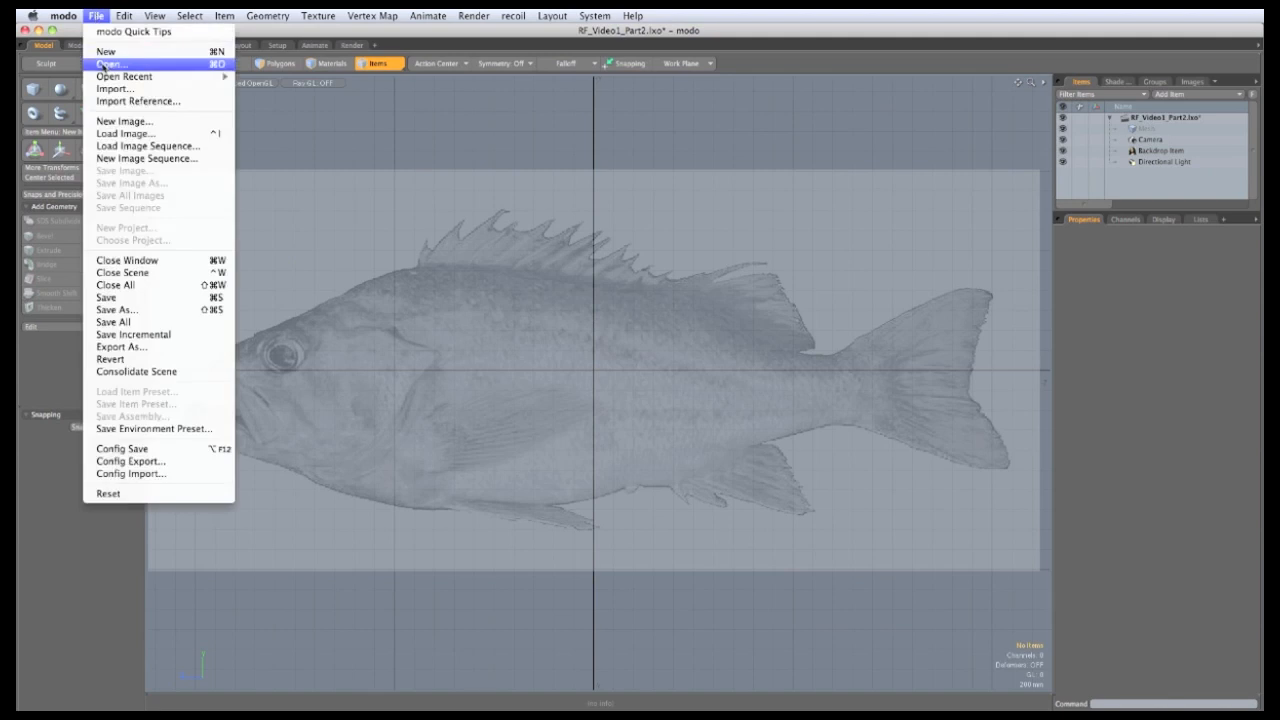
pyautogui.click(100, 62)
pyautogui.moveTo(463, 147); pyautogui.dragTo(322, 114)
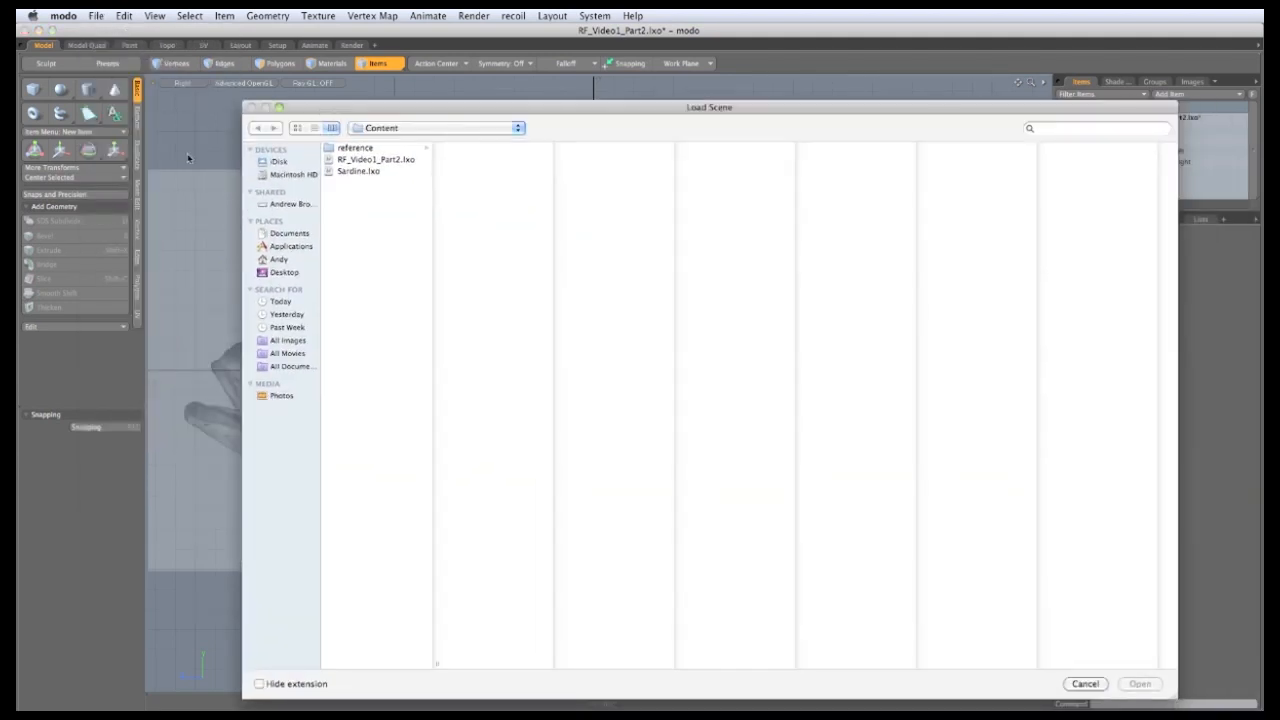
pyautogui.click(355, 173)
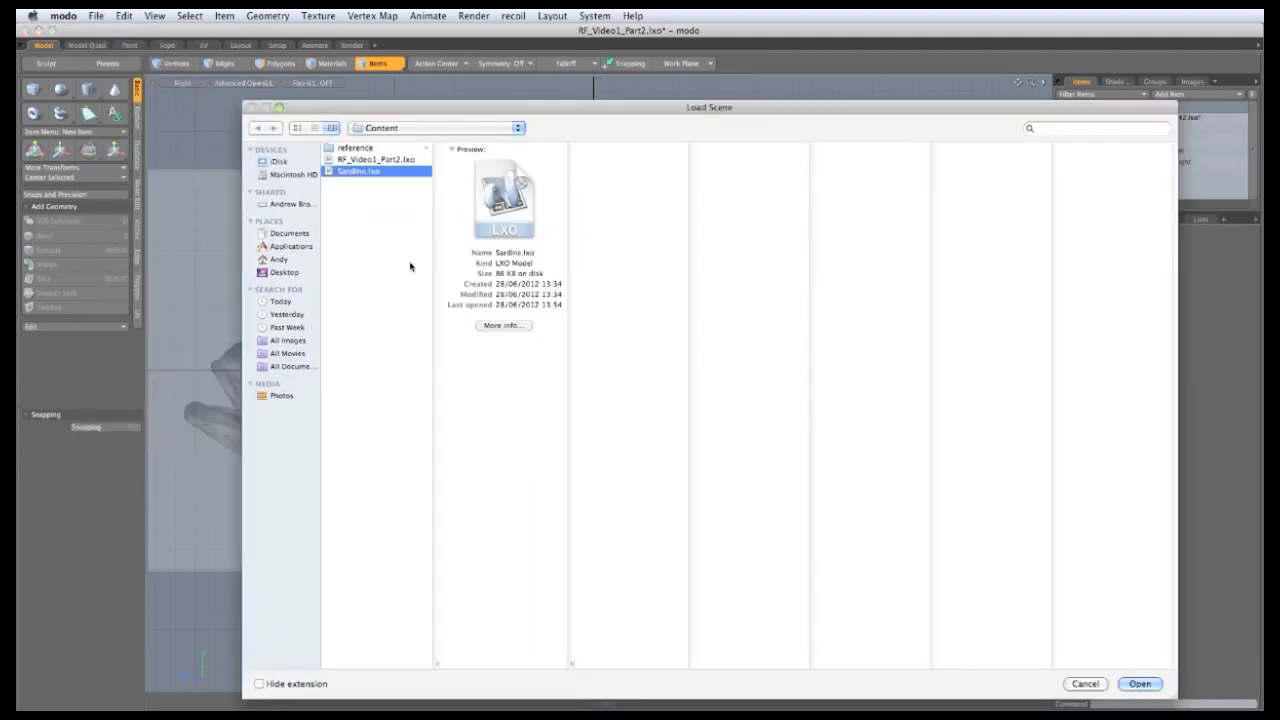
pyautogui.click(1140, 684)
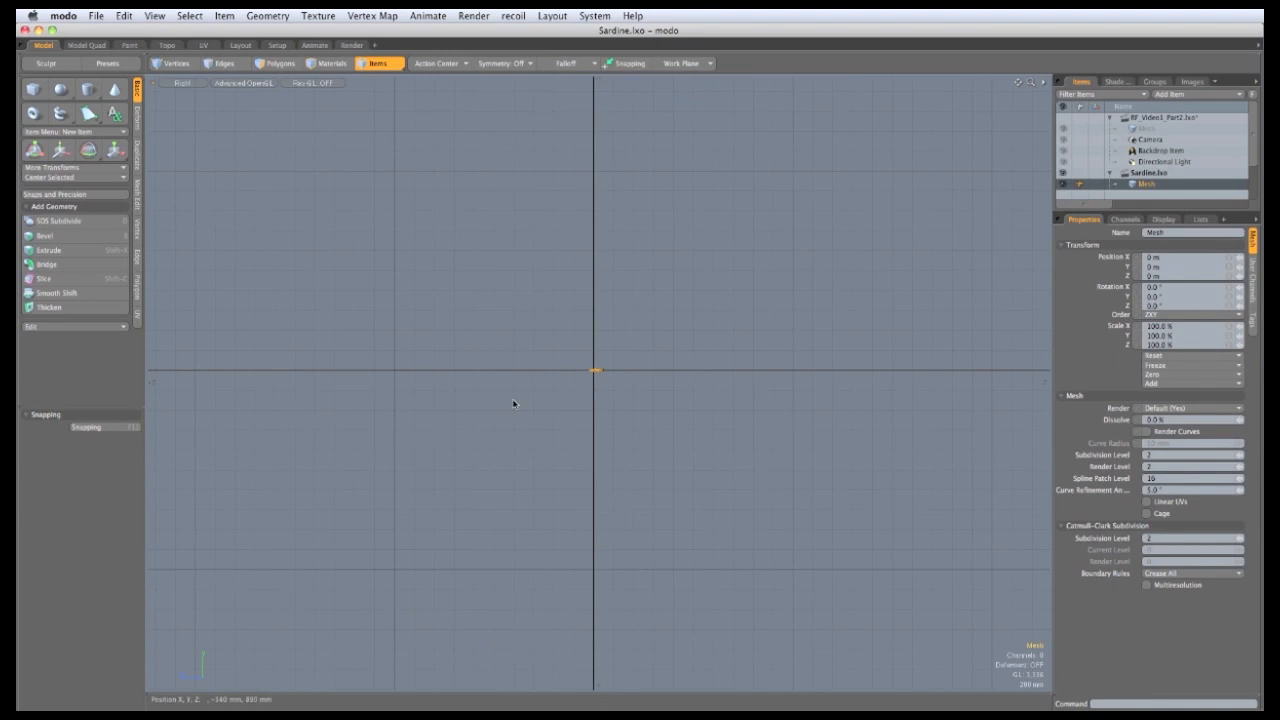
# Step: Show the sardine mesh in the Perspective view and set up polygon selection with X symmetry
pyautogui.press('a')
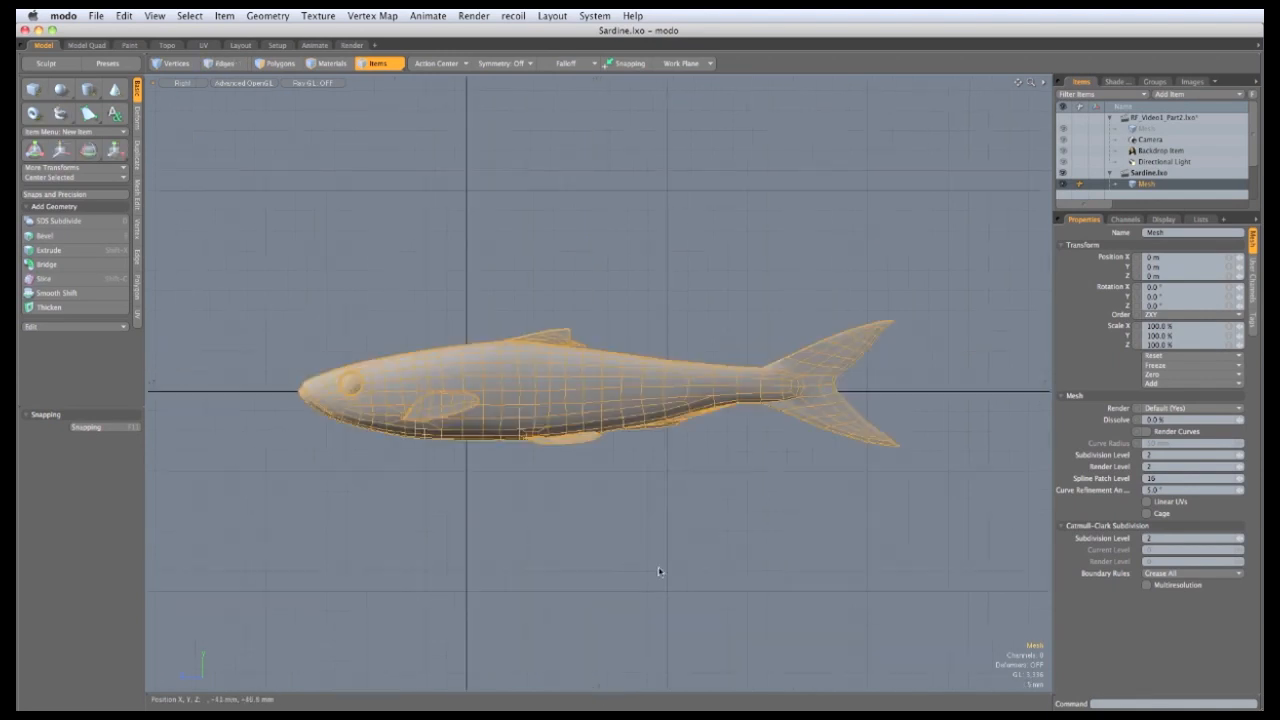
pyautogui.hotkey('ctrl', 'space')
pyautogui.click(642, 600)
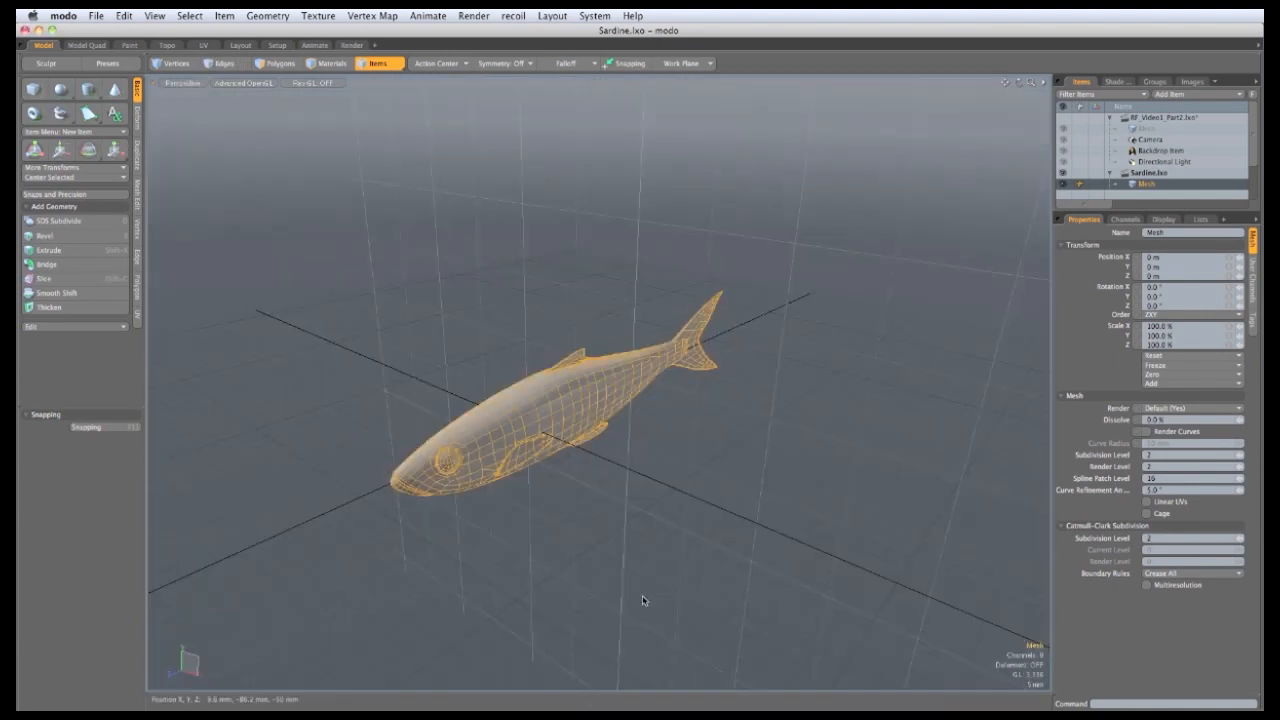
pyautogui.keyDown('alt'); pyautogui.moveTo(640, 592); pyautogui.dragTo(790, 428); pyautogui.keyUp('alt')
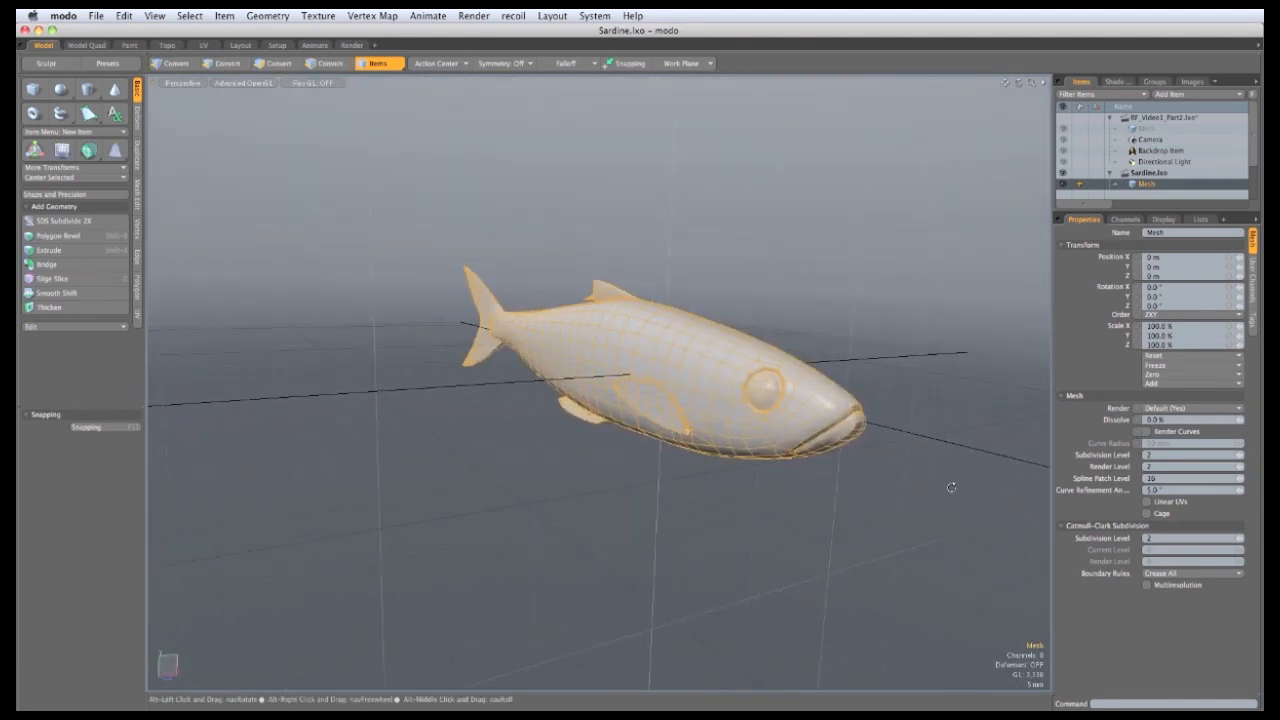
pyautogui.keyDown('alt'); pyautogui.moveTo(951, 487); pyautogui.dragTo(511, 435); pyautogui.keyUp('alt')
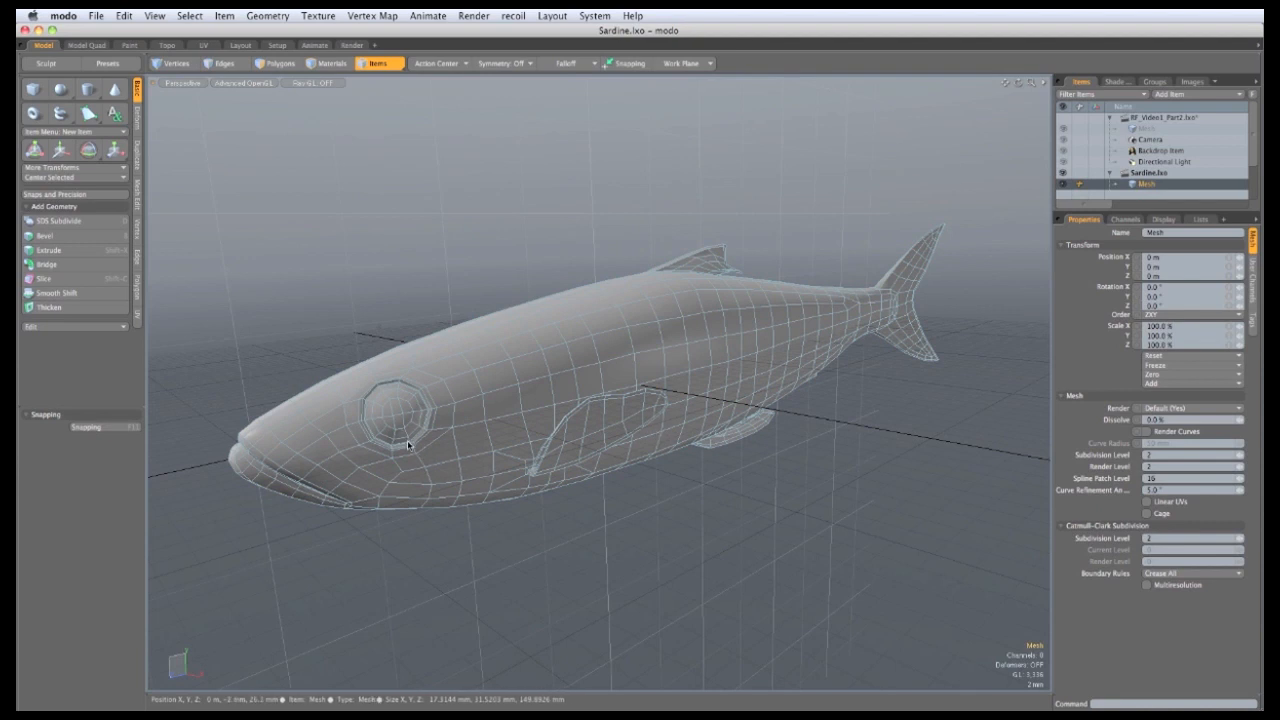
pyautogui.click(276, 63)
pyautogui.click(513, 64)
pyautogui.click(513, 70)
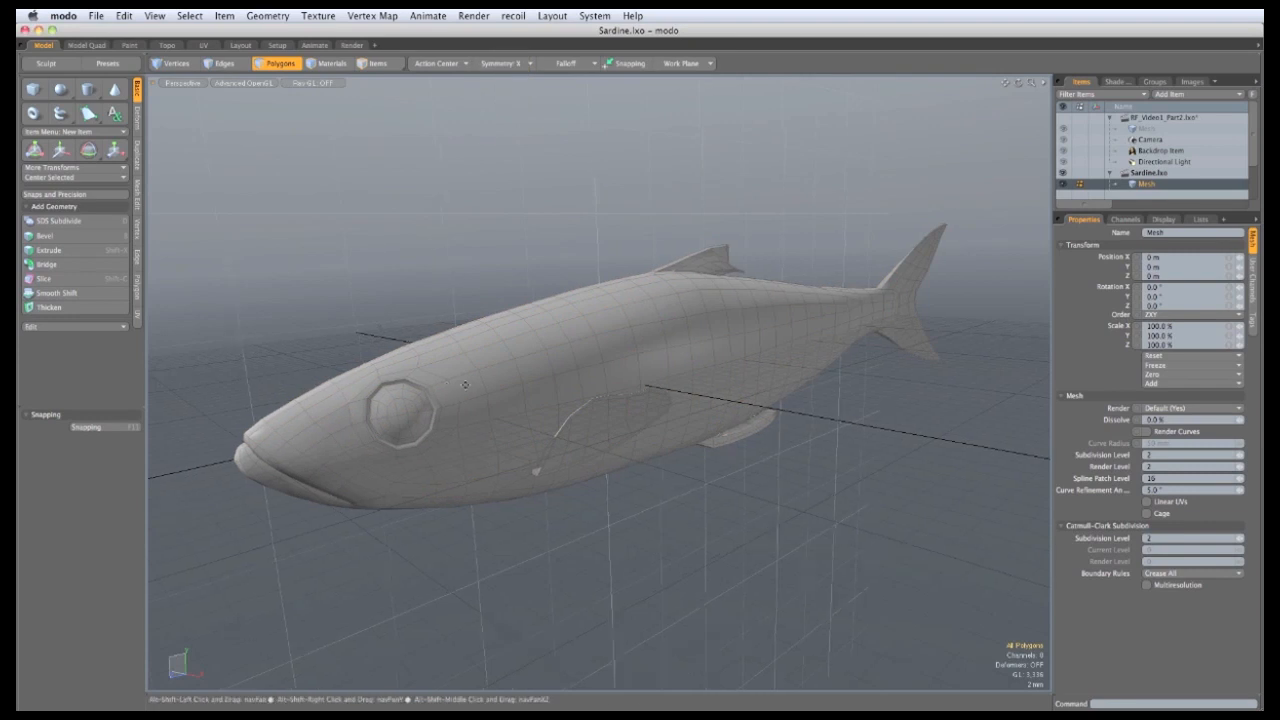
# Step: Select the sardine's eye polygons, expand the selection to the surrounding socket, and delete them
pyautogui.keyDown('alt'); pyautogui.moveTo(378, 405); pyautogui.dragTo(438, 402); pyautogui.keyUp('alt')
pyautogui.scroll(1, 425, 416)
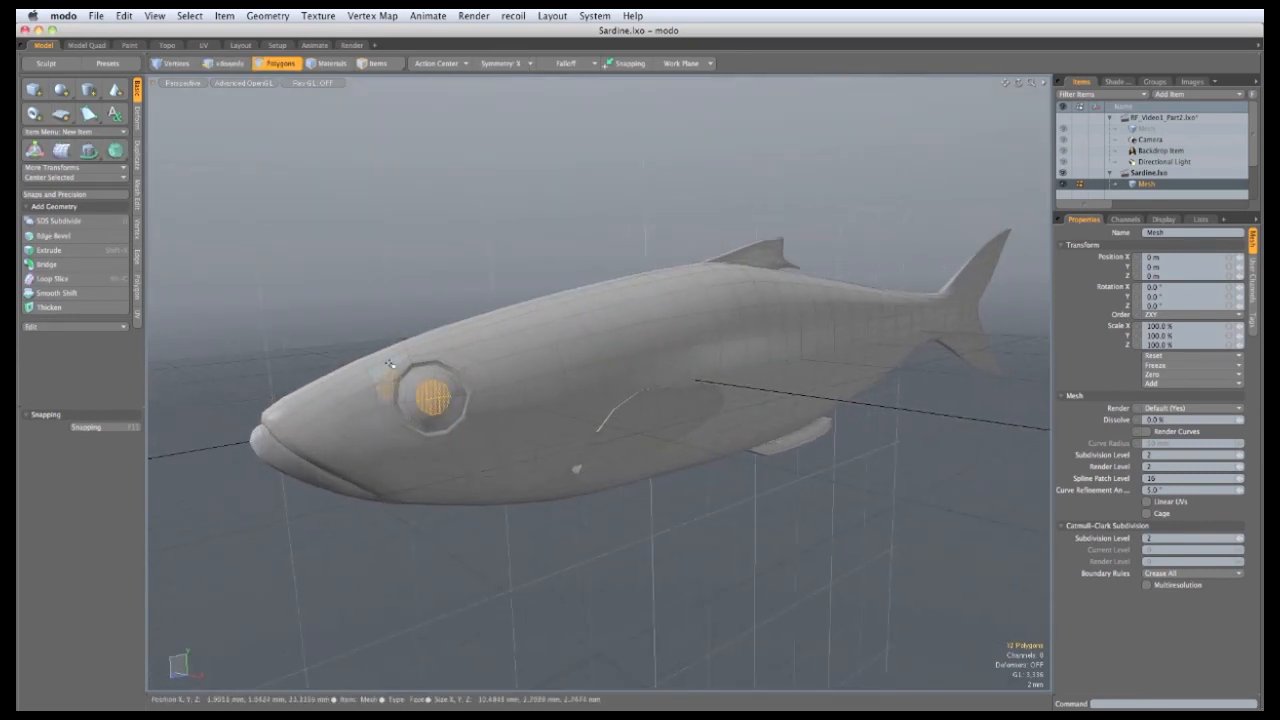
pyautogui.hotkey('shift', 'Up')
pyautogui.hotkey('shift', 'Up')
pyautogui.hotkey('shift', 'Up')
pyautogui.hotkey('shift', 'Up')
pyautogui.hotkey('shift', 'Up')
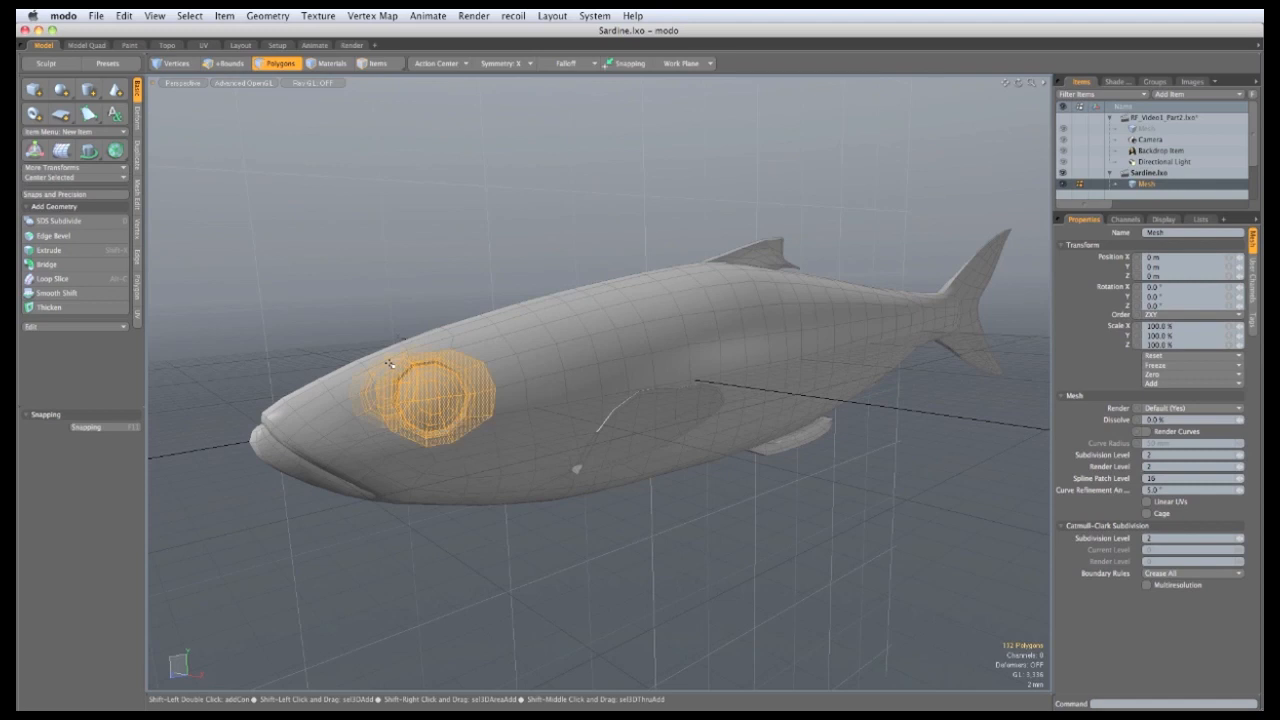
pyautogui.hotkey('shift', 'Down')
pyautogui.hotkey('shift', 'Down')
pyautogui.hotkey('shift', 'Down')
pyautogui.press('Delete')
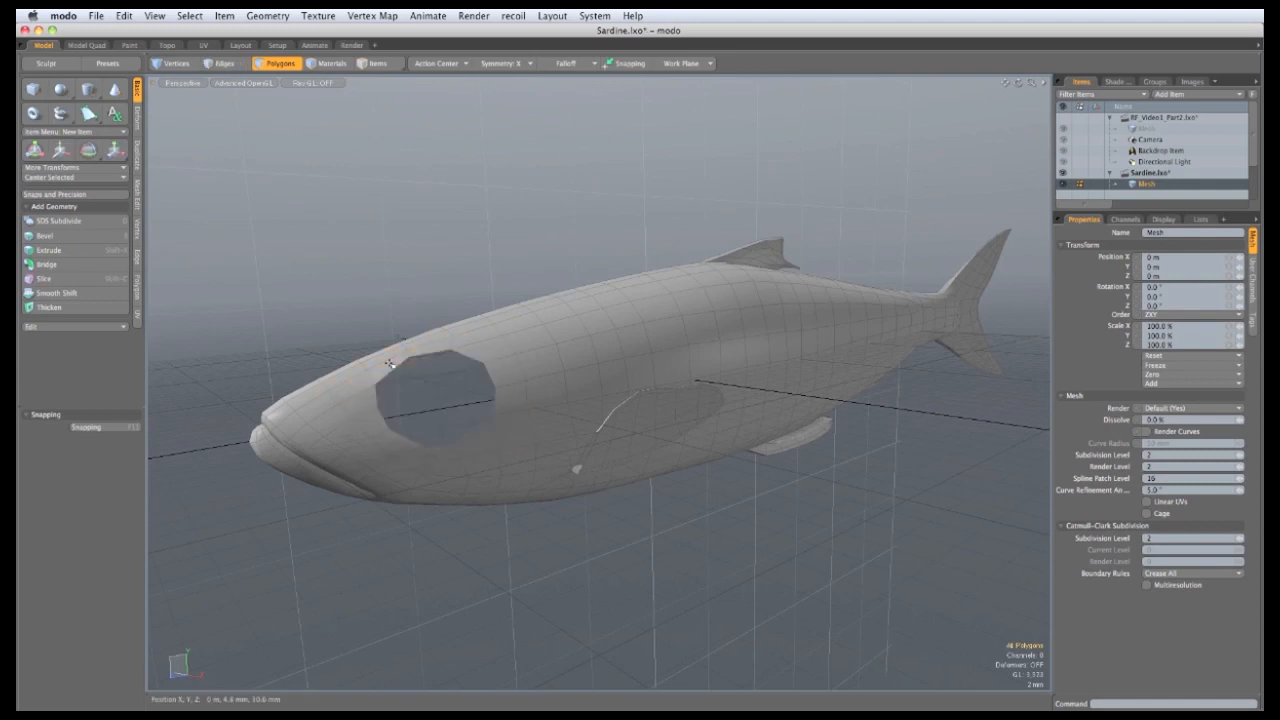
# Step: Select both pectoral fins together with the body polygons around their bases and remove them
pyautogui.scroll(10, 495, 380)
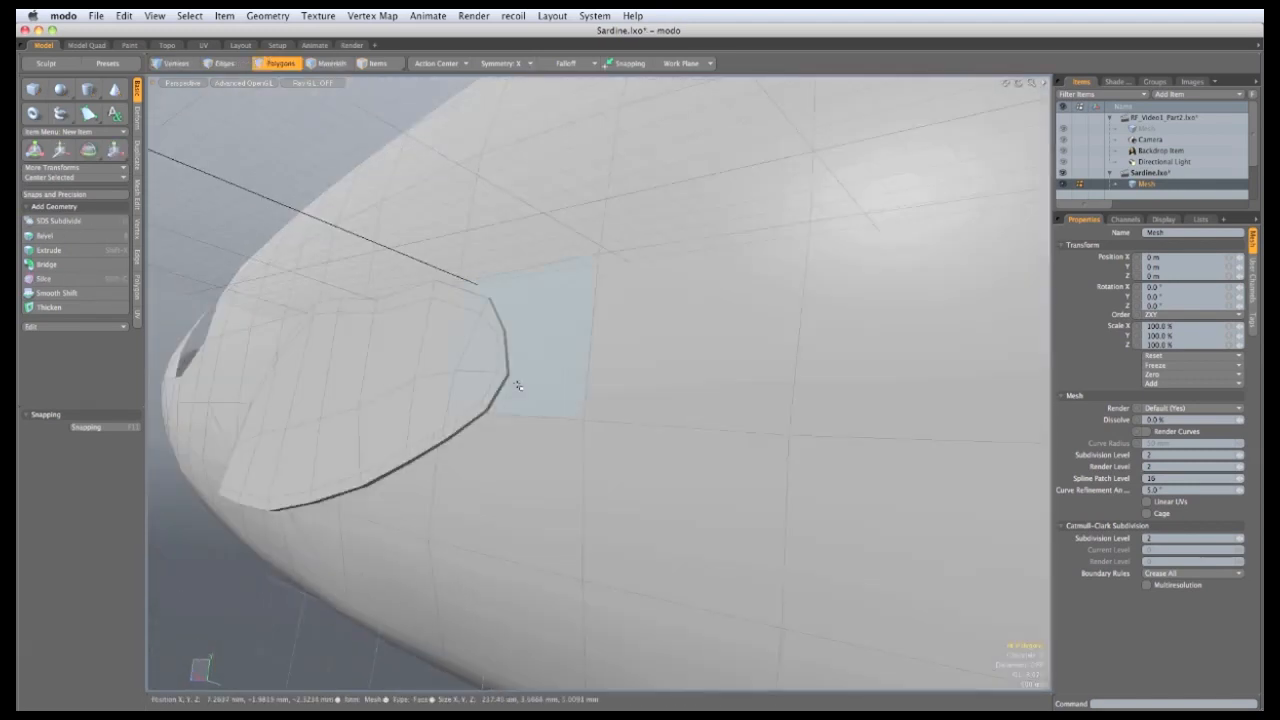
pyautogui.click(505, 373)
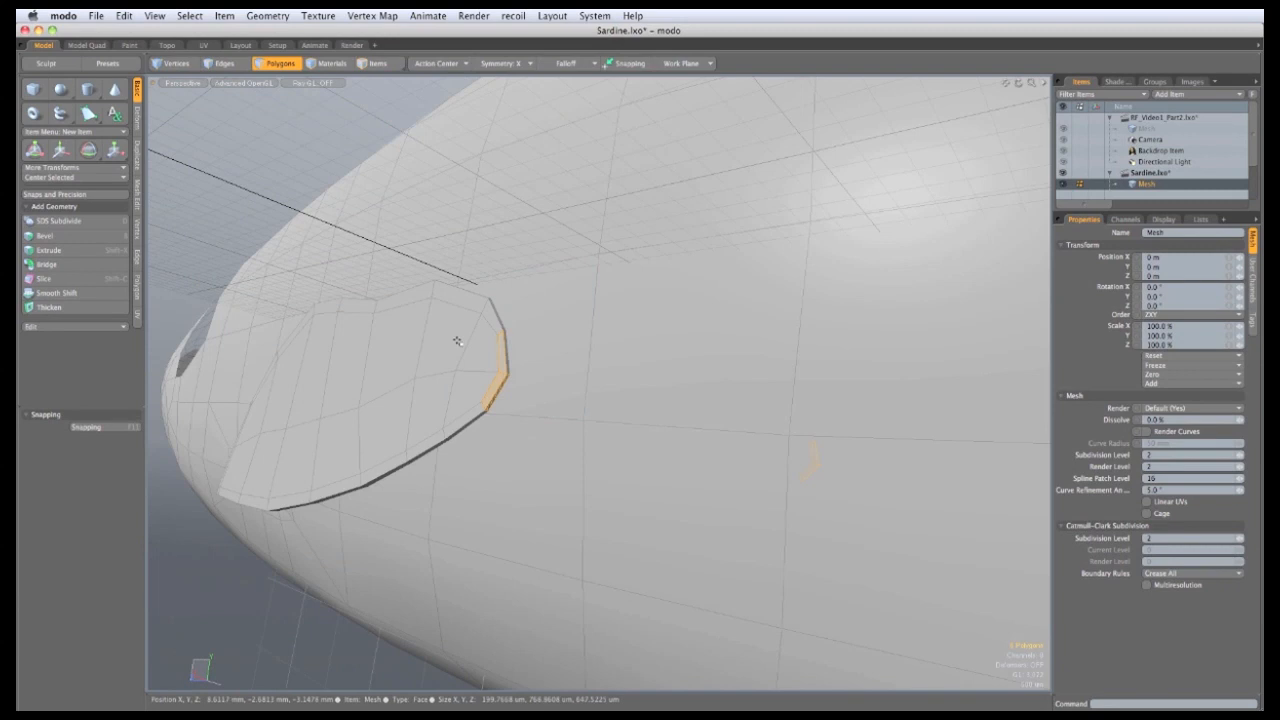
pyautogui.hotkey('shift', 'Up')
pyautogui.hotkey('shift', 'Up')
pyautogui.hotkey('shift', 'Up')
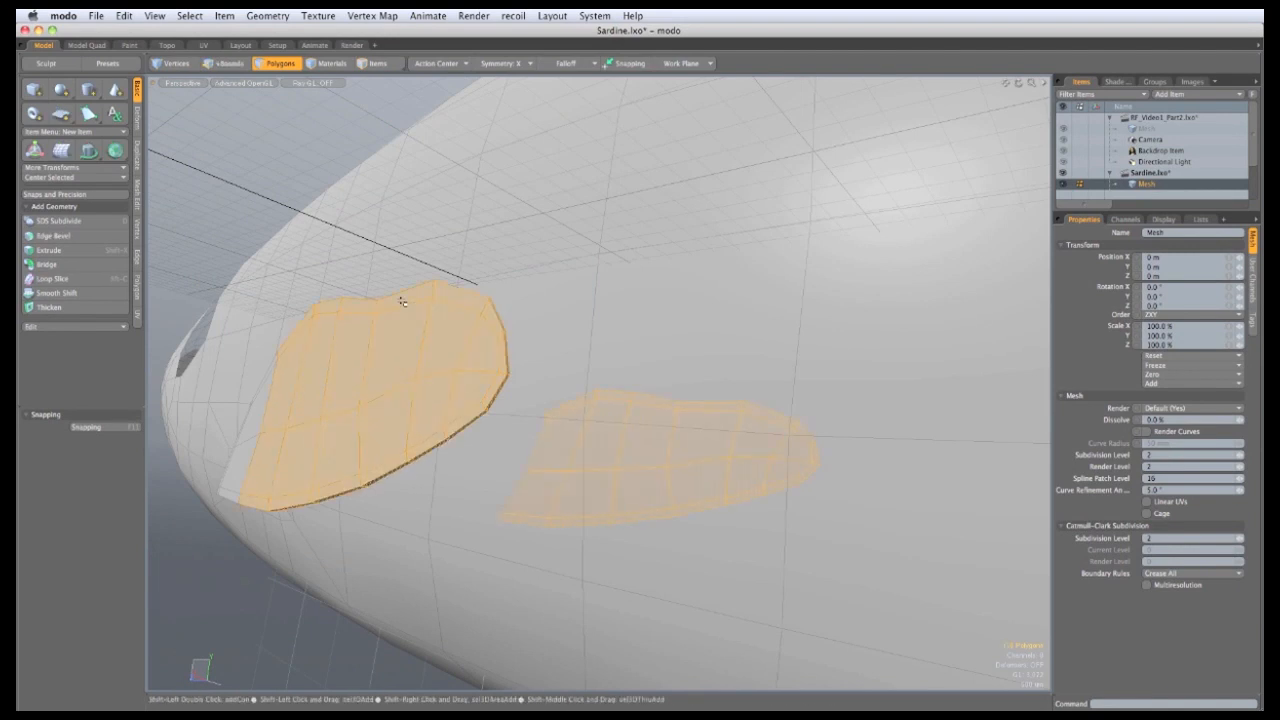
pyautogui.hotkey('shift', 'Up')
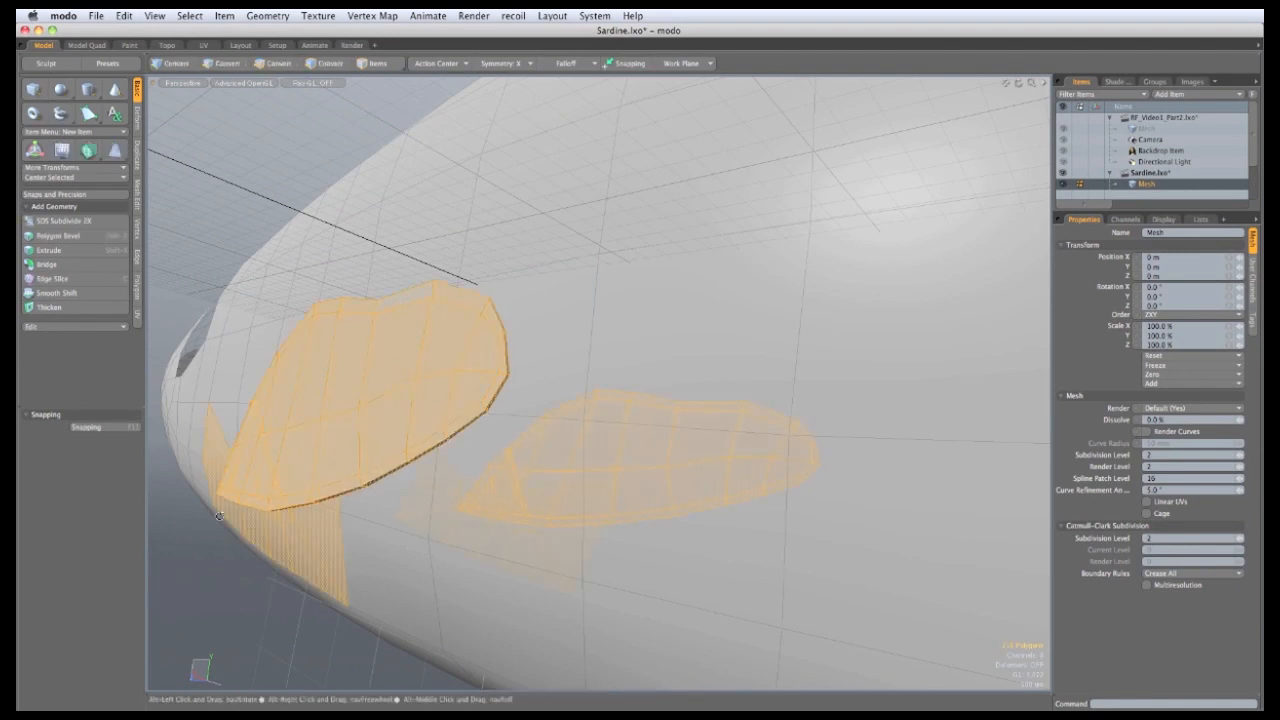
pyautogui.keyDown('alt'); pyautogui.moveTo(402, 302); pyautogui.dragTo(394, 386); pyautogui.keyUp('alt')
pyautogui.keyDown('alt'); pyautogui.moveTo(210, 360); pyautogui.dragTo(506, 380); pyautogui.keyUp('alt')
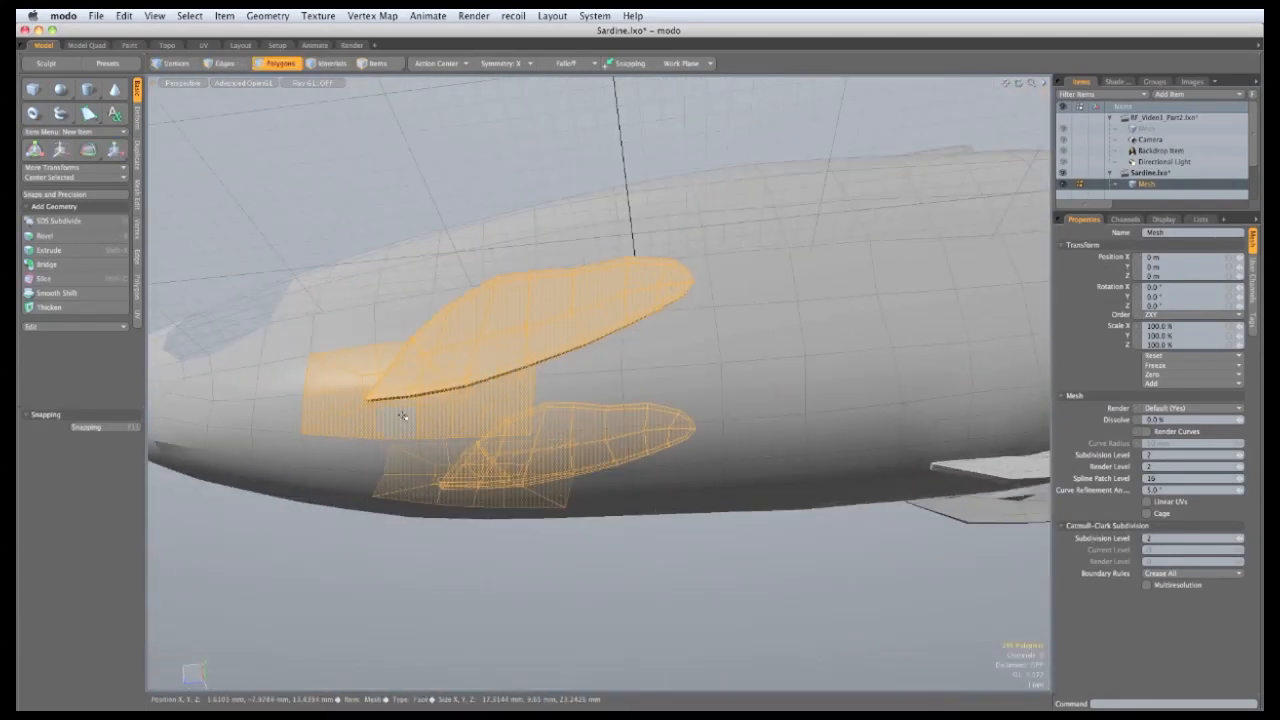
pyautogui.press('h')
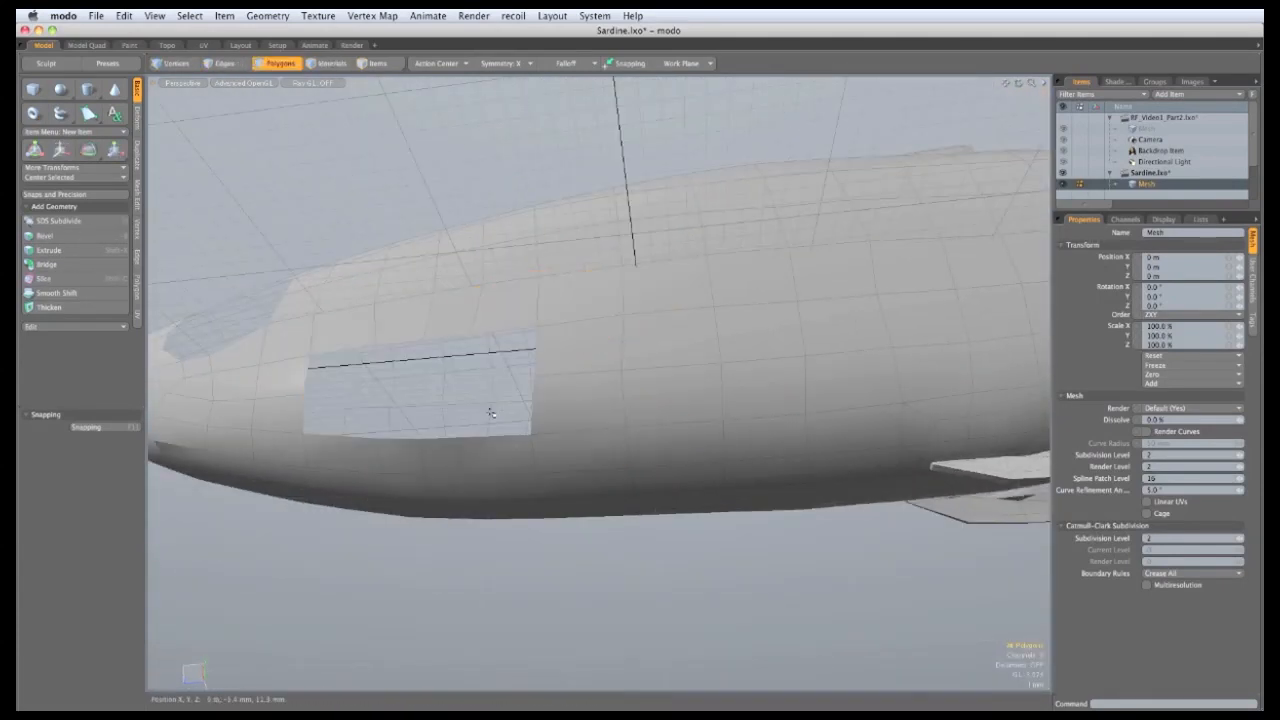
# Step: Select the dorsal fin's trailing-edge polygons, expand the selection over the whole fin, and delete it
pyautogui.keyDown('alt'); pyautogui.keyDown('shift'); pyautogui.moveTo(597, 402); pyautogui.dragTo(543, 481); pyautogui.keyUp('shift'); pyautogui.keyUp('alt')
pyautogui.keyDown('ctrl'); pyautogui.keyDown('alt'); pyautogui.moveTo(543, 481); pyautogui.dragTo(603, 460); pyautogui.keyUp('alt'); pyautogui.keyUp('ctrl')
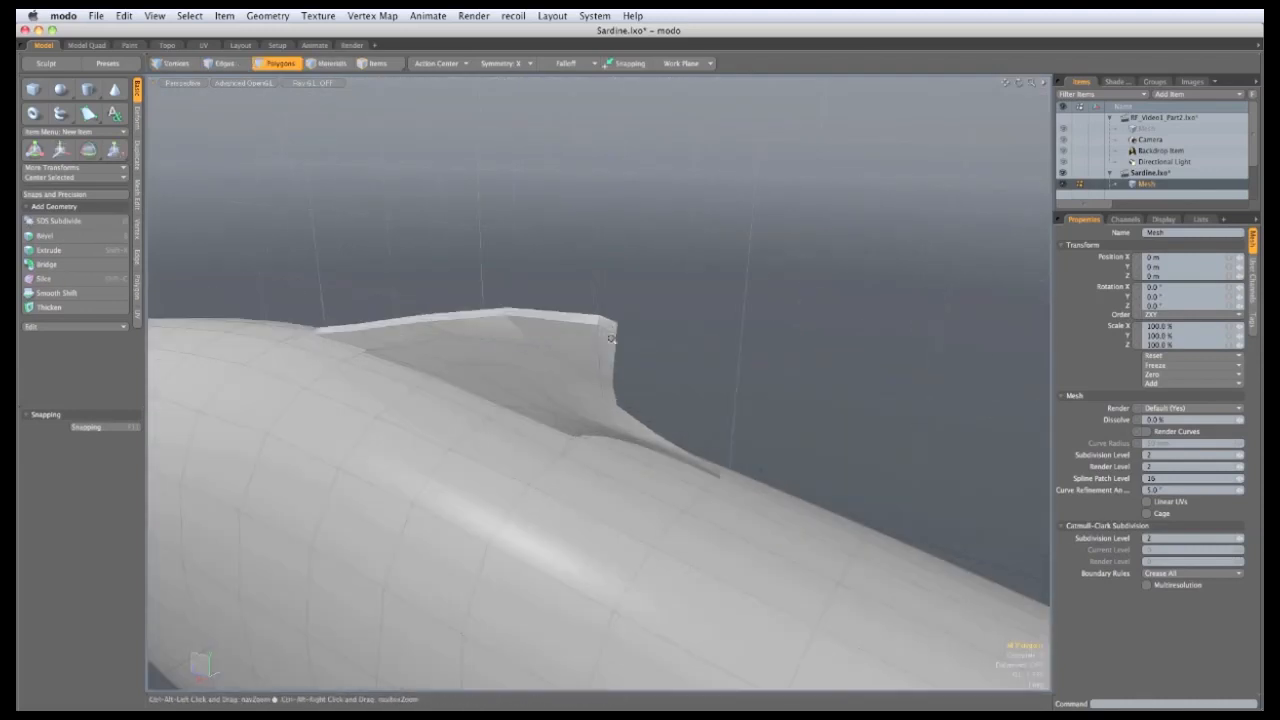
pyautogui.moveTo(611, 342); pyautogui.dragTo(609, 395)
pyautogui.keyDown('shift'); pyautogui.click(664, 441); pyautogui.keyUp('shift')
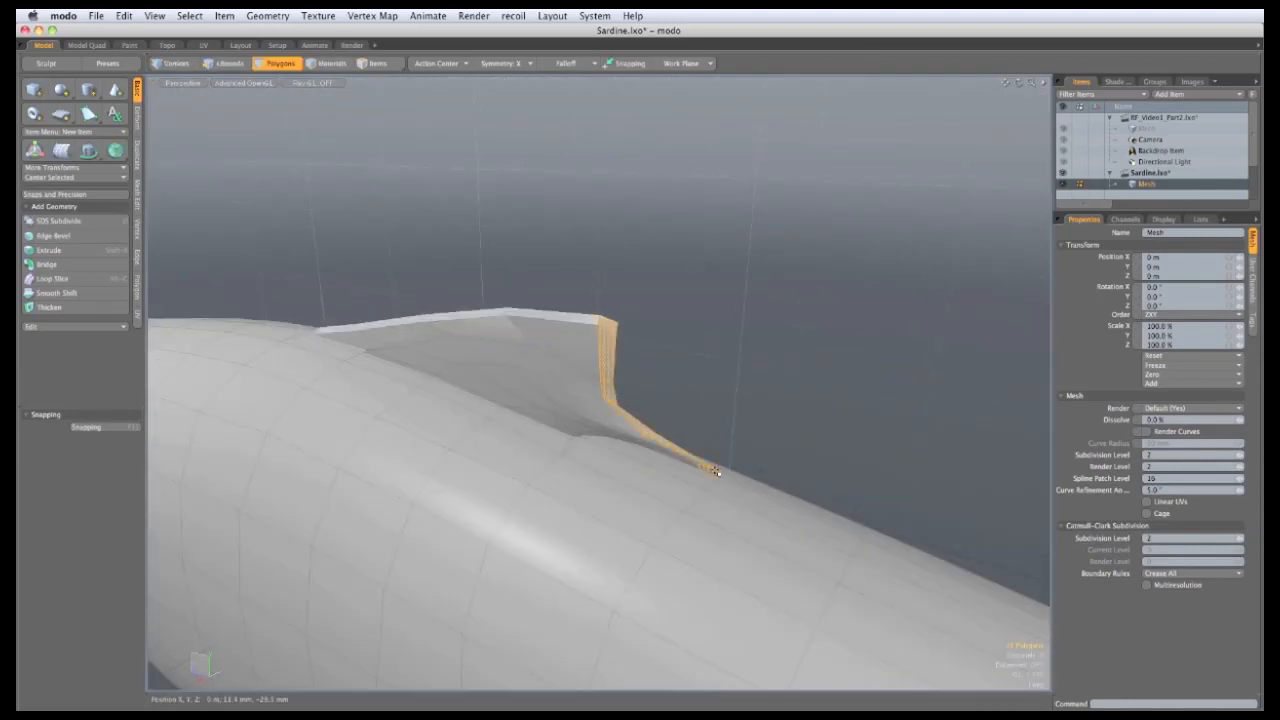
pyautogui.hotkey('shift', 'Up')
pyautogui.hotkey('shift', 'Up')
pyautogui.hotkey('shift', 'Up')
pyautogui.hotkey('shift', 'Up')
pyautogui.hotkey('shift', 'Up')
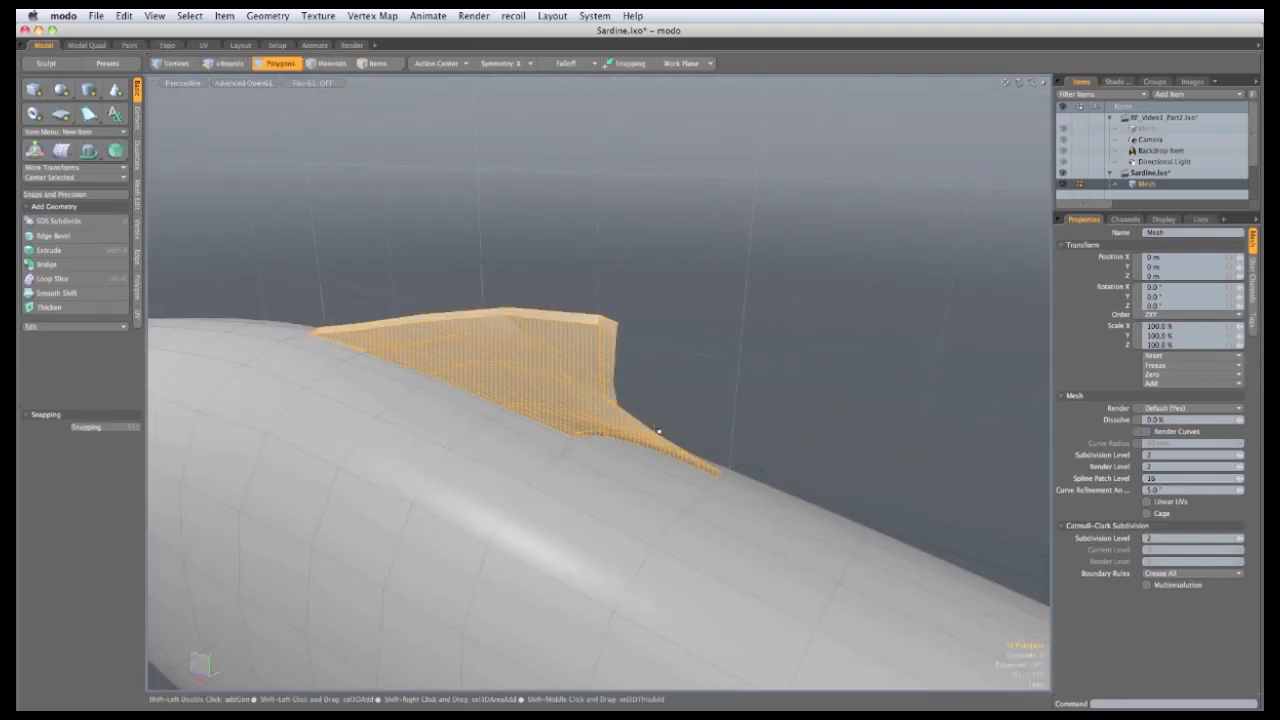
pyautogui.press('Delete')
# Step: Select both pelvic fins together with the body polygons around their bases and delete them
pyautogui.keyDown('alt'); pyautogui.moveTo(654, 431); pyautogui.dragTo(560, 450); pyautogui.keyUp('alt')
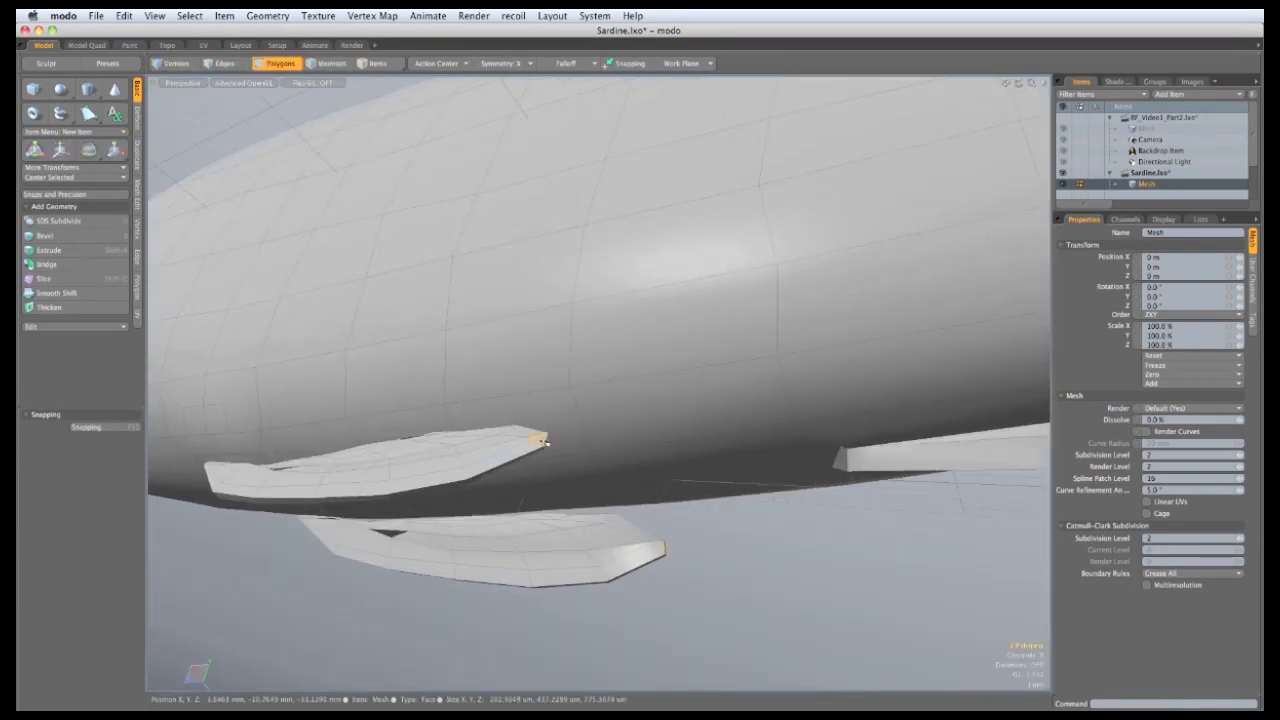
pyautogui.press(']')
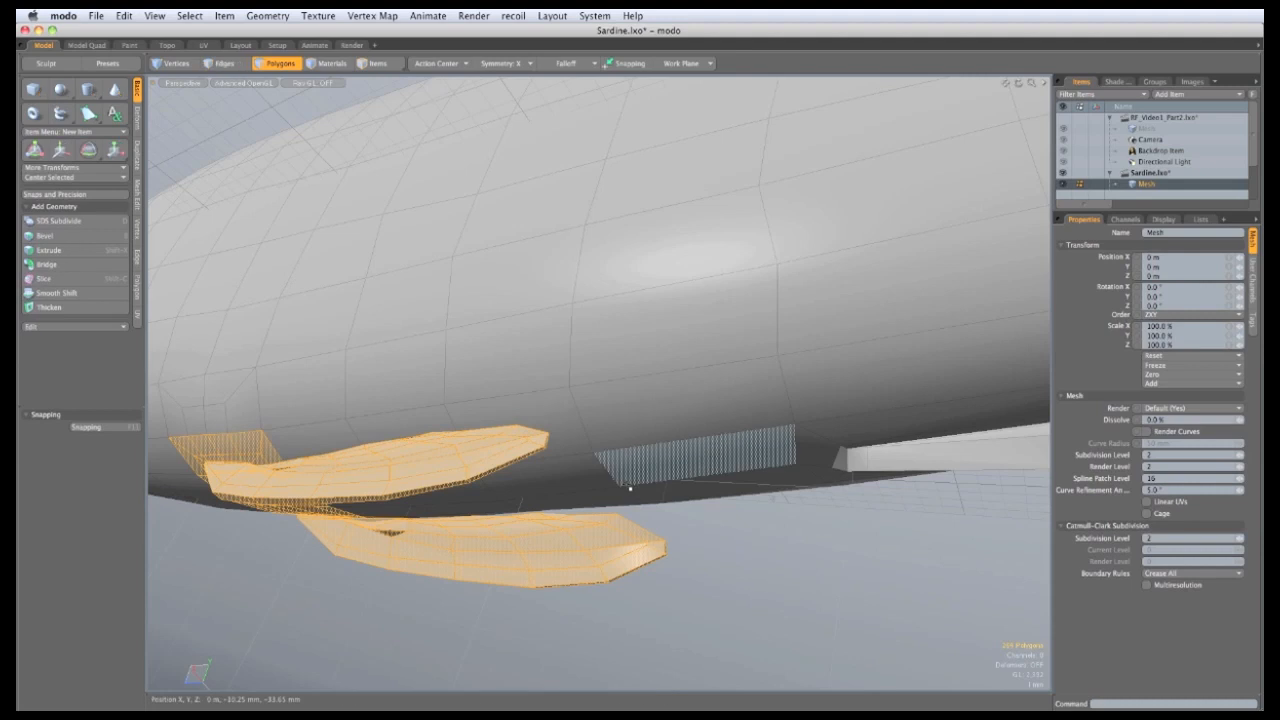
pyautogui.keyDown('shift'); pyautogui.click(199, 402); pyautogui.keyUp('shift')
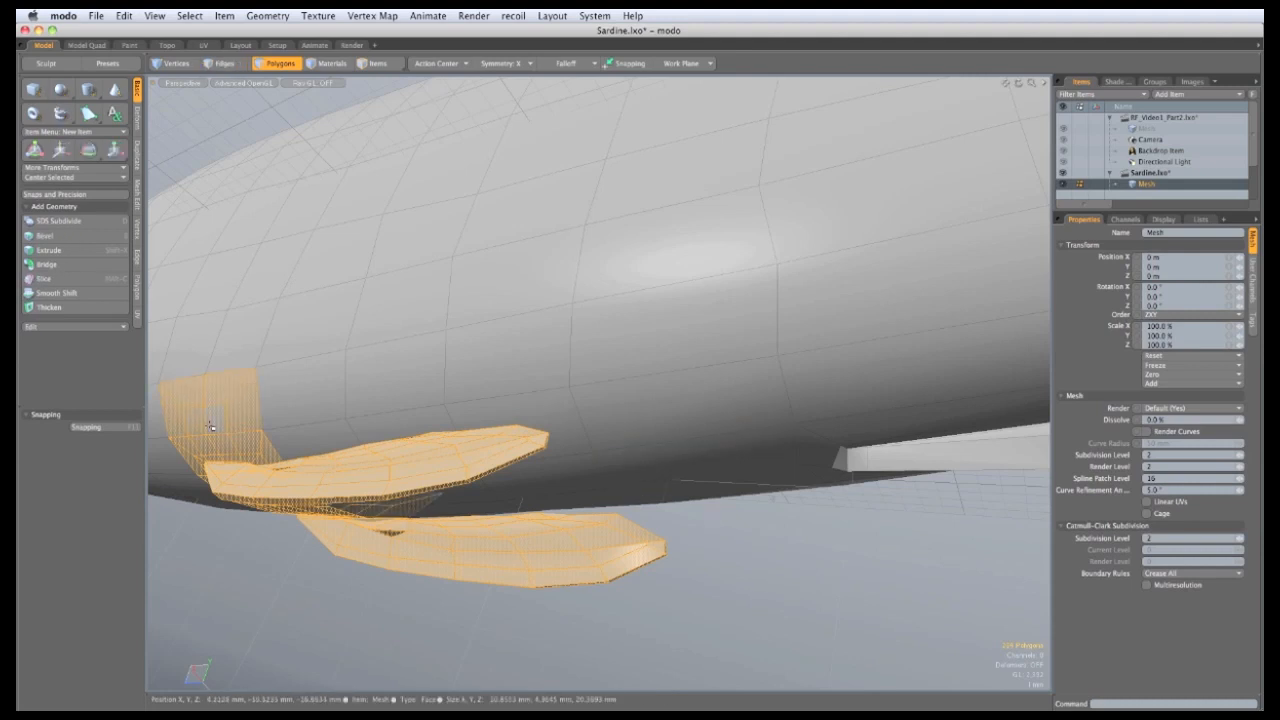
pyautogui.press('Delete')
# Step: Select the anal fin polygons on the underside, expand the selection over the whole fin and its base, and delete them
pyautogui.keyDown('alt'); pyautogui.moveTo(597, 480); pyautogui.dragTo(475, 458); pyautogui.keyUp('alt')
pyautogui.click(475, 458)
pyautogui.keyDown('shift'); pyautogui.click(529, 432); pyautogui.keyUp('shift')
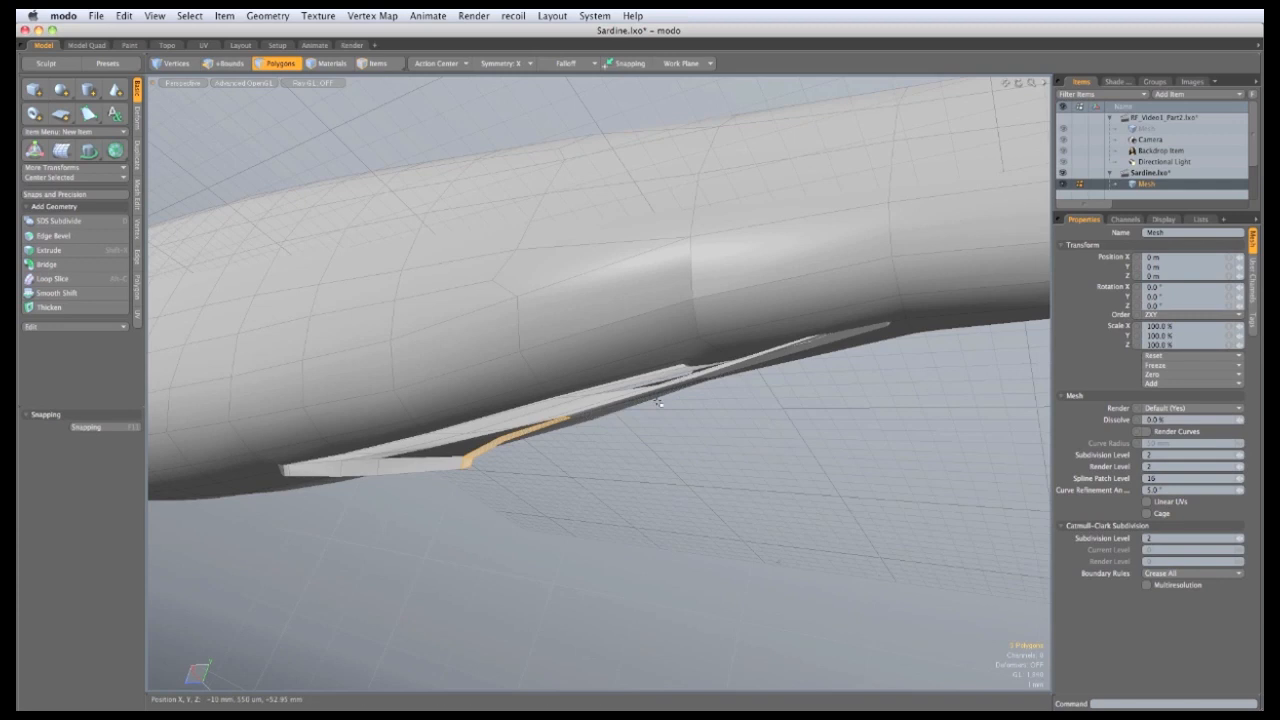
pyautogui.keyDown('shift'); pyautogui.click(663, 395); pyautogui.keyUp('shift')
pyautogui.keyDown('shift'); pyautogui.click(763, 365); pyautogui.keyUp('shift')
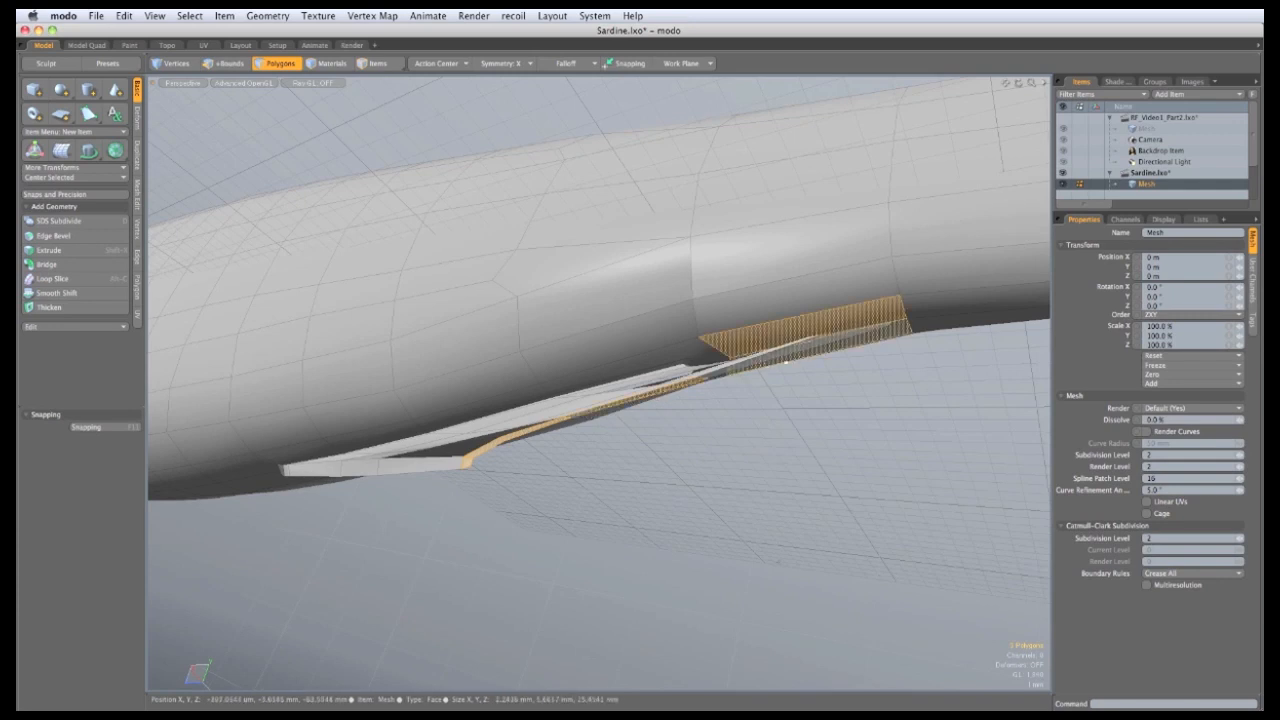
pyautogui.hotkey('shift', 'Up')
pyautogui.hotkey('shift', 'Up')
pyautogui.hotkey('shift', 'Up')
pyautogui.hotkey('shift', 'Up')
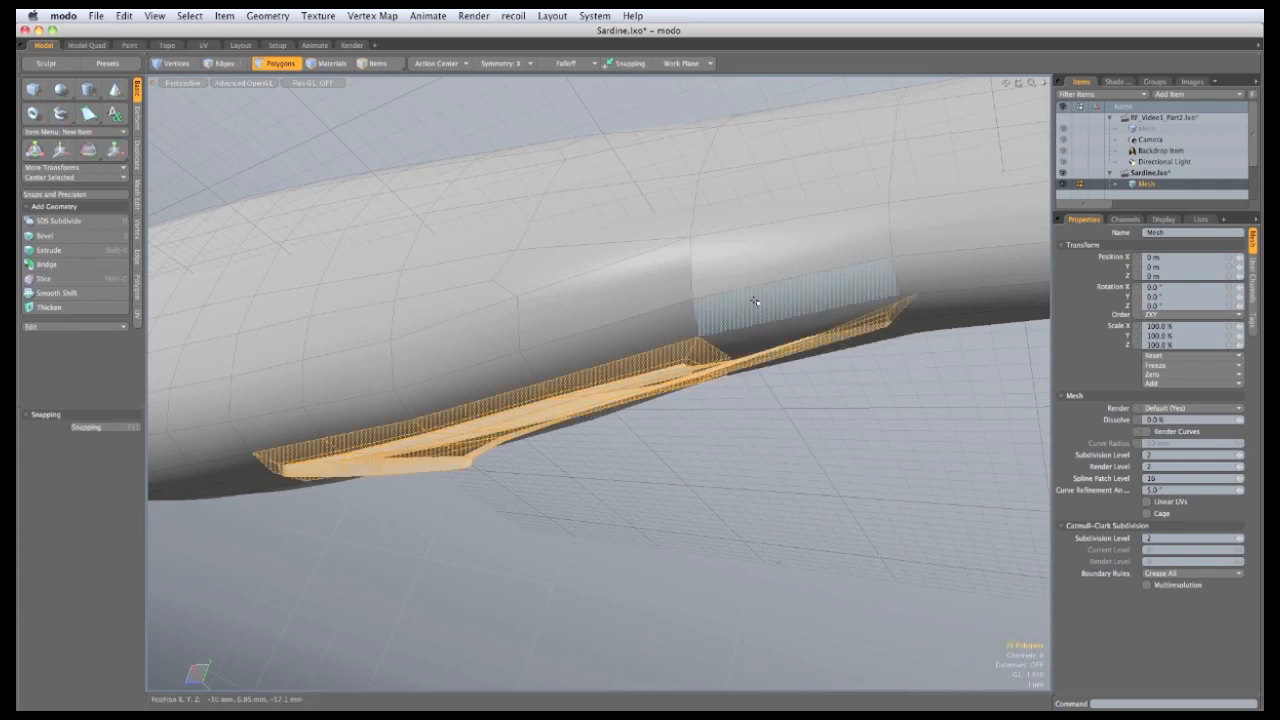
pyautogui.press('Delete')
# Step: Bridge only the front and rear border edges of the pelvic fin opening with two segments in Curve mode
pyautogui.keyDown('ctrl'); pyautogui.keyDown('alt'); pyautogui.moveTo(755, 300); pyautogui.dragTo(476, 384); pyautogui.keyUp('alt'); pyautogui.keyUp('ctrl')
pyautogui.keyDown('alt'); pyautogui.moveTo(476, 384); pyautogui.dragTo(632, 412); pyautogui.keyUp('alt')
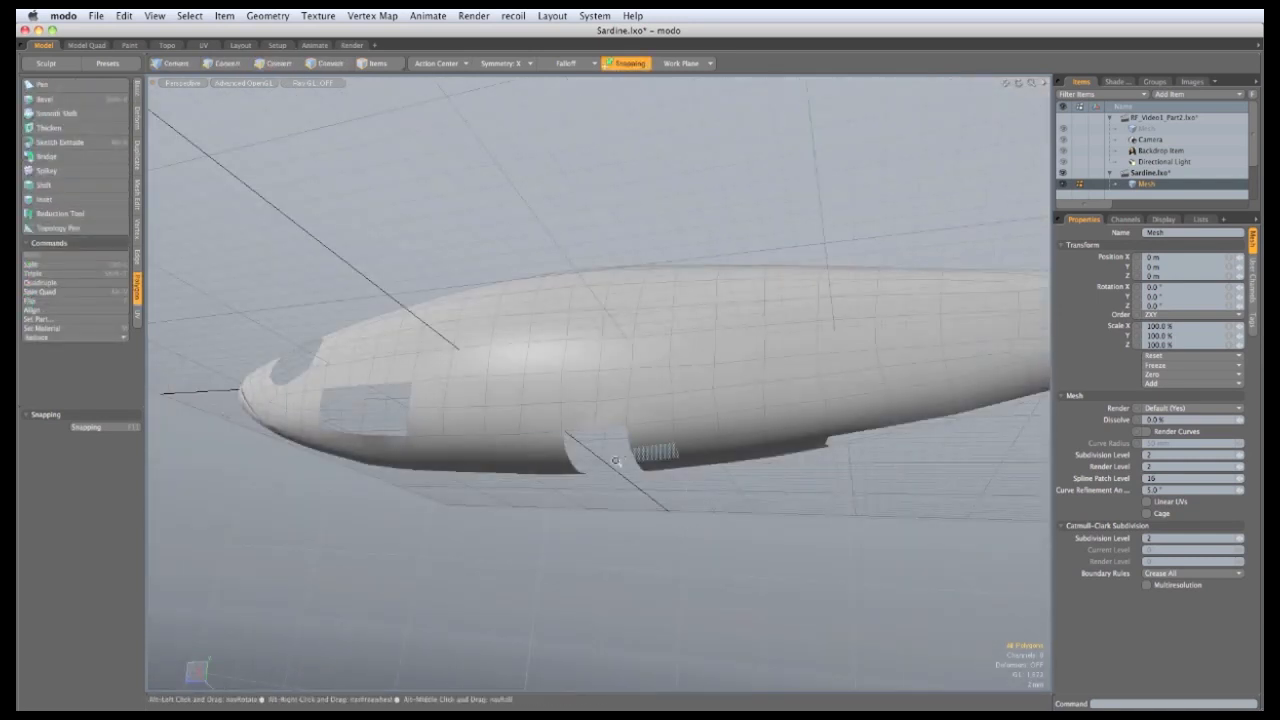
pyautogui.keyDown('ctrl'); pyautogui.keyDown('alt'); pyautogui.moveTo(690, 485); pyautogui.dragTo(556, 315); pyautogui.keyUp('alt'); pyautogui.keyUp('ctrl')
pyautogui.press('2')
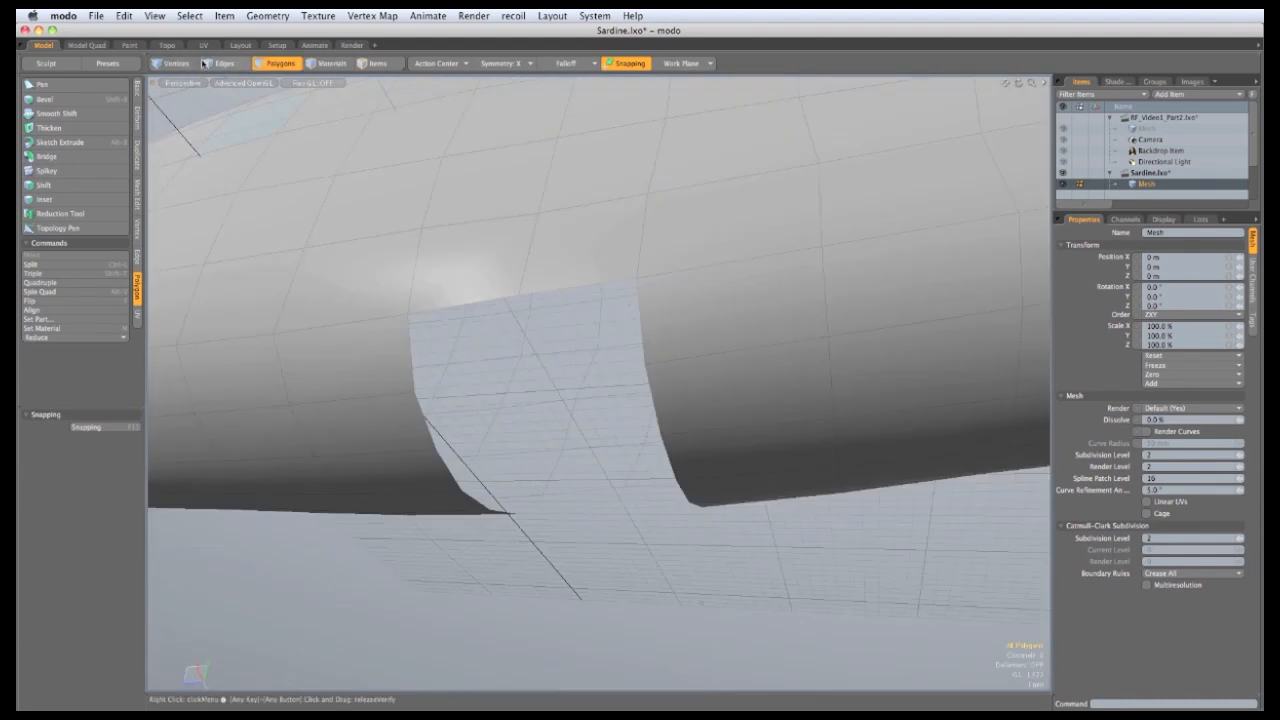
pyautogui.doubleClick(571, 492)
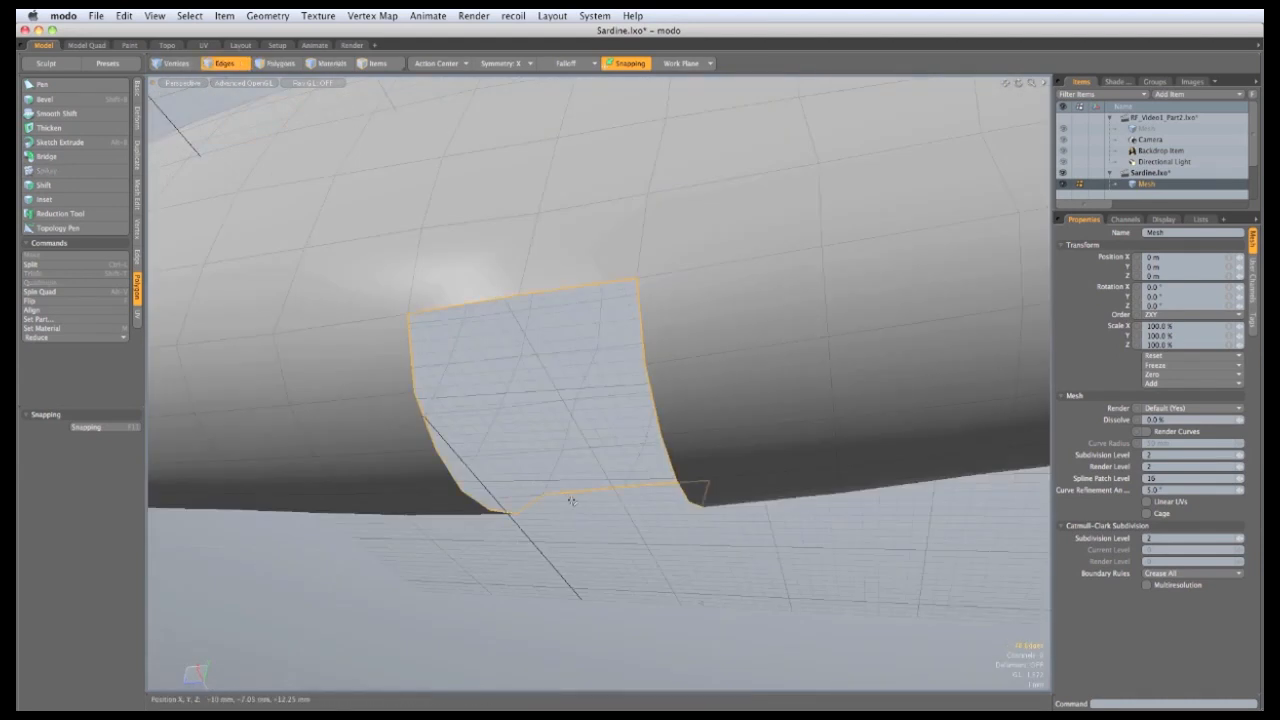
pyautogui.keyDown('ctrl'); pyautogui.moveTo(556, 290); pyautogui.dragTo(497, 310); pyautogui.keyUp('ctrl')
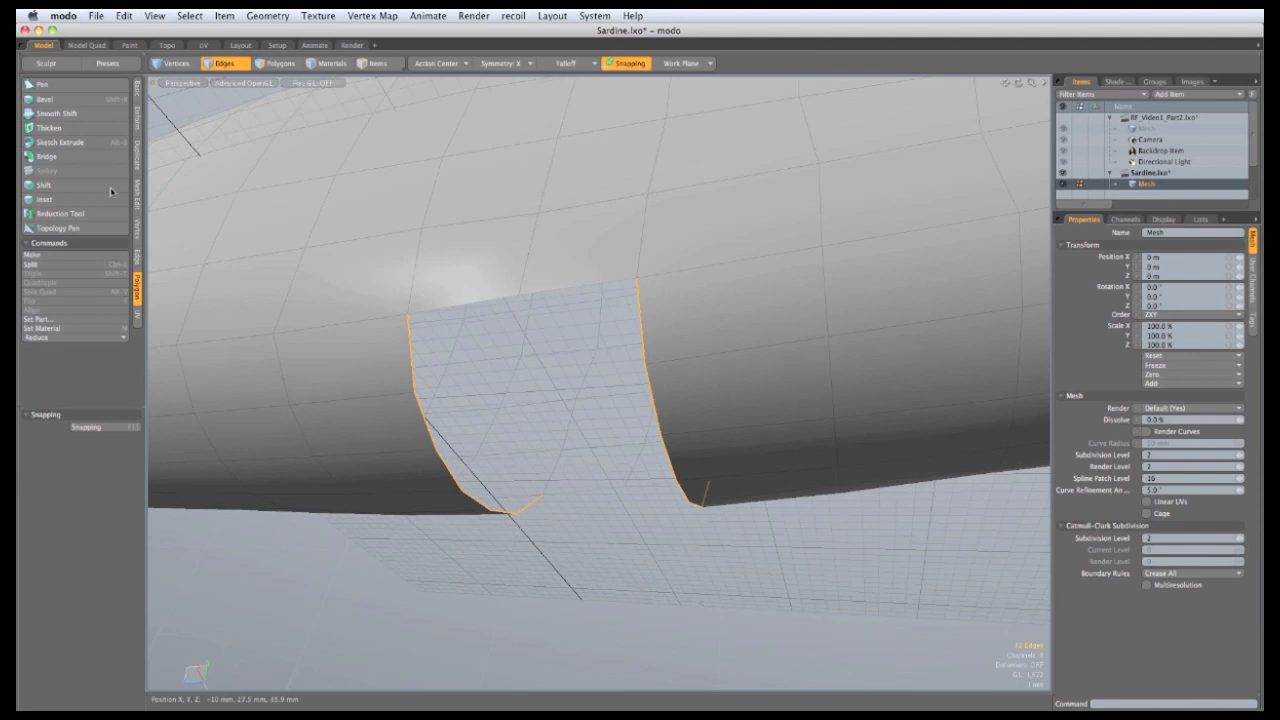
pyautogui.click(137, 158)
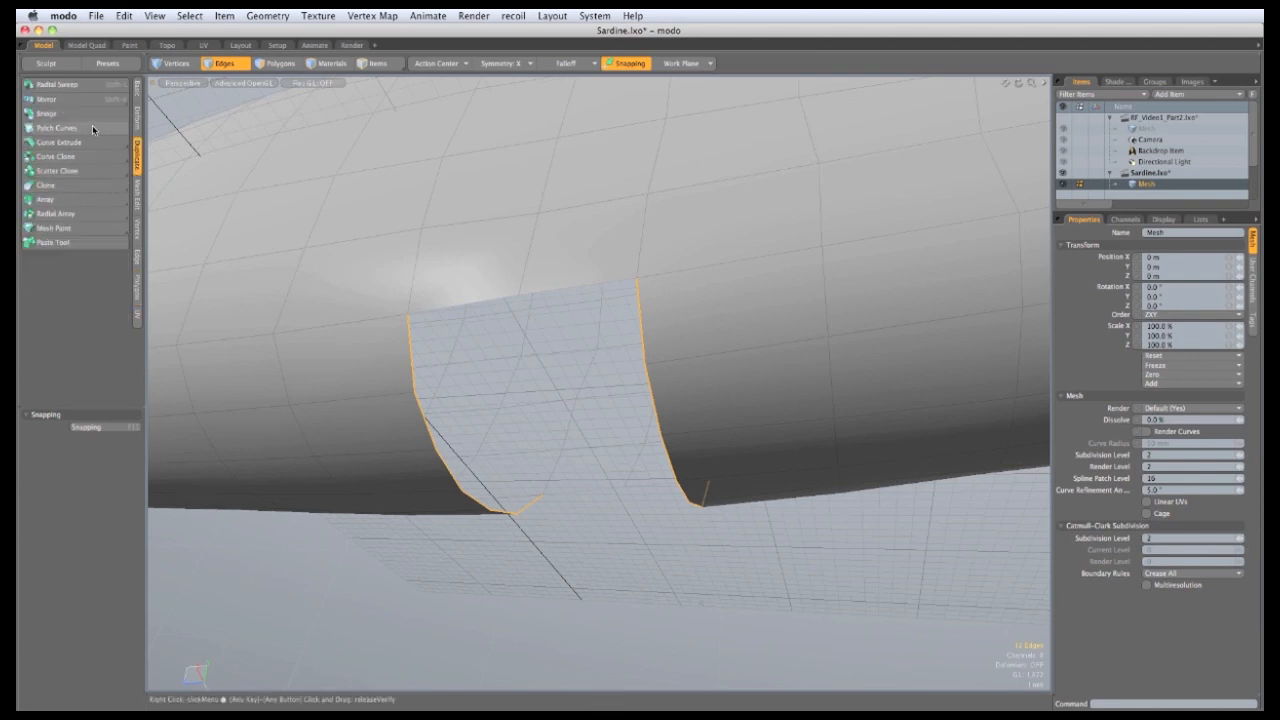
pyautogui.click(46, 113)
pyautogui.click(547, 354)
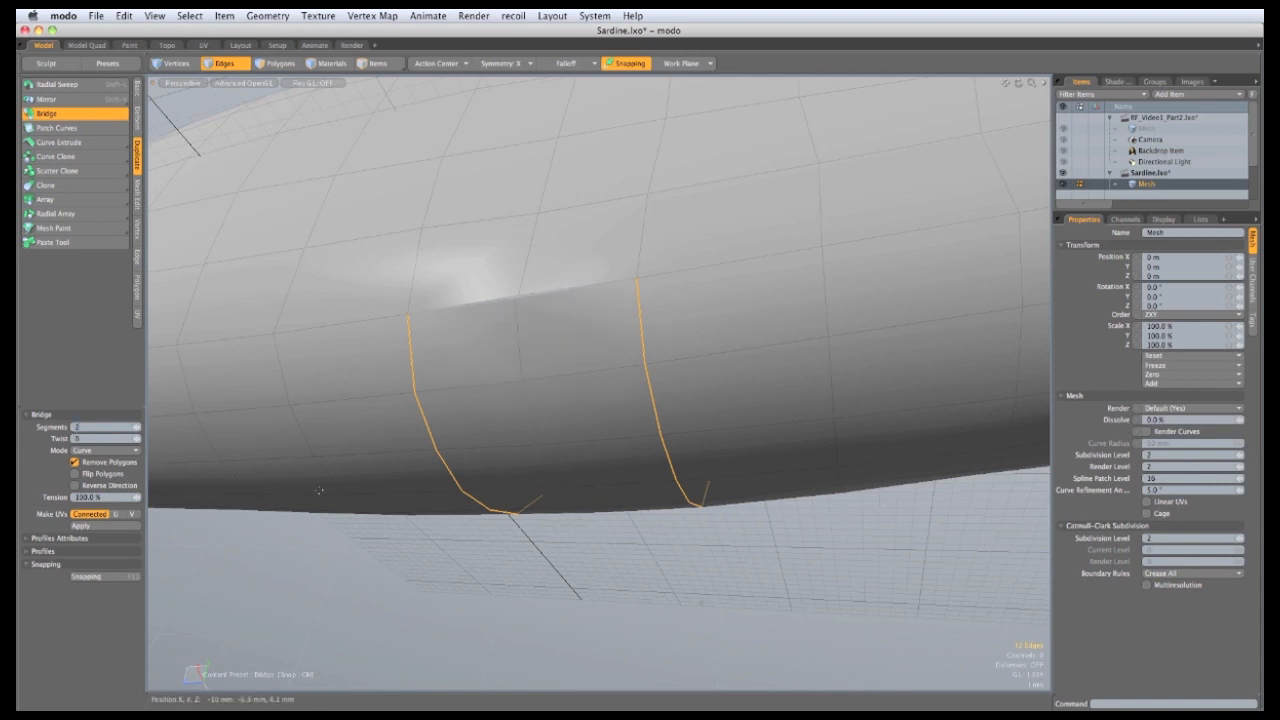
pyautogui.press('q')
# Step: Close the remaining gap along the upper edge of the belly patch with the Topology Pen
pyautogui.keyDown('alt'); pyautogui.moveTo(486, 323); pyautogui.dragTo(573, 446); pyautogui.keyUp('alt')
pyautogui.scroll(3, 573, 446)
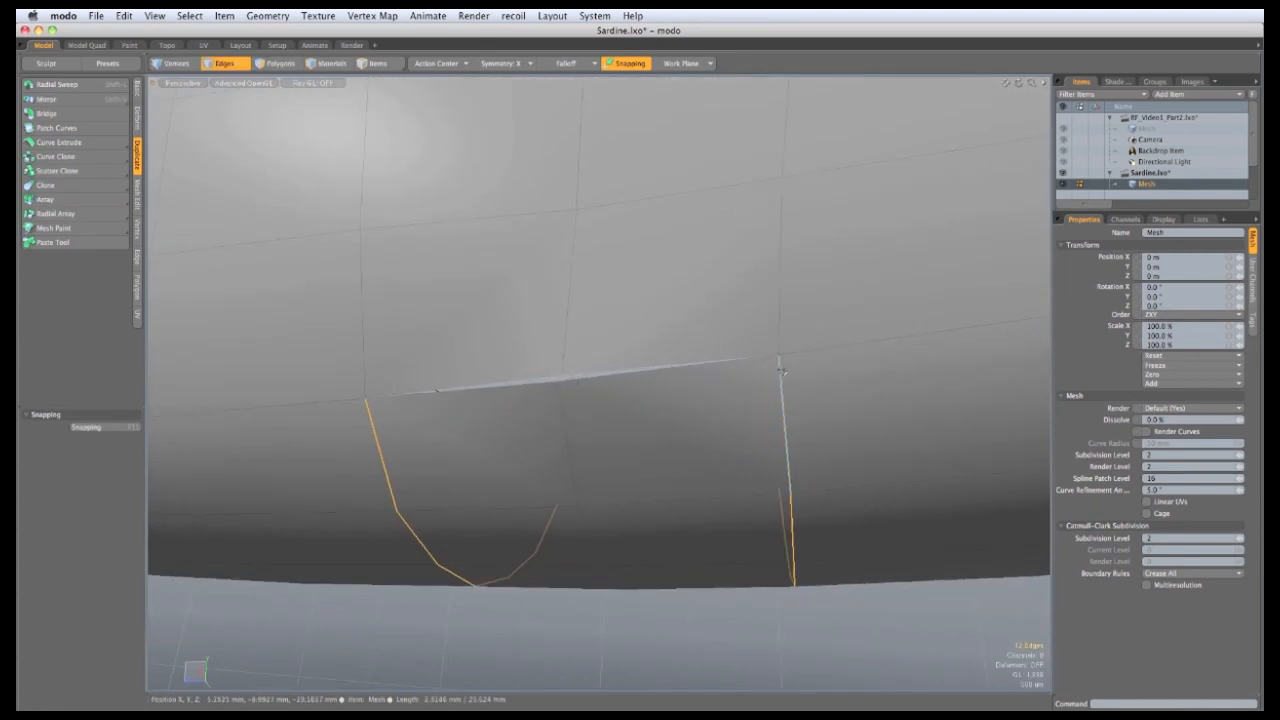
pyautogui.click(137, 290)
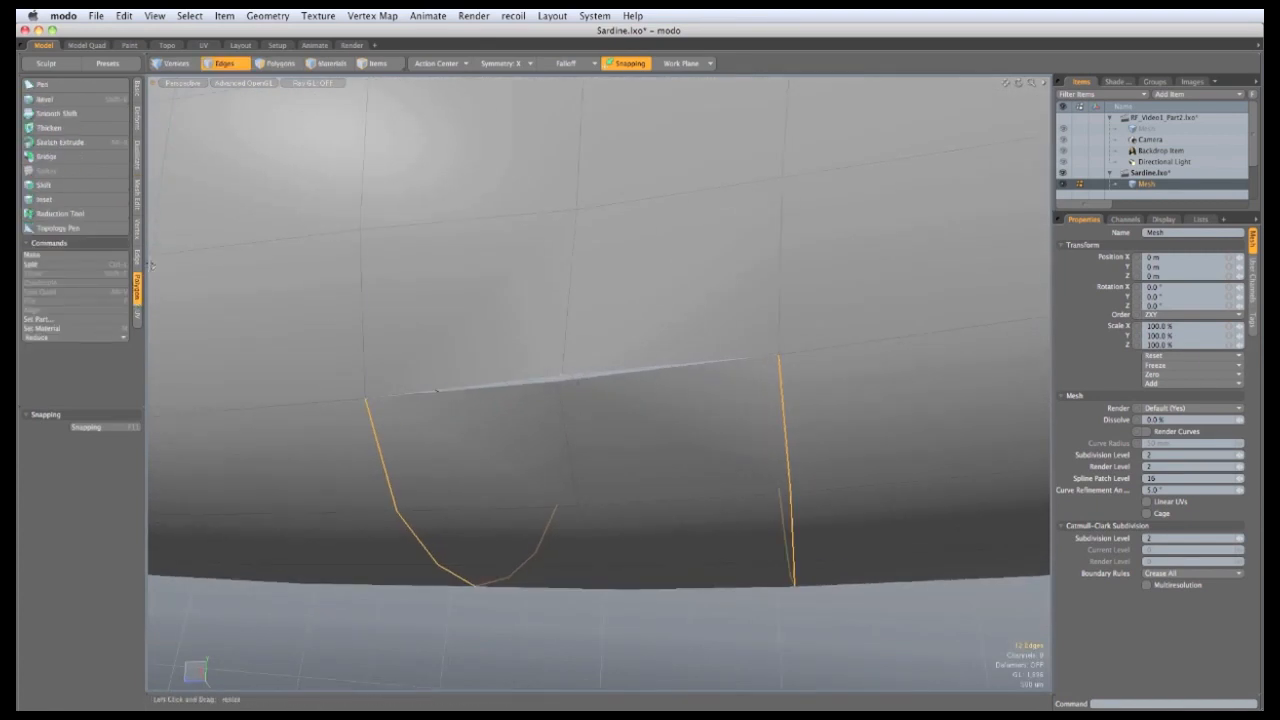
pyautogui.click(58, 228)
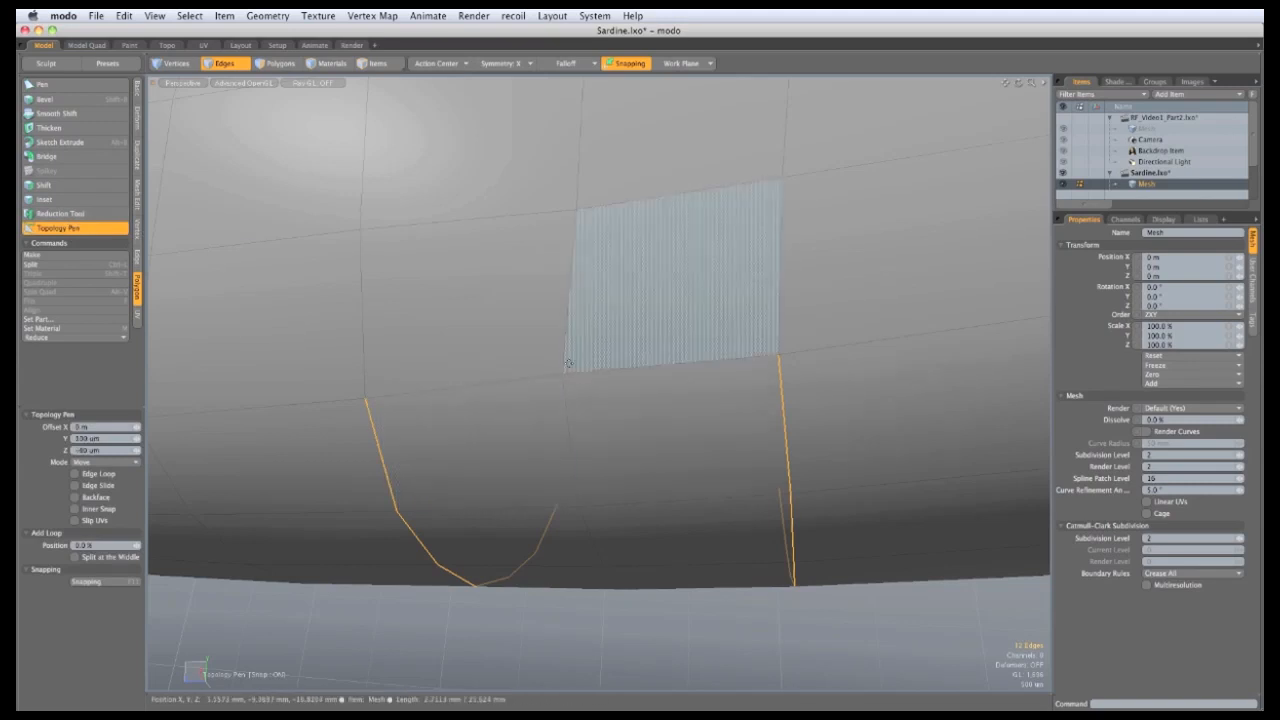
# Step: Bridge the upper and lower border edges of both pectoral fin openings with two segments, leaving the end edges out
pyautogui.keyDown('ctrl'); pyautogui.keyDown('alt'); pyautogui.moveTo(684, 458); pyautogui.dragTo(670, 394); pyautogui.keyUp('alt'); pyautogui.keyUp('ctrl')
pyautogui.keyDown('alt'); pyautogui.moveTo(670, 394); pyautogui.dragTo(463, 390); pyautogui.keyUp('alt')
pyautogui.hotkey('shift', 'a')
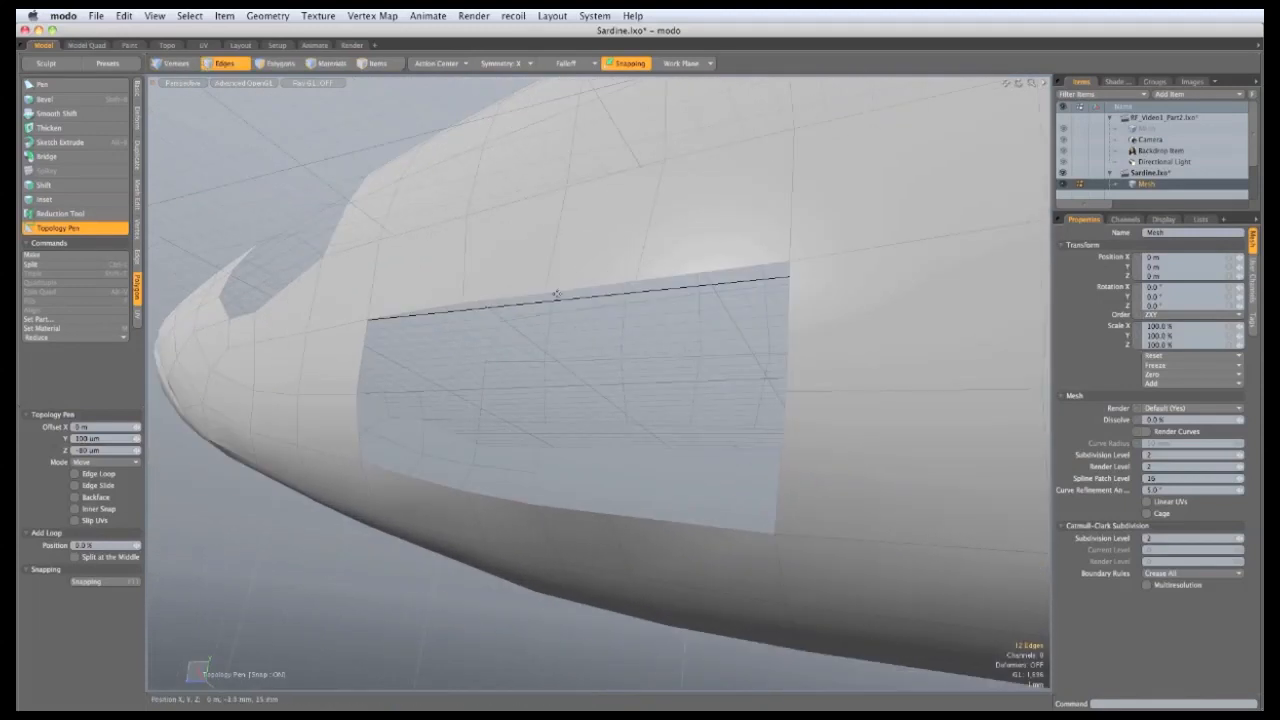
pyautogui.press('space')
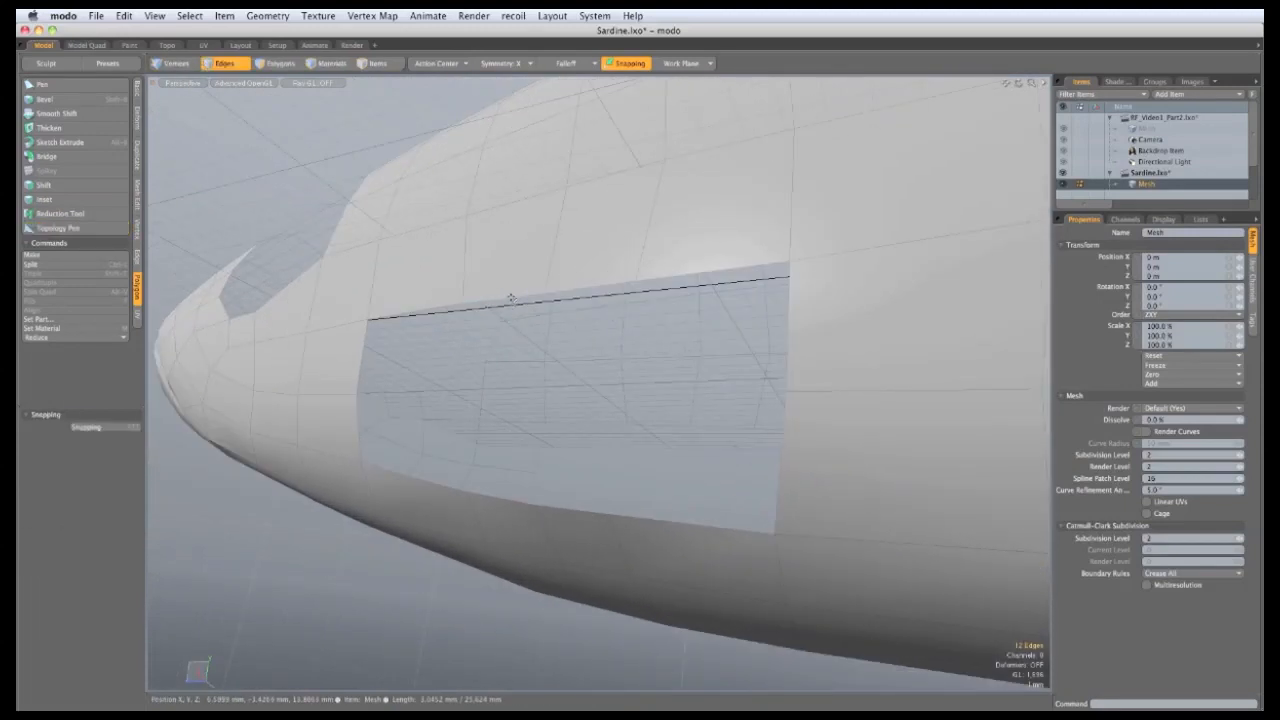
pyautogui.doubleClick(511, 298)
pyautogui.press('shift')
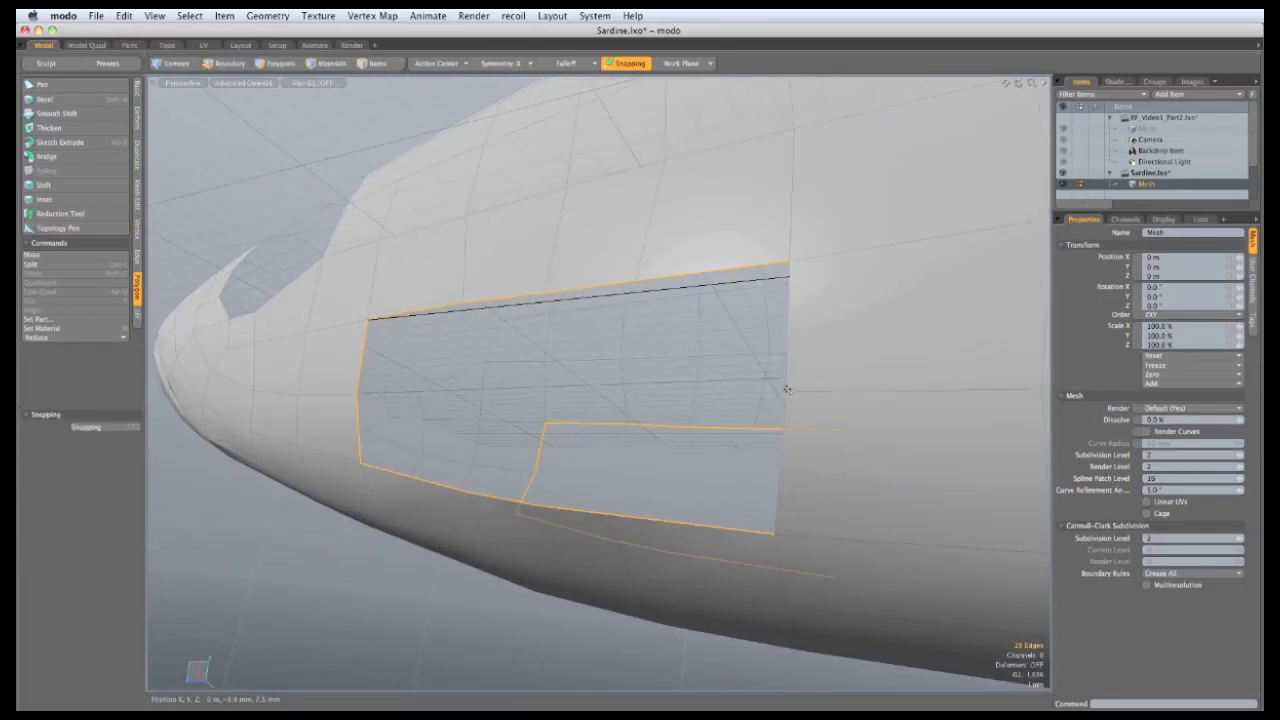
pyautogui.keyDown('ctrl'); pyautogui.moveTo(363, 350); pyautogui.dragTo(359, 430); pyautogui.keyUp('ctrl')
pyautogui.keyDown('alt'); pyautogui.moveTo(520, 368); pyautogui.dragTo(405, 318); pyautogui.keyUp('alt')
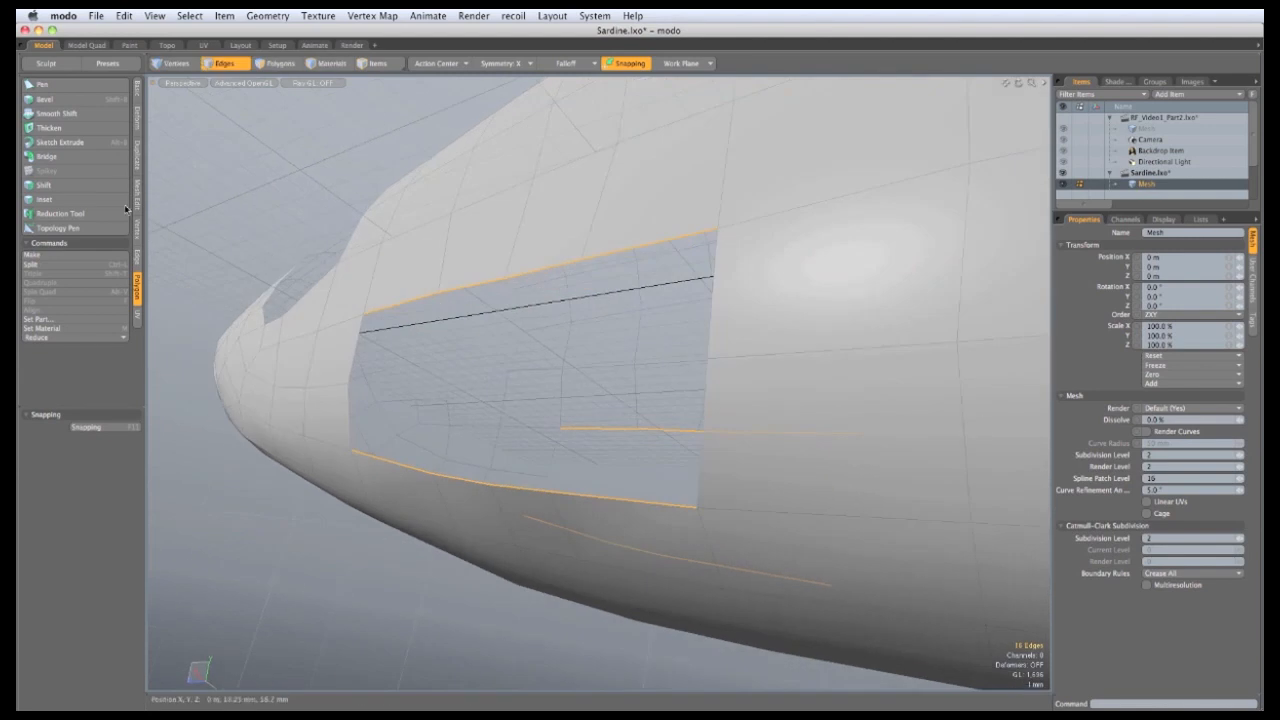
pyautogui.click(60, 157)
pyautogui.click(513, 326)
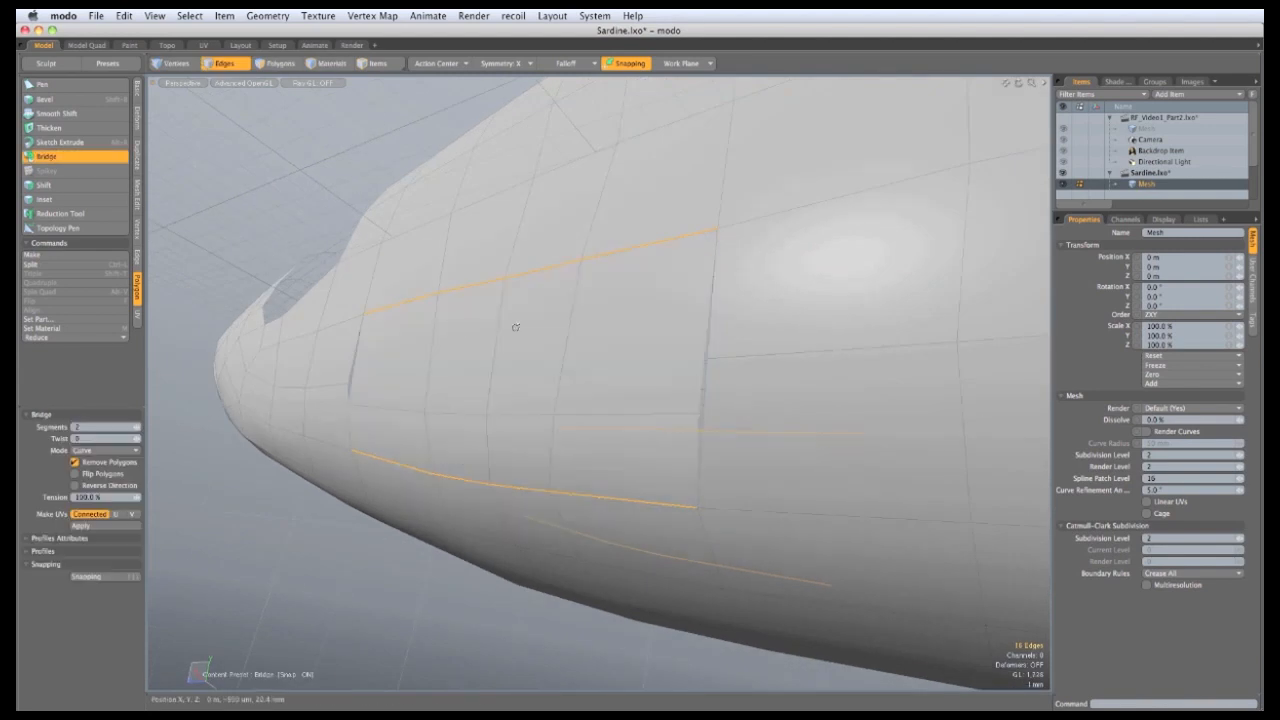
# Step: Move the middle edge row of both pectoral patches up to line up with the adjoining body edges
pyautogui.keyDown('alt'); pyautogui.moveTo(515, 327); pyautogui.dragTo(351, 371); pyautogui.keyUp('alt')
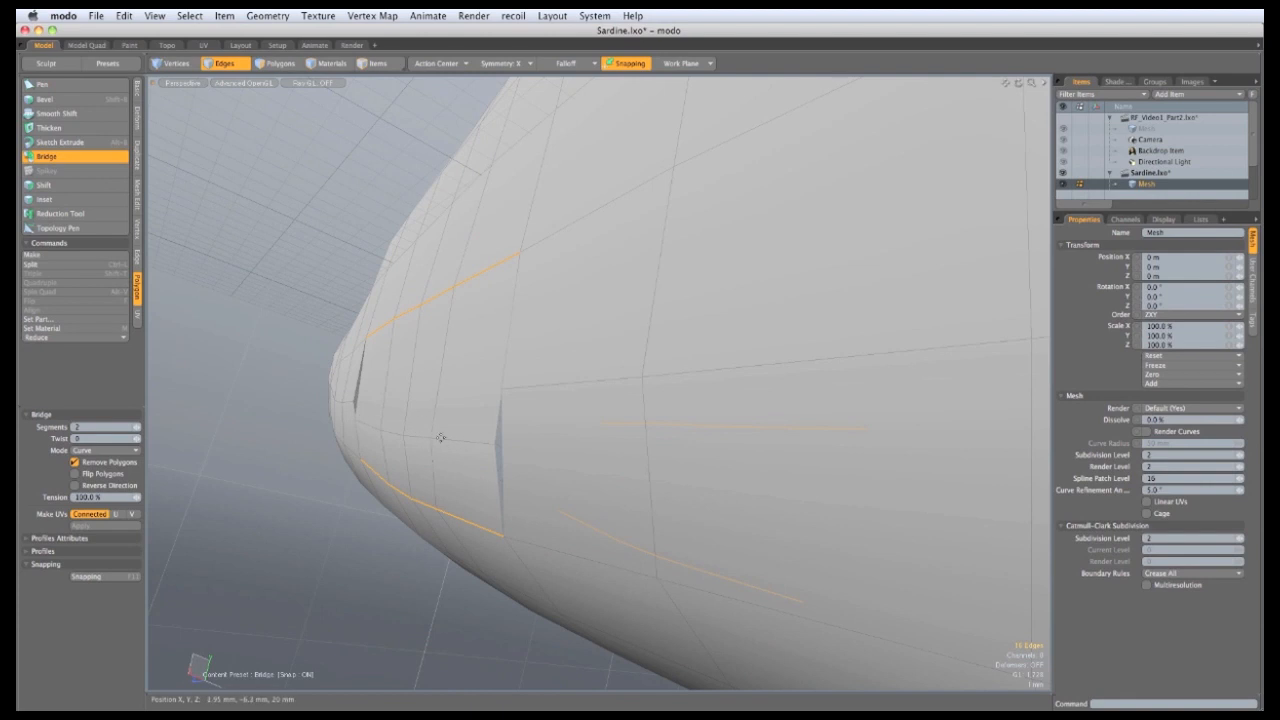
pyautogui.press('space')
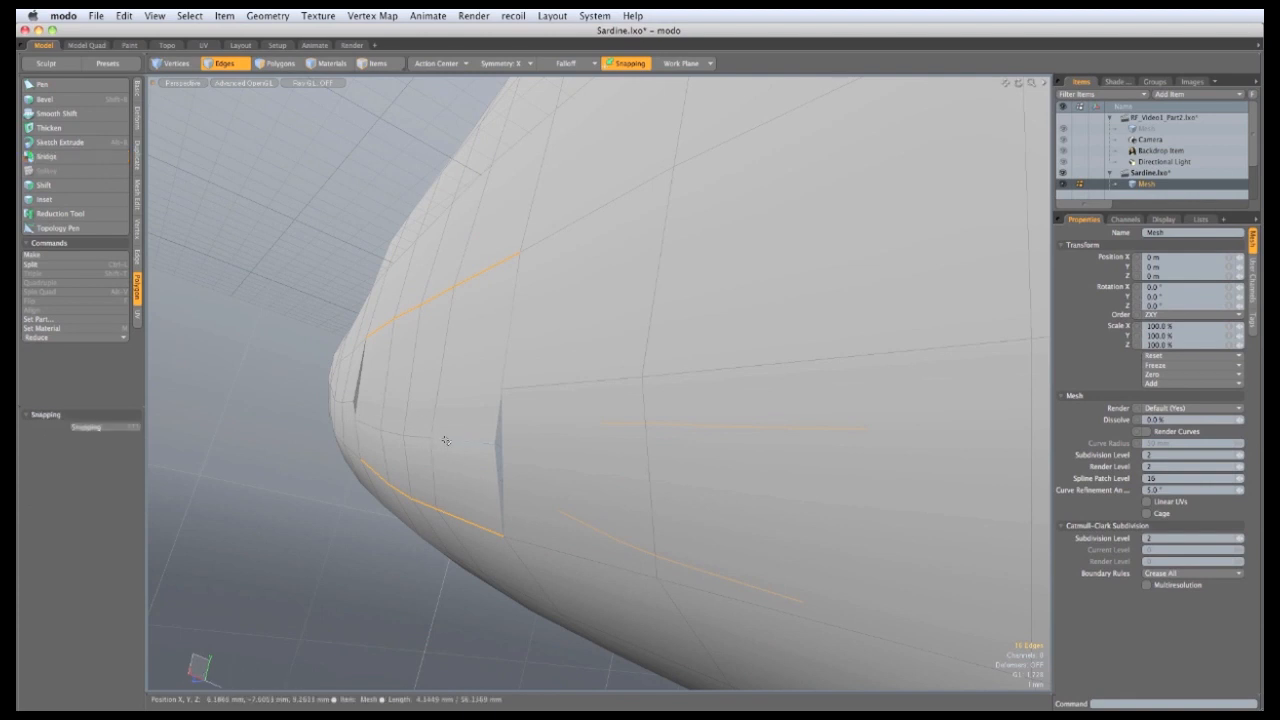
pyautogui.click(446, 441)
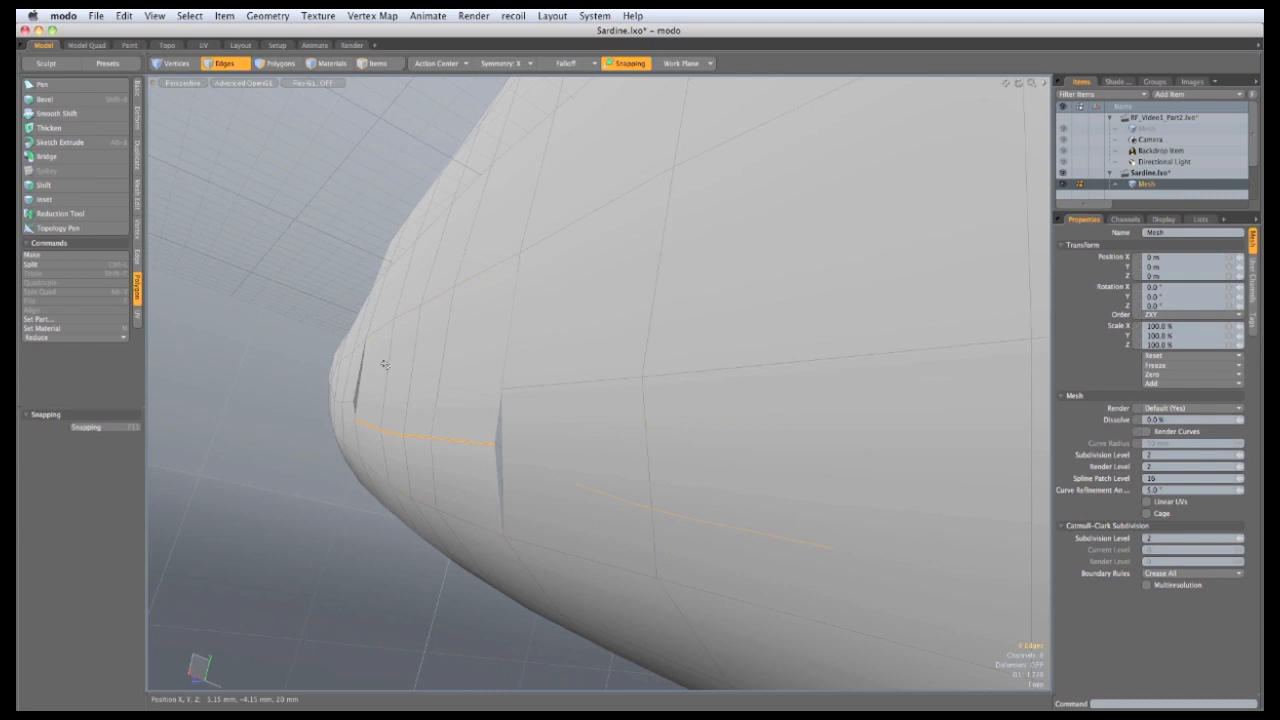
pyautogui.press('w')
pyautogui.keyDown('alt'); pyautogui.moveTo(682, 480); pyautogui.dragTo(644, 475); pyautogui.keyUp('alt')
pyautogui.press('space')
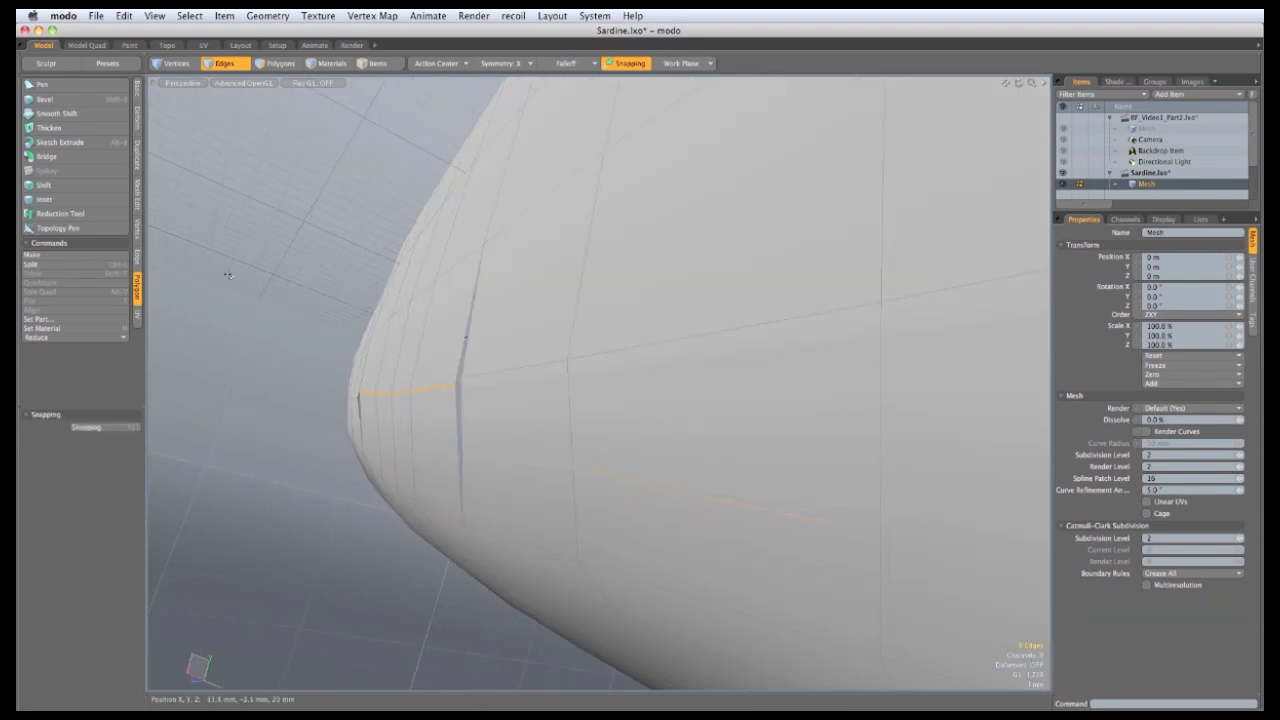
# Step: Close the open seams at the front and rear ends of the pectoral patches with the Topology Pen
pyautogui.click(70, 229)
pyautogui.keyDown('alt'); pyautogui.moveTo(474, 446); pyautogui.dragTo(526, 358); pyautogui.keyUp('alt')
pyautogui.keyDown('alt'); pyautogui.moveTo(385, 410); pyautogui.dragTo(292, 402); pyautogui.keyUp('alt')
pyautogui.moveTo(372, 396)
pyautogui.mouseDown()
pyautogui.moveTo(378, 415)
pyautogui.moveTo(356, 413)
pyautogui.mouseUp()
pyautogui.keyDown('alt'); pyautogui.moveTo(466, 523); pyautogui.dragTo(243, 263); pyautogui.keyUp('alt')
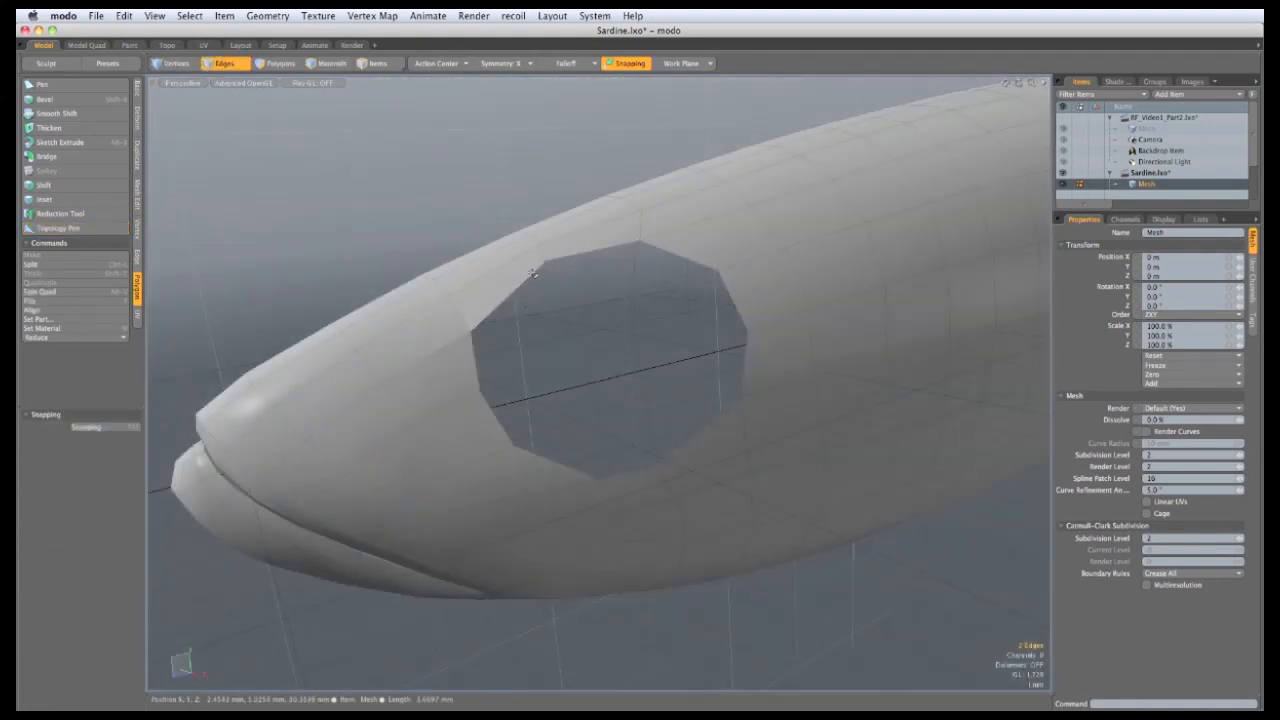
# Step: Bridge the front and rear border edges of both eye openings with two segments in Linear mode
pyautogui.doubleClick(533, 273)
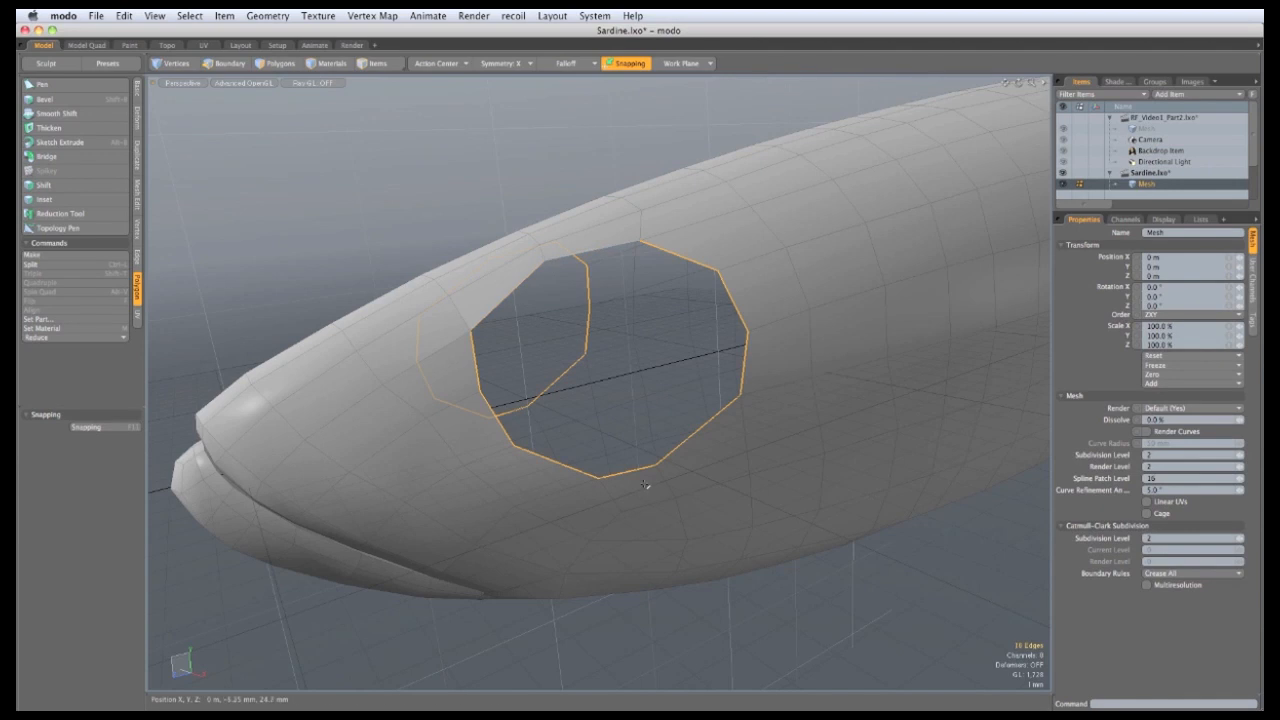
pyautogui.keyDown('ctrl'); pyautogui.moveTo(665, 470); pyautogui.dragTo(642, 496); pyautogui.keyUp('ctrl')
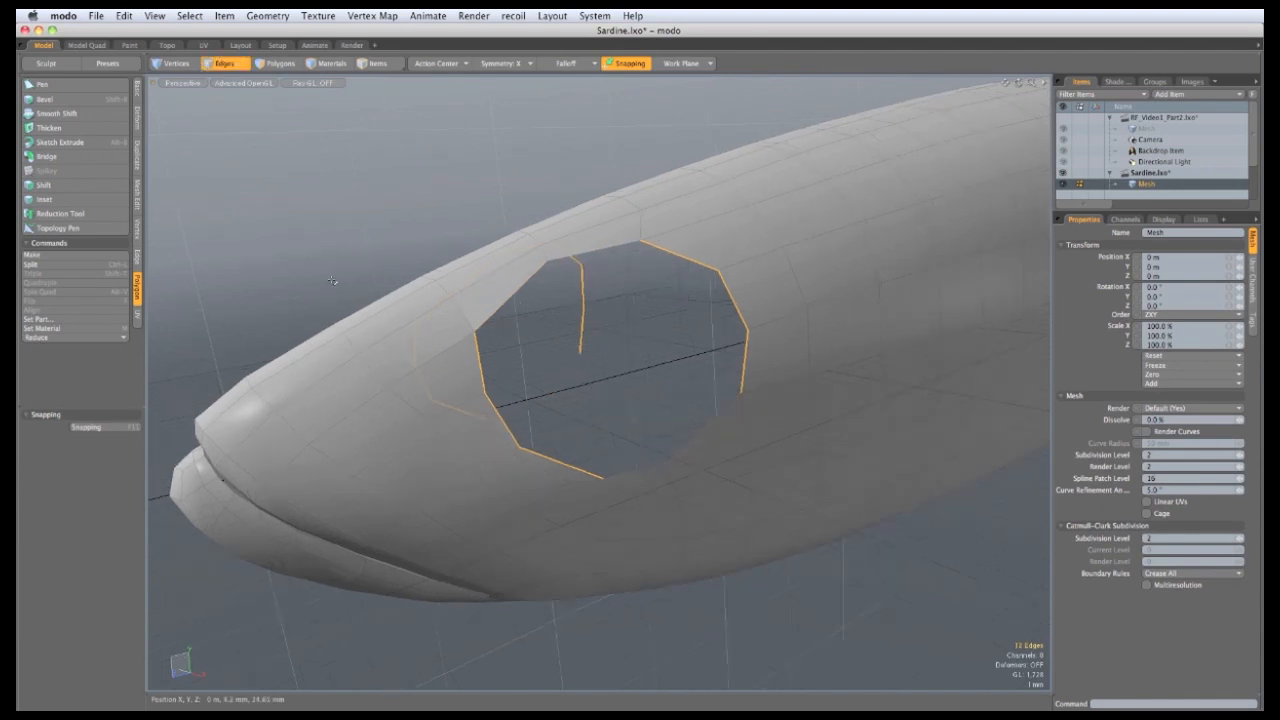
pyautogui.click(90, 157)
pyautogui.click(280, 222)
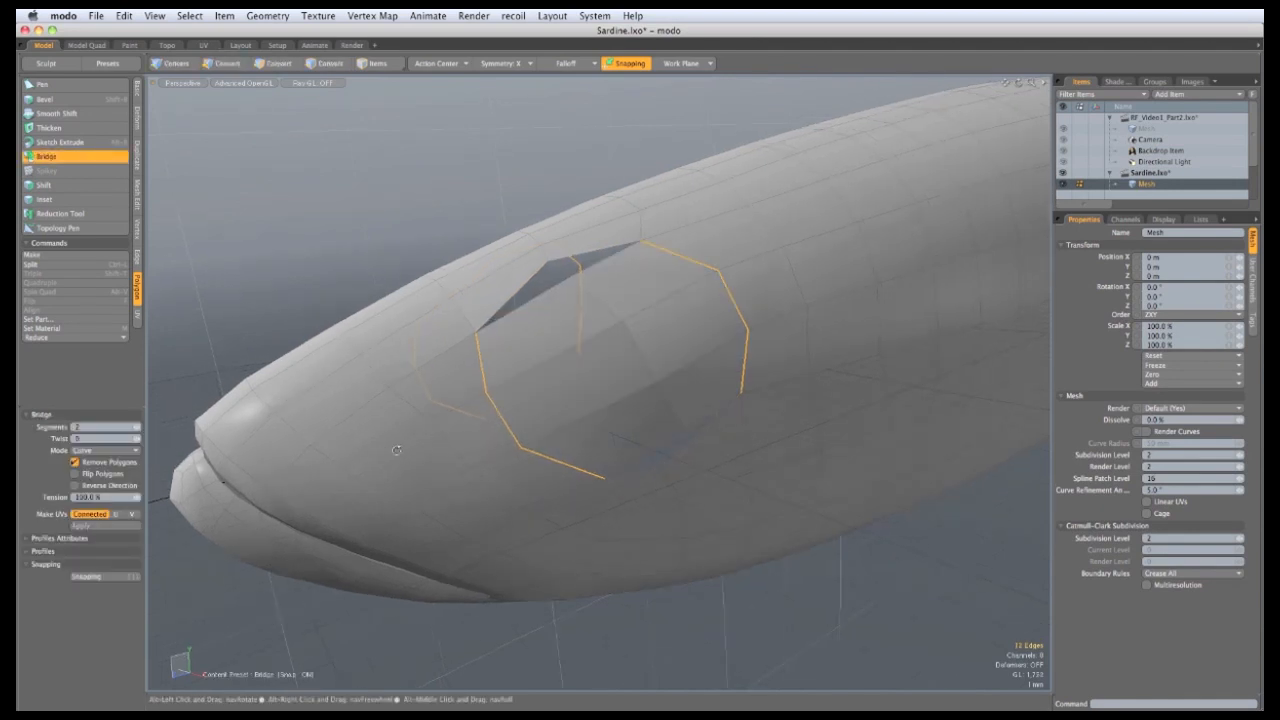
pyautogui.keyDown('alt'); pyautogui.moveTo(432, 373); pyautogui.dragTo(112, 406); pyautogui.keyUp('alt')
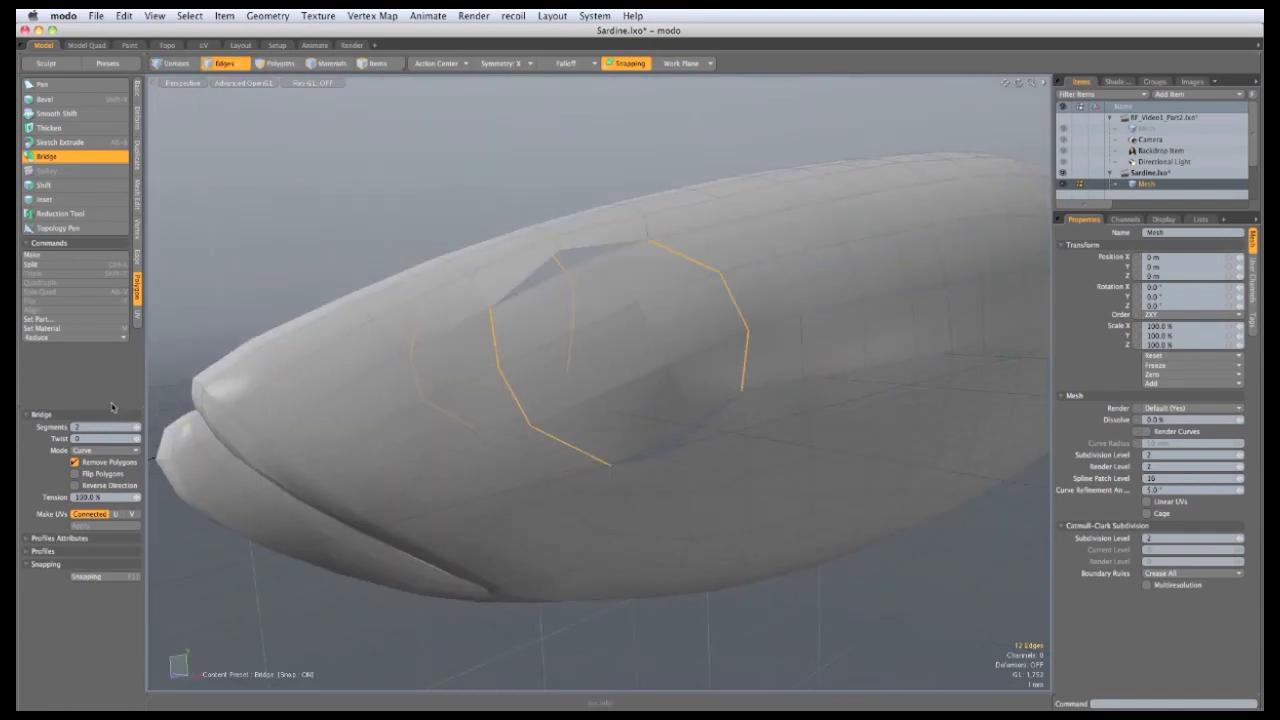
pyautogui.click(105, 450)
pyautogui.click(100, 439)
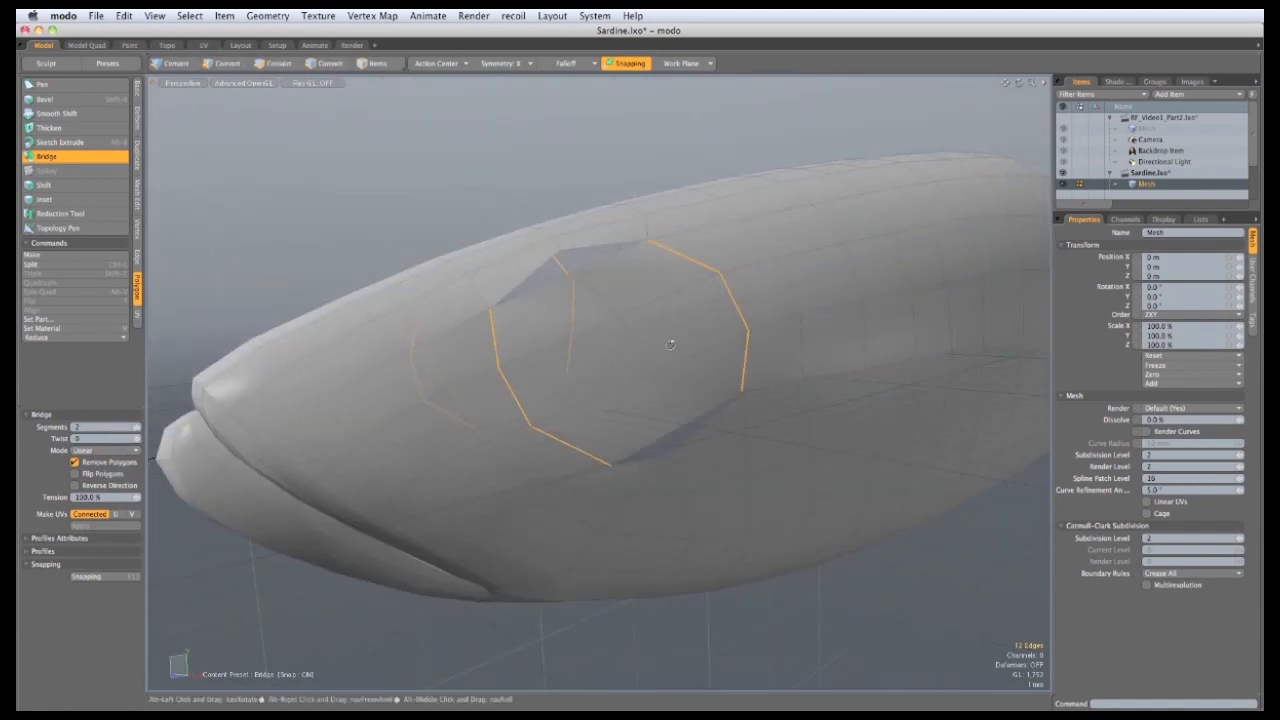
pyautogui.keyDown('alt'); pyautogui.moveTo(671, 346); pyautogui.dragTo(546, 241); pyautogui.keyUp('alt')
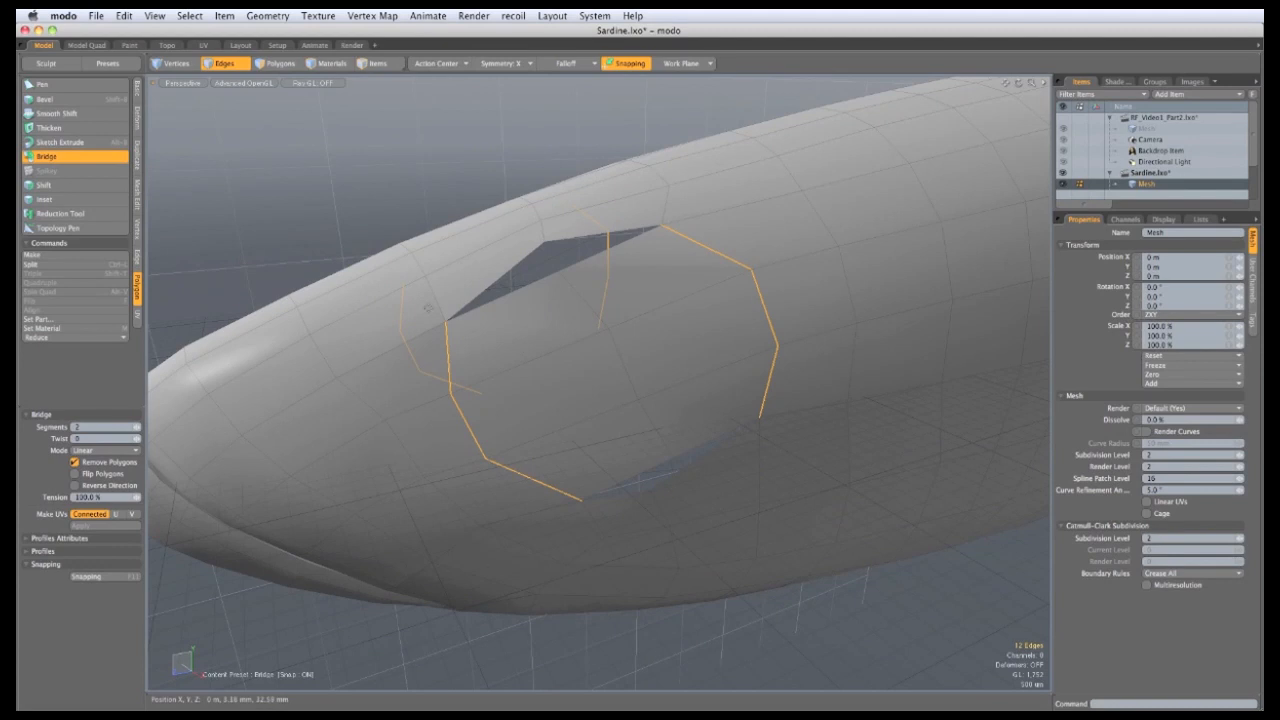
# Step: Close the open seams around both eye patches by joining their loose vertices to the head with the Topology Pen
pyautogui.click(60, 228)
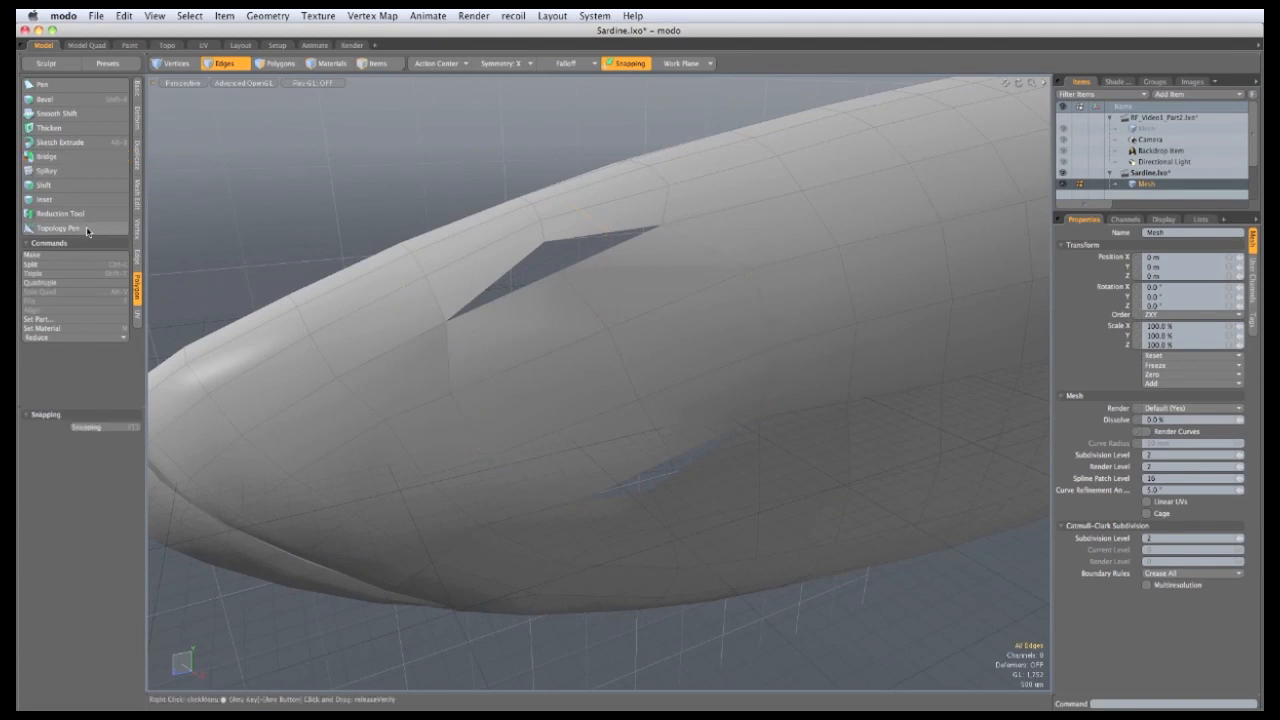
pyautogui.moveTo(176, 217)
pyautogui.keyDown('alt'); pyautogui.mouseDown()
pyautogui.moveTo(560, 371)
pyautogui.moveTo(531, 244)
pyautogui.moveTo(630, 480)
pyautogui.moveTo(666, 420)
pyautogui.moveTo(659, 322)
pyautogui.mouseUp(); pyautogui.keyUp('alt')
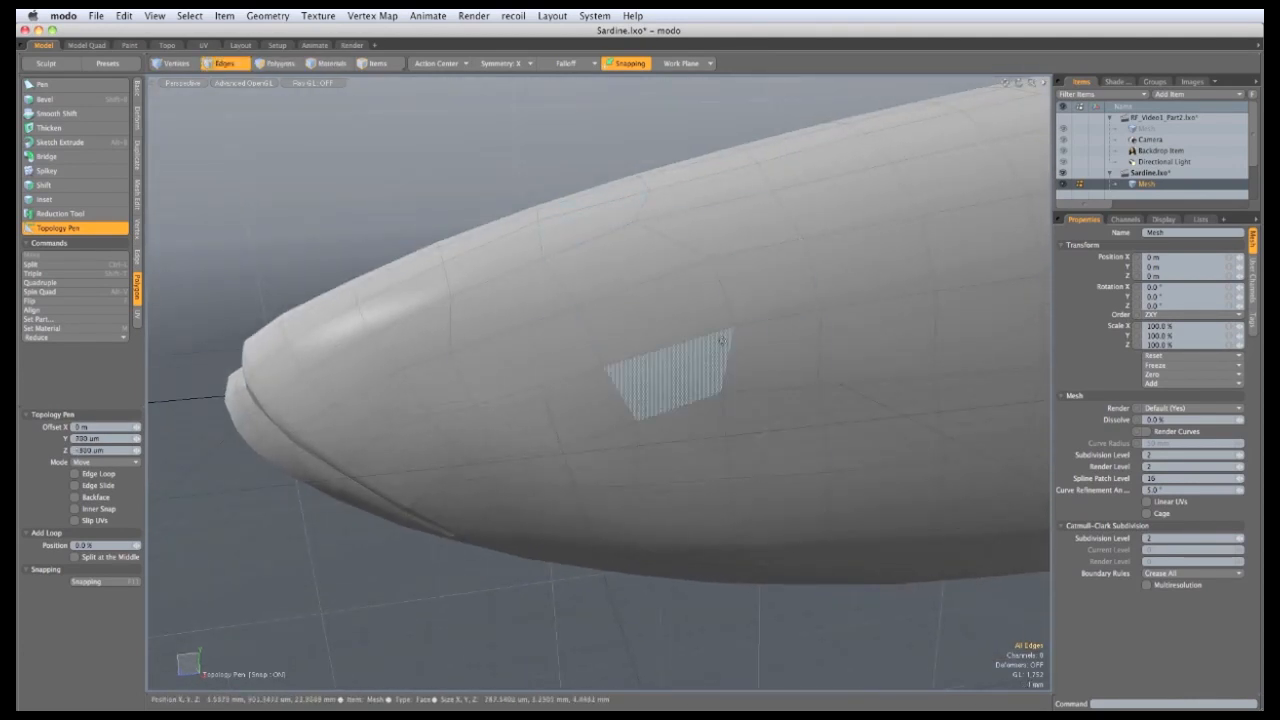
pyautogui.keyDown('alt'); pyautogui.moveTo(740, 413); pyautogui.dragTo(705, 230); pyautogui.keyUp('alt')
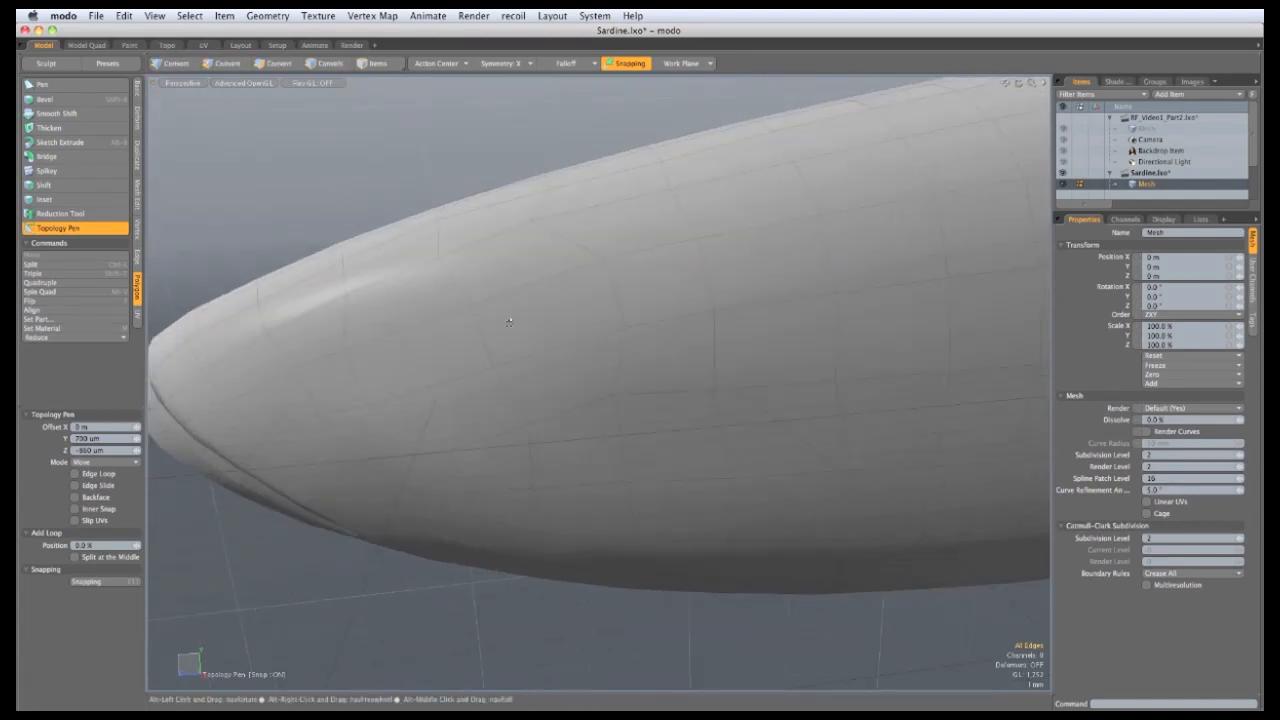
# Step: Even out the edge flow of the eye patches with the Topology Pen with snapping off
pyautogui.keyDown('alt'); pyautogui.moveTo(532, 285); pyautogui.dragTo(544, 237); pyautogui.keyUp('alt')
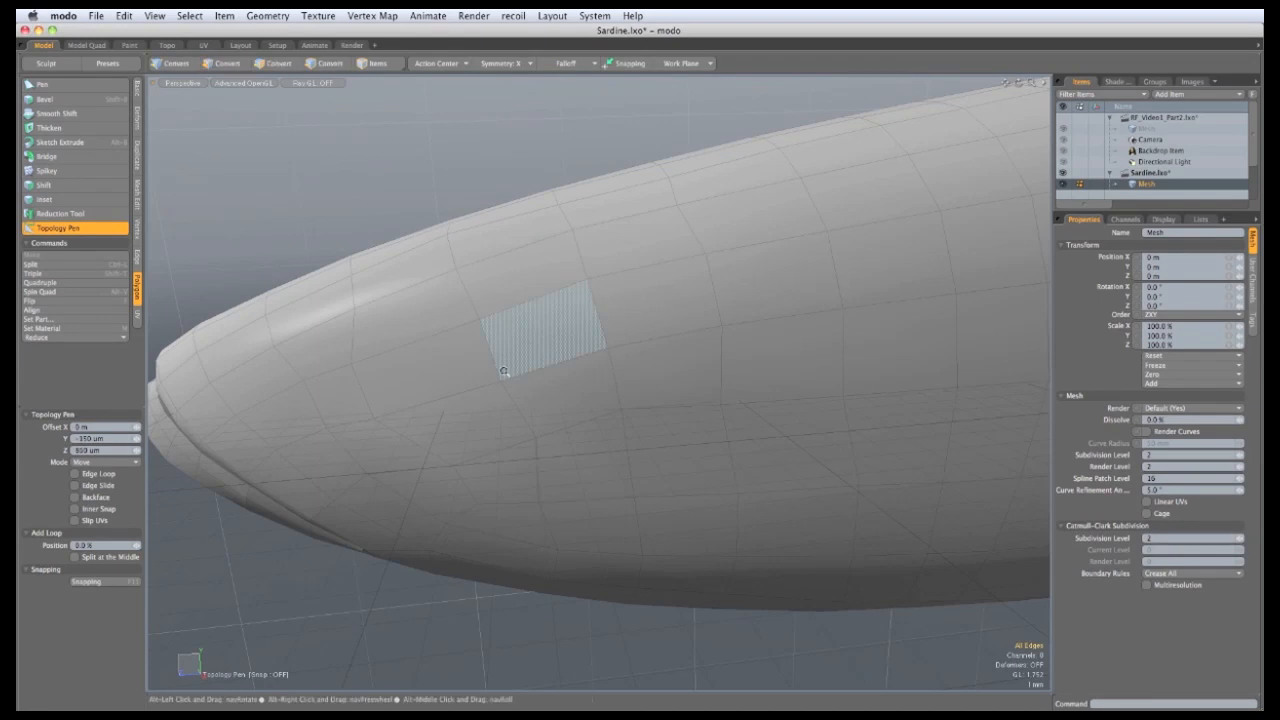
pyautogui.keyDown('ctrl'); pyautogui.keyDown('alt'); pyautogui.moveTo(540, 330); pyautogui.dragTo(614, 329); pyautogui.keyUp('alt'); pyautogui.keyUp('ctrl')
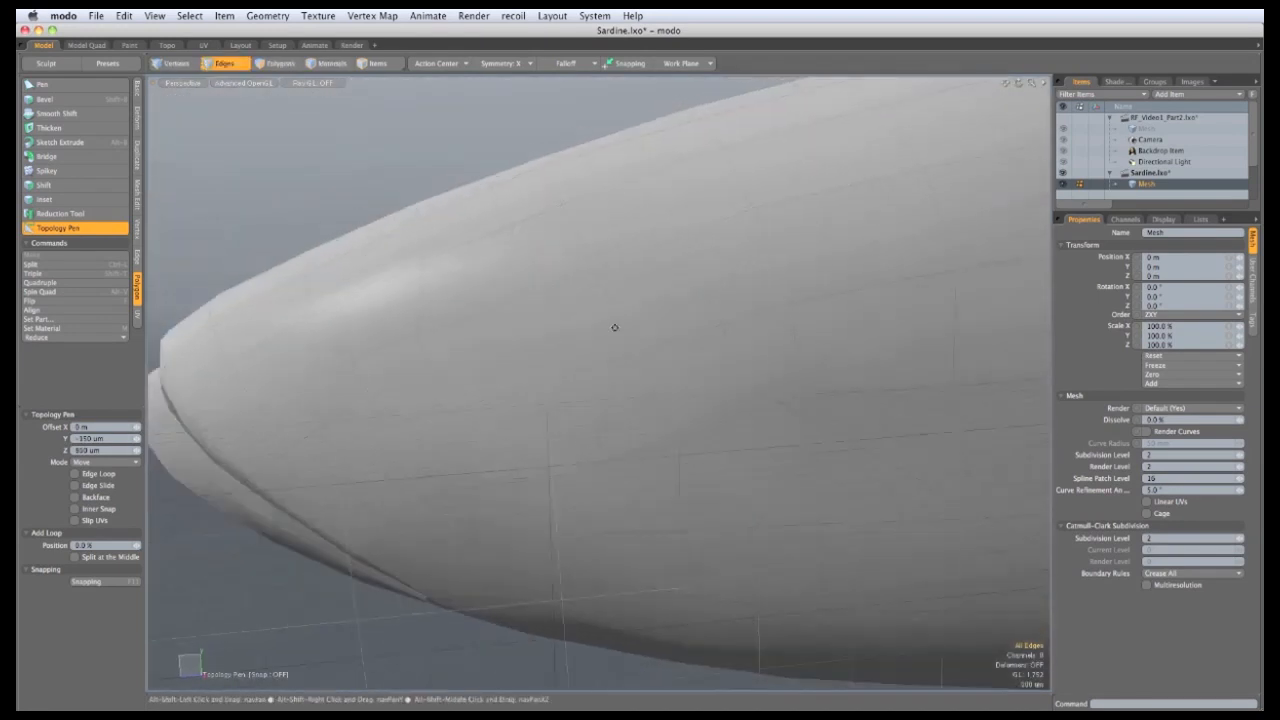
pyautogui.keyDown('ctrl'); pyautogui.keyDown('alt'); pyautogui.moveTo(660, 250); pyautogui.dragTo(480, 370, button='right'); pyautogui.keyUp('alt'); pyautogui.keyUp('ctrl')
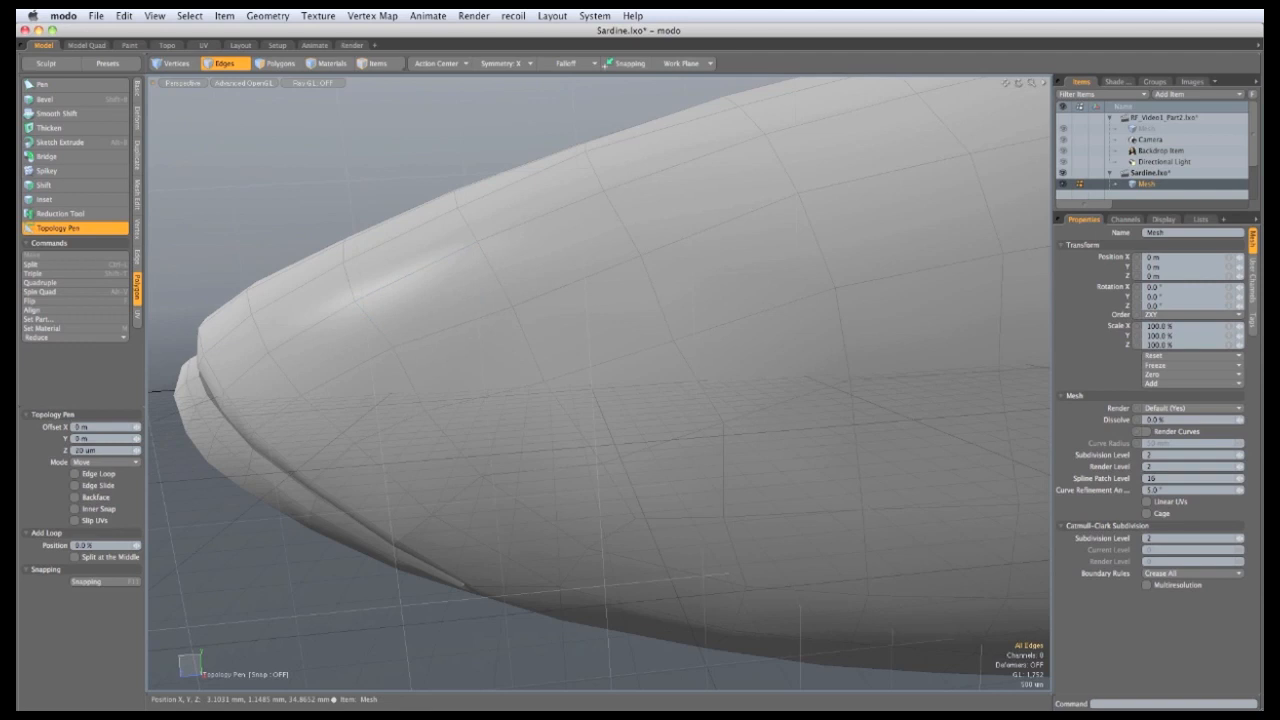
# Step: Turn symmetry off and bridge the two long border edges of the dorsal fin opening with two segments in Linear mode
pyautogui.scroll(-3, 450, 370)
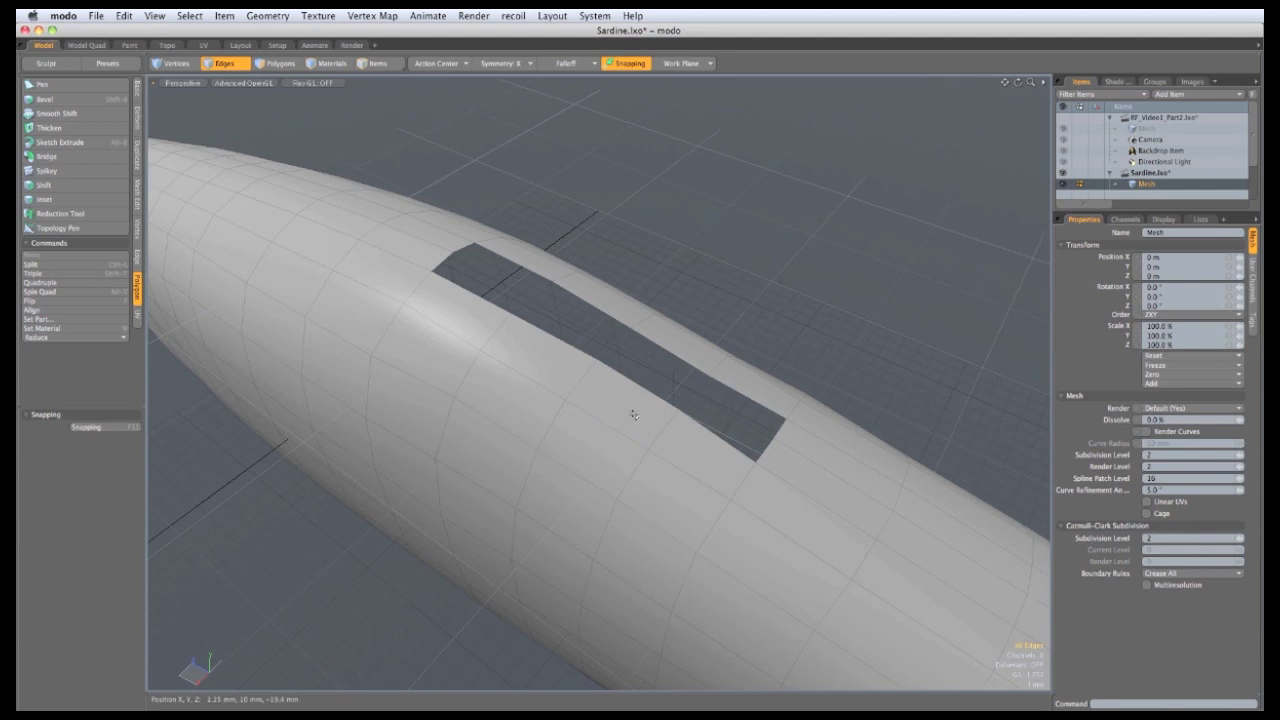
pyautogui.click(519, 65)
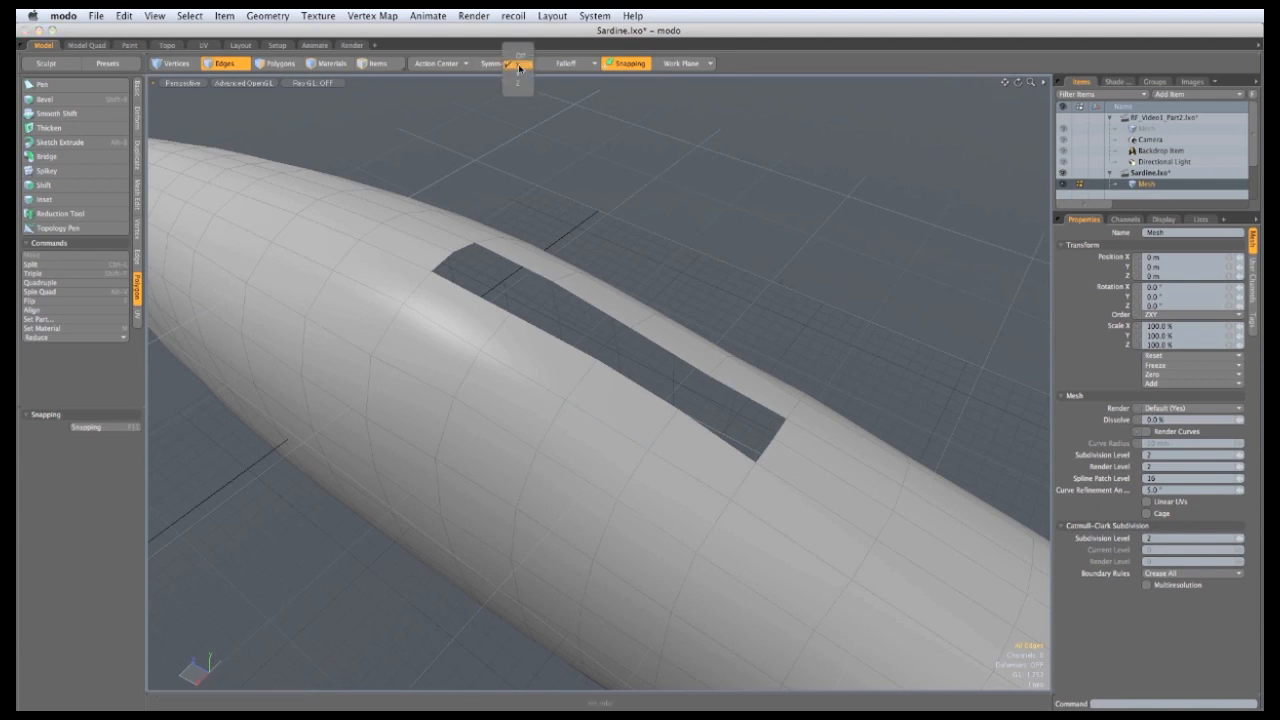
pyautogui.click(519, 57)
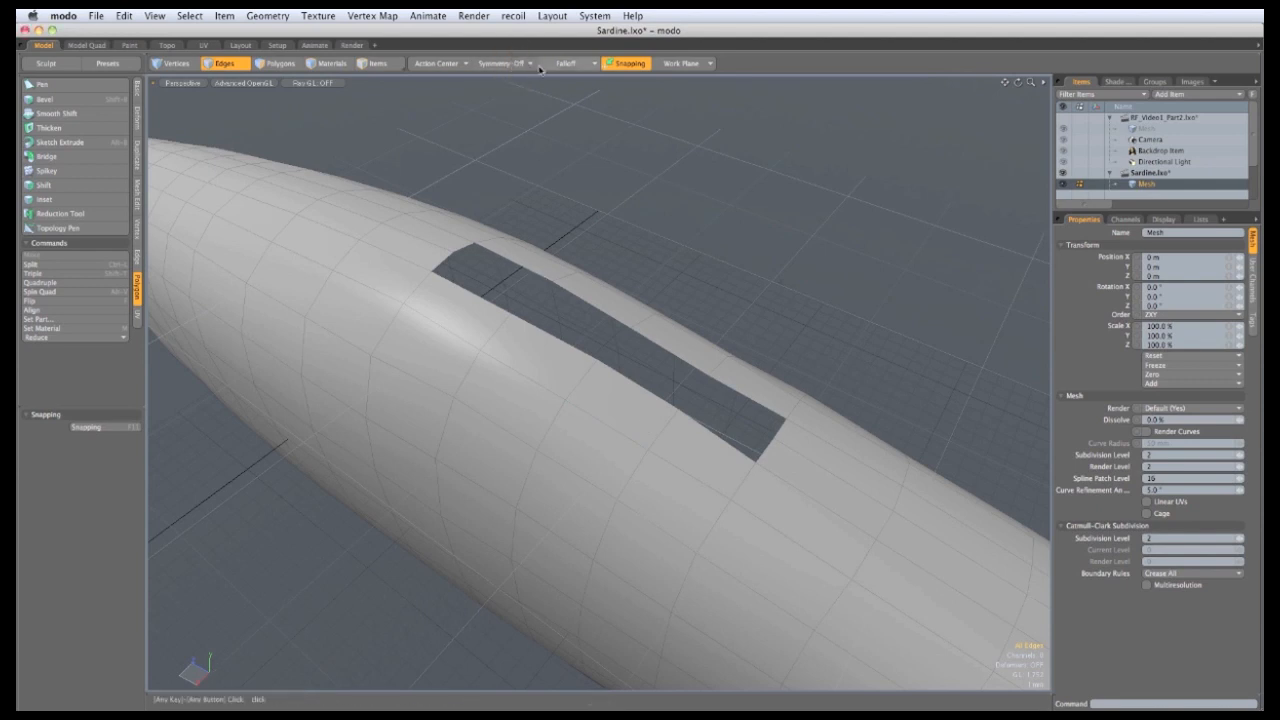
pyautogui.doubleClick(441, 265)
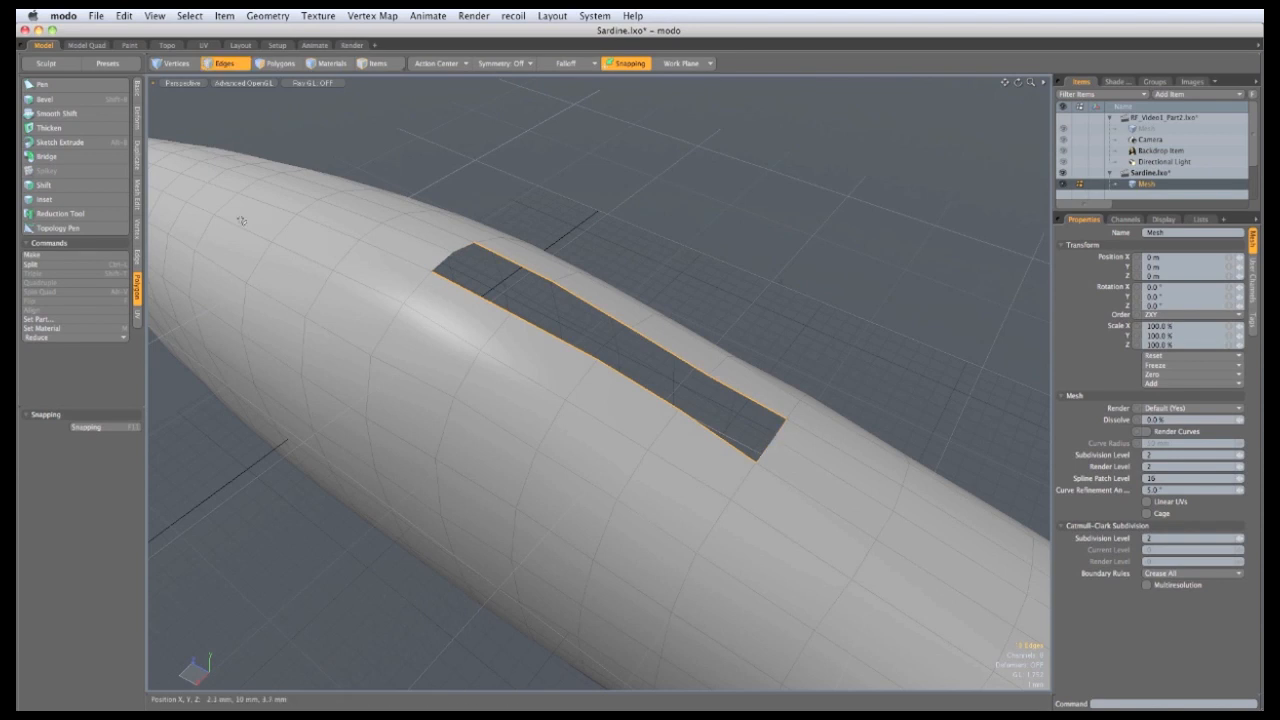
pyautogui.click(122, 158)
pyautogui.click(334, 251)
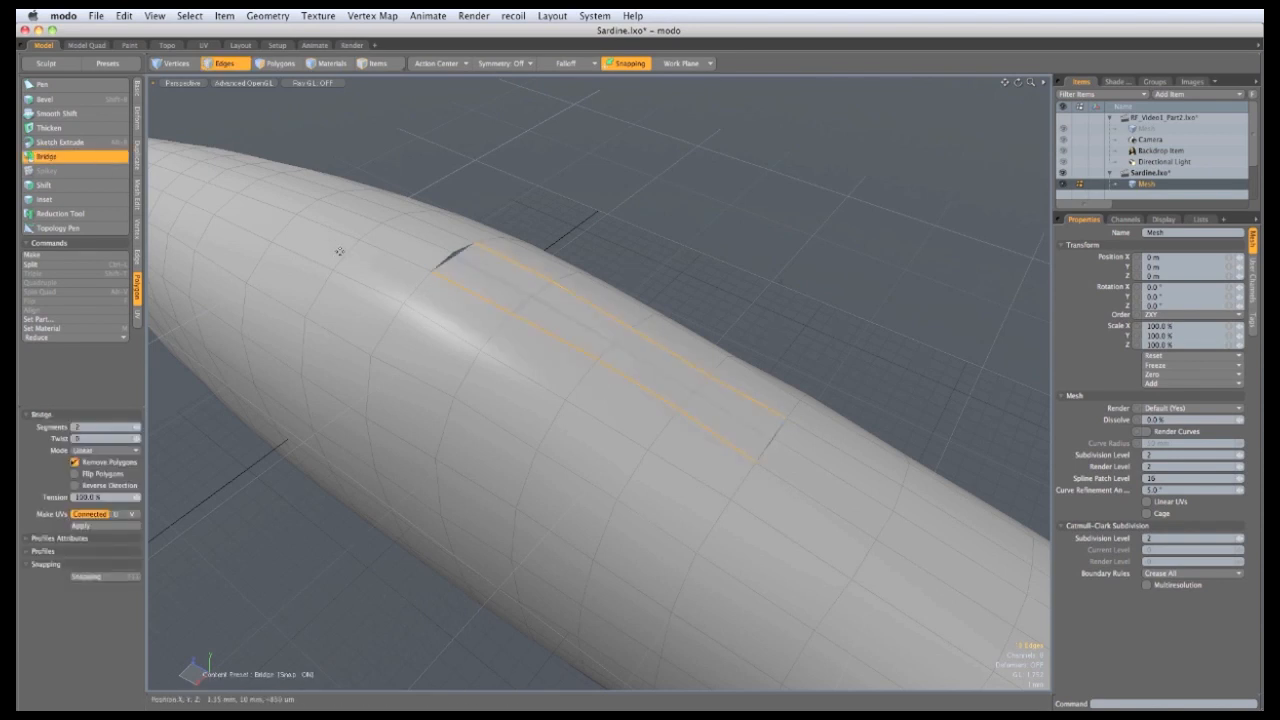
# Step: Close the open seams at the front and rear ends of the dorsal patch with the Topology Pen
pyautogui.click(60, 228)
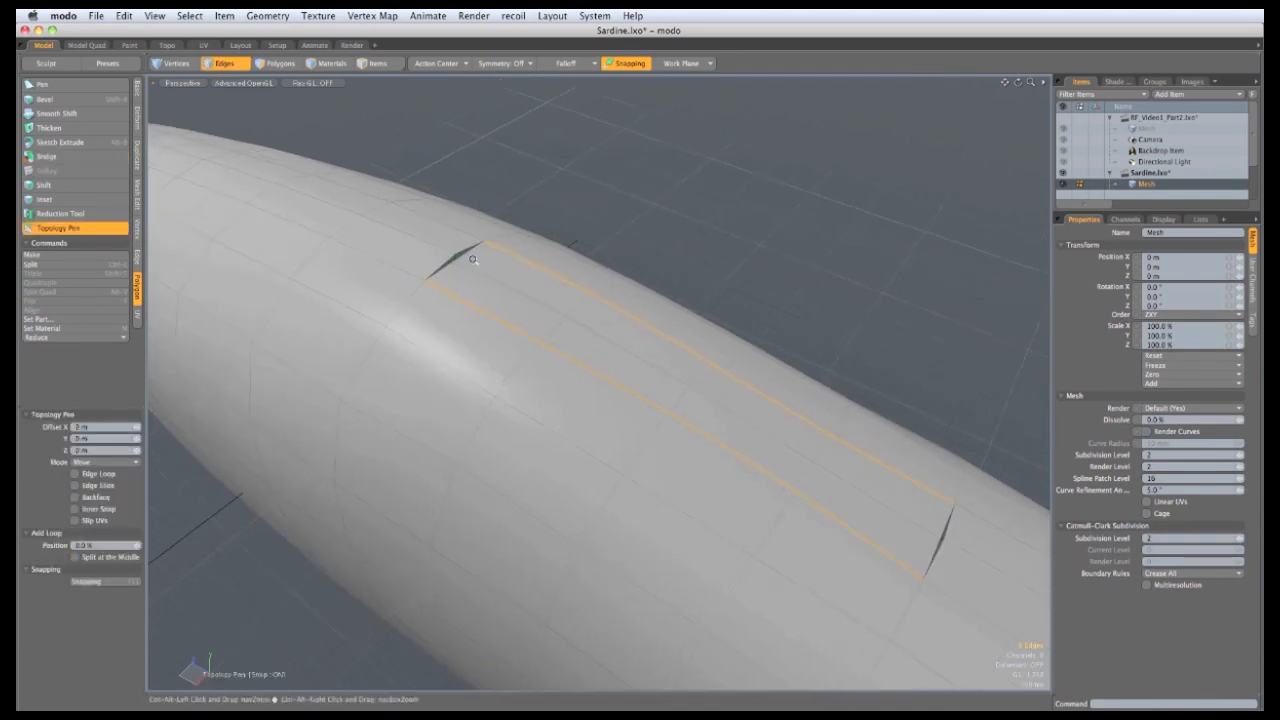
pyautogui.moveTo(456, 258); pyautogui.dragTo(461, 263)
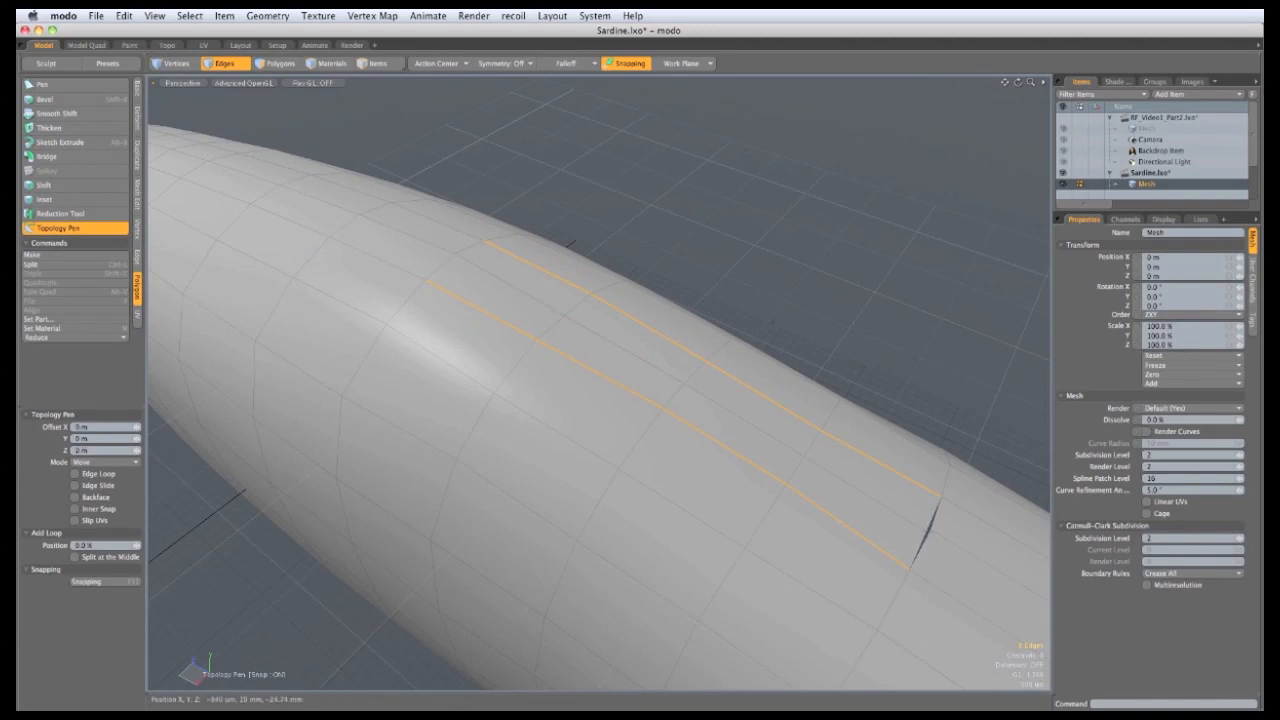
pyautogui.moveTo(930, 537); pyautogui.dragTo(924, 534)
# Step: Bridge the two long border edges of the remaining fin opening on the underside with two segments
pyautogui.keyDown('ctrl'); pyautogui.keyDown('alt'); pyautogui.moveTo(788, 474); pyautogui.dragTo(524, 330); pyautogui.keyUp('alt'); pyautogui.keyUp('ctrl')
pyautogui.press('2')
pyautogui.doubleClick(409, 416)
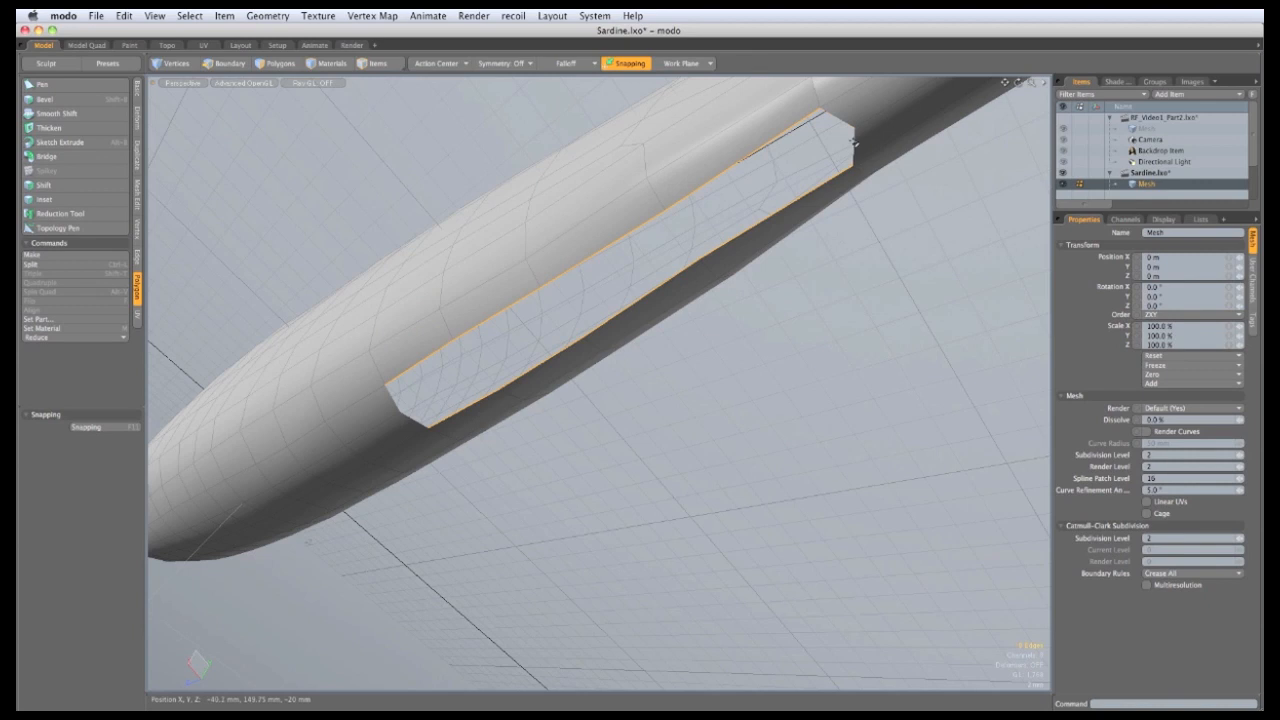
pyautogui.click(46, 156)
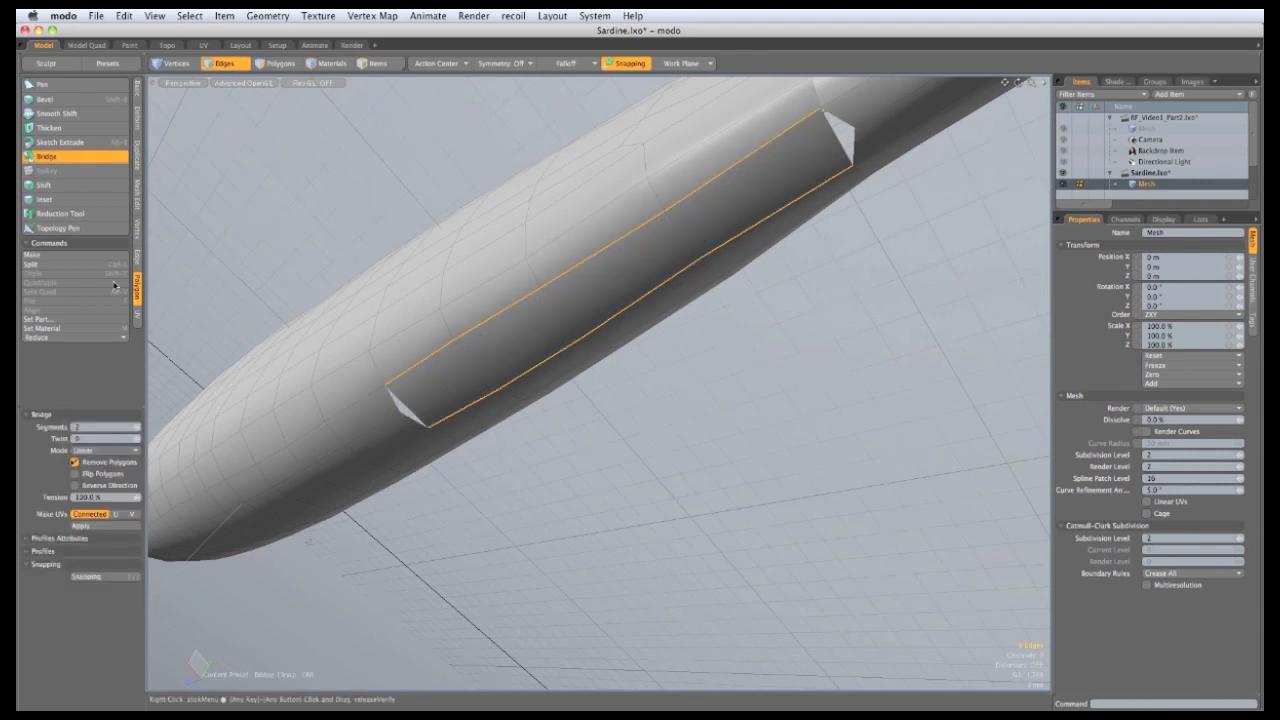
# Step: Close the end seams of the underside patch with the Topology Pen and clear the edge selection
pyautogui.click(57, 228)
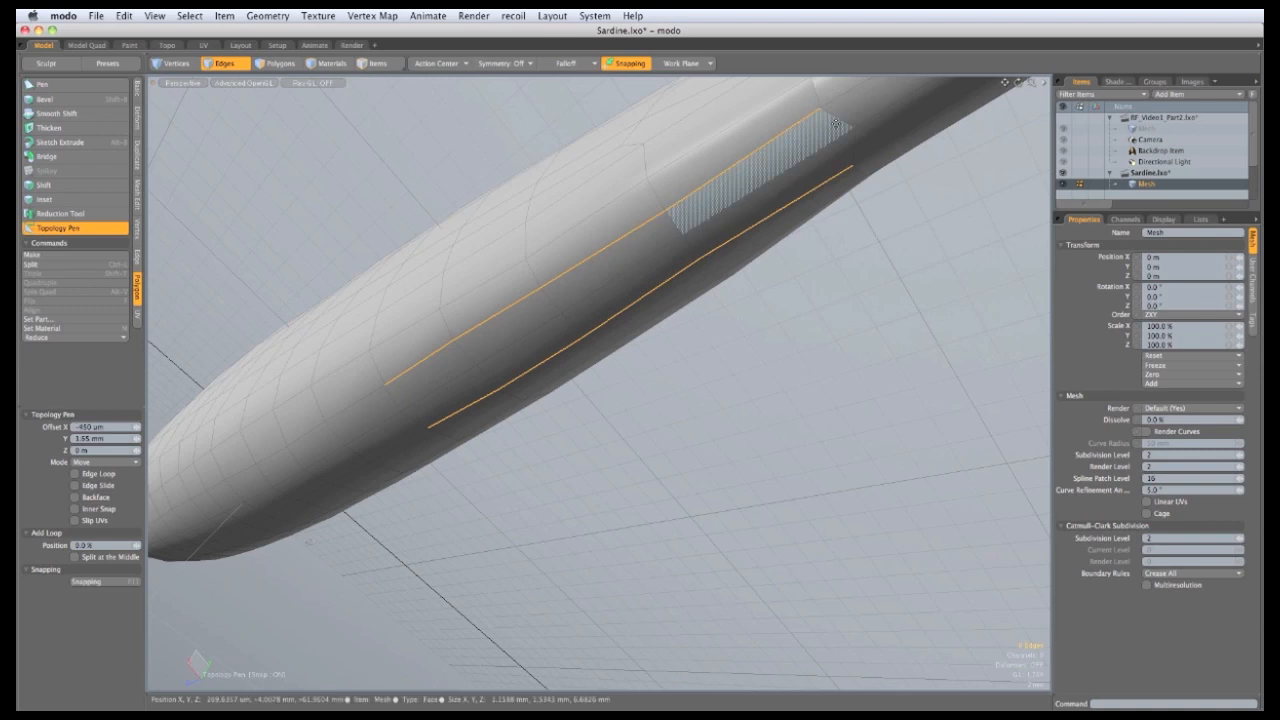
pyautogui.press('space')
pyautogui.click(725, 480)
pyautogui.keyDown('ctrl'); pyautogui.keyDown('alt'); pyautogui.moveTo(697, 457); pyautogui.dragTo(332, 198); pyautogui.keyUp('alt'); pyautogui.keyUp('ctrl')
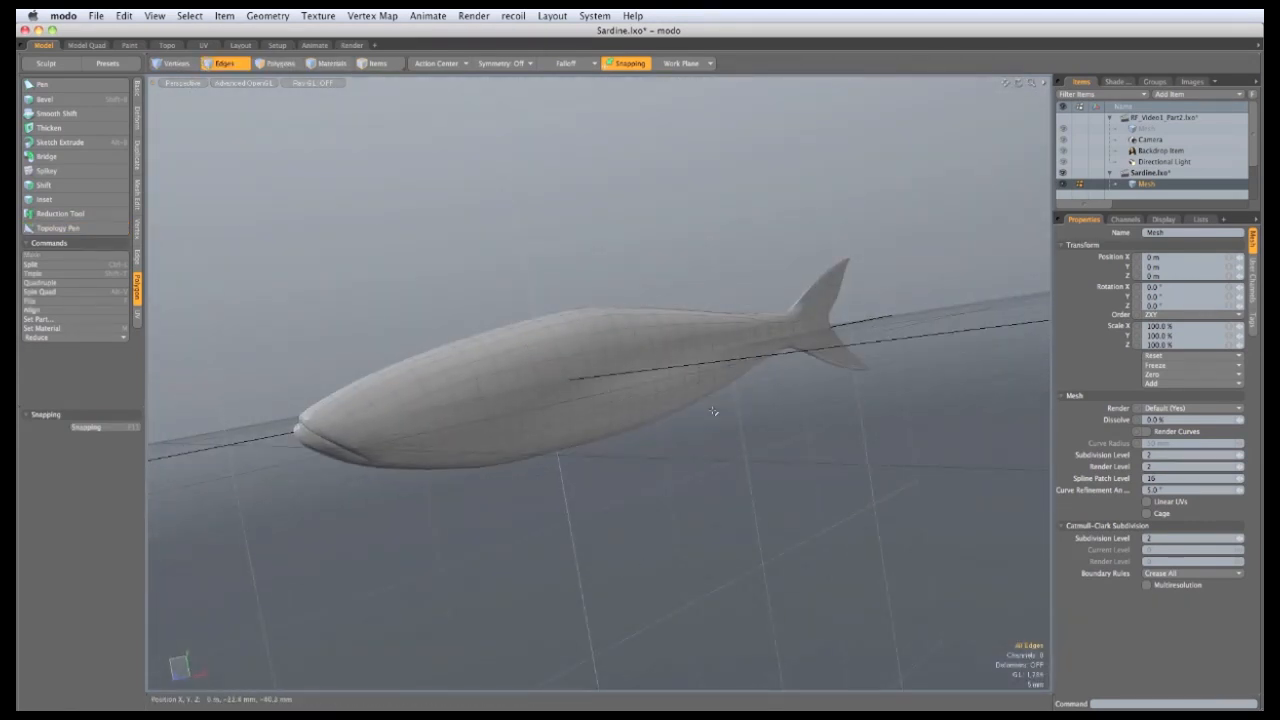
# Step: Transfer the cleaned fish polygons from the Sardine scene into the Mesh item of RF_Video1_Part2
pyautogui.click(276, 63)
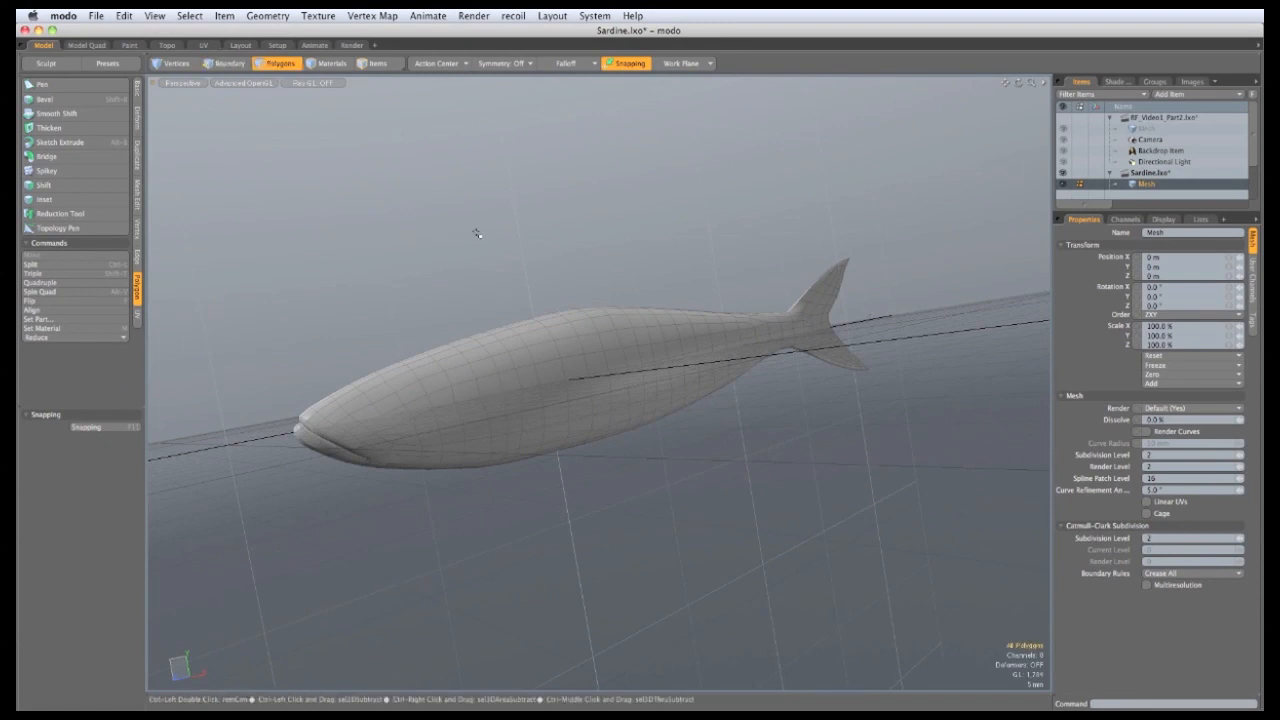
pyautogui.click(1152, 139)
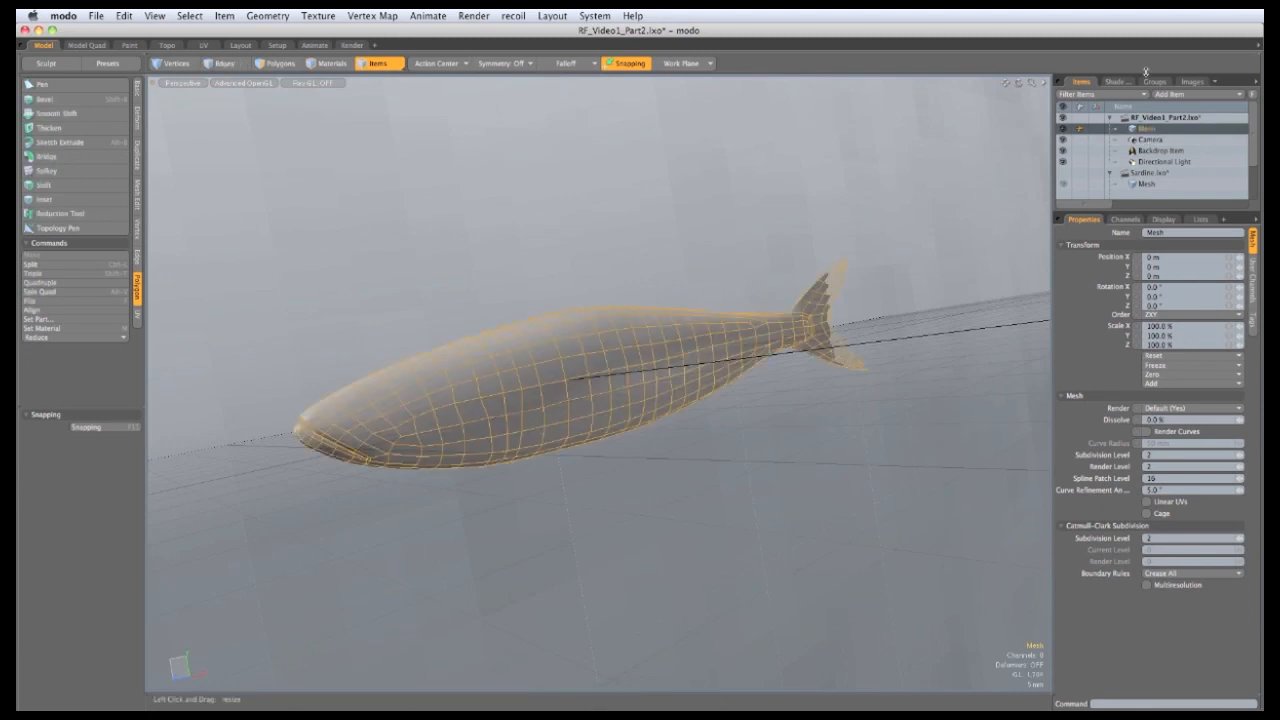
pyautogui.keyDown('ctrl'); pyautogui.keyDown('alt'); pyautogui.moveTo(694, 471); pyautogui.dragTo(794, 385); pyautogui.keyUp('alt'); pyautogui.keyUp('ctrl')
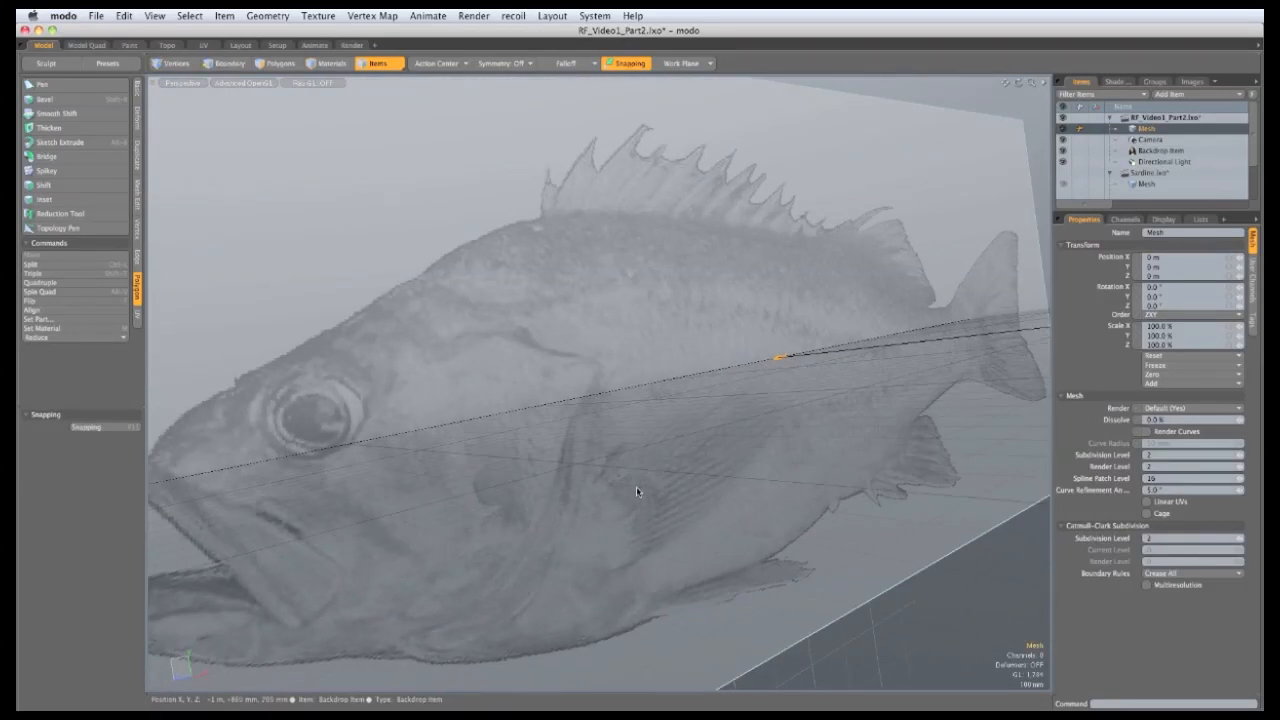
# Step: In the Right view, scale the fish mesh up uniformly to match the length of the rockfish backdrop
pyautogui.hotkey('ctrl', 'space')
pyautogui.click(689, 487)
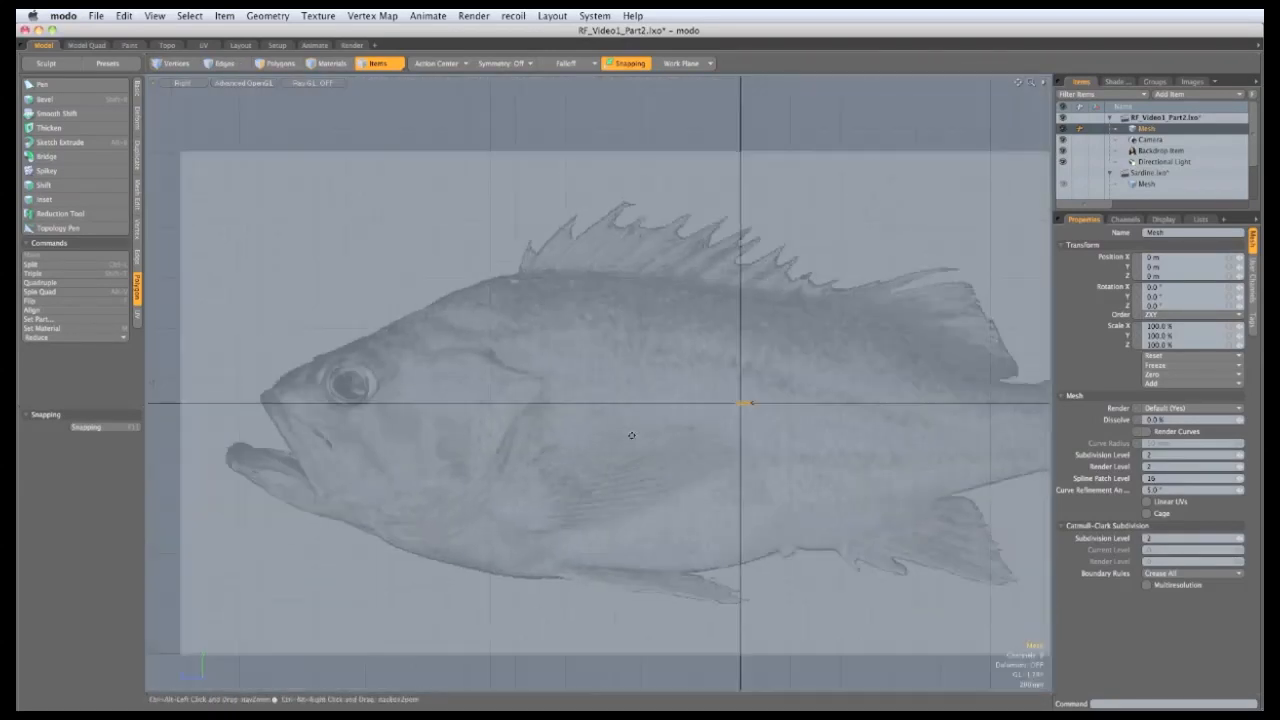
pyautogui.click(270, 64)
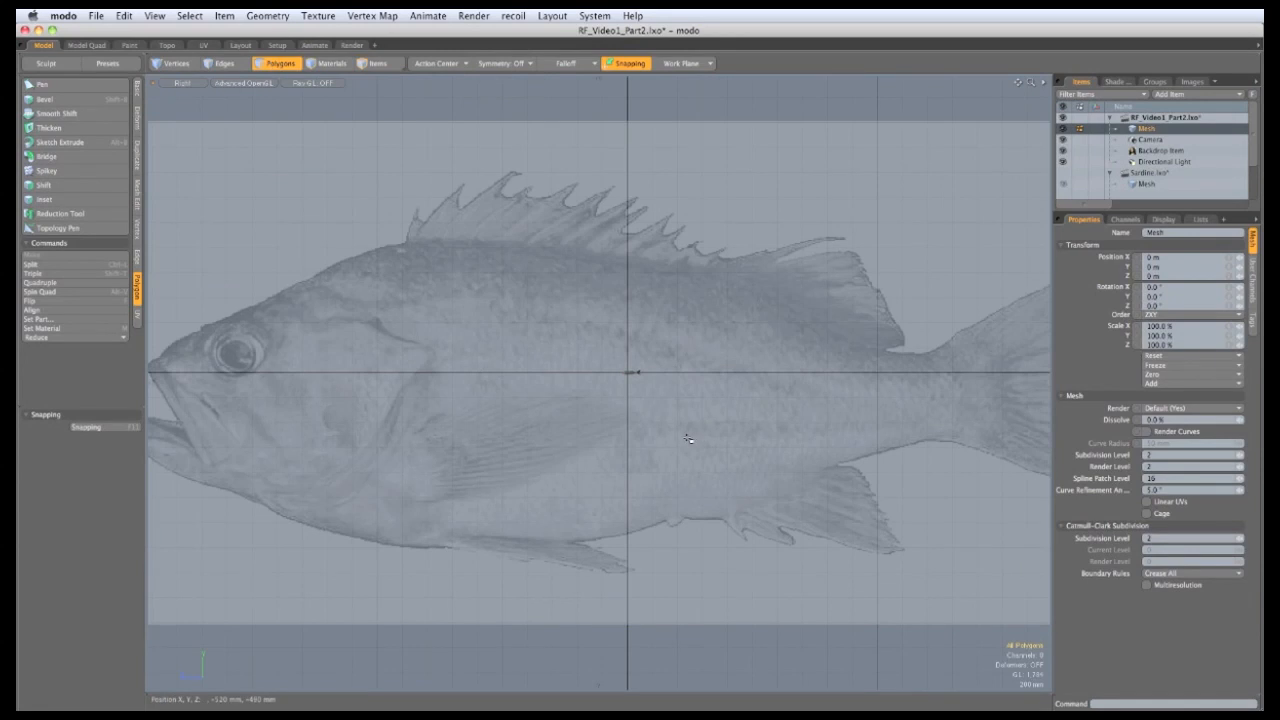
pyautogui.press('r')
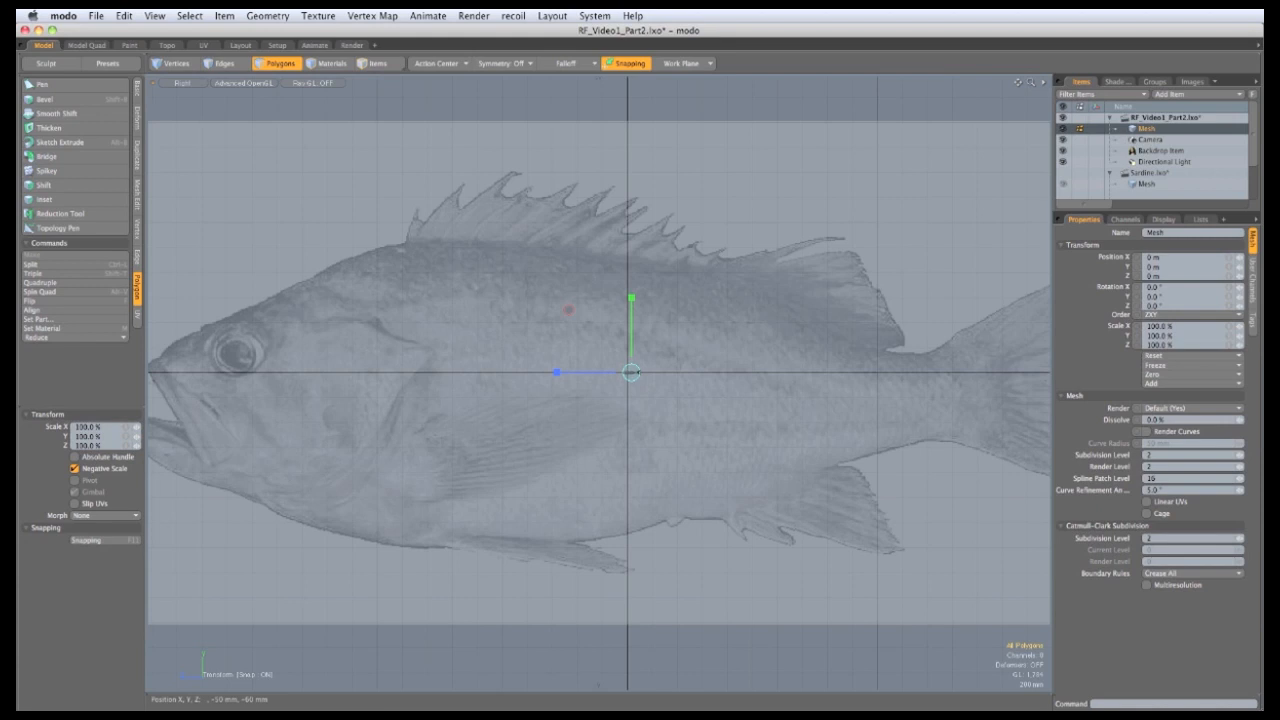
pyautogui.moveTo(700, 430); pyautogui.dragTo(782, 430)
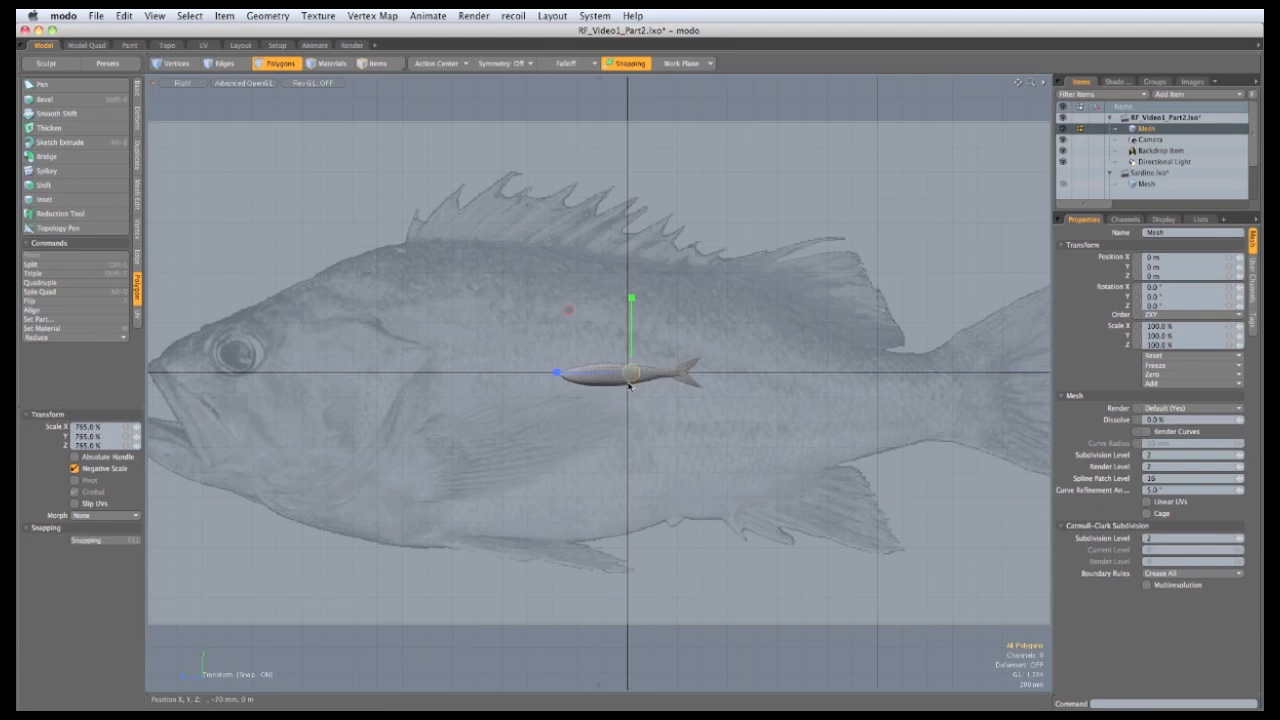
pyautogui.moveTo(677, 447); pyautogui.dragTo(840, 450)
pyautogui.keyDown('ctrl'); pyautogui.keyDown('alt'); pyautogui.moveTo(776, 474); pyautogui.dragTo(732, 395); pyautogui.keyUp('alt'); pyautogui.keyUp('ctrl')
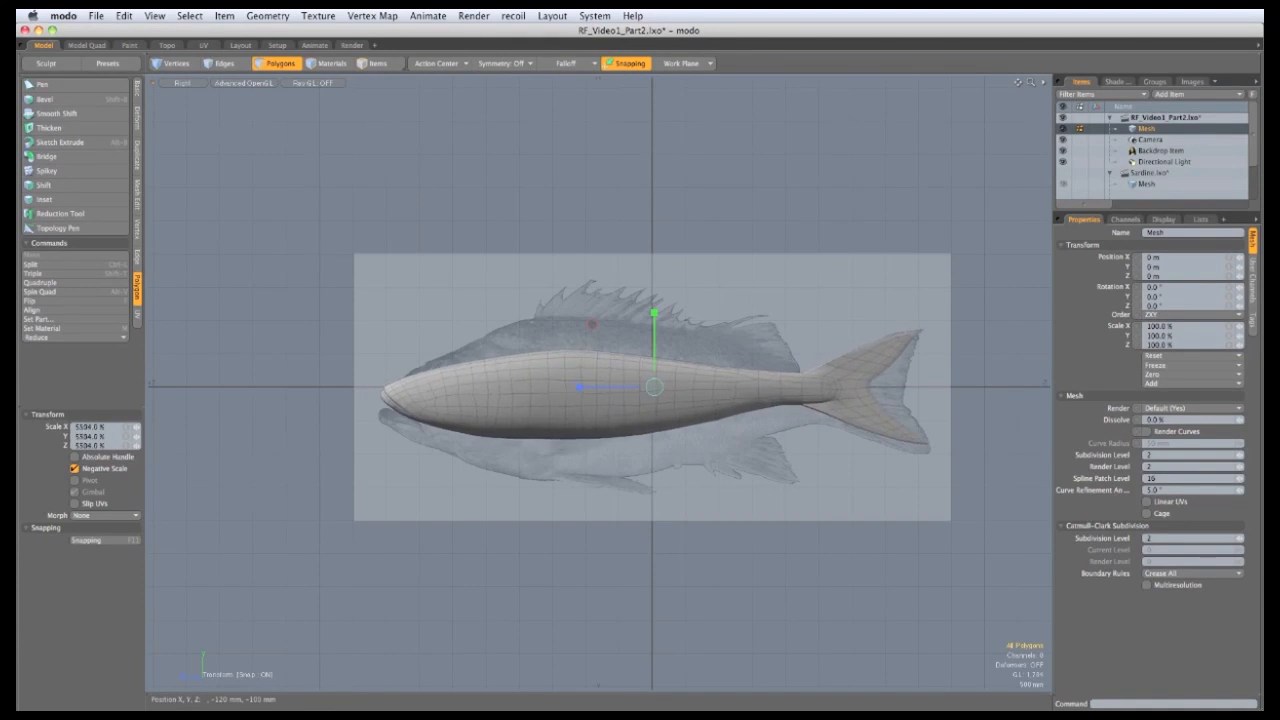
pyautogui.moveTo(656, 389); pyautogui.dragTo(654, 389)
pyautogui.press('space')
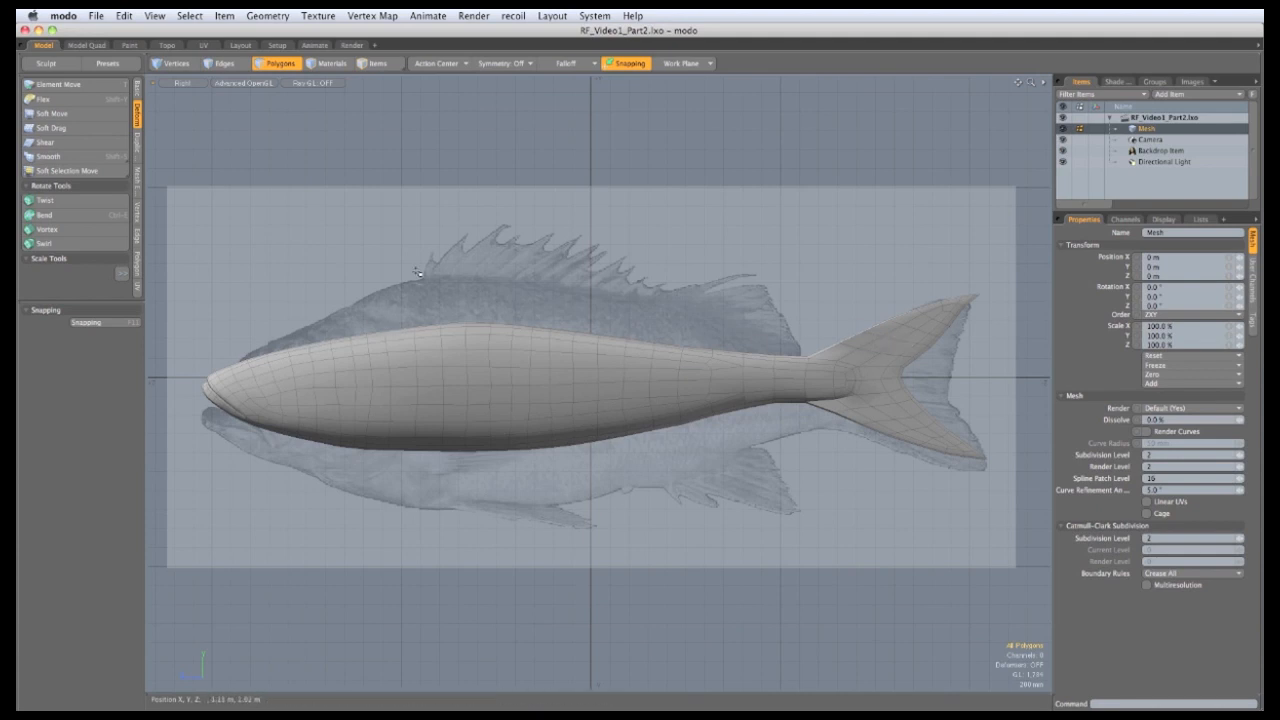
# Step: Switch the side view to Wireframe shading to compare the tail fin with the backdrop
pyautogui.press('alt')
pyautogui.keyDown('alt'); pyautogui.keyDown('shift'); pyautogui.moveTo(810, 458); pyautogui.dragTo(588, 446); pyautogui.keyUp('shift'); pyautogui.keyUp('alt')
pyautogui.keyDown('ctrl'); pyautogui.keyDown('alt'); pyautogui.moveTo(588, 446); pyautogui.dragTo(702, 400); pyautogui.keyUp('alt'); pyautogui.keyUp('ctrl')
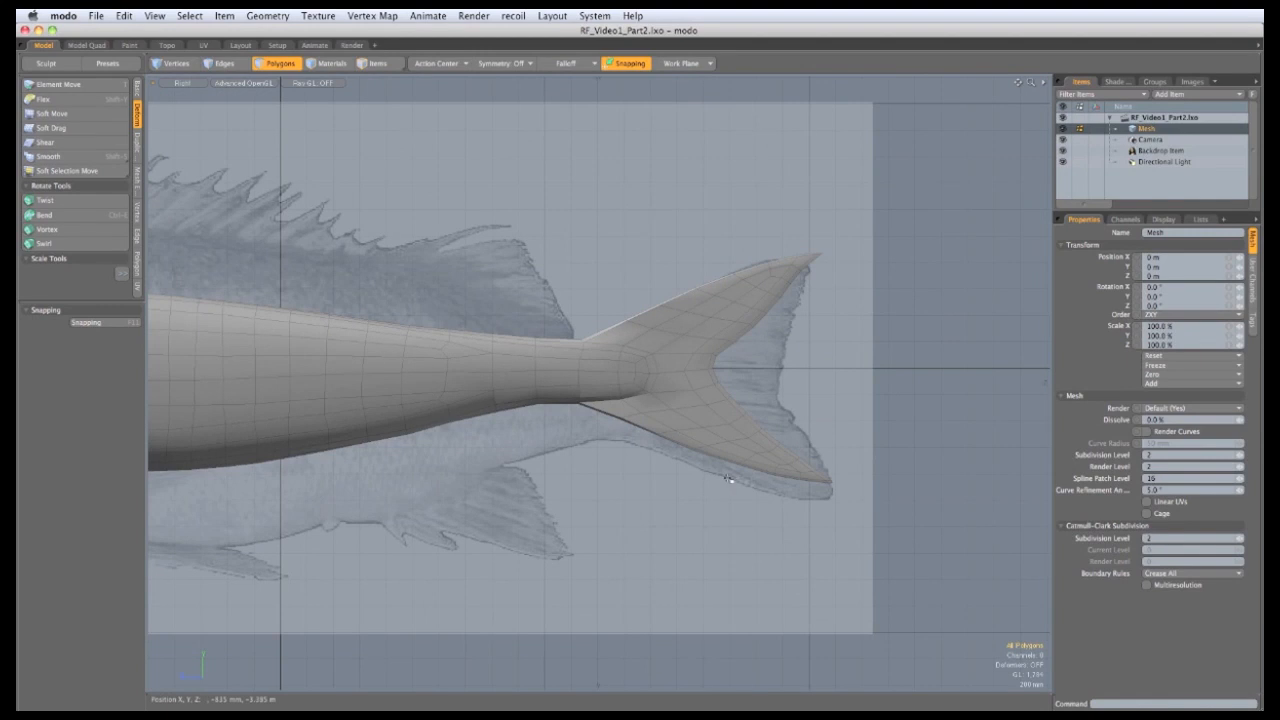
pyautogui.press('7')
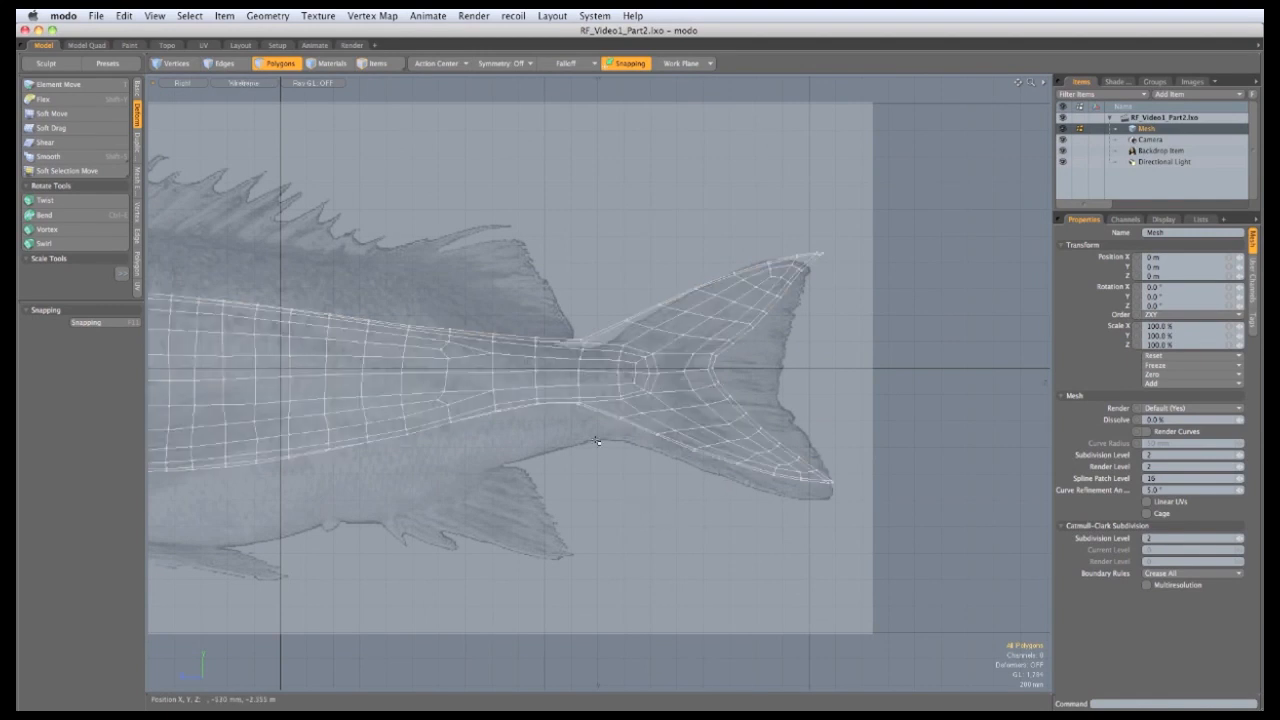
pyautogui.press('7')
pyautogui.press('7')
pyautogui.press('7')
pyautogui.press('7')
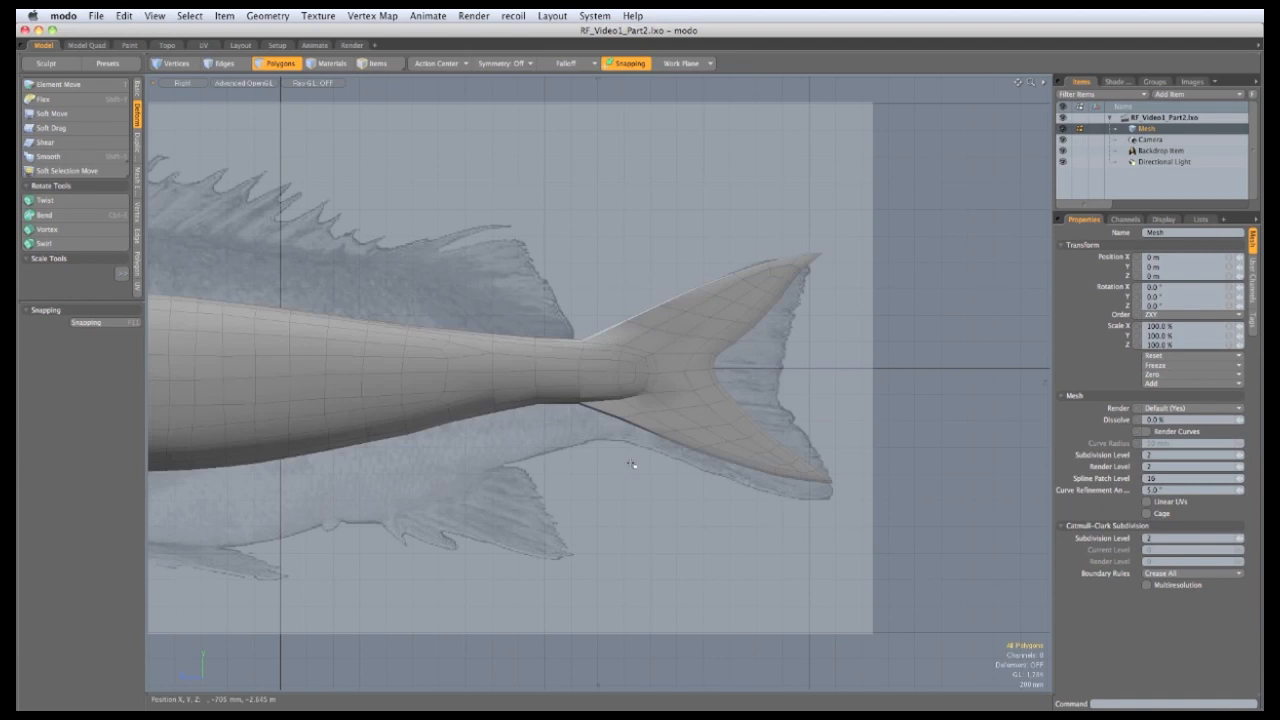
pyautogui.press('7')
pyautogui.press('7')
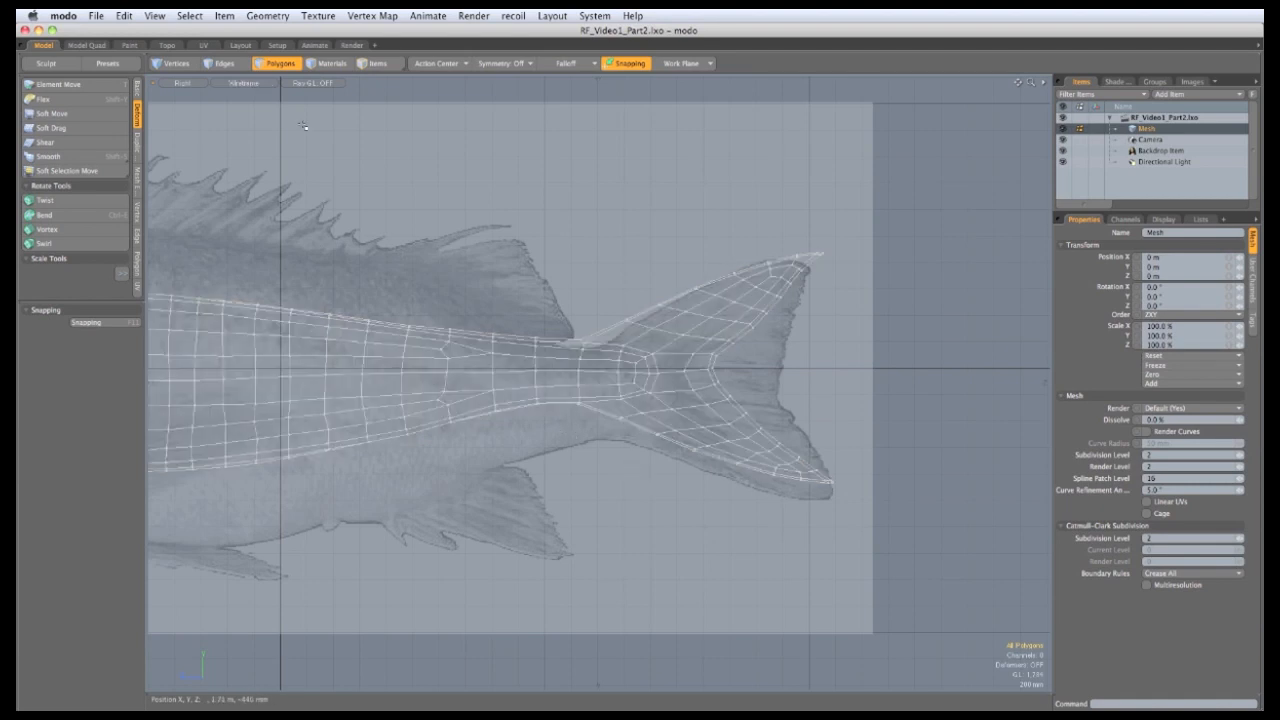
# Step: Select the tail fin polygons and move them back and down to meet the lower tail outline on the backdrop
pyautogui.moveTo(573, 478)
pyautogui.mouseDown(button='right')
pyautogui.moveTo(943, 463)
pyautogui.moveTo(793, 207)
pyautogui.mouseUp(button='right')
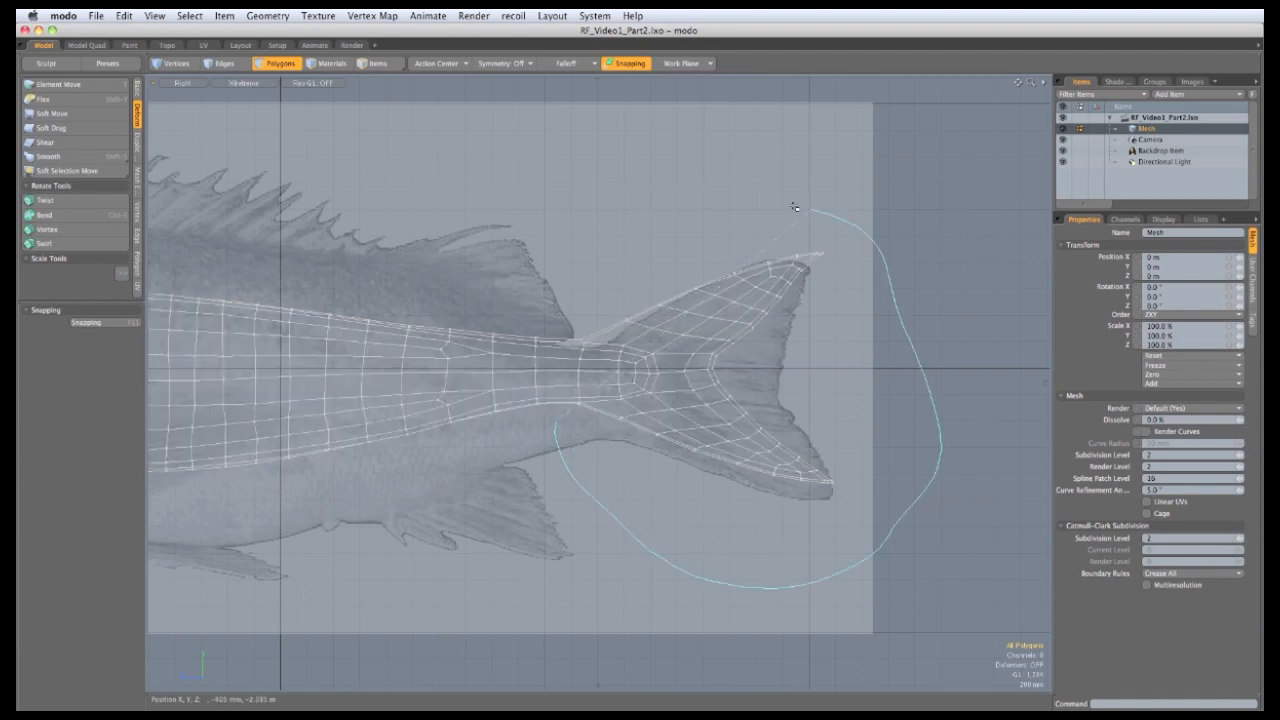
pyautogui.moveTo(567, 216); pyautogui.dragTo(567, 216, button='right')
pyautogui.press('w')
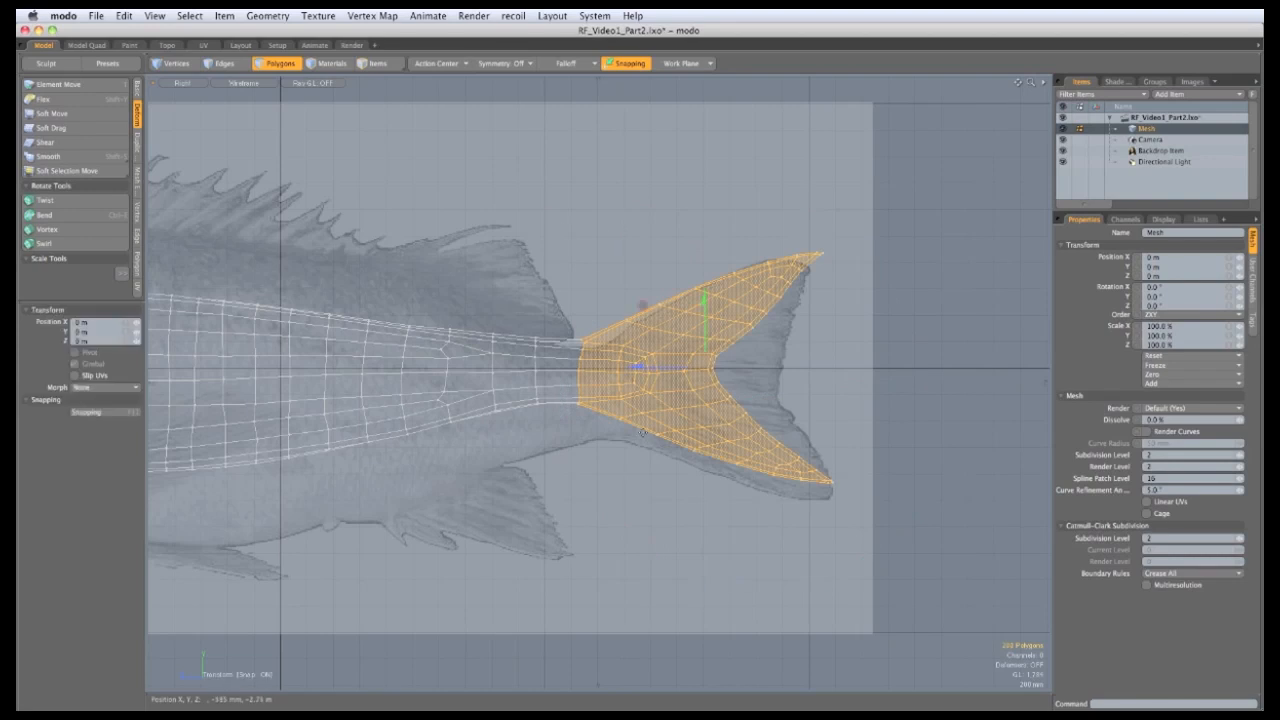
pyautogui.moveTo(643, 432)
pyautogui.mouseDown()
pyautogui.moveTo(671, 450)
pyautogui.moveTo(680, 430)
pyautogui.moveTo(666, 397)
pyautogui.moveTo(663, 452)
pyautogui.moveTo(663, 440)
pyautogui.mouseUp()
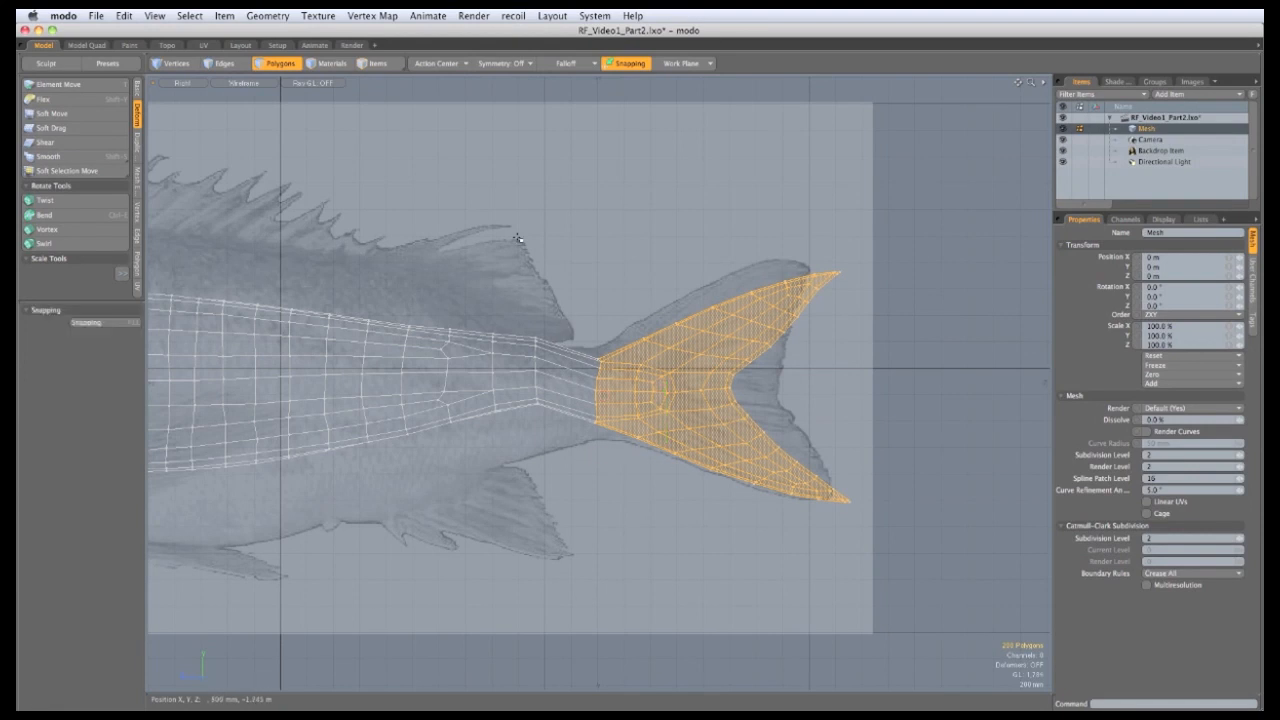
# Step: Add a linear falloff to the selected tail fin, running from its base toward the fork
pyautogui.click(566, 63)
pyautogui.click(570, 92)
pyautogui.keyDown('ctrl'); pyautogui.keyDown('alt'); pyautogui.moveTo(602, 402); pyautogui.dragTo(696, 389); pyautogui.keyUp('alt'); pyautogui.keyUp('ctrl')
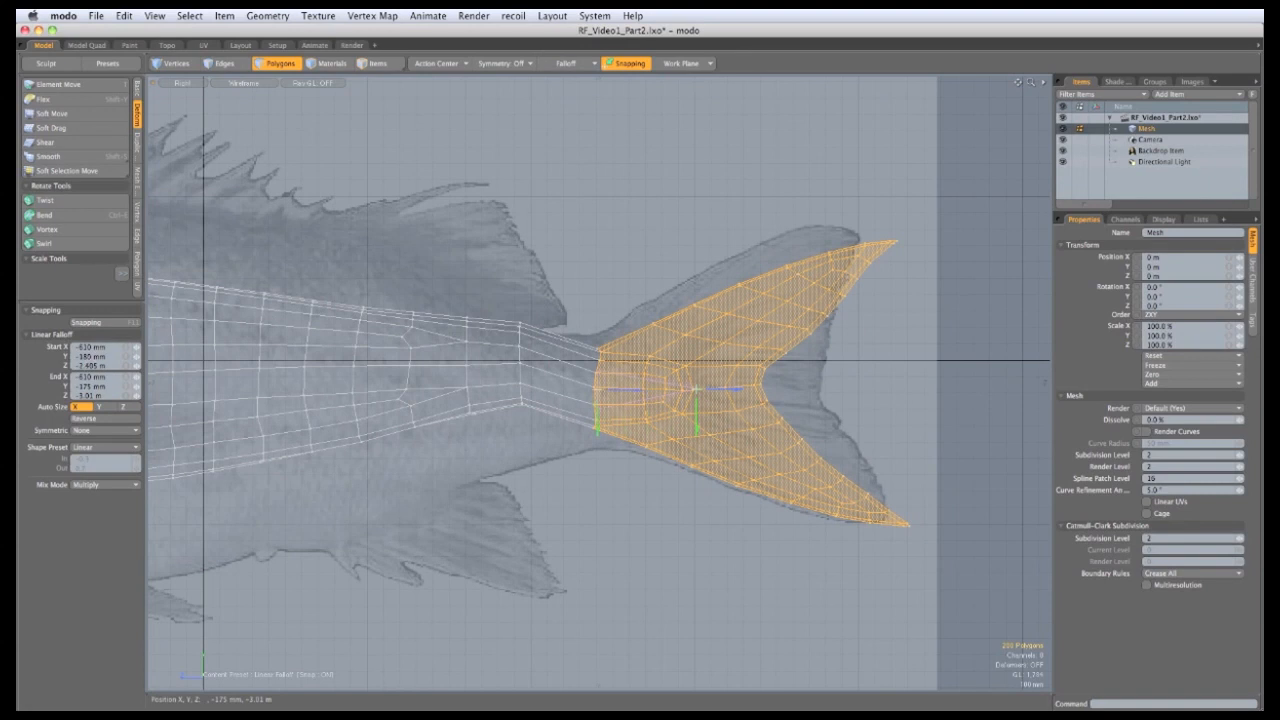
pyautogui.moveTo(597, 391); pyautogui.dragTo(591, 389)
pyautogui.moveTo(696, 389); pyautogui.dragTo(708, 389)
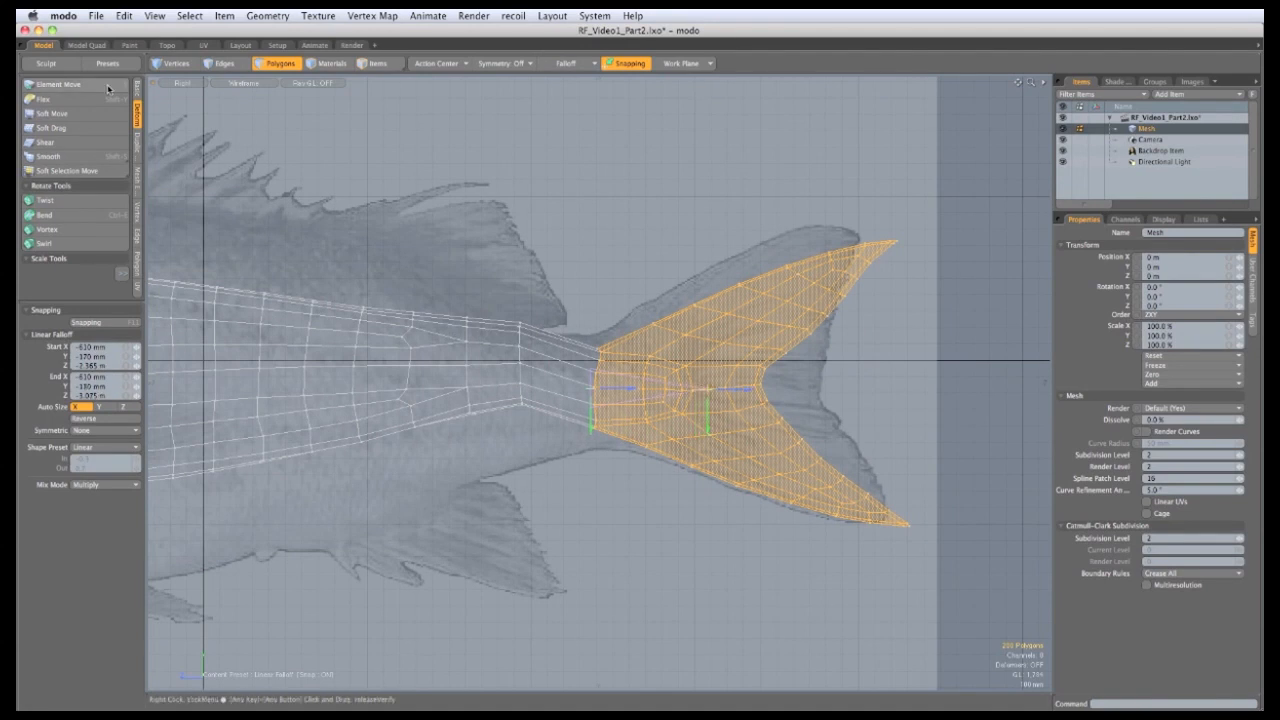
# Step: Scale the tail fin vertically with the linear falloff so its base widens to match the backdrop's tail root
pyautogui.press('r')
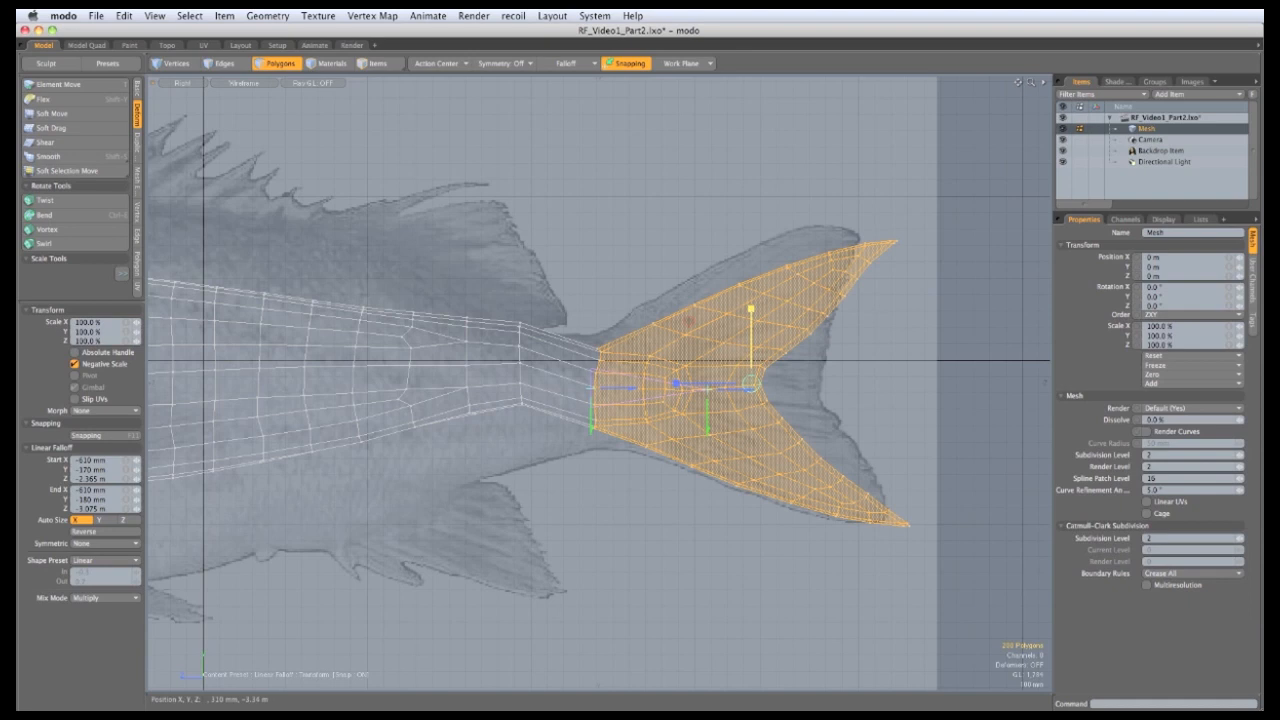
pyautogui.moveTo(751, 309); pyautogui.dragTo(751, 277)
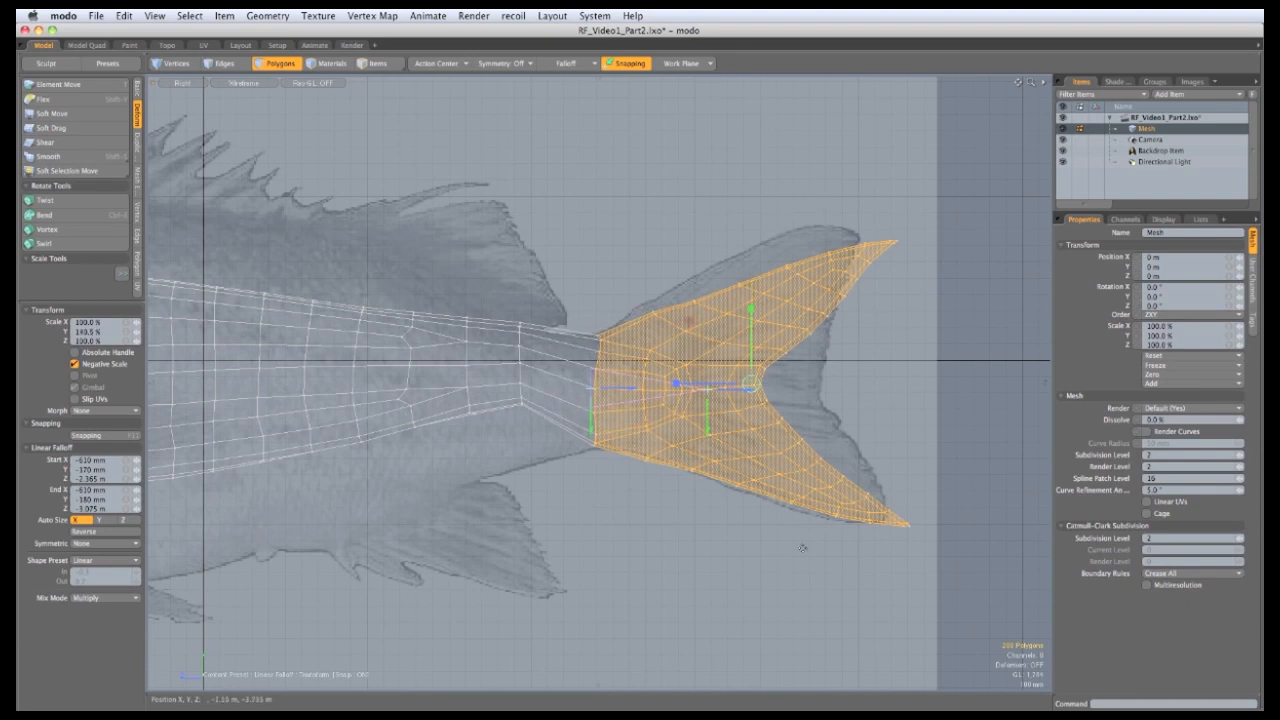
pyautogui.press('q')
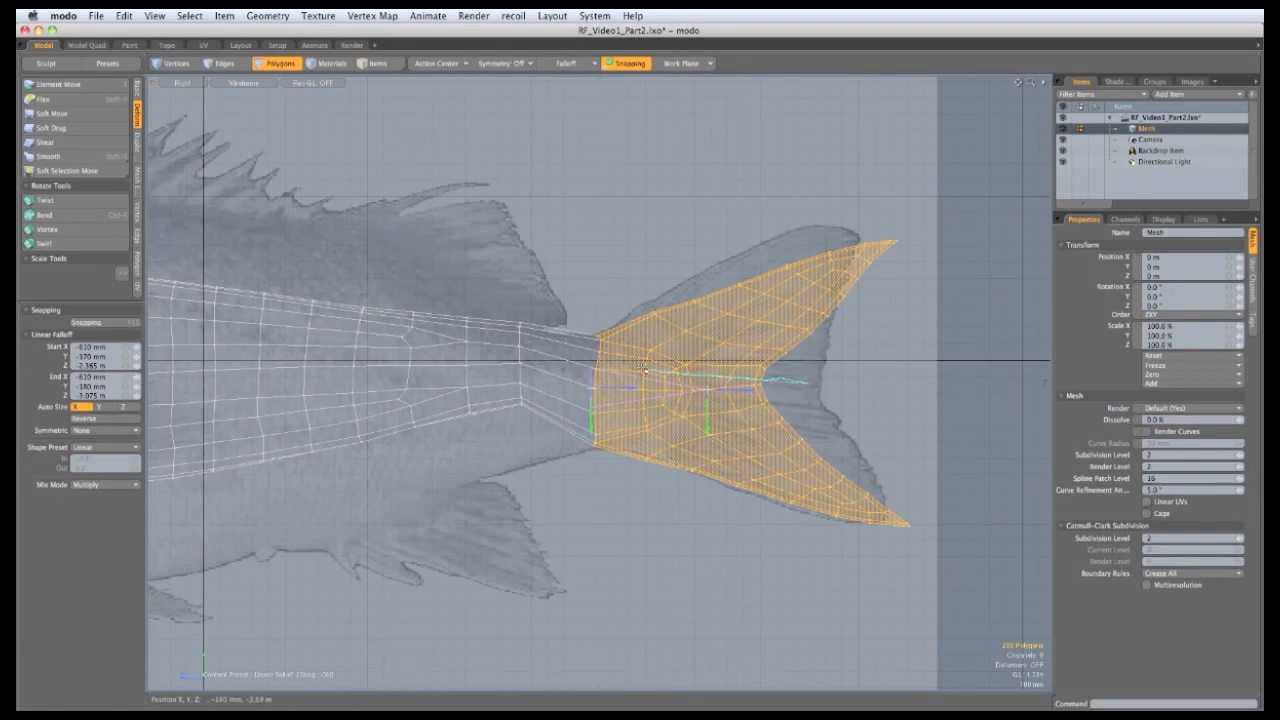
# Step: Keep only the upper lobe's polygons selected, run the linear falloff from its tip toward the fin base, and move the lobe up and forward
pyautogui.moveTo(642, 281)
pyautogui.mouseDown(button='right')
pyautogui.moveTo(925, 243)
pyautogui.moveTo(928, 290)
pyautogui.mouseUp(button='right')
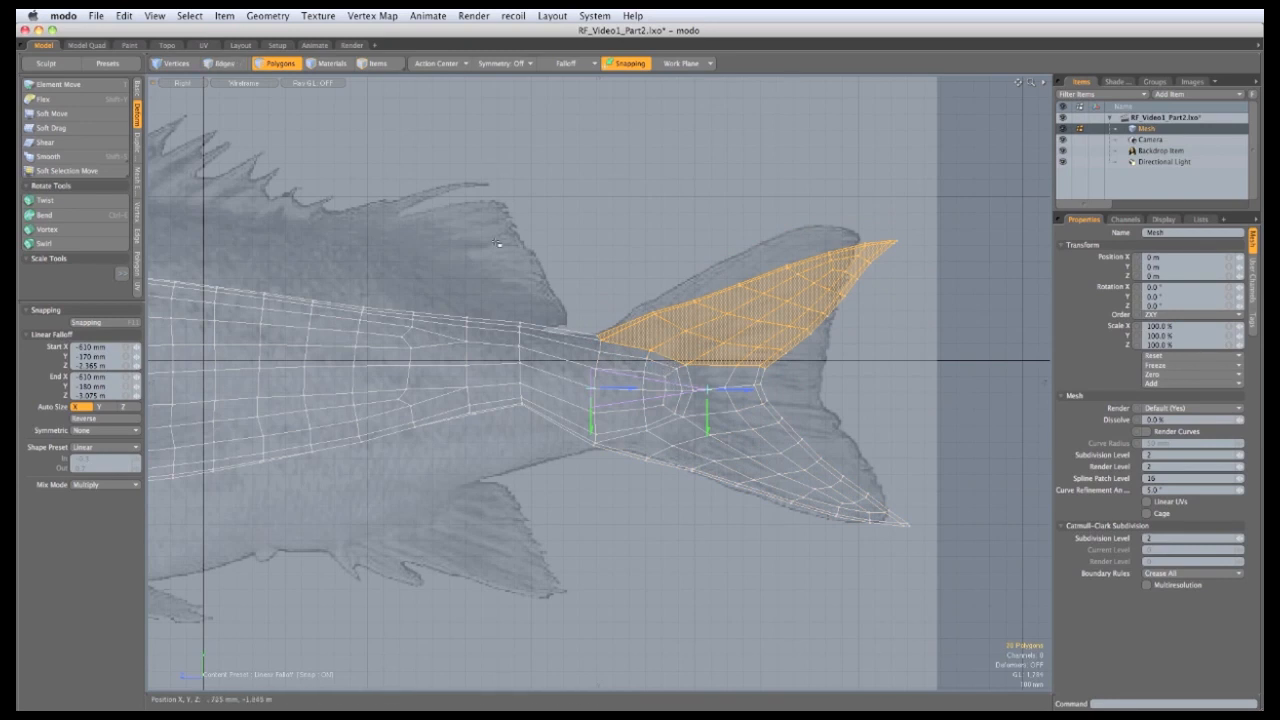
pyautogui.moveTo(591, 390); pyautogui.dragTo(871, 223)
pyautogui.moveTo(710, 393); pyautogui.dragTo(712, 366)
pyautogui.press('w')
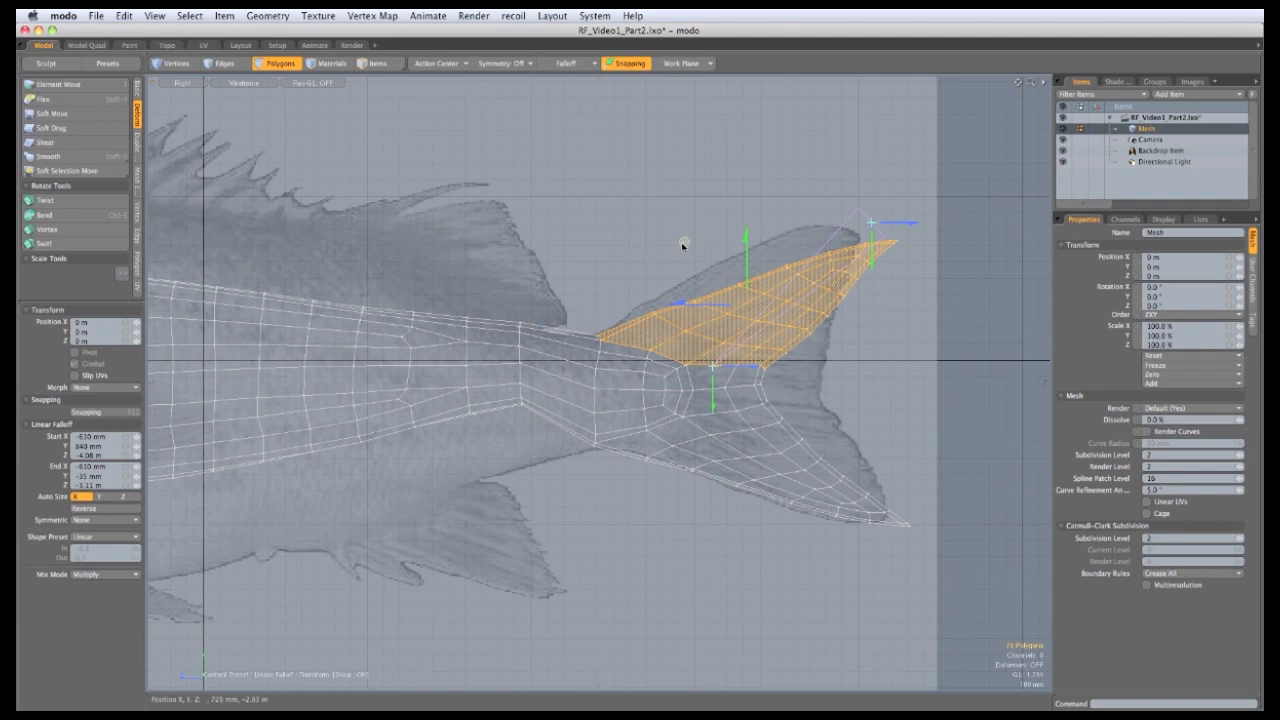
pyautogui.moveTo(682, 245); pyautogui.dragTo(637, 221)
pyautogui.moveTo(713, 370)
pyautogui.mouseDown()
pyautogui.moveTo(621, 410)
pyautogui.moveTo(638, 375)
pyautogui.mouseUp()
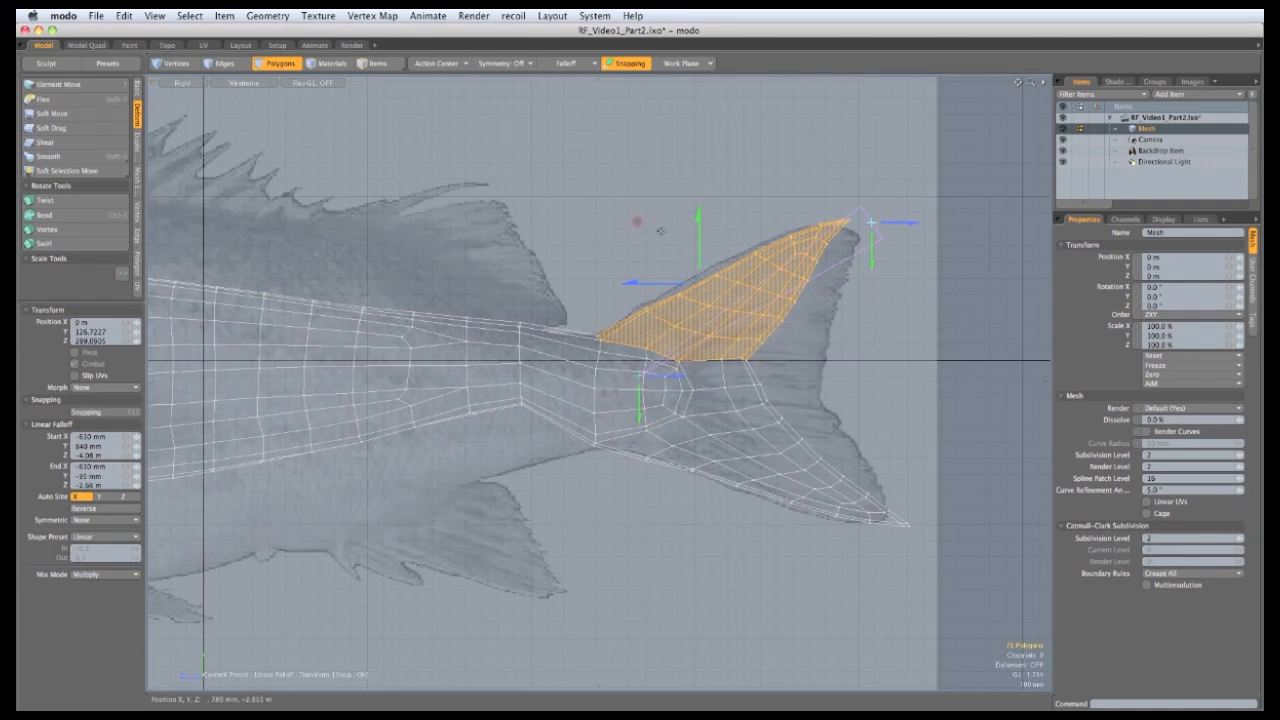
pyautogui.moveTo(637, 221); pyautogui.dragTo(624, 213)
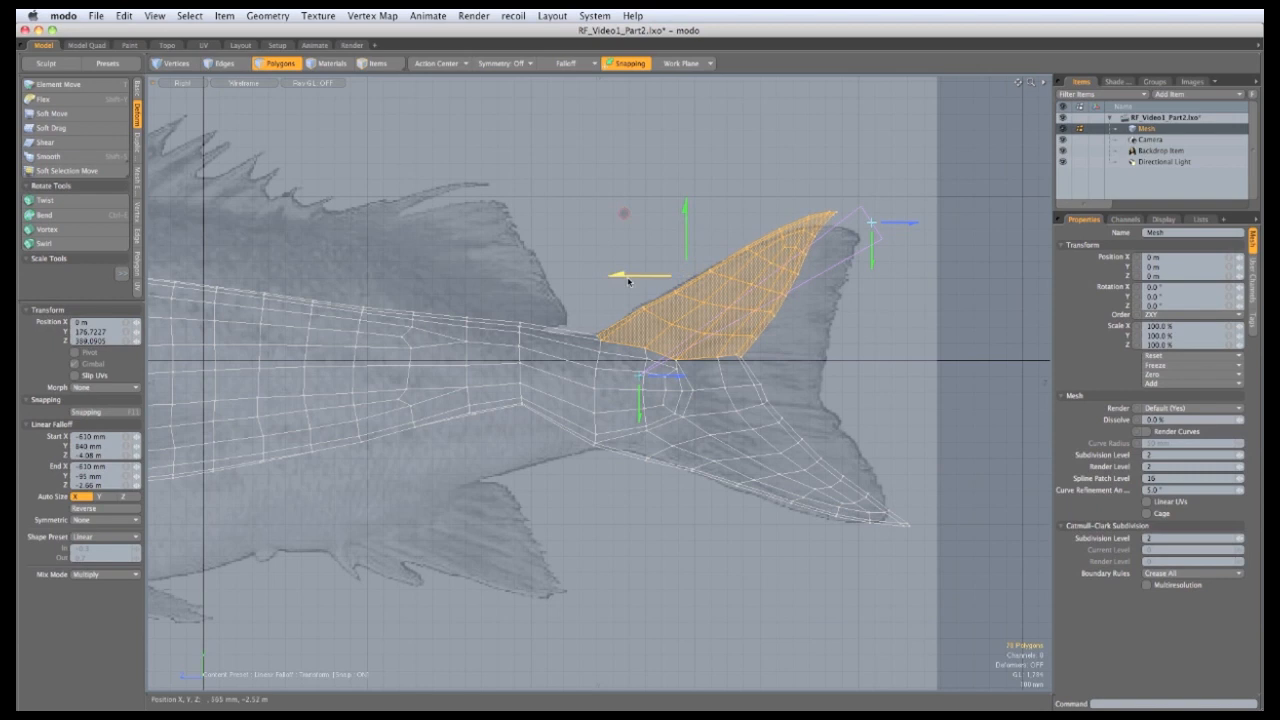
# Step: Shorten the falloff to the upper lobe's outer portion and move the tip down and back onto the backdrop's fin tip
pyautogui.moveTo(638, 376); pyautogui.dragTo(771, 270)
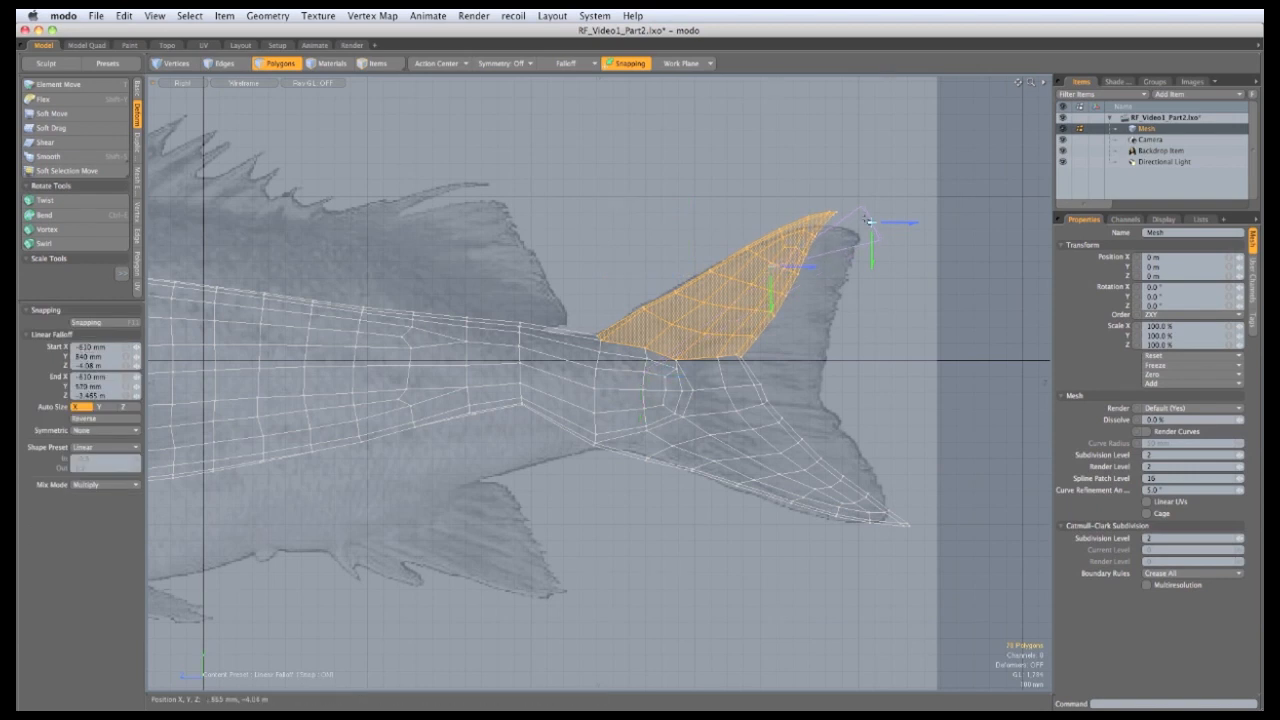
pyautogui.moveTo(871, 222); pyautogui.dragTo(835, 212)
pyautogui.moveTo(656, 225); pyautogui.dragTo(680, 238)
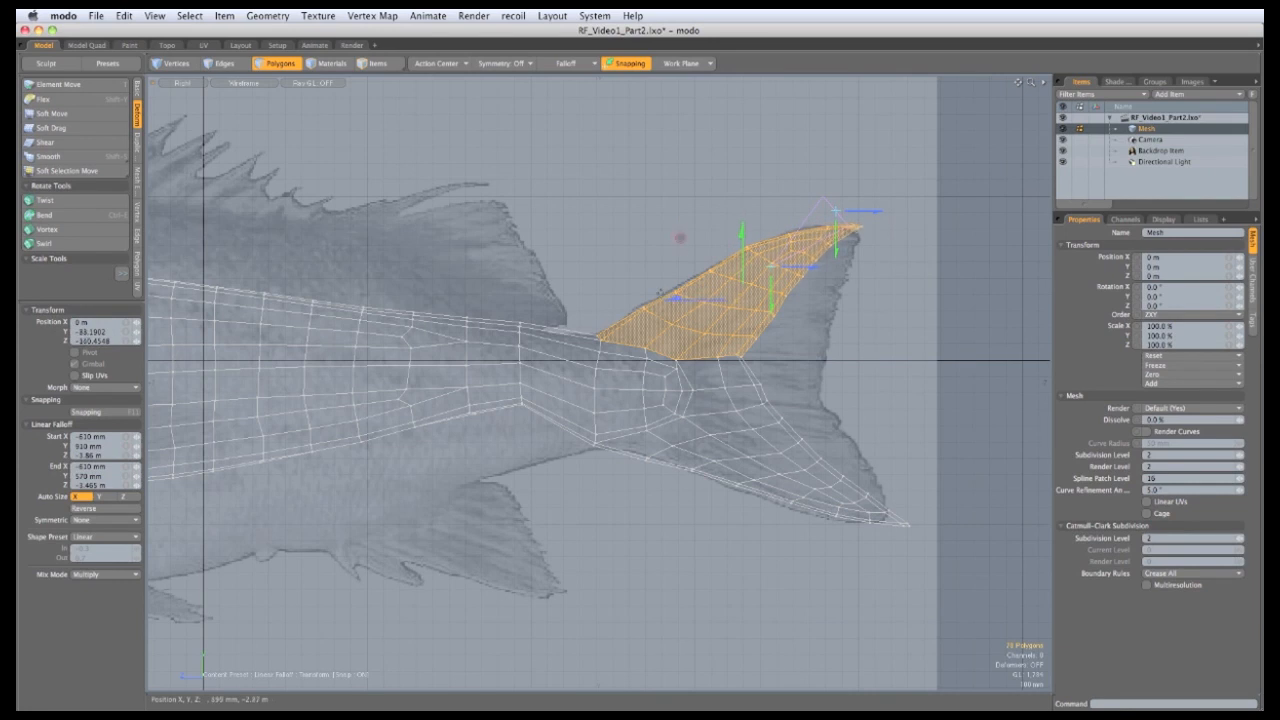
pyautogui.press('space')
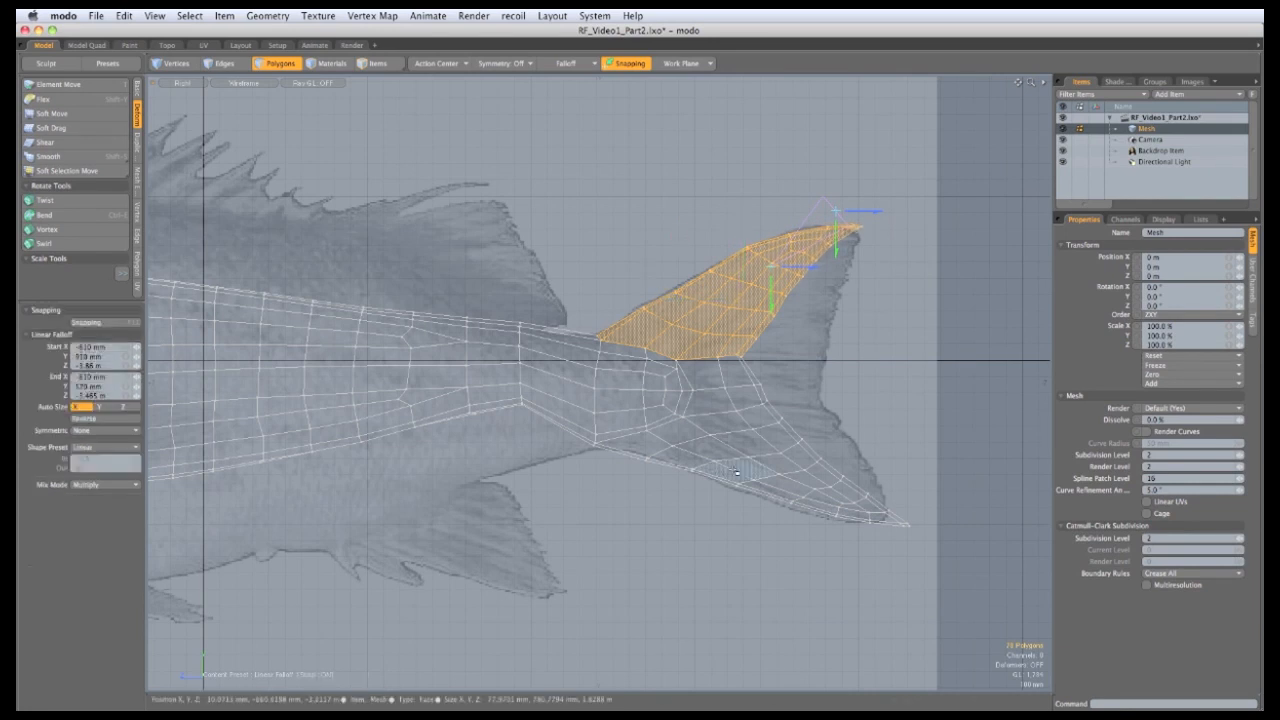
# Step: Select the outer lower lobe polygons, run the falloff between their inner edge and the tip, and move the tip forward onto the backdrop outline
pyautogui.moveTo(681, 478)
pyautogui.mouseDown()
pyautogui.moveTo(890, 565)
pyautogui.moveTo(888, 452)
pyautogui.mouseUp()
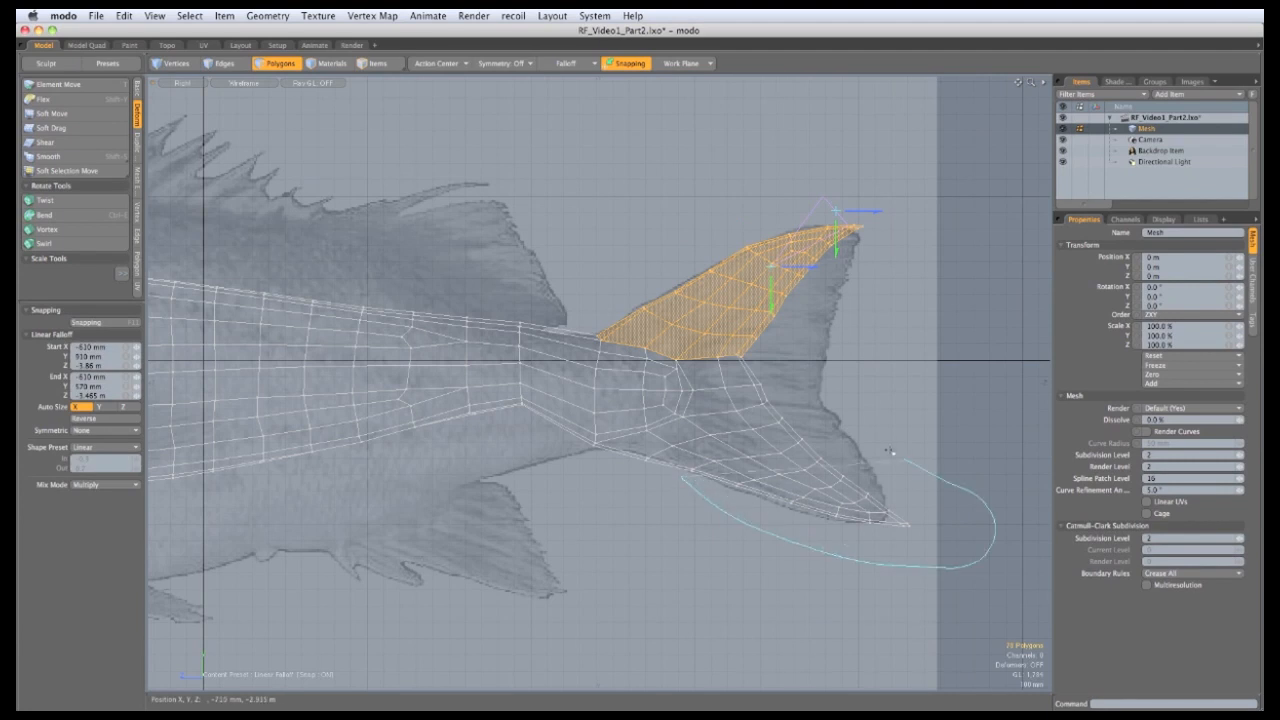
pyautogui.moveTo(662, 470); pyautogui.dragTo(664, 472, button='right')
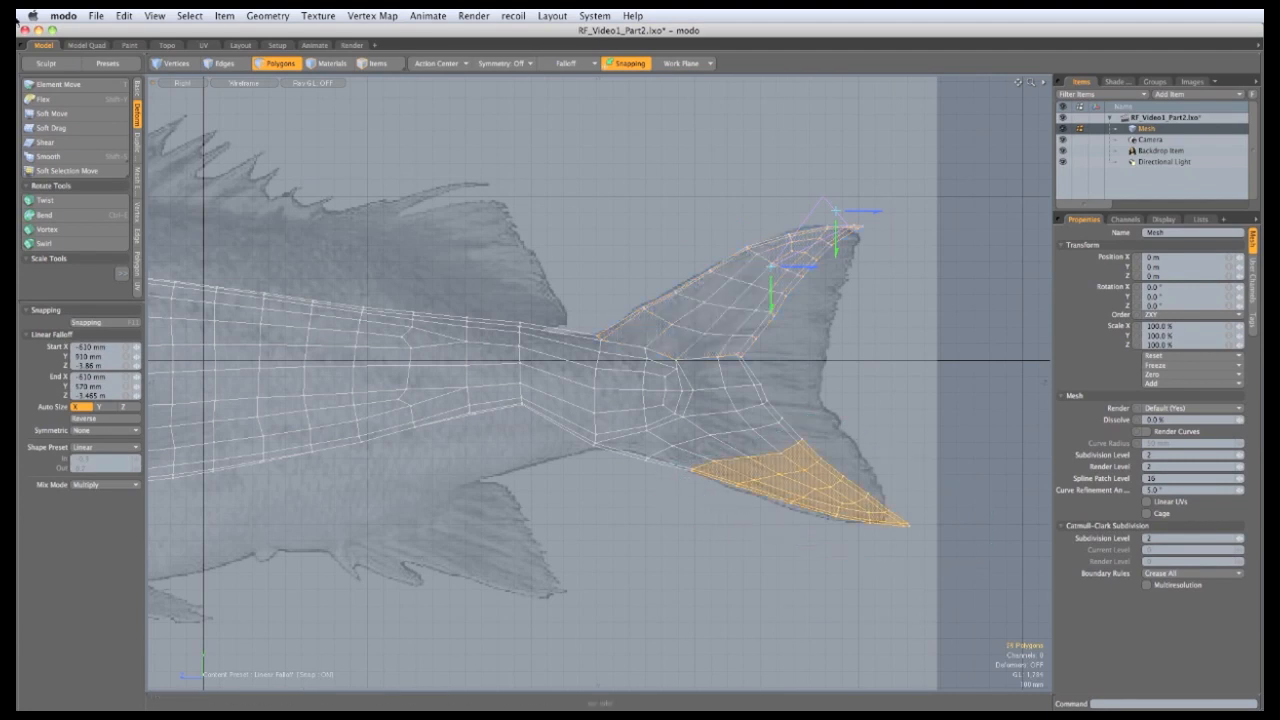
pyautogui.moveTo(770, 290); pyautogui.dragTo(730, 450)
pyautogui.moveTo(838, 218)
pyautogui.mouseDown()
pyautogui.moveTo(900, 522)
pyautogui.moveTo(906, 513)
pyautogui.mouseUp()
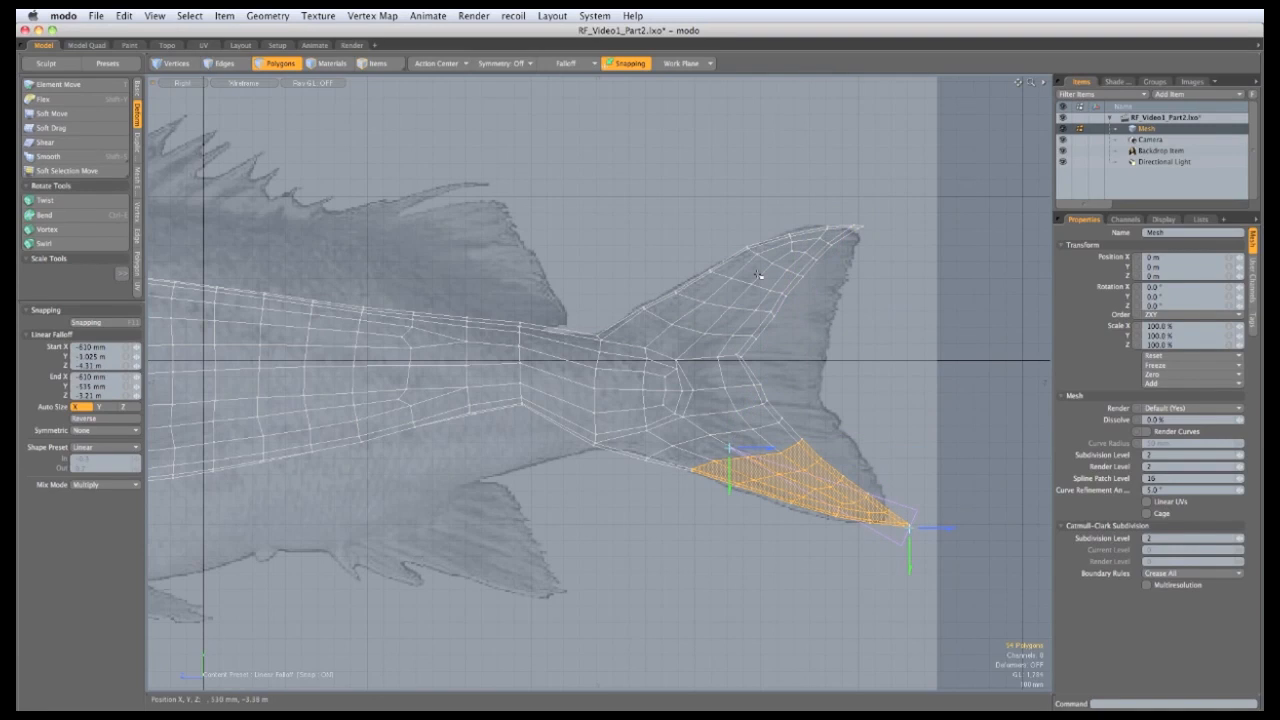
pyautogui.press('w')
pyautogui.moveTo(766, 576); pyautogui.dragTo(742, 578)
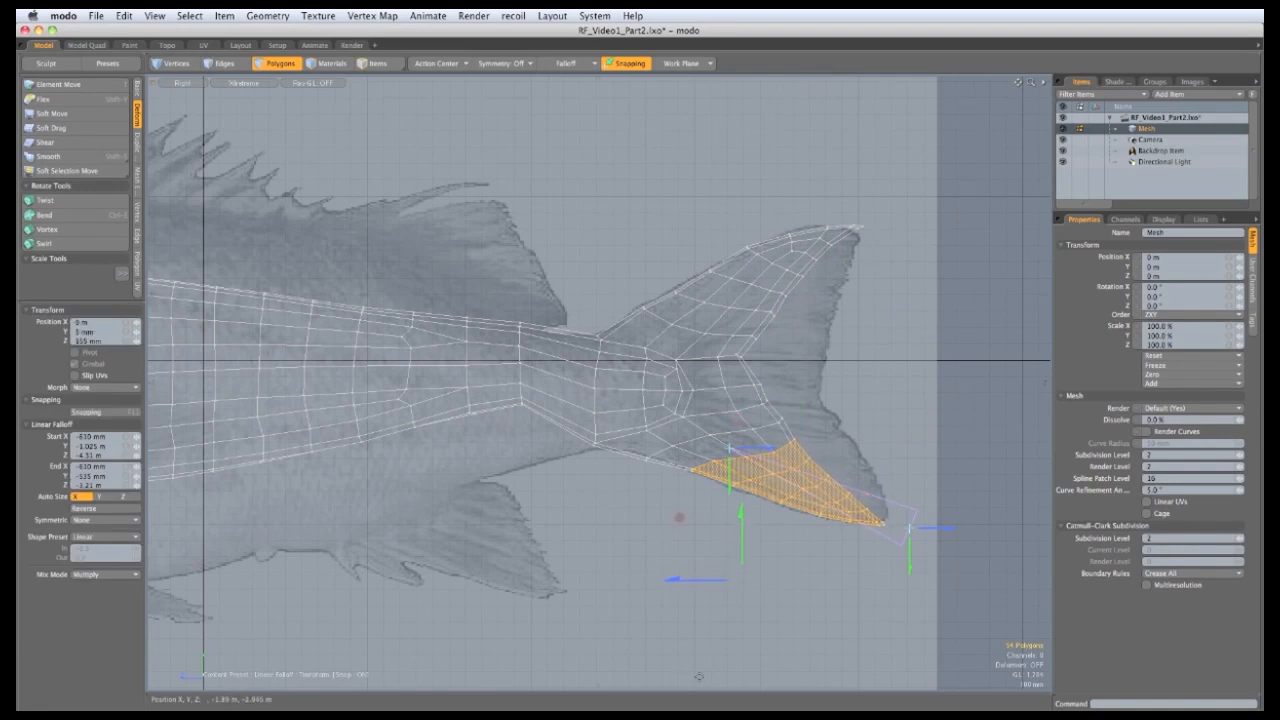
pyautogui.press('space')
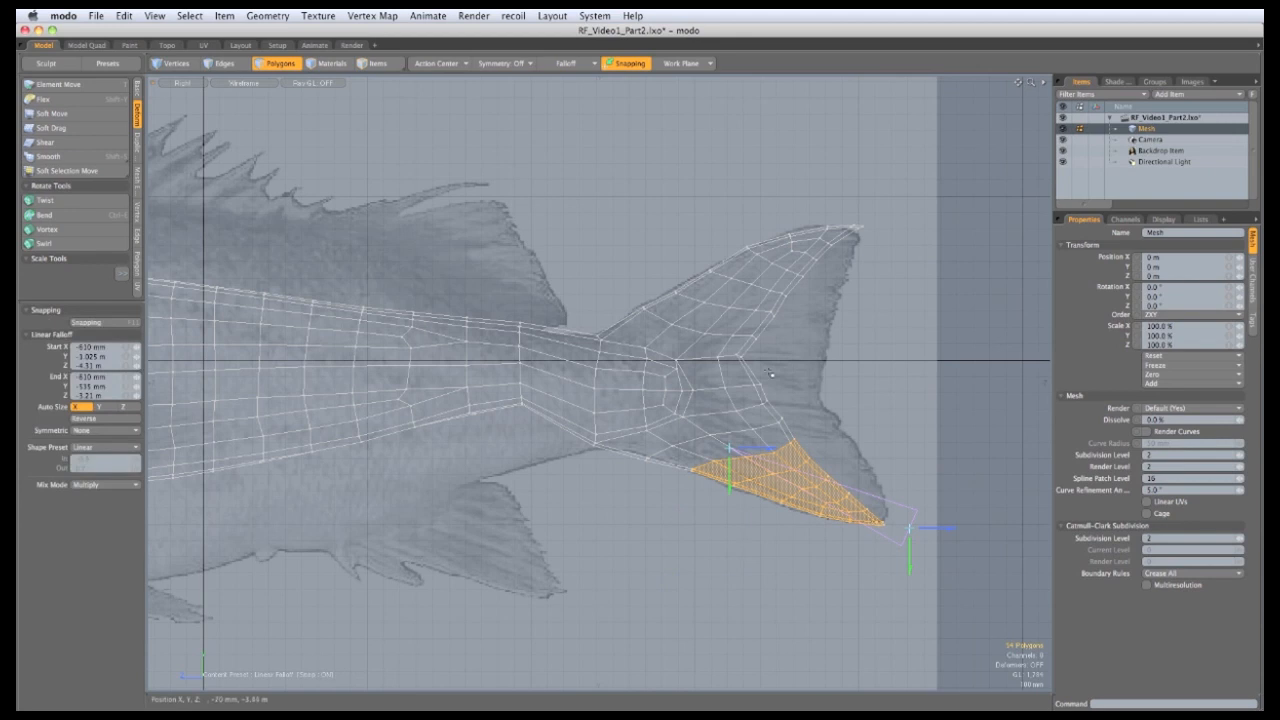
# Step: Select the upper lobe's trailing-edge strip, fade the falloff from the fork to the upper tip, and move the strip back about 485 mm
pyautogui.click(845, 224)
pyautogui.moveTo(725, 452); pyautogui.dragTo(856, 230)
pyautogui.moveTo(908, 528); pyautogui.dragTo(857, 357)
pyautogui.press('w')
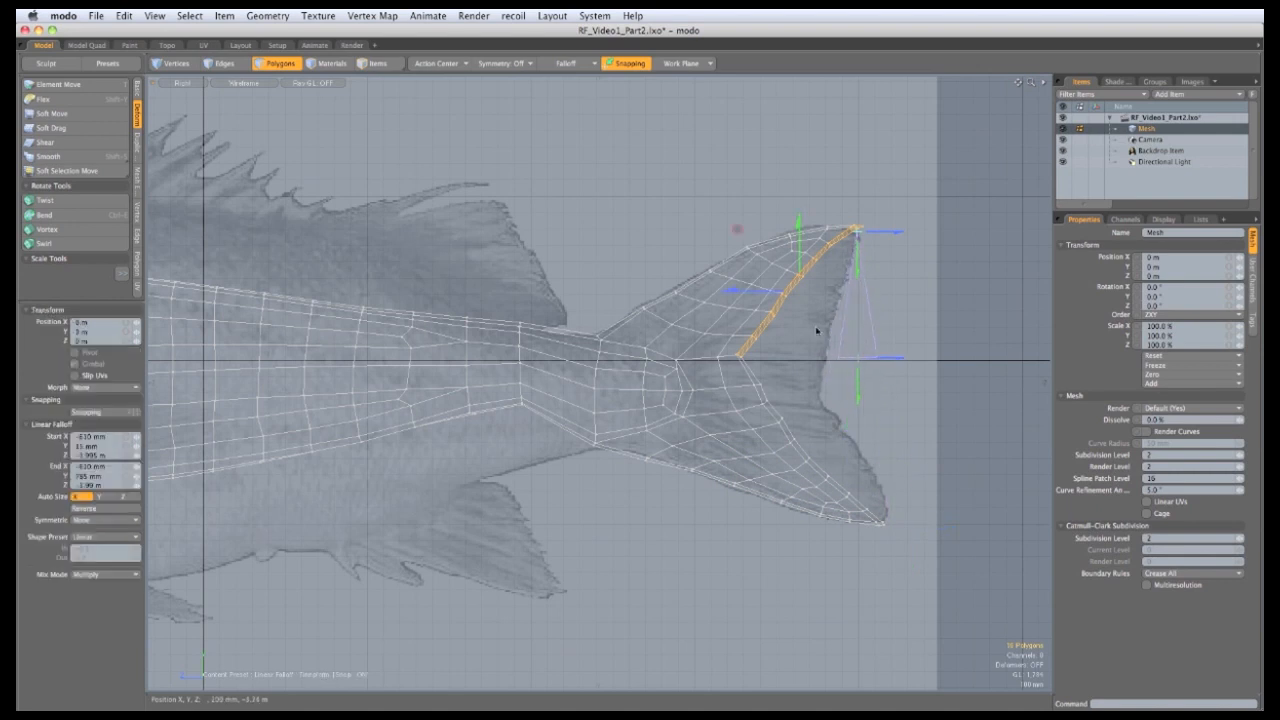
pyautogui.moveTo(798, 291); pyautogui.dragTo(877, 291)
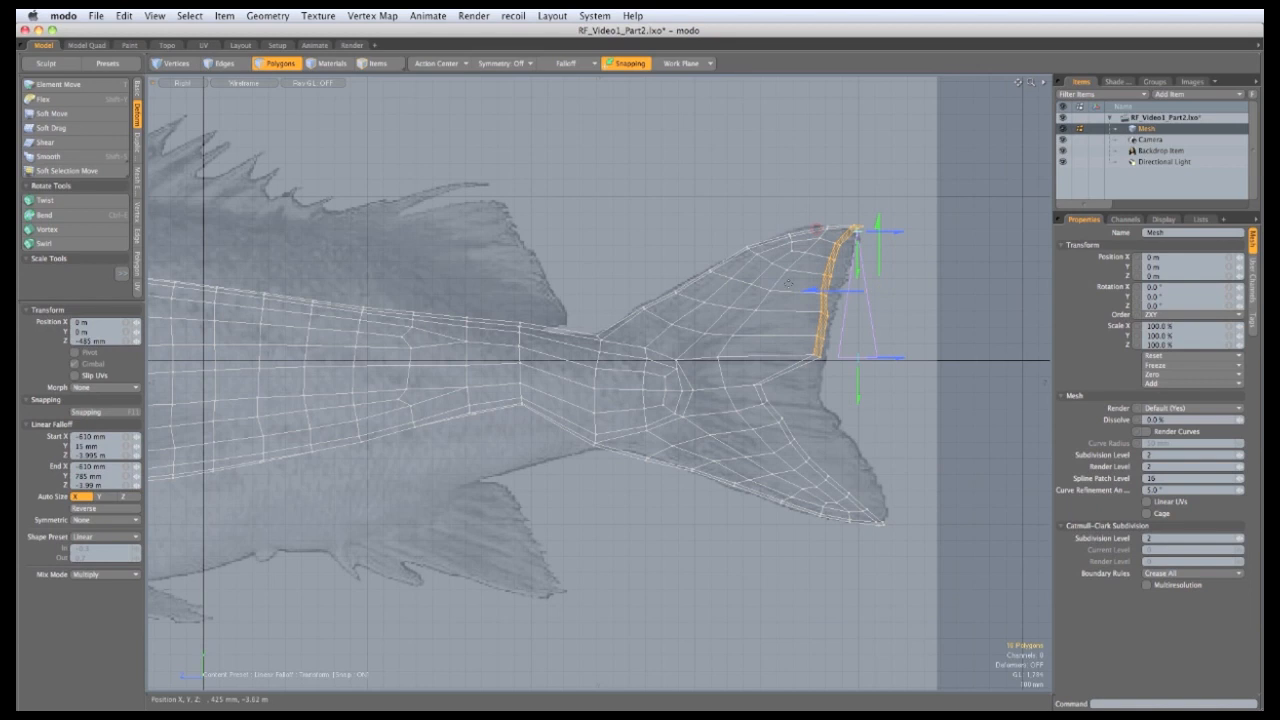
pyautogui.press('space')
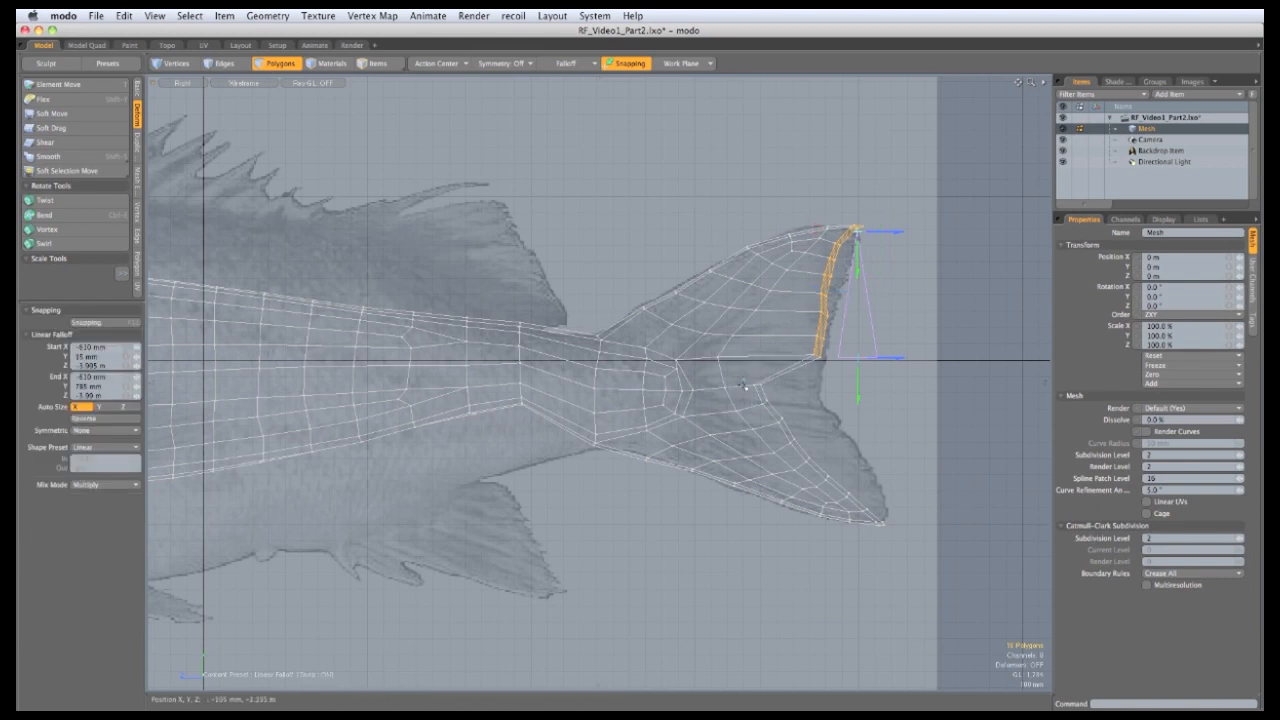
# Step: Select the lower lobe's trailing-edge strip, fade the falloff from the fork to the lower tip, and move the strip back toward the backdrop edge
pyautogui.click(903, 507)
pyautogui.click(900, 505)
pyautogui.moveTo(840, 505); pyautogui.dragTo(758, 386)
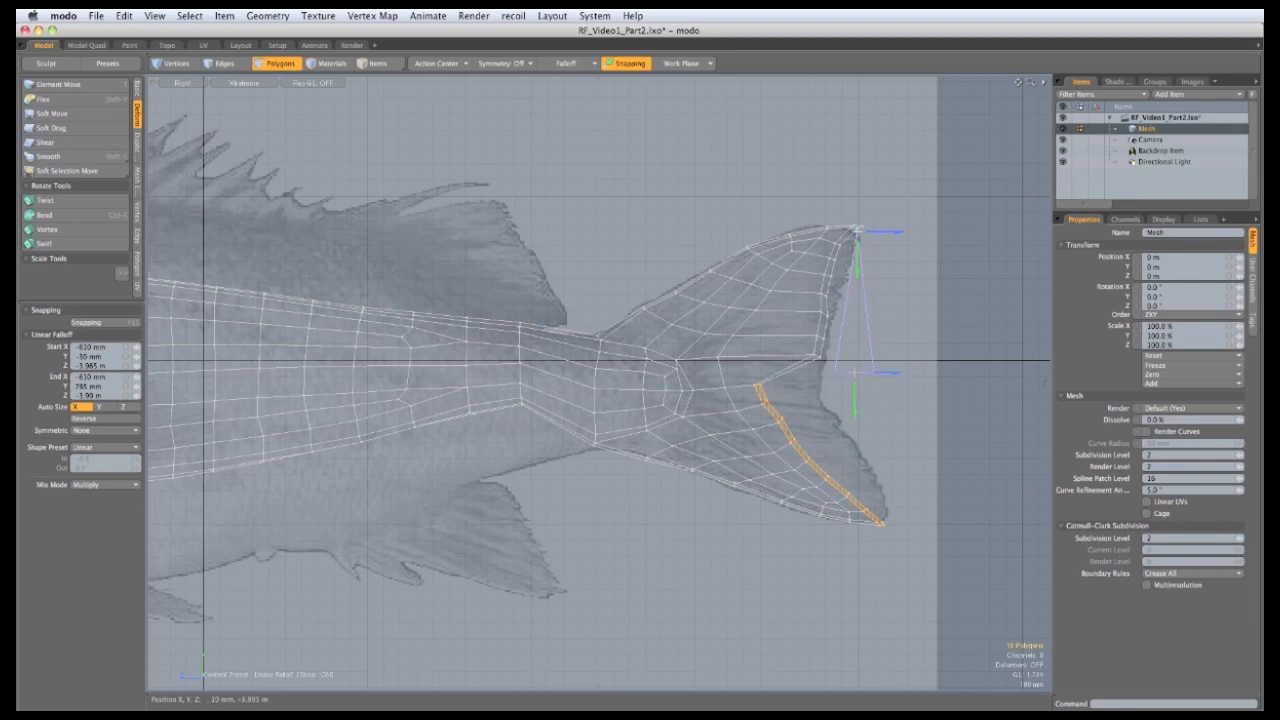
pyautogui.moveTo(857, 376); pyautogui.dragTo(878, 517)
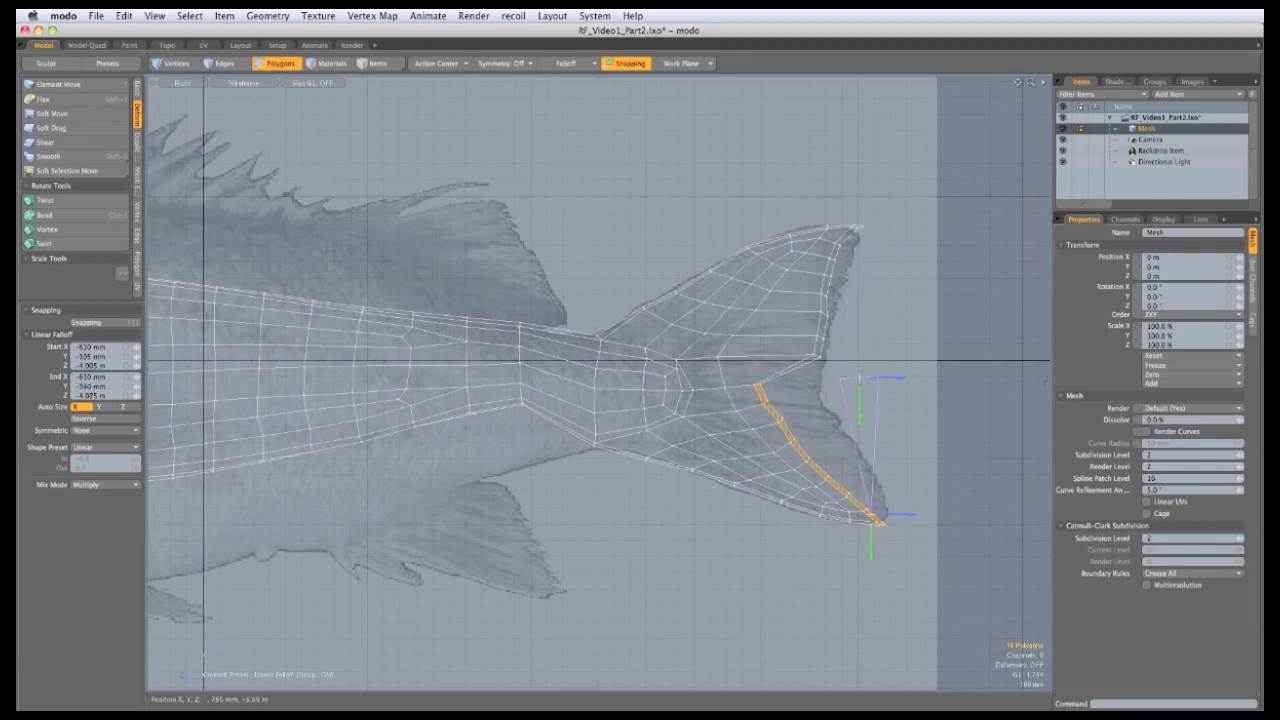
pyautogui.press('w')
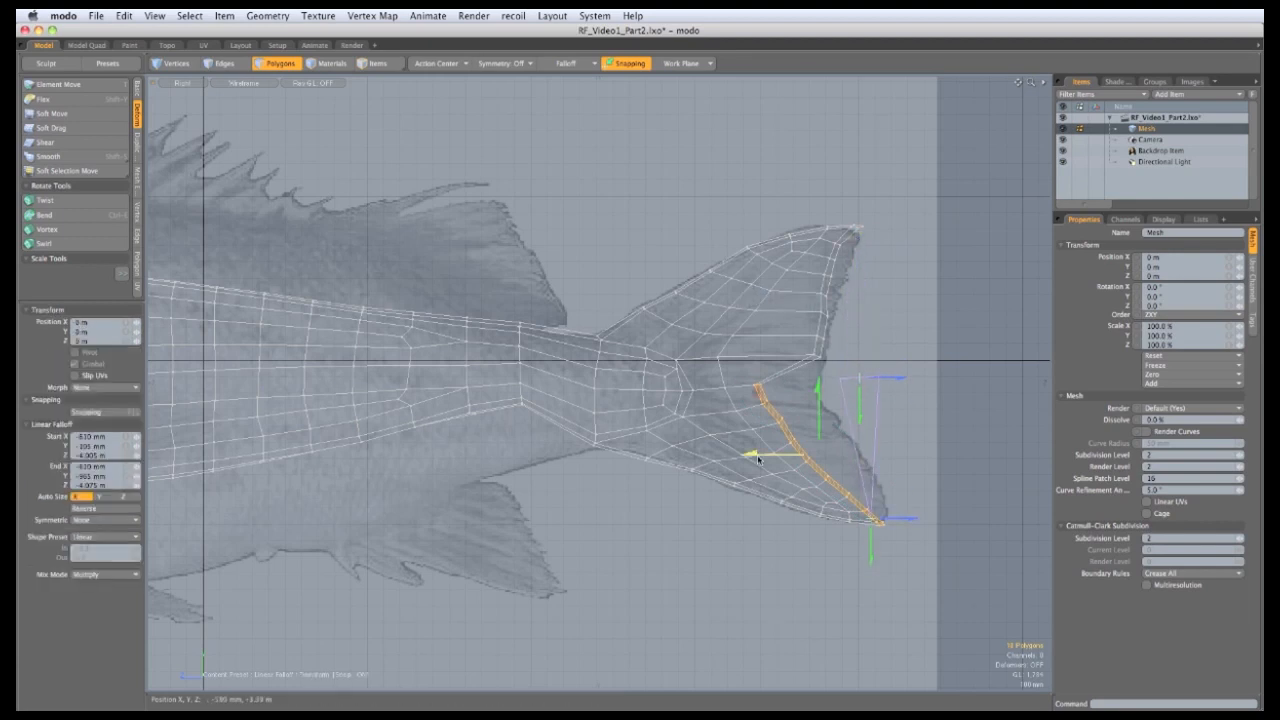
pyautogui.moveTo(748, 455); pyautogui.dragTo(815, 459)
pyautogui.press('space')
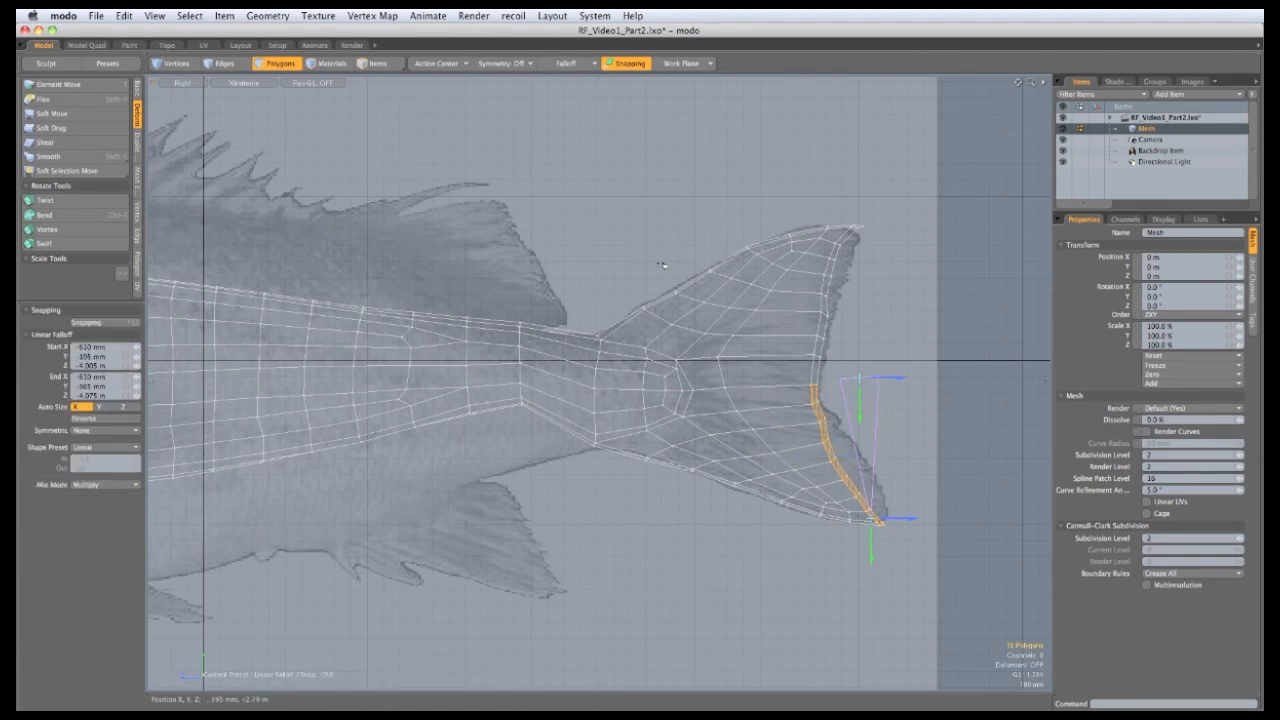
# Step: Use Element Move to pull the tail fin's trailing-edge points and lobe tips onto the backdrop outline
pyautogui.keyDown('alt'); pyautogui.keyDown('shift'); pyautogui.moveTo(908, 400); pyautogui.dragTo(808, 420); pyautogui.keyUp('shift'); pyautogui.keyUp('alt')
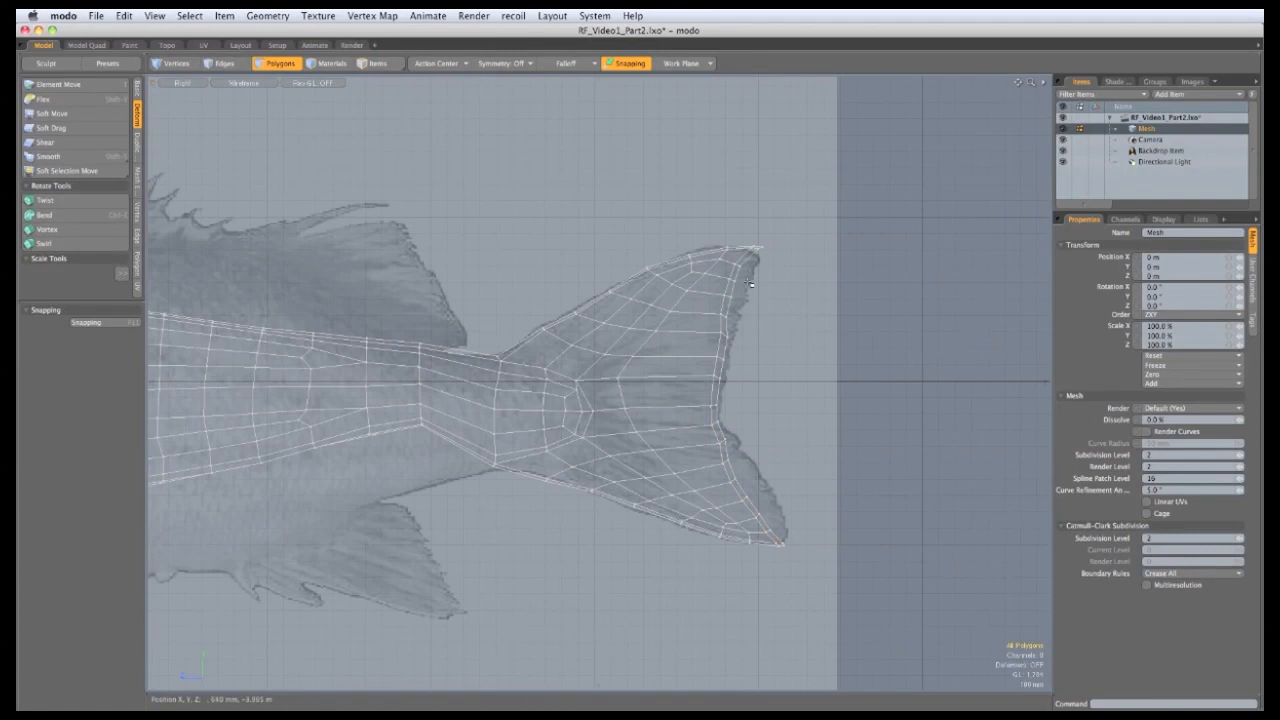
pyautogui.scroll(3, 730, 290)
pyautogui.scroll(-2, 744, 285)
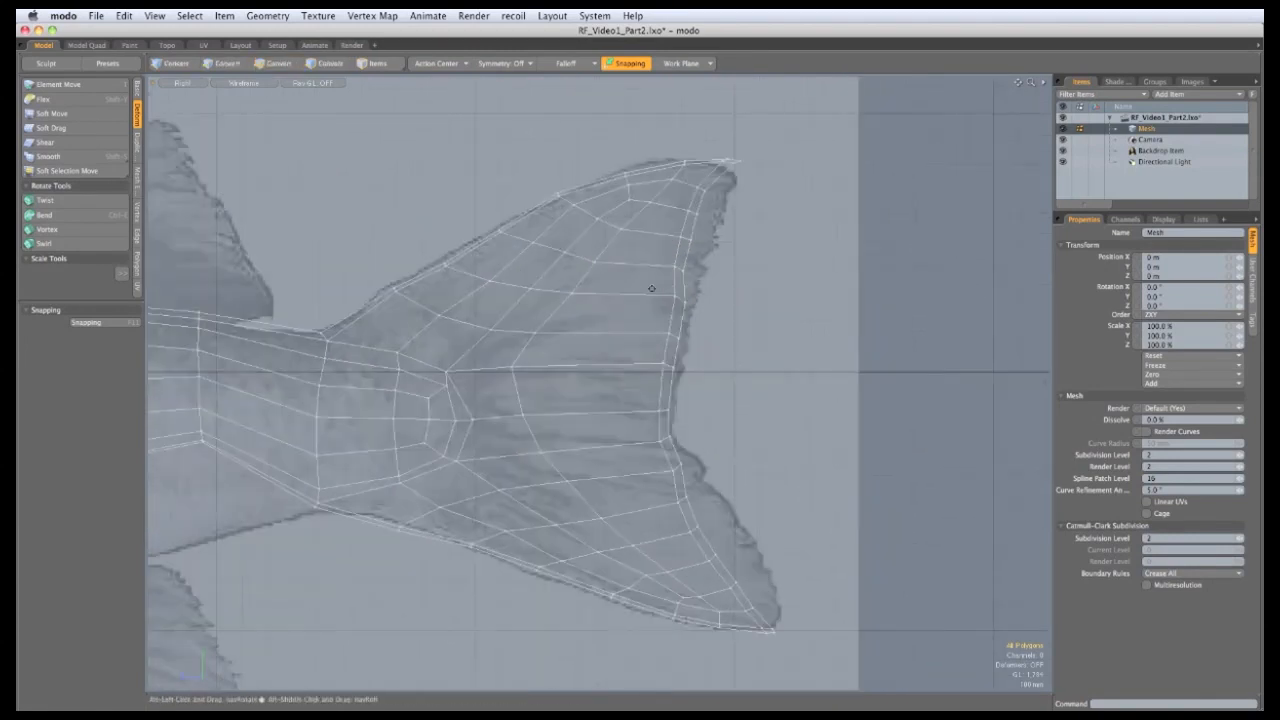
pyautogui.press('t')
pyautogui.scroll(2, 672, 356)
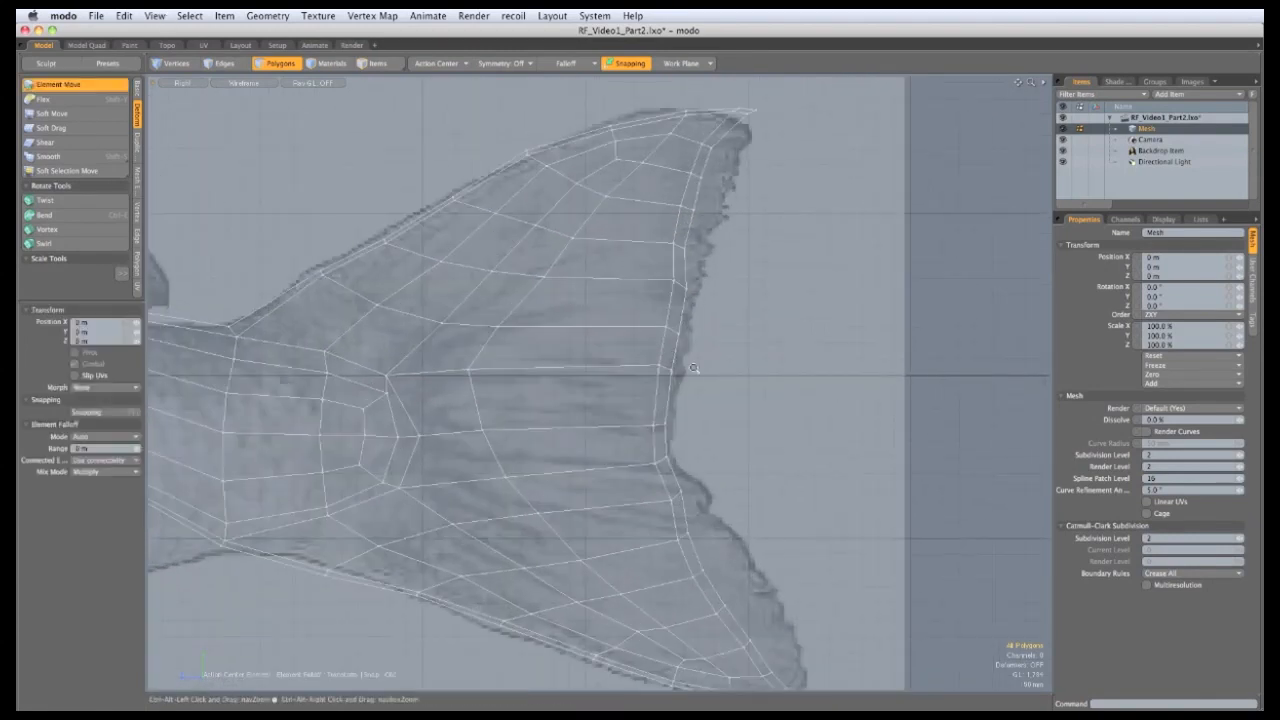
pyautogui.moveTo(668, 367); pyautogui.dragTo(684, 325)
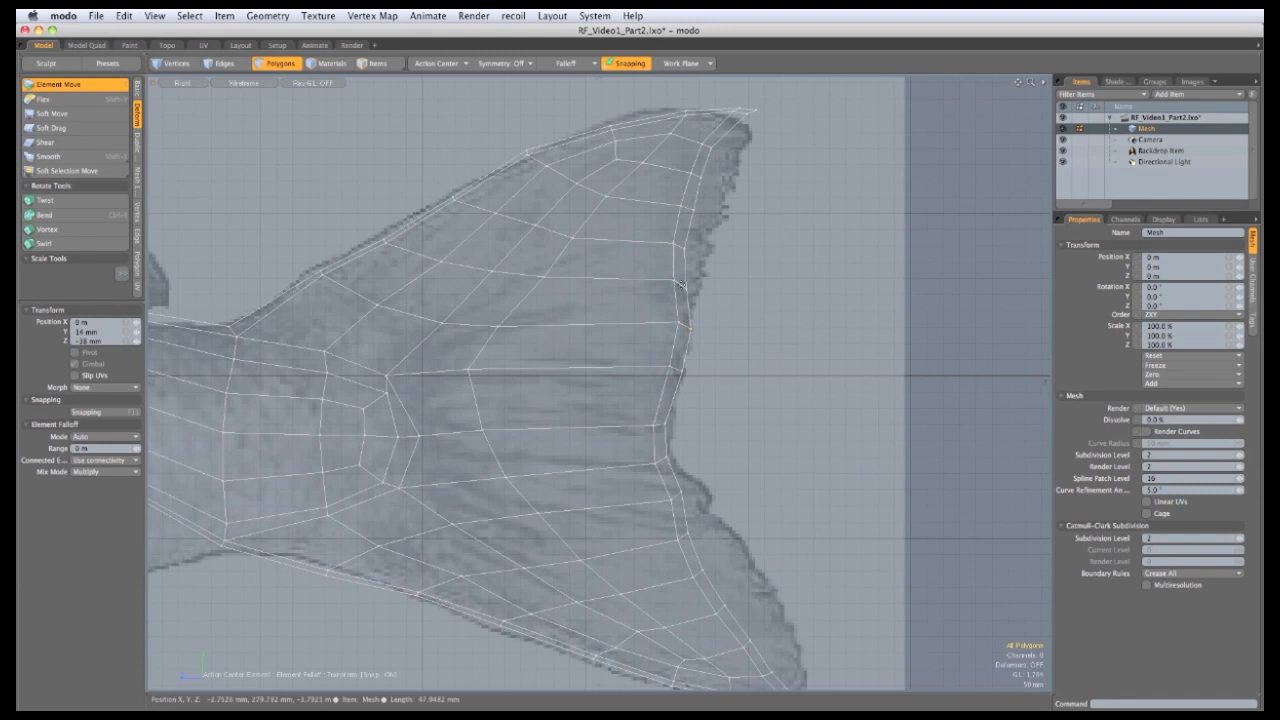
pyautogui.moveTo(675, 280); pyautogui.dragTo(753, 130)
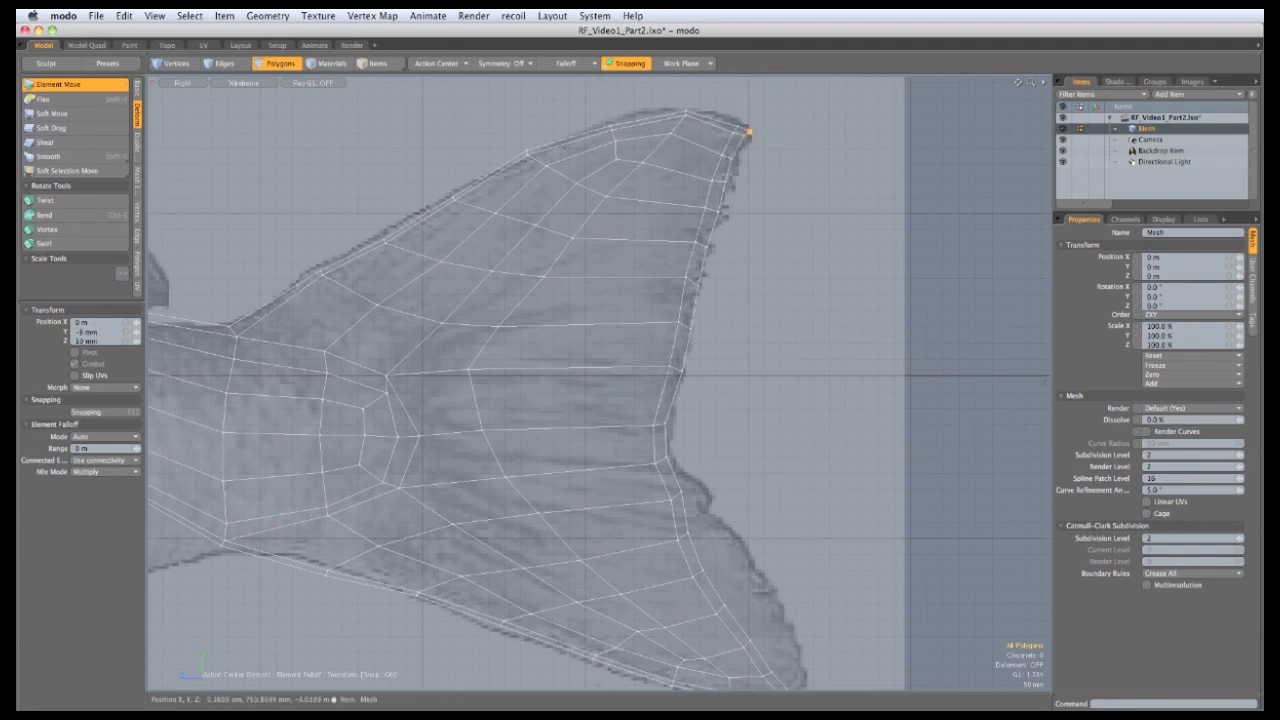
pyautogui.keyDown('alt'); pyautogui.keyDown('shift'); pyautogui.moveTo(694, 464); pyautogui.dragTo(674, 342); pyautogui.keyUp('shift'); pyautogui.keyUp('alt')
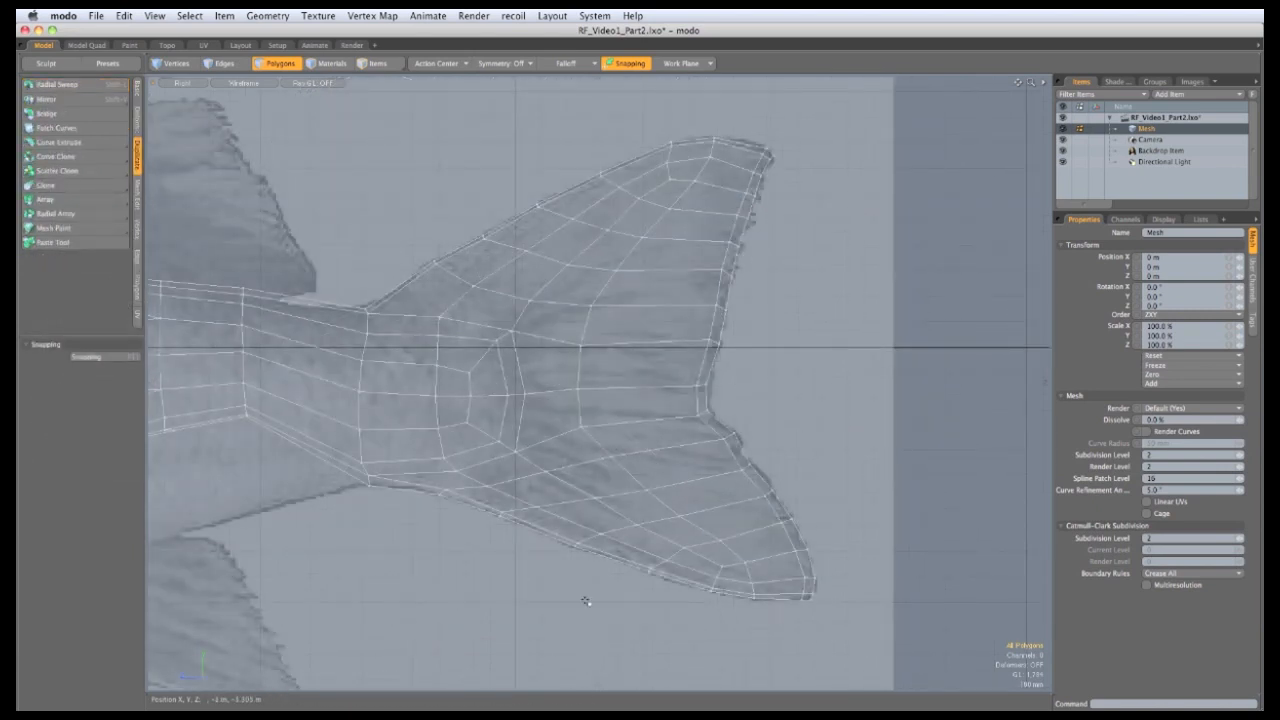
# Step: Add an edge loop at about 47% across the wide polygon band just ahead of the tail fin's trailing edge
pyautogui.keyDown('ctrl'); pyautogui.keyDown('alt'); pyautogui.moveTo(663, 491); pyautogui.dragTo(688, 503); pyautogui.keyUp('alt'); pyautogui.keyUp('ctrl')
pyautogui.moveTo(805, 605)
pyautogui.mouseDown()
pyautogui.moveTo(650, 455)
pyautogui.moveTo(672, 284)
pyautogui.moveTo(765, 130)
pyautogui.mouseUp()
pyautogui.click(895, 378)
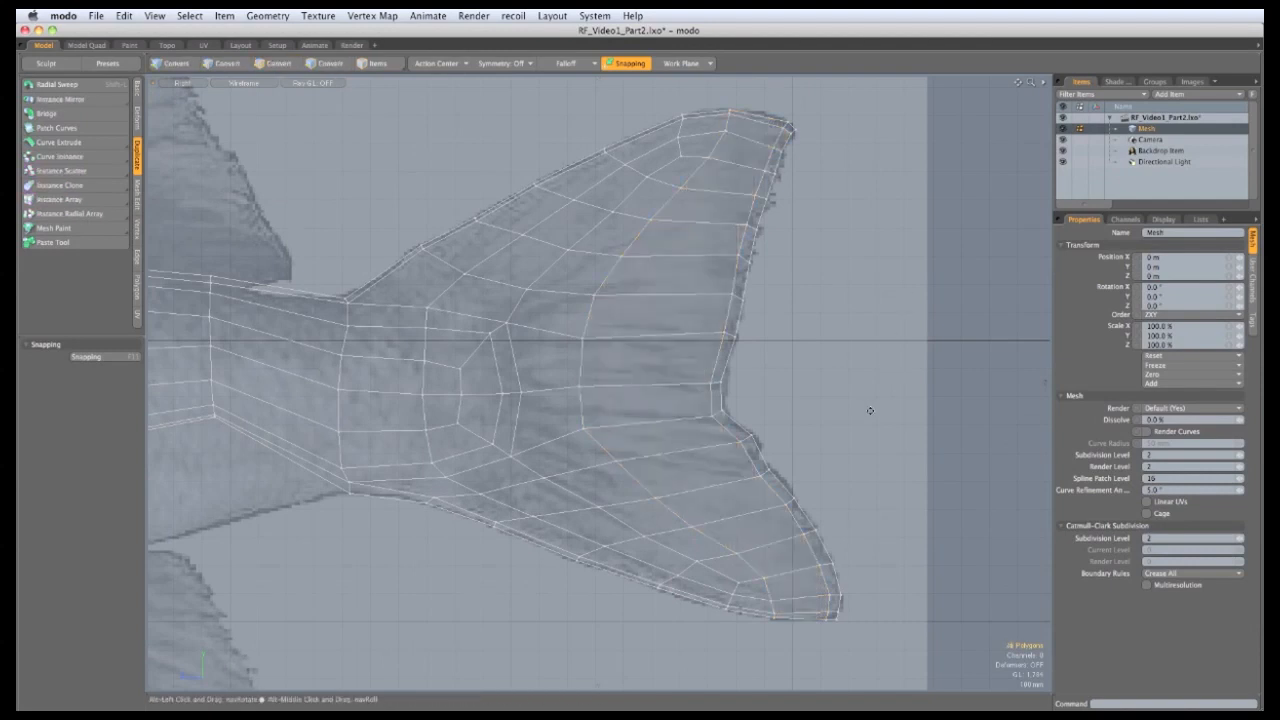
pyautogui.click(137, 258)
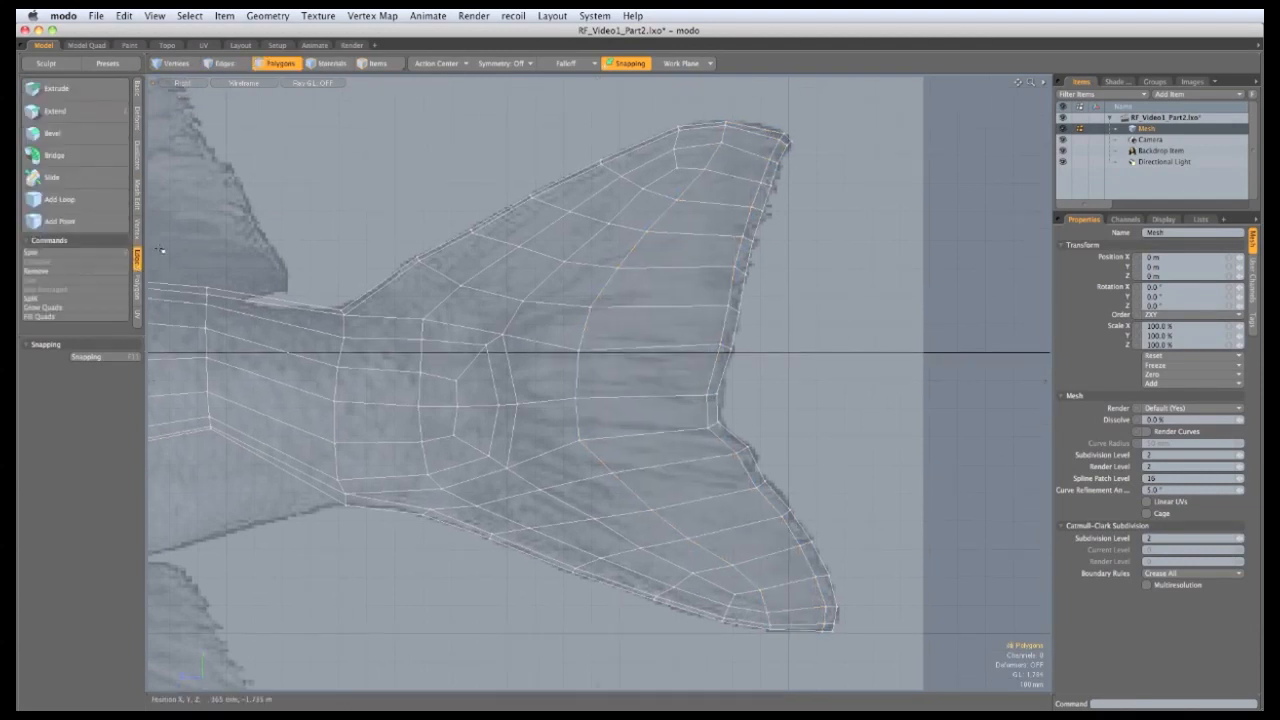
pyautogui.click(58, 199)
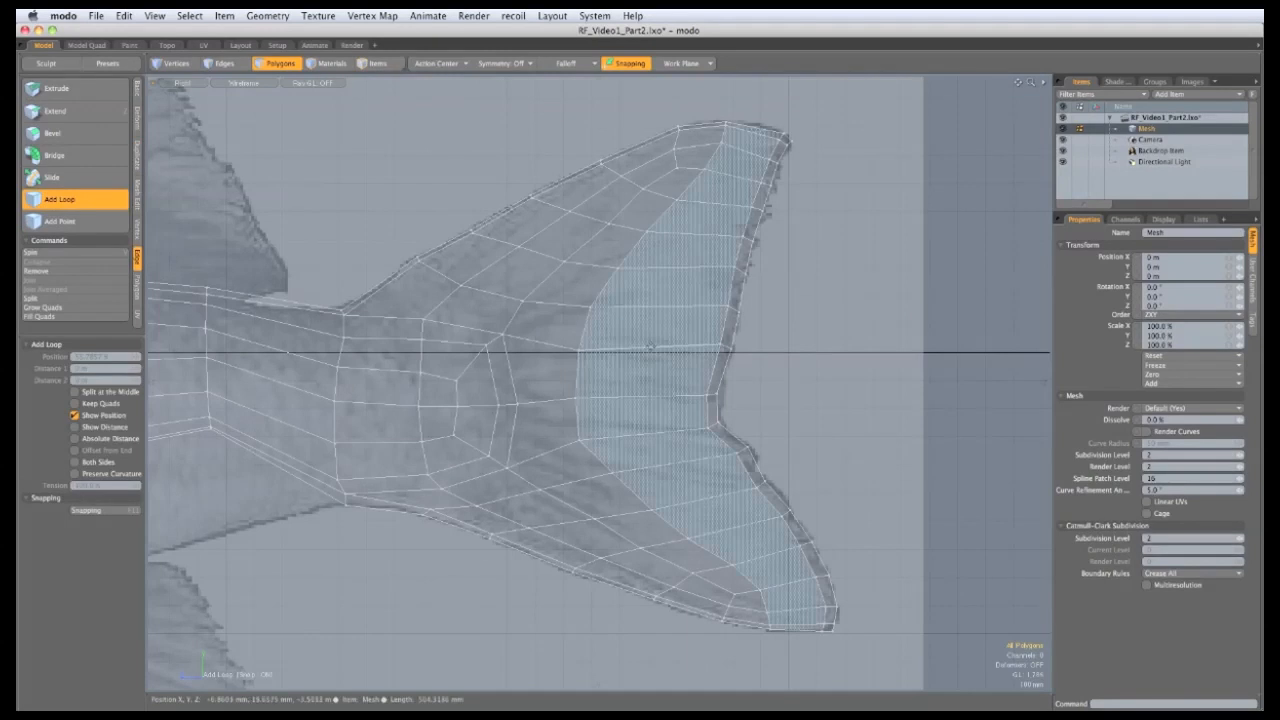
pyautogui.moveTo(650, 346); pyautogui.dragTo(700, 339)
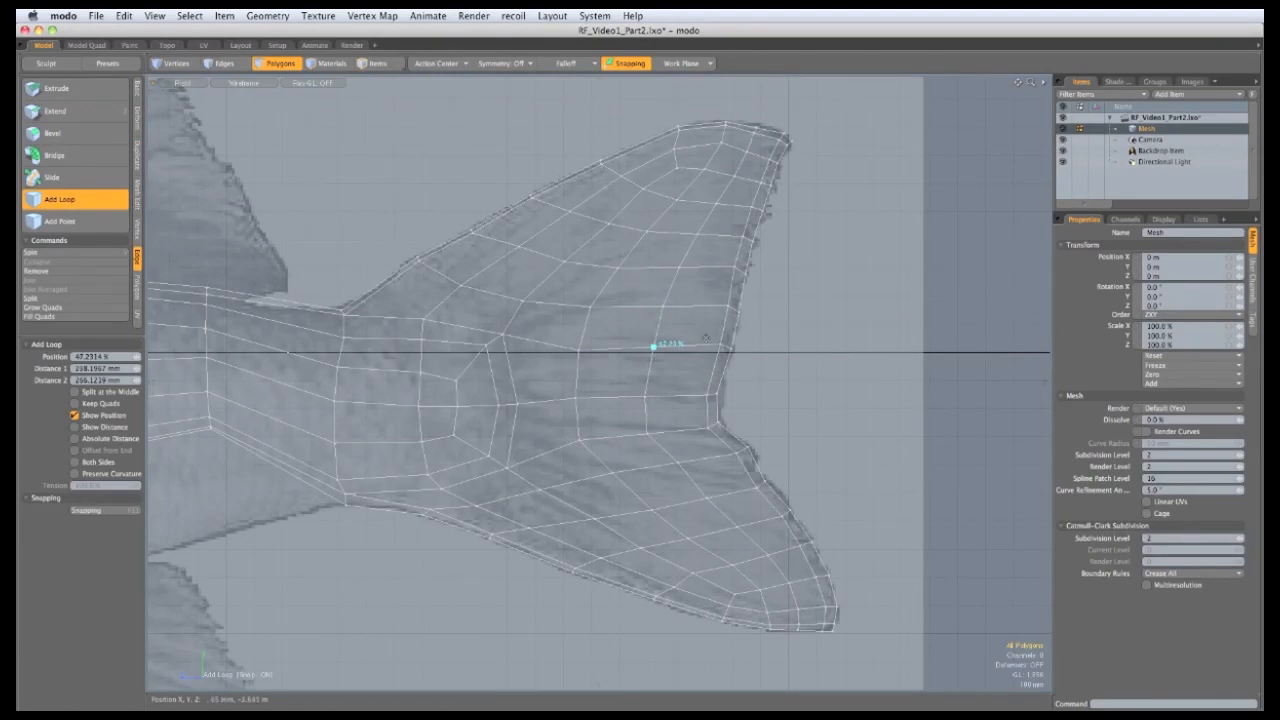
# Step: Use Element Move to adjust the points around the upper lobe's tip, spacing the mesh evenly and rounding it to the backdrop outline
pyautogui.press('t')
pyautogui.scroll(6, 701, 145)
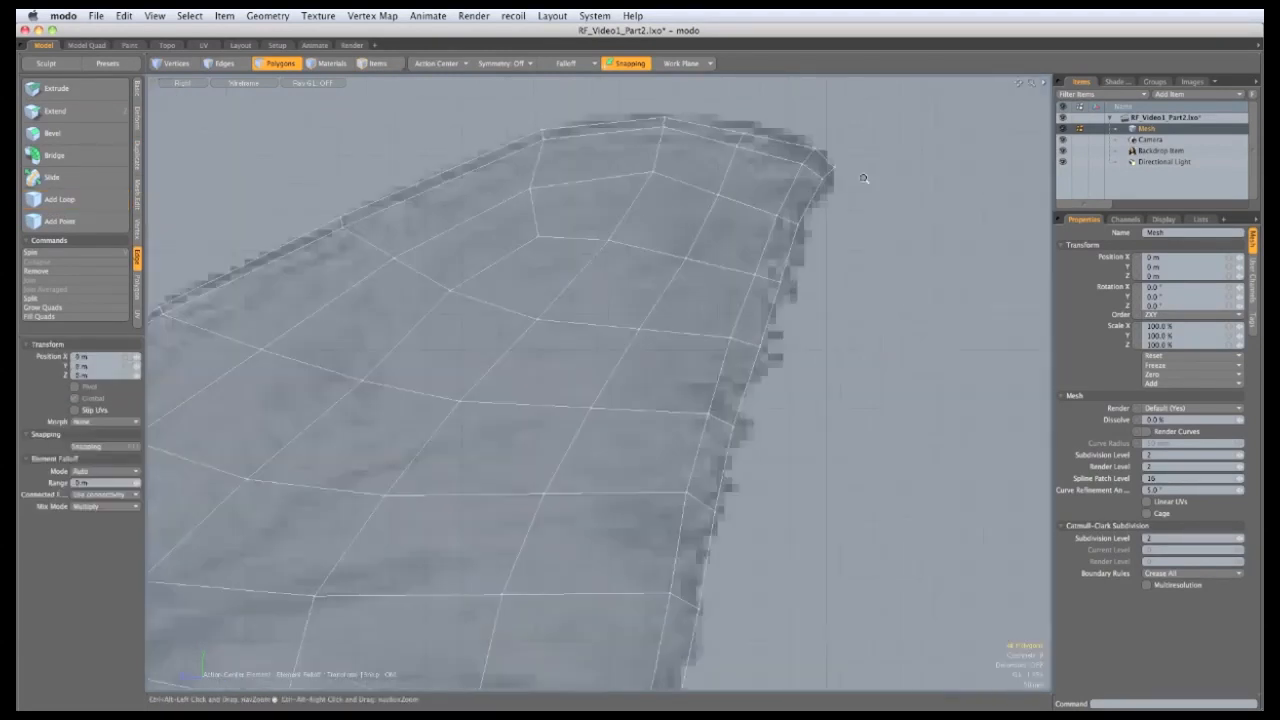
pyautogui.moveTo(645, 128); pyautogui.dragTo(607, 116)
pyautogui.moveTo(616, 189); pyautogui.dragTo(601, 187)
pyautogui.moveTo(740, 139); pyautogui.dragTo(748, 126)
pyautogui.scroll(-7, 723, 400)
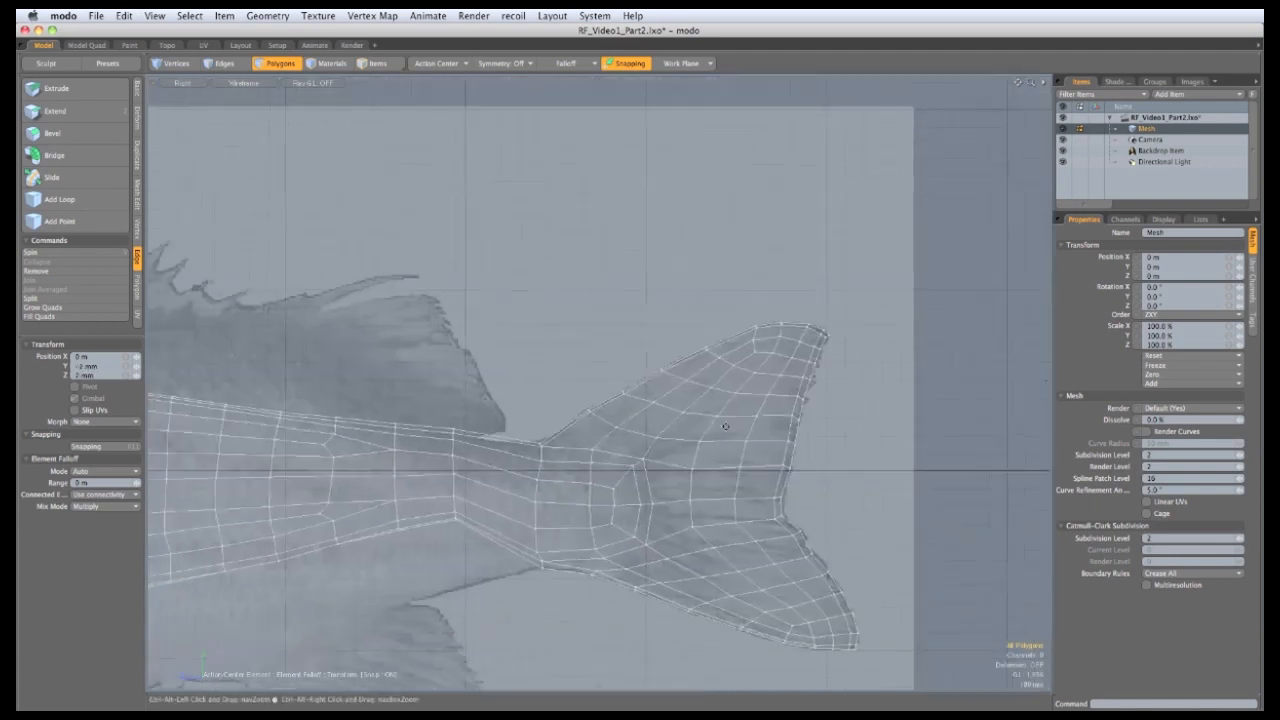
# Step: Use Element Move to adjust the edge points around the lower tail lobe's tip, fitting them to the backdrop outline
pyautogui.keyDown('alt'); pyautogui.moveTo(723, 428); pyautogui.dragTo(640, 214); pyautogui.keyUp('alt')
pyautogui.scroll(6, 745, 428)
pyautogui.moveTo(766, 421); pyautogui.dragTo(699, 381)
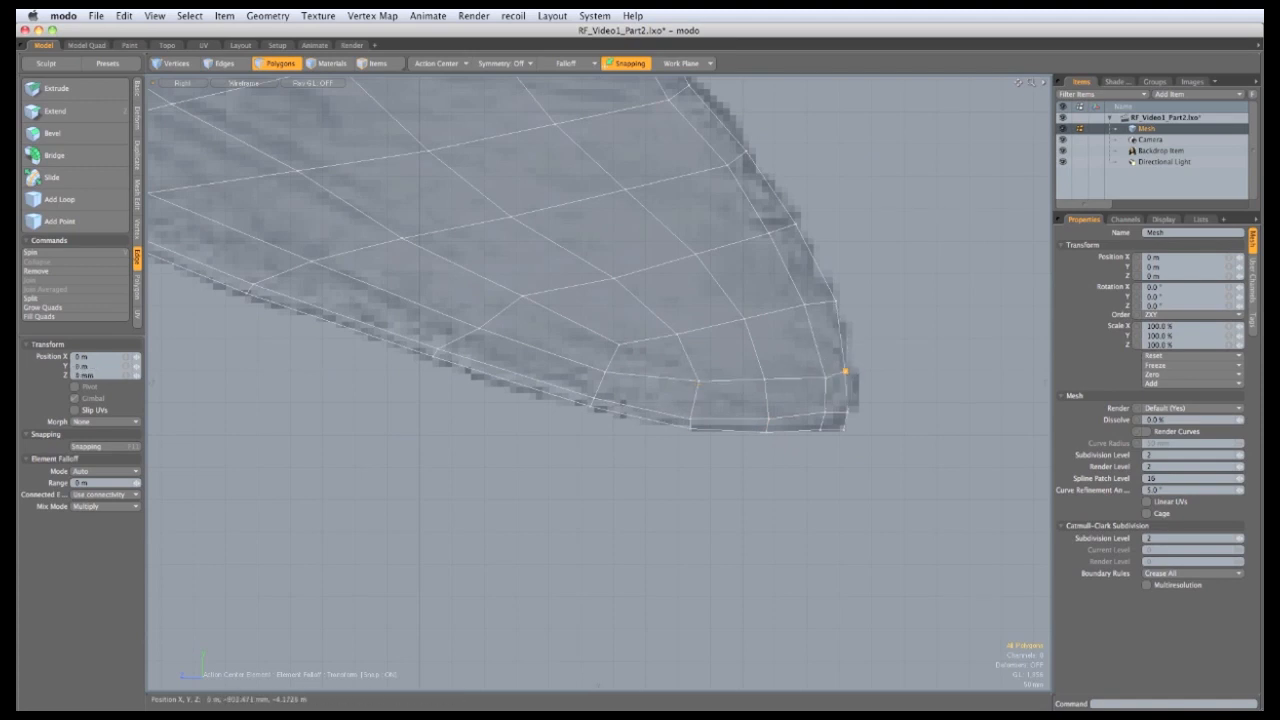
pyautogui.moveTo(690, 420); pyautogui.dragTo(690, 426)
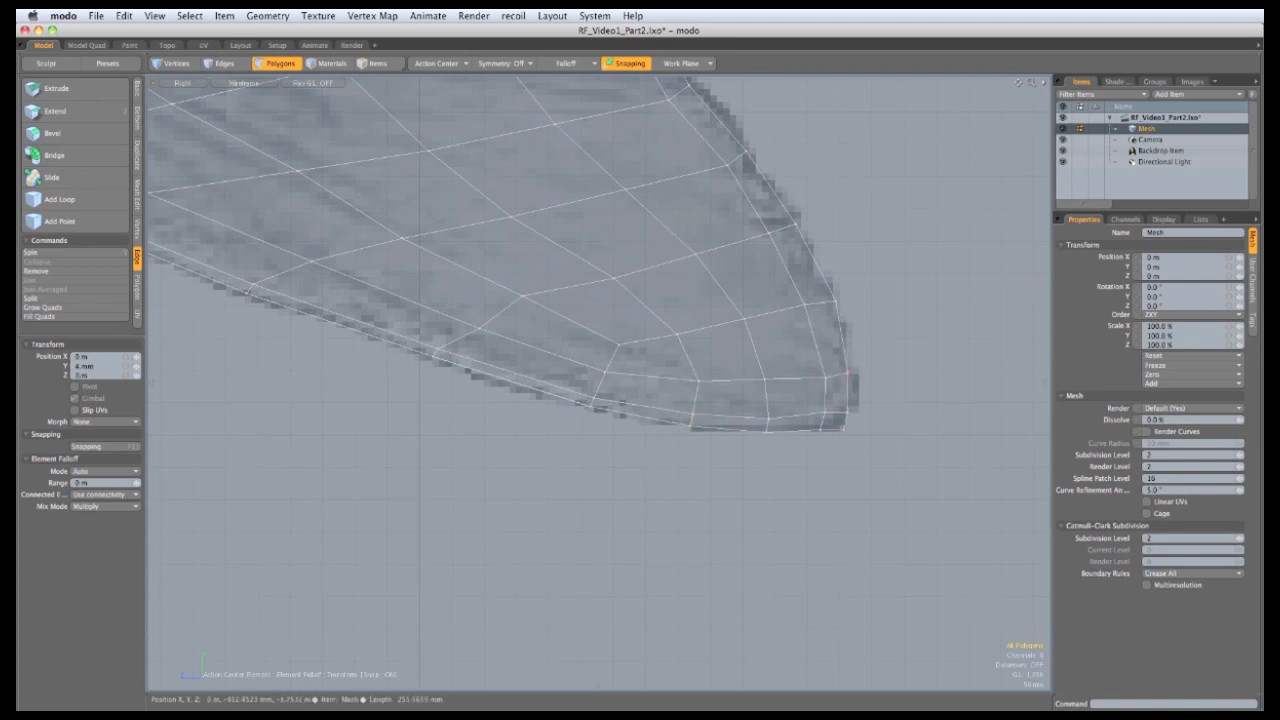
pyautogui.scroll(-5, 712, 417)
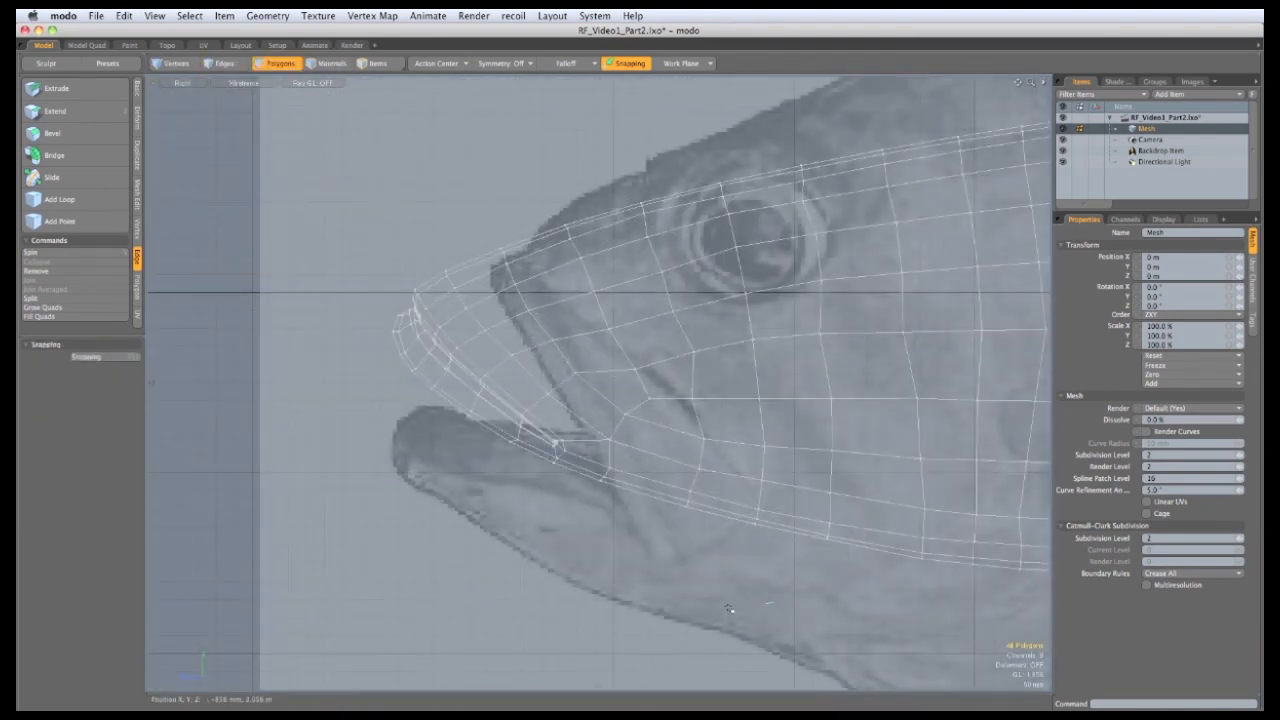
# Step: Select the front head polygons, fade a linear falloff from mid-head to the selection's rear edge, and move the snout back toward the backdrop's mouth
pyautogui.moveTo(729, 609)
pyautogui.mouseDown(button='right')
pyautogui.moveTo(360, 175)
pyautogui.moveTo(772, 525)
pyautogui.mouseUp(button='right')
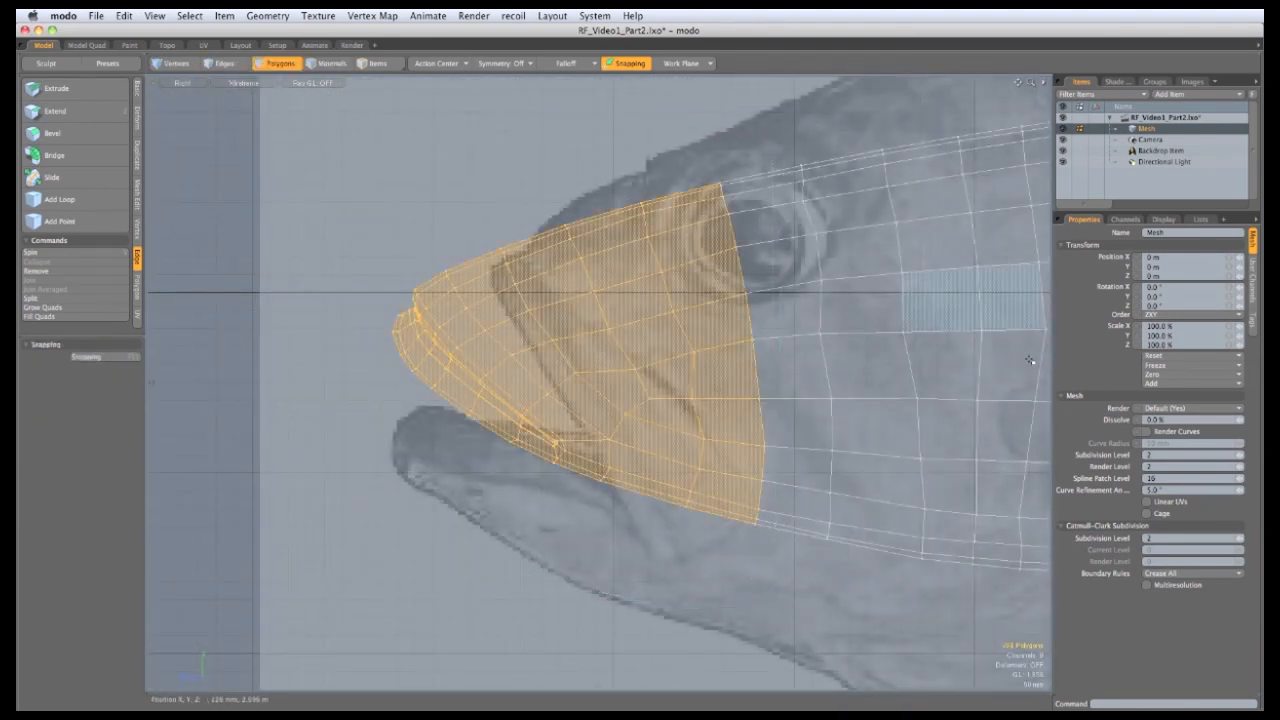
pyautogui.click(567, 63)
pyautogui.click(575, 80)
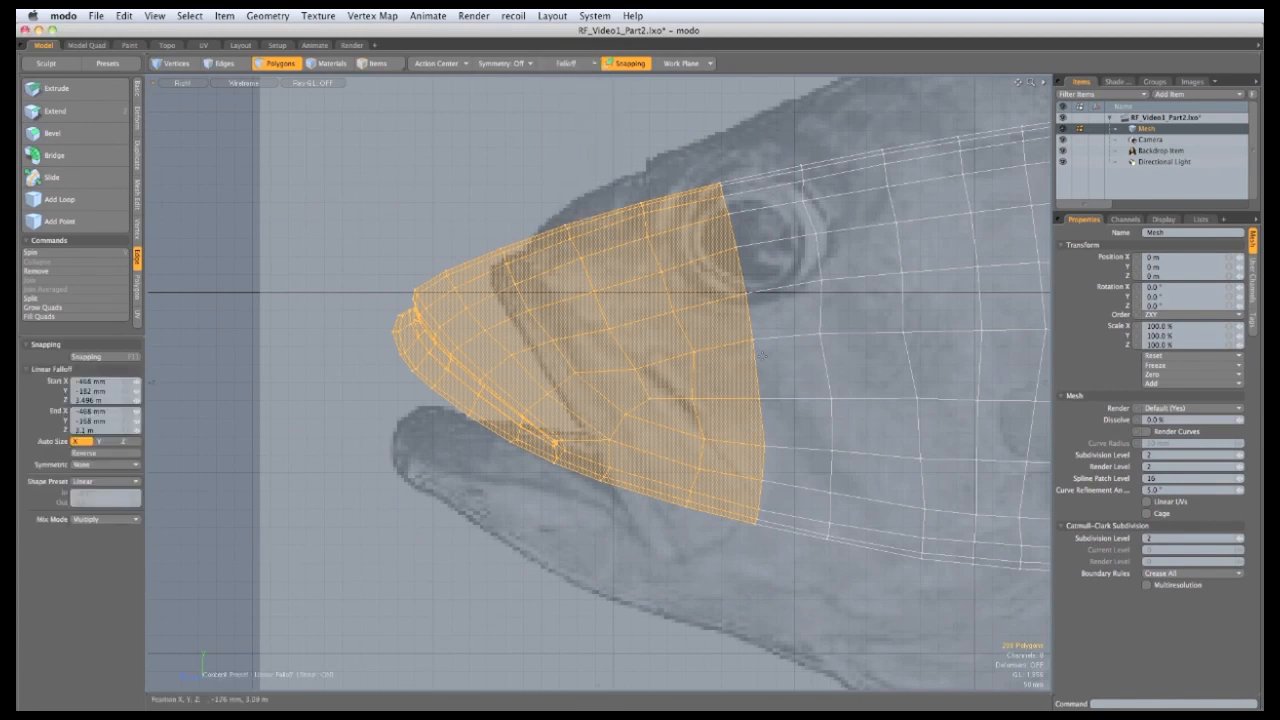
pyautogui.moveTo(754, 380); pyautogui.dragTo(680, 372)
pyautogui.moveTo(602, 358); pyautogui.dragTo(605, 356)
pyautogui.press('w')
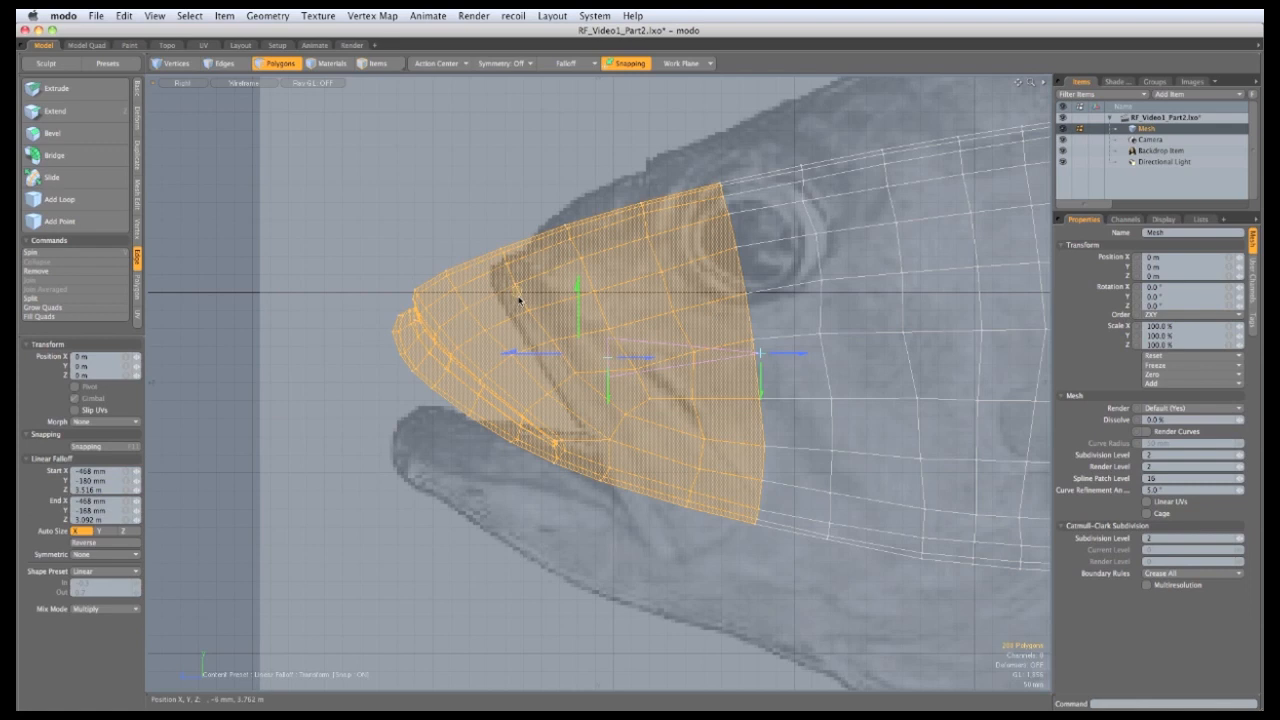
pyautogui.moveTo(519, 299); pyautogui.dragTo(610, 309)
# Step: Rotate the front of the head with the falloff to steepen the mouth line toward the backdrop's upper jaw angle
pyautogui.press('e')
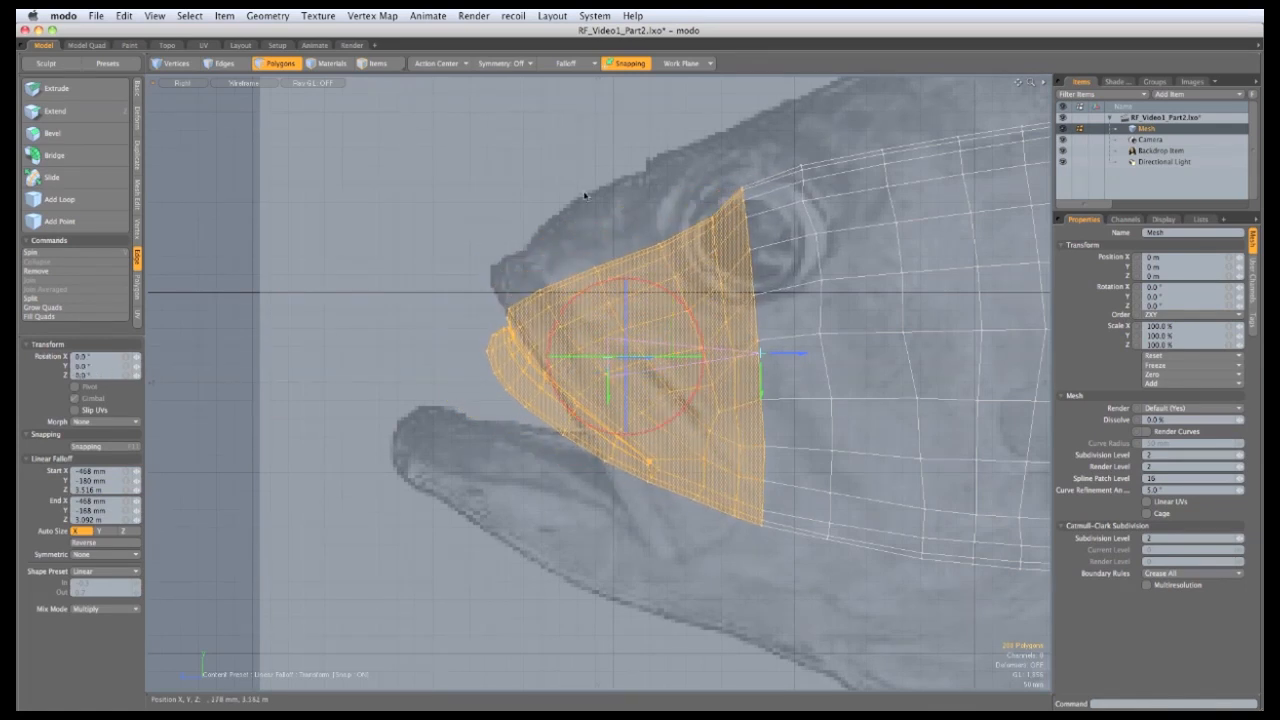
pyautogui.moveTo(647, 283); pyautogui.dragTo(667, 291)
pyautogui.moveTo(493, 292); pyautogui.dragTo(578, 315)
# Step: Scale up the selected front of the head and reposition it so the upper lip follows the backdrop's upper jaw
pyautogui.press('w')
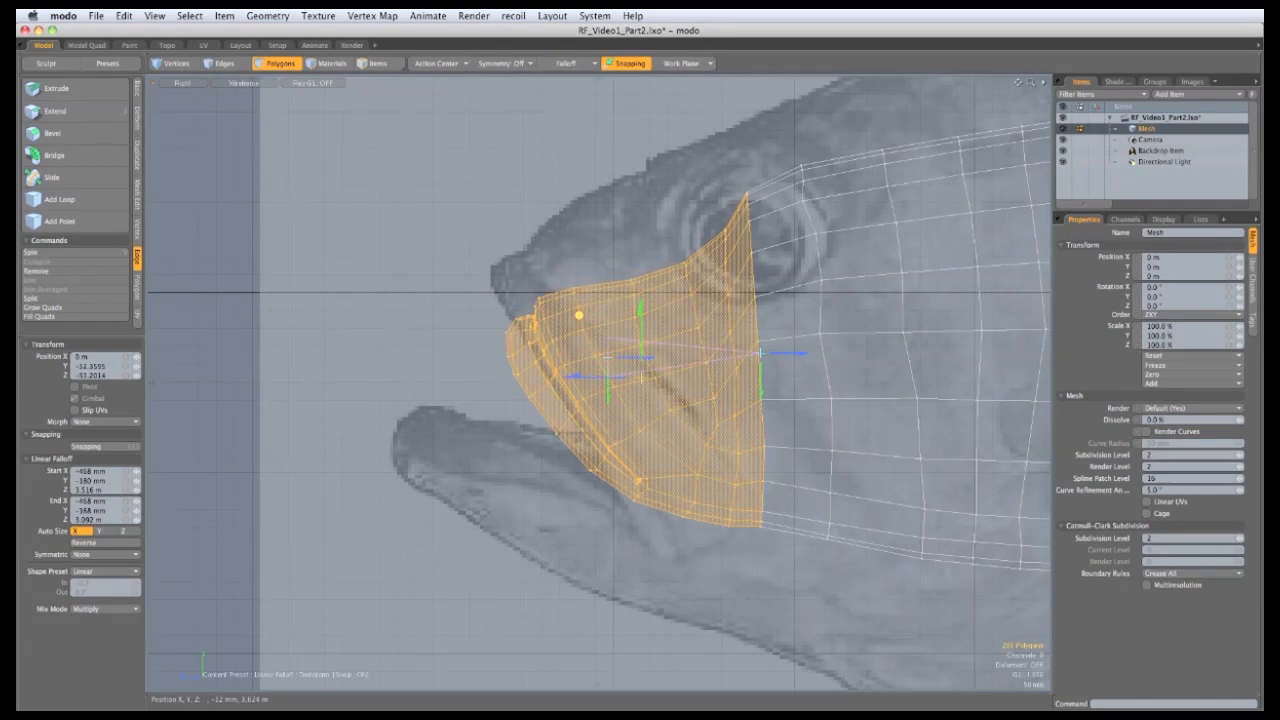
pyautogui.press('r')
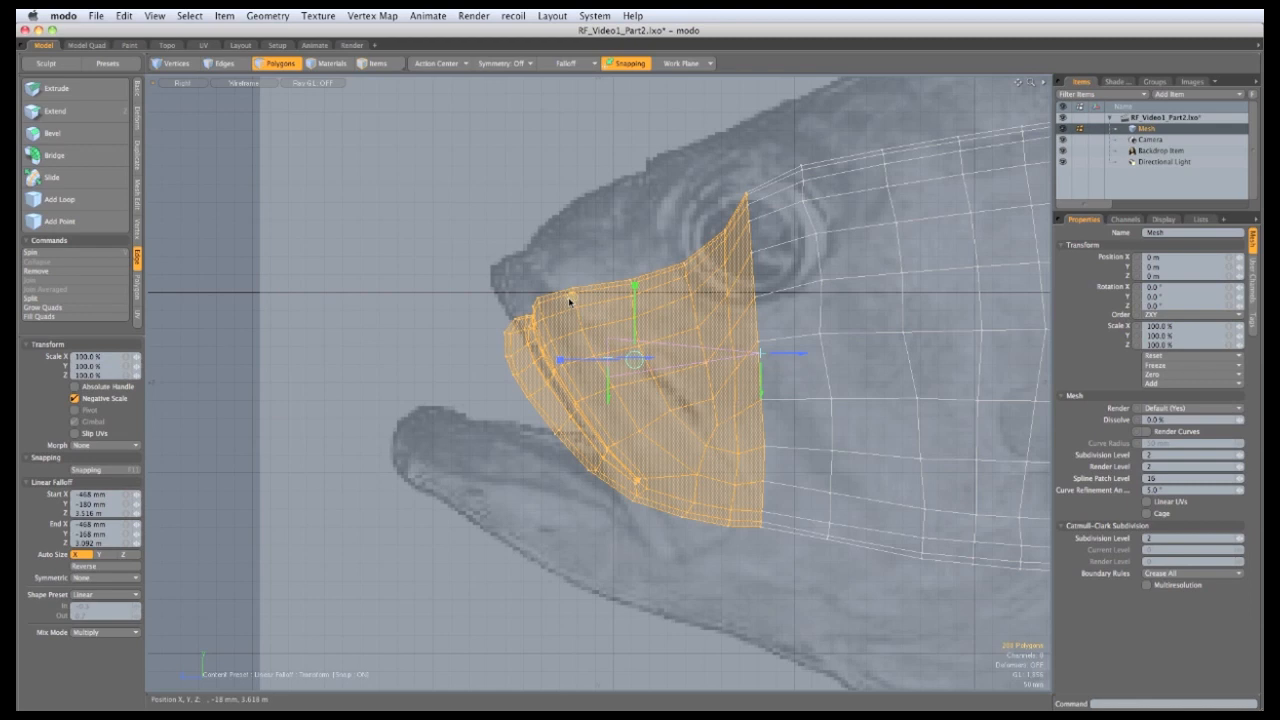
pyautogui.moveTo(571, 300); pyautogui.dragTo(561, 314)
pyautogui.press('w')
pyautogui.press('r')
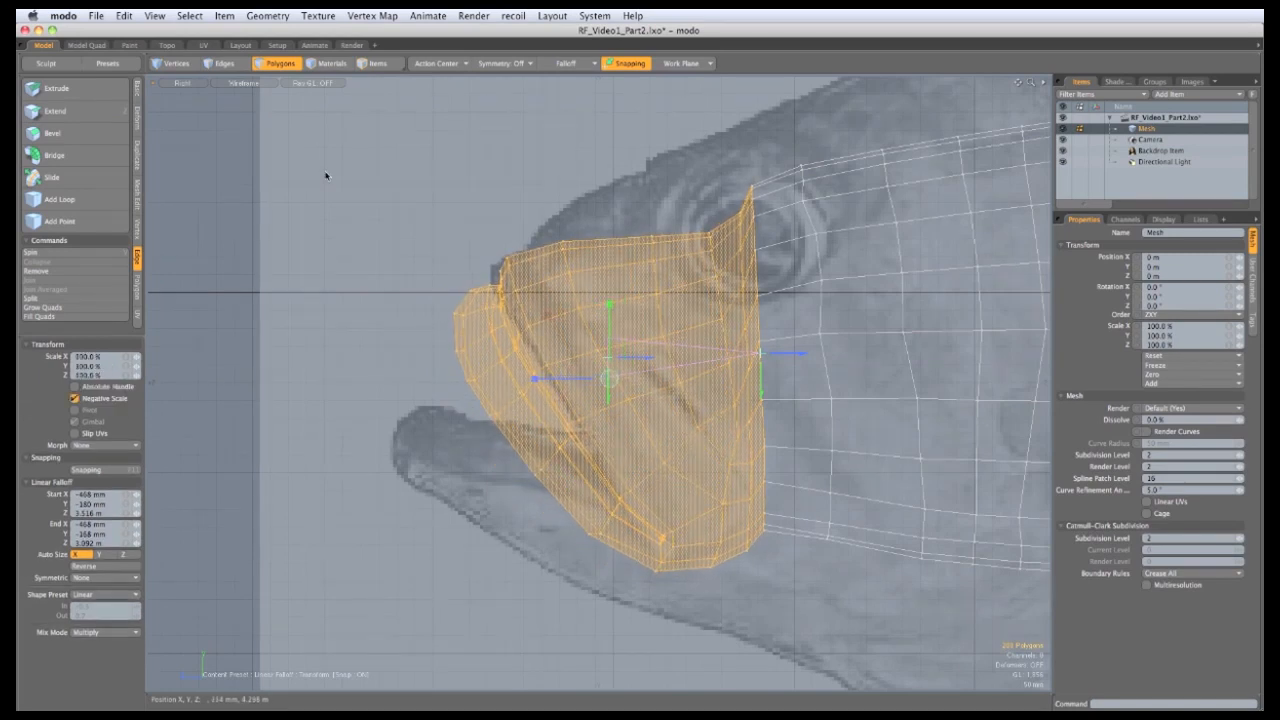
pyautogui.press('w')
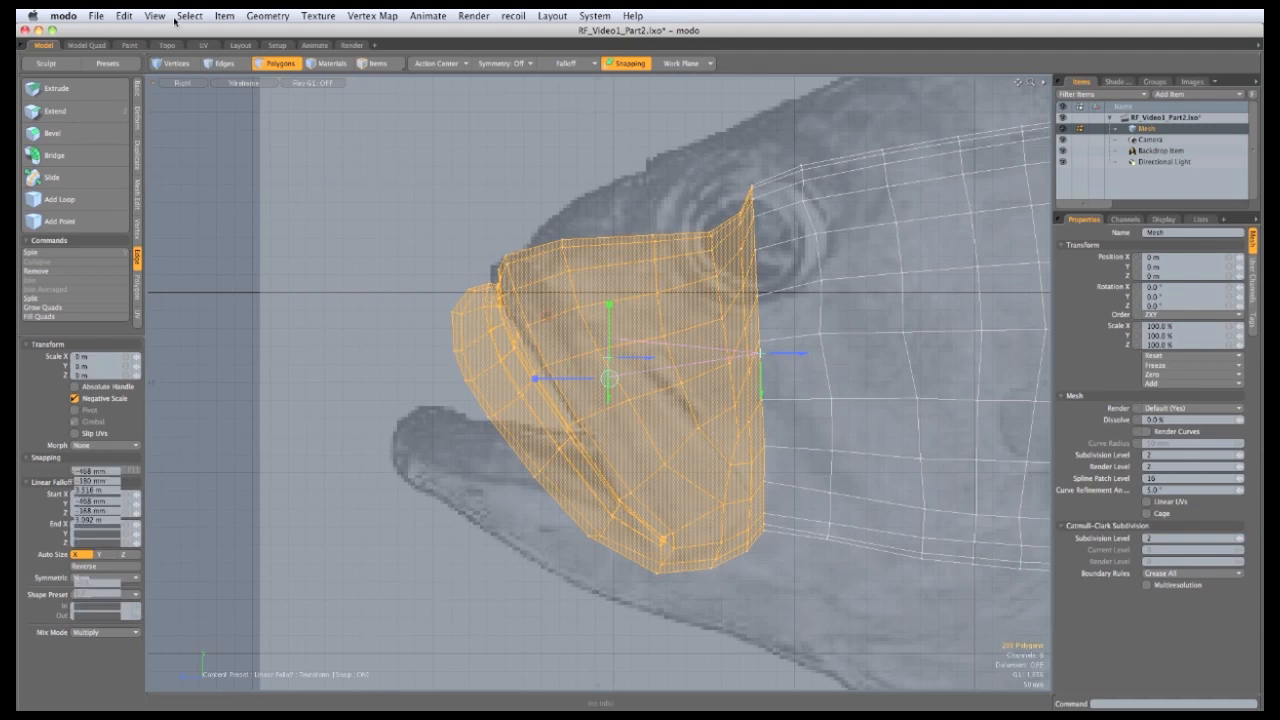
pyautogui.moveTo(544, 317); pyautogui.dragTo(546, 320)
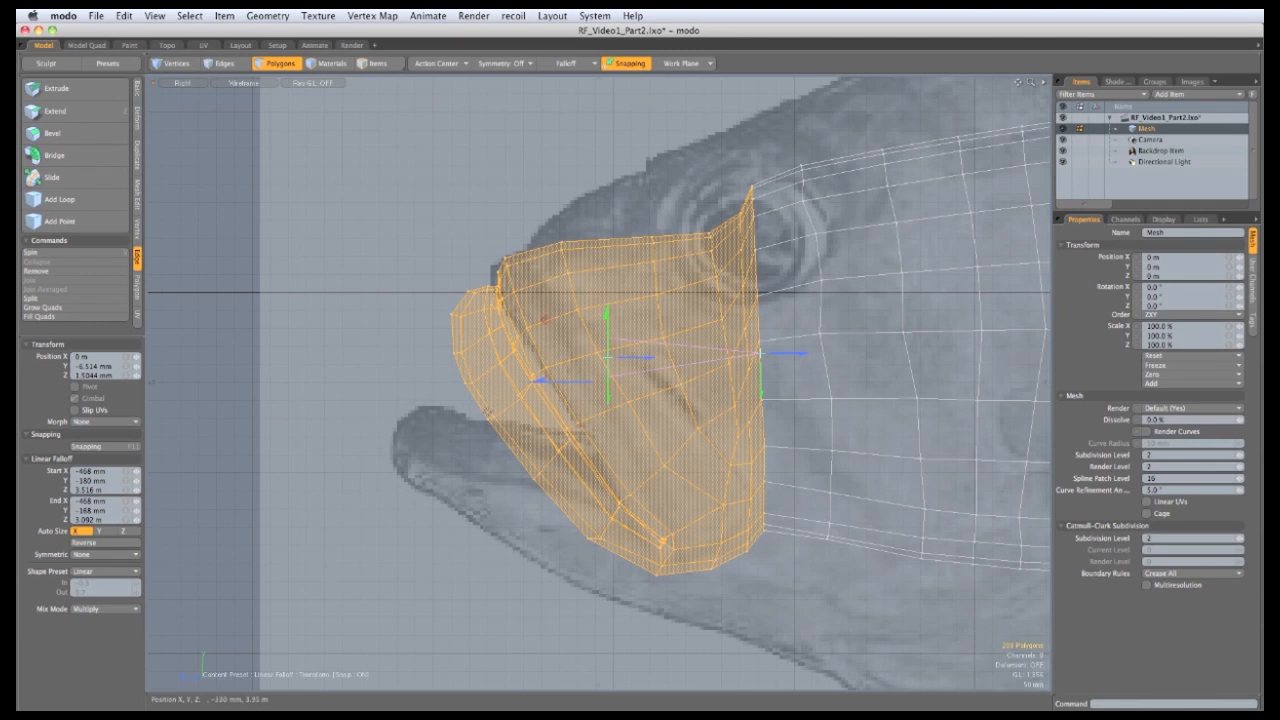
# Step: Select only the lower jaw polygons, growing the selection from the jaw tip to the corner of the mouth
pyautogui.press('space')
pyautogui.click(465, 299)
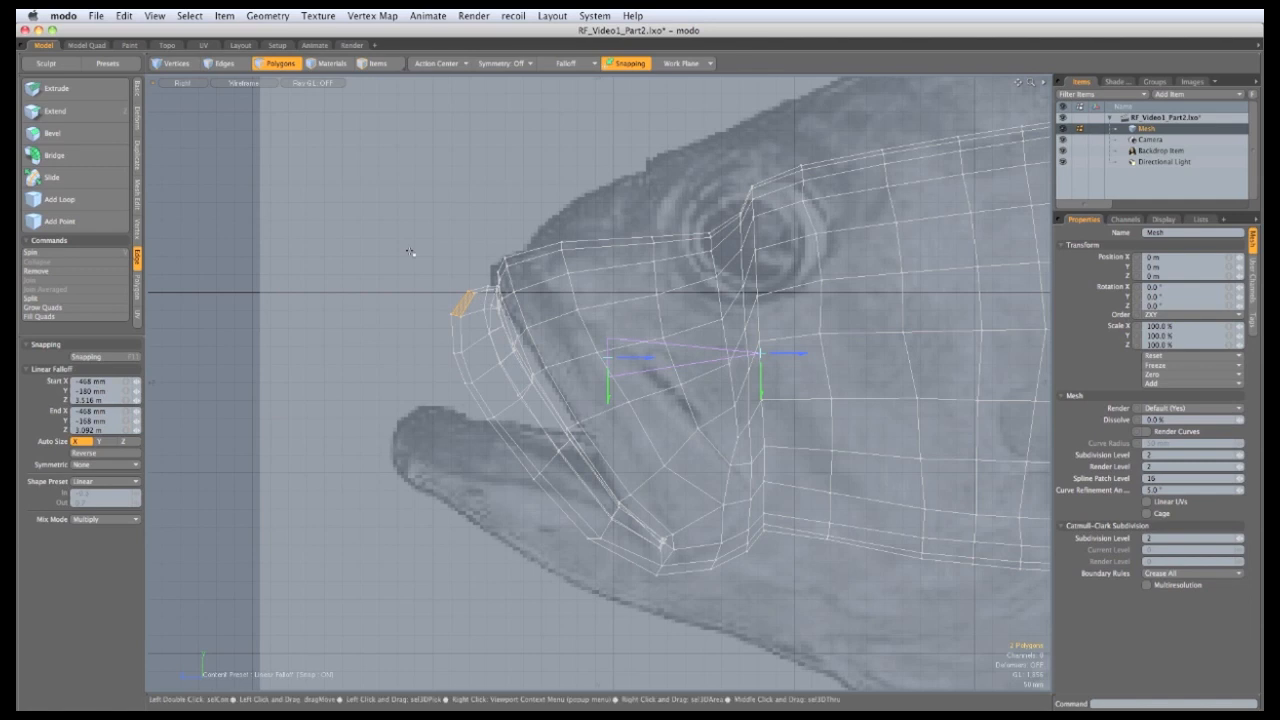
pyautogui.hotkey('shift', 'Up')
pyautogui.hotkey('shift', 'Up')
pyautogui.hotkey('shift', 'Up')
pyautogui.hotkey('shift', 'Up')
pyautogui.hotkey('shift', 'Up')
pyautogui.hotkey('shift', 'Up')
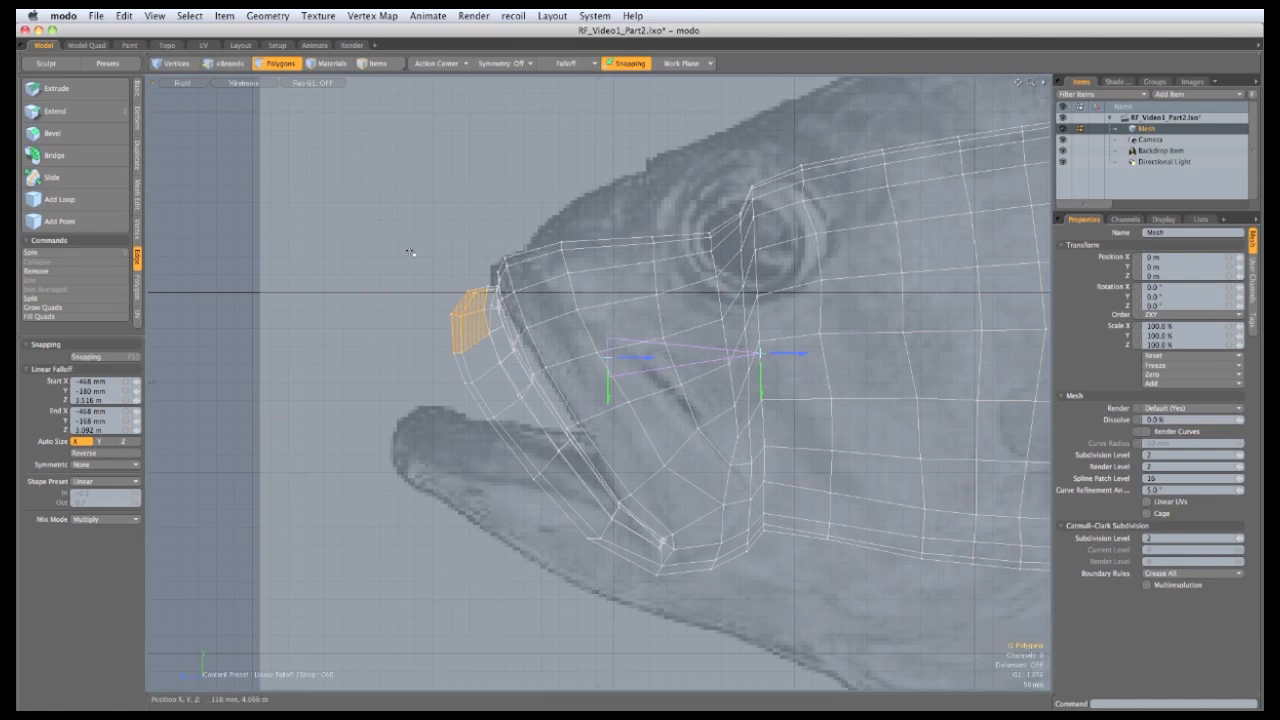
pyautogui.hotkey('shift', 'Up')
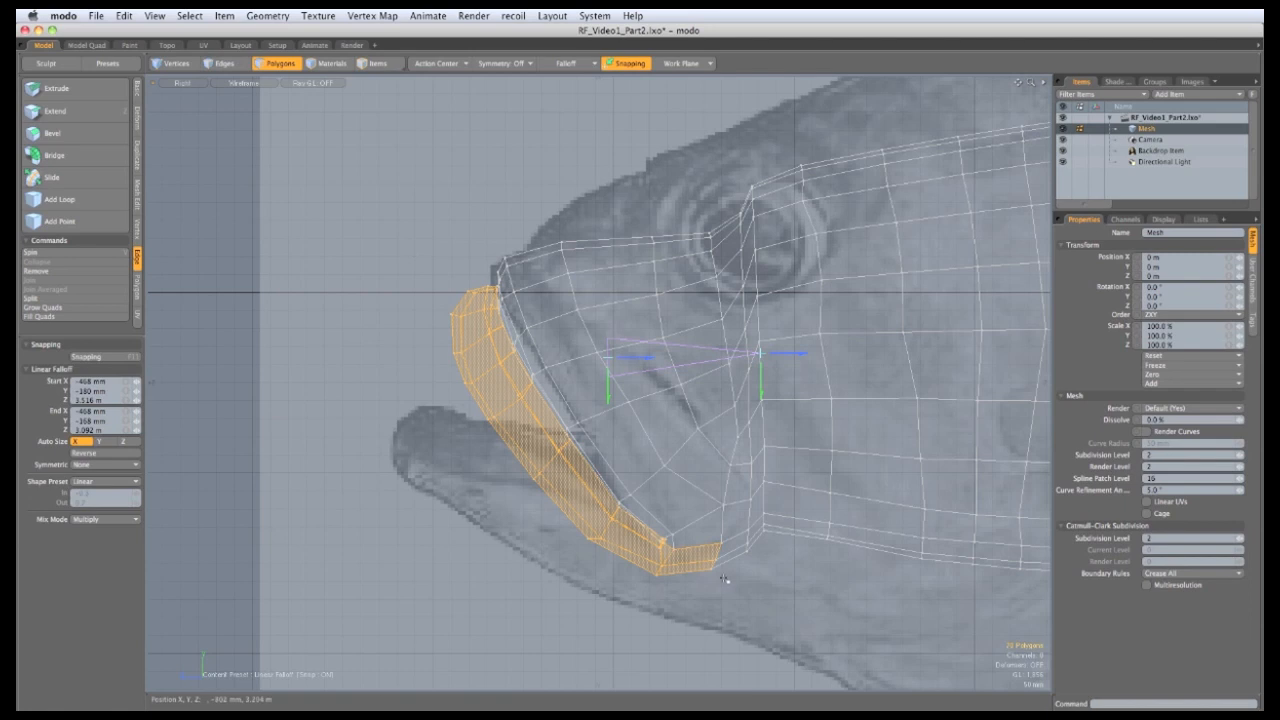
pyautogui.hotkey('shift', 'Down')
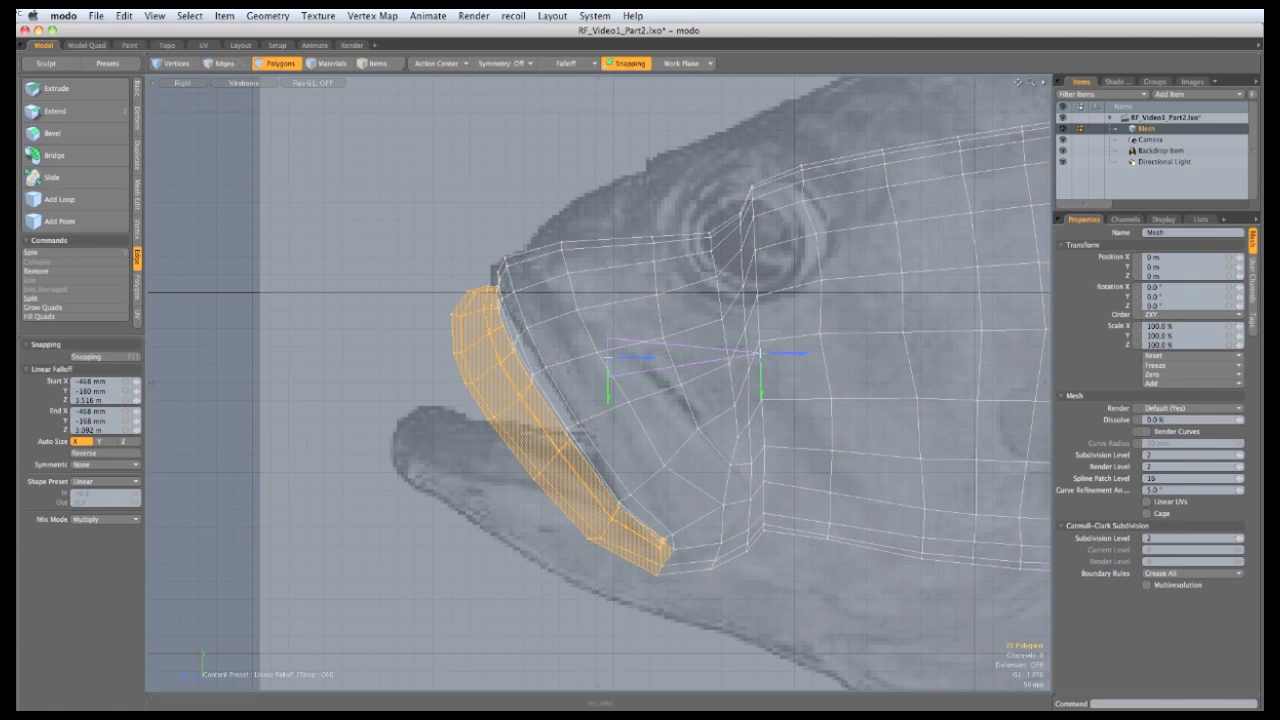
# Step: Move and rotate the lower jaw polygons down onto the backdrop's open lower jaw
pyautogui.press('w')
pyautogui.moveTo(358, 401); pyautogui.dragTo(342, 444)
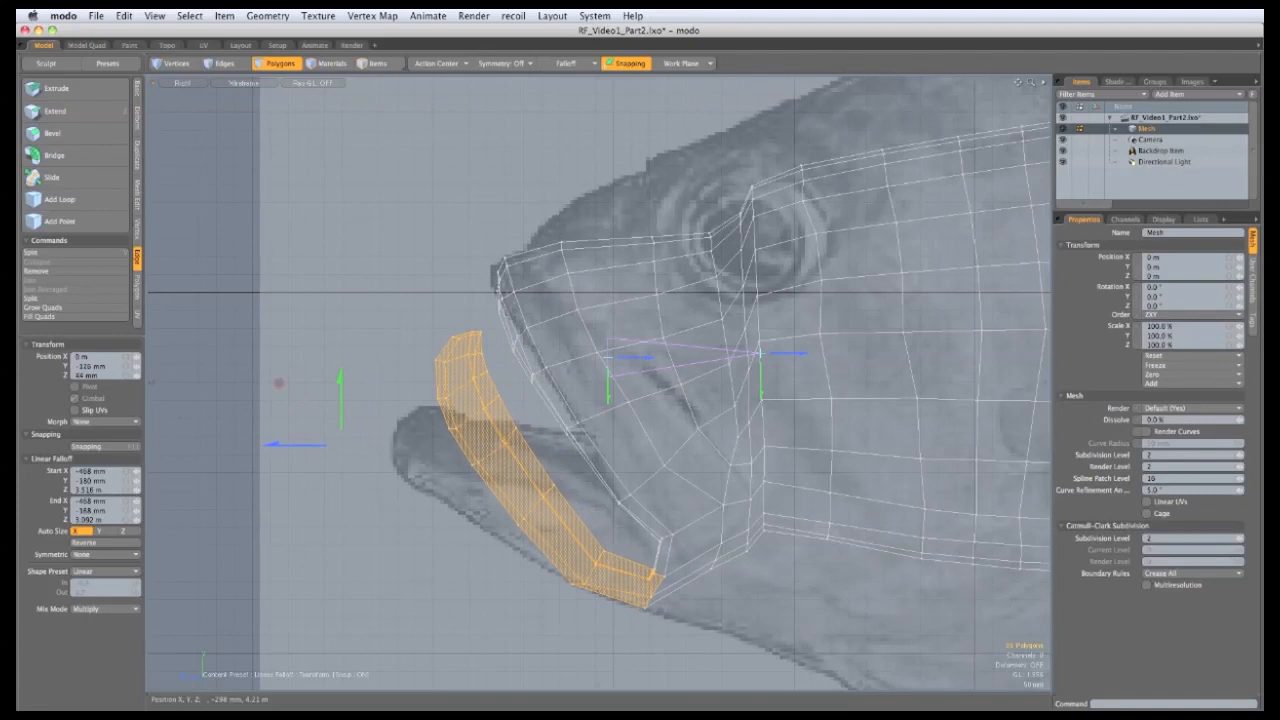
pyautogui.press('e')
pyautogui.moveTo(569, 400); pyautogui.dragTo(534, 398)
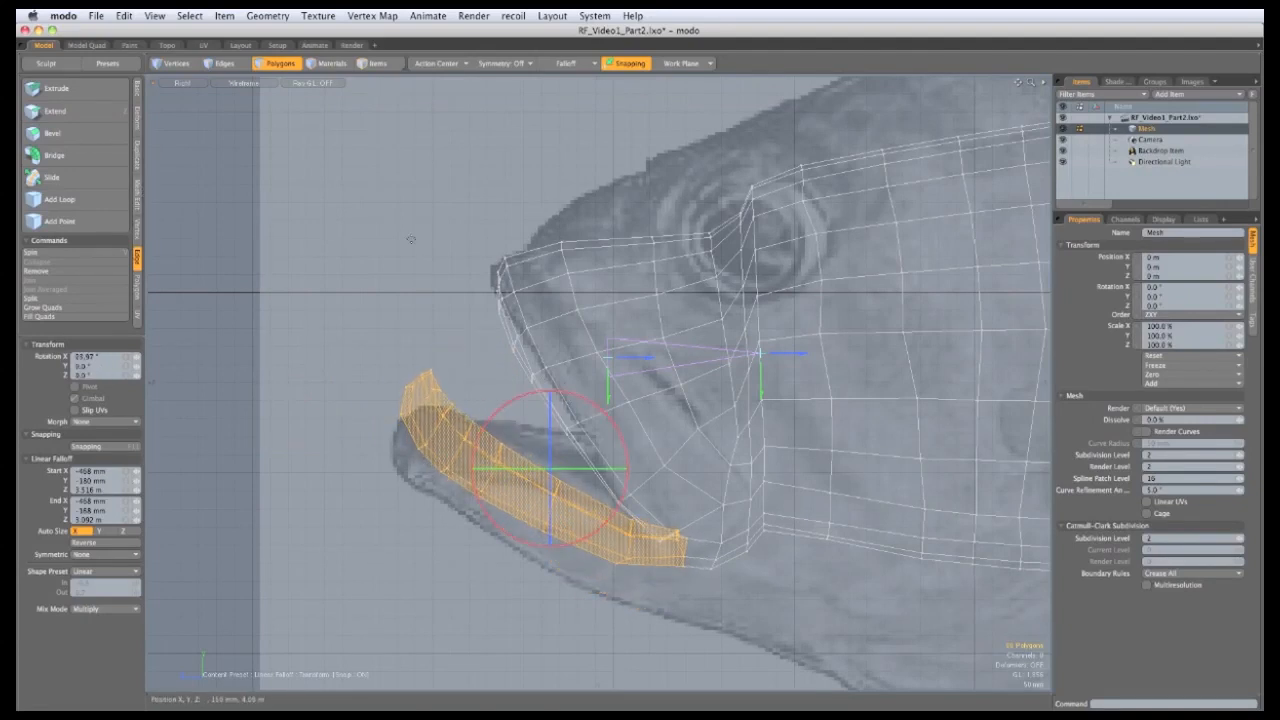
pyautogui.press('w')
pyautogui.moveTo(391, 443); pyautogui.dragTo(368, 477)
pyautogui.press('space')
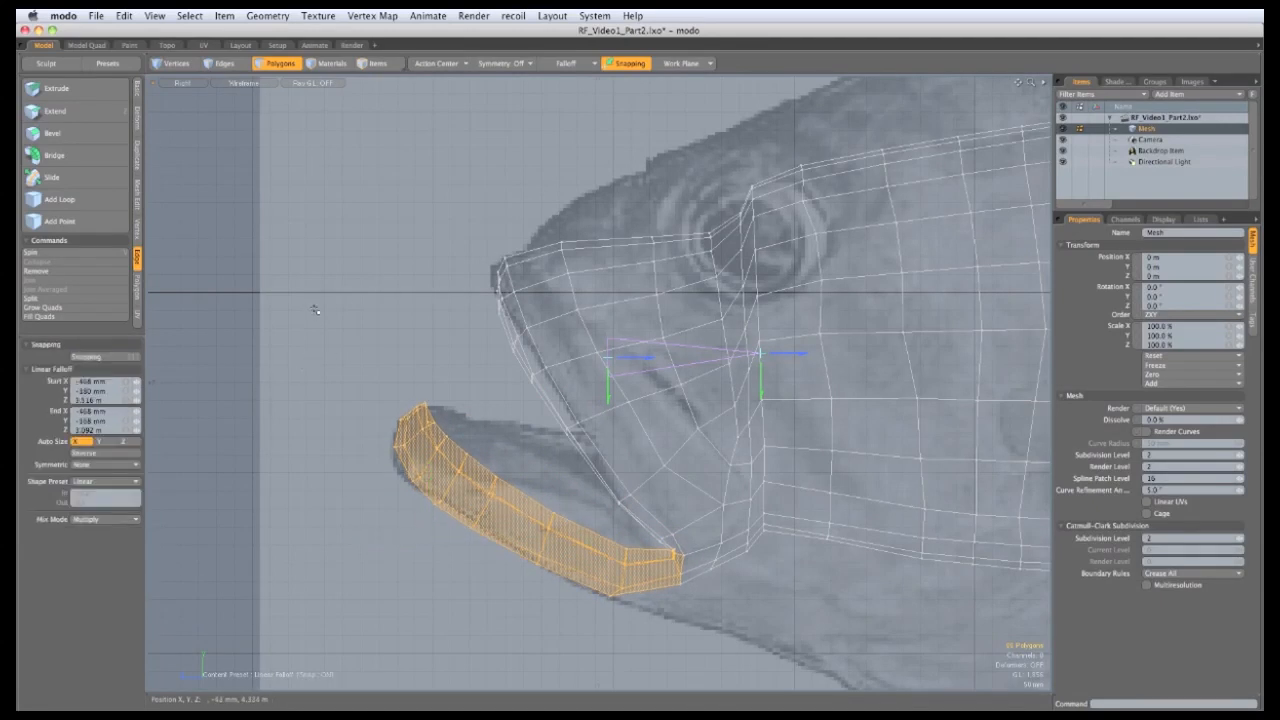
# Step: Clear the selection and use Element Move to adjust the lip and lower jaw points to the backdrop's mouth outline
pyautogui.click(228, 226)
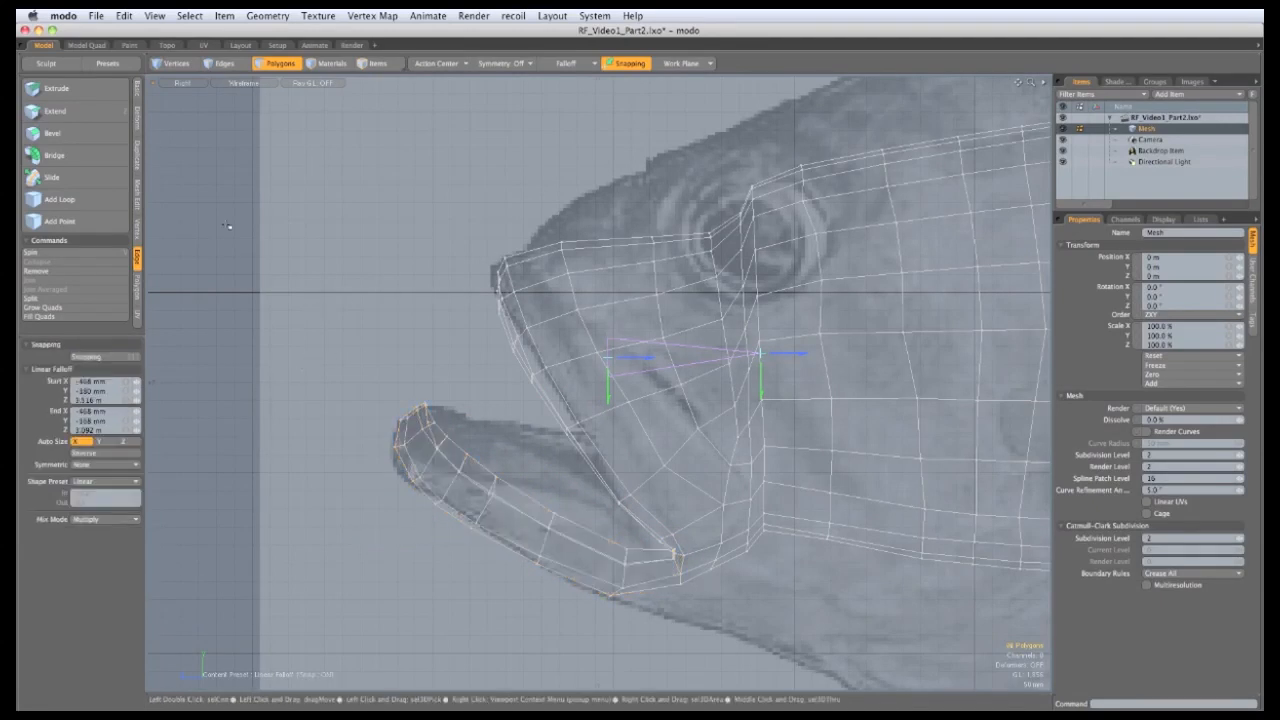
pyautogui.press('space')
pyautogui.press('t')
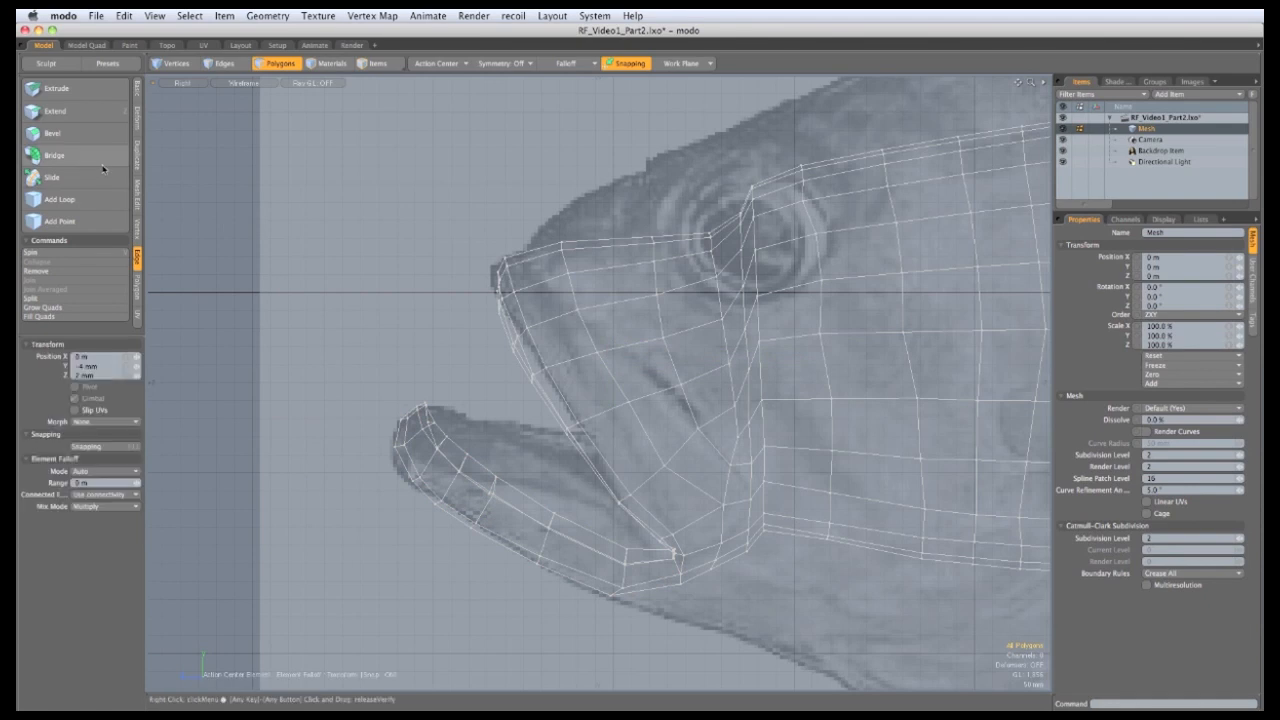
pyautogui.keyDown('ctrl'); pyautogui.keyDown('alt'); pyautogui.moveTo(486, 441); pyautogui.dragTo(538, 293); pyautogui.keyUp('alt'); pyautogui.keyUp('ctrl')
pyautogui.scroll(2, 556, 354)
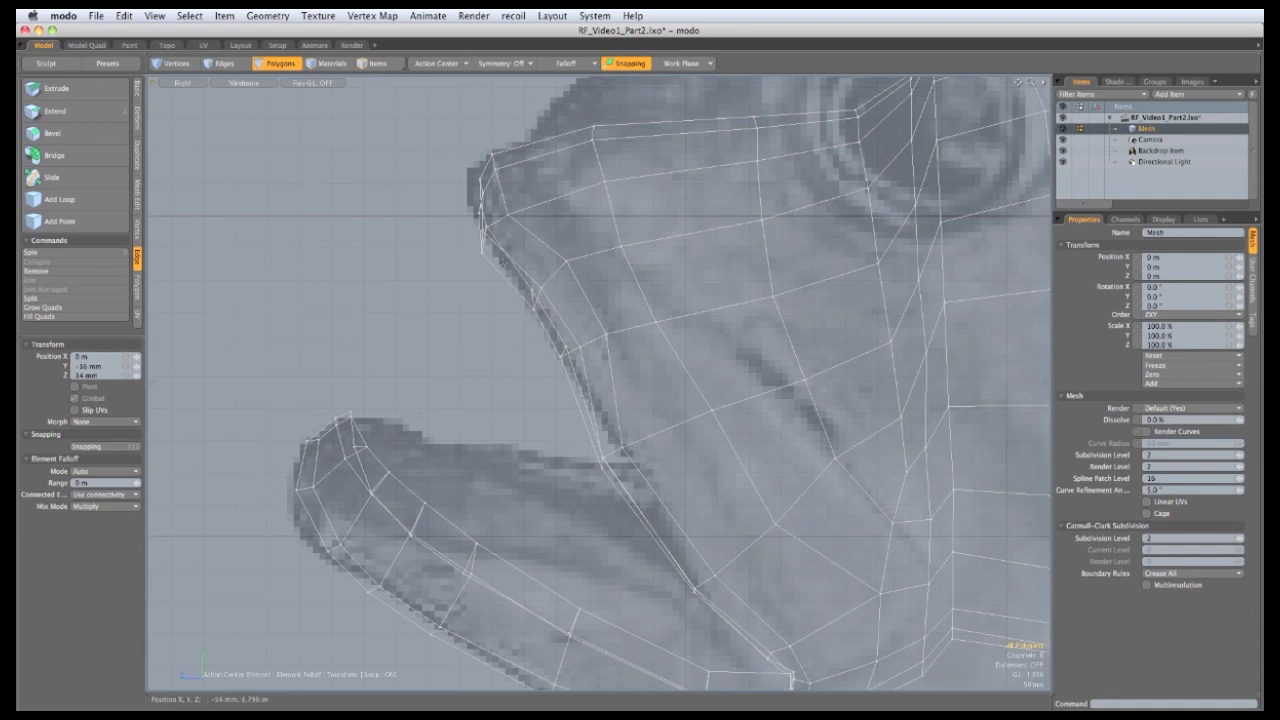
pyautogui.moveTo(622, 448)
pyautogui.mouseDown()
pyautogui.moveTo(604, 463)
pyautogui.moveTo(626, 457)
pyautogui.mouseUp()
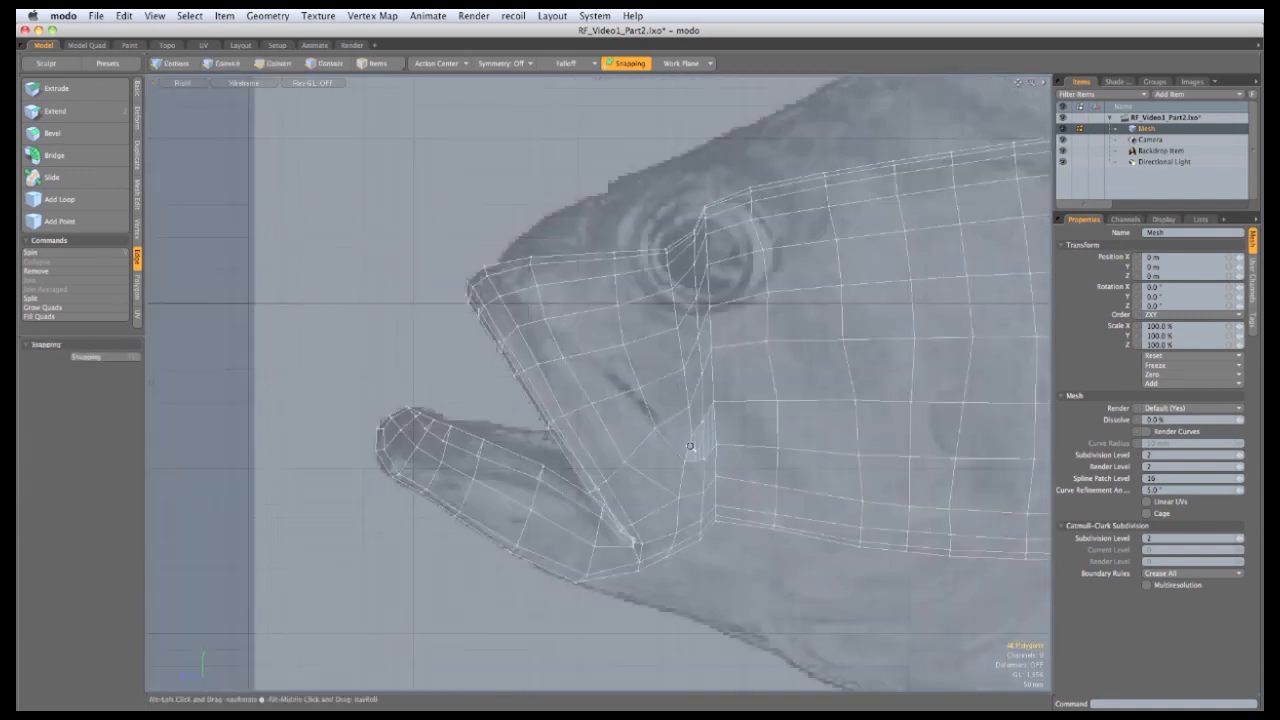
# Step: Select the narrow polygon strip along the top of the back, from above the eye to the base of the tail
pyautogui.press('a')
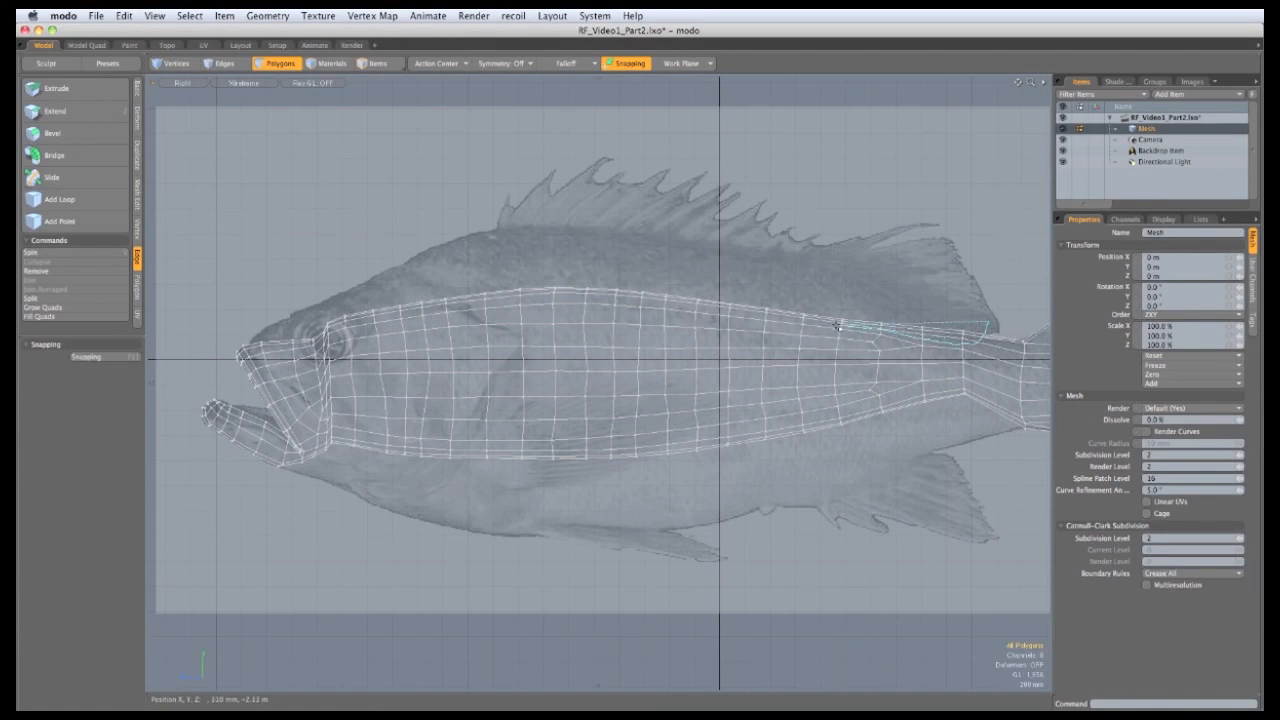
pyautogui.moveTo(837, 326); pyautogui.dragTo(677, 307)
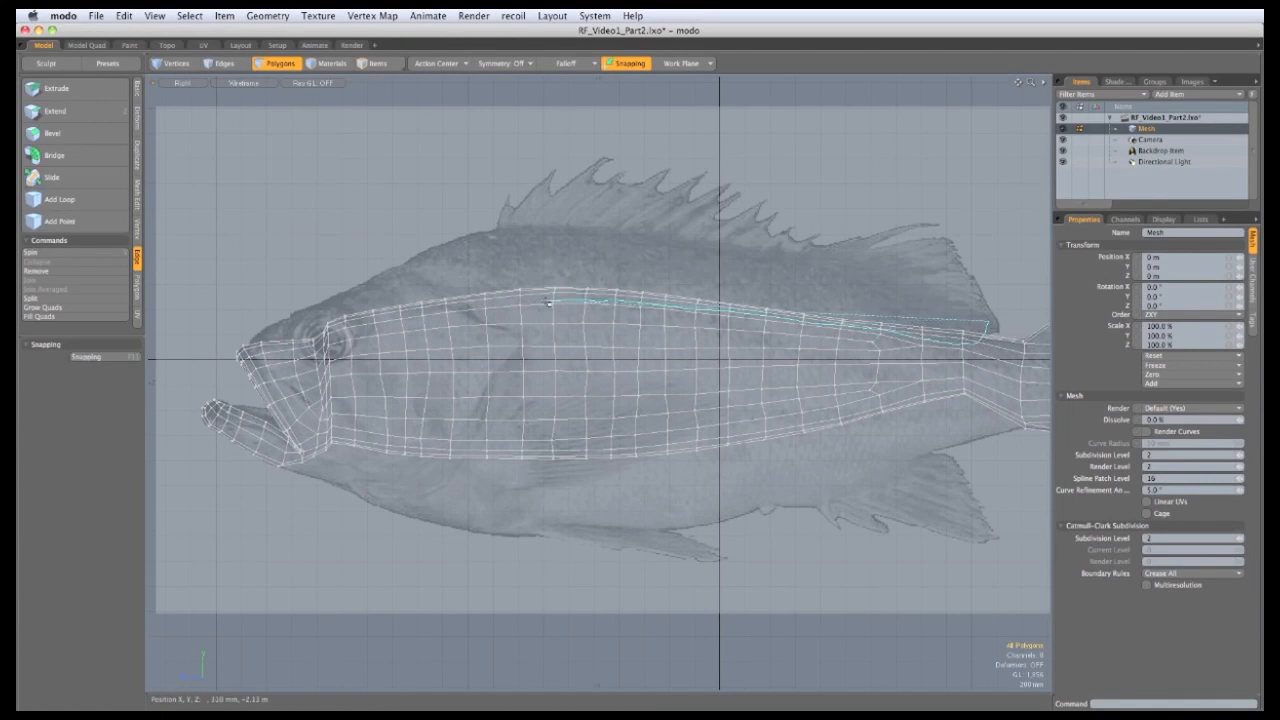
pyautogui.moveTo(548, 302); pyautogui.dragTo(357, 325)
pyautogui.moveTo(357, 325)
pyautogui.mouseDown(button='right')
pyautogui.moveTo(335, 328)
pyautogui.moveTo(430, 280)
pyautogui.moveTo(945, 315)
pyautogui.moveTo(940, 330)
pyautogui.mouseUp(button='right')
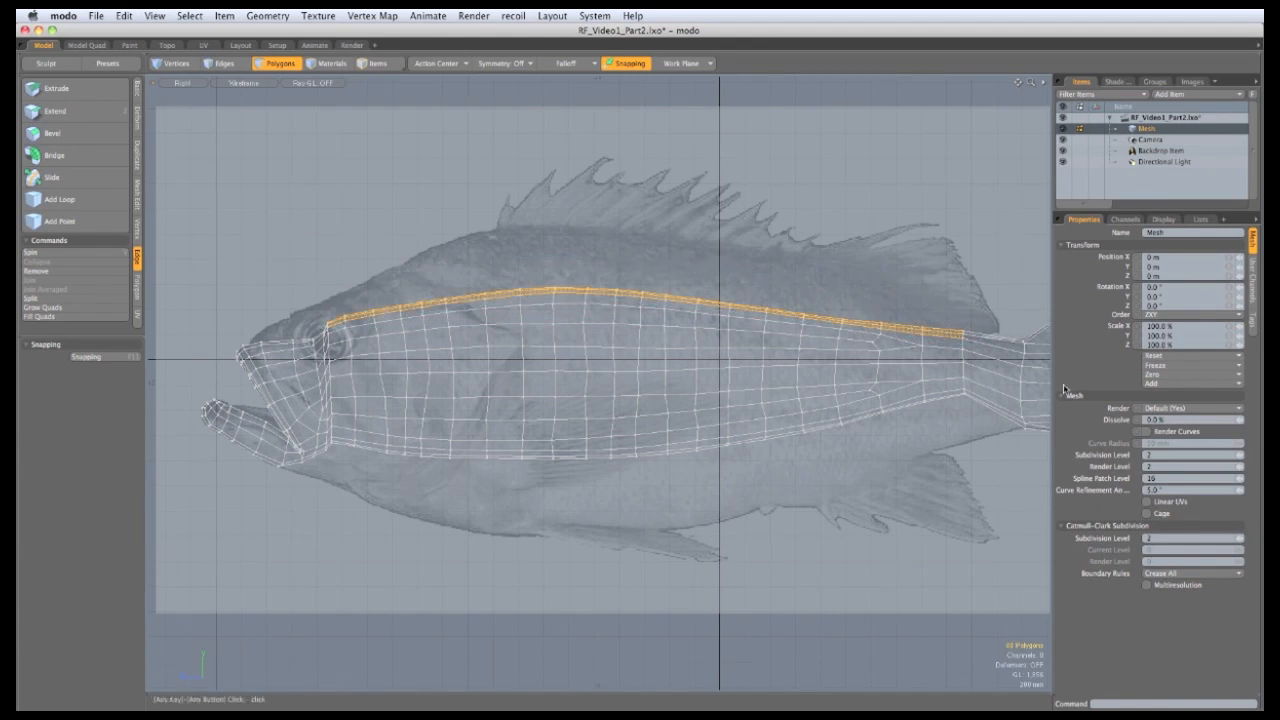
# Step: Fade a linear falloff along the rear back toward the tail base, and raise the back strip about 447 mm to the backdrop's dorsal outline
pyautogui.click(566, 63)
pyautogui.click(575, 82)
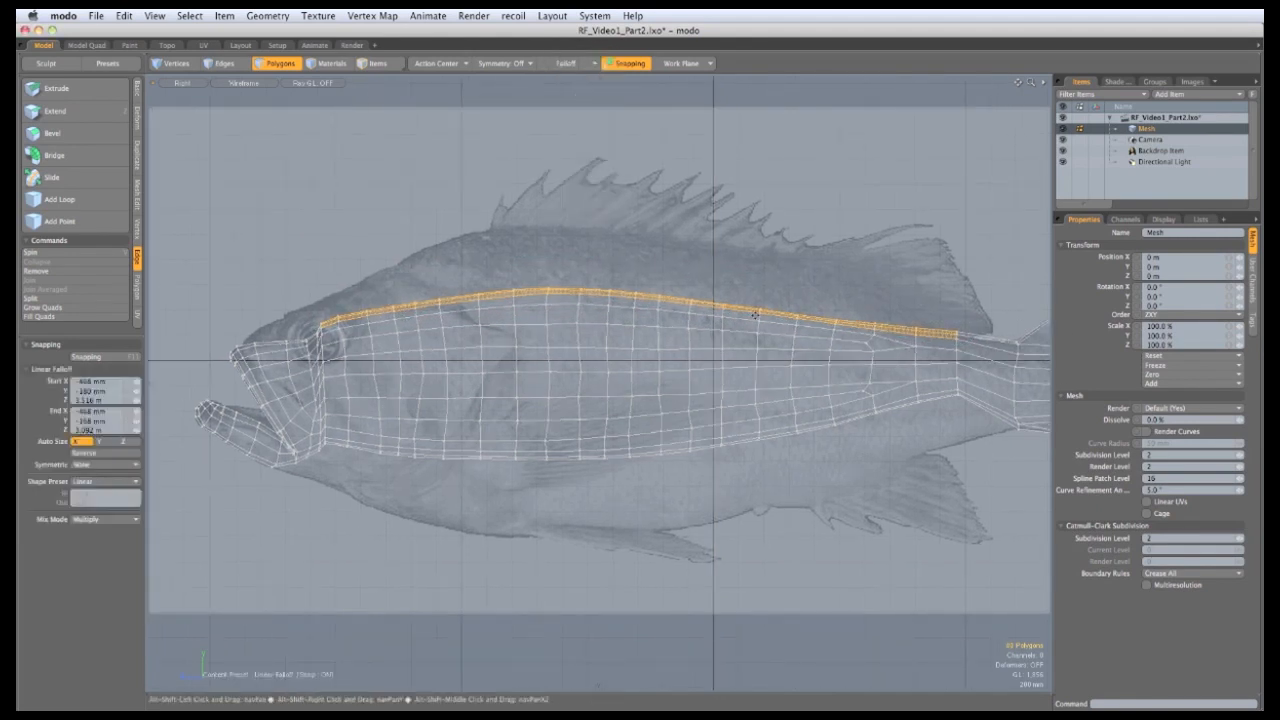
pyautogui.keyDown('alt'); pyautogui.keyDown('shift'); pyautogui.moveTo(755, 316); pyautogui.dragTo(667, 313); pyautogui.keyUp('shift'); pyautogui.keyUp('alt')
pyautogui.moveTo(883, 356); pyautogui.dragTo(713, 352)
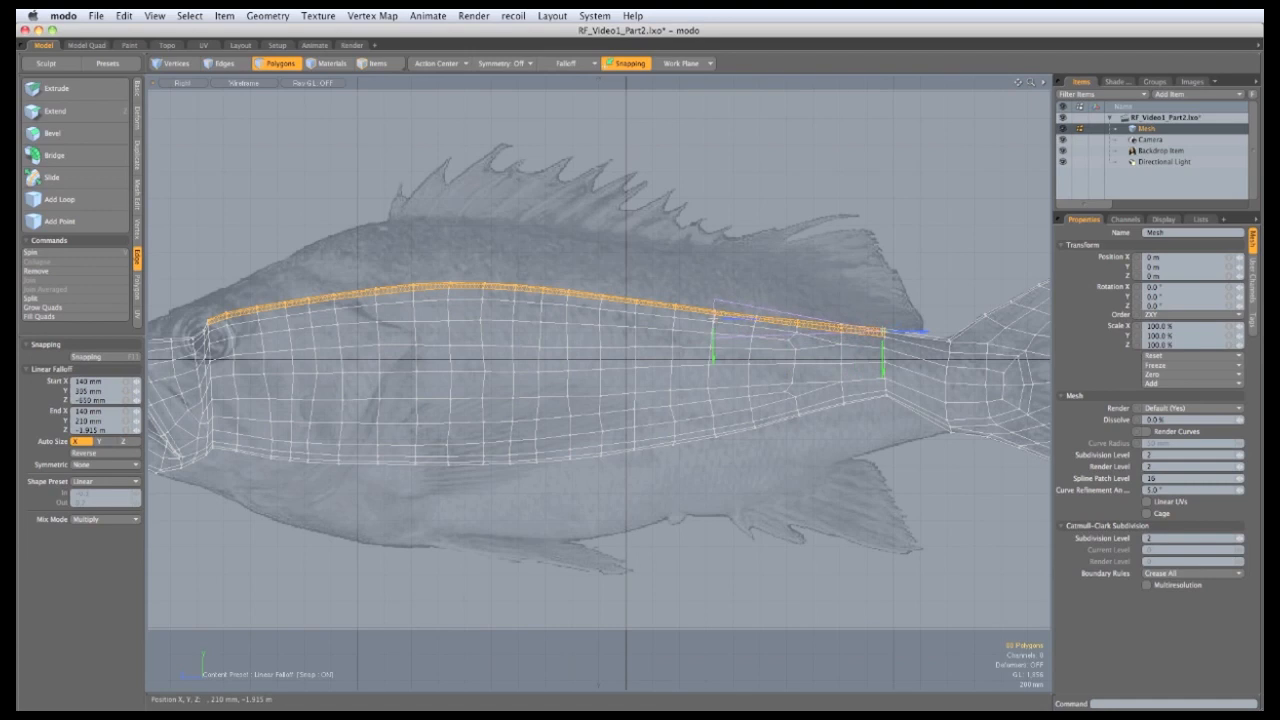
pyautogui.press('w')
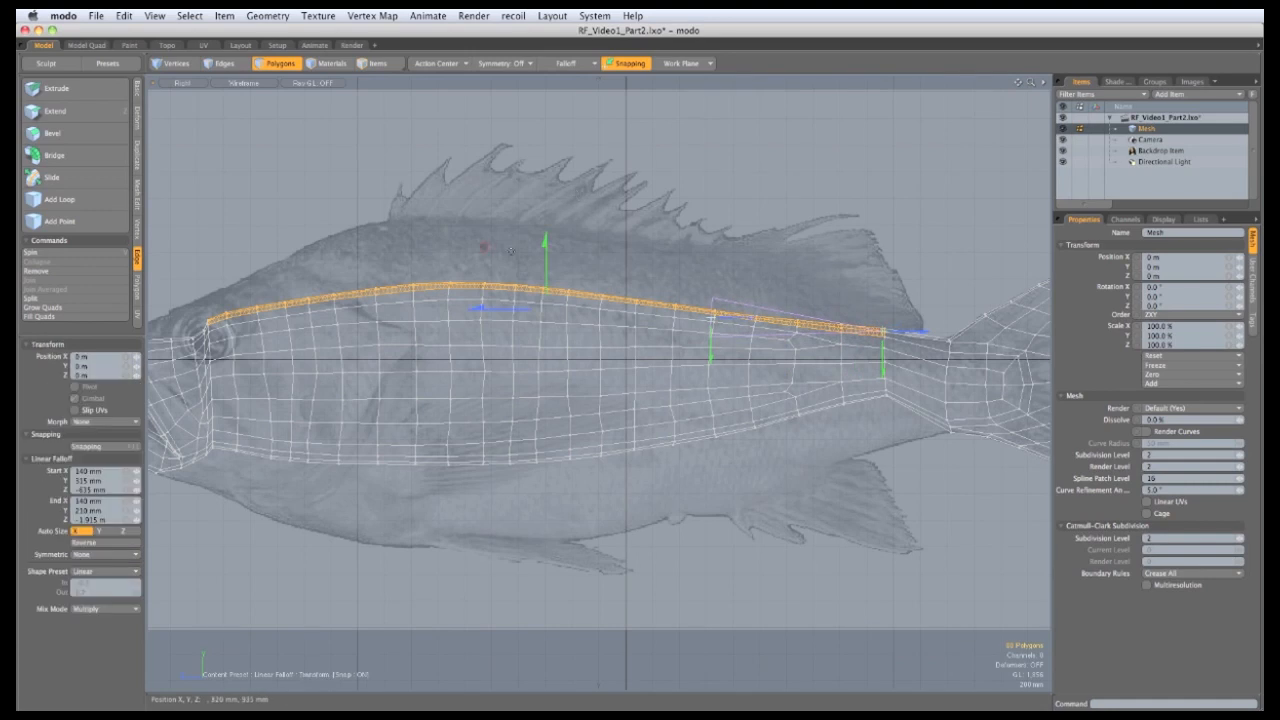
pyautogui.moveTo(545, 255); pyautogui.dragTo(545, 183)
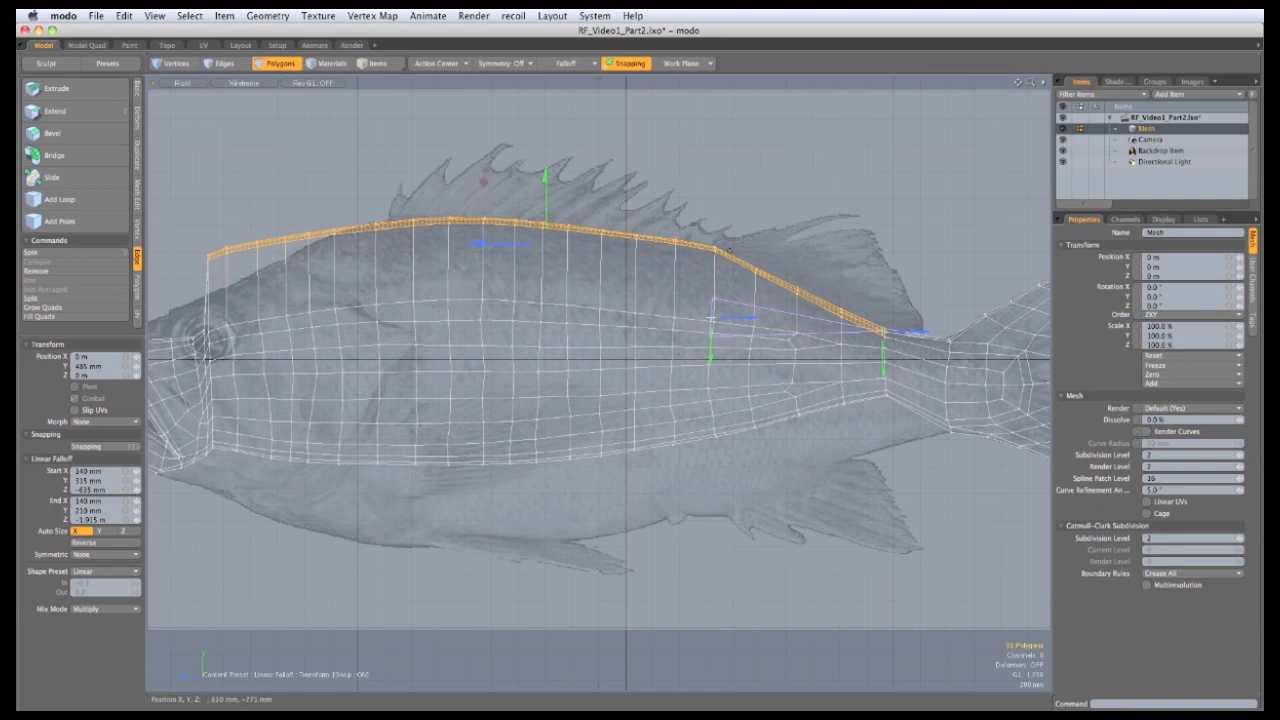
pyautogui.moveTo(483, 182); pyautogui.dragTo(485, 187)
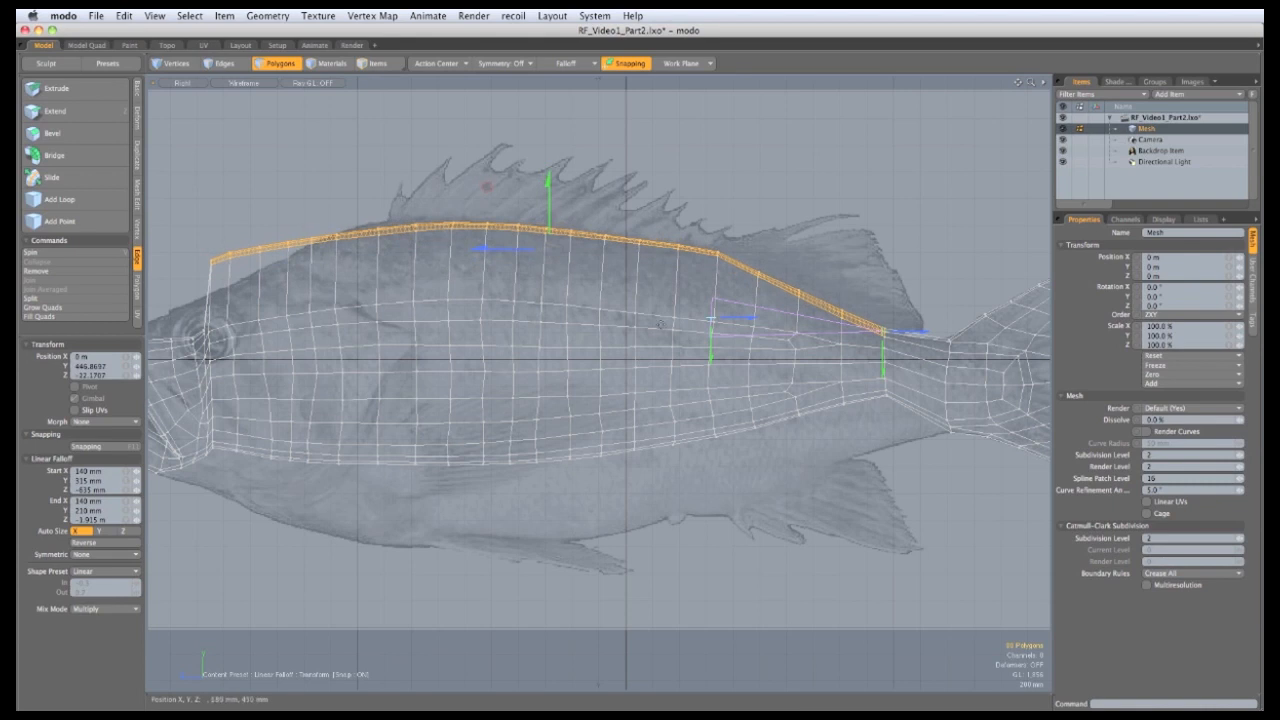
# Step: Refit the linear falloff over the front of the back below the dorsal fin's start, and raise the front back strip about 65 mm
pyautogui.press('w')
pyautogui.moveTo(711, 323); pyautogui.dragTo(355, 240)
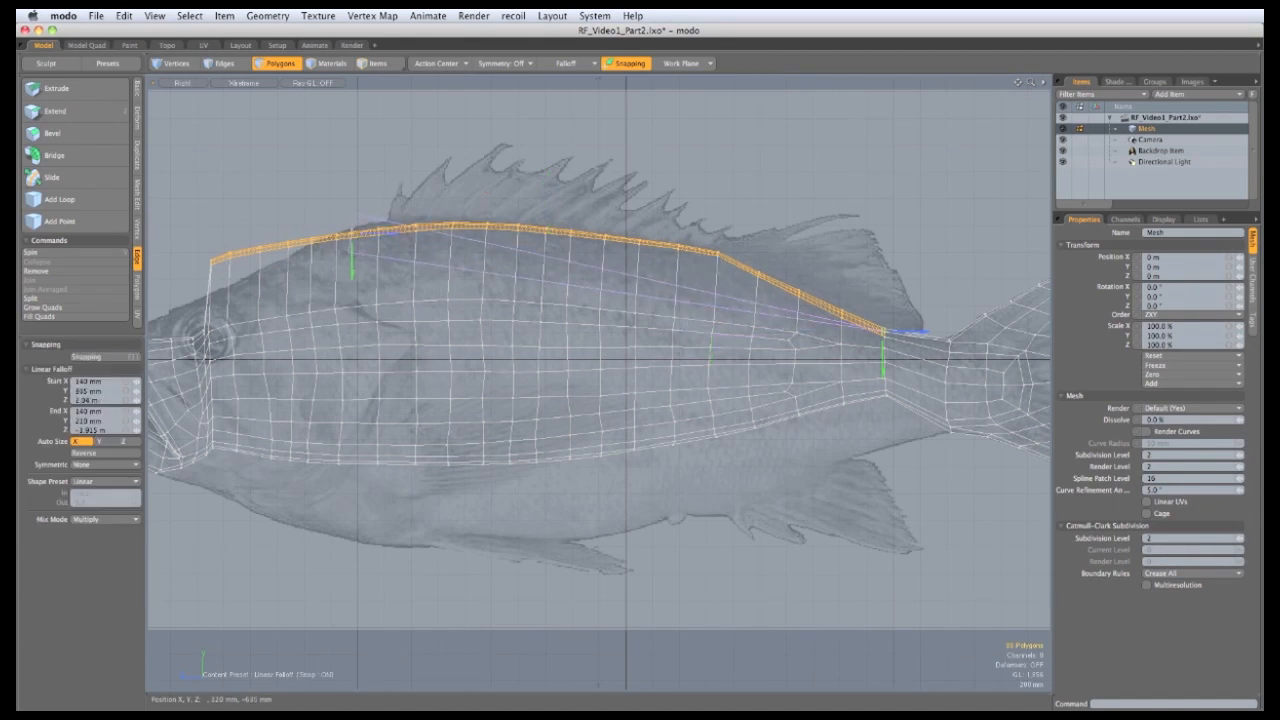
pyautogui.moveTo(884, 332); pyautogui.dragTo(523, 232)
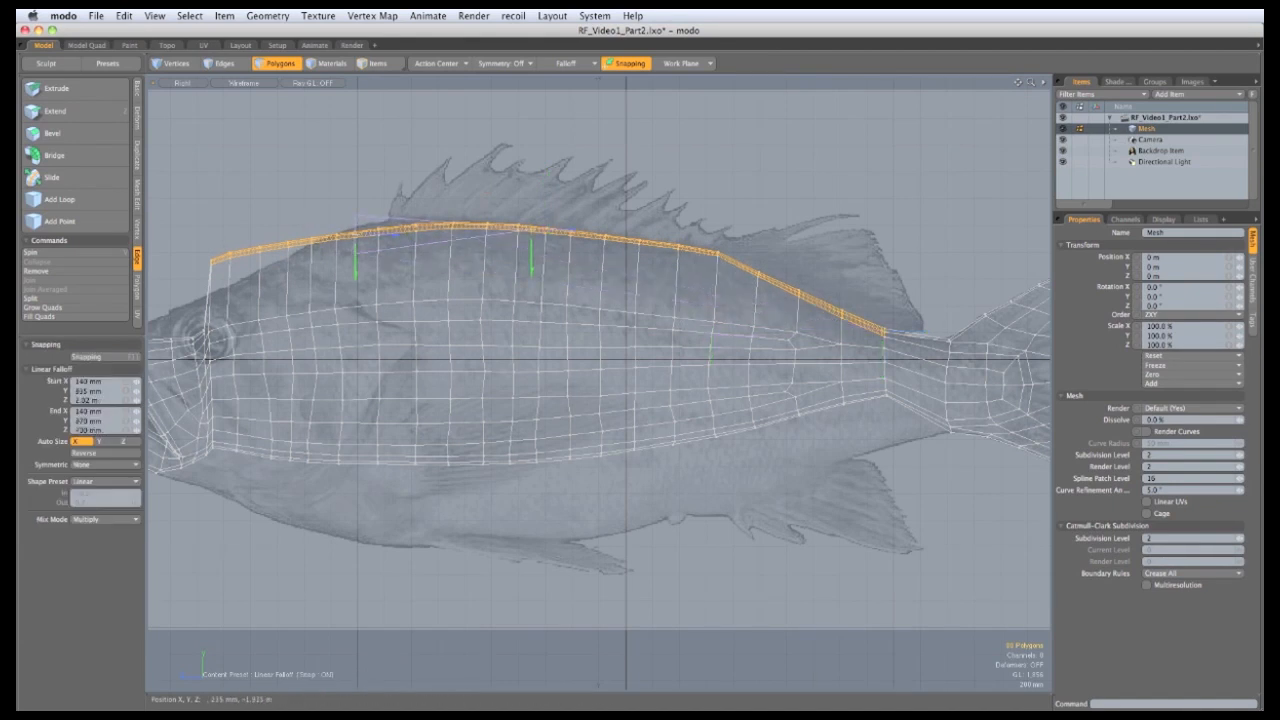
pyautogui.keyDown('alt'); pyautogui.keyDown('shift'); pyautogui.moveTo(387, 239); pyautogui.dragTo(403, 209); pyautogui.keyUp('shift'); pyautogui.keyUp('alt')
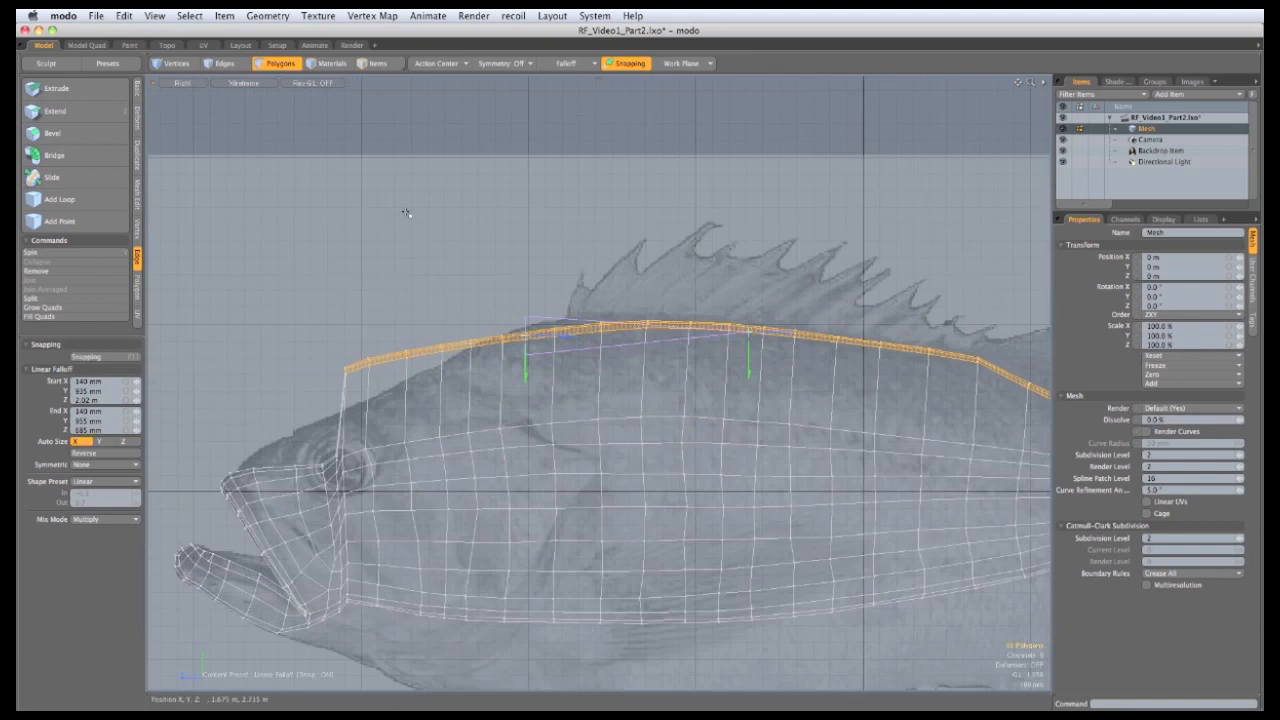
pyautogui.press('w')
pyautogui.moveTo(636, 411); pyautogui.dragTo(634, 392)
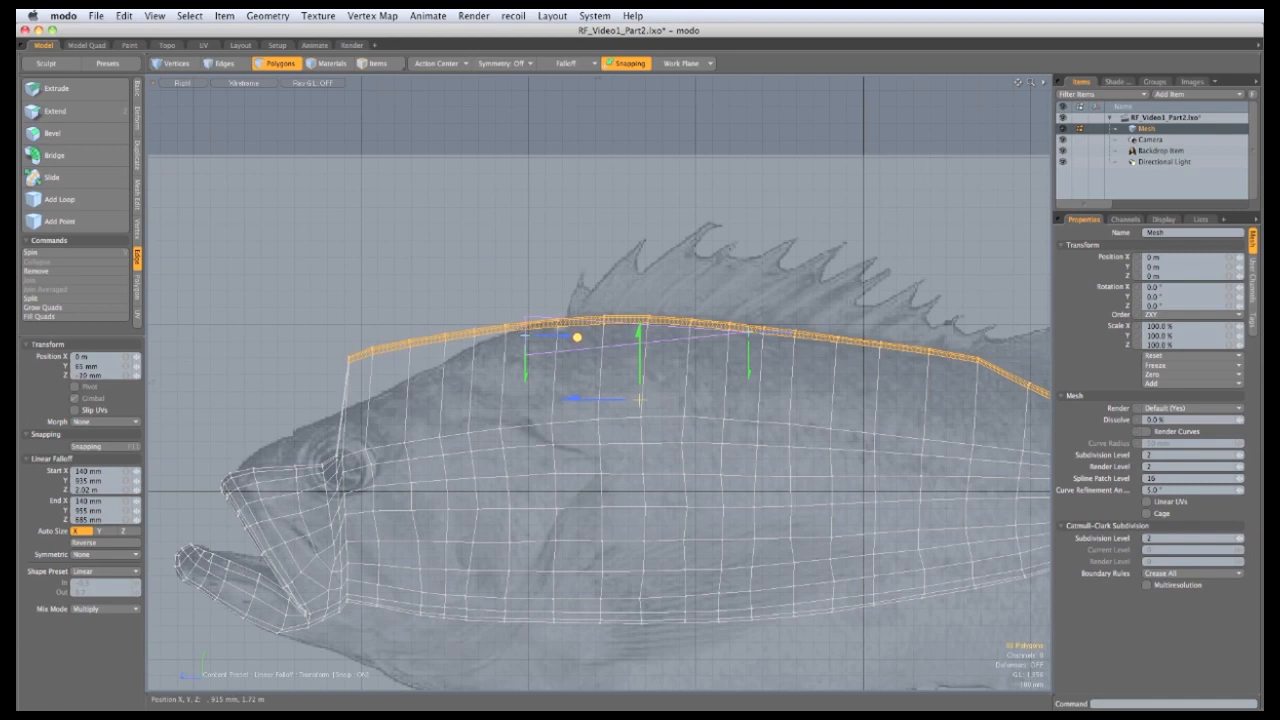
# Step: Span the linear falloff from above the eye to the dorsal fin's start, and lower the strip's front end to the backdrop's forehead outline
pyautogui.press('space')
pyautogui.moveTo(508, 331); pyautogui.dragTo(343, 357)
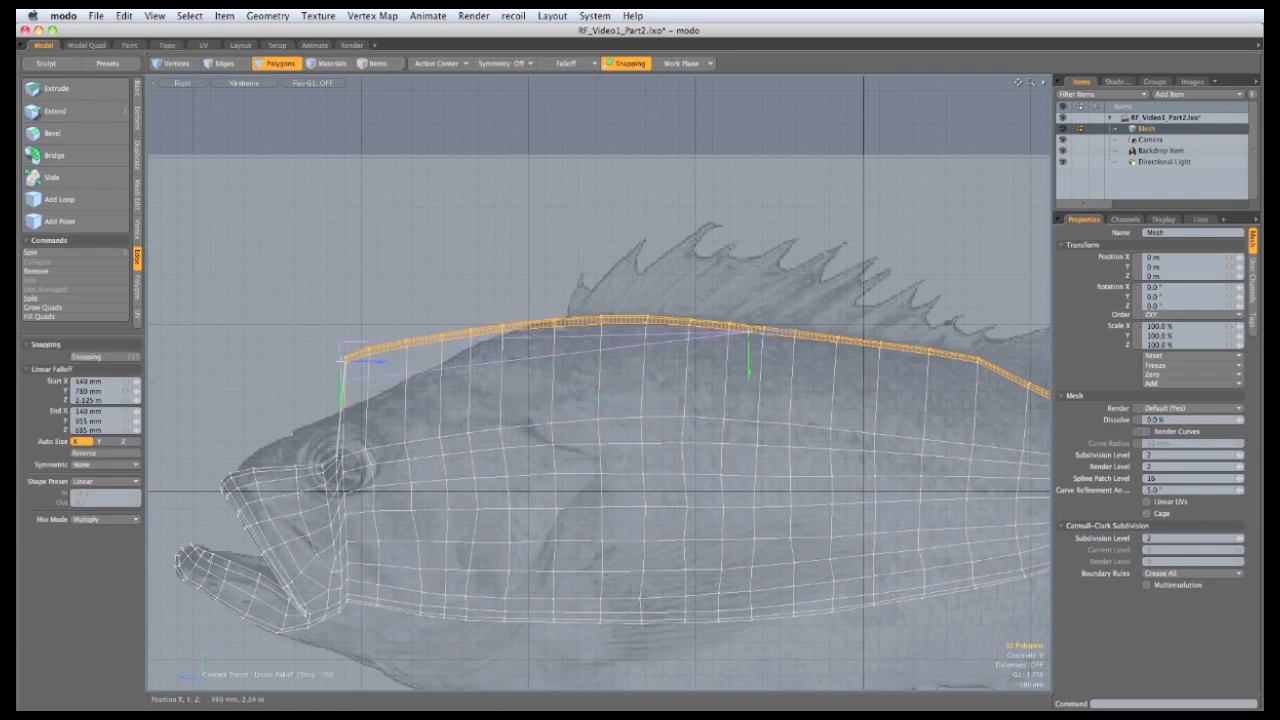
pyautogui.moveTo(746, 333); pyautogui.dragTo(543, 333)
pyautogui.press('w')
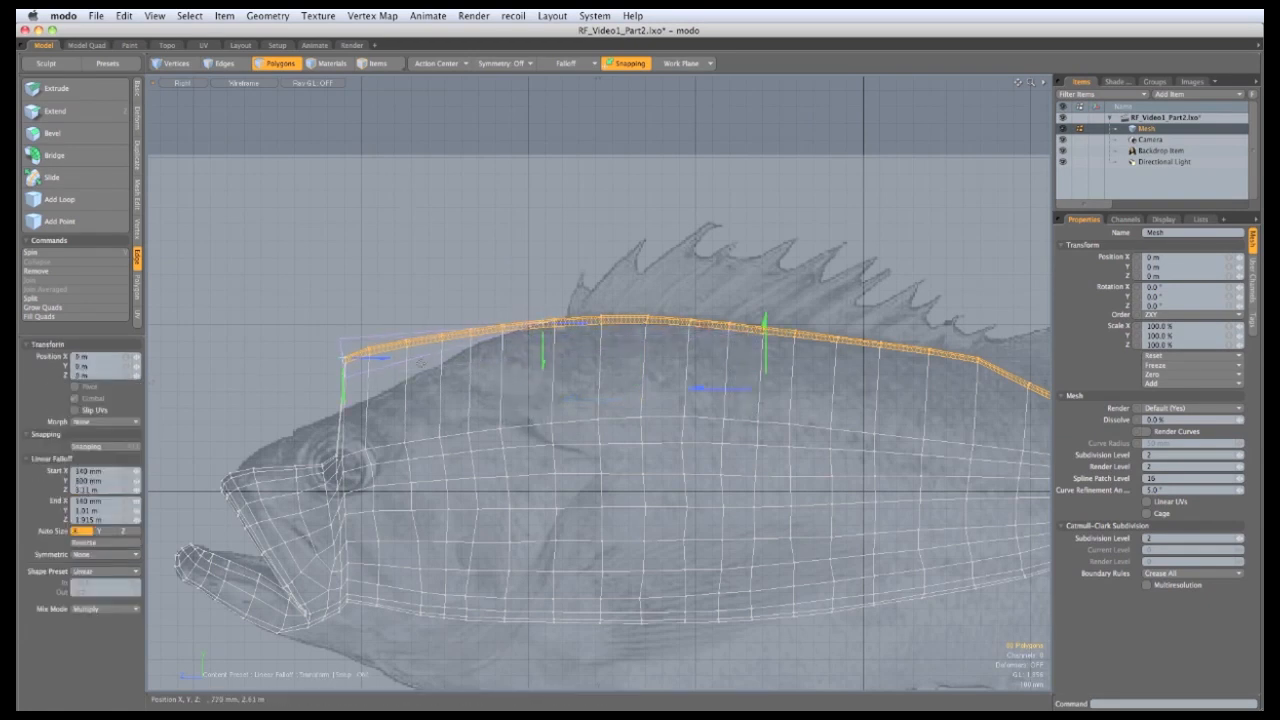
pyautogui.moveTo(420, 363); pyautogui.dragTo(415, 410)
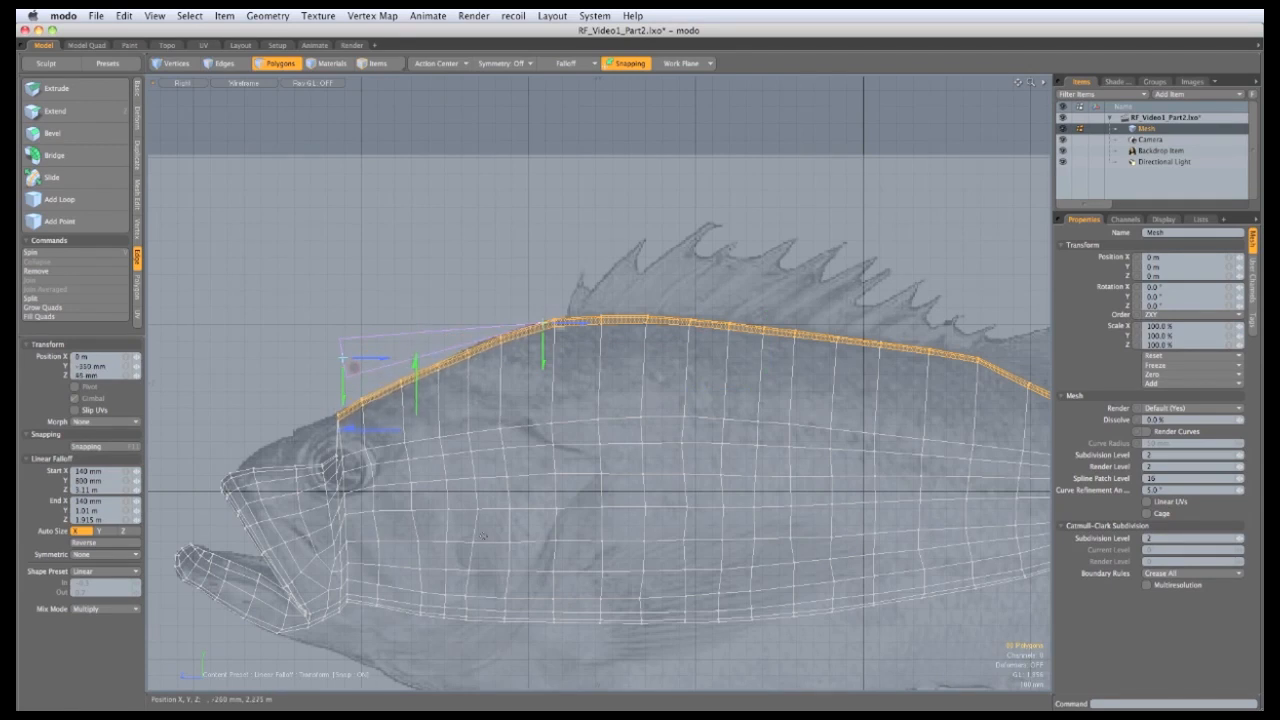
# Step: Select only the narrow polygon strip along the belly, from behind the jaw to the base of the tail
pyautogui.press('q')
pyautogui.keyDown('alt'); pyautogui.keyDown('shift'); pyautogui.moveTo(557, 500); pyautogui.dragTo(444, 354); pyautogui.keyUp('shift'); pyautogui.keyUp('alt')
pyautogui.scroll(-1, 444, 358)
pyautogui.scroll(-1, 379, 486)
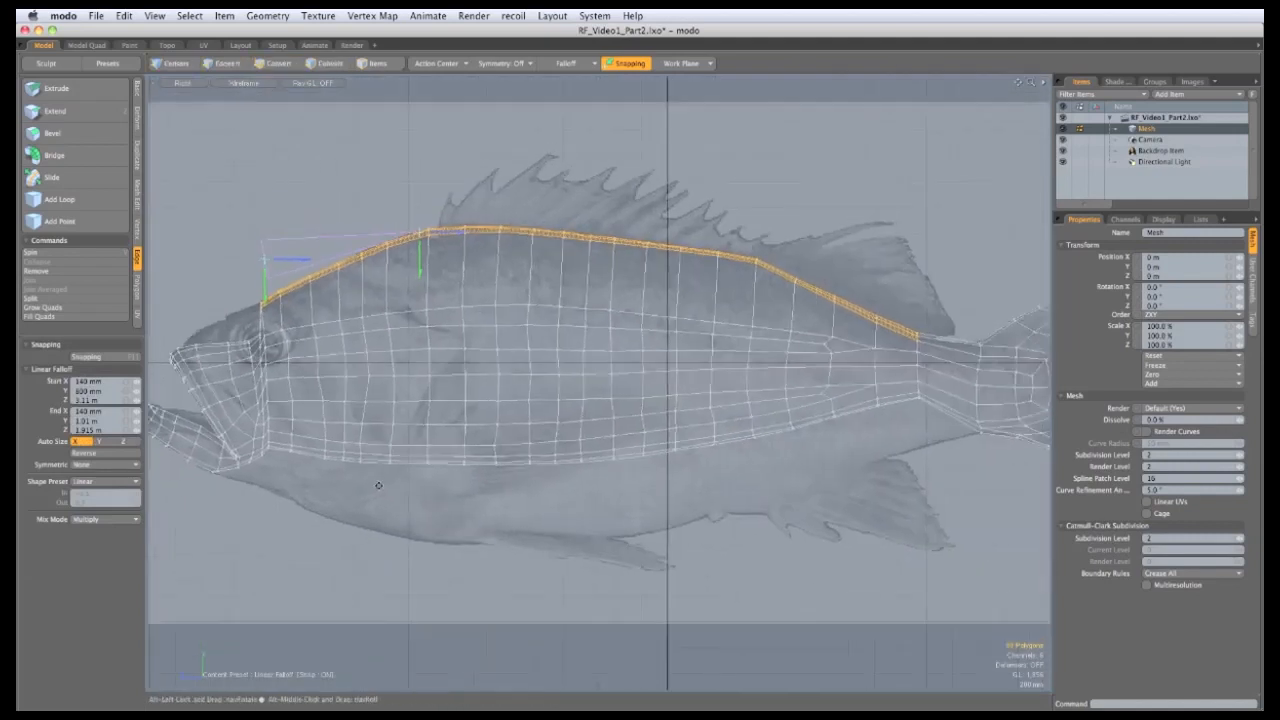
pyautogui.keyDown('alt'); pyautogui.keyDown('shift'); pyautogui.moveTo(379, 486); pyautogui.dragTo(368, 479); pyautogui.keyUp('shift'); pyautogui.keyUp('alt')
pyautogui.moveTo(921, 391)
pyautogui.mouseDown(button='right')
pyautogui.moveTo(769, 484)
pyautogui.moveTo(493, 510)
pyautogui.moveTo(256, 467)
pyautogui.moveTo(352, 443)
pyautogui.mouseUp(button='right')
pyautogui.moveTo(434, 446); pyautogui.dragTo(581, 438, button='right')
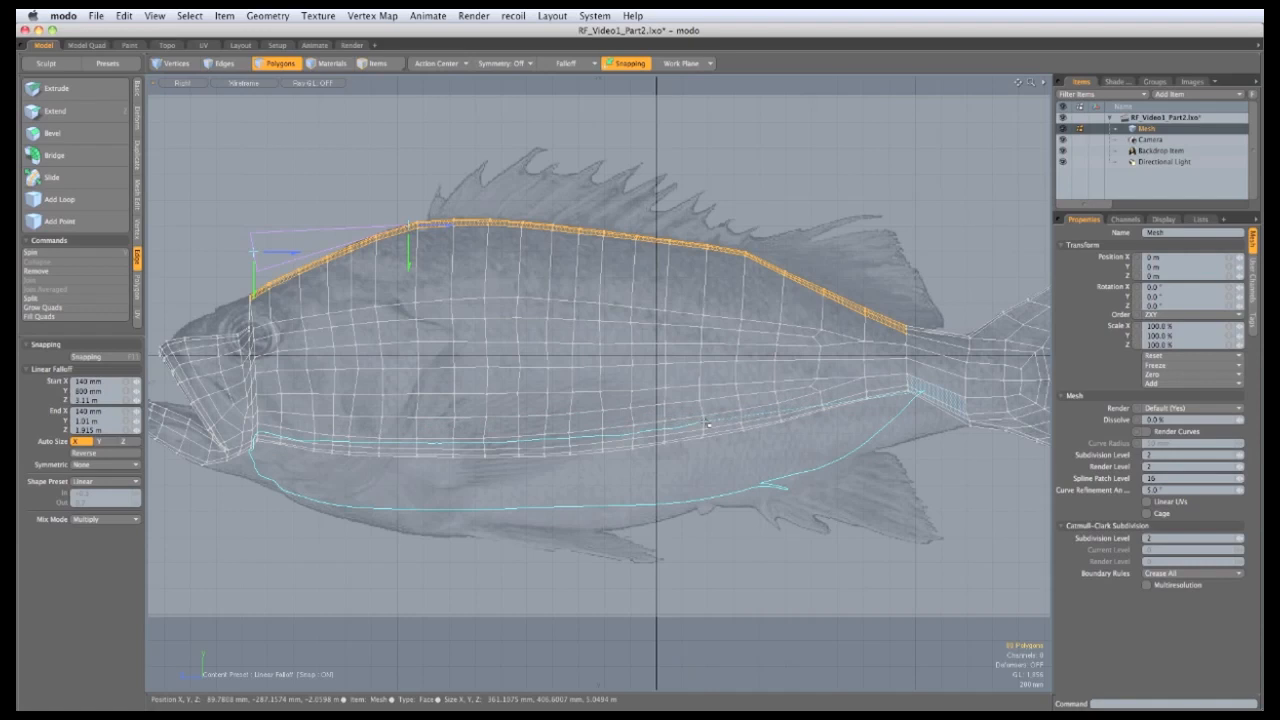
pyautogui.moveTo(908, 384); pyautogui.dragTo(918, 390, button='right')
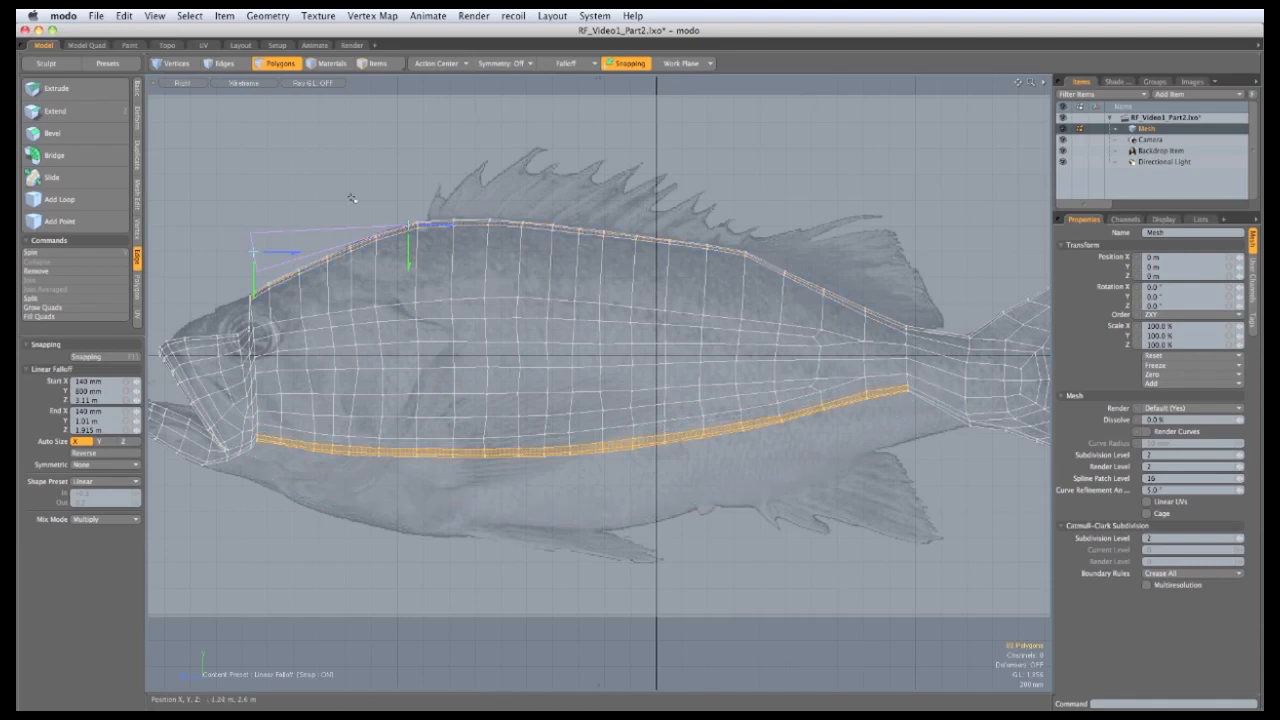
# Step: Disable the linear falloff and move the whole belly strip down to the backdrop's lowest belly outline
pyautogui.moveTo(411, 224); pyautogui.dragTo(785, 358)
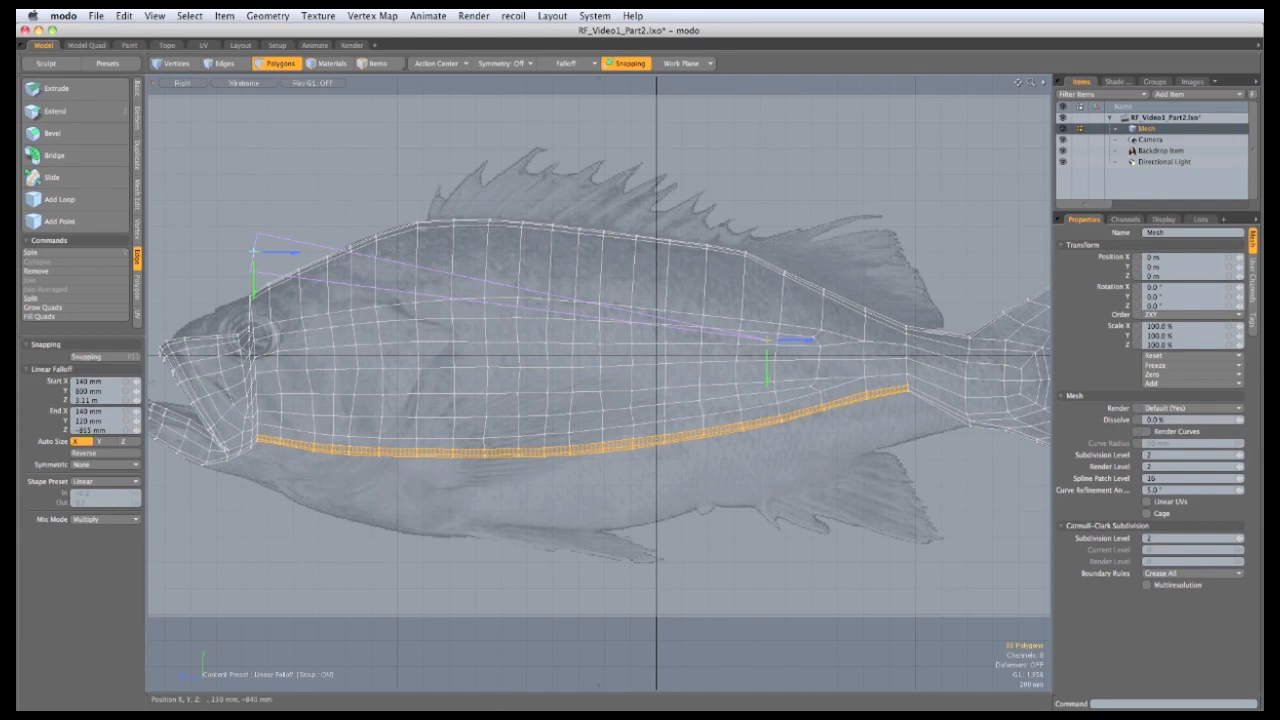
pyautogui.click(1200, 219)
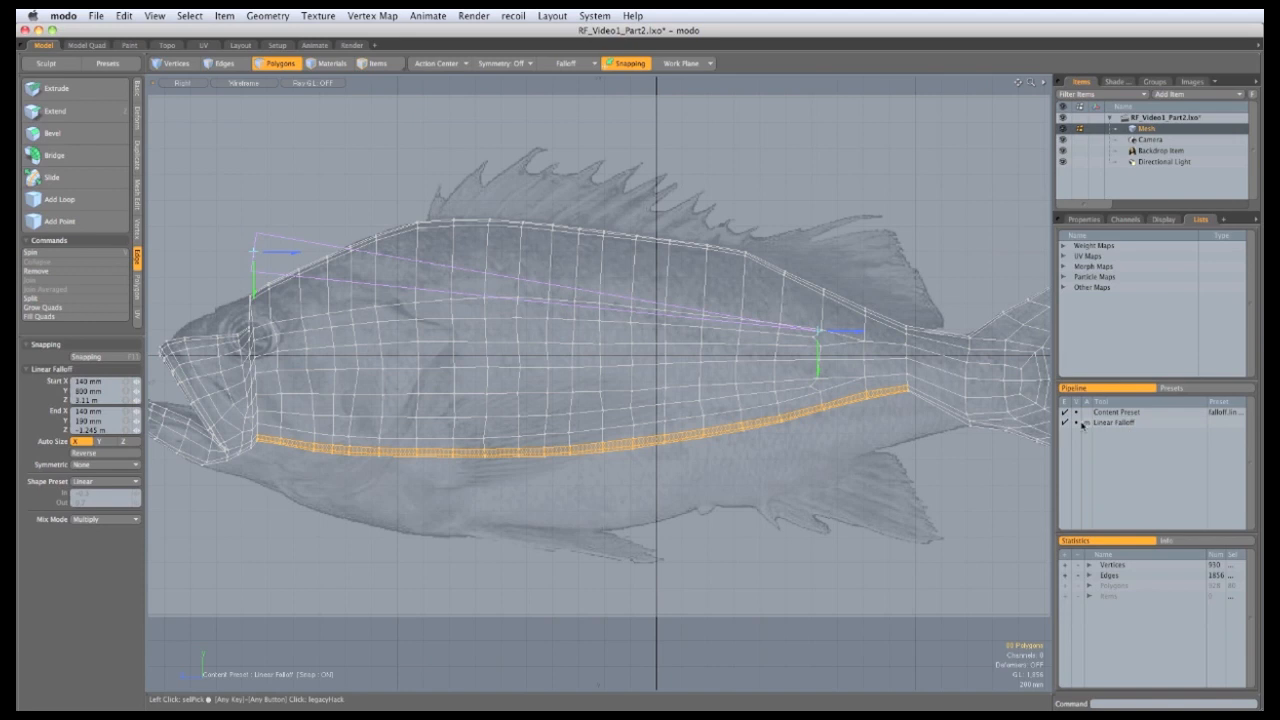
pyautogui.click(1064, 424)
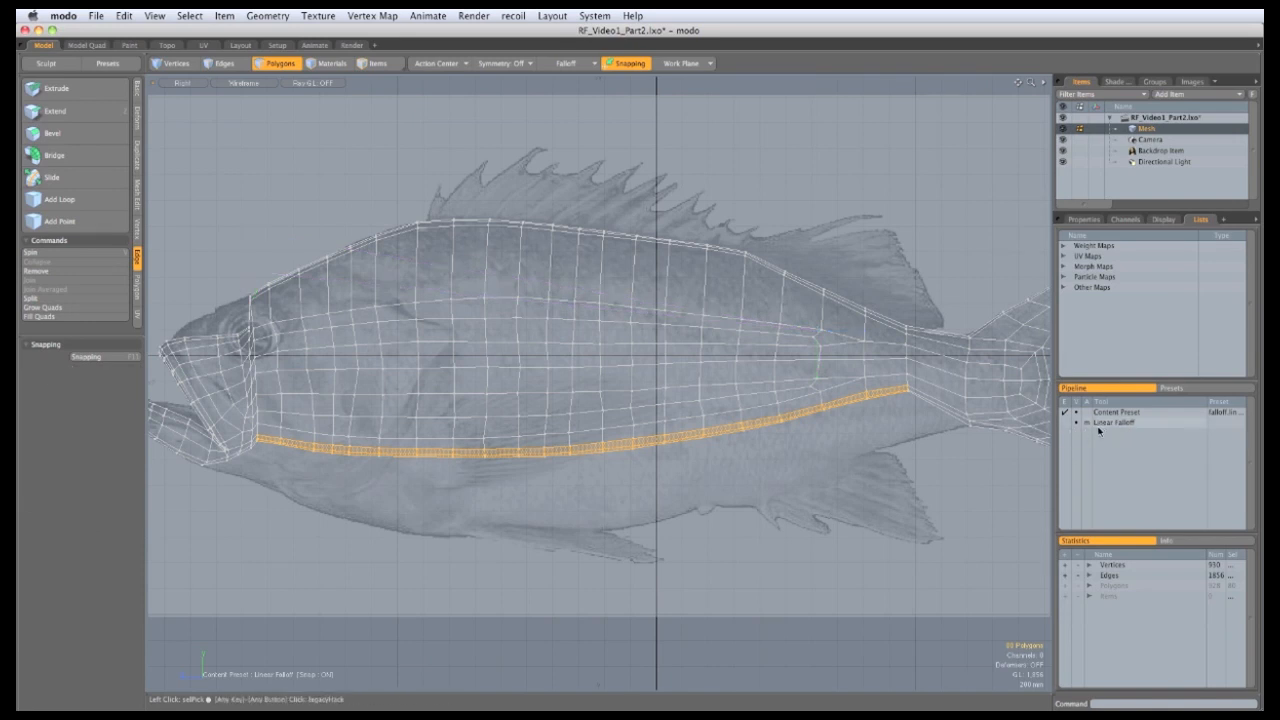
pyautogui.press('w')
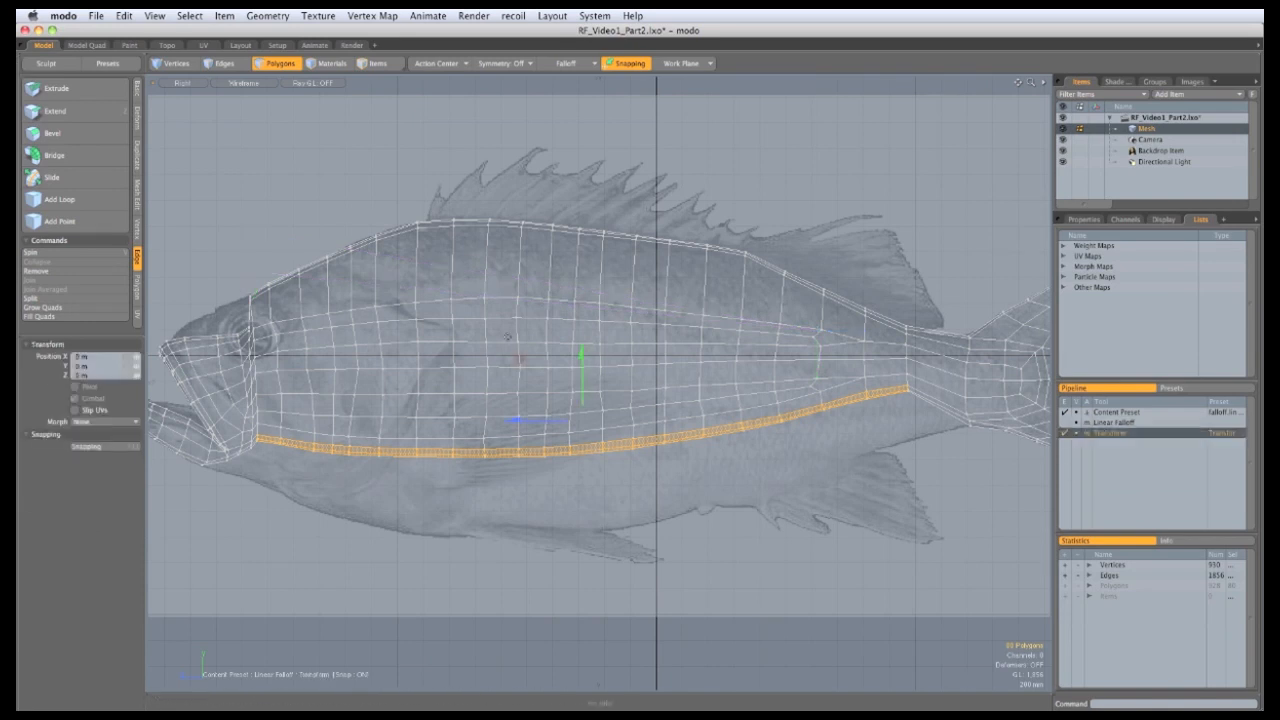
pyautogui.moveTo(516, 369); pyautogui.dragTo(520, 438)
pyautogui.press('space')
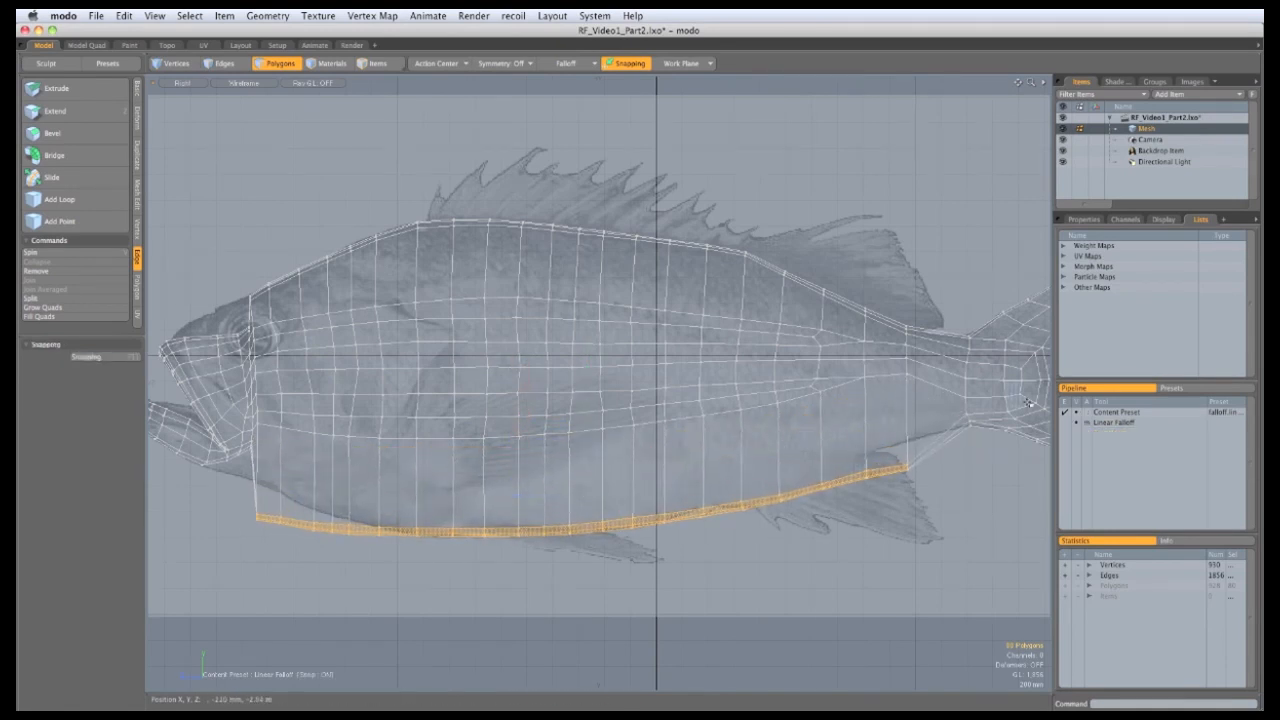
# Step: Re-enable the linear falloff, span it from the tail base to mid-belly, and raise the rear belly strip to the backdrop's outline
pyautogui.click(1065, 423)
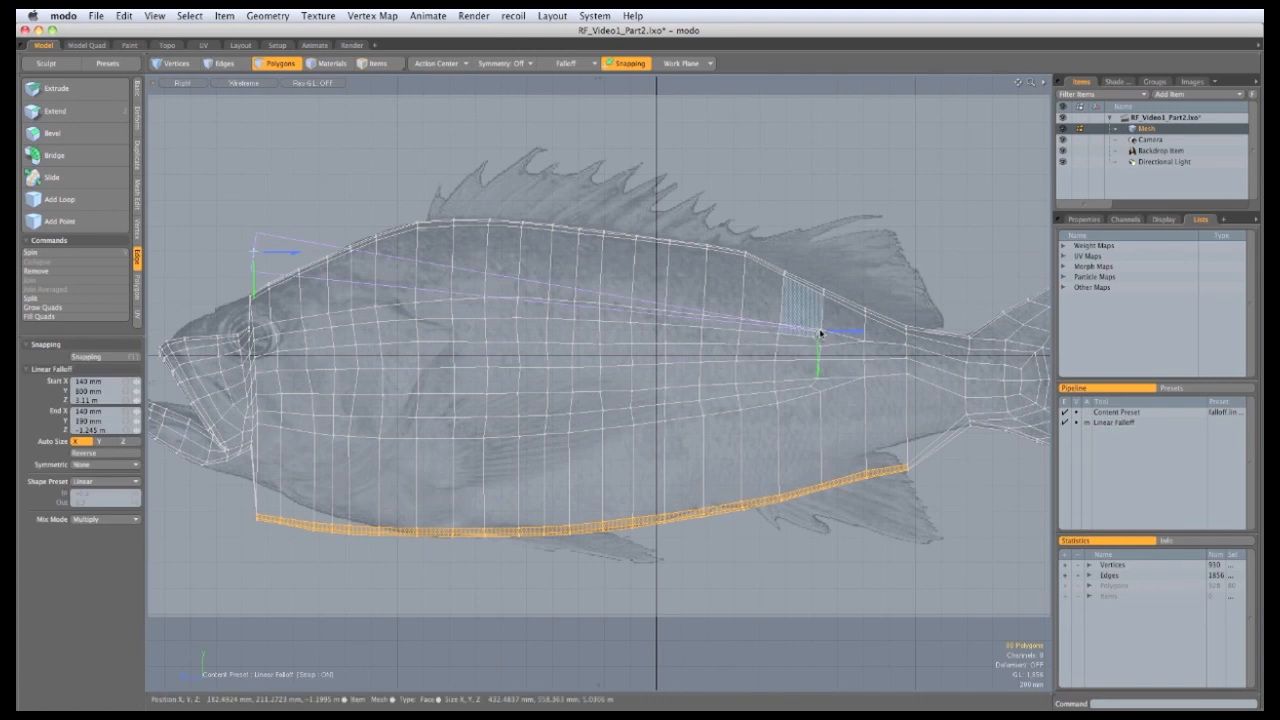
pyautogui.moveTo(818, 333); pyautogui.dragTo(638, 522)
pyautogui.moveTo(255, 251); pyautogui.dragTo(914, 440)
pyautogui.press('w')
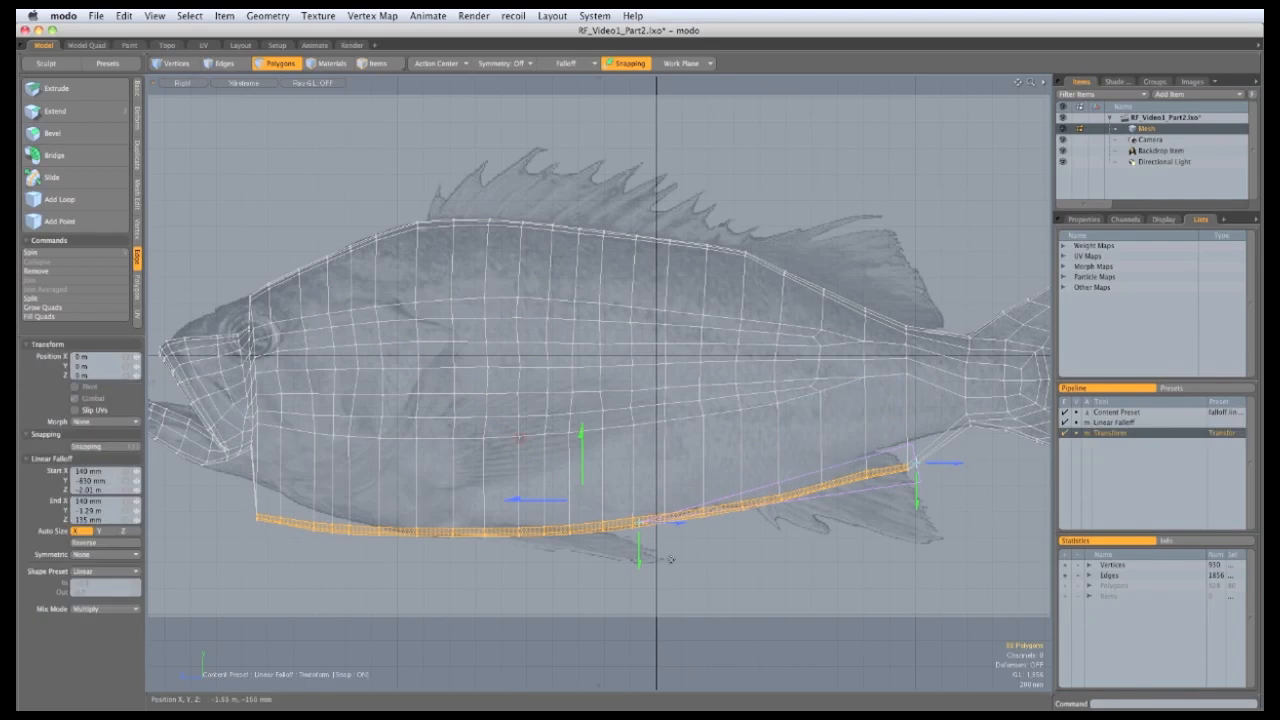
pyautogui.moveTo(520, 452); pyautogui.dragTo(506, 381)
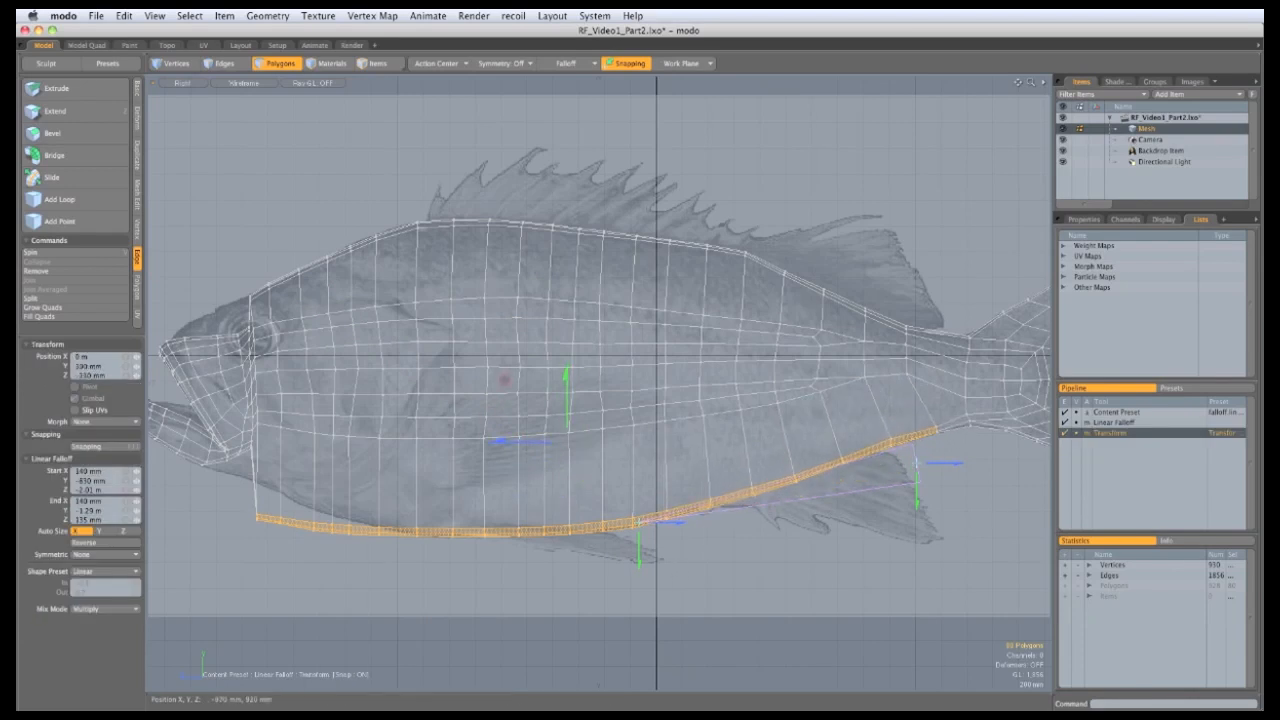
pyautogui.press('q')
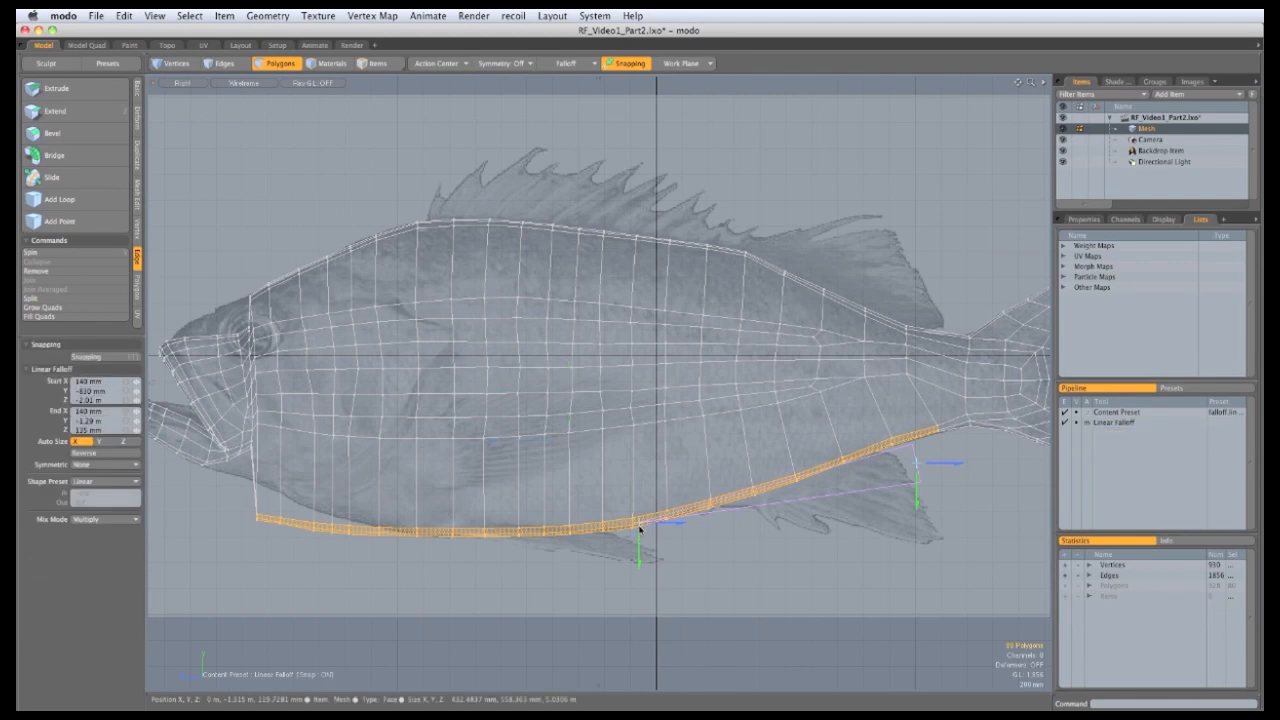
# Step: Span the linear falloff over the front belly and raise the strip's front end about 370 mm to the backdrop's throat outline
pyautogui.moveTo(639, 523); pyautogui.dragTo(450, 537)
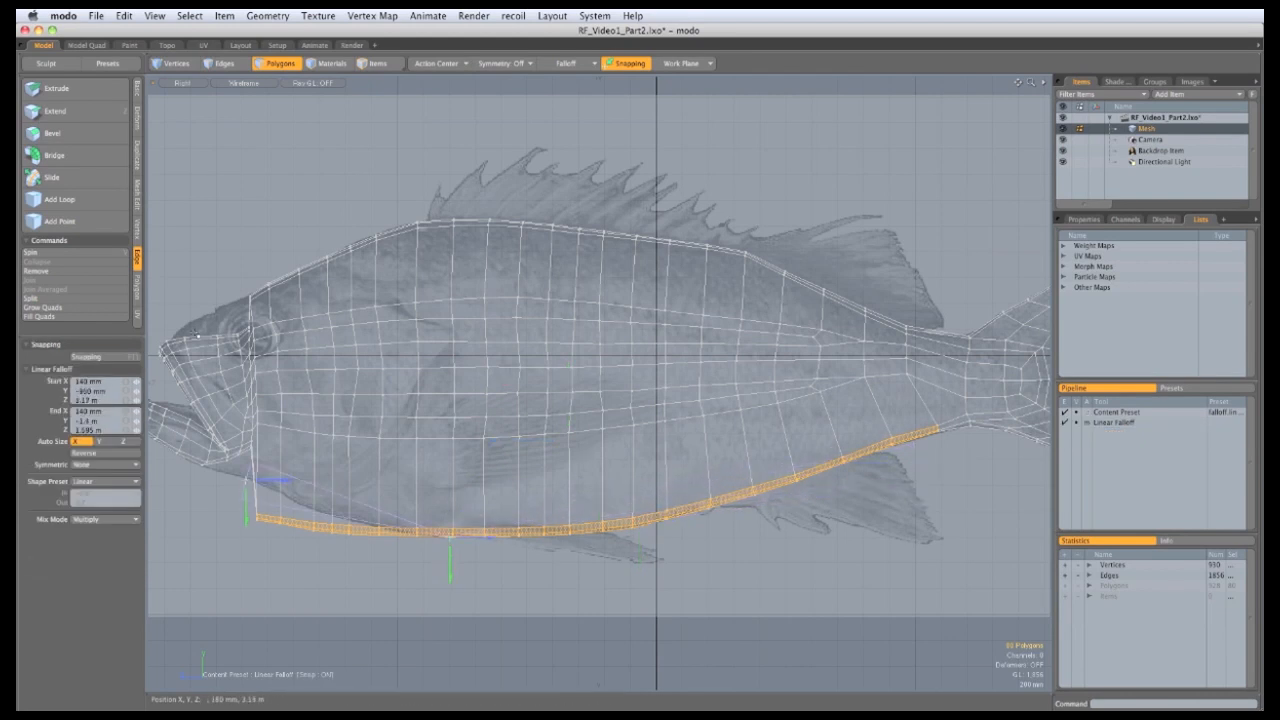
pyautogui.press('w')
pyautogui.moveTo(535, 421); pyautogui.dragTo(517, 371)
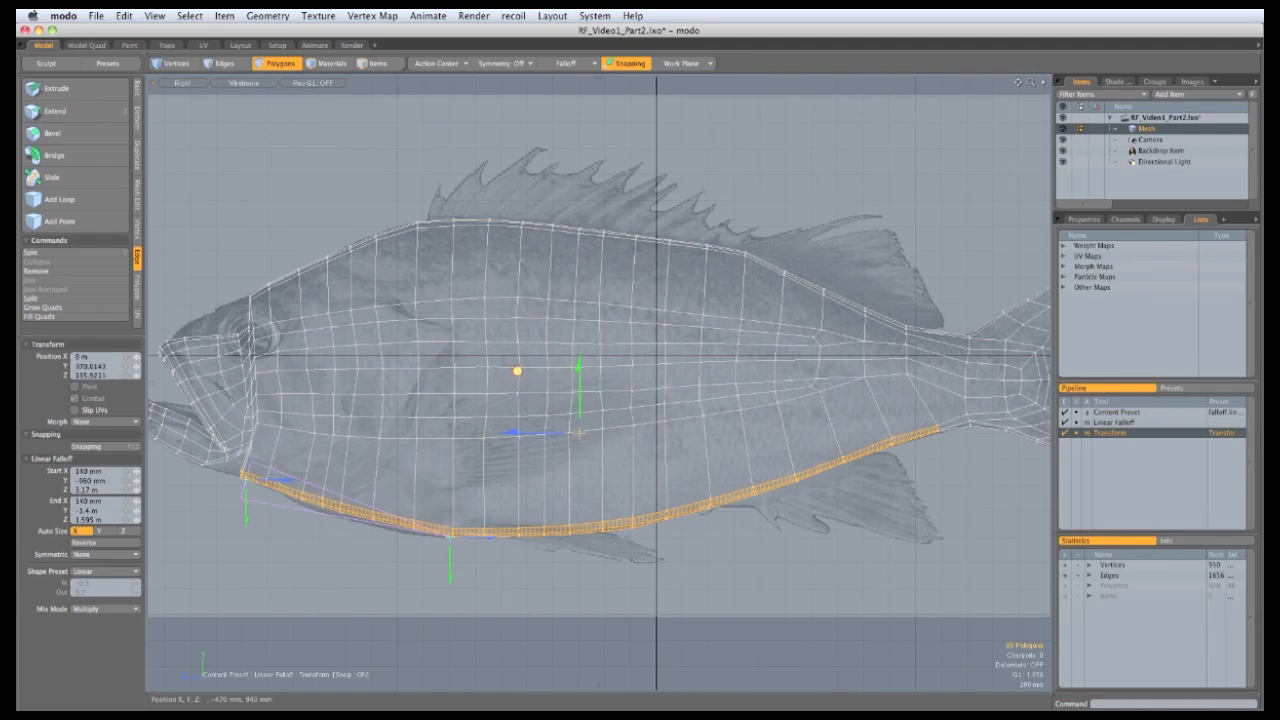
pyautogui.press('space')
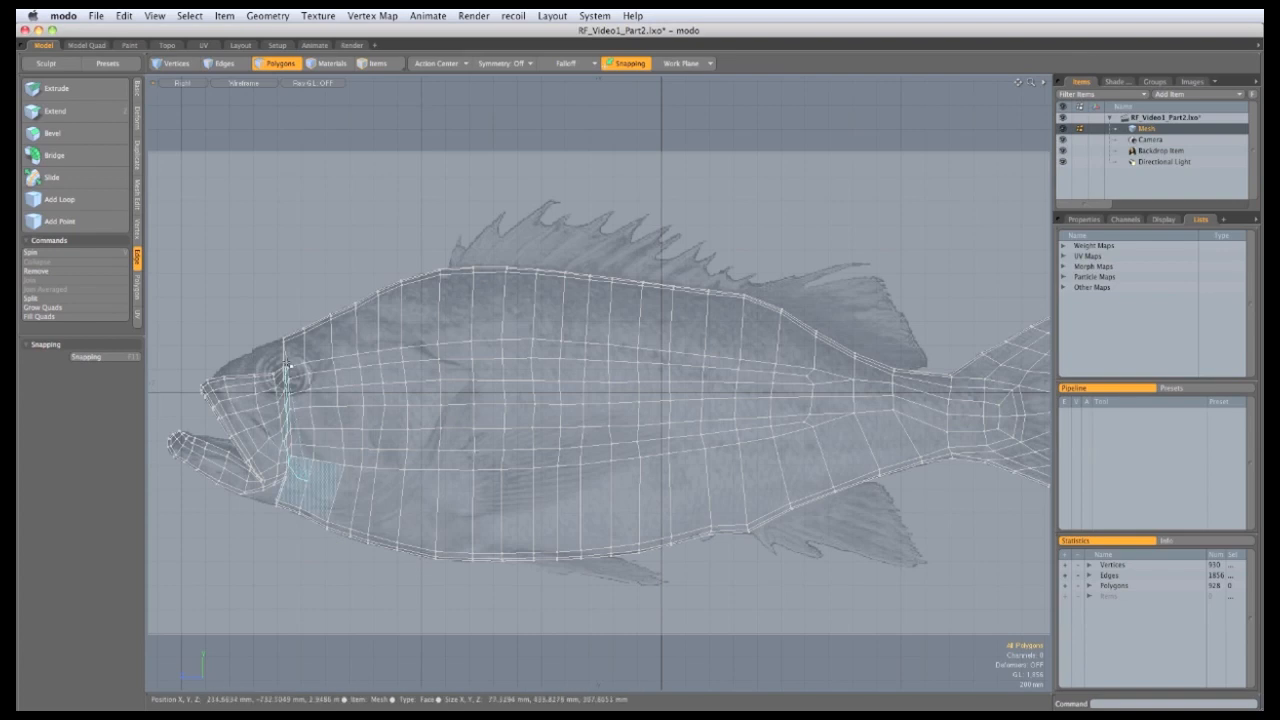
# Step: Select the polygon rows along the middle of the body's side, and shift and rotate them down to centre them between back and belly
pyautogui.moveTo(902, 385); pyautogui.dragTo(697, 482, button='right')
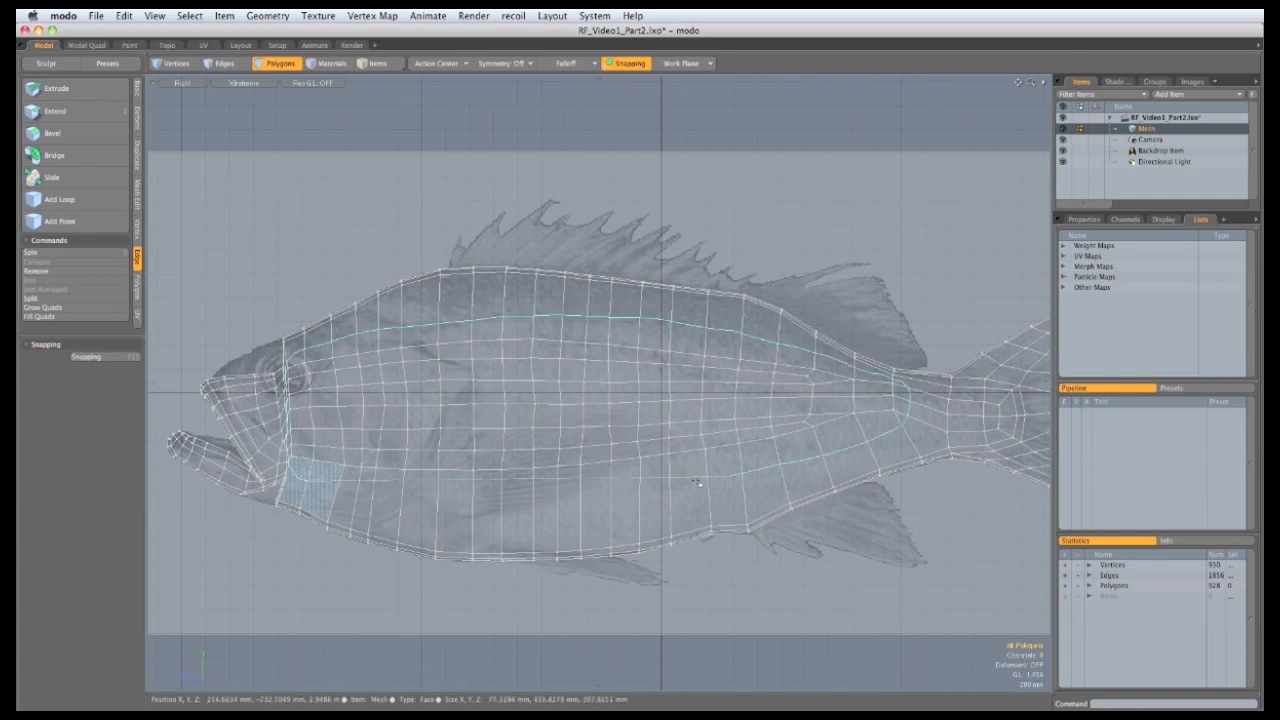
pyautogui.moveTo(306, 494); pyautogui.dragTo(286, 438, button='right')
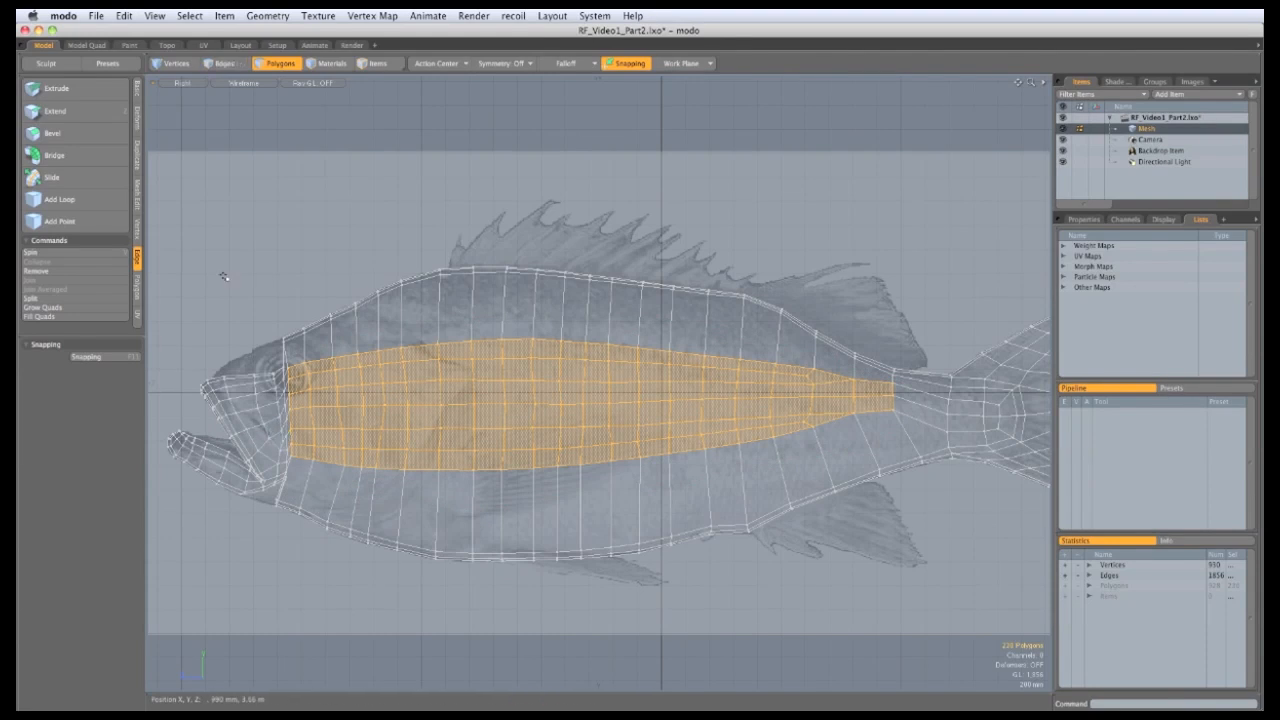
pyautogui.press('y')
pyautogui.moveTo(508, 363); pyautogui.dragTo(515, 376)
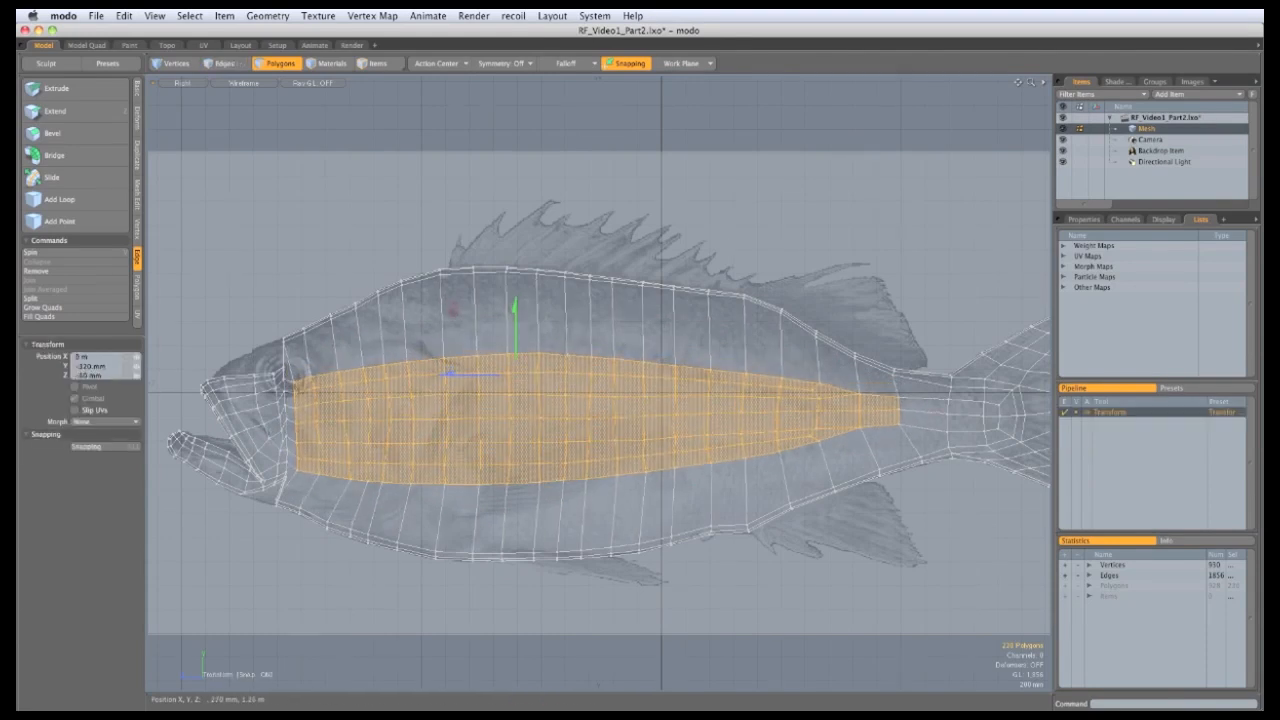
pyautogui.press('e')
pyautogui.moveTo(616, 349); pyautogui.dragTo(606, 350)
# Step: Scale the side polygons vertically so their rows spread toward the back and belly outlines, and clear the selection
pyautogui.press('w')
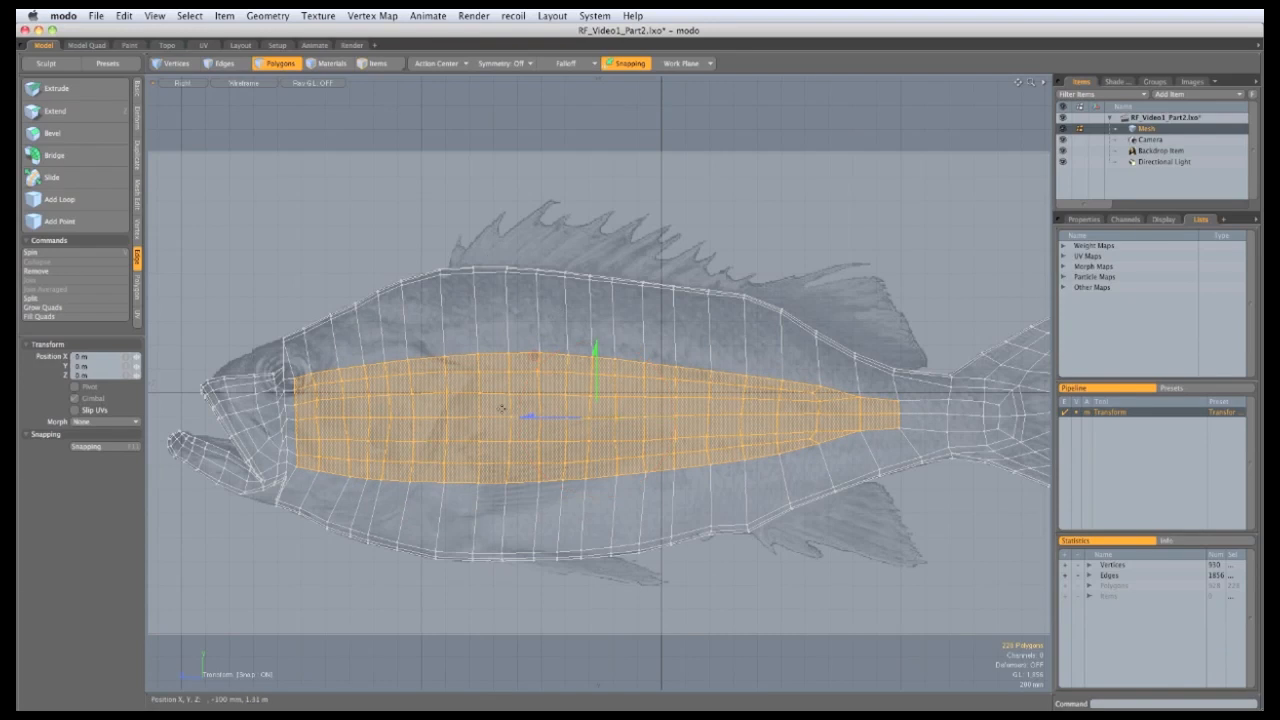
pyautogui.click(478, 442)
pyautogui.moveTo(433, 468); pyautogui.dragTo(477, 470)
pyautogui.press('r')
pyautogui.moveTo(596, 343); pyautogui.dragTo(596, 289)
pyautogui.press('e')
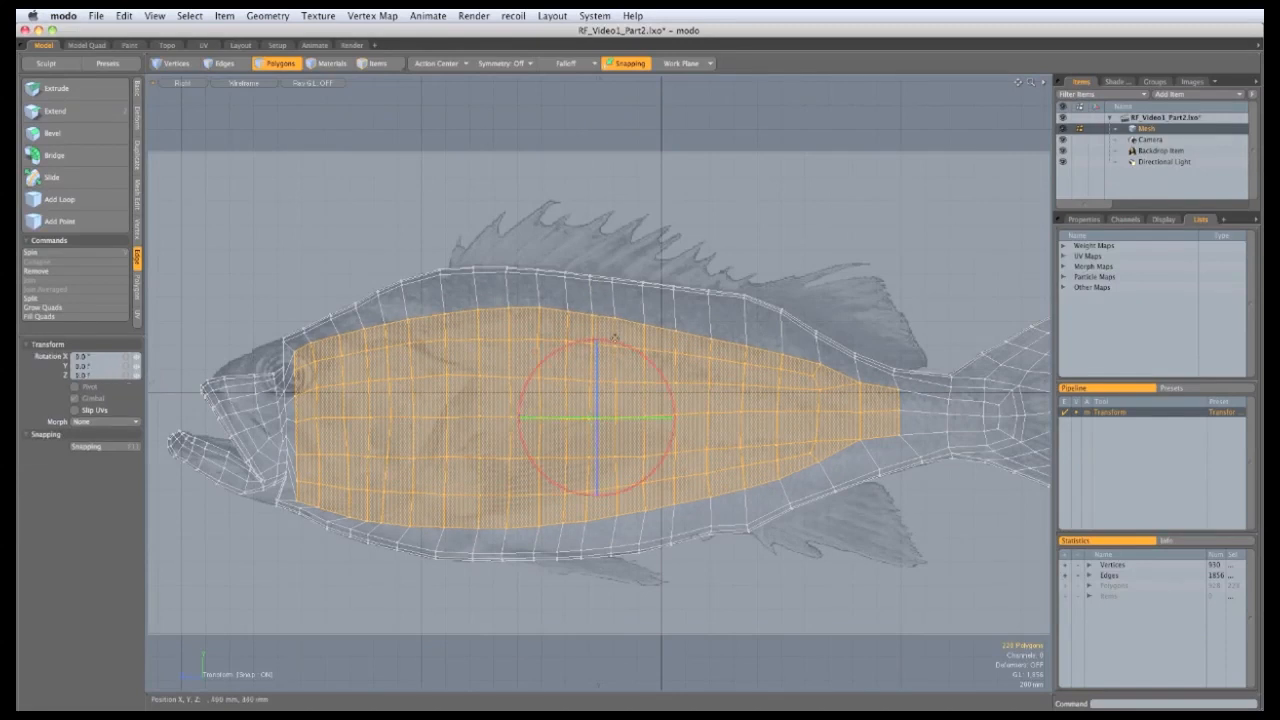
pyautogui.press('space')
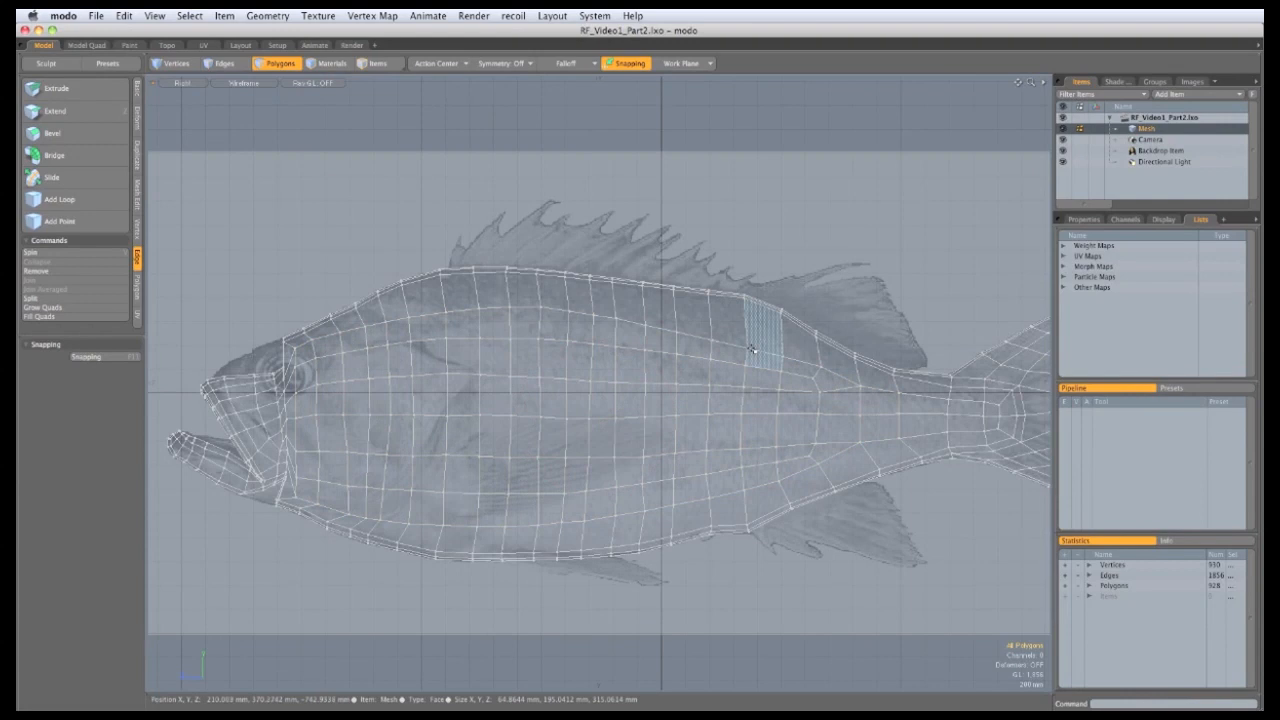
# Step: Set symmetry to X and select the edge loop running along the upper side of the body below the back
pyautogui.click(521, 65)
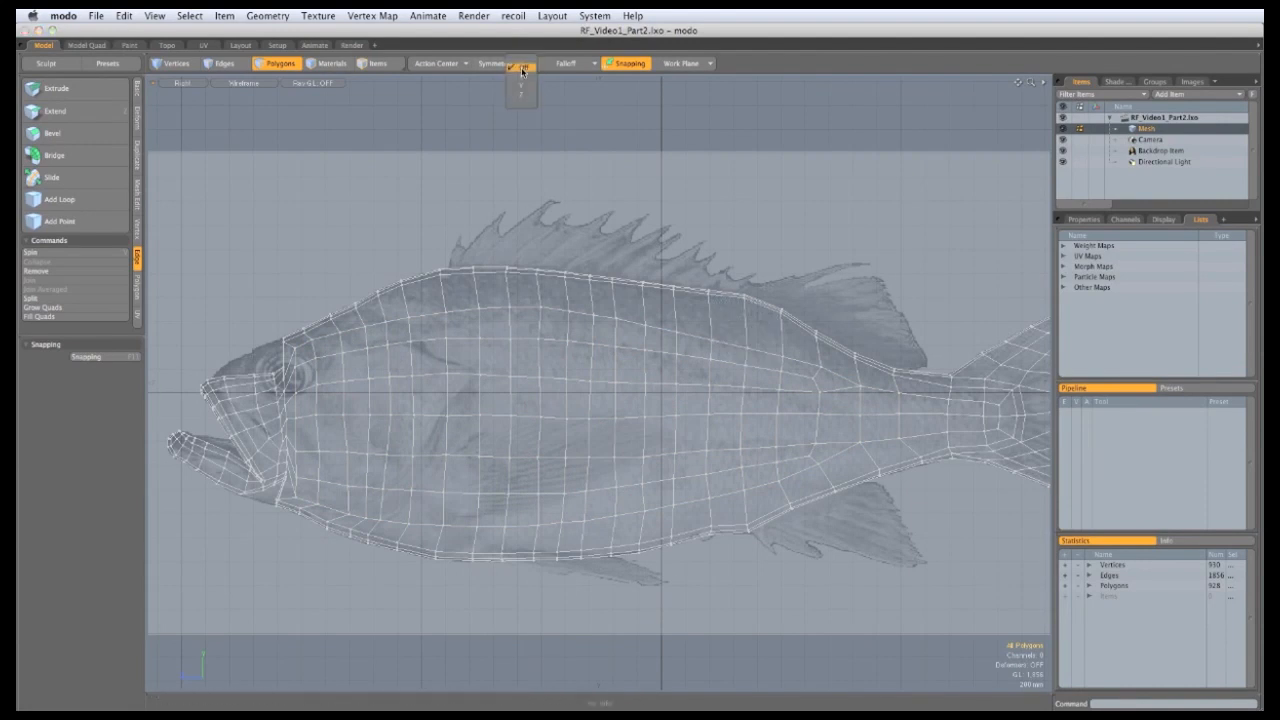
pyautogui.click(521, 78)
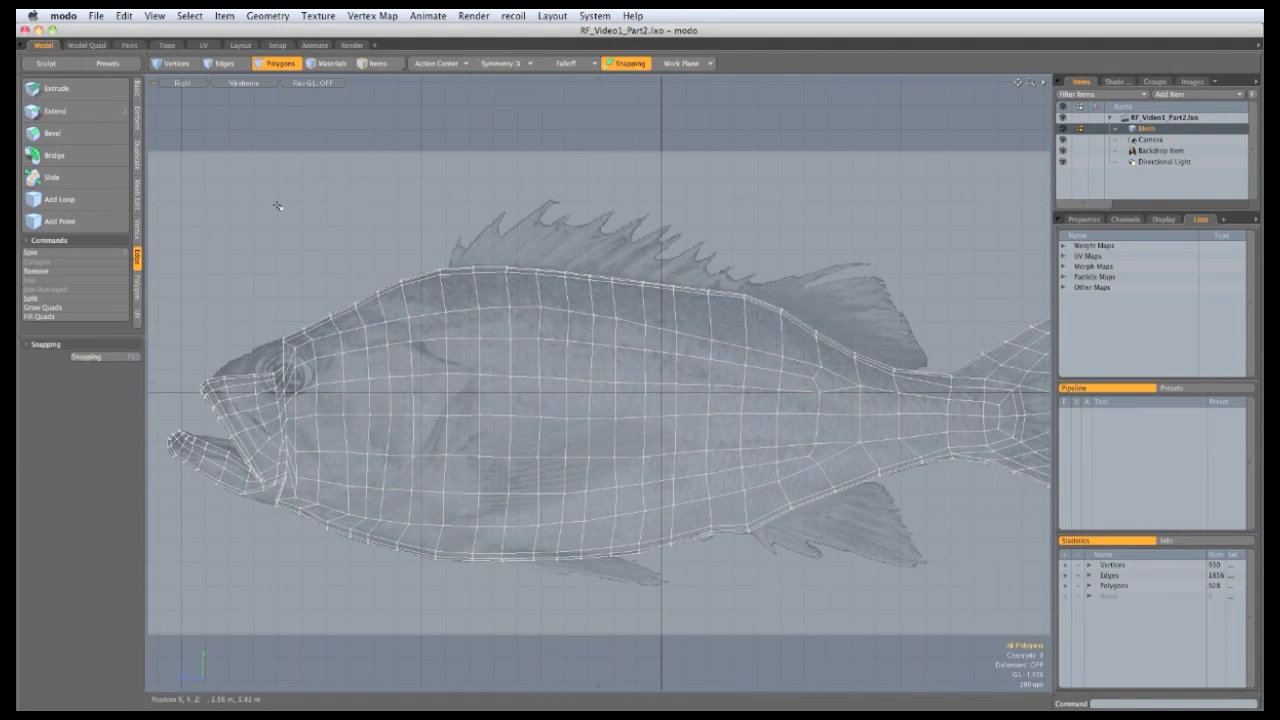
pyautogui.press('2')
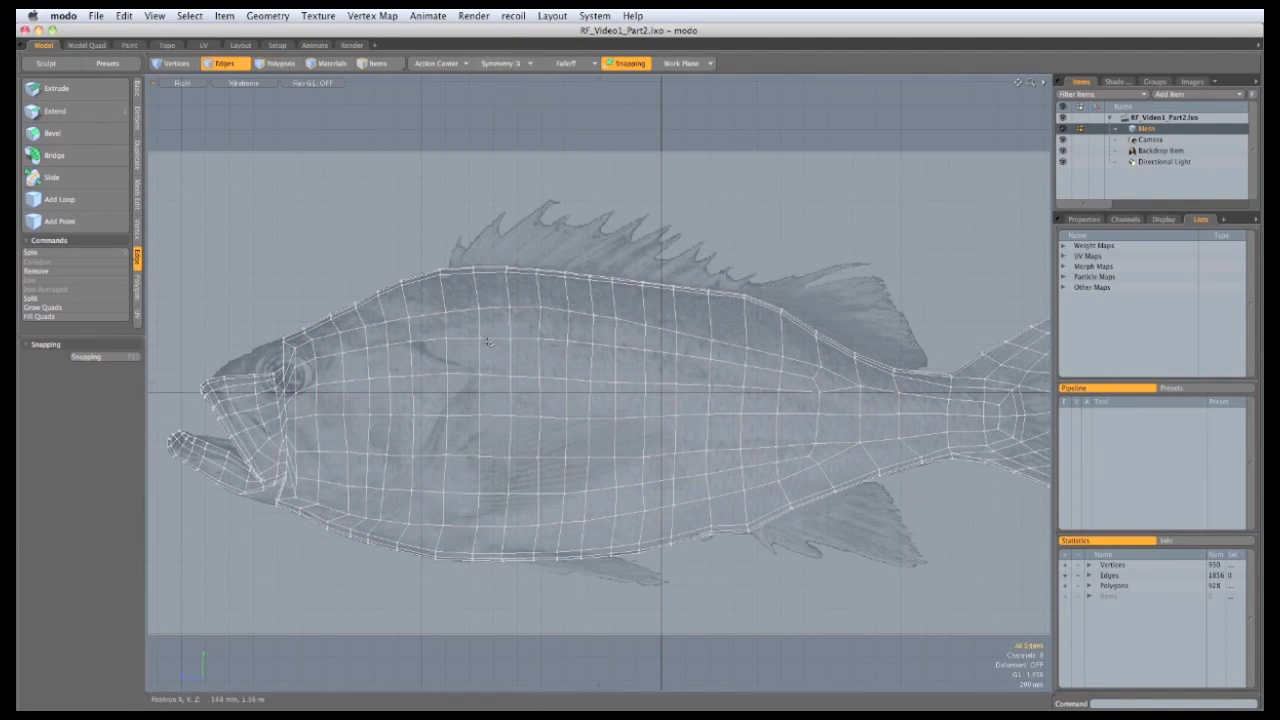
pyautogui.doubleClick(475, 316)
# Step: Add a linear falloff behind the head and slide the upper side edge loop about 35% toward the back outline
pyautogui.click(566, 63)
pyautogui.click(562, 94)
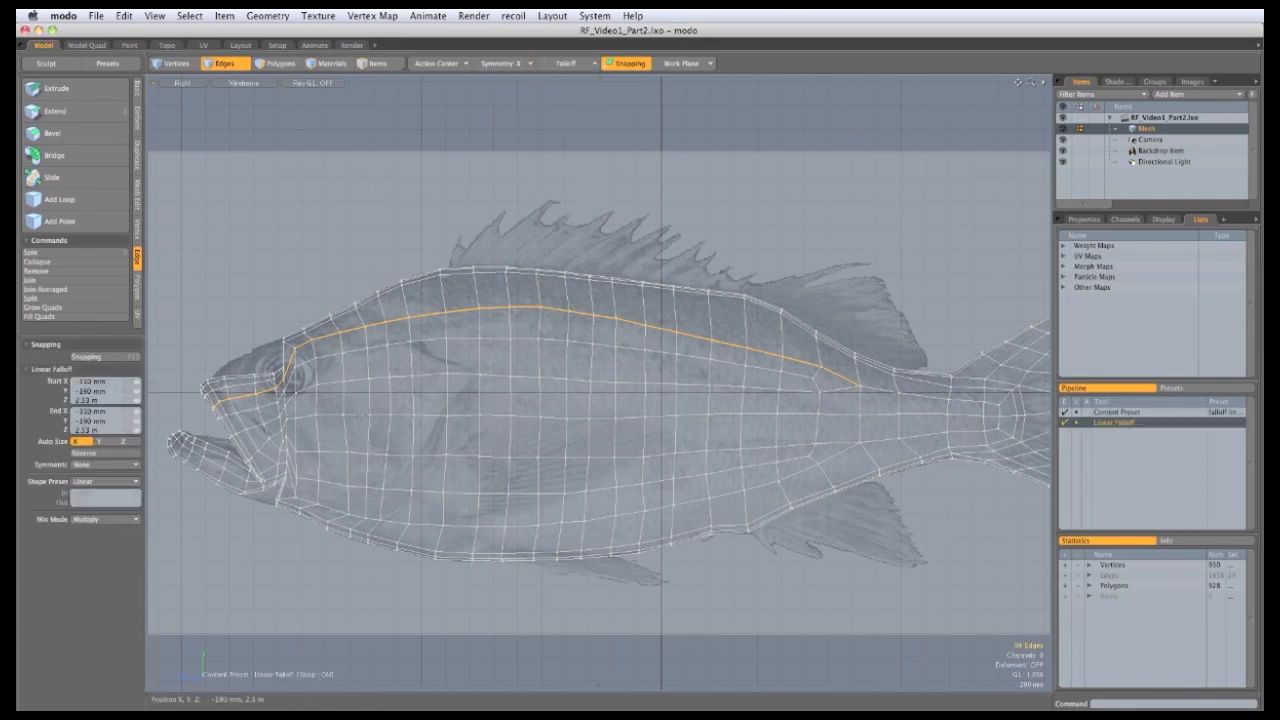
pyautogui.moveTo(362, 413); pyautogui.dragTo(393, 412)
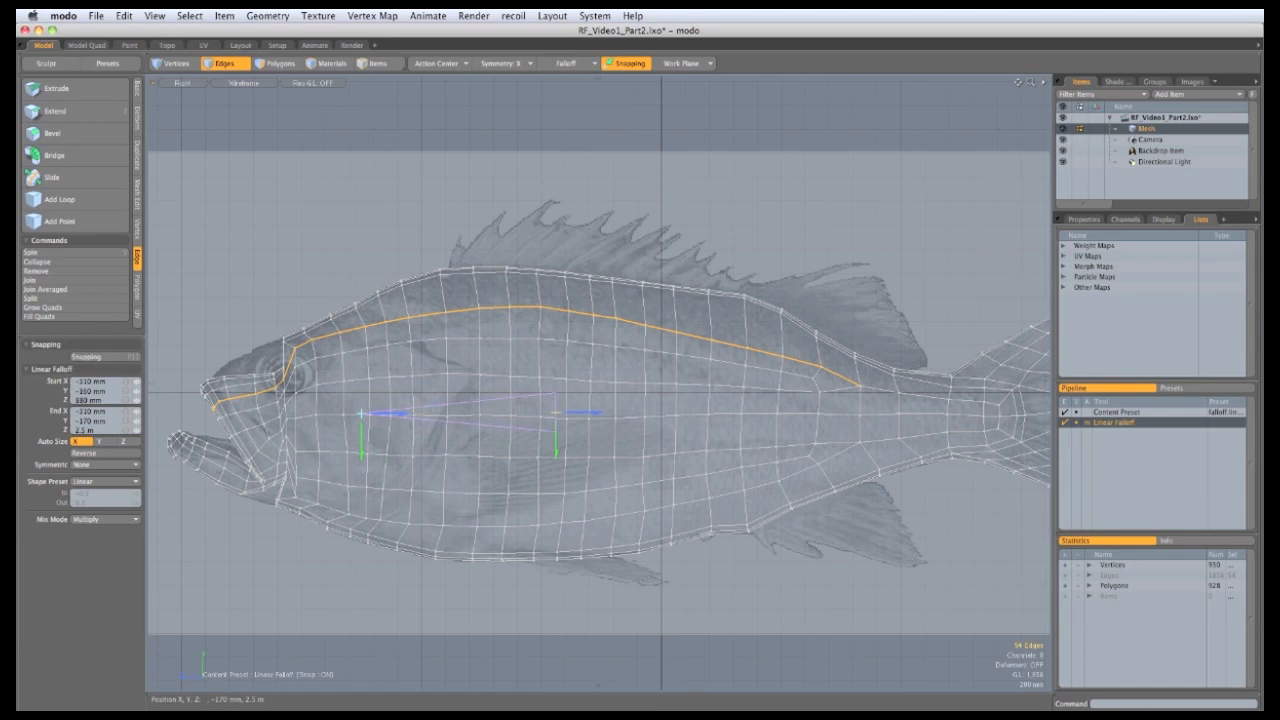
pyautogui.click(80, 177)
pyautogui.moveTo(344, 273); pyautogui.dragTo(309, 273)
pyautogui.moveTo(560, 418); pyautogui.dragTo(426, 417)
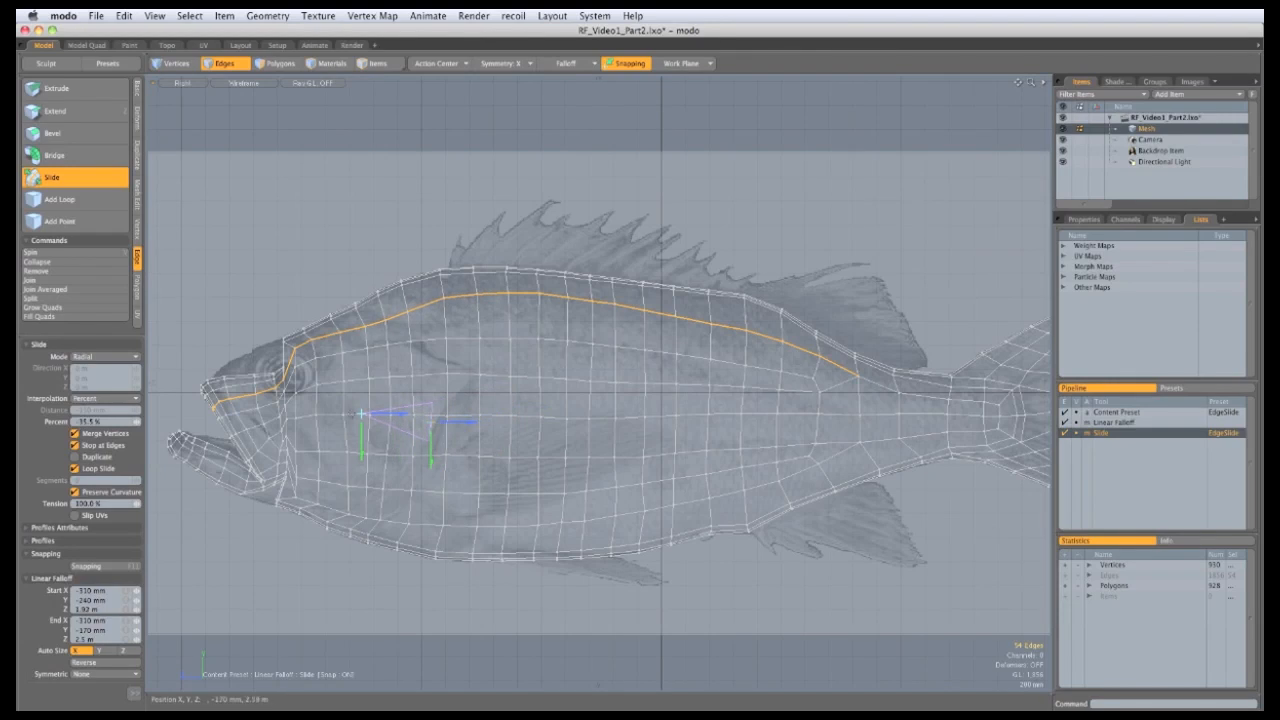
pyautogui.moveTo(355, 445); pyautogui.dragTo(312, 457)
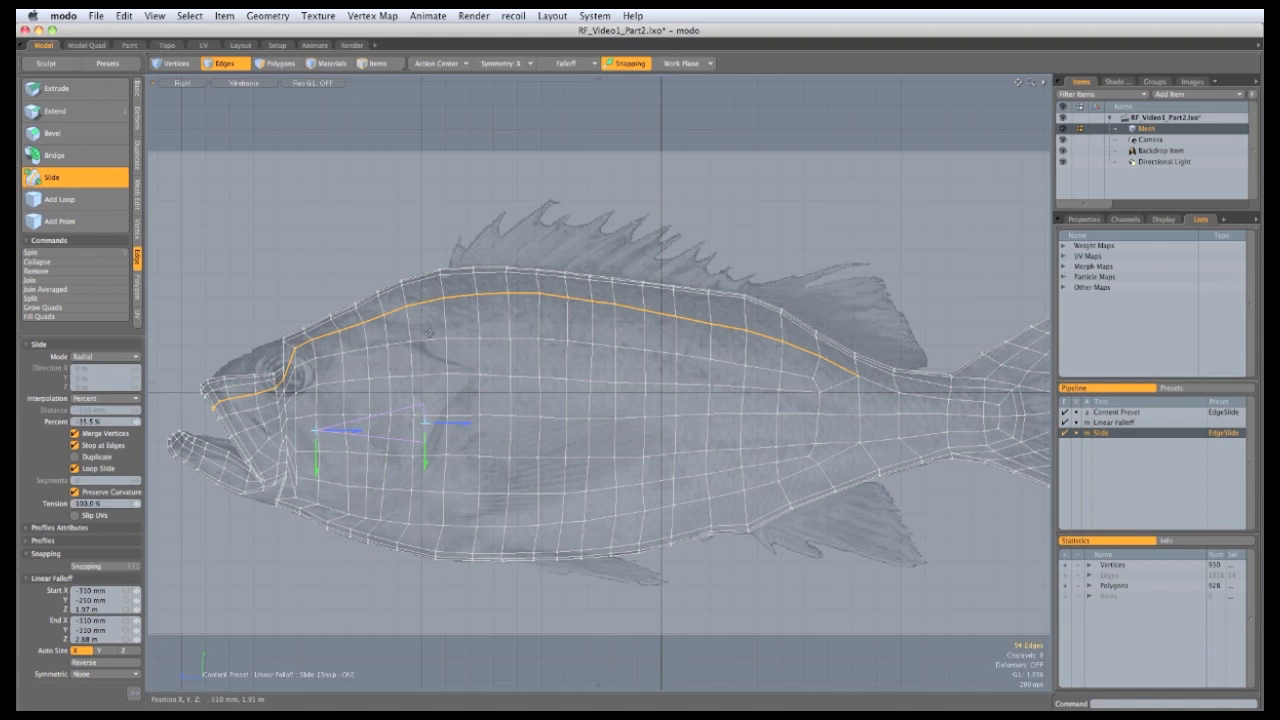
pyautogui.press('space')
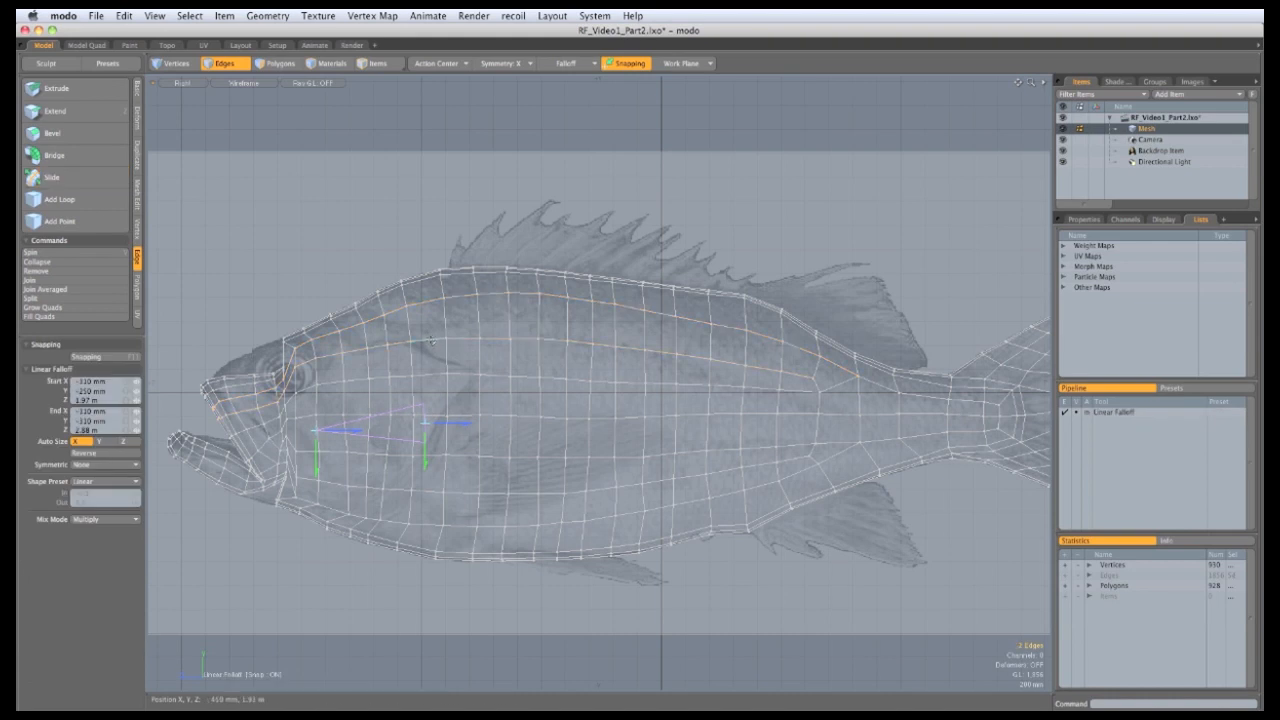
# Step: Slide the second side edge loop below the back upward about 22% and extend the linear falloff further along the body
pyautogui.doubleClick(430, 343)
pyautogui.click(87, 176)
pyautogui.moveTo(408, 341); pyautogui.dragTo(408, 329)
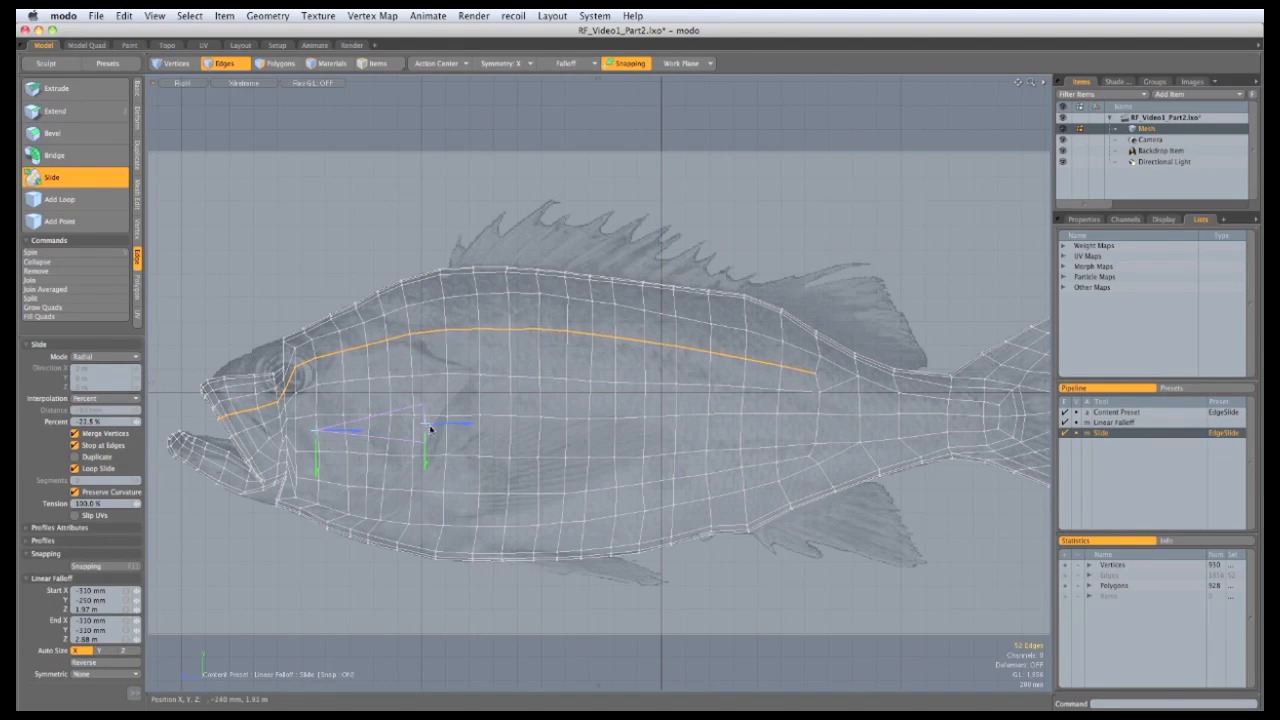
pyautogui.moveTo(433, 425); pyautogui.dragTo(500, 406)
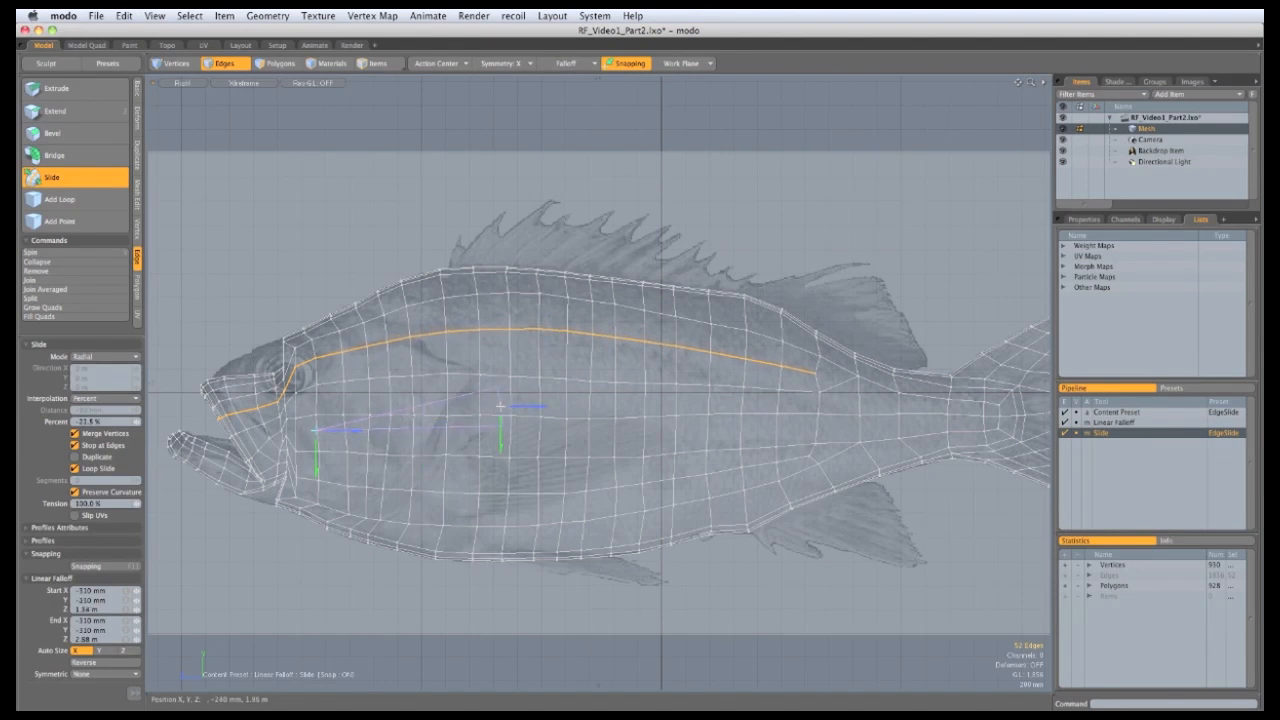
pyautogui.press('space')
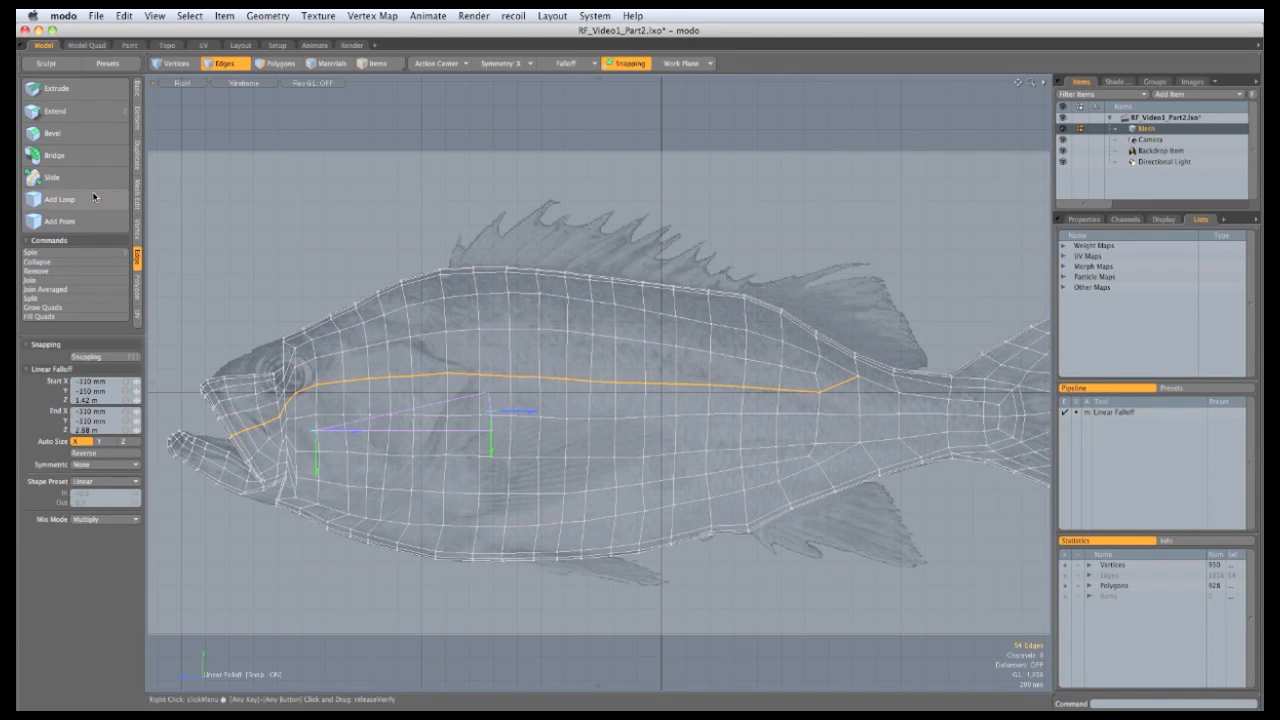
# Step: Slide the edge loop just above the body's midline slightly upward to even its spacing with the row above
pyautogui.click(52, 177)
pyautogui.moveTo(600, 380); pyautogui.dragTo(600, 384)
pyautogui.press('space')
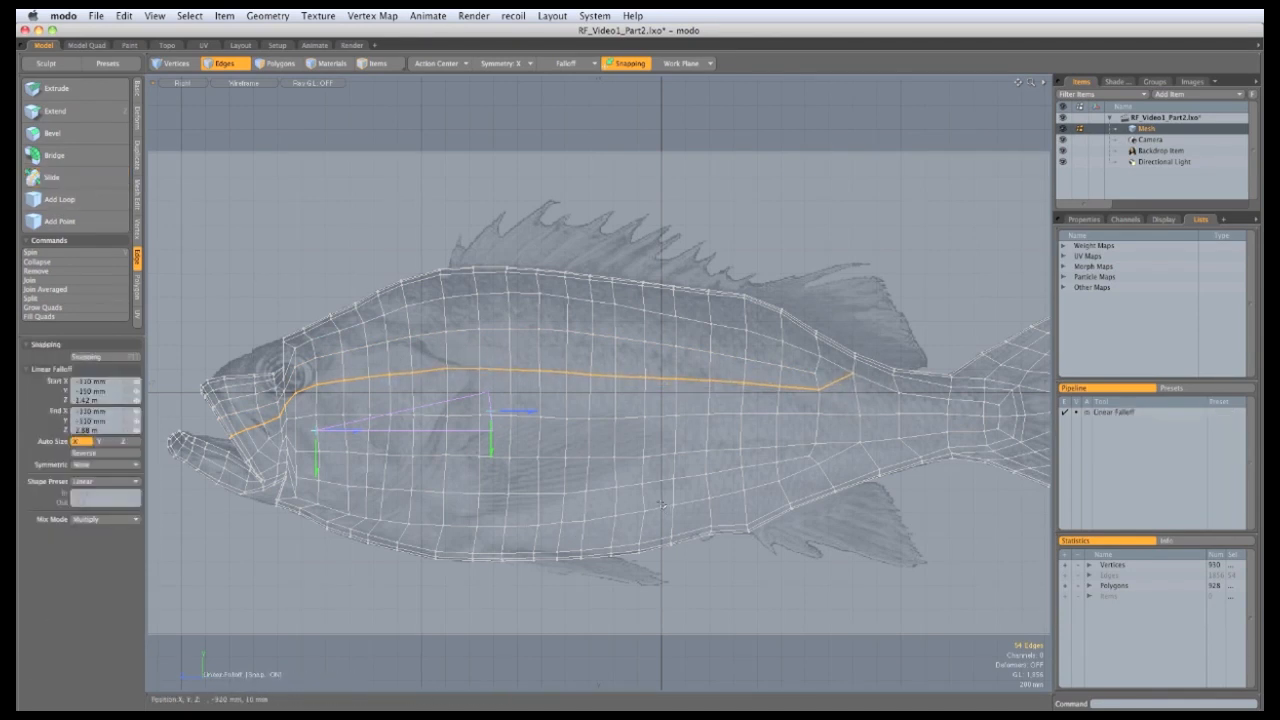
# Step: Select the lowest side edge loop above the belly and slide it about 40% down toward the belly outline
pyautogui.doubleClick(662, 510)
pyautogui.click(52, 177)
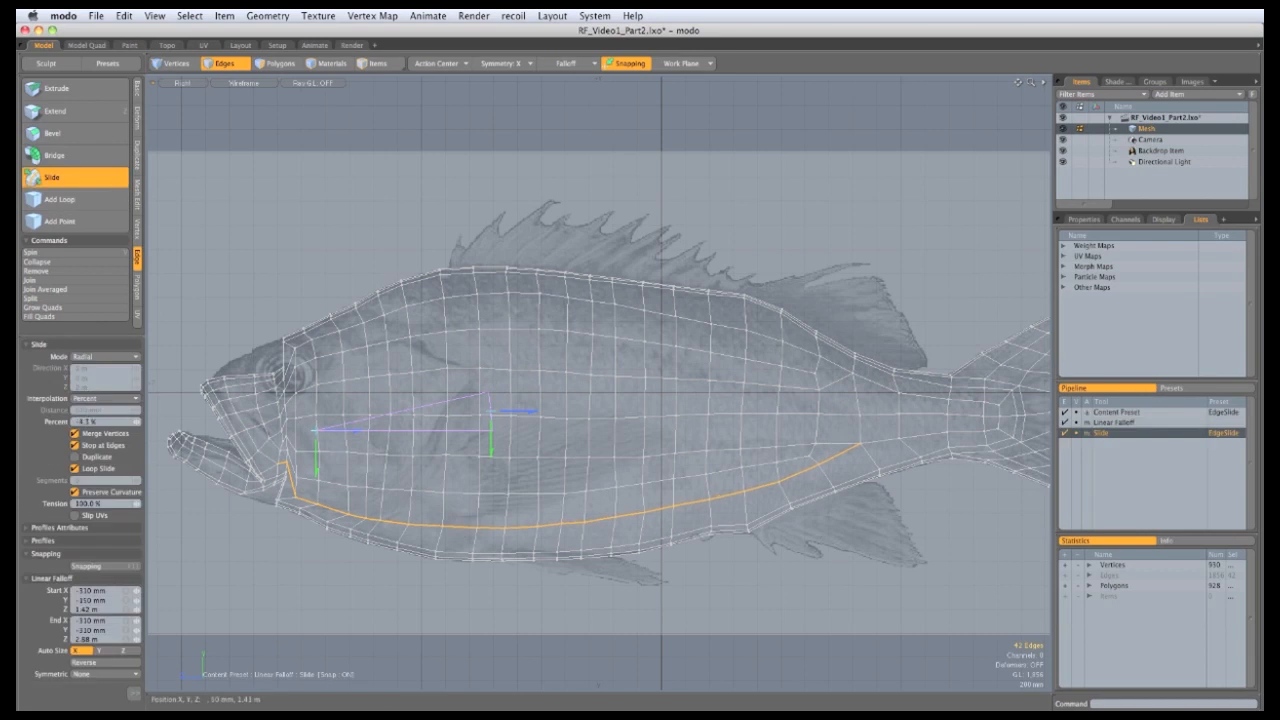
pyautogui.moveTo(720, 495); pyautogui.dragTo(720, 520)
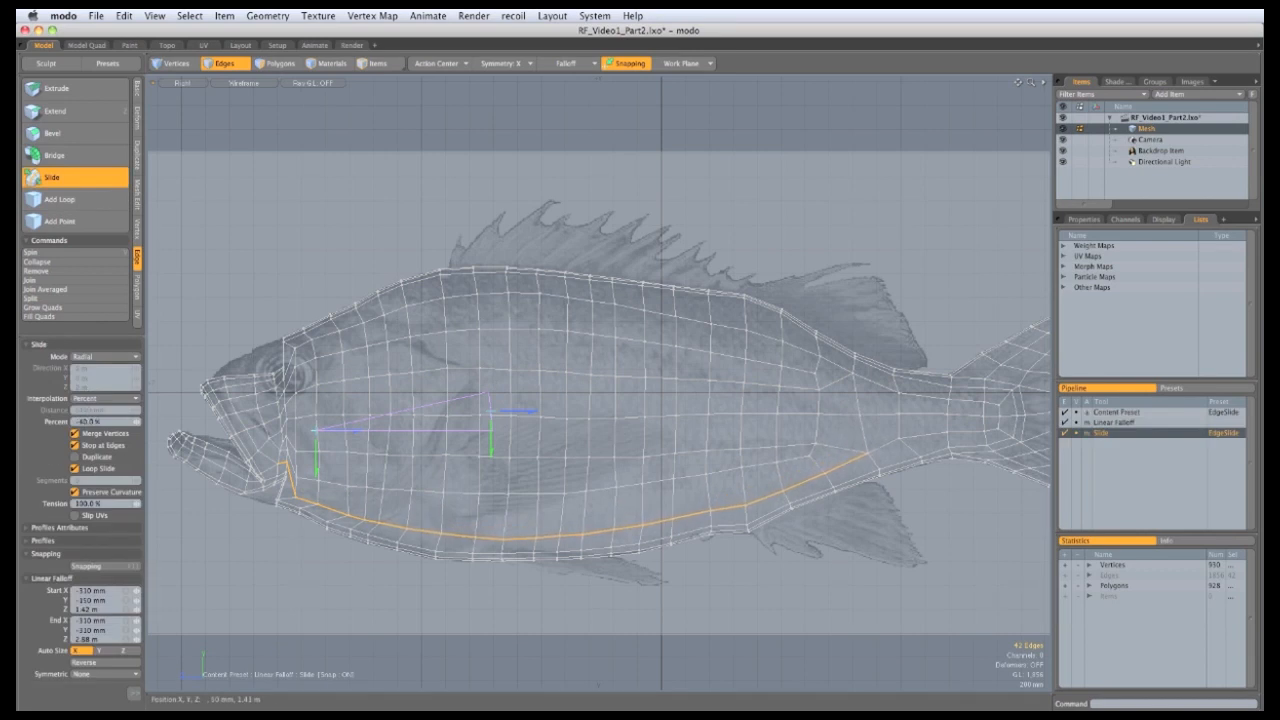
pyautogui.press('space')
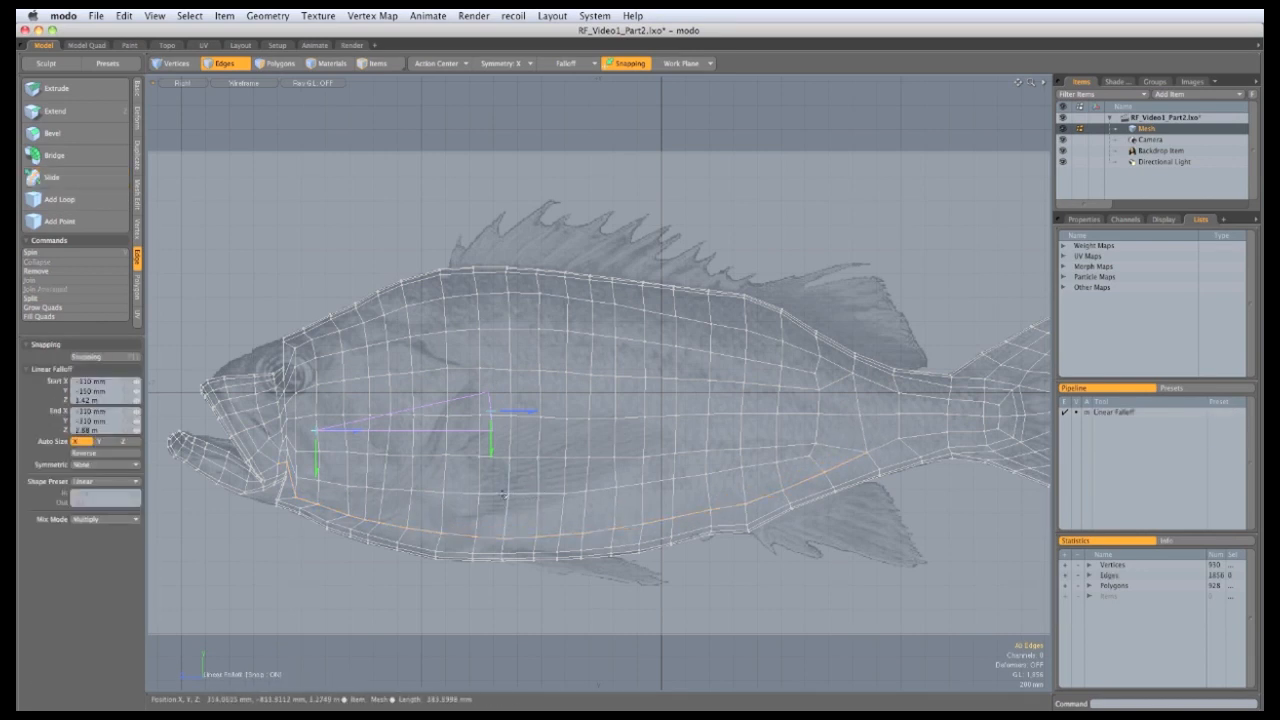
# Step: Select the second side edge loop above the belly and slide it down about 30%
pyautogui.doubleClick(503, 494)
pyautogui.click(52, 177)
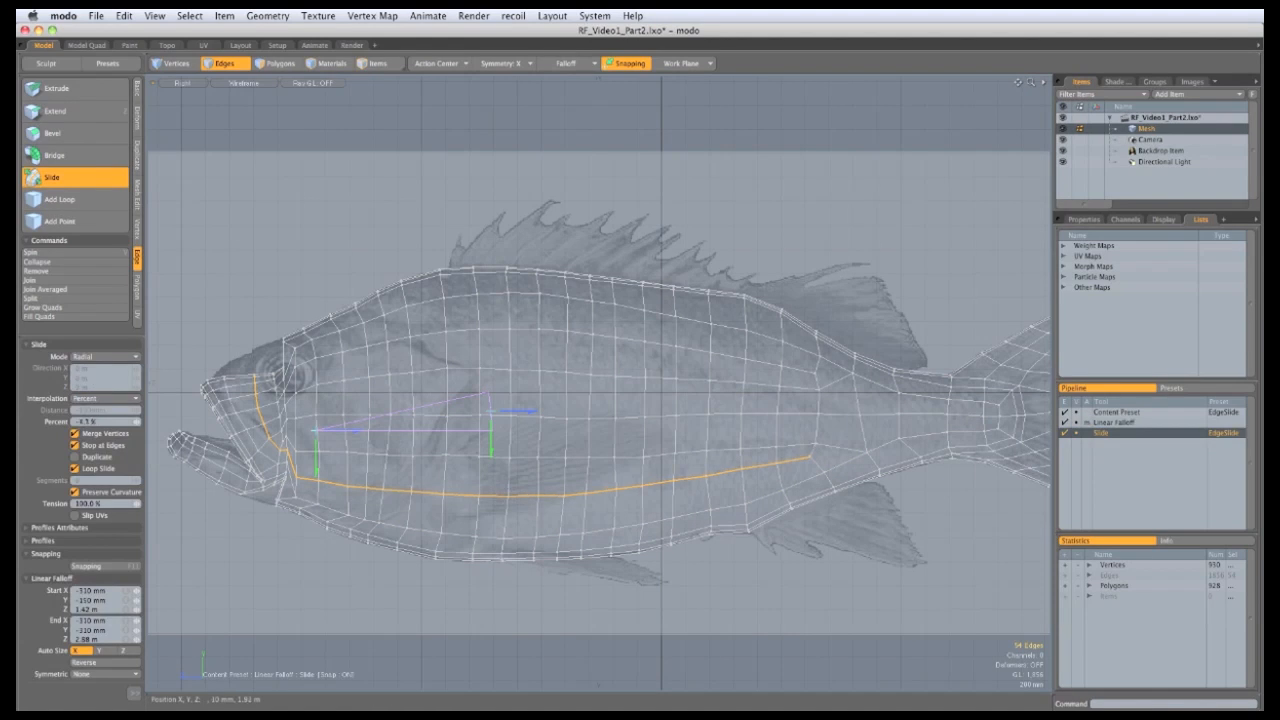
pyautogui.moveTo(720, 505); pyautogui.dragTo(720, 518)
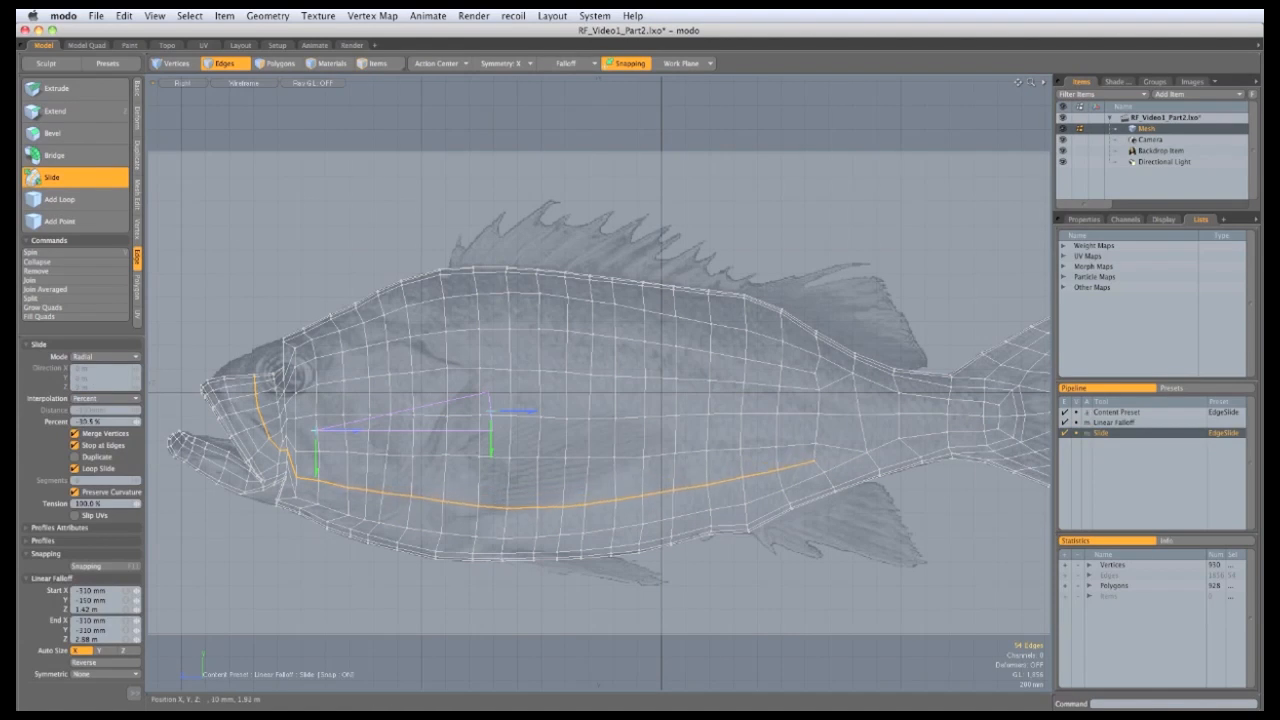
pyautogui.press('space')
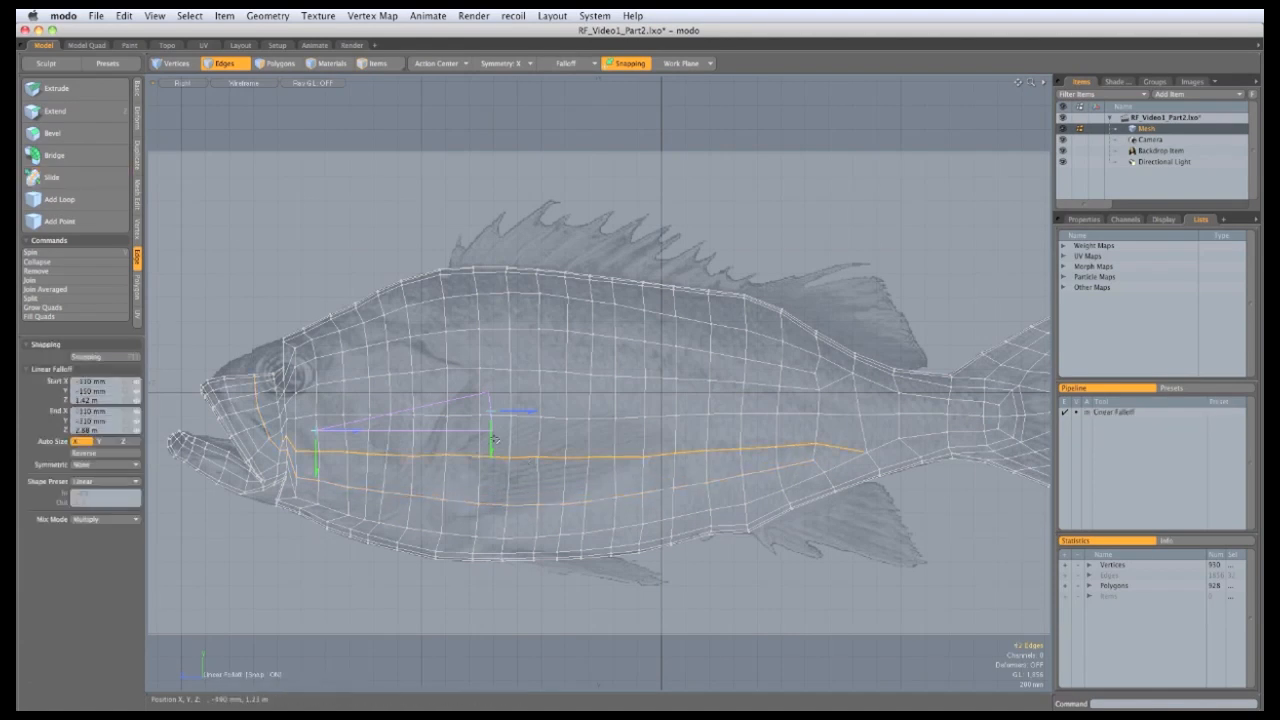
# Step: Slide the edge loop just below the body's midline slightly to even the rows, and clear the selection and falloff
pyautogui.click(52, 177)
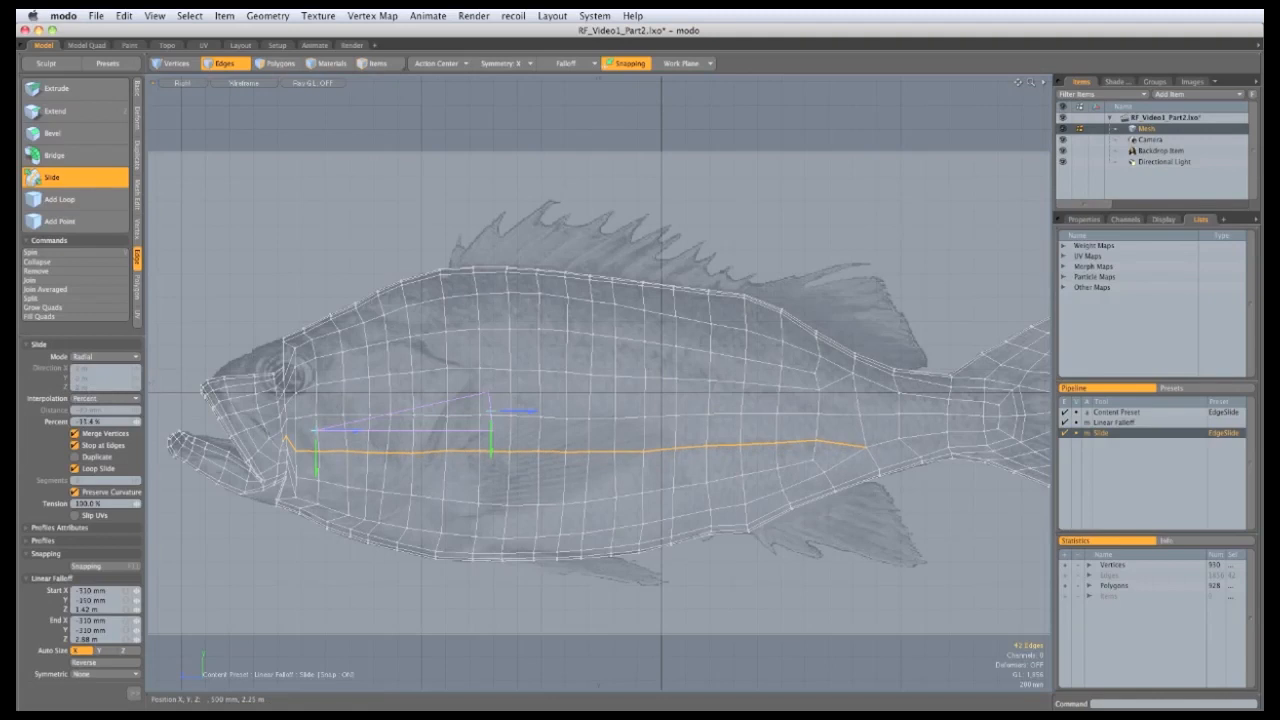
pyautogui.moveTo(380, 332); pyautogui.dragTo(385, 332)
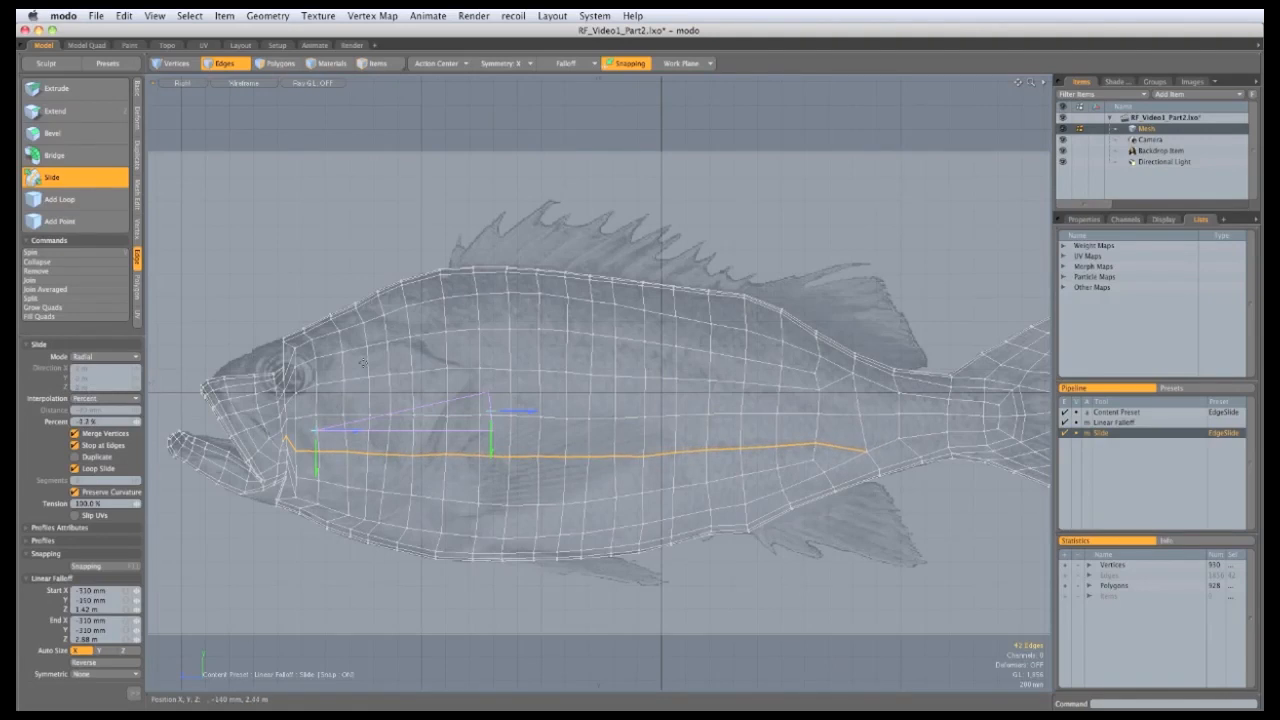
pyautogui.press('space')
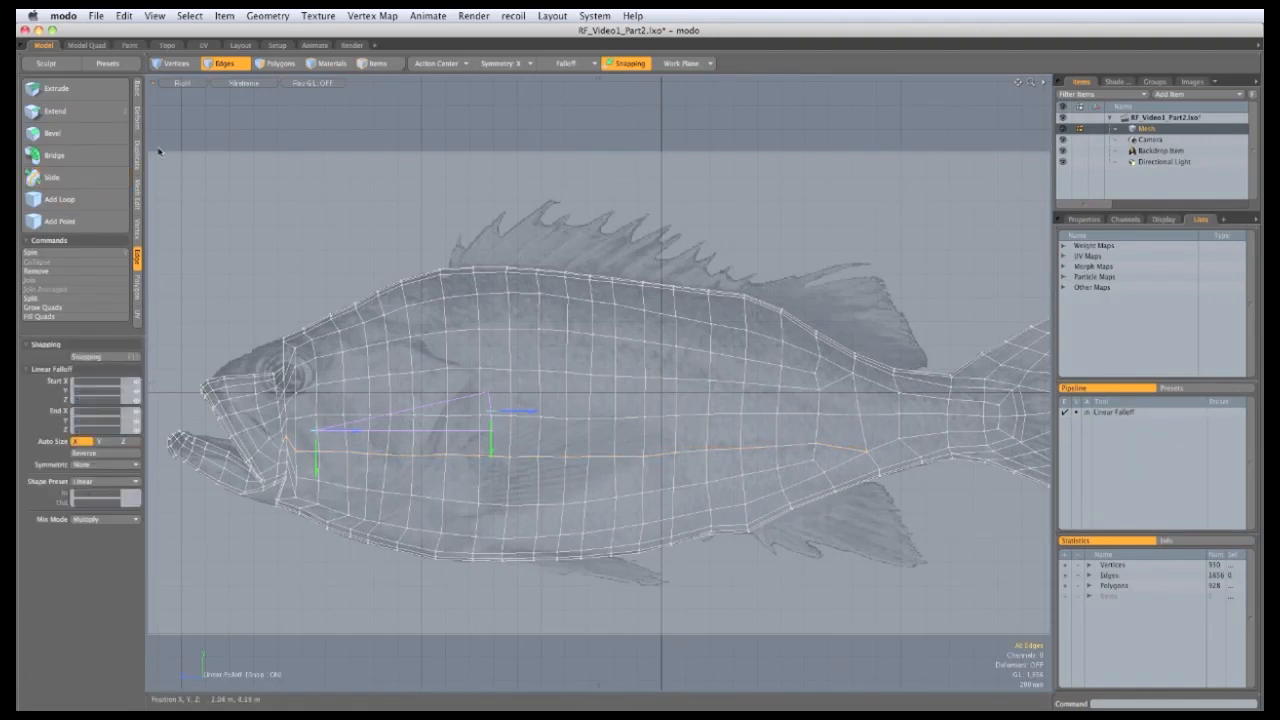
pyautogui.press('space')
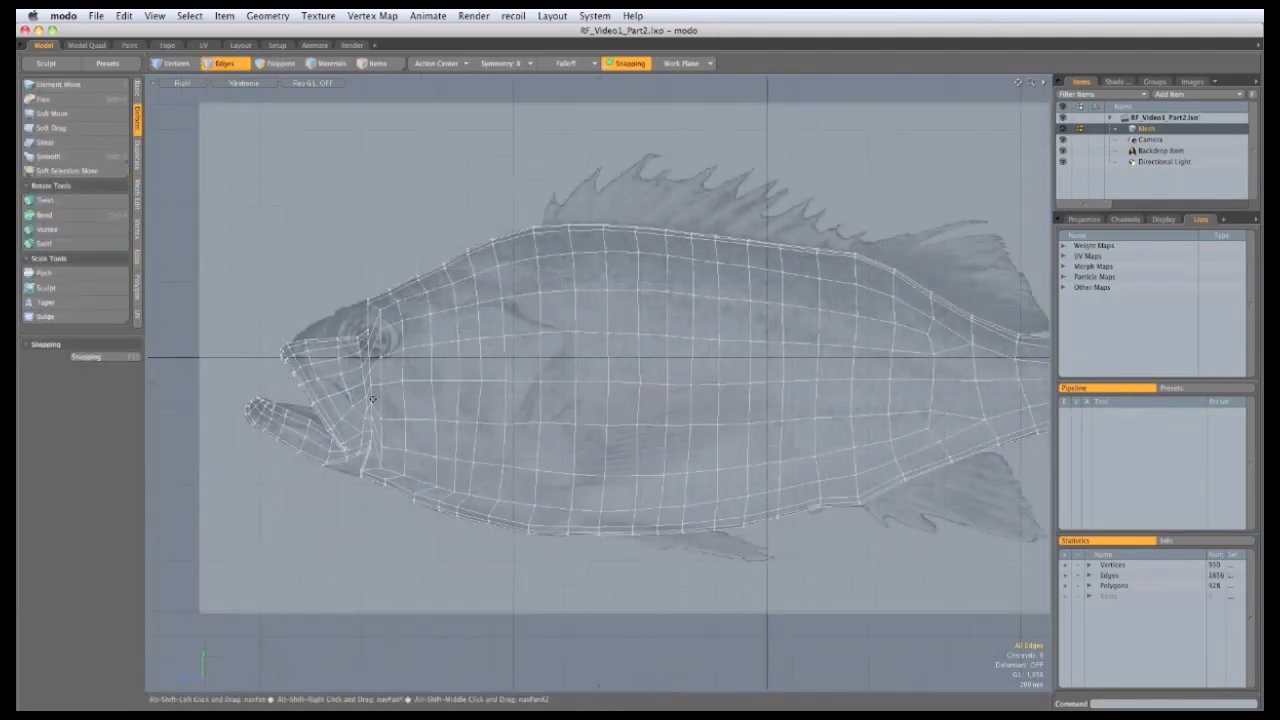
# Step: Use Element Move to shift the upper head's top edges and points up to the backdrop's snout and forehead outline
pyautogui.scroll(6, 372, 399)
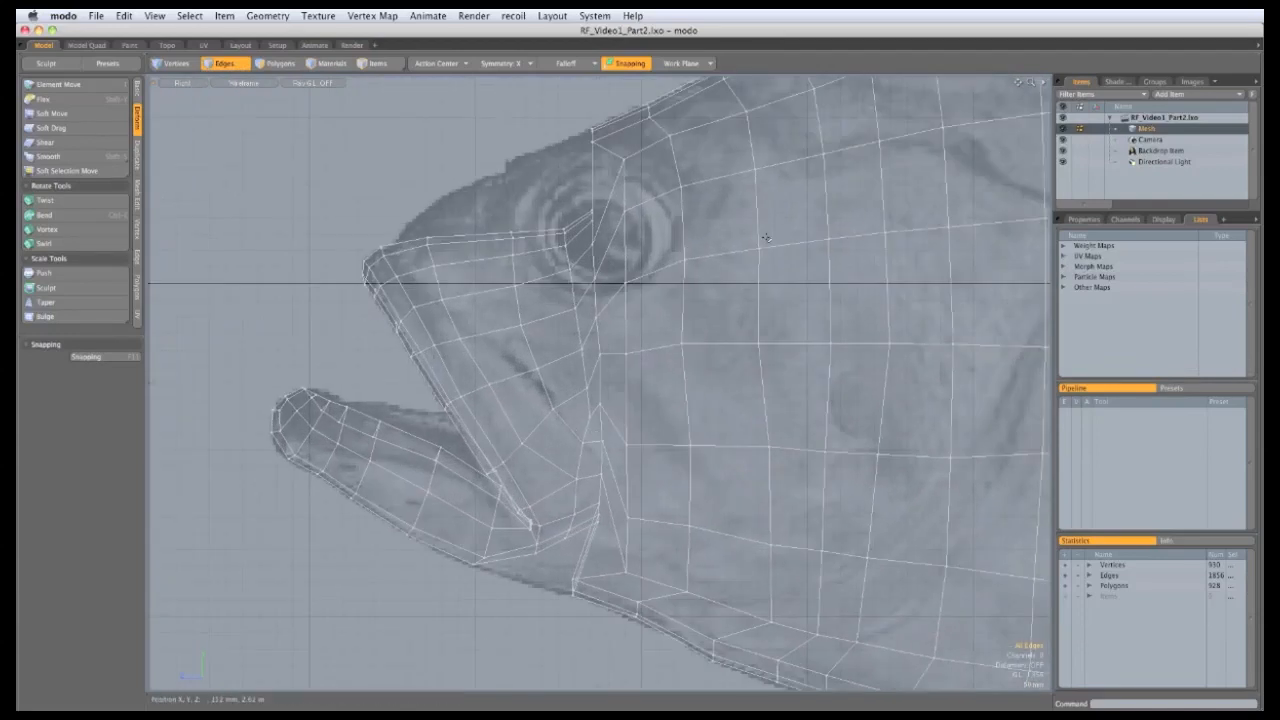
pyautogui.scroll(-1, 409, 407)
pyautogui.press('t')
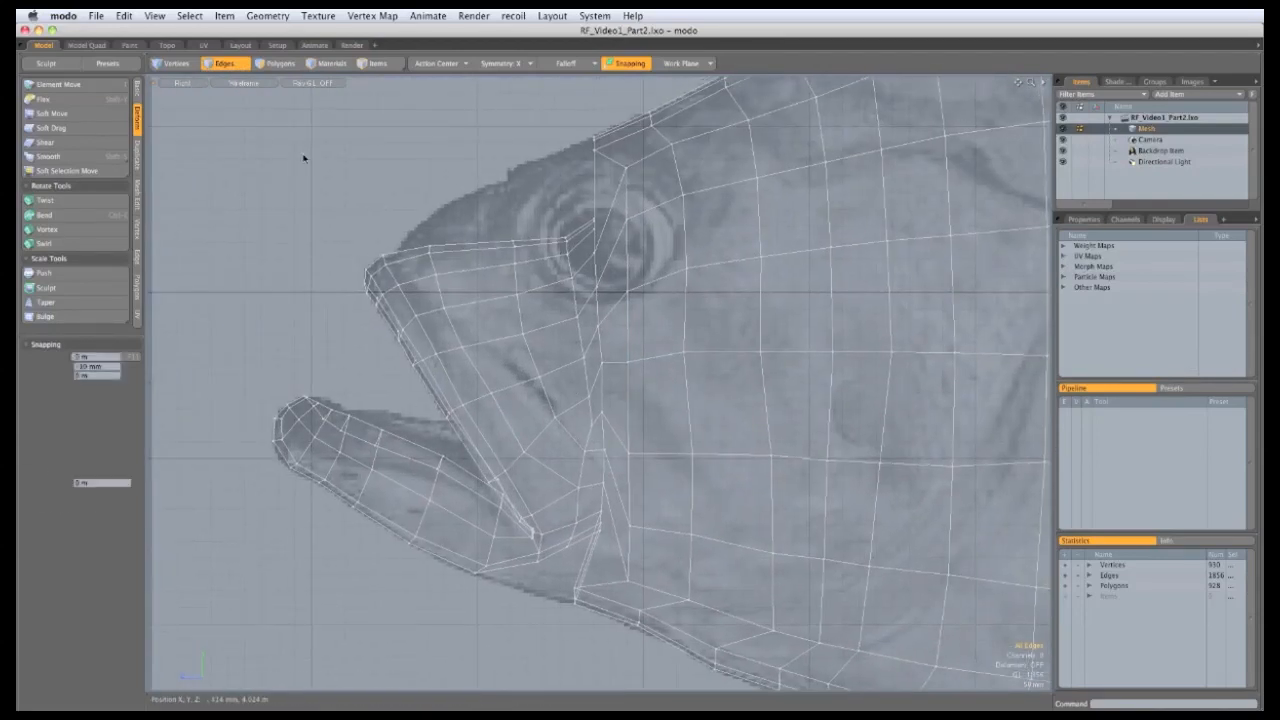
pyautogui.scroll(4, 366, 251)
pyautogui.moveTo(484, 237); pyautogui.dragTo(443, 207)
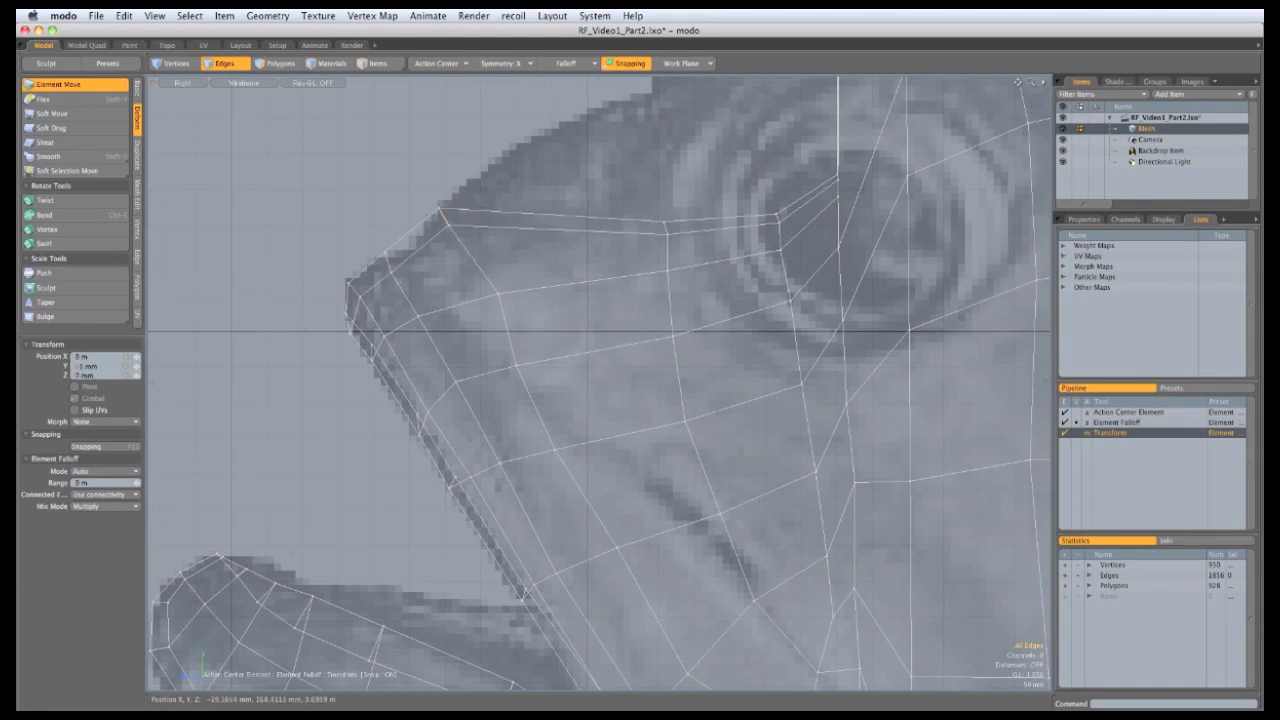
pyautogui.keyDown('alt'); pyautogui.keyDown('shift'); pyautogui.moveTo(666, 226); pyautogui.dragTo(465, 243); pyautogui.keyUp('shift'); pyautogui.keyUp('alt')
pyautogui.scroll(2, 488, 258)
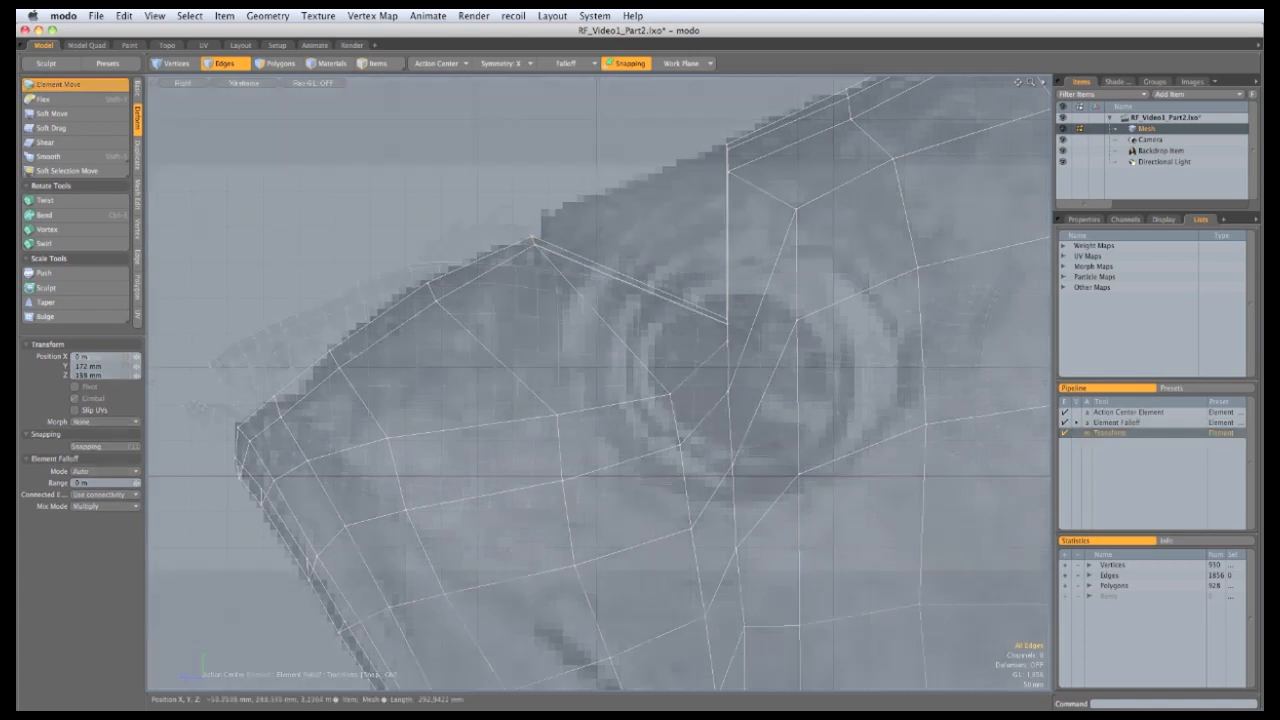
pyautogui.press('q')
# Step: Show the whole fish in Advanced OpenGL shading, hide the backdrop item and switch to the perspective view
pyautogui.press('a')
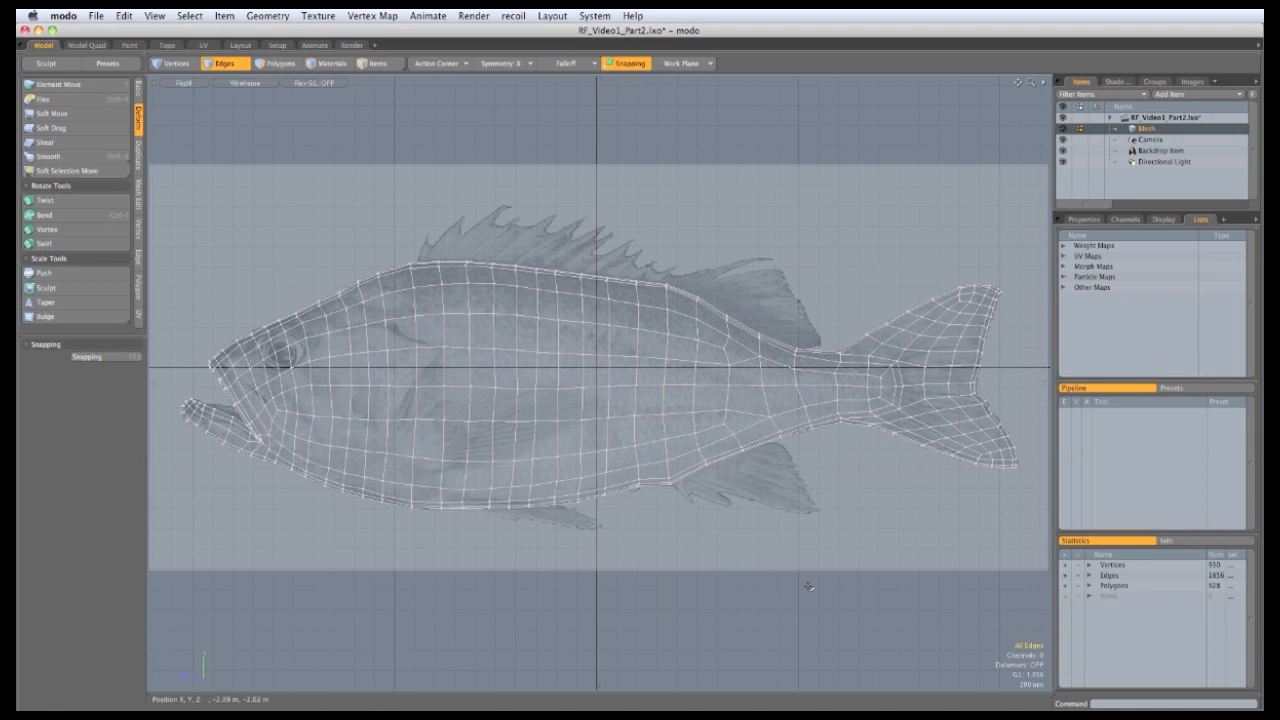
pyautogui.press('7')
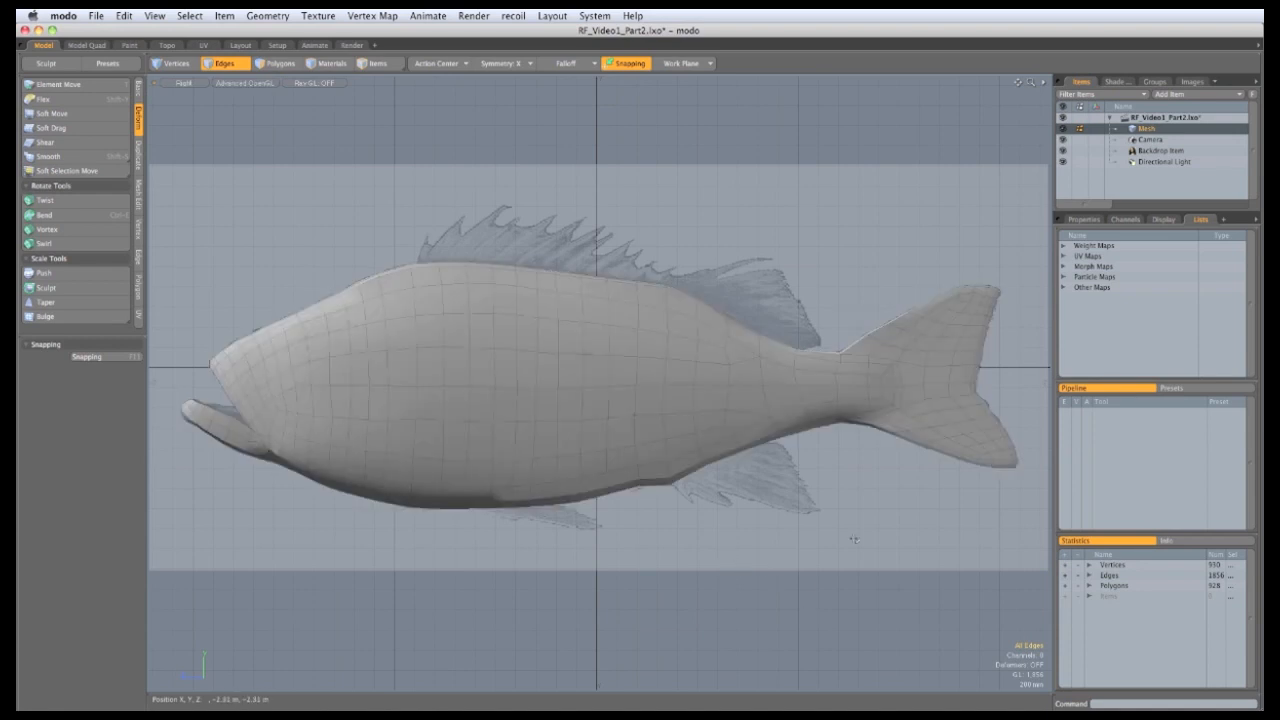
pyautogui.click(1063, 151)
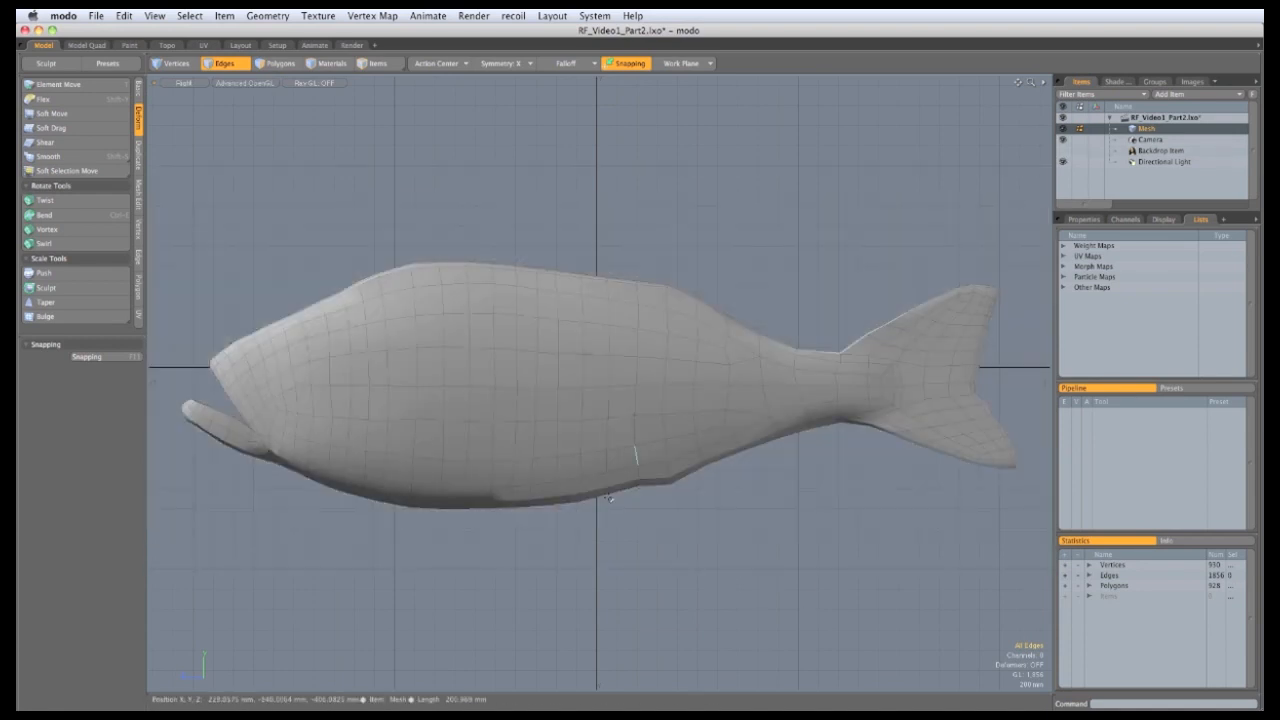
pyautogui.hotkey('ctrl', 'space')
pyautogui.click(665, 489)
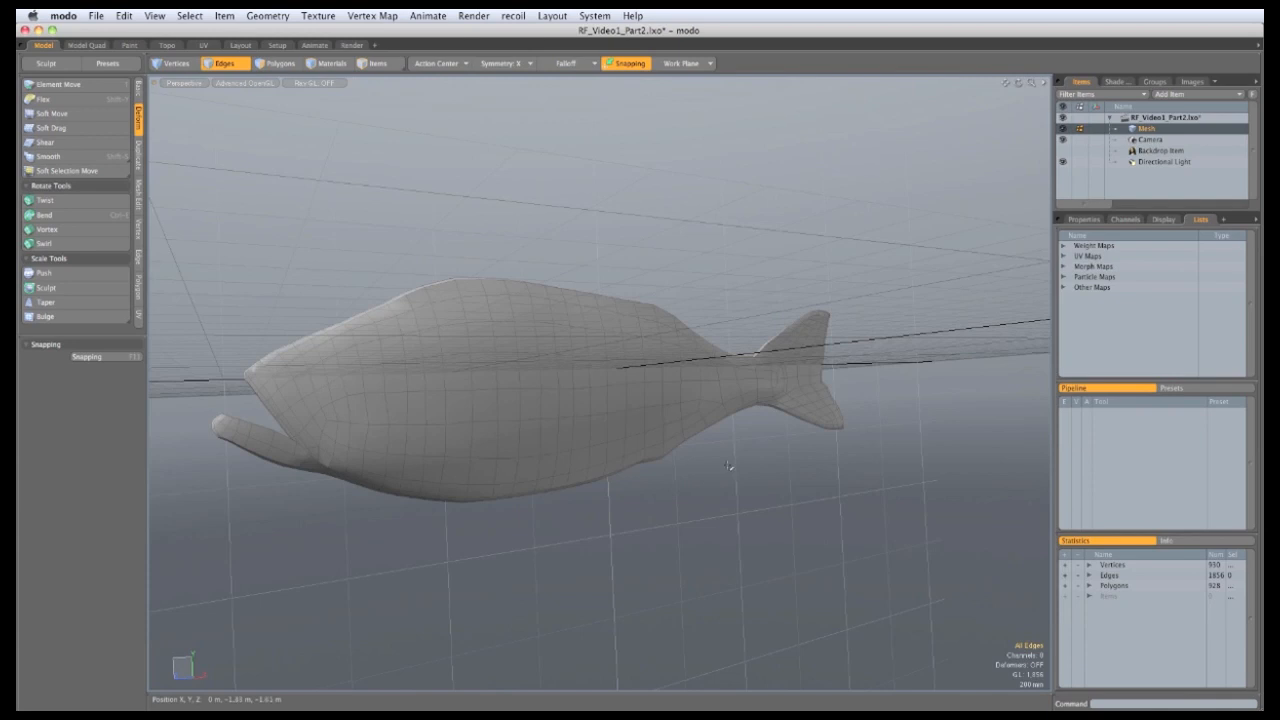
# Step: Select the edge rows along both sides of the front belly and raise them 25 mm in Y
pyautogui.keyDown('alt'); pyautogui.moveTo(729, 466); pyautogui.dragTo(677, 449); pyautogui.keyUp('alt')
pyautogui.scroll(5, 700, 449)
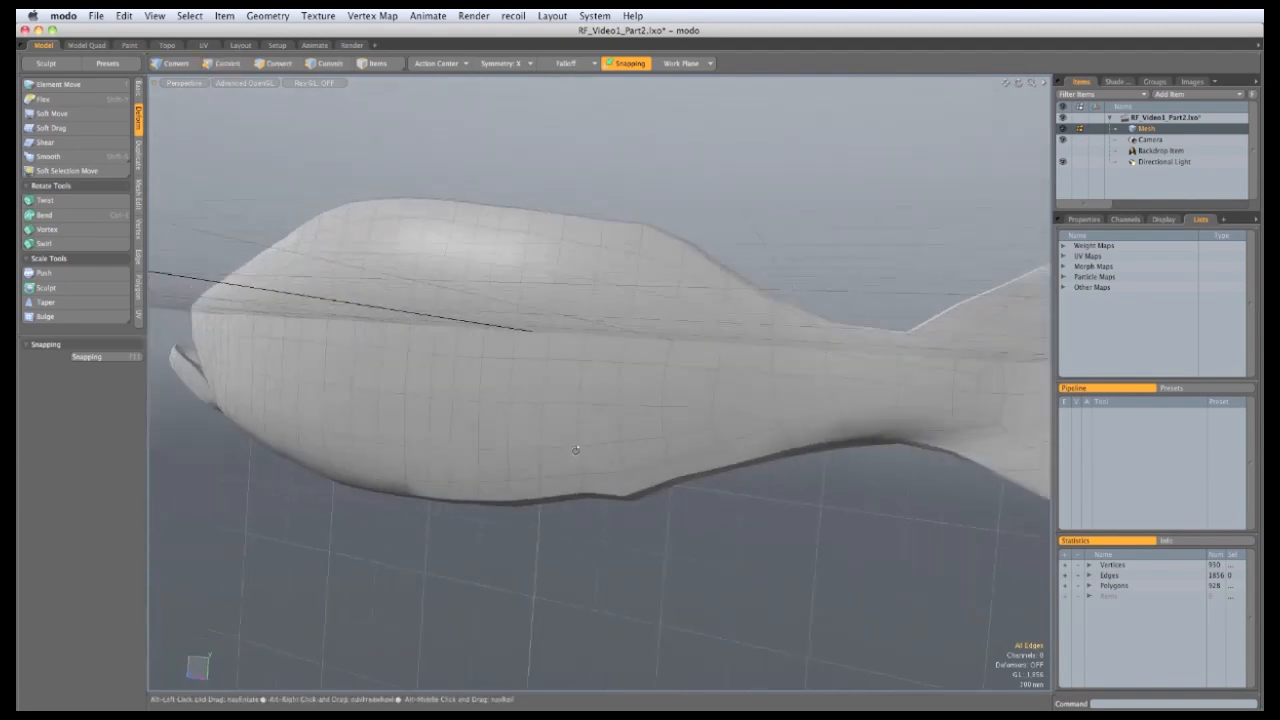
pyautogui.moveTo(576, 450)
pyautogui.keyDown('alt'); pyautogui.mouseDown()
pyautogui.moveTo(423, 420)
pyautogui.moveTo(418, 342)
pyautogui.moveTo(360, 263)
pyautogui.moveTo(557, 461)
pyautogui.mouseUp(); pyautogui.keyUp('alt')
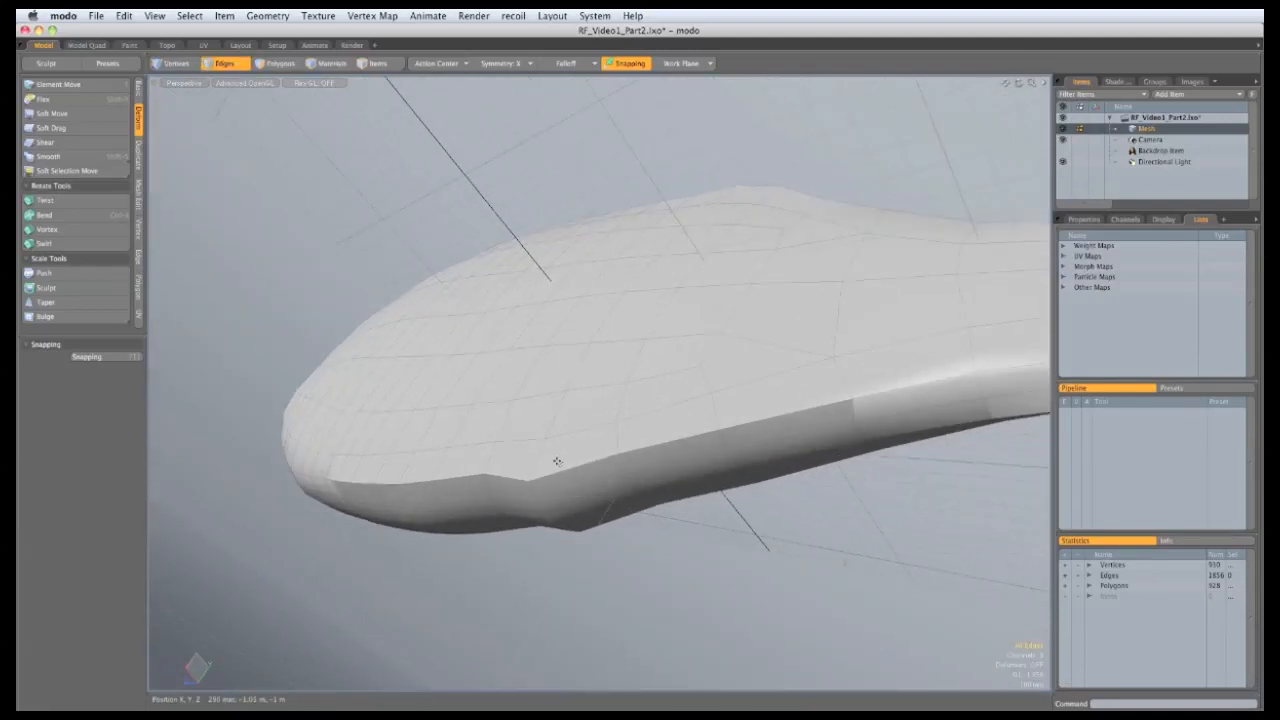
pyautogui.keyDown('alt'); pyautogui.moveTo(583, 341); pyautogui.dragTo(622, 403); pyautogui.keyUp('alt')
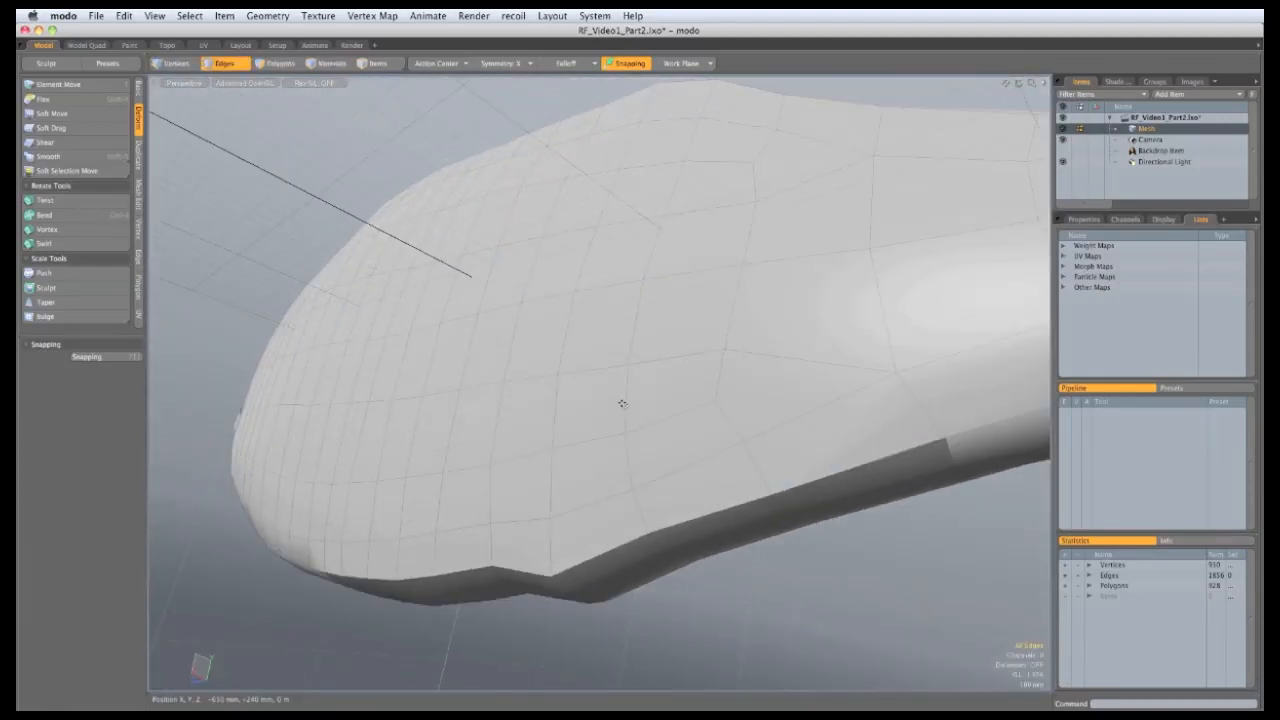
pyautogui.moveTo(711, 502); pyautogui.dragTo(618, 543)
pyautogui.press('w')
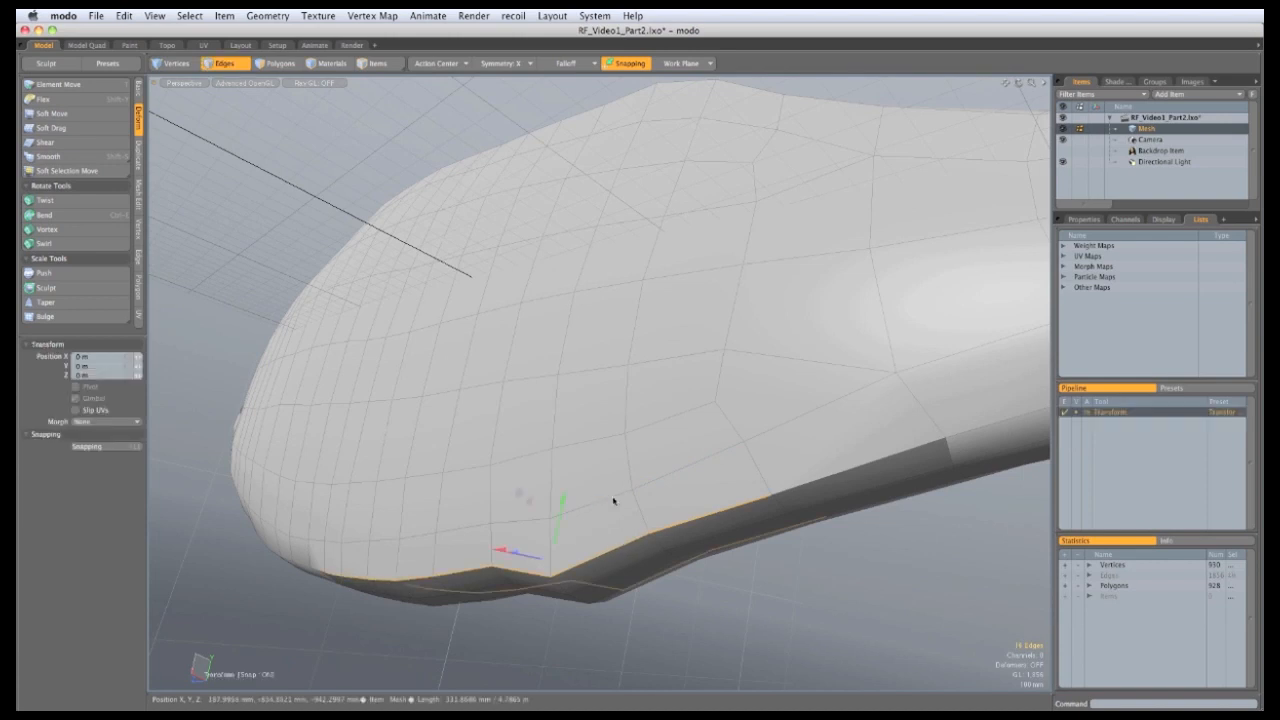
pyautogui.moveTo(560, 509); pyautogui.dragTo(561, 495)
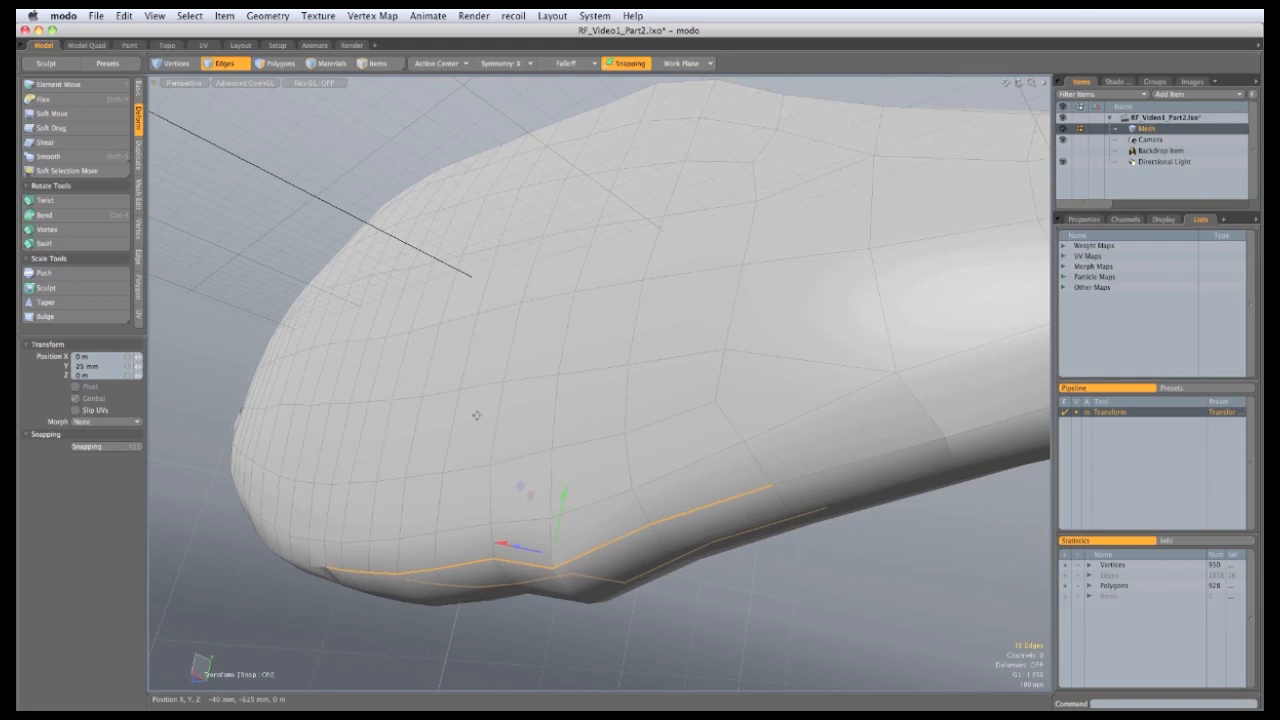
pyautogui.press('space')
# Step: Select the edge rows along both sides of the fish's back and lower them 35 mm in Y
pyautogui.keyDown('alt'); pyautogui.moveTo(476, 415); pyautogui.dragTo(691, 360); pyautogui.keyUp('alt')
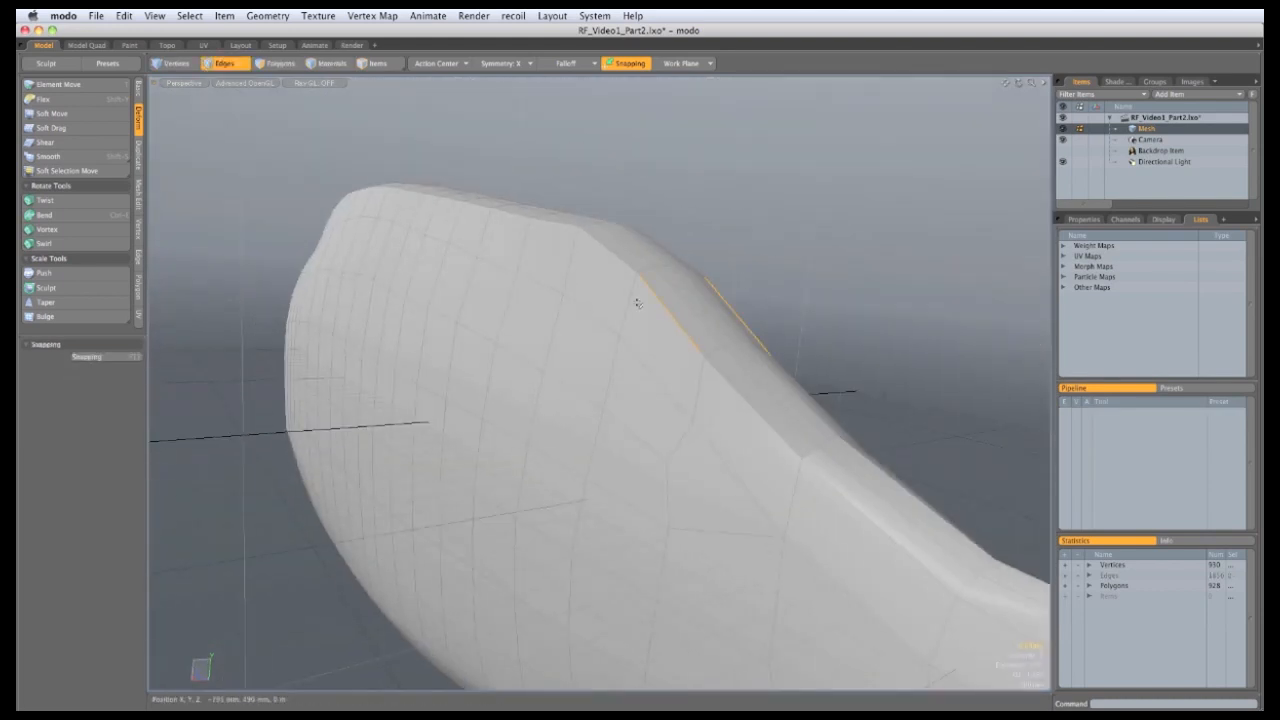
pyautogui.keyDown('shift'); pyautogui.click(625, 265); pyautogui.keyUp('shift')
pyautogui.keyDown('alt'); pyautogui.moveTo(624, 264); pyautogui.dragTo(532, 471); pyautogui.keyUp('alt')
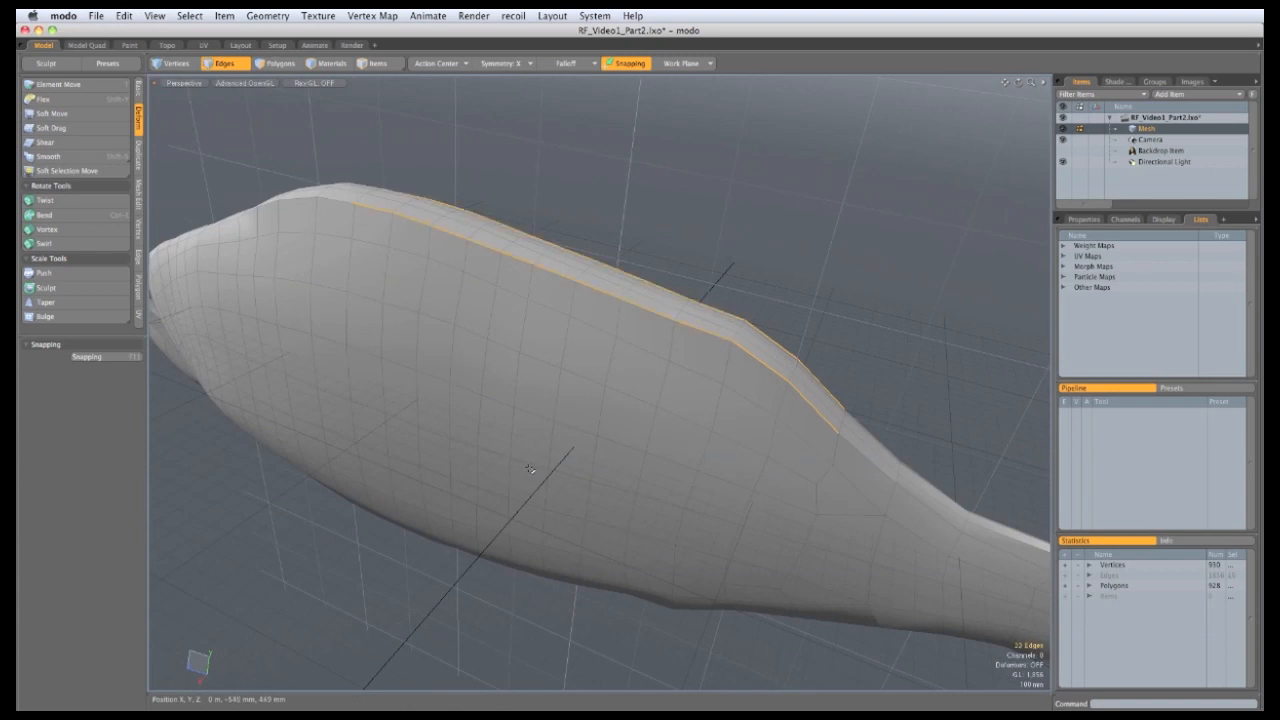
pyautogui.press('w')
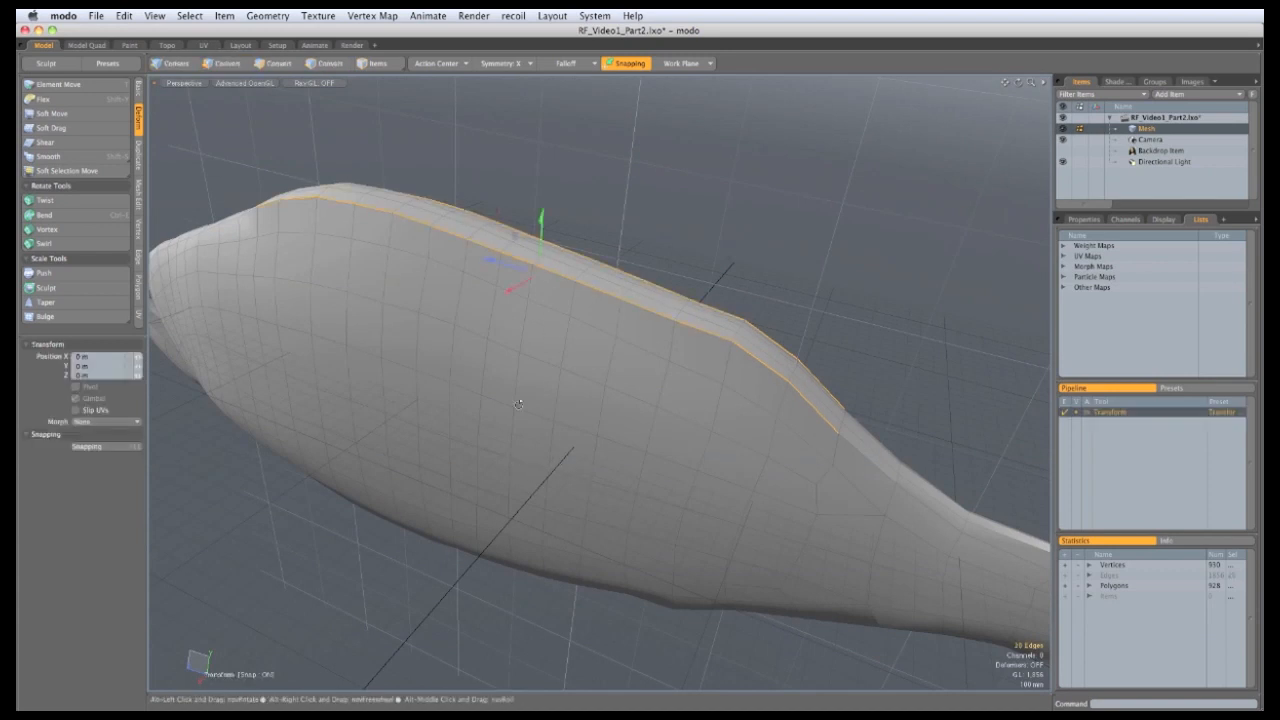
pyautogui.keyDown('alt'); pyautogui.moveTo(514, 286); pyautogui.dragTo(526, 293); pyautogui.keyUp('alt')
pyautogui.moveTo(542, 240); pyautogui.dragTo(542, 258)
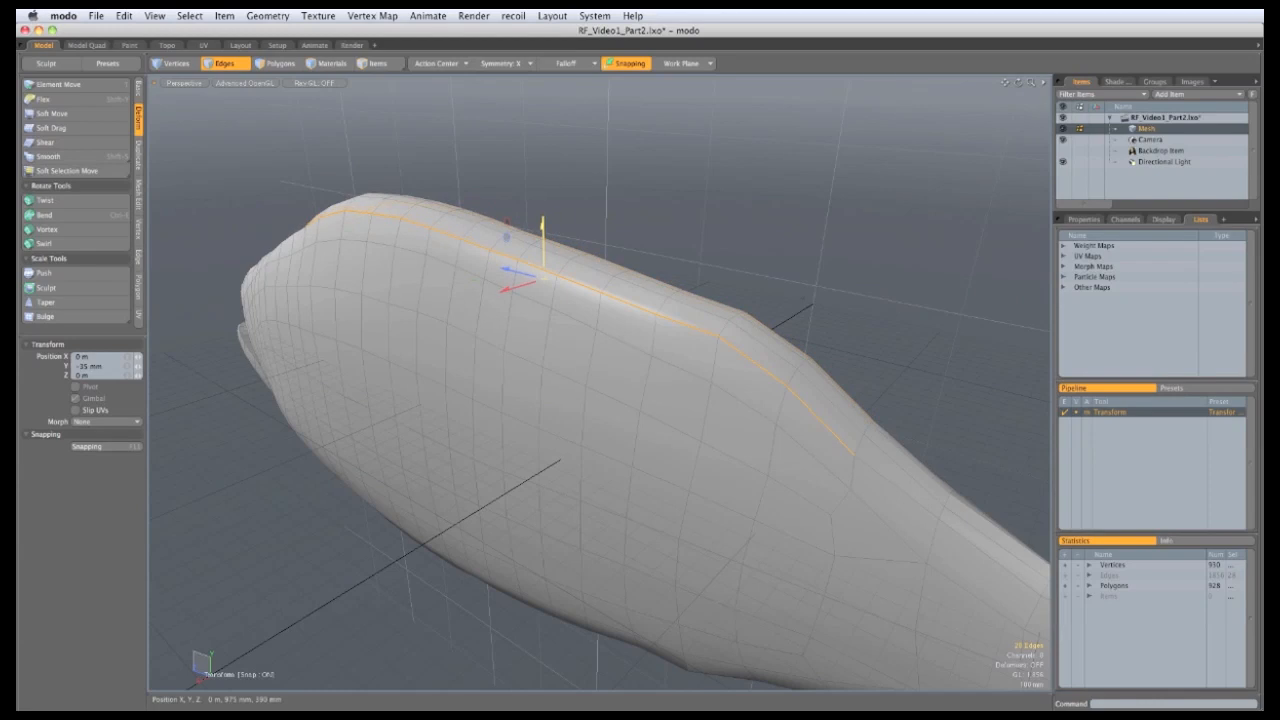
pyautogui.press('q')
pyautogui.click(629, 216)
# Step: Examine the fish body head-on and compare its thickness with the reference photo rockfish_cropped.JPG
pyautogui.keyDown('alt'); pyautogui.moveTo(505, 415); pyautogui.dragTo(645, 420); pyautogui.keyUp('alt')
pyautogui.press('2')
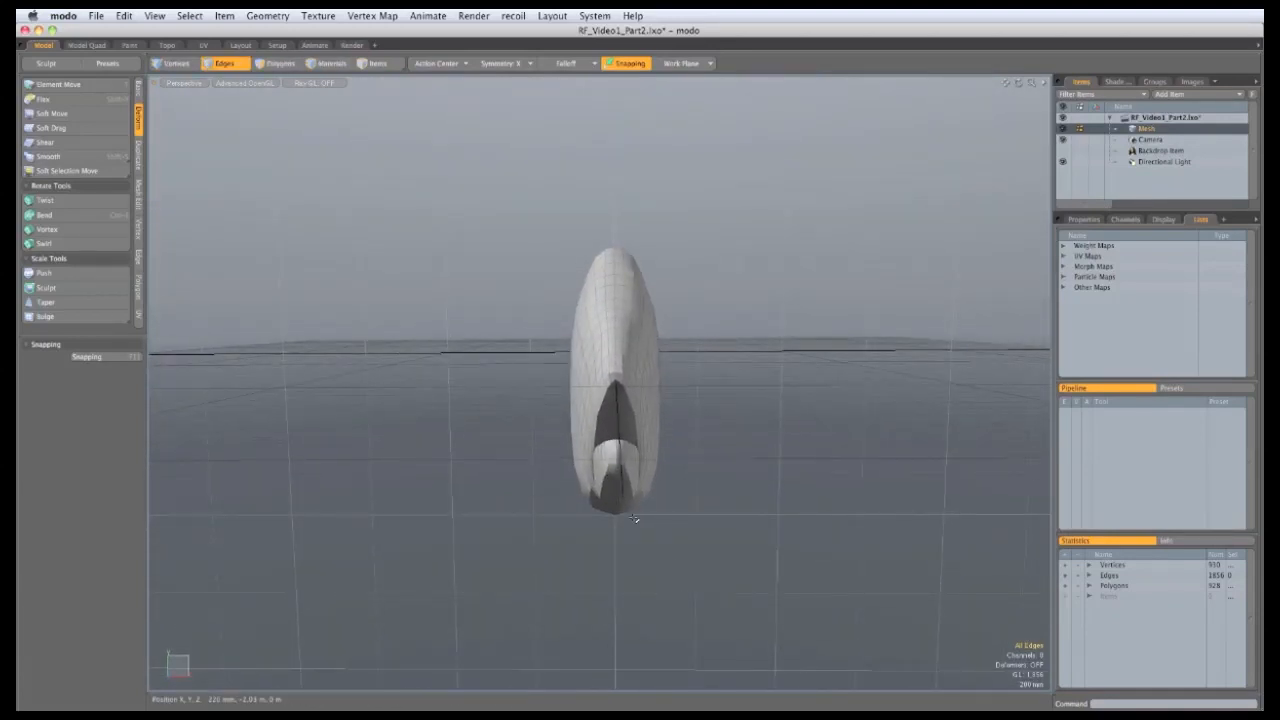
pyautogui.keyDown('alt'); pyautogui.moveTo(634, 518); pyautogui.dragTo(594, 450); pyautogui.keyUp('alt')
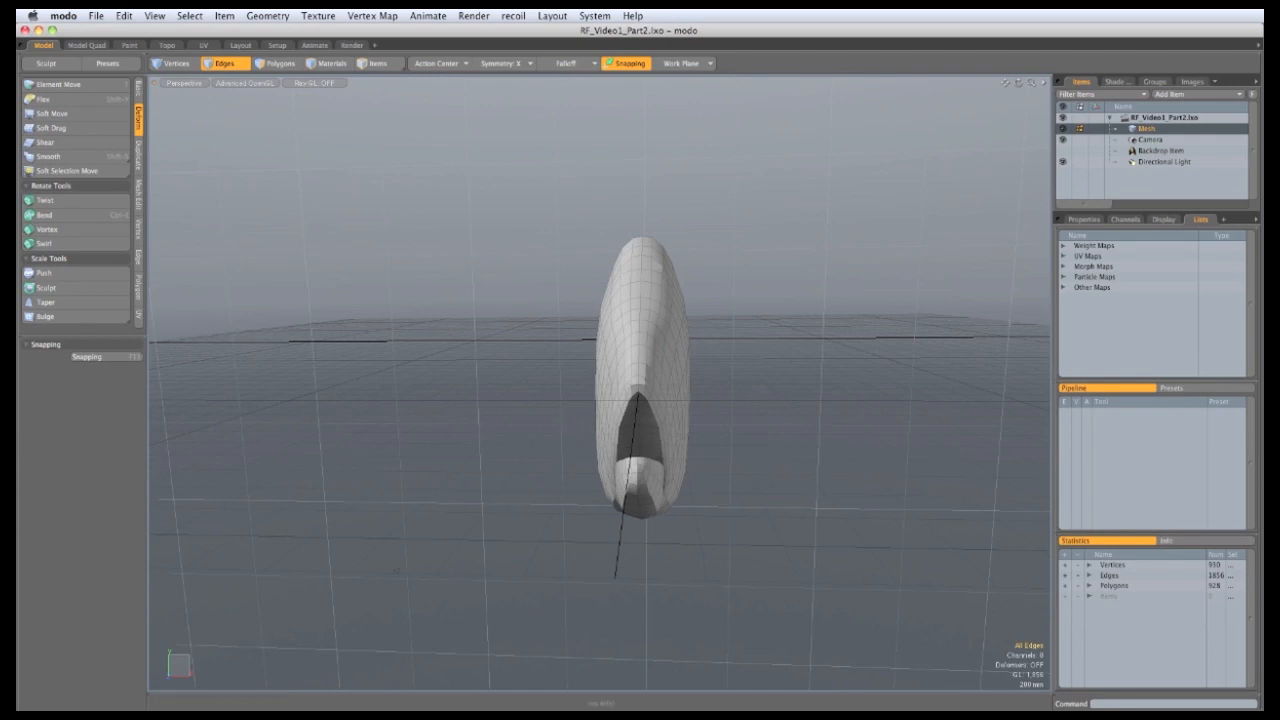
pyautogui.moveTo(520, 716); pyautogui.dragTo(322, 96)
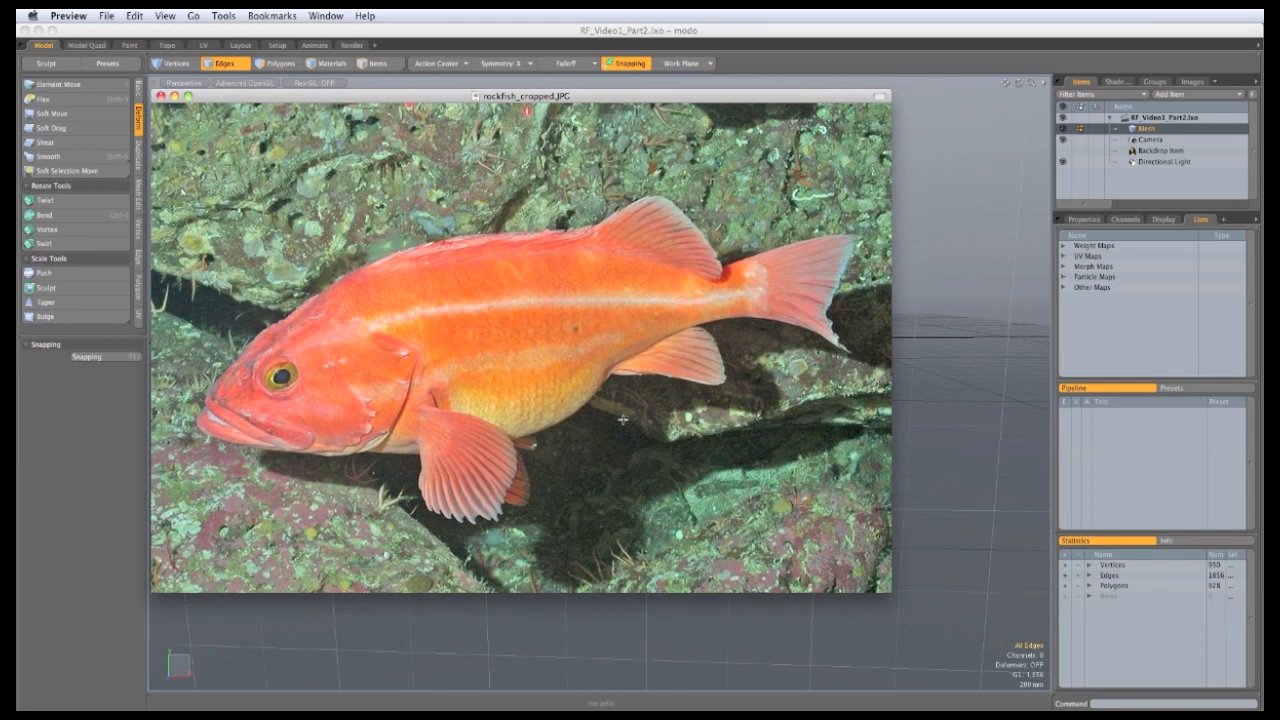
pyautogui.moveTo(336, 101); pyautogui.dragTo(621, 157)
pyautogui.moveTo(538, 156); pyautogui.dragTo(720, 715)
pyautogui.click(67, 461)
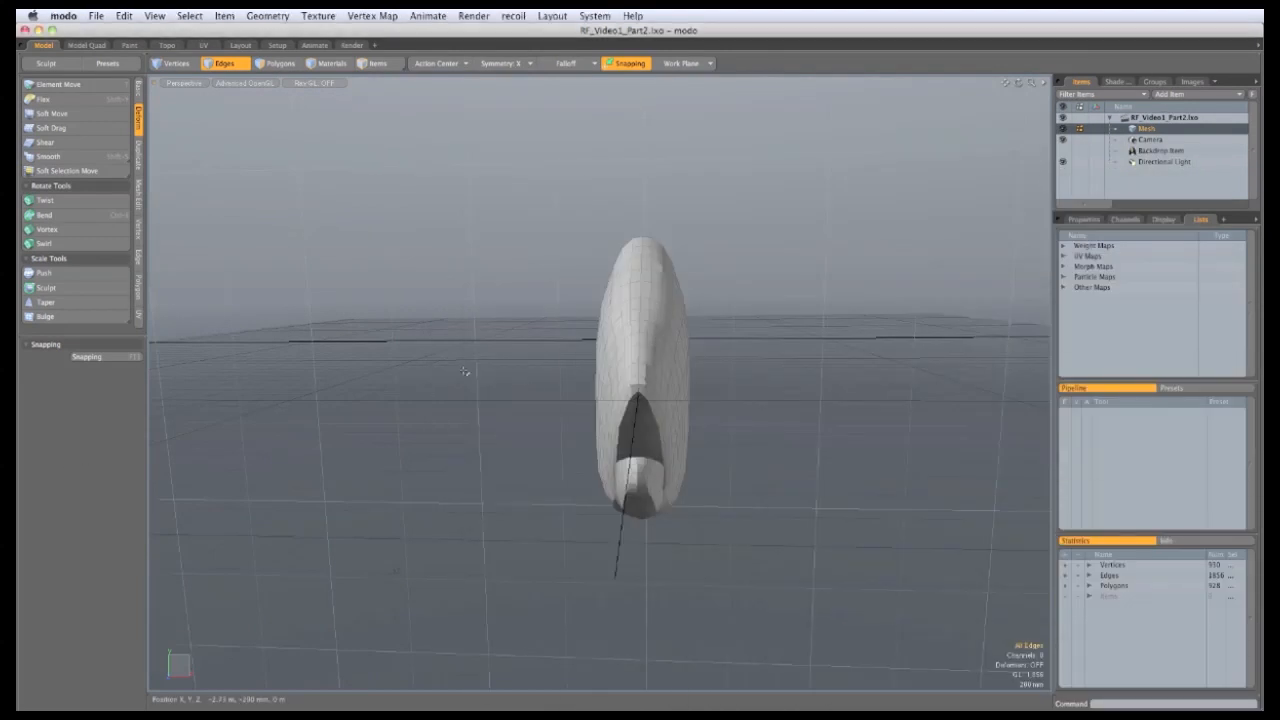
# Step: Turn symmetry off and scale the whole fish body wider along X
pyautogui.press('r')
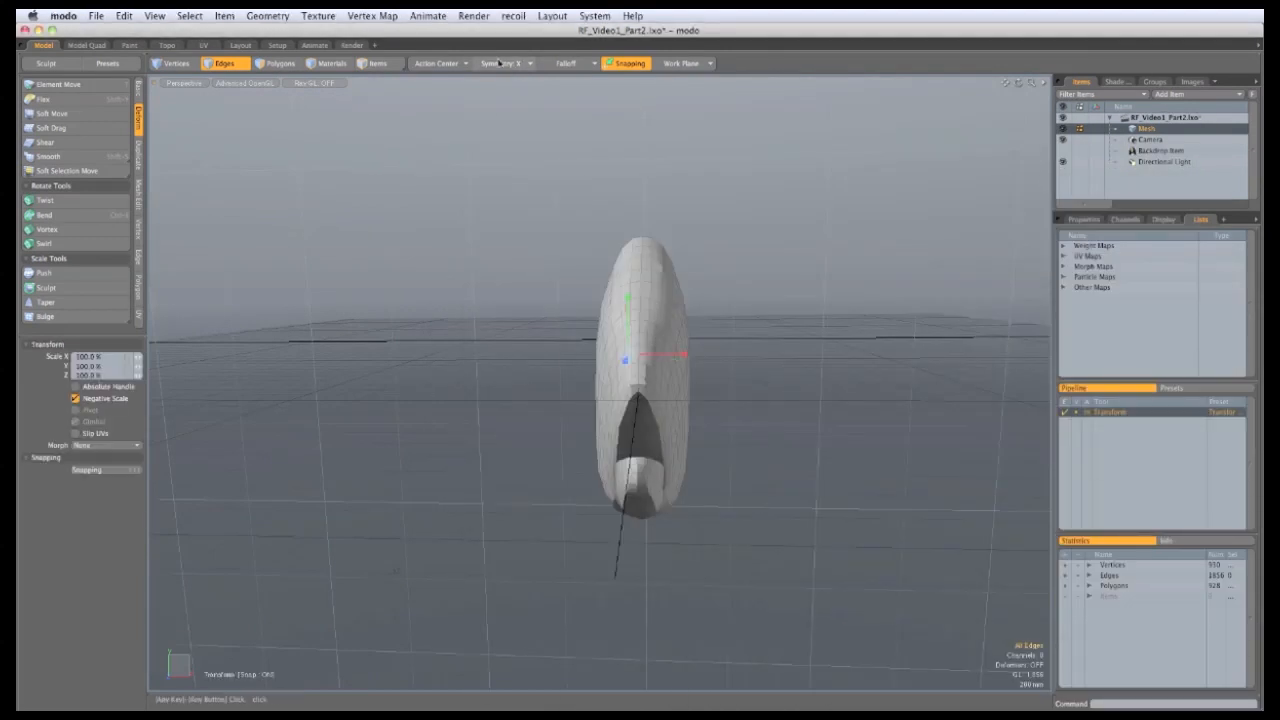
pyautogui.click(503, 63)
pyautogui.click(500, 86)
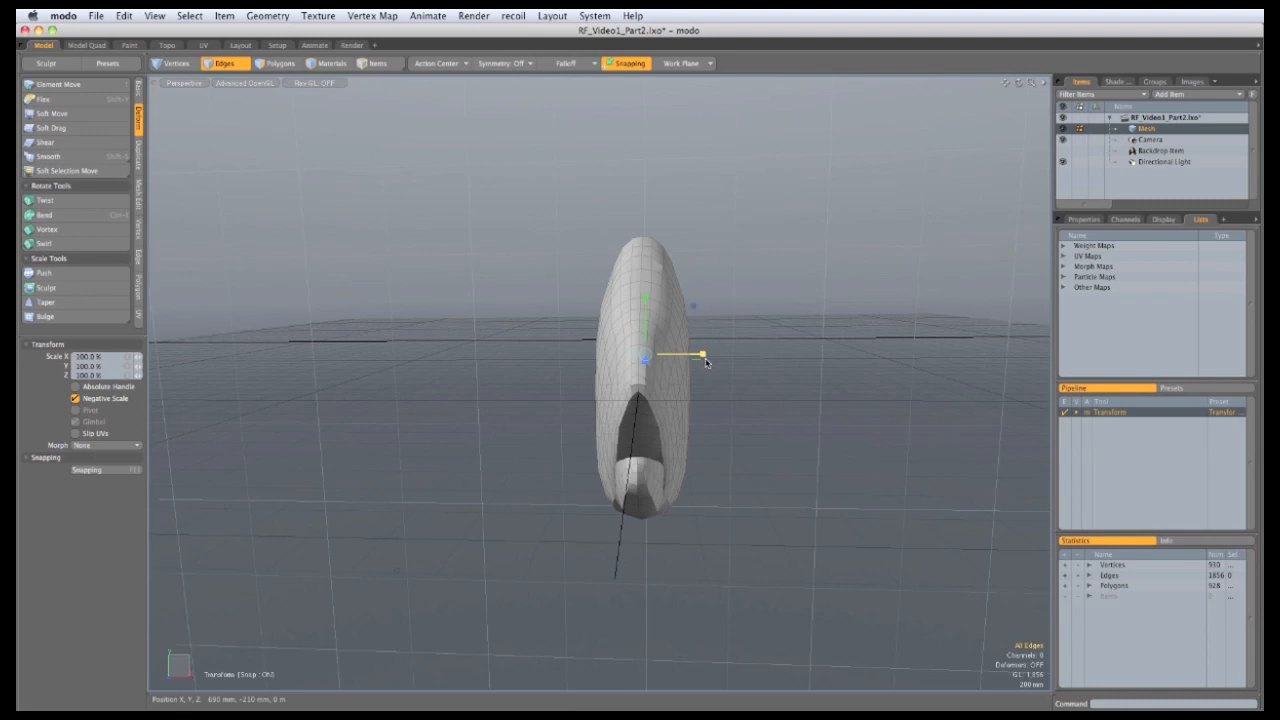
pyautogui.moveTo(703, 353); pyautogui.dragTo(710, 353)
pyautogui.moveTo(733, 354); pyautogui.dragTo(596, 371)
# Step: Reshape the jaw's side near the mouth corner using Element Move with a 444 mm falloff range
pyautogui.keyDown('alt'); pyautogui.moveTo(805, 455); pyautogui.dragTo(523, 297); pyautogui.keyUp('alt')
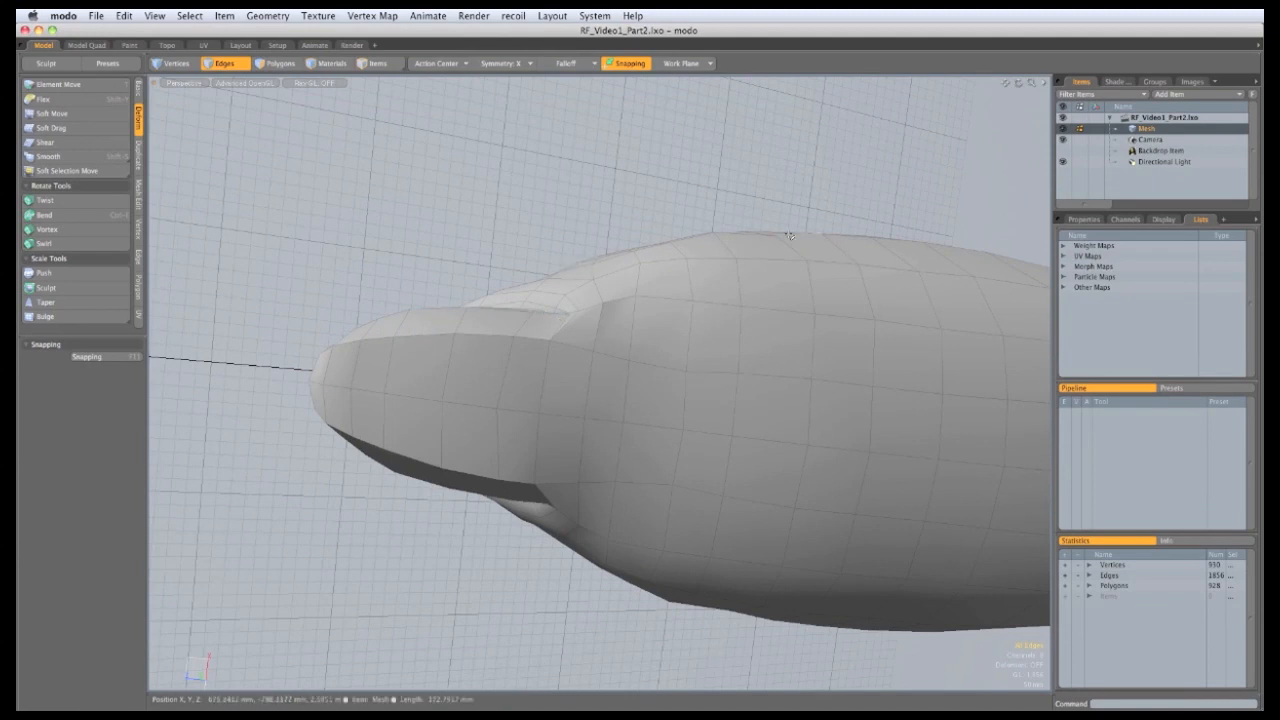
pyautogui.keyDown('alt'); pyautogui.moveTo(571, 263); pyautogui.dragTo(640, 280); pyautogui.keyUp('alt')
pyautogui.press('2')
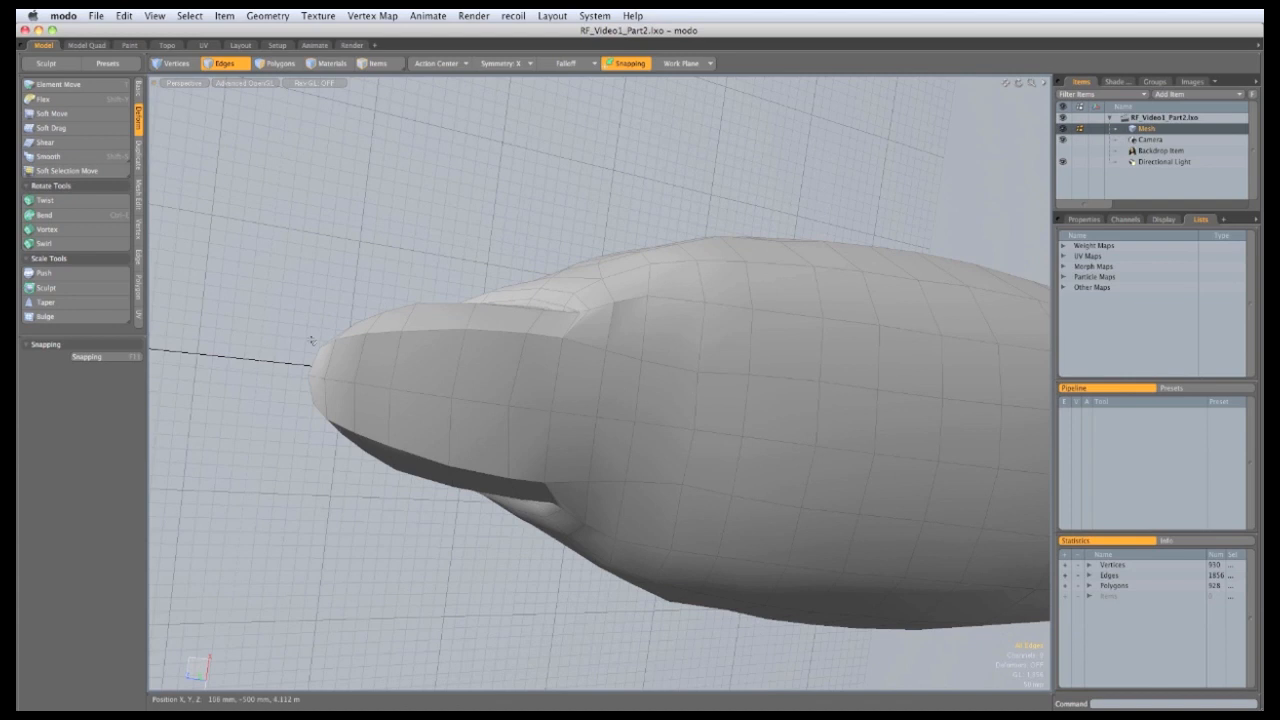
pyautogui.keyDown('alt'); pyautogui.moveTo(679, 287); pyautogui.dragTo(723, 294); pyautogui.keyUp('alt')
pyautogui.scroll(4, 646, 274)
pyautogui.keyDown('alt'); pyautogui.moveTo(646, 274); pyautogui.dragTo(657, 303); pyautogui.keyUp('alt')
pyautogui.scroll(-3, 657, 303)
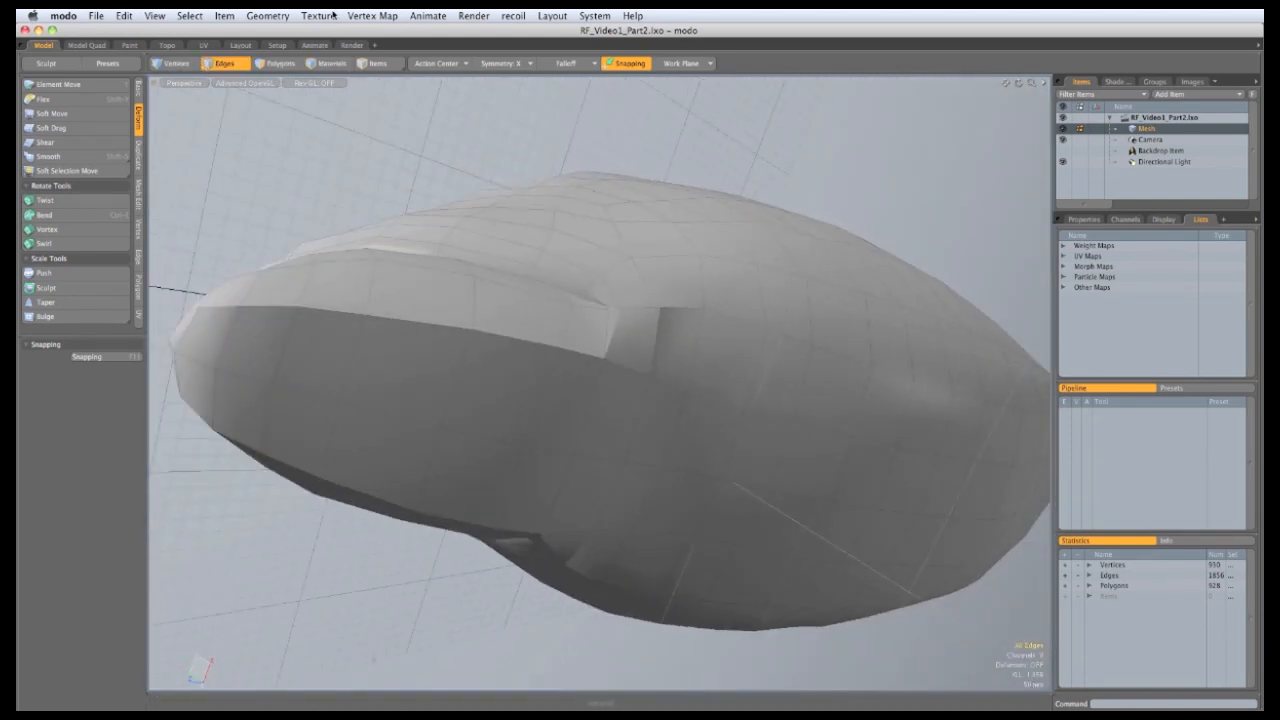
pyautogui.press('t')
pyautogui.keyDown('alt'); pyautogui.moveTo(520, 240); pyautogui.dragTo(596, 302); pyautogui.keyUp('alt')
pyautogui.click(597, 302)
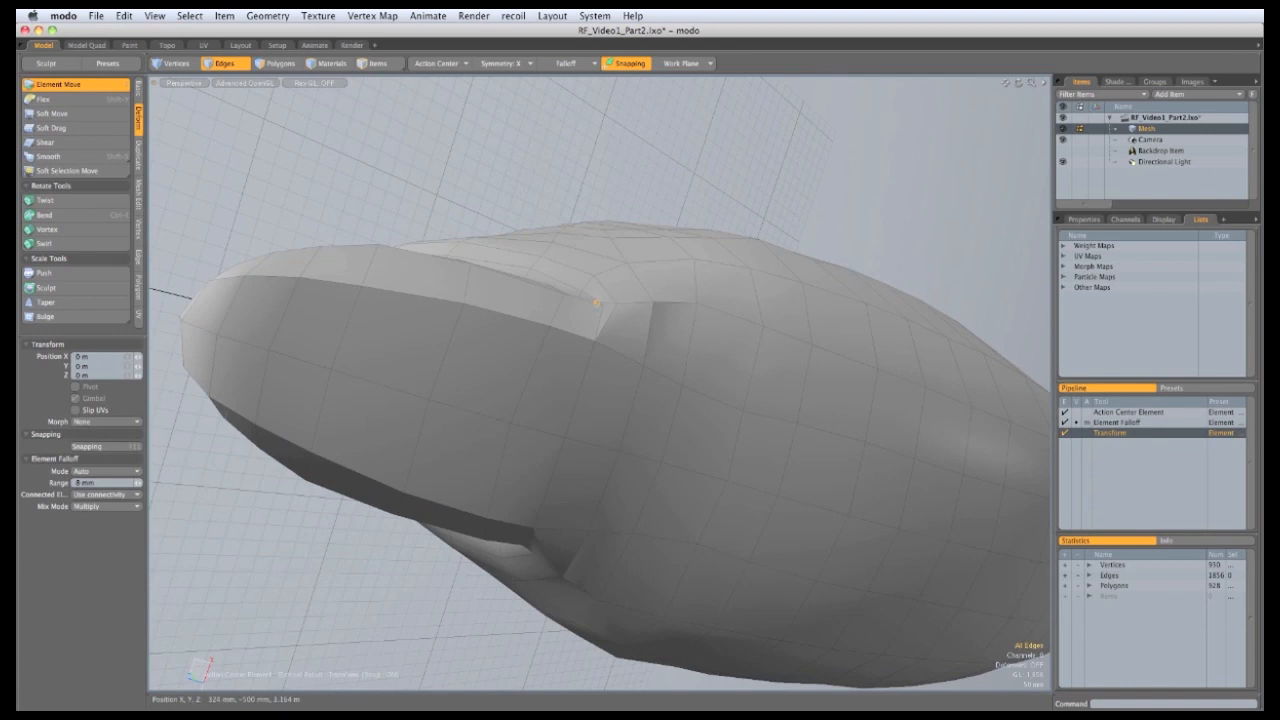
pyautogui.moveTo(597, 302); pyautogui.dragTo(757, 371, button='right')
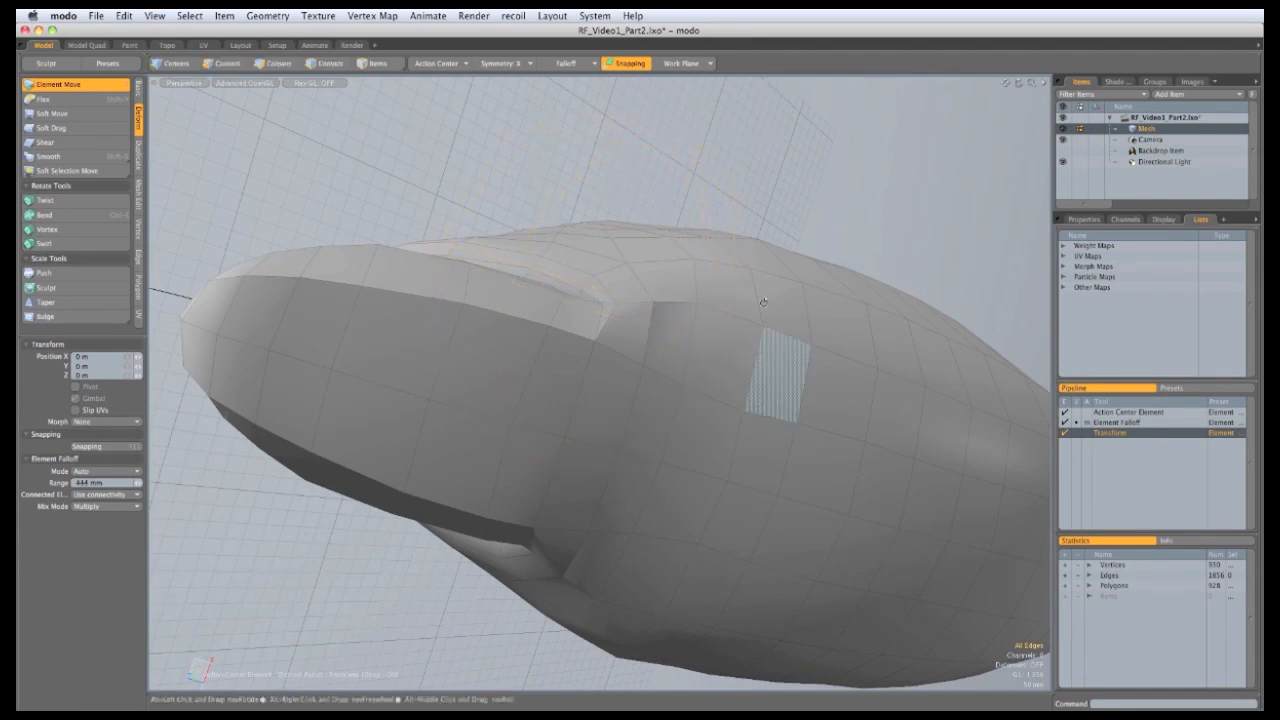
pyautogui.keyDown('alt'); pyautogui.moveTo(757, 371); pyautogui.dragTo(743, 300); pyautogui.keyUp('alt')
pyautogui.moveTo(665, 290); pyautogui.dragTo(576, 265)
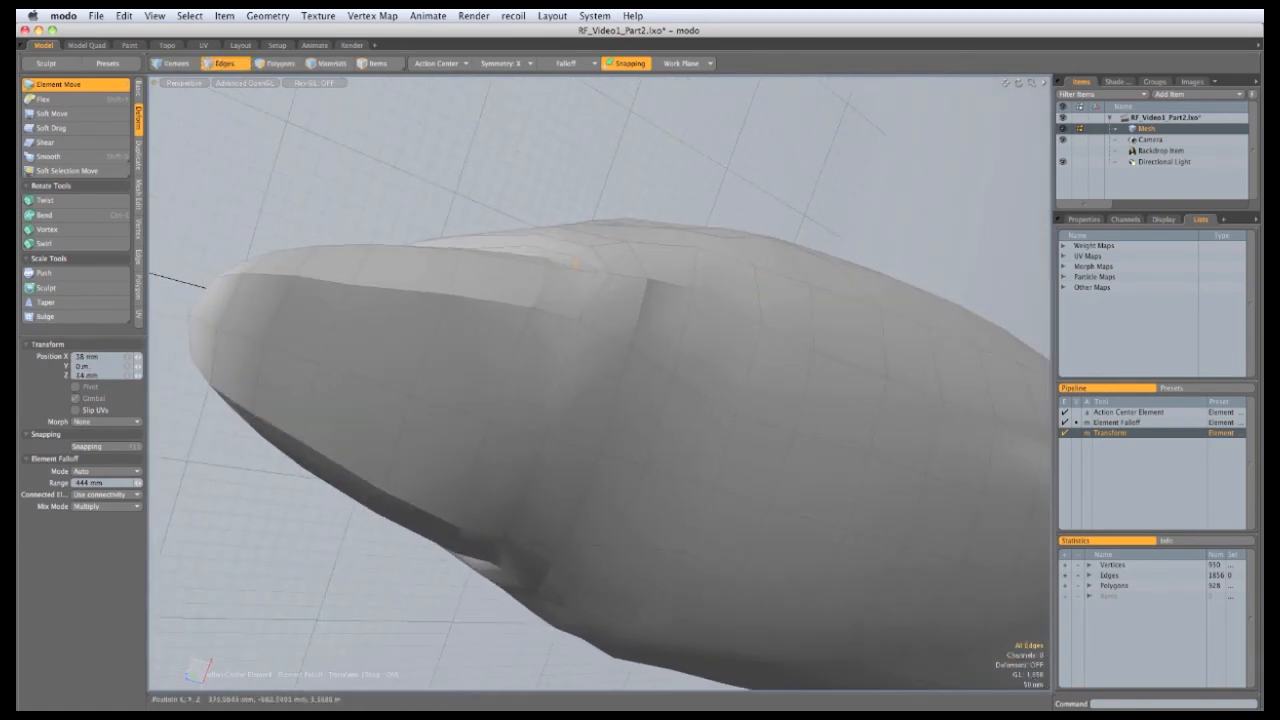
pyautogui.moveTo(470, 262); pyautogui.dragTo(458, 258)
# Step: Adjust the polygons along the upper lip near the mouth corner with a 250 mm element falloff range
pyautogui.keyDown('alt'); pyautogui.moveTo(620, 285); pyautogui.dragTo(669, 323); pyautogui.keyUp('alt')
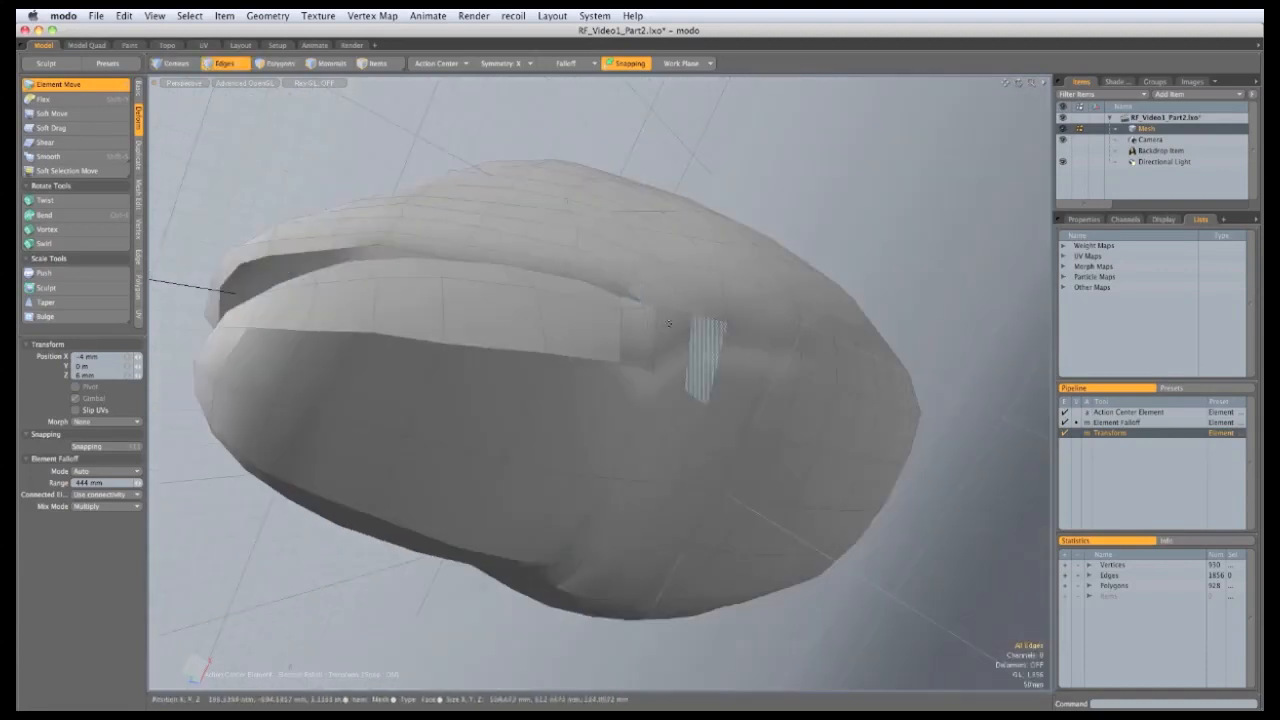
pyautogui.click(615, 265)
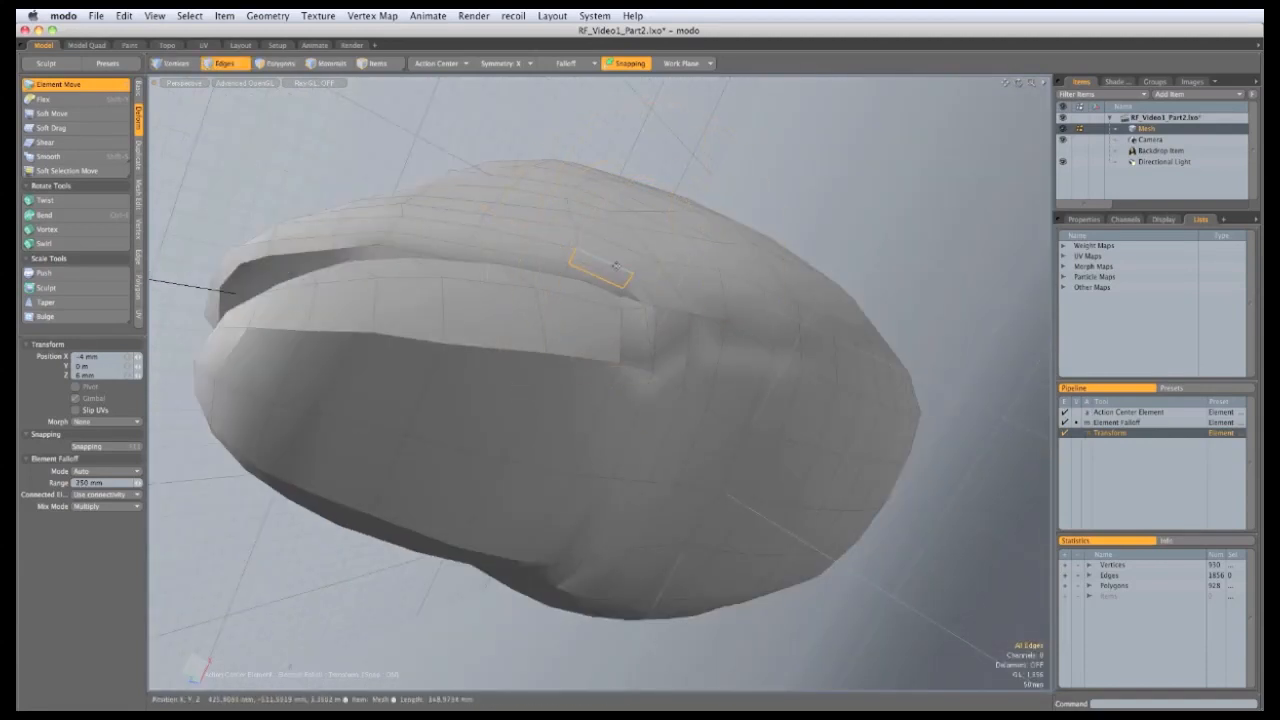
pyautogui.moveTo(615, 265); pyautogui.dragTo(620, 295)
pyautogui.moveTo(485, 255); pyautogui.dragTo(625, 265)
# Step: Refine the width of the head and jaw with Element Move using a 400 mm falloff range
pyautogui.moveTo(752, 300); pyautogui.dragTo(820, 300, button='right')
pyautogui.keyDown('alt'); pyautogui.moveTo(755, 280); pyautogui.dragTo(745, 217); pyautogui.keyUp('alt')
pyautogui.moveTo(587, 238); pyautogui.dragTo(730, 346)
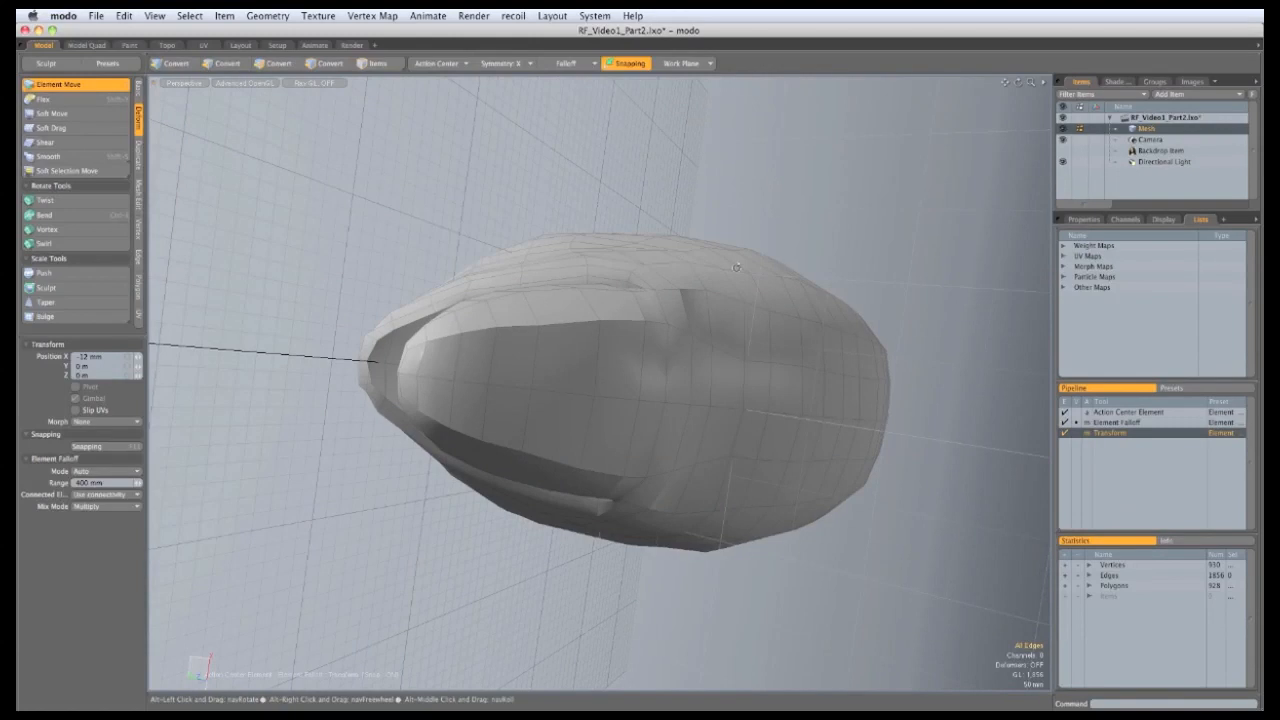
pyautogui.moveTo(733, 270); pyautogui.dragTo(436, 294)
pyautogui.keyDown('alt'); pyautogui.moveTo(887, 229); pyautogui.dragTo(775, 245); pyautogui.keyUp('alt')
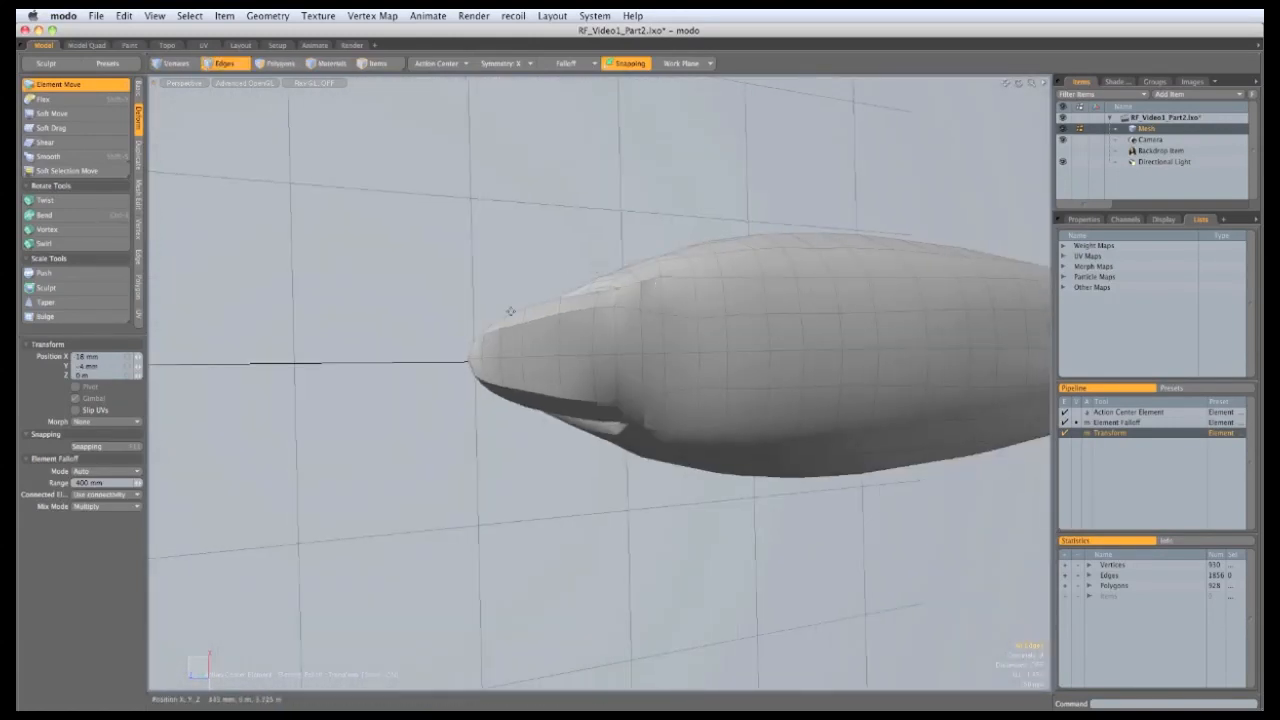
pyautogui.keyDown('alt'); pyautogui.moveTo(461, 357); pyautogui.dragTo(525, 648); pyautogui.keyUp('alt')
pyautogui.press('space')
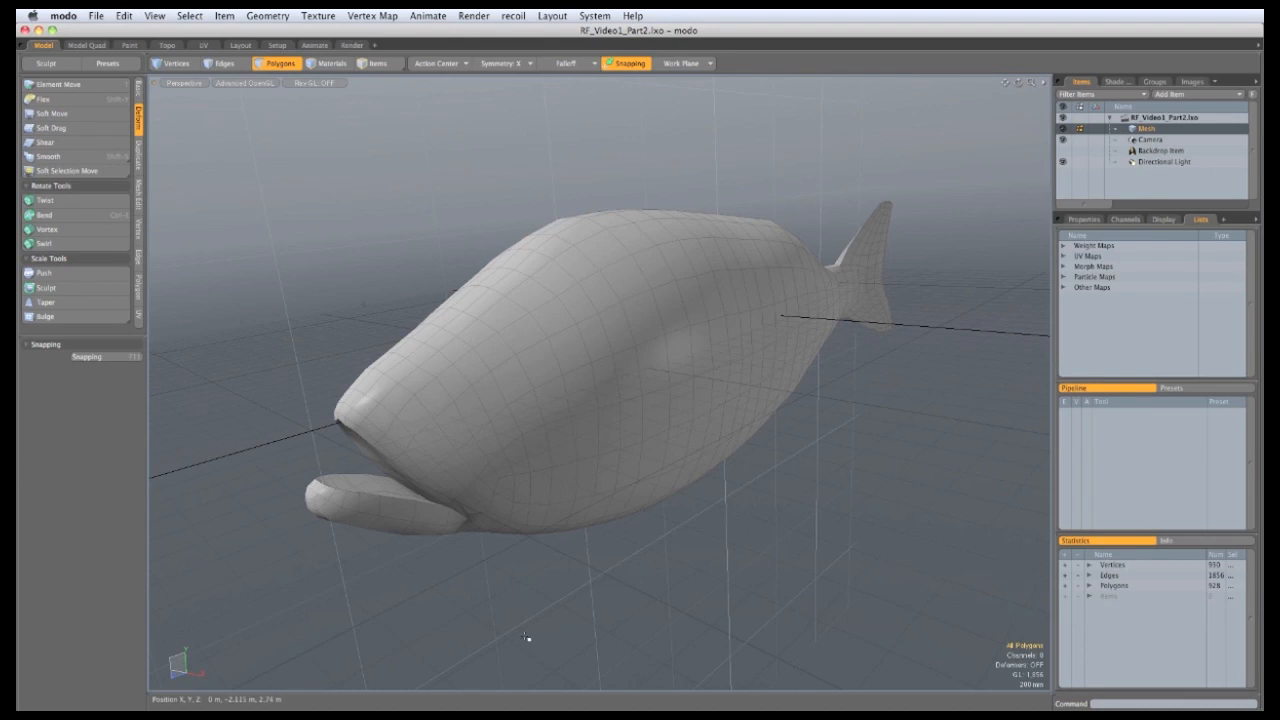
# Step: Turn on subdivision smoothing for the fish mesh and bring the open mouth into view
pyautogui.keyDown('alt'); pyautogui.moveTo(429, 463); pyautogui.dragTo(628, 537); pyautogui.keyUp('alt')
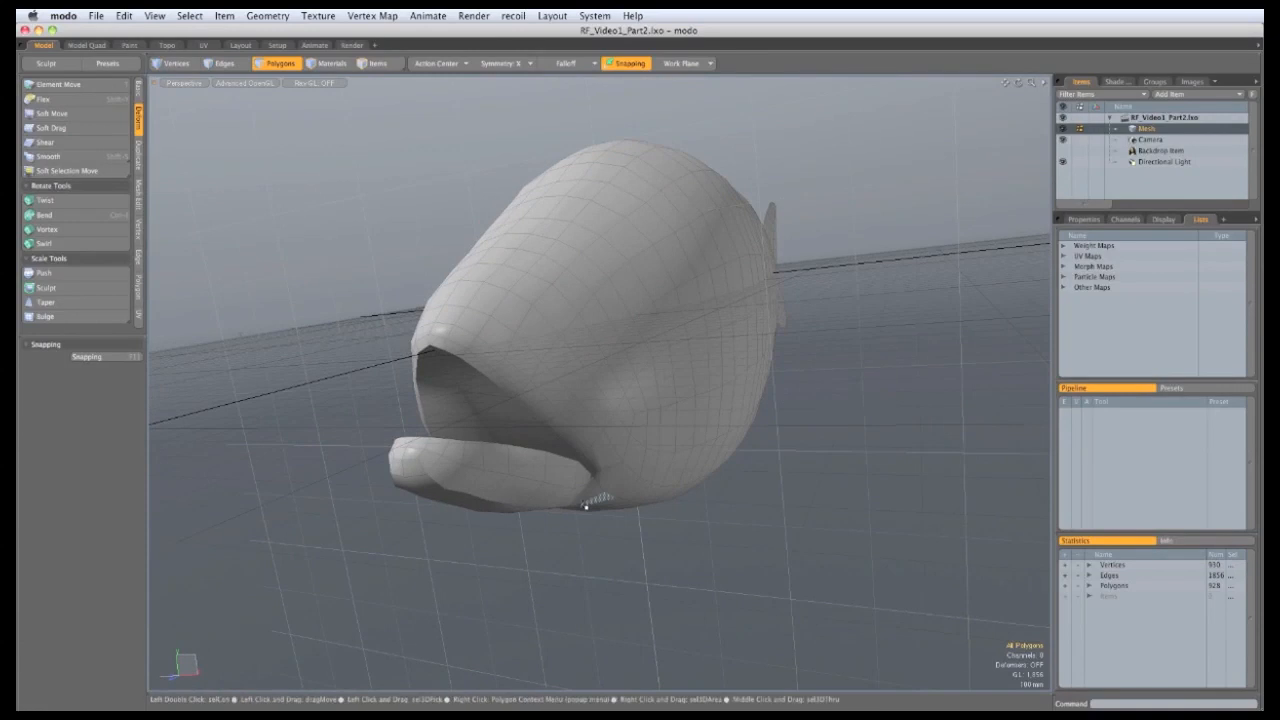
pyautogui.press('Tab')
pyautogui.moveTo(527, 320)
pyautogui.keyDown('alt'); pyautogui.mouseDown()
pyautogui.moveTo(554, 491)
pyautogui.moveTo(624, 532)
pyautogui.moveTo(606, 486)
pyautogui.moveTo(586, 523)
pyautogui.moveTo(589, 557)
pyautogui.moveTo(554, 570)
pyautogui.moveTo(610, 525)
pyautogui.moveTo(562, 486)
pyautogui.moveTo(546, 417)
pyautogui.mouseUp(); pyautogui.keyUp('alt')
pyautogui.scroll(3, 560, 450)
# Step: Bevel the polygons lining the inside of the mouth to sharpen the lip edges, and clear the selection
pyautogui.keyDown('alt'); pyautogui.moveTo(570, 475); pyautogui.dragTo(325, 288); pyautogui.keyUp('alt')
pyautogui.press('b')
pyautogui.press('space')
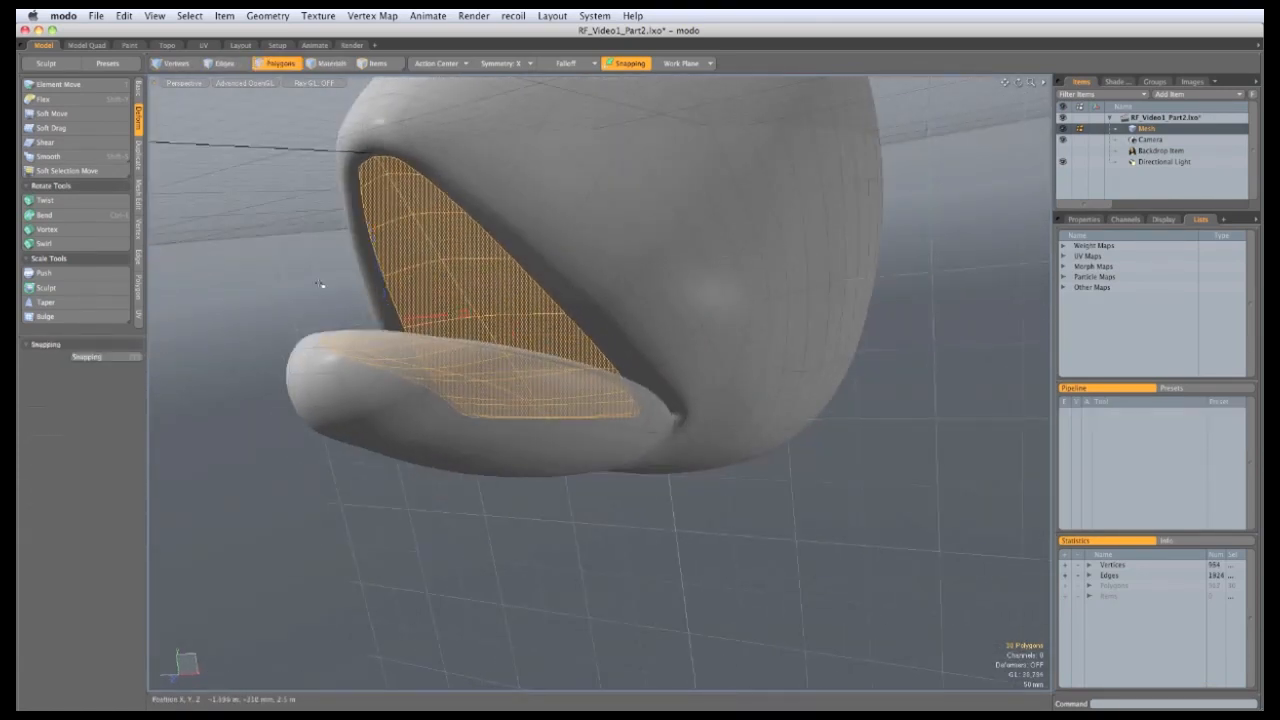
pyautogui.click(319, 285)
pyautogui.scroll(4, 400, 350)
pyautogui.moveTo(623, 477)
pyautogui.mouseDown()
pyautogui.moveTo(571, 471)
pyautogui.moveTo(505, 497)
pyautogui.moveTo(400, 508)
pyautogui.moveTo(280, 490)
pyautogui.mouseUp()
pyautogui.click(226, 437)
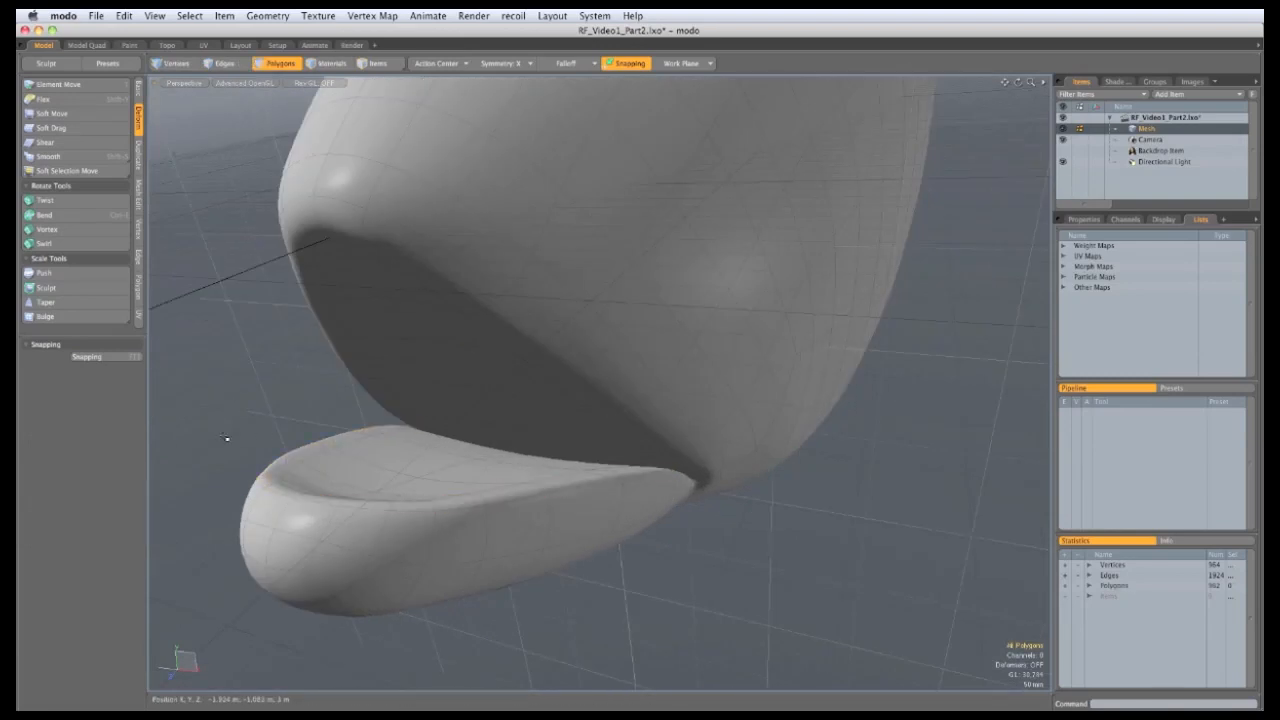
pyautogui.moveTo(226, 437)
pyautogui.keyDown('alt'); pyautogui.mouseDown()
pyautogui.moveTo(300, 340)
pyautogui.moveTo(340, 365)
pyautogui.moveTo(345, 333)
pyautogui.moveTo(523, 428)
pyautogui.moveTo(508, 466)
pyautogui.mouseUp(); pyautogui.keyUp('alt')
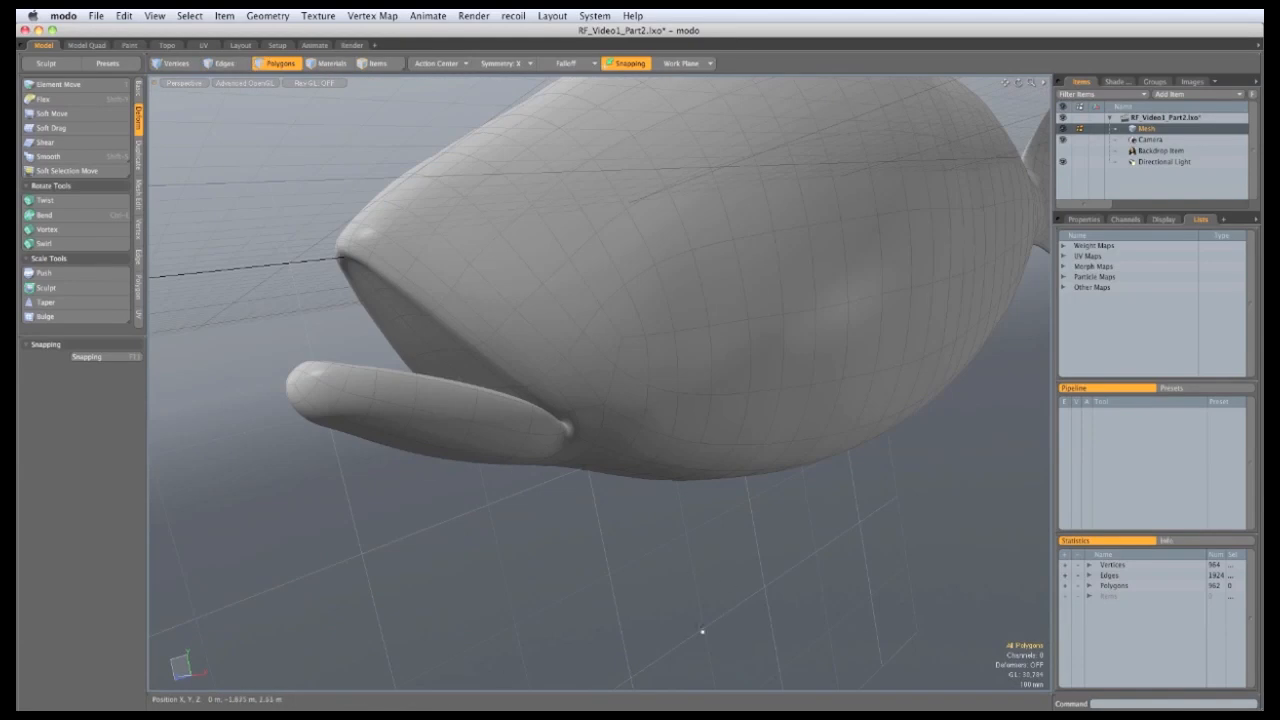
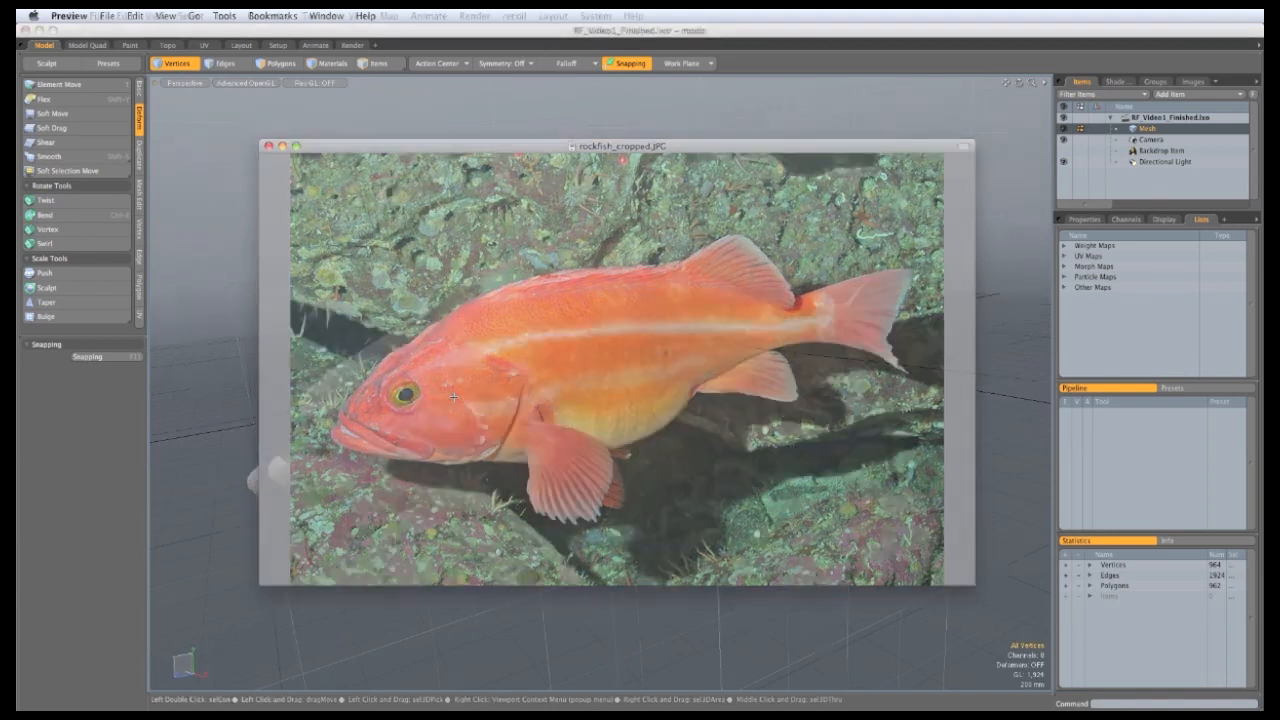
# Step: Dismiss the reference photo, view the finished fish mesh from the front and set symmetry to X
pyautogui.click(591, 596)
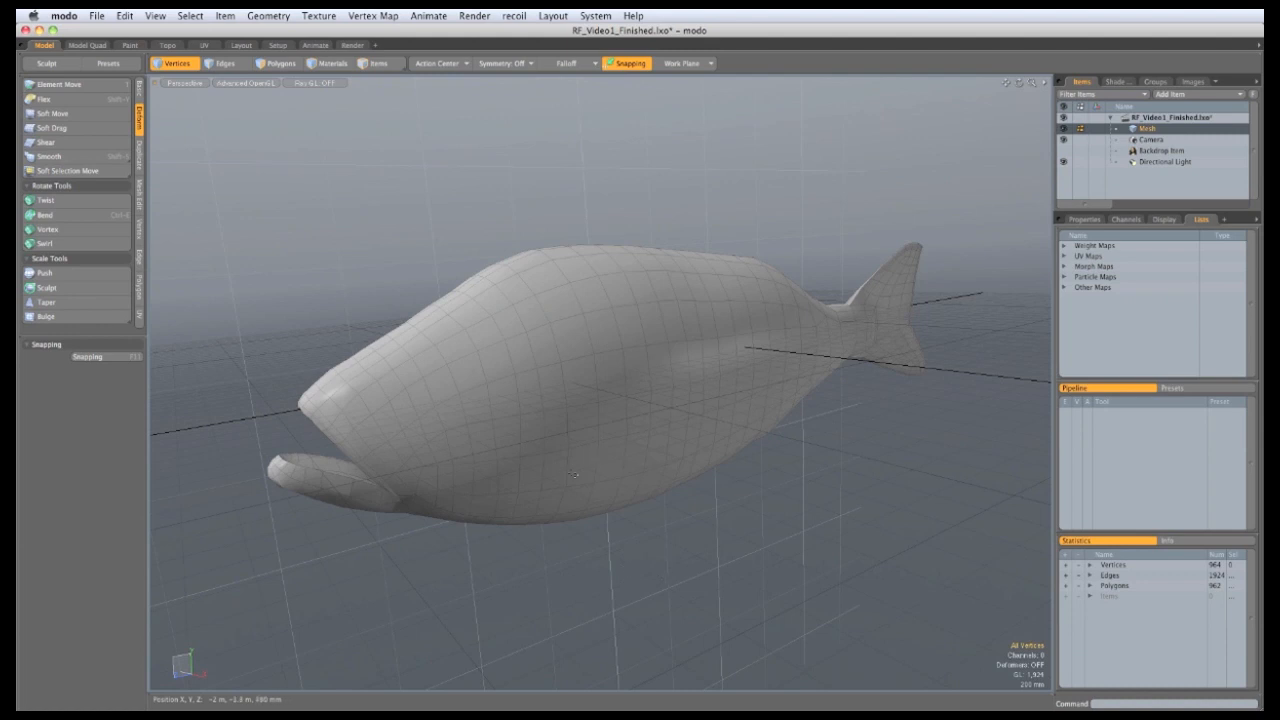
pyautogui.press('alt')
pyautogui.keyDown('alt'); pyautogui.moveTo(358, 502); pyautogui.dragTo(494, 371); pyautogui.keyUp('alt')
pyautogui.click(522, 64)
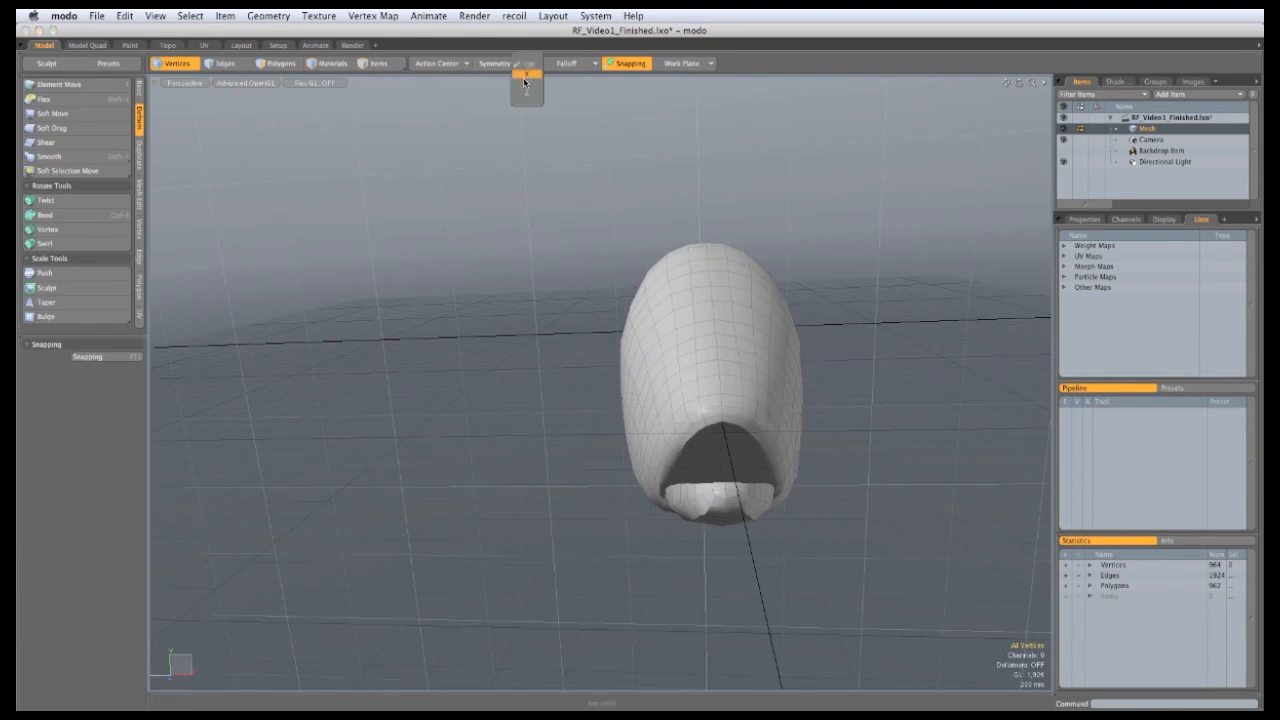
pyautogui.click(524, 76)
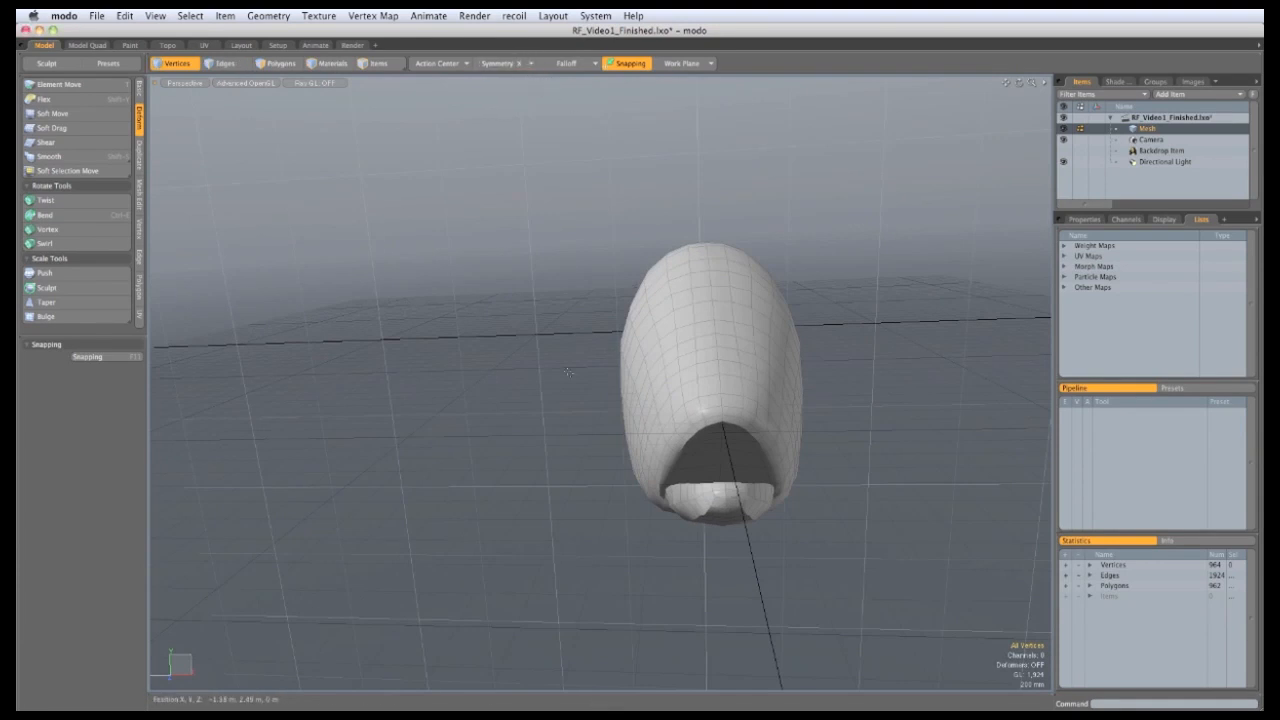
# Step: Apply the Symmetry Tool to the fish mesh with a 118 mm threshold and Use Topology enabled
pyautogui.click(265, 17)
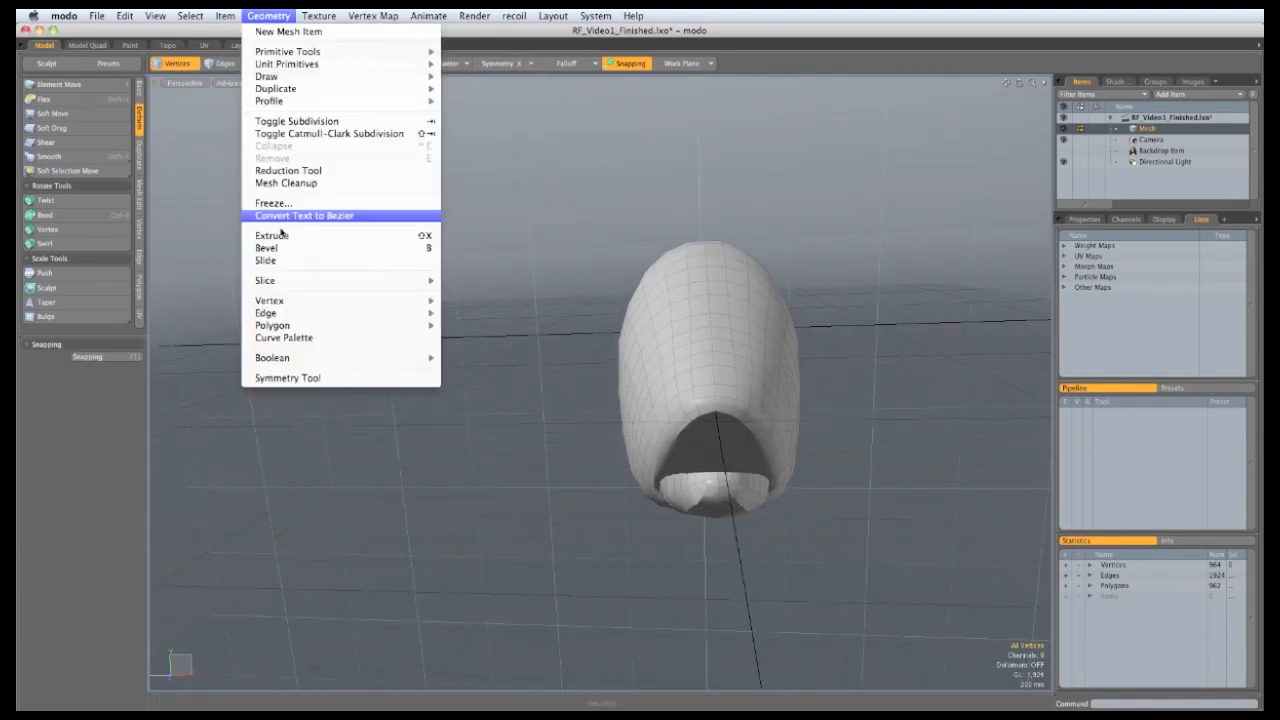
pyautogui.click(286, 379)
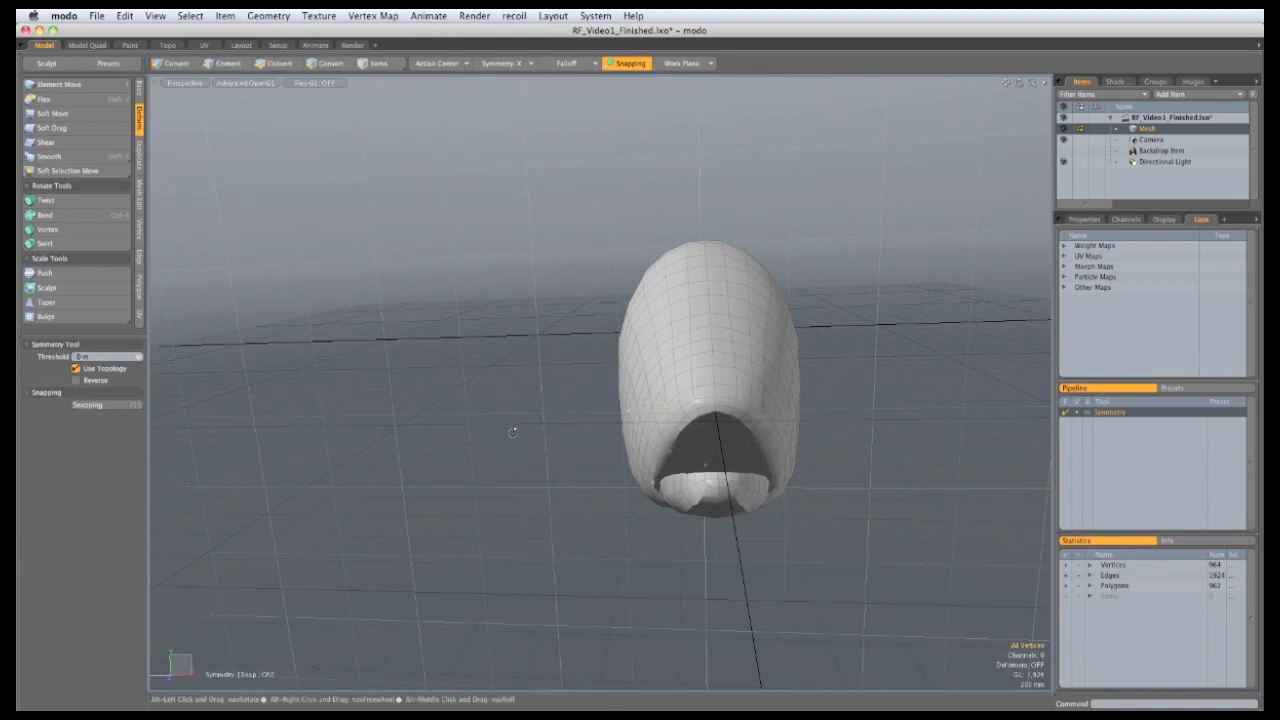
pyautogui.keyDown('alt'); pyautogui.moveTo(514, 436); pyautogui.dragTo(698, 392); pyautogui.keyUp('alt')
pyautogui.keyDown('alt'); pyautogui.moveTo(769, 424); pyautogui.dragTo(396, 330); pyautogui.keyUp('alt')
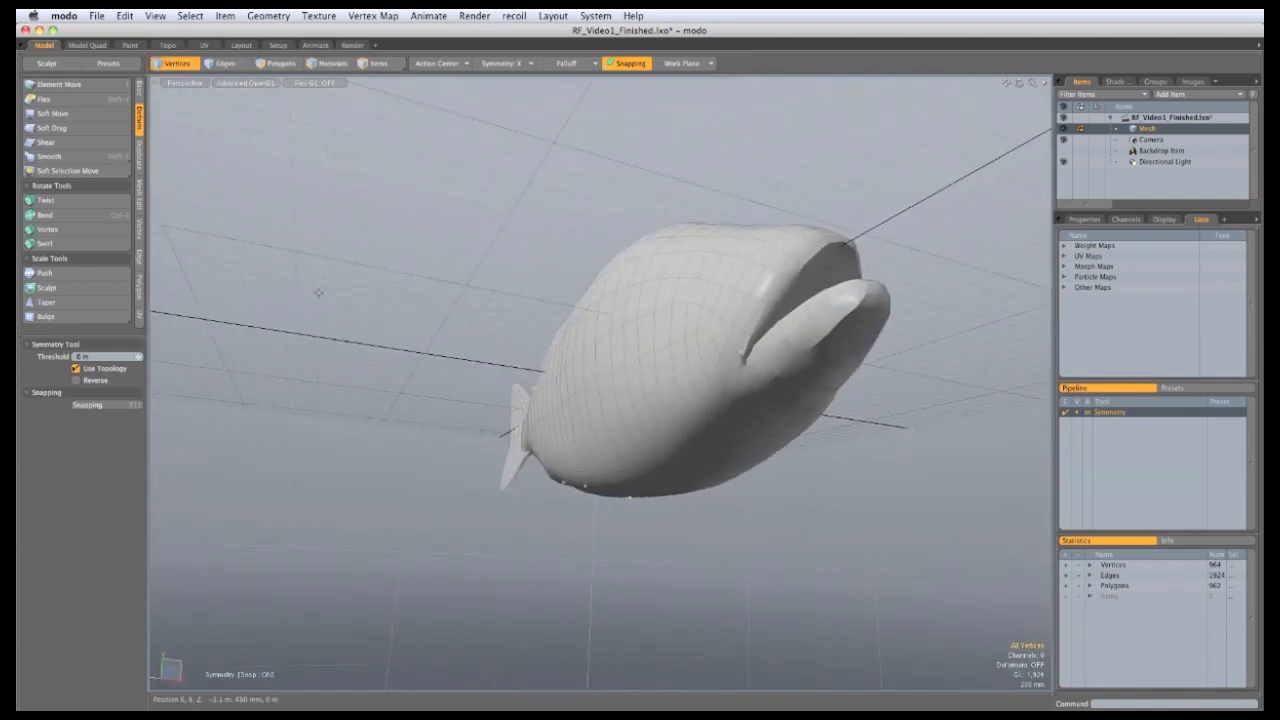
pyautogui.moveTo(138, 357); pyautogui.dragTo(155, 357)
pyautogui.keyDown('alt'); pyautogui.moveTo(442, 325); pyautogui.dragTo(440, 532); pyautogui.keyUp('alt')
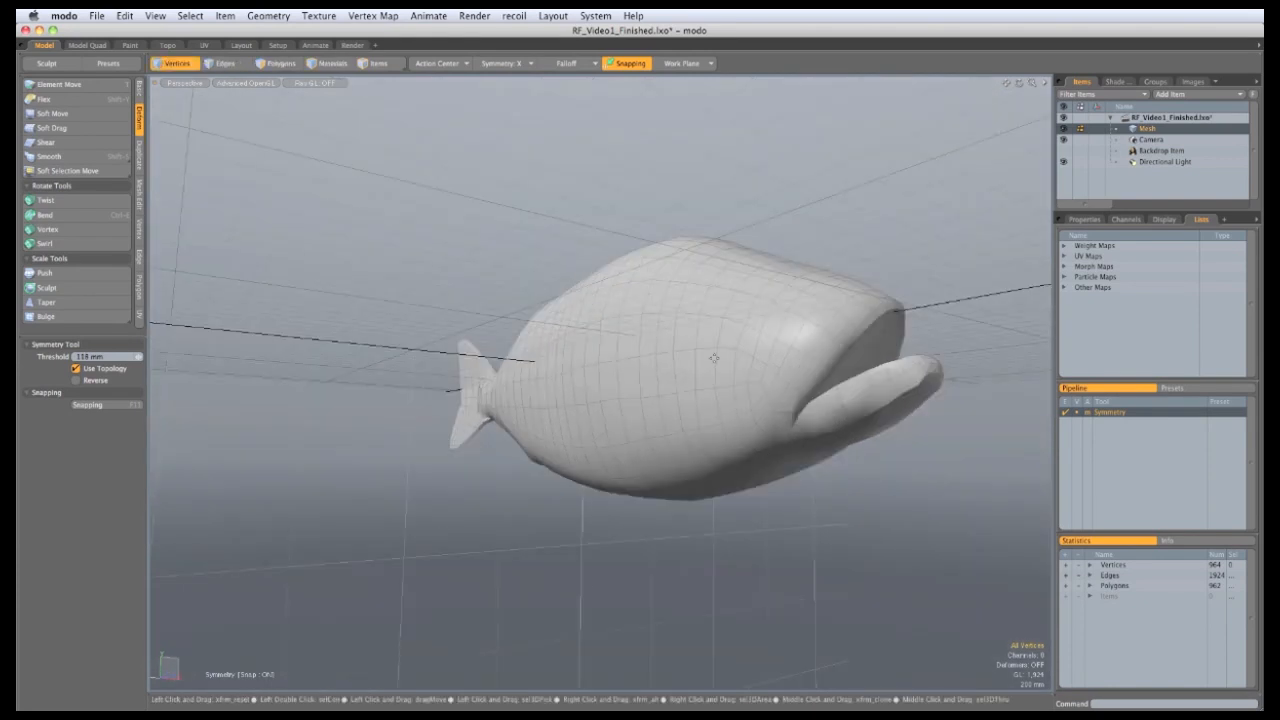
pyautogui.press('space')
# Step: Convert the fish mesh to Catmull-Clark subdivision with multiresolution, setting its subdivision level and current level to 5
pyautogui.keyDown('alt'); pyautogui.moveTo(713, 356); pyautogui.dragTo(651, 553); pyautogui.keyUp('alt')
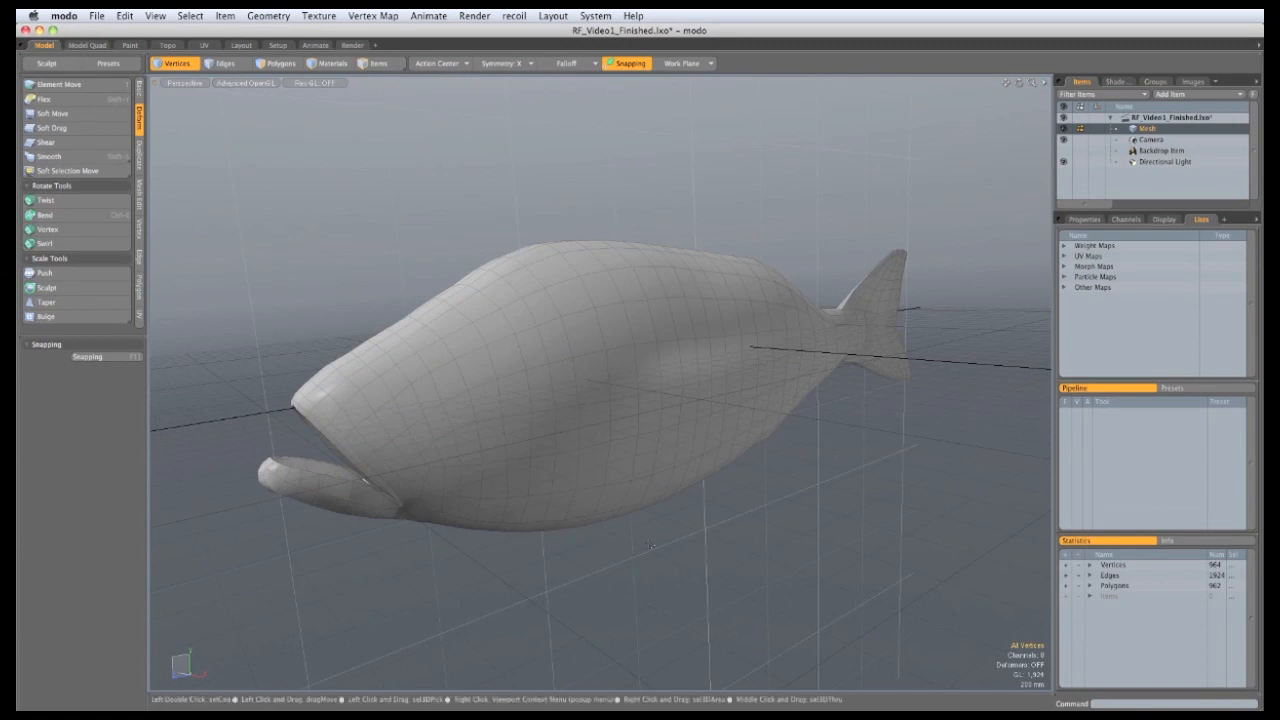
pyautogui.hotkey('ctrl', 'z')
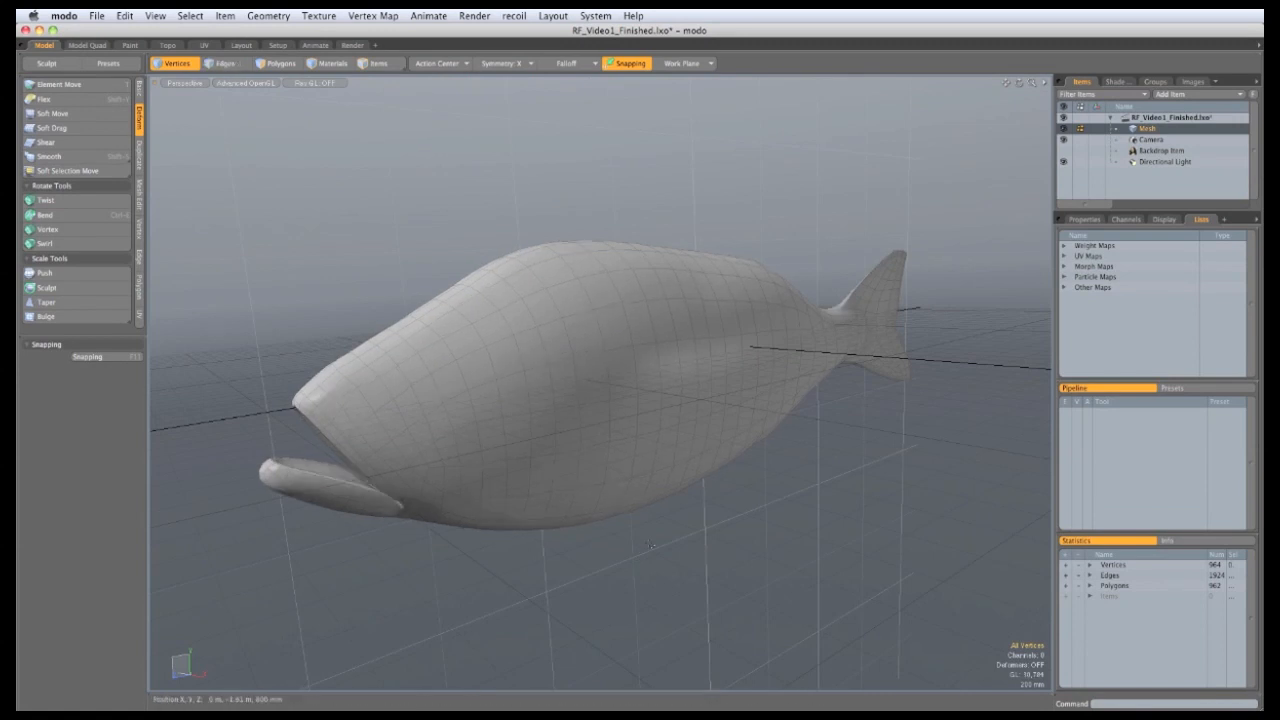
pyautogui.click(1080, 221)
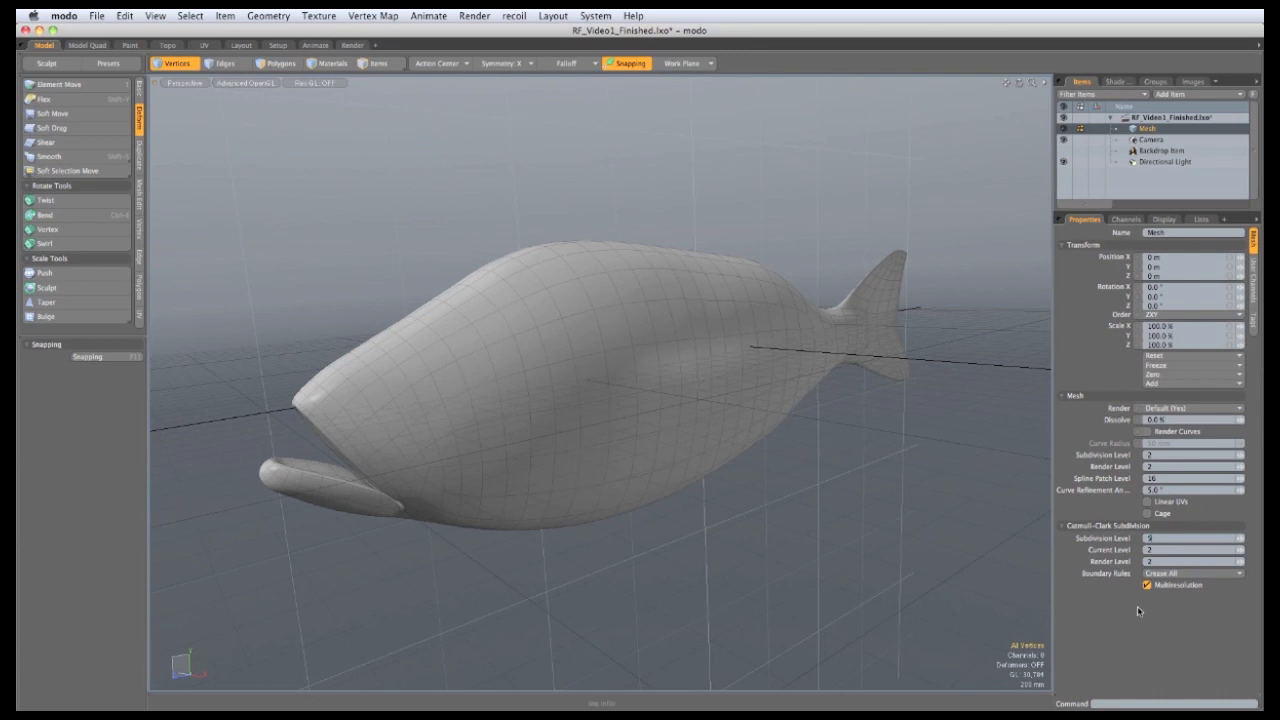
pyautogui.press('Return')
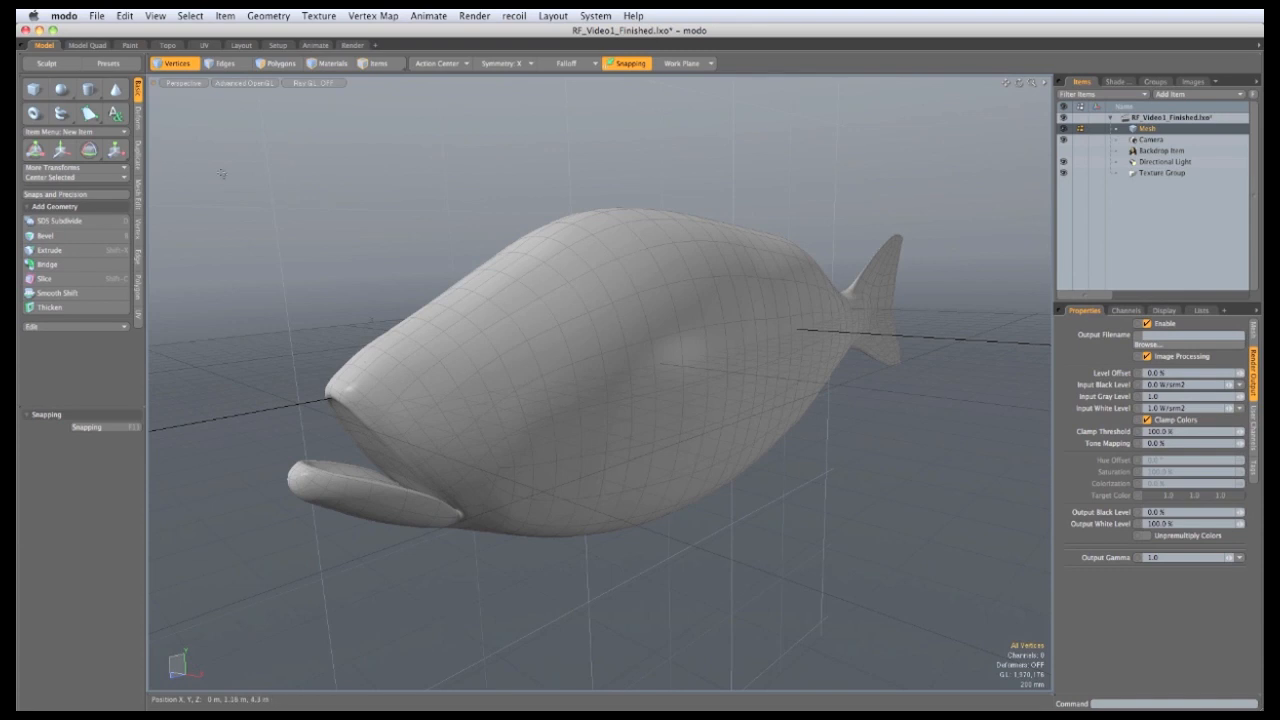
# Step: Switch to the Paint layout, then hide the grid and set the wireframe overlay to None for the viewport
pyautogui.click(130, 45)
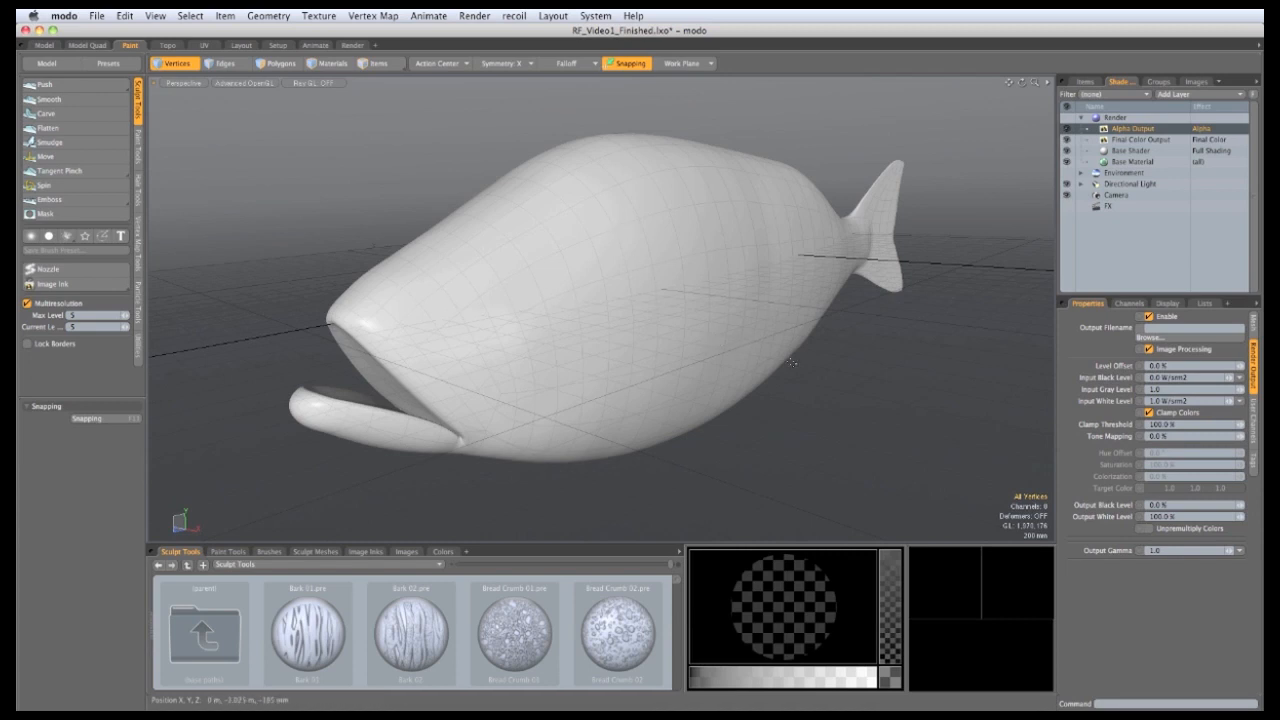
pyautogui.press('o')
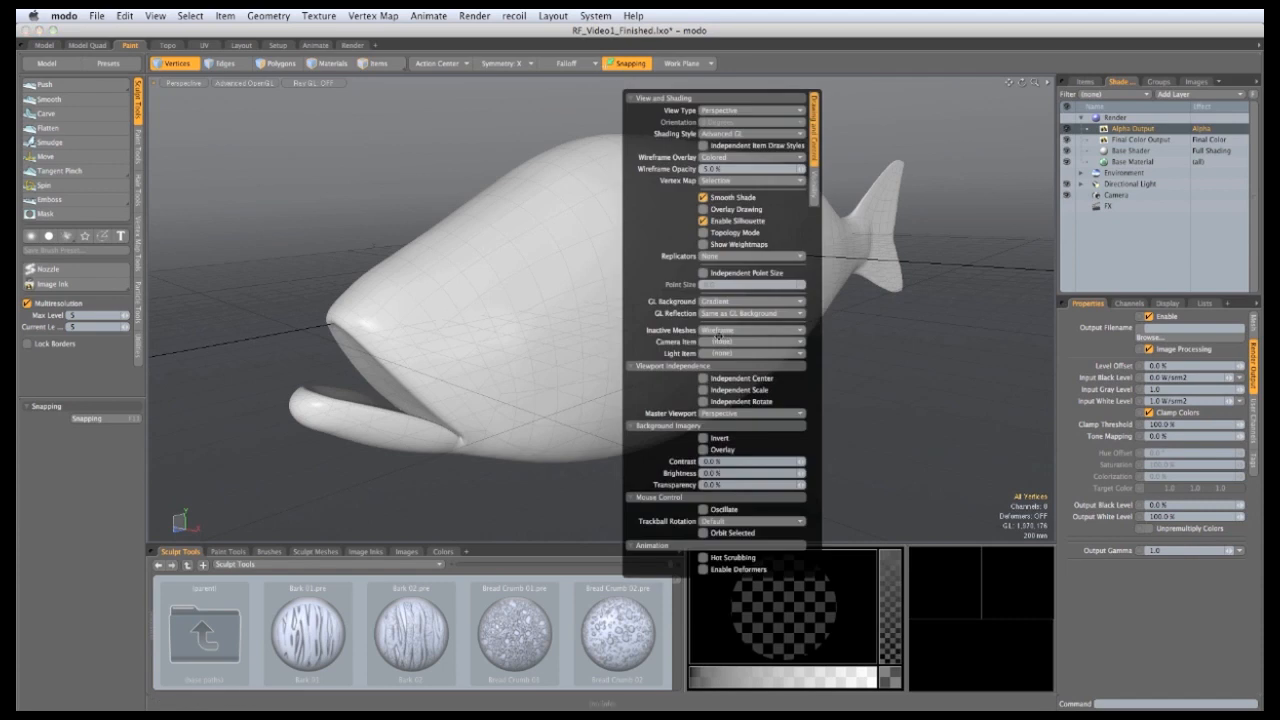
pyautogui.click(812, 195)
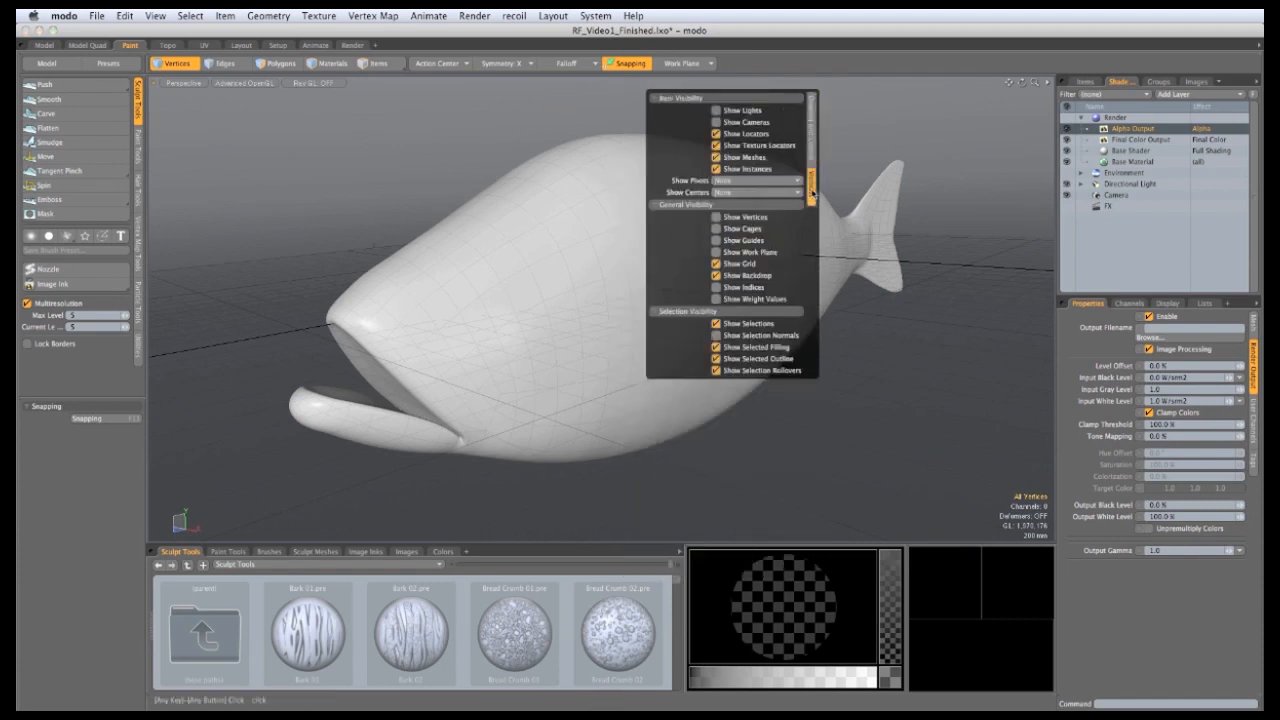
pyautogui.click(716, 264)
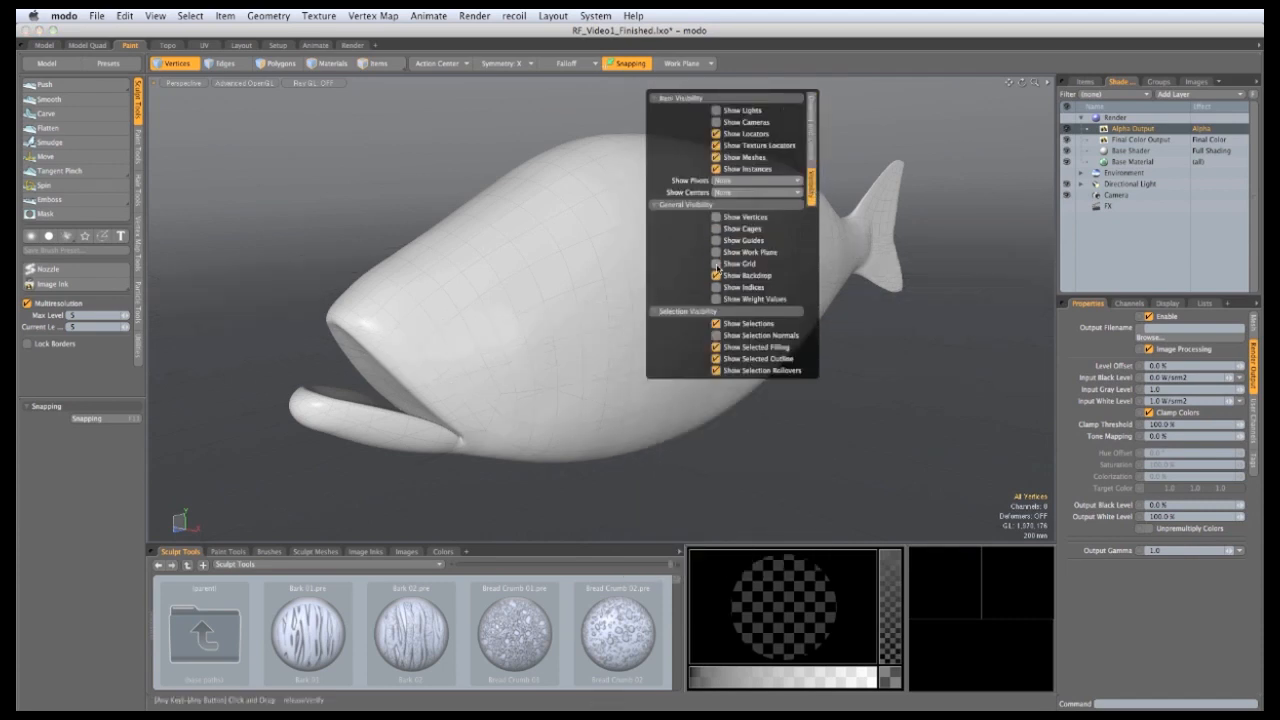
pyautogui.click(810, 155)
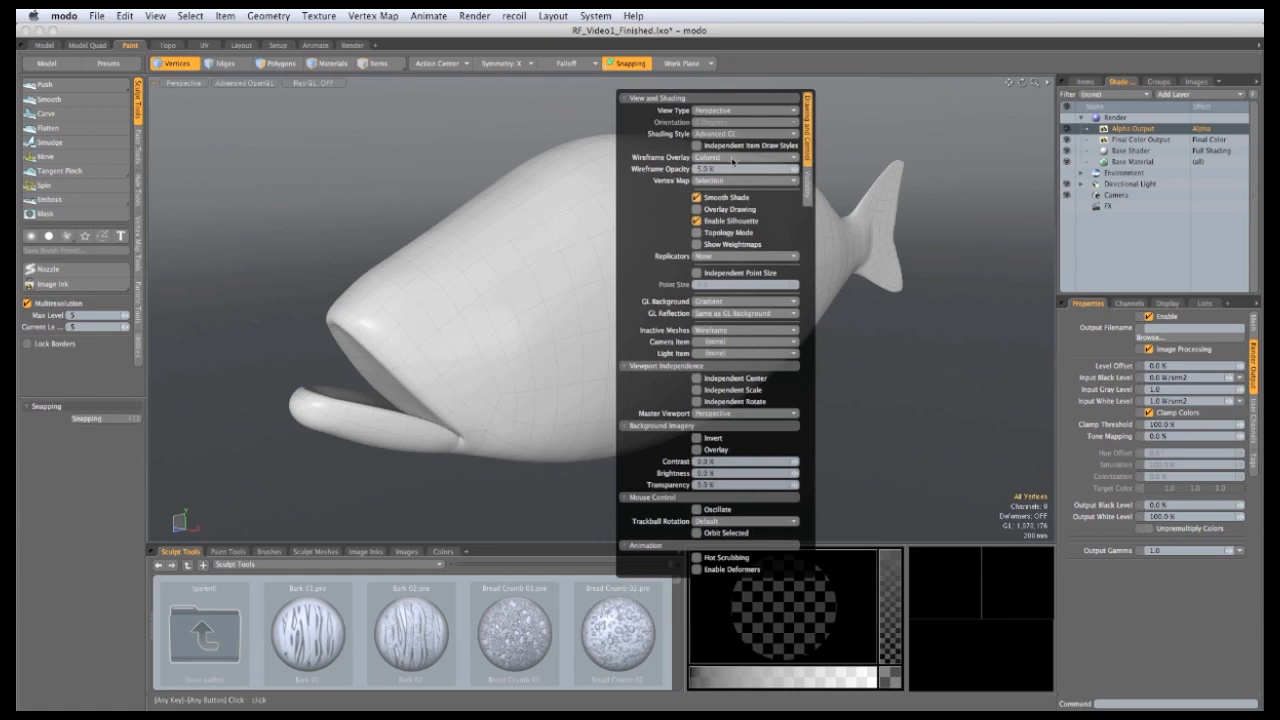
pyautogui.click(739, 158)
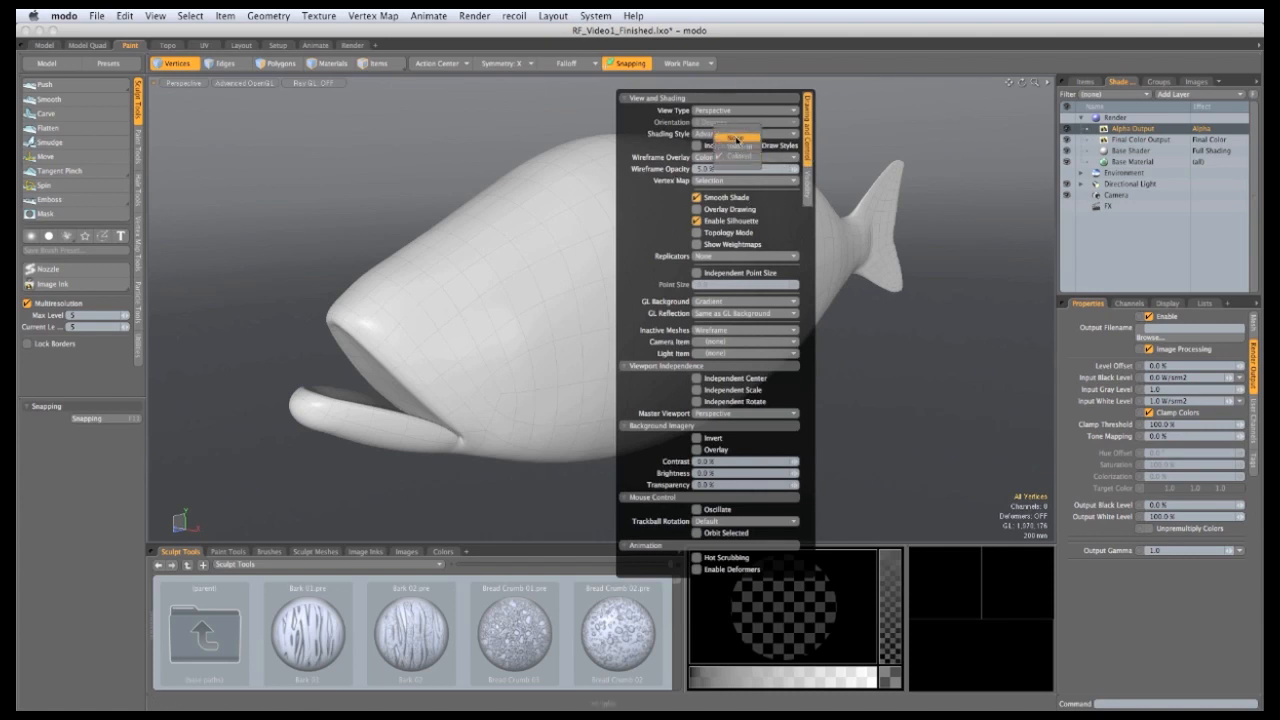
pyautogui.click(735, 139)
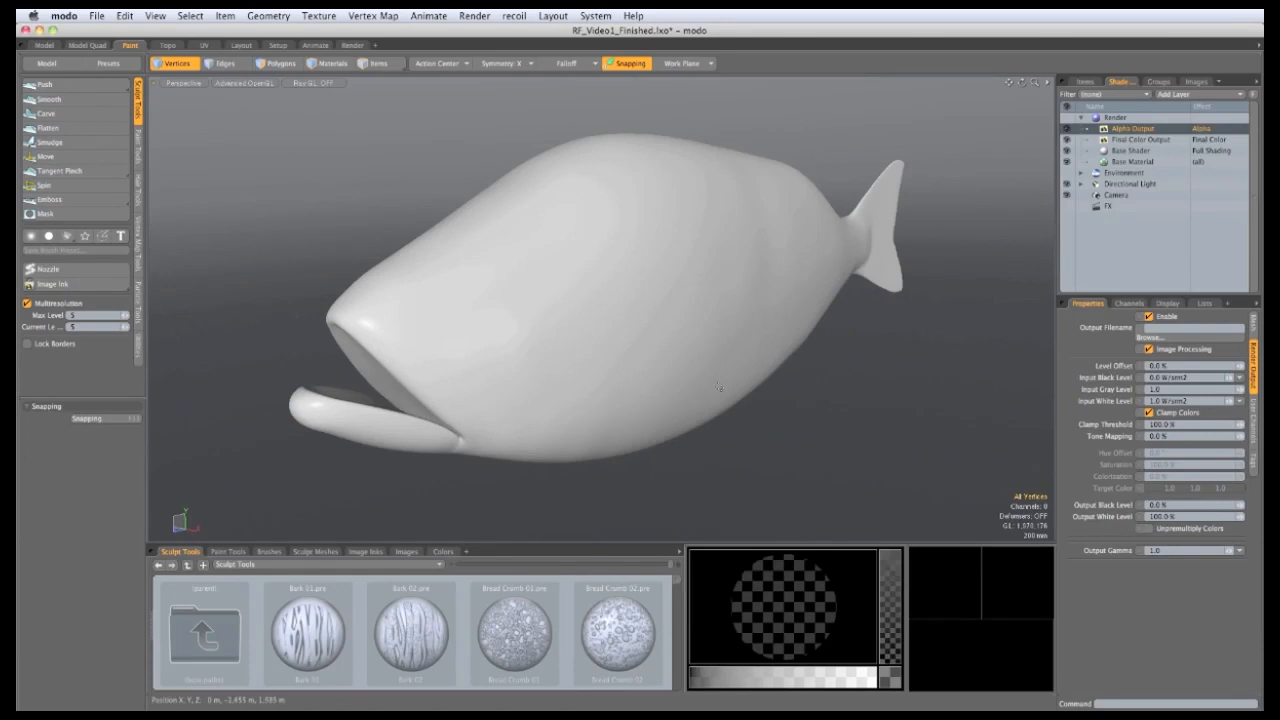
# Step: Add the RedWax matcap preset image to the shader tree and change its layer type to Matcap Shader
pyautogui.click(107, 64)
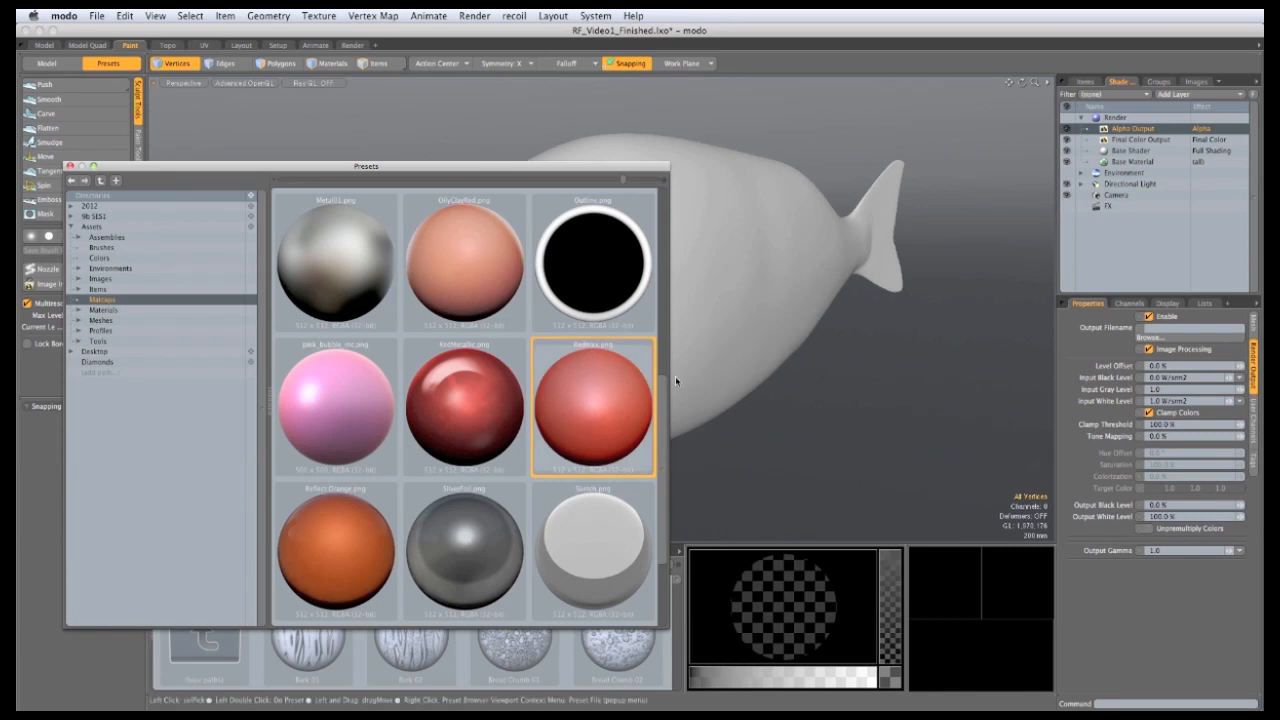
pyautogui.moveTo(626, 455); pyautogui.dragTo(1136, 128)
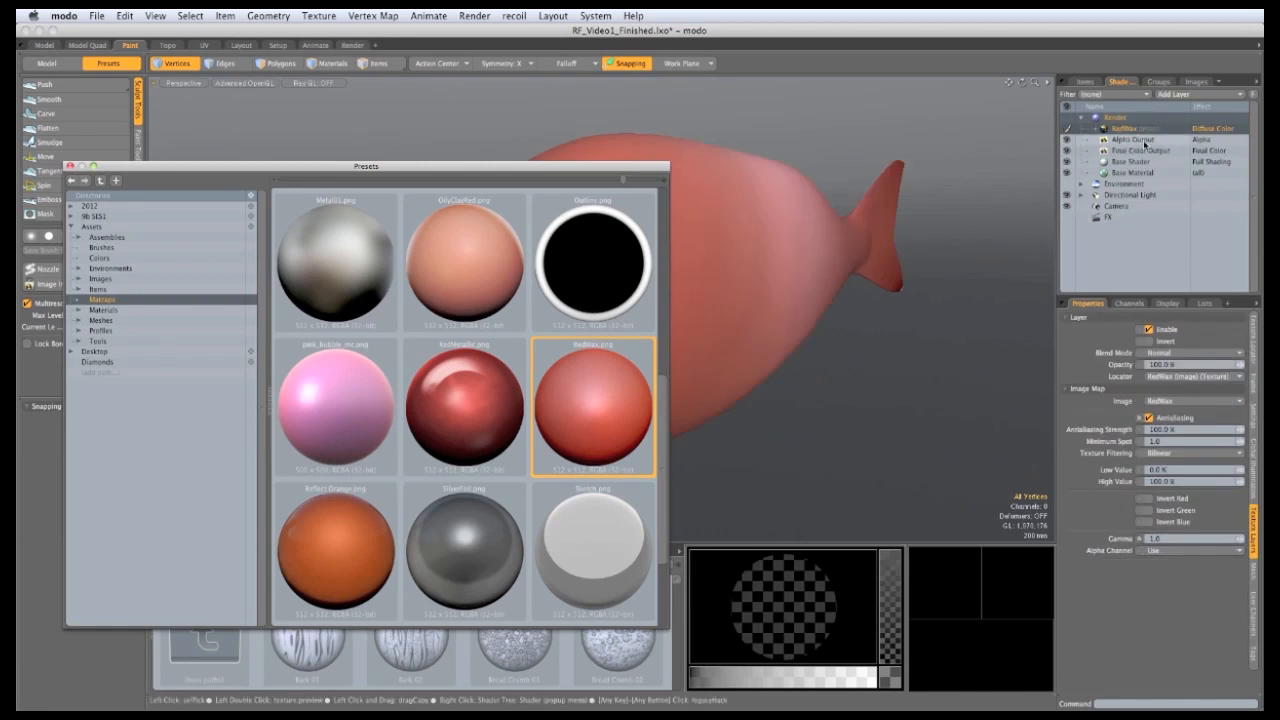
pyautogui.click(70, 167)
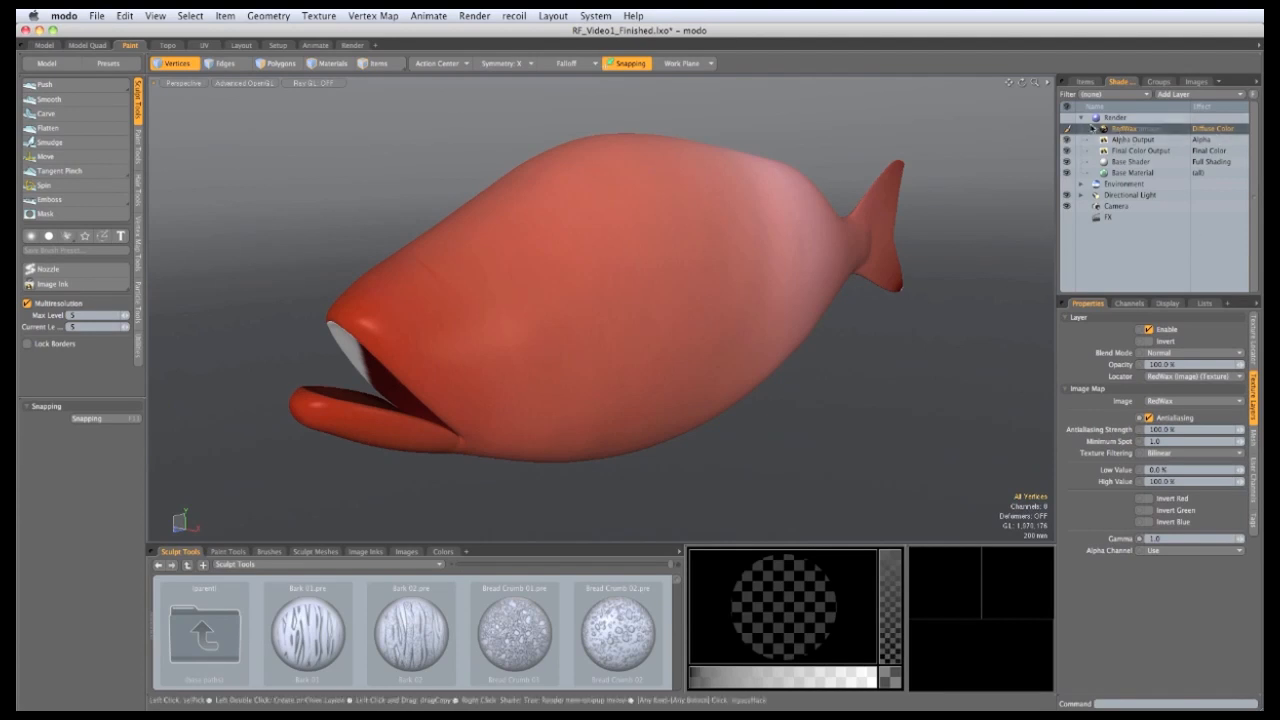
pyautogui.rightClick(1109, 133)
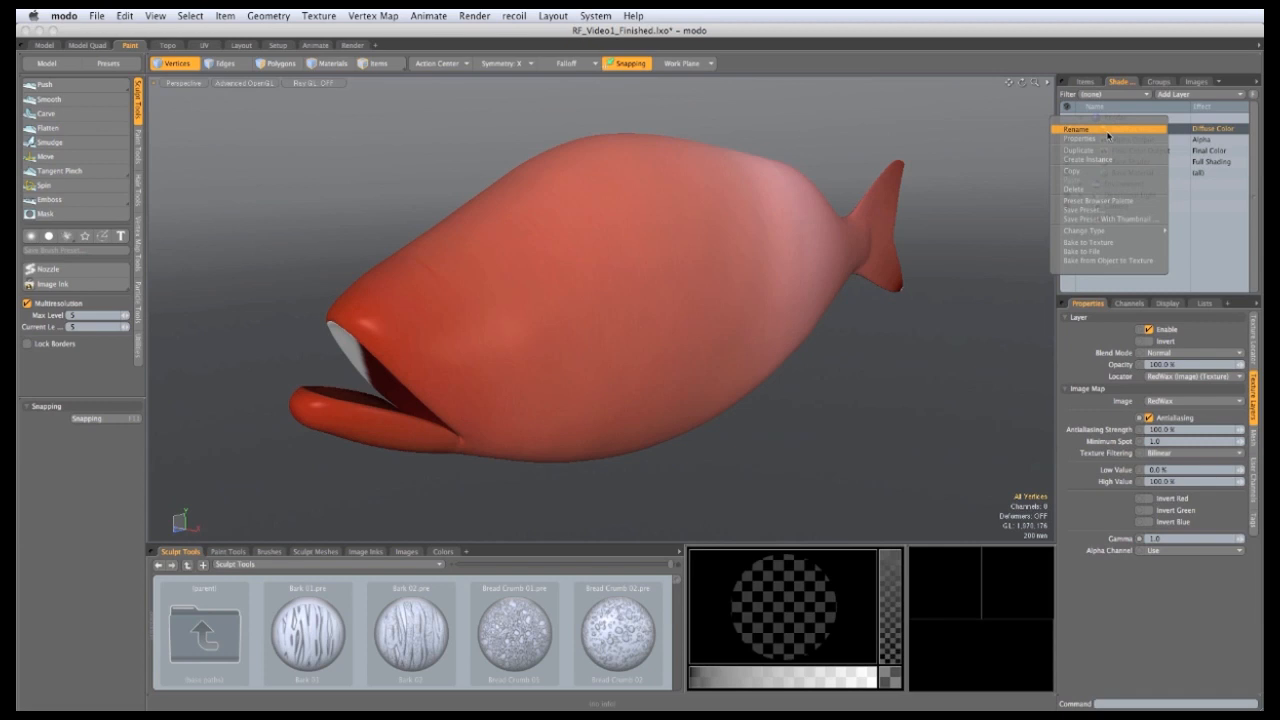
pyautogui.moveTo(1088, 231)
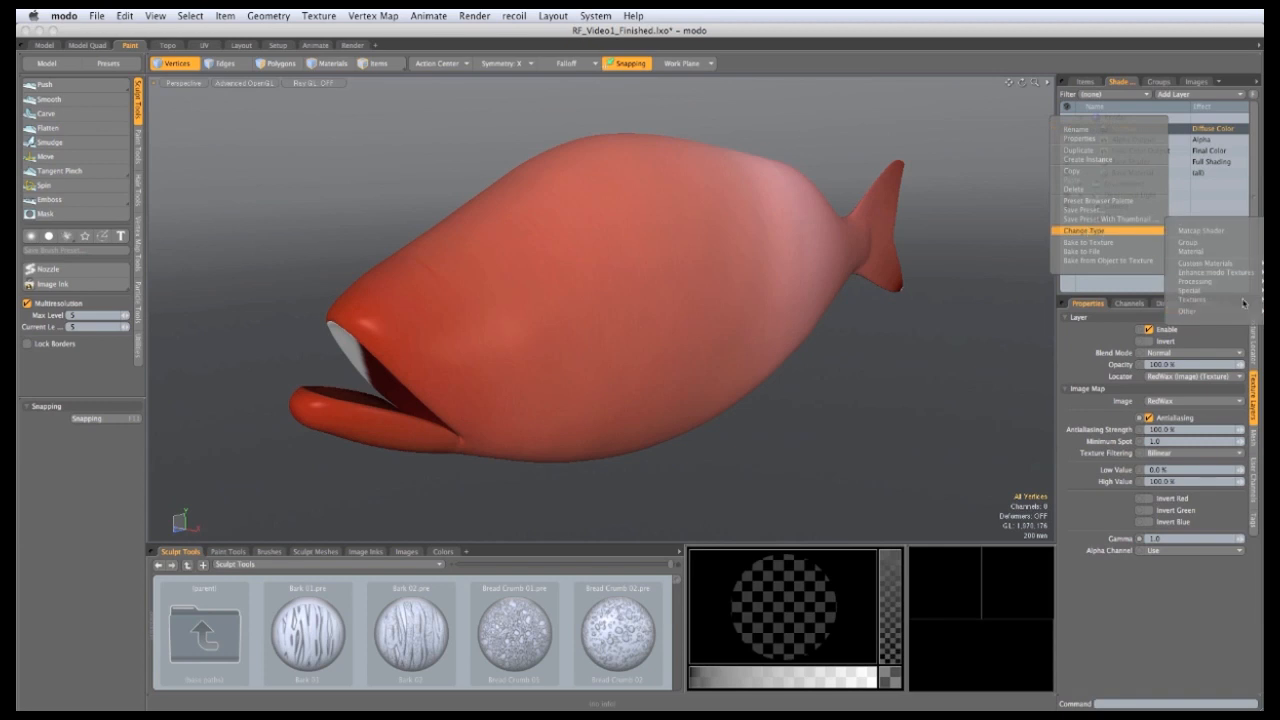
pyautogui.click(1201, 232)
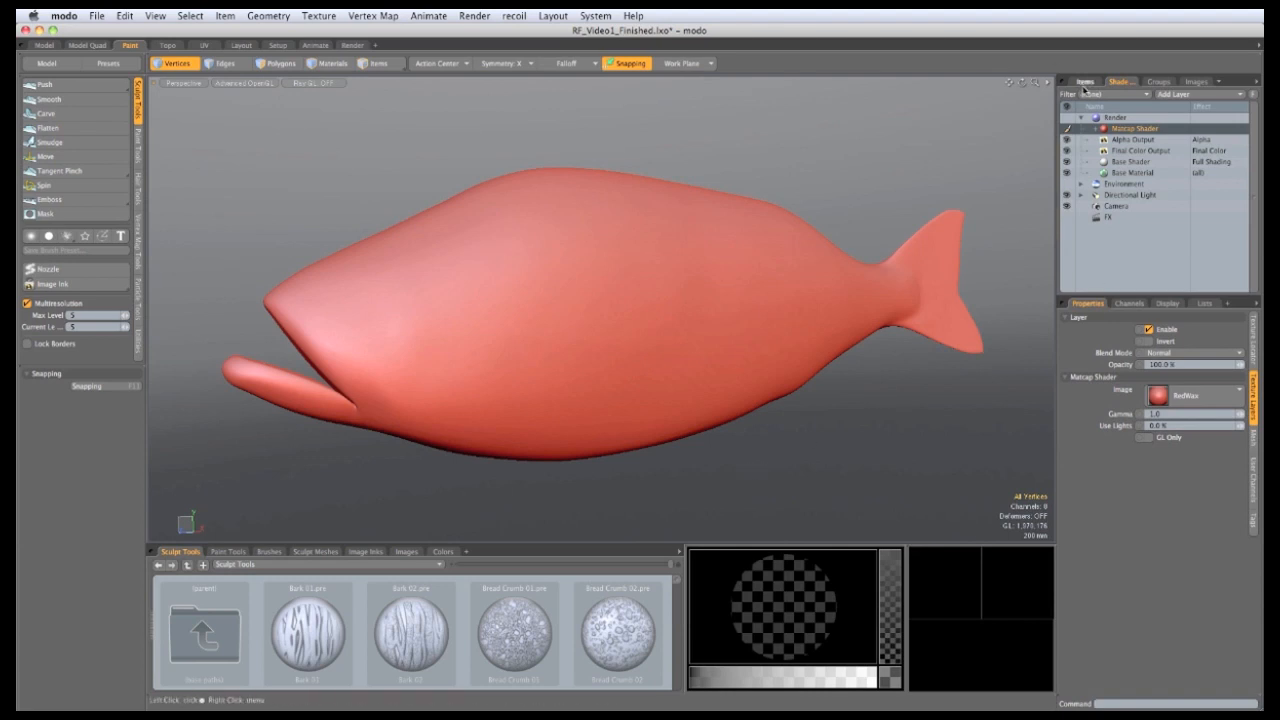
# Step: Lower the fish mesh's current Catmull-Clark subdivision level to 2
pyautogui.click(1084, 82)
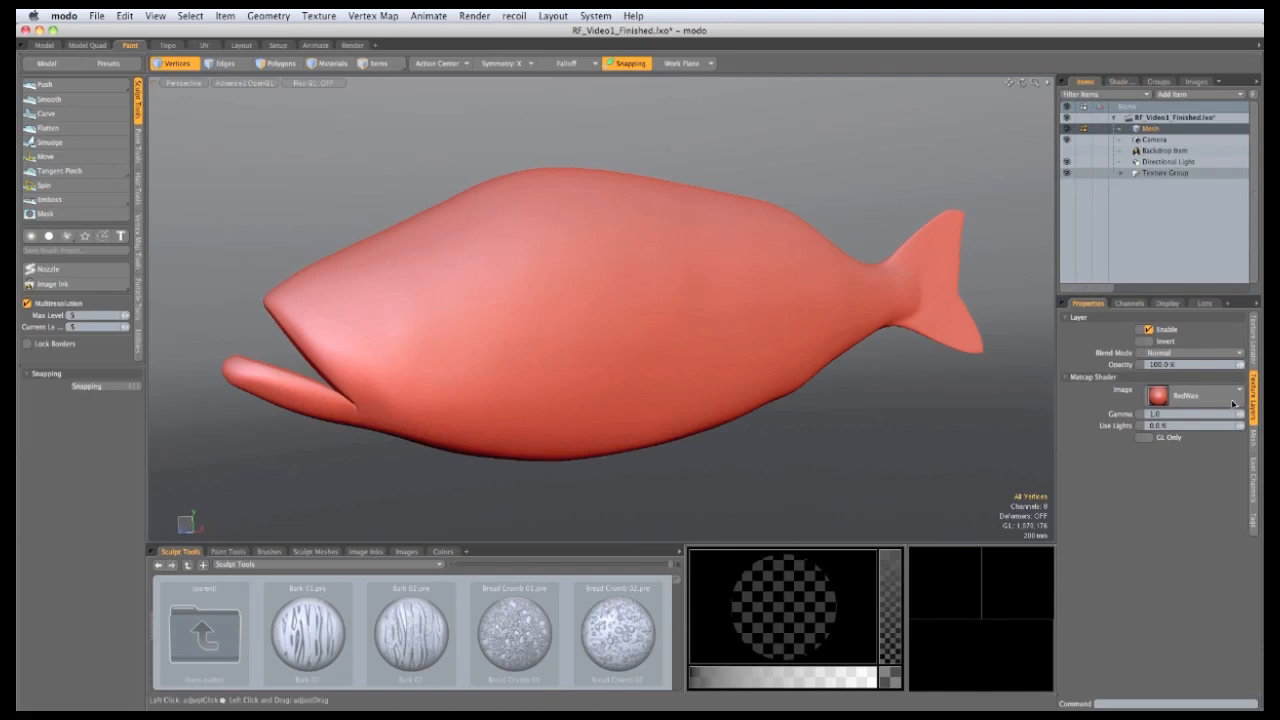
pyautogui.click(1253, 438)
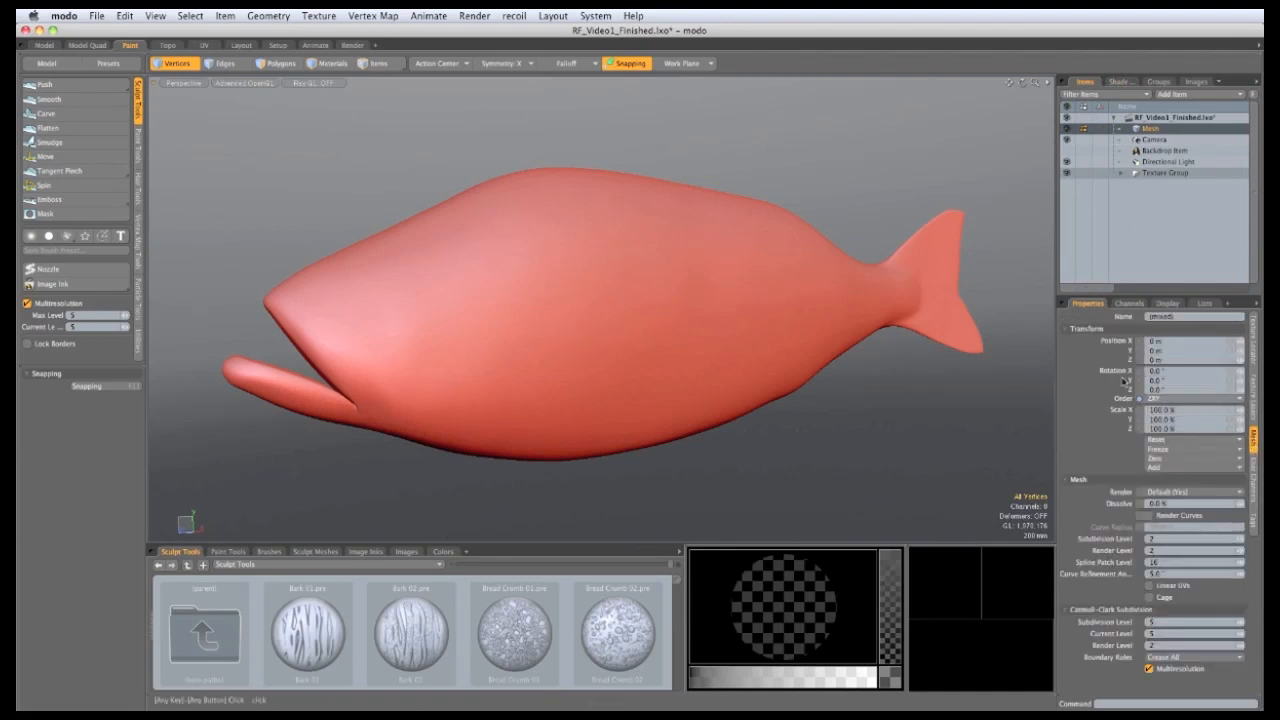
pyautogui.moveTo(1150, 633); pyautogui.dragTo(1153, 679)
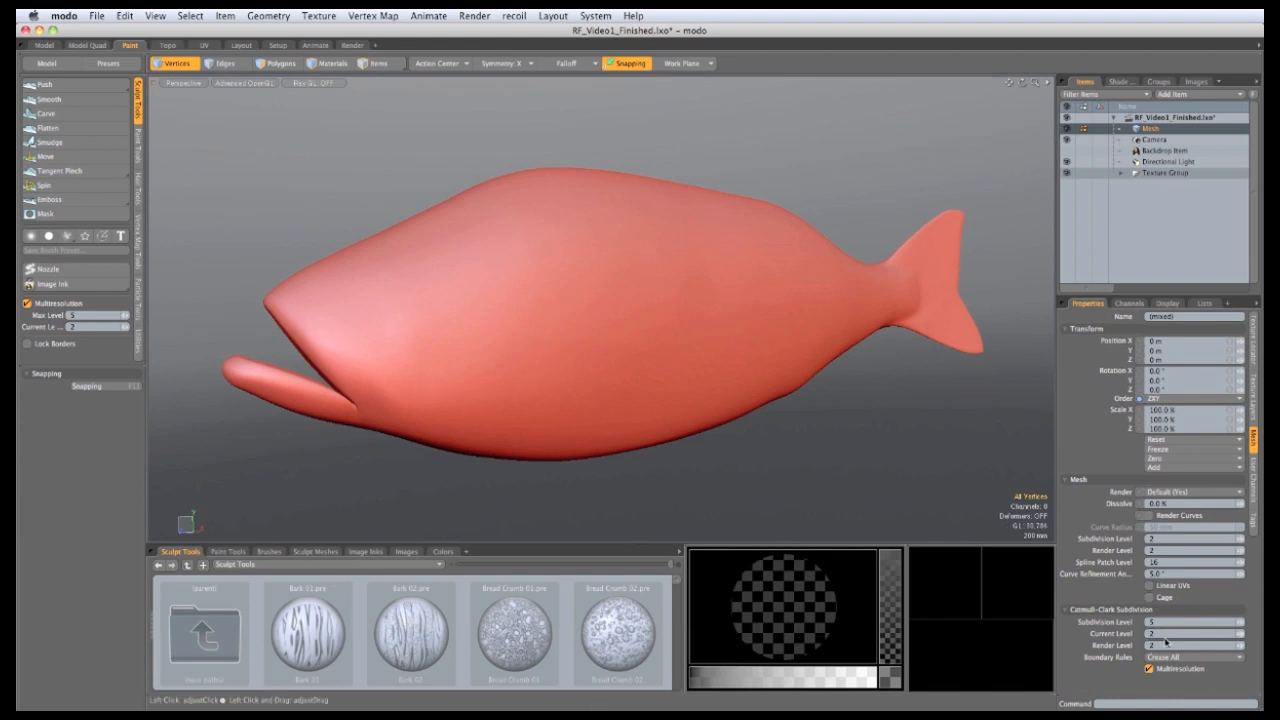
pyautogui.keyDown('alt'); pyautogui.moveTo(700, 470); pyautogui.dragTo(749, 476); pyautogui.keyUp('alt')
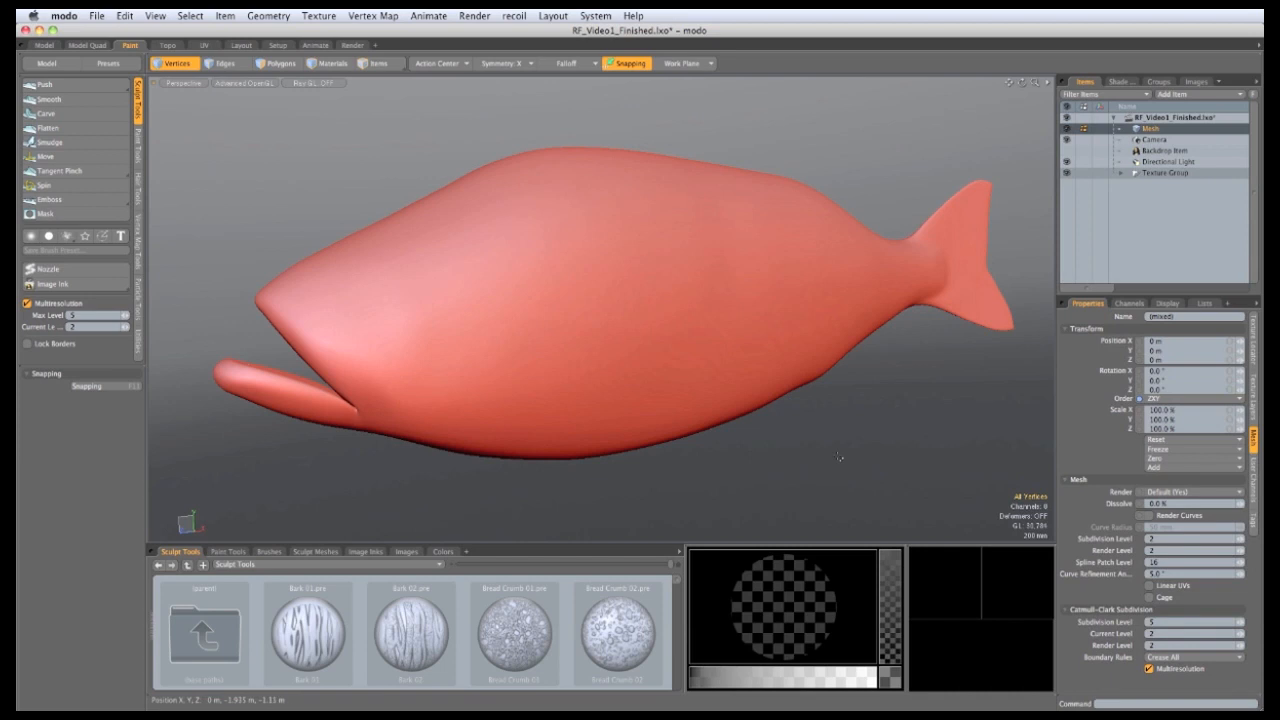
# Step: Show the backdrop reference photo and overlay it on the fish in the Right view
pyautogui.click(1066, 150)
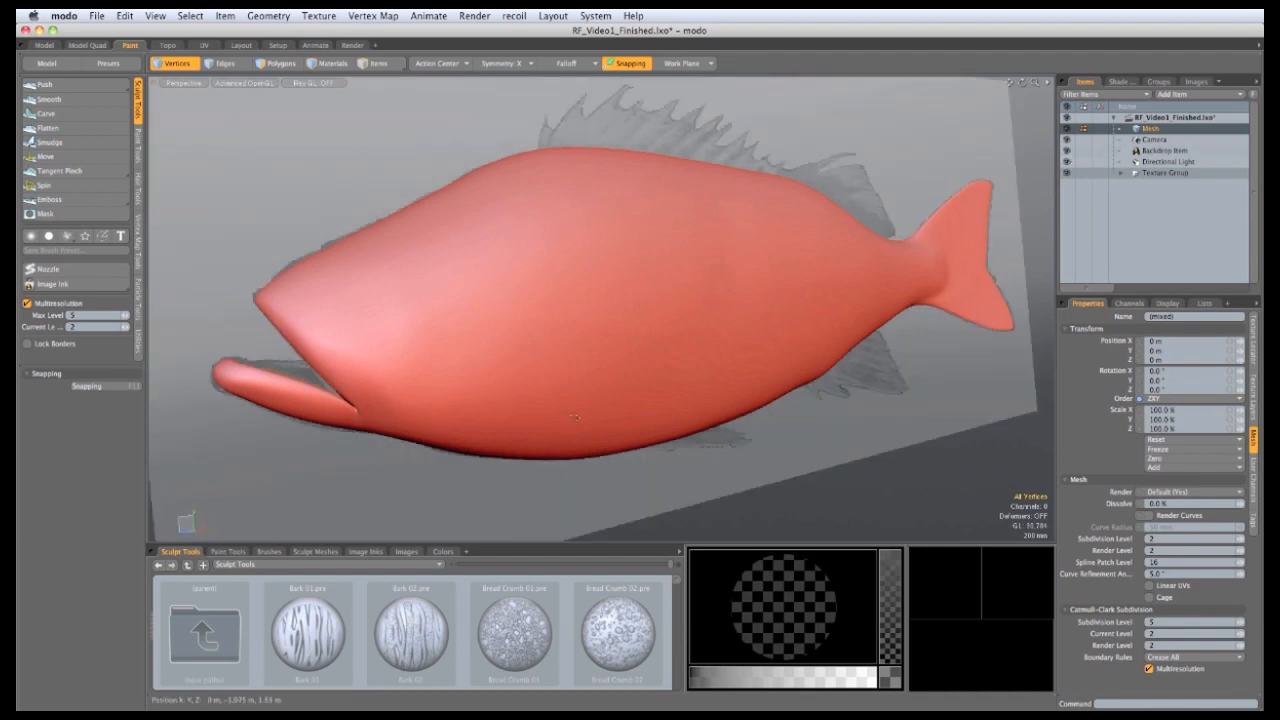
pyautogui.hotkey('ctrl', 'space')
pyautogui.click(634, 400)
pyautogui.keyDown('ctrl'); pyautogui.keyDown('alt'); pyautogui.moveTo(634, 400); pyautogui.dragTo(686, 368); pyautogui.keyUp('alt'); pyautogui.keyUp('ctrl')
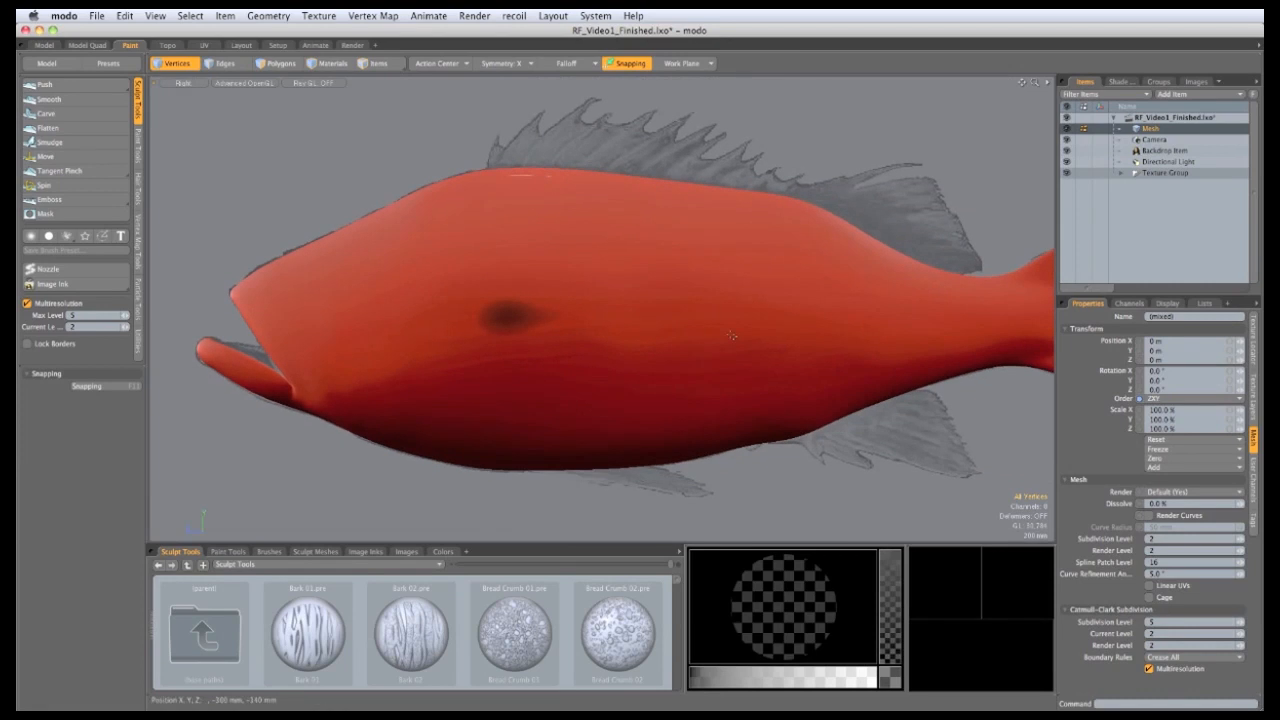
pyautogui.press('o')
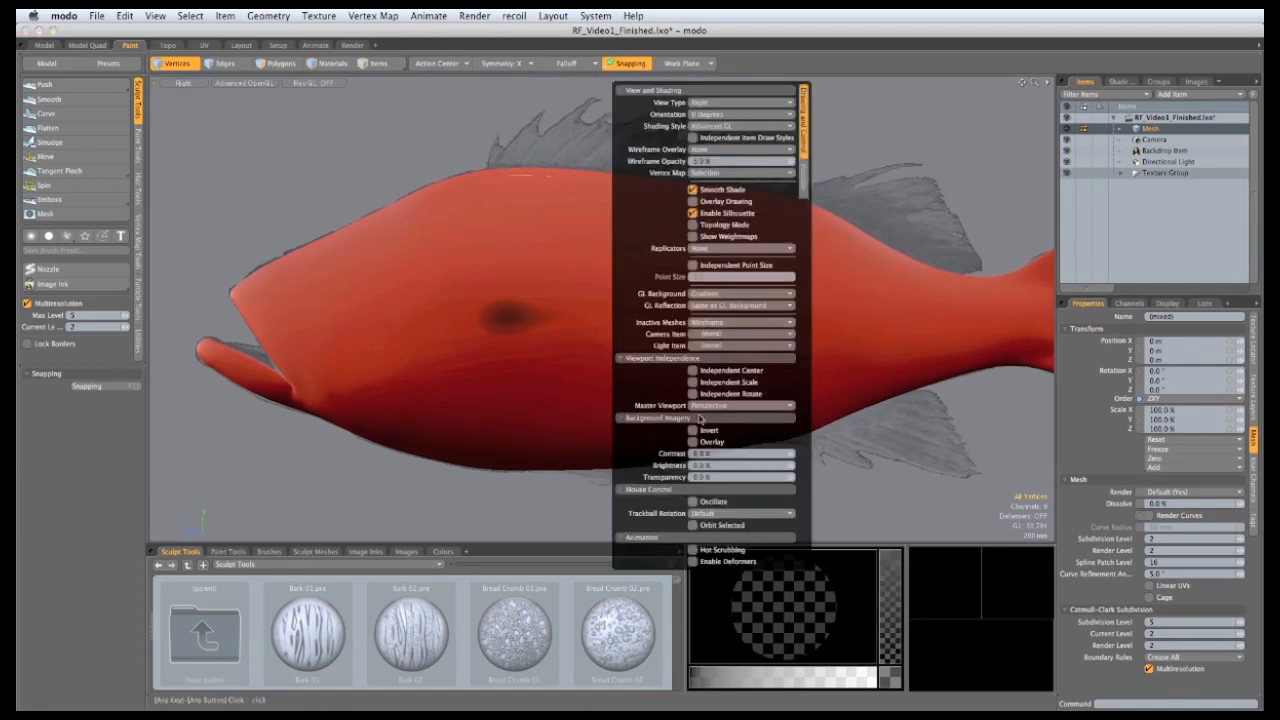
pyautogui.click(693, 442)
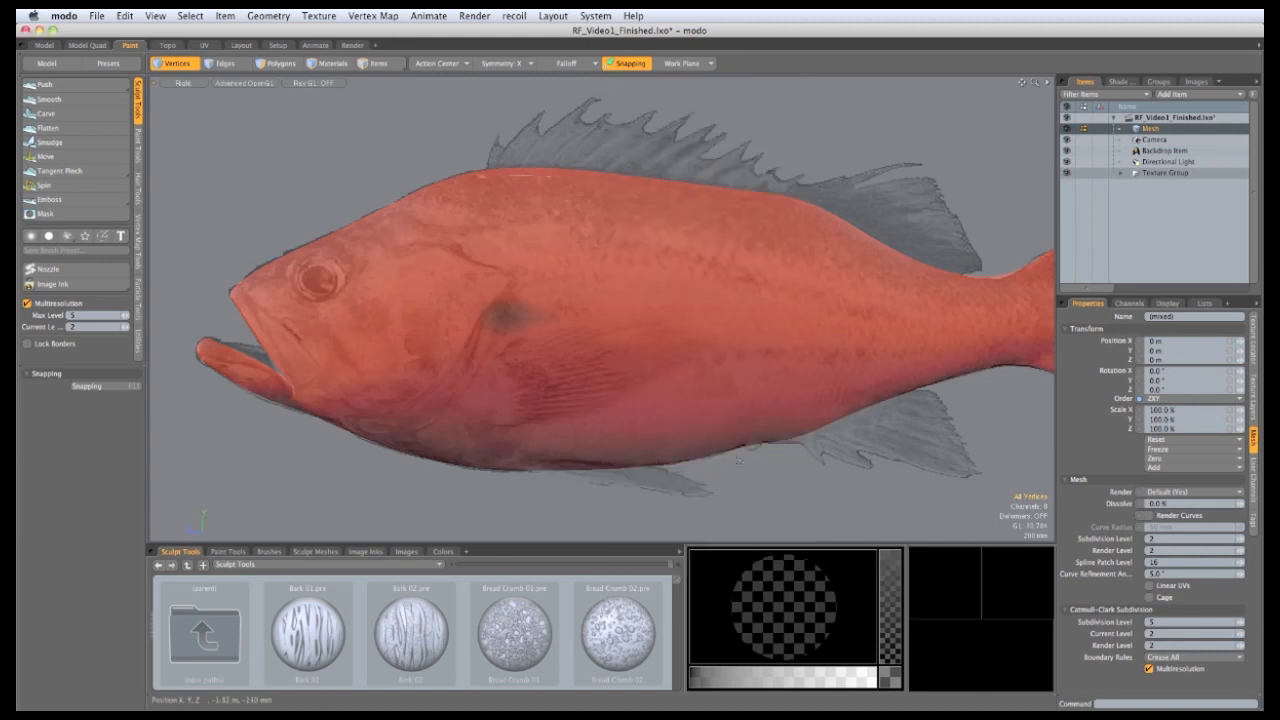
# Step: Sculpt the flank around the pectoral fin with the Push tool, using the Fat shape preset and a brush size of 98
pyautogui.moveTo(737, 461)
pyautogui.mouseDown()
pyautogui.moveTo(803, 375)
pyautogui.moveTo(798, 325)
pyautogui.moveTo(712, 298)
pyautogui.moveTo(581, 302)
pyautogui.moveTo(486, 322)
pyautogui.moveTo(443, 400)
pyautogui.moveTo(445, 466)
pyautogui.moveTo(470, 484)
pyautogui.mouseUp()
pyautogui.click(78, 87)
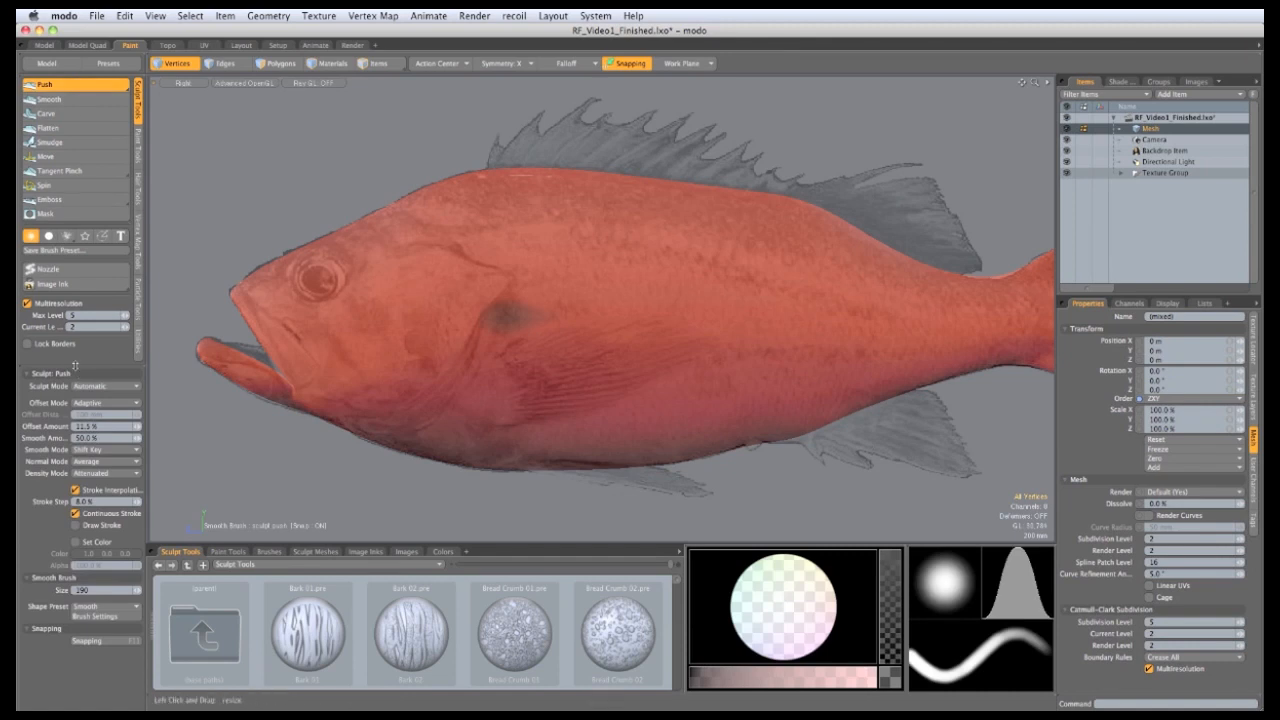
pyautogui.click(104, 599)
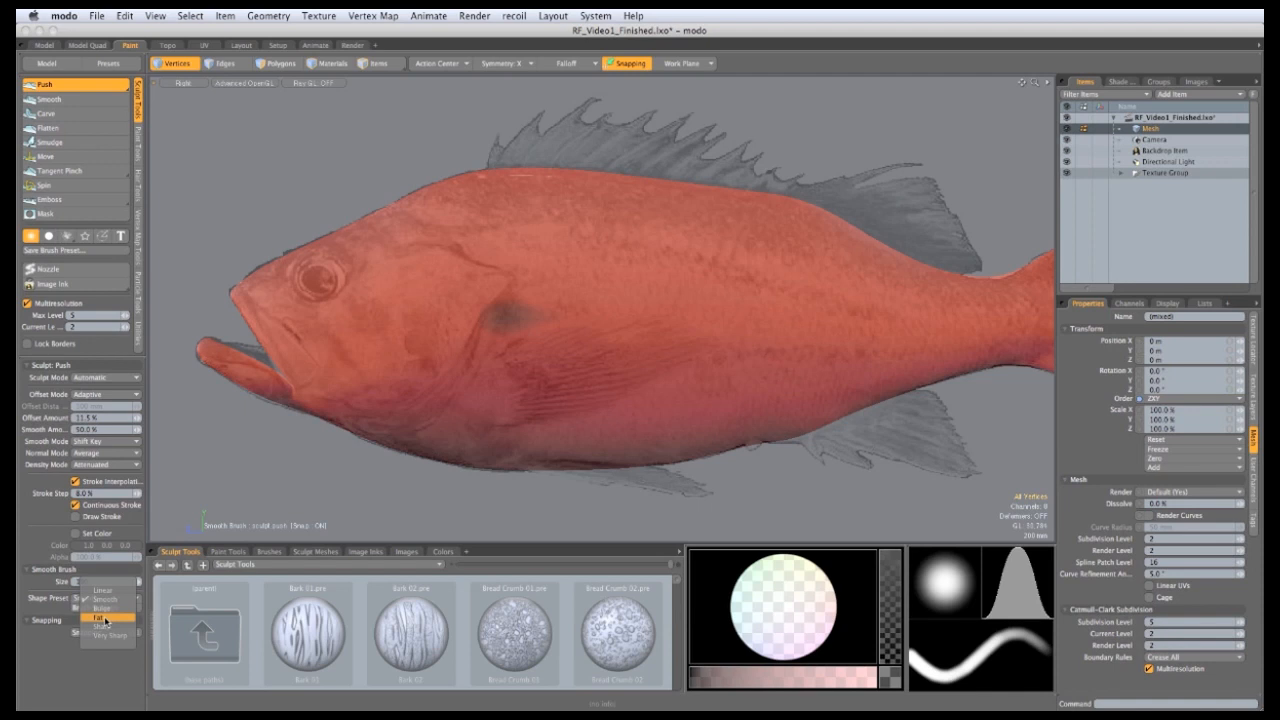
pyautogui.click(100, 618)
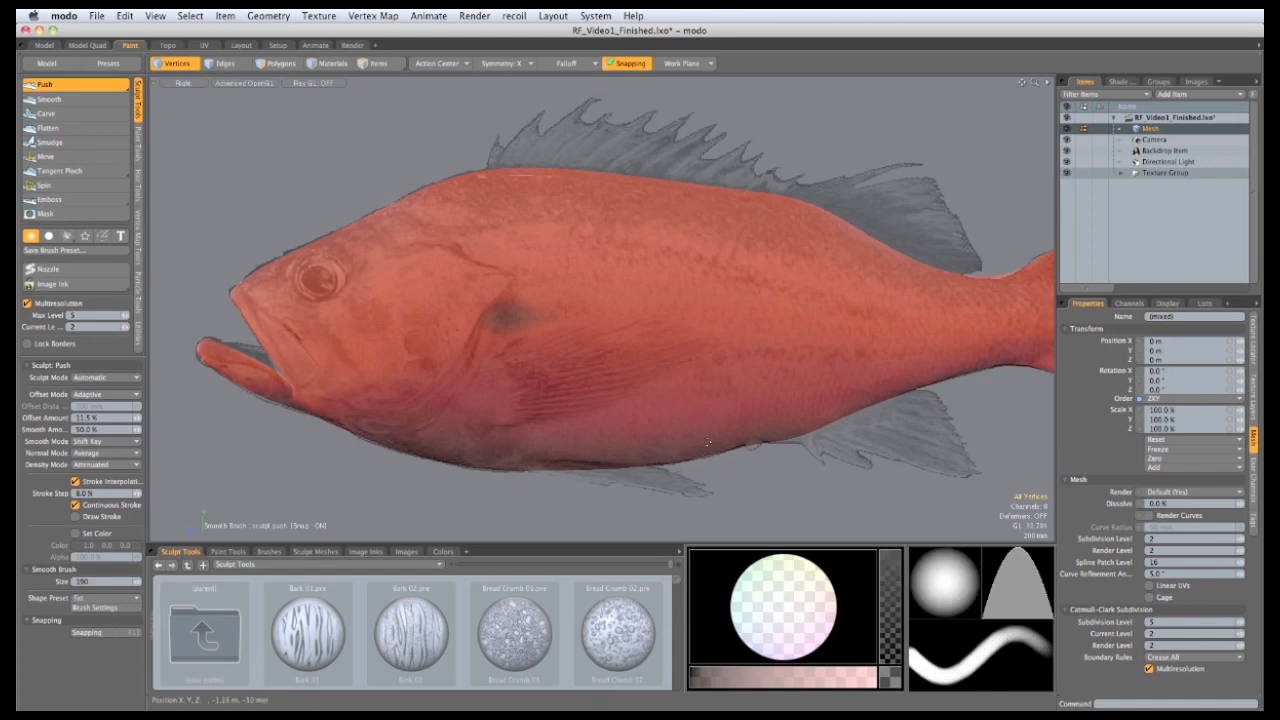
pyautogui.moveTo(708, 443)
pyautogui.mouseDown(button='right')
pyautogui.moveTo(700, 432)
pyautogui.moveTo(709, 441)
pyautogui.mouseUp(button='right')
pyautogui.moveTo(703, 452)
pyautogui.mouseDown()
pyautogui.moveTo(748, 395)
pyautogui.moveTo(718, 354)
pyautogui.moveTo(571, 337)
pyautogui.moveTo(527, 360)
pyautogui.mouseUp()
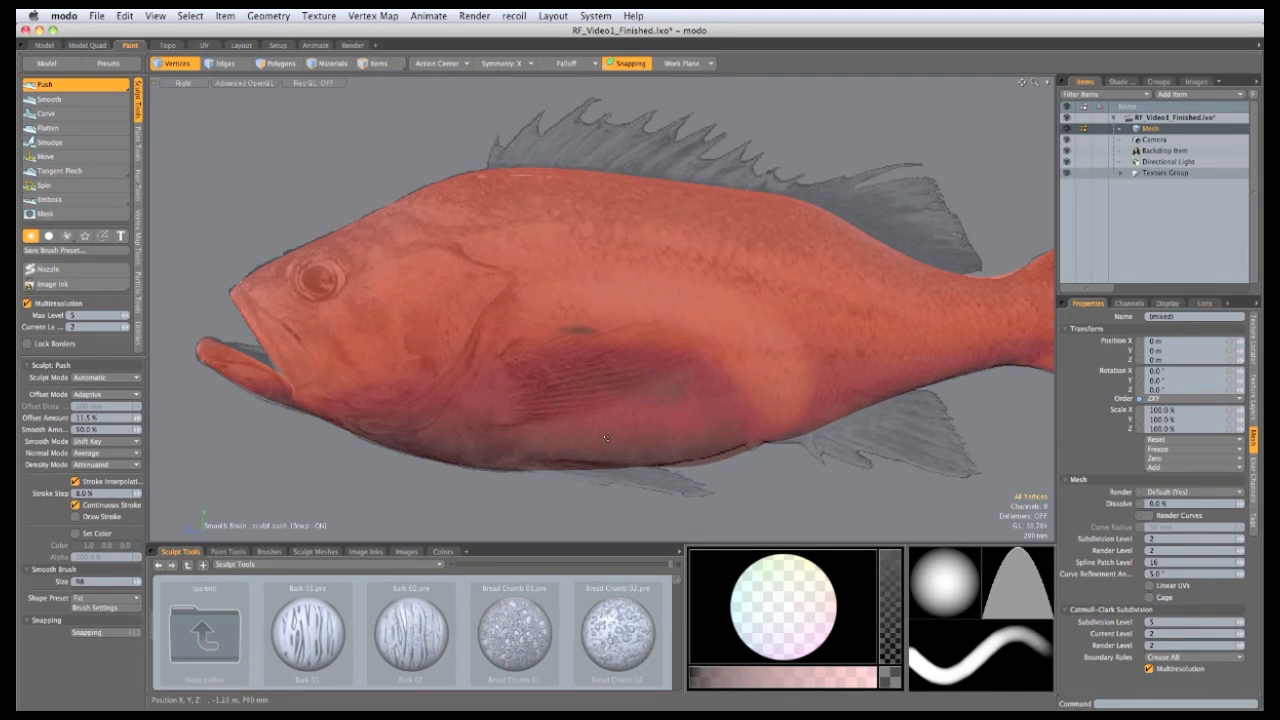
# Step: Return to the perspective view and examine the sculpted flank and belly close up
pyautogui.hotkey('ctrl', 'space')
pyautogui.click(650, 416)
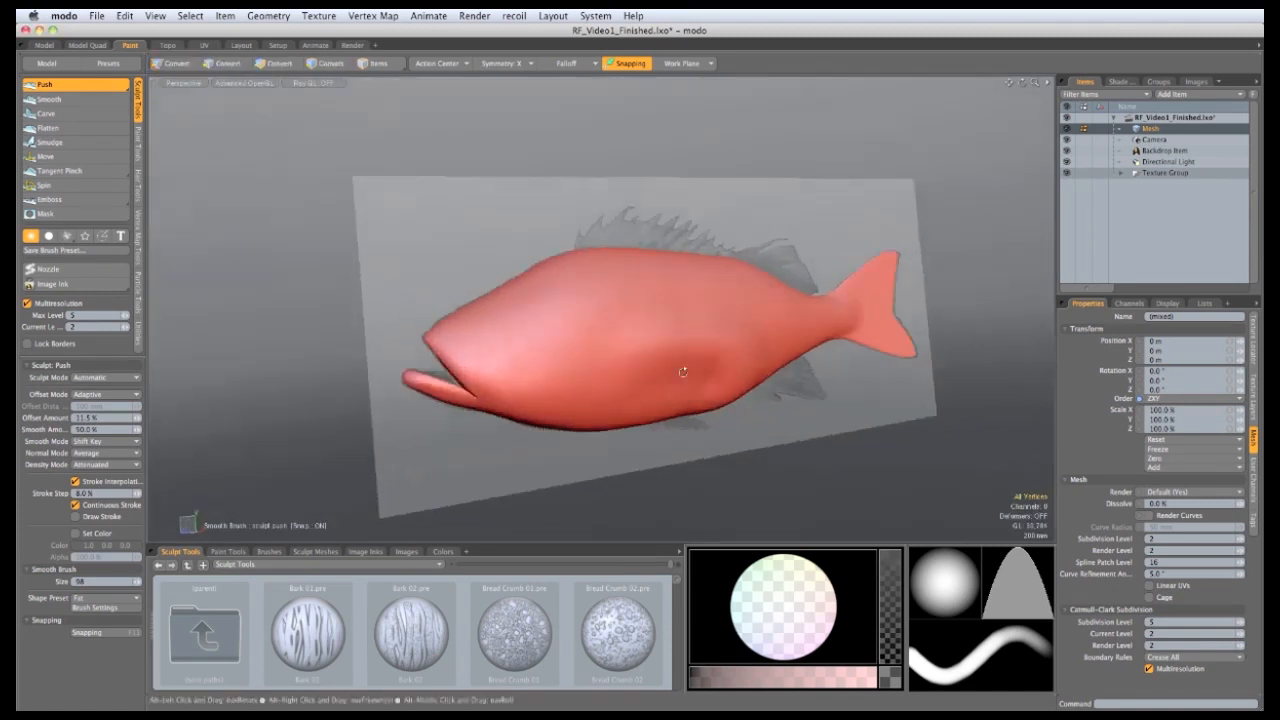
pyautogui.moveTo(683, 372)
pyautogui.keyDown('alt'); pyautogui.mouseDown()
pyautogui.moveTo(631, 351)
pyautogui.moveTo(600, 360)
pyautogui.moveTo(600, 385)
pyautogui.mouseUp(); pyautogui.keyUp('alt')
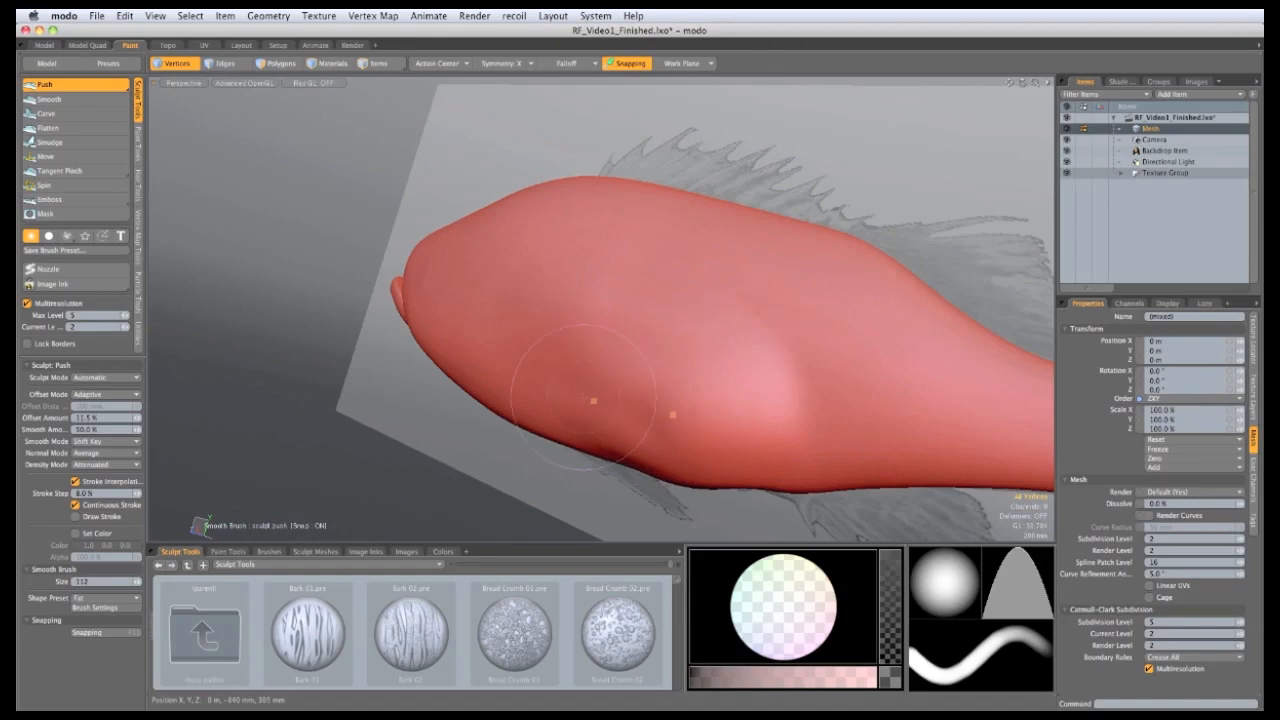
# Step: Build up the flank and belly with the Push tool at brush size 147 and smooth the strokes
pyautogui.moveTo(677, 433)
pyautogui.keyDown('alt'); pyautogui.mouseDown()
pyautogui.moveTo(559, 430)
pyautogui.moveTo(540, 402)
pyautogui.mouseUp(); pyautogui.keyUp('alt')
pyautogui.moveTo(509, 400); pyautogui.dragTo(534, 392, button='right')
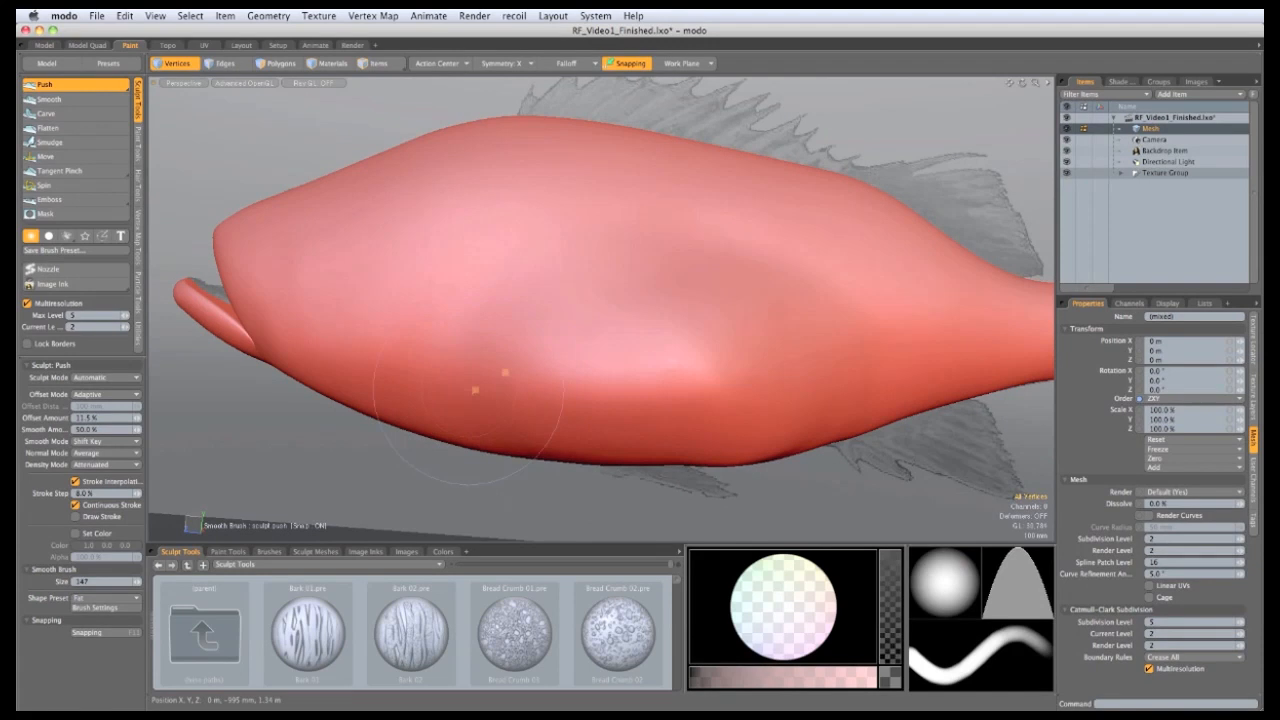
pyautogui.moveTo(470, 378)
pyautogui.mouseDown()
pyautogui.moveTo(413, 367)
pyautogui.moveTo(479, 357)
pyautogui.mouseUp()
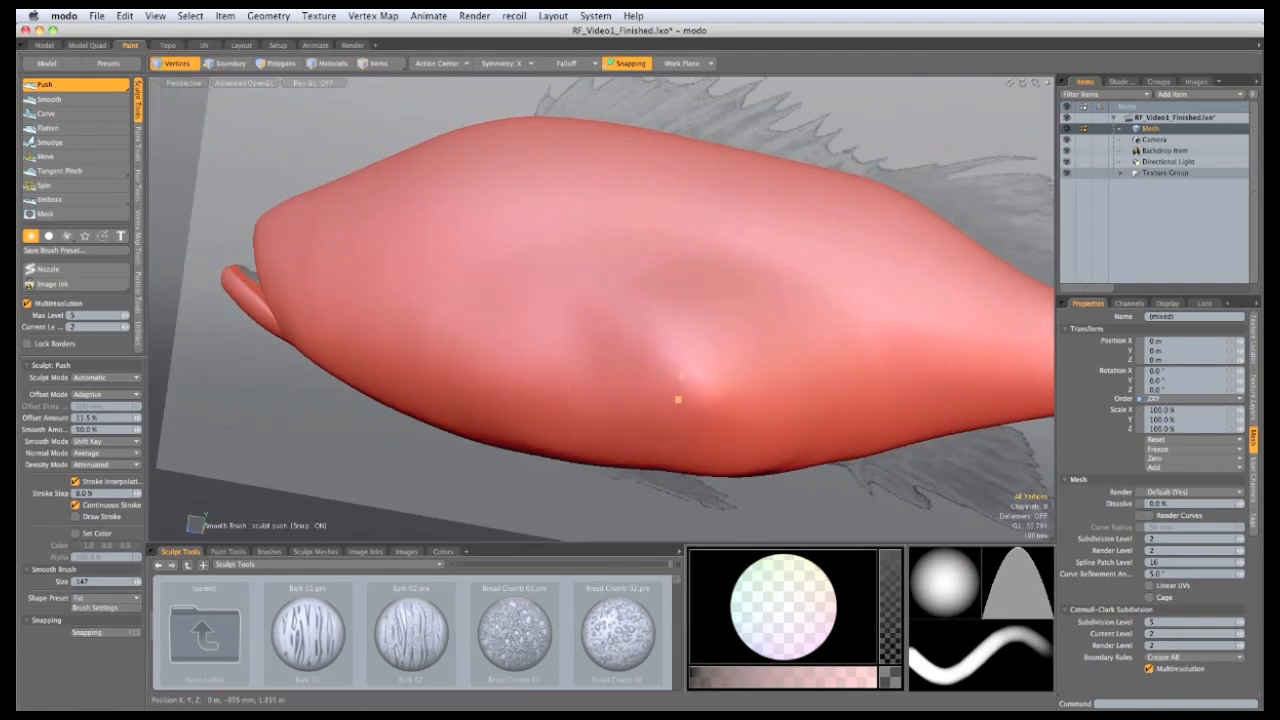
pyautogui.moveTo(677, 397)
pyautogui.keyDown('alt'); pyautogui.mouseDown()
pyautogui.moveTo(548, 543)
pyautogui.moveTo(665, 423)
pyautogui.moveTo(690, 425)
pyautogui.moveTo(700, 410)
pyautogui.moveTo(628, 389)
pyautogui.mouseUp(); pyautogui.keyUp('alt')
pyautogui.moveTo(626, 382); pyautogui.dragTo(624, 381, button='right')
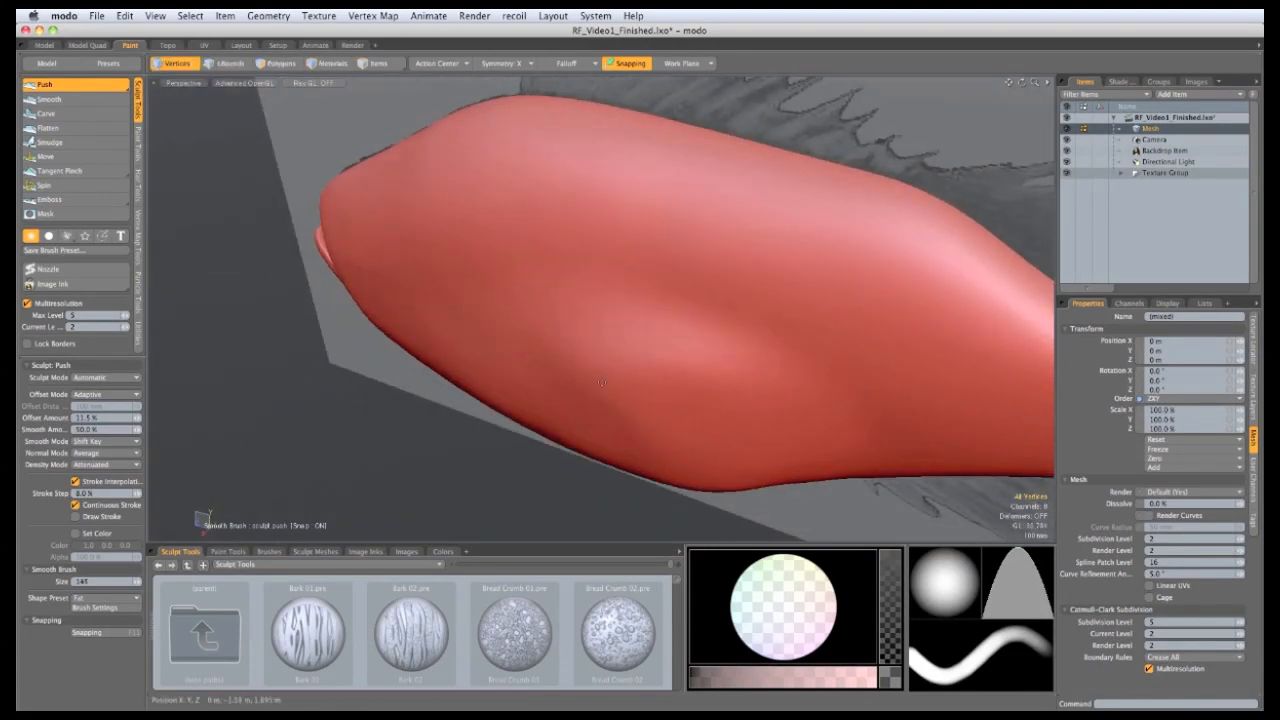
pyautogui.moveTo(621, 368)
pyautogui.keyDown('shift'); pyautogui.mouseDown()
pyautogui.moveTo(561, 363)
pyautogui.moveTo(631, 425)
pyautogui.moveTo(475, 402)
pyautogui.moveTo(520, 434)
pyautogui.moveTo(509, 429)
pyautogui.moveTo(637, 470)
pyautogui.moveTo(751, 396)
pyautogui.moveTo(443, 379)
pyautogui.mouseUp(); pyautogui.keyUp('shift')
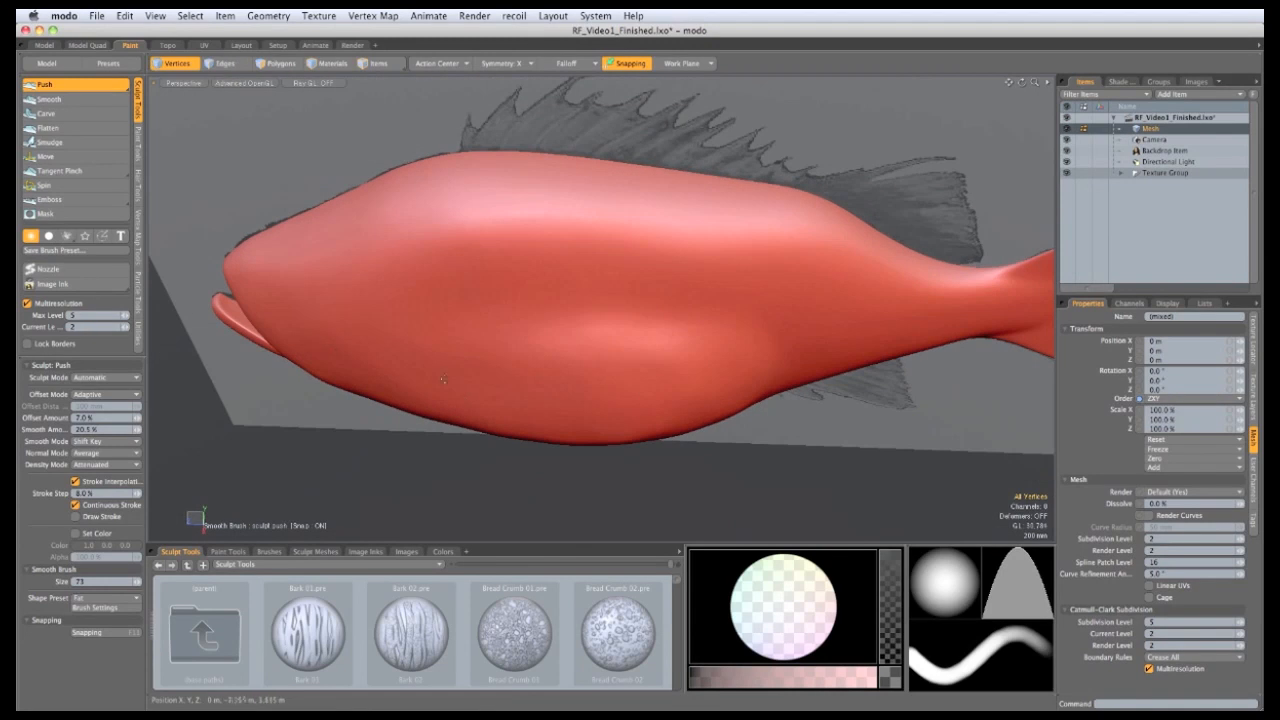
# Step: Sculpt the rear flank where the body narrows toward the tail, using the Push tool at brush size 95
pyautogui.keyDown('alt'); pyautogui.moveTo(370, 344); pyautogui.dragTo(676, 381); pyautogui.keyUp('alt')
pyautogui.moveTo(507, 317)
pyautogui.keyDown('alt'); pyautogui.mouseDown()
pyautogui.moveTo(459, 220)
pyautogui.moveTo(554, 213)
pyautogui.mouseUp(); pyautogui.keyUp('alt')
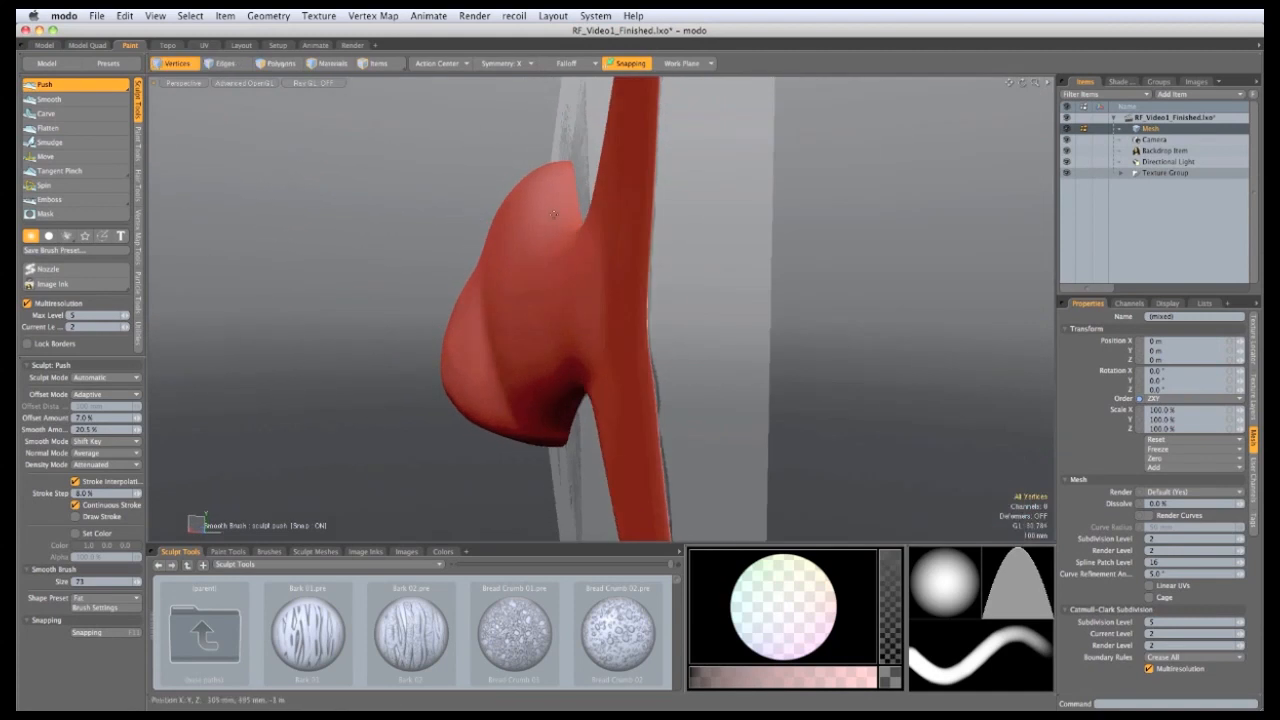
pyautogui.keyDown('alt'); pyautogui.moveTo(459, 285); pyautogui.dragTo(561, 344); pyautogui.keyUp('alt')
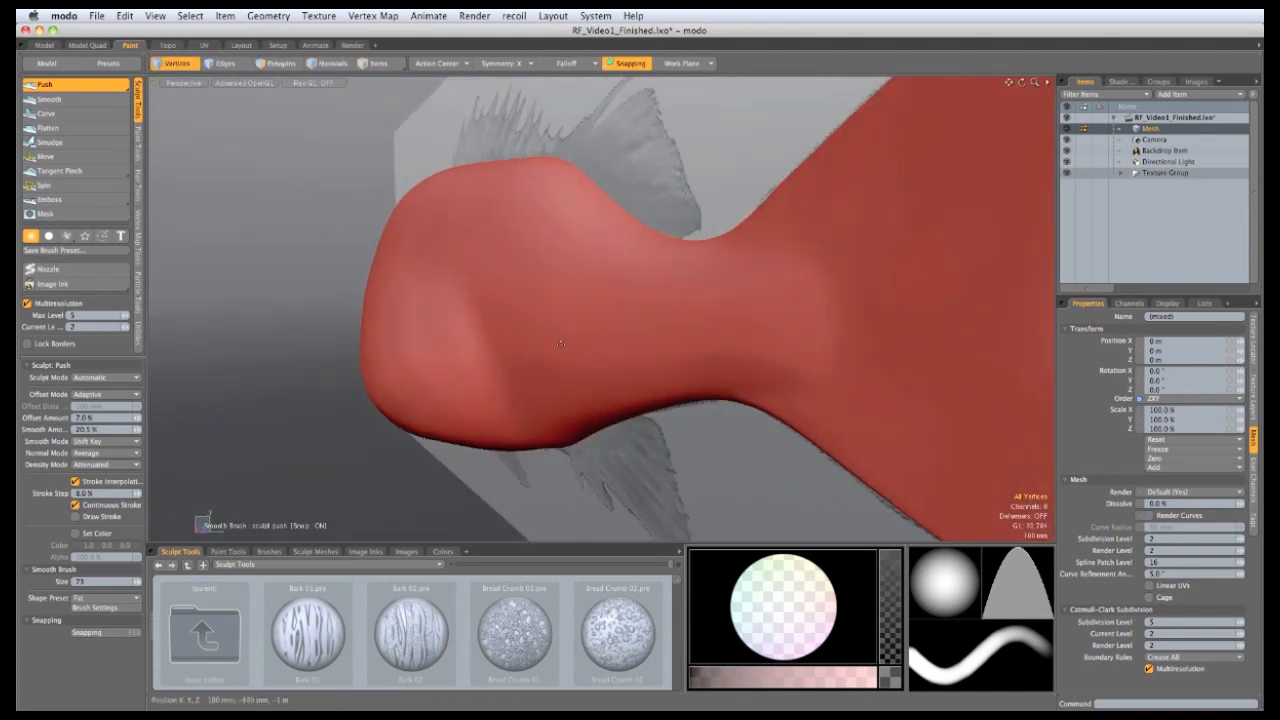
pyautogui.keyDown('alt'); pyautogui.moveTo(427, 242); pyautogui.dragTo(562, 330); pyautogui.keyUp('alt')
pyautogui.moveTo(562, 331); pyautogui.dragTo(588, 347, button='right')
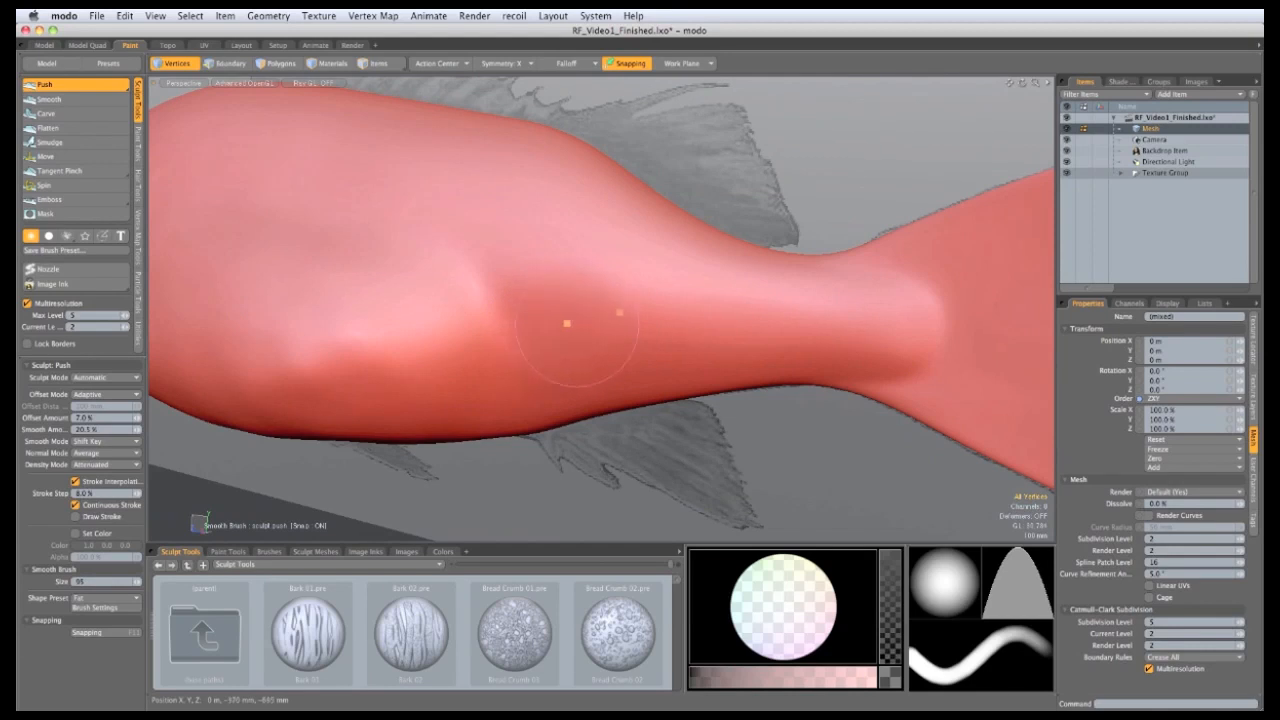
pyautogui.moveTo(567, 323); pyautogui.dragTo(694, 349)
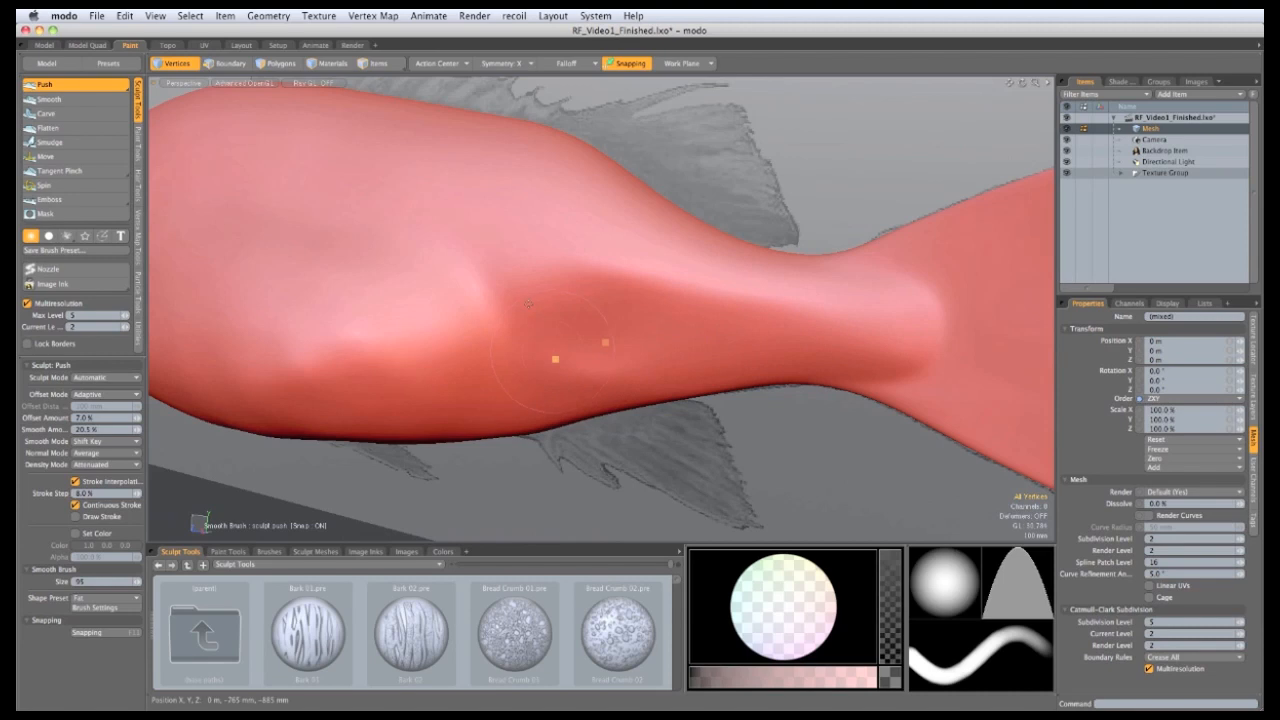
# Step: Raise the current subdivision level to 3 and frame the gill and pectoral fin area over the reference in the Right view
pyautogui.press('a')
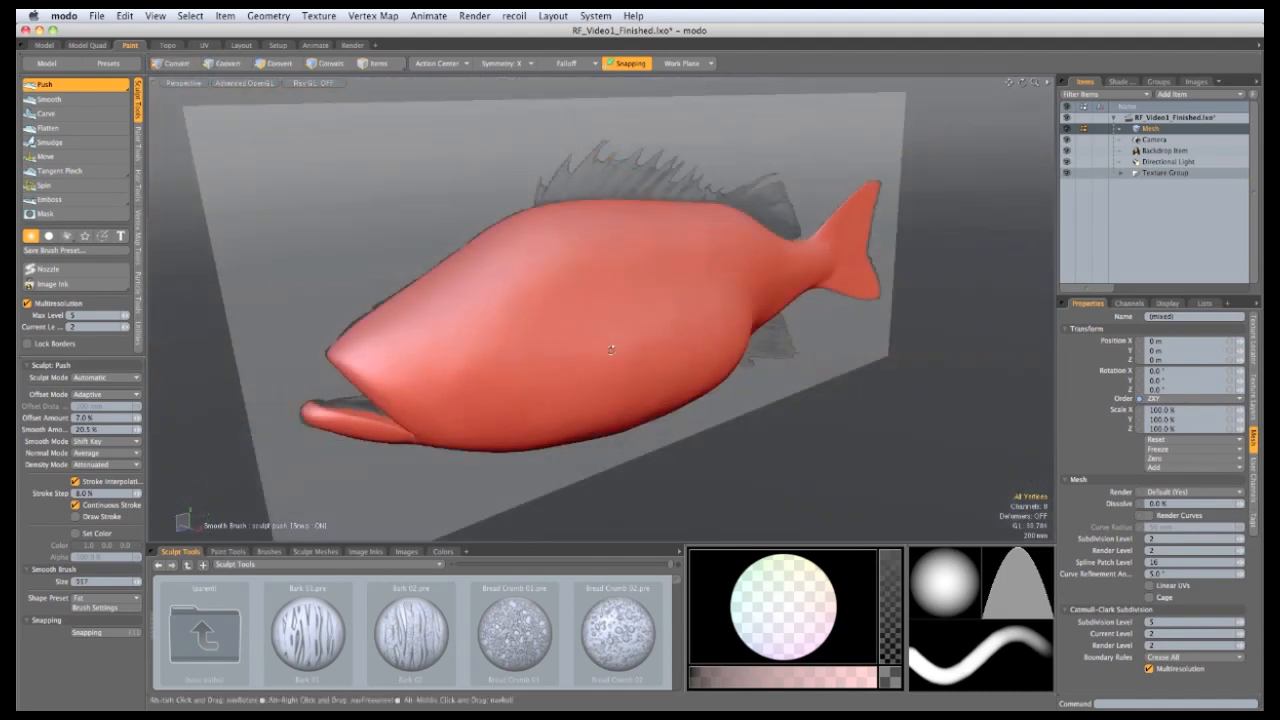
pyautogui.keyDown('alt'); pyautogui.moveTo(602, 345); pyautogui.dragTo(694, 400); pyautogui.keyUp('alt')
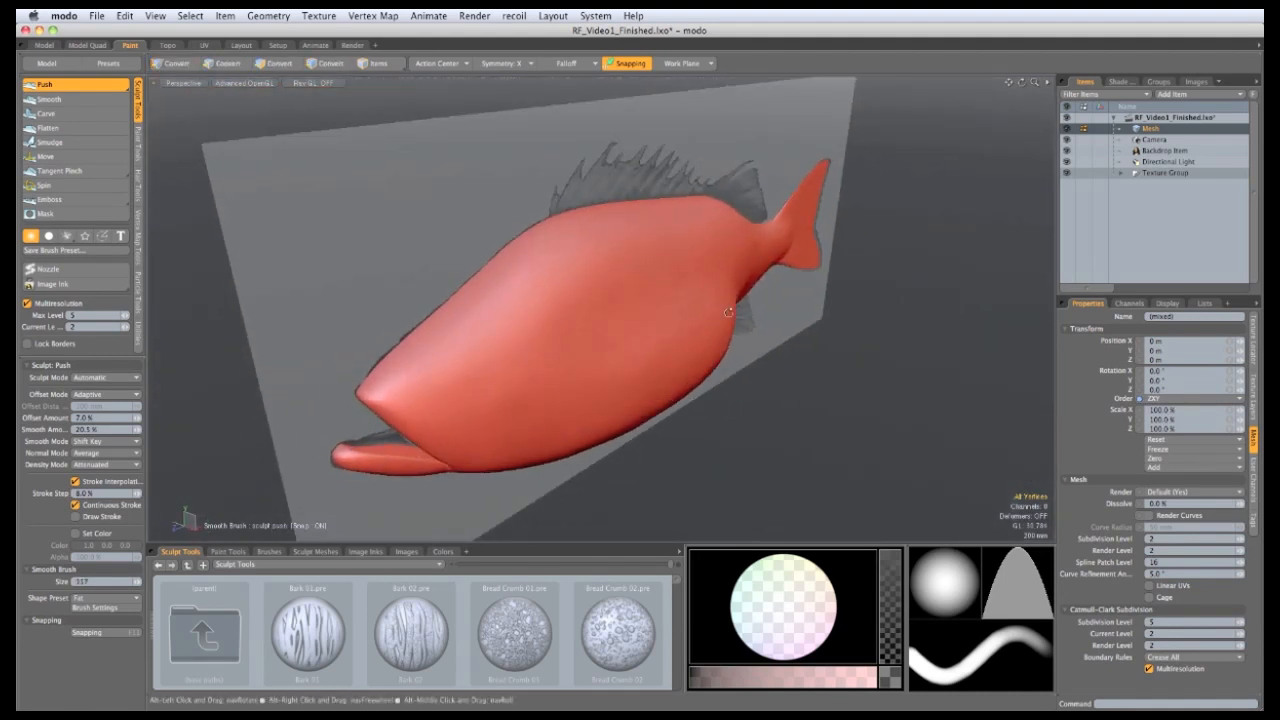
pyautogui.keyDown('alt'); pyautogui.moveTo(729, 313); pyautogui.dragTo(564, 236); pyautogui.keyUp('alt')
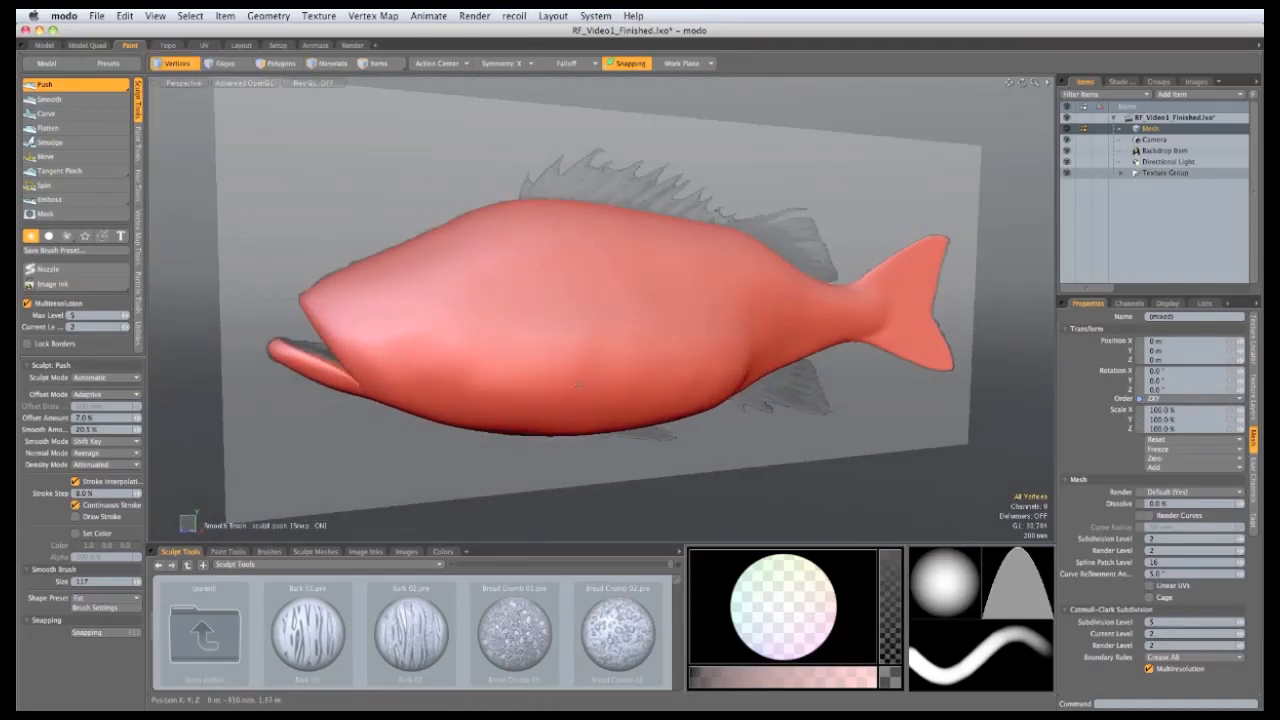
pyautogui.hotkey('ctrl', 'space')
pyautogui.click(562, 437)
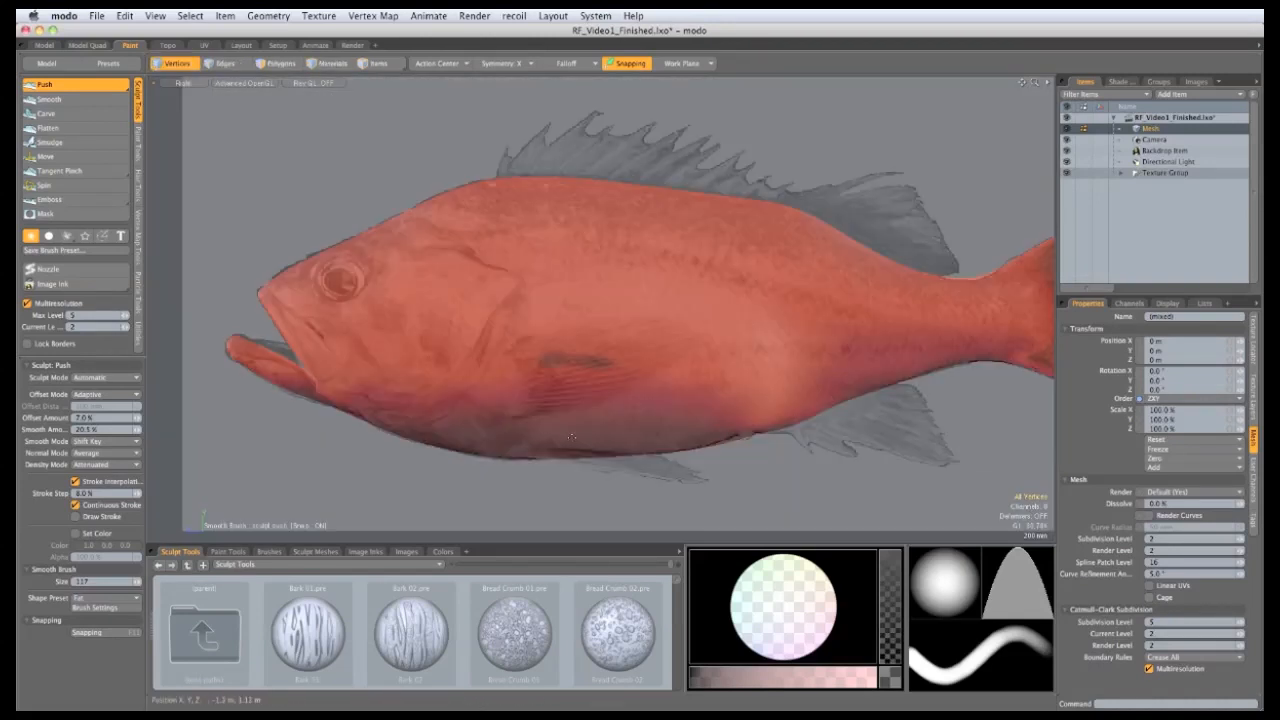
pyautogui.keyDown('ctrl'); pyautogui.keyDown('alt'); pyautogui.moveTo(516, 412); pyautogui.dragTo(556, 412); pyautogui.keyUp('alt'); pyautogui.keyUp('ctrl')
pyautogui.keyDown('alt'); pyautogui.keyDown('shift'); pyautogui.moveTo(556, 412); pyautogui.dragTo(619, 369); pyautogui.keyUp('shift'); pyautogui.keyUp('alt')
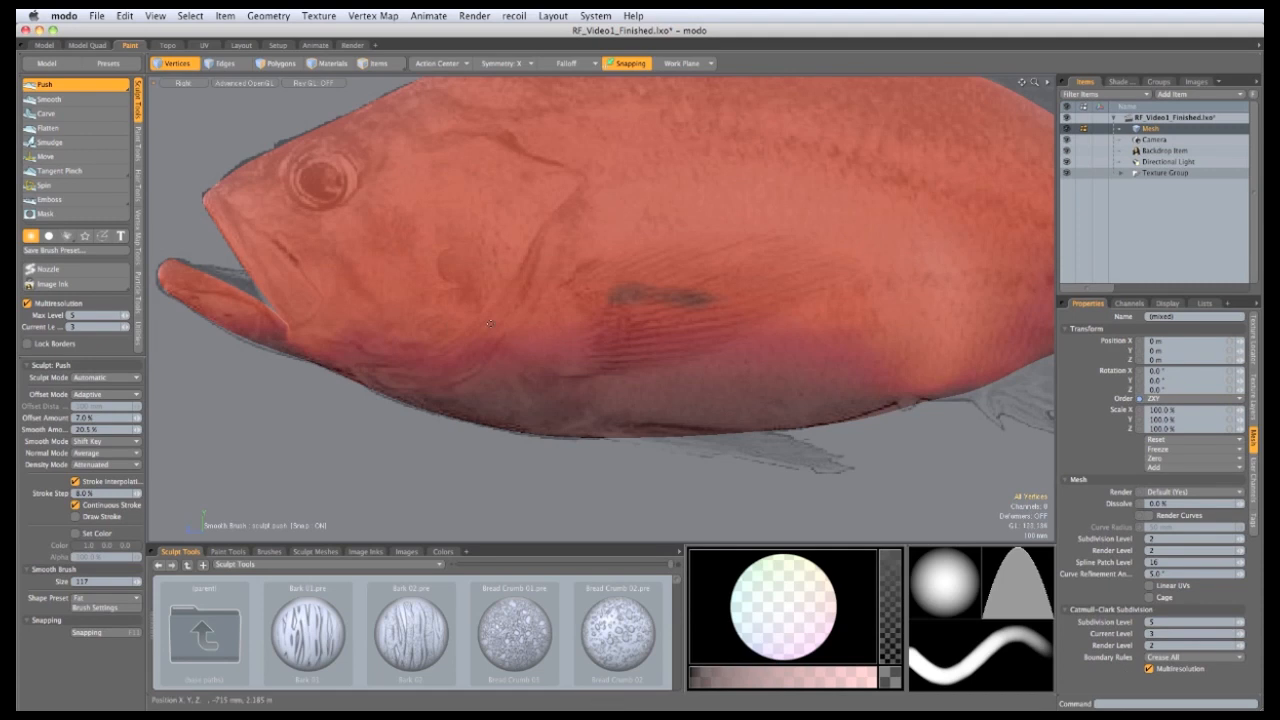
pyautogui.moveTo(569, 315)
pyautogui.keyDown('ctrl'); pyautogui.keyDown('alt'); pyautogui.mouseDown()
pyautogui.moveTo(577, 331)
pyautogui.moveTo(562, 320)
pyautogui.mouseUp(); pyautogui.keyUp('alt'); pyautogui.keyUp('ctrl')
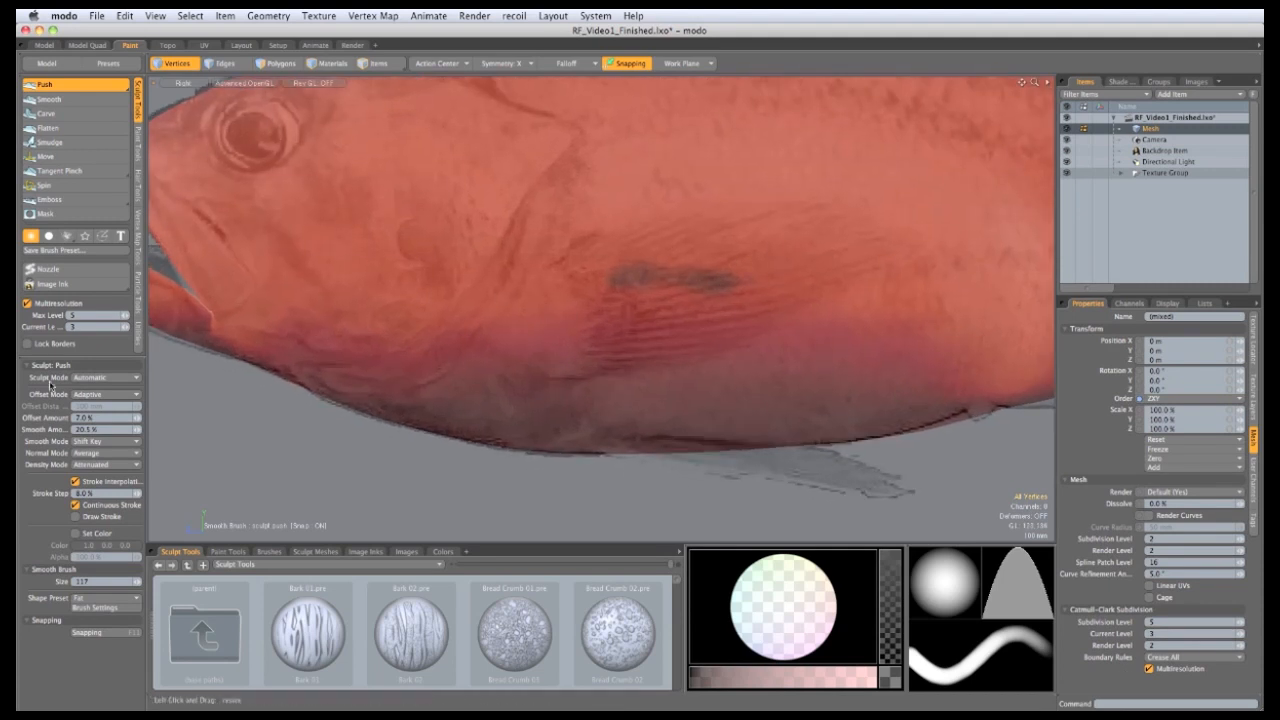
# Step: Sculpt the gill cover's rear edge just ahead of the pectoral fin, using the Smooth shape preset and brush size 87
pyautogui.click(108, 598)
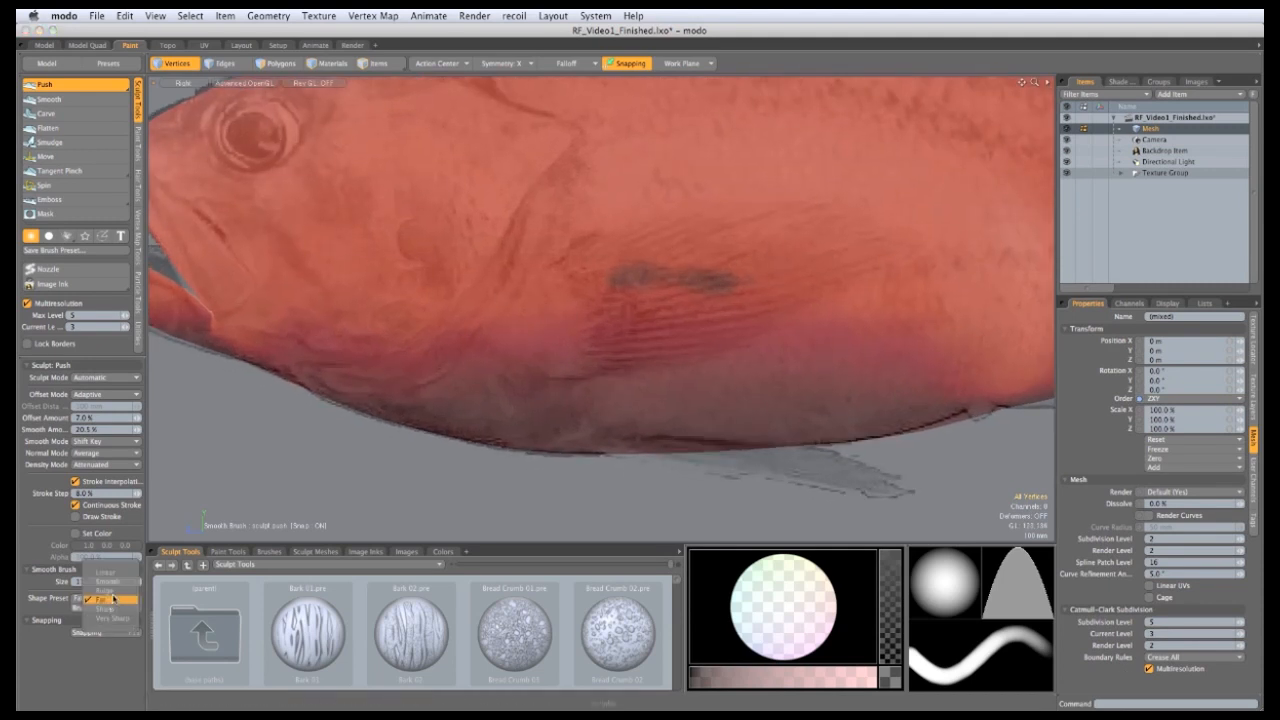
pyautogui.click(108, 582)
pyautogui.keyDown('alt'); pyautogui.keyDown('shift'); pyautogui.moveTo(555, 255); pyautogui.dragTo(606, 271); pyautogui.keyUp('shift'); pyautogui.keyUp('alt')
pyautogui.moveTo(602, 271)
pyautogui.mouseDown(button='right')
pyautogui.moveTo(584, 271)
pyautogui.moveTo(605, 249)
pyautogui.moveTo(601, 260)
pyautogui.mouseUp(button='right')
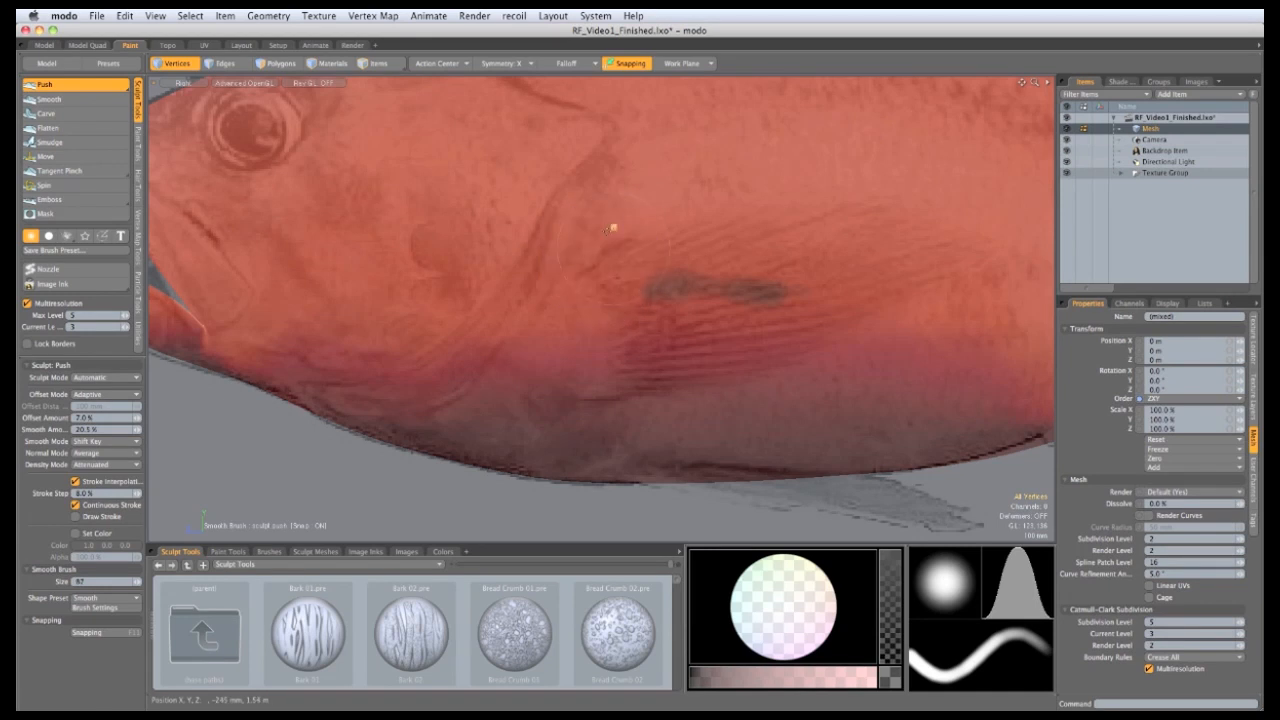
pyautogui.moveTo(613, 228)
pyautogui.mouseDown()
pyautogui.moveTo(617, 335)
pyautogui.moveTo(580, 395)
pyautogui.moveTo(540, 418)
pyautogui.mouseUp()
pyautogui.moveTo(616, 382); pyautogui.dragTo(575, 423)
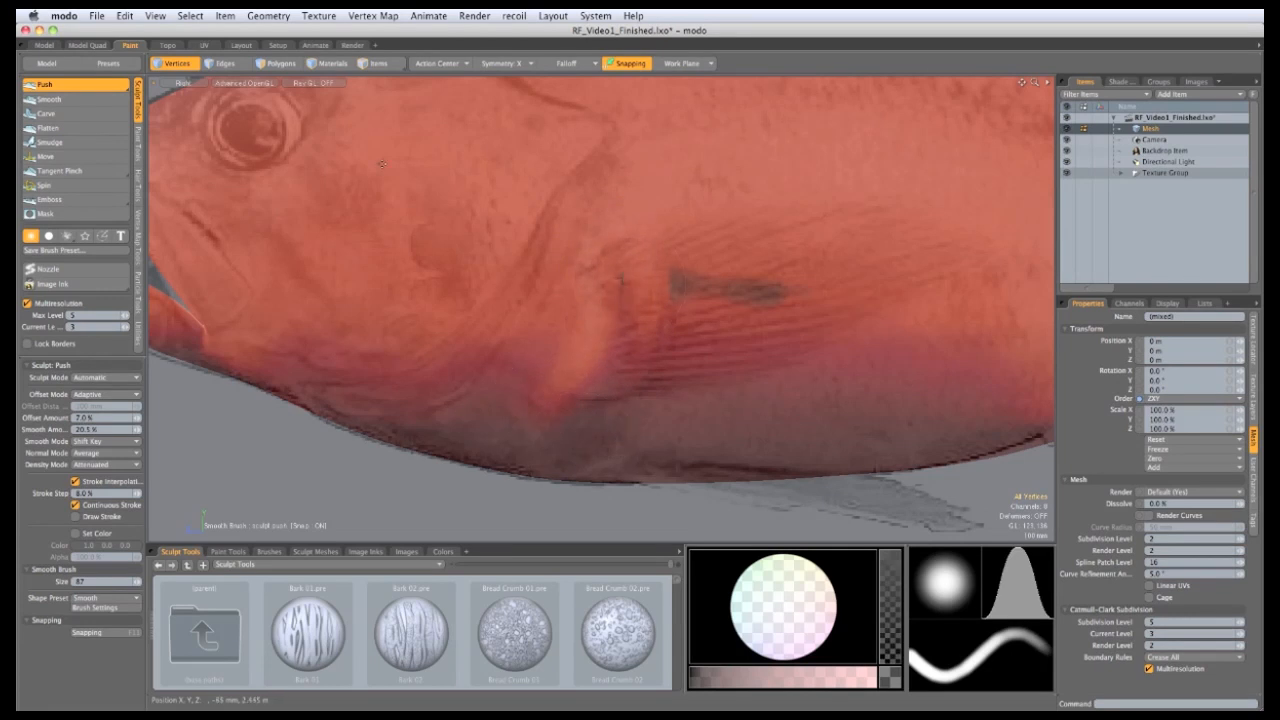
# Step: Return to the perspective view and blend the front side of the raised gill edge into the cheek by smoothing
pyautogui.hotkey('ctrl', 'space')
pyautogui.click(640, 431)
pyautogui.moveTo(692, 380)
pyautogui.keyDown('alt'); pyautogui.mouseDown()
pyautogui.moveTo(533, 299)
pyautogui.moveTo(602, 314)
pyautogui.moveTo(594, 337)
pyautogui.mouseUp(); pyautogui.keyUp('alt')
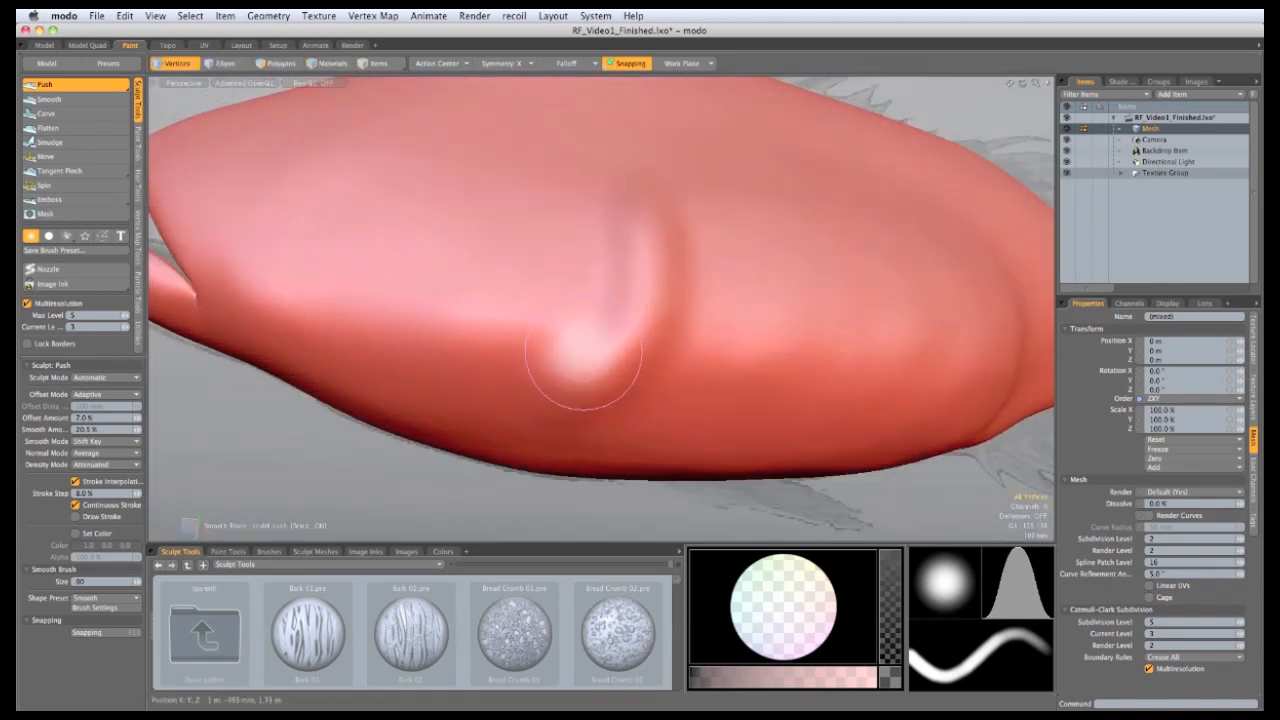
pyautogui.moveTo(646, 370)
pyautogui.keyDown('alt'); pyautogui.mouseDown()
pyautogui.moveTo(610, 338)
pyautogui.moveTo(634, 357)
pyautogui.mouseUp(); pyautogui.keyUp('alt')
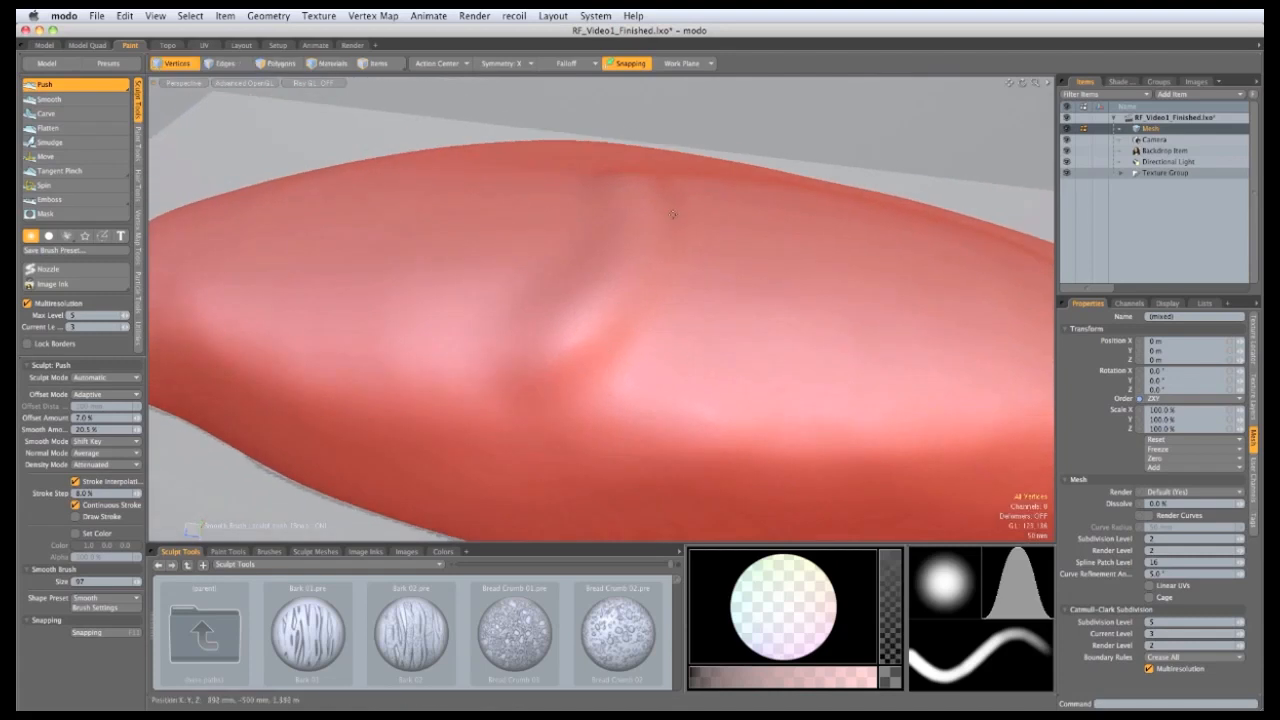
pyautogui.keyDown('alt'); pyautogui.moveTo(673, 213); pyautogui.dragTo(643, 213); pyautogui.keyUp('alt')
pyautogui.keyDown('alt'); pyautogui.moveTo(456, 213); pyautogui.dragTo(575, 329); pyautogui.keyUp('alt')
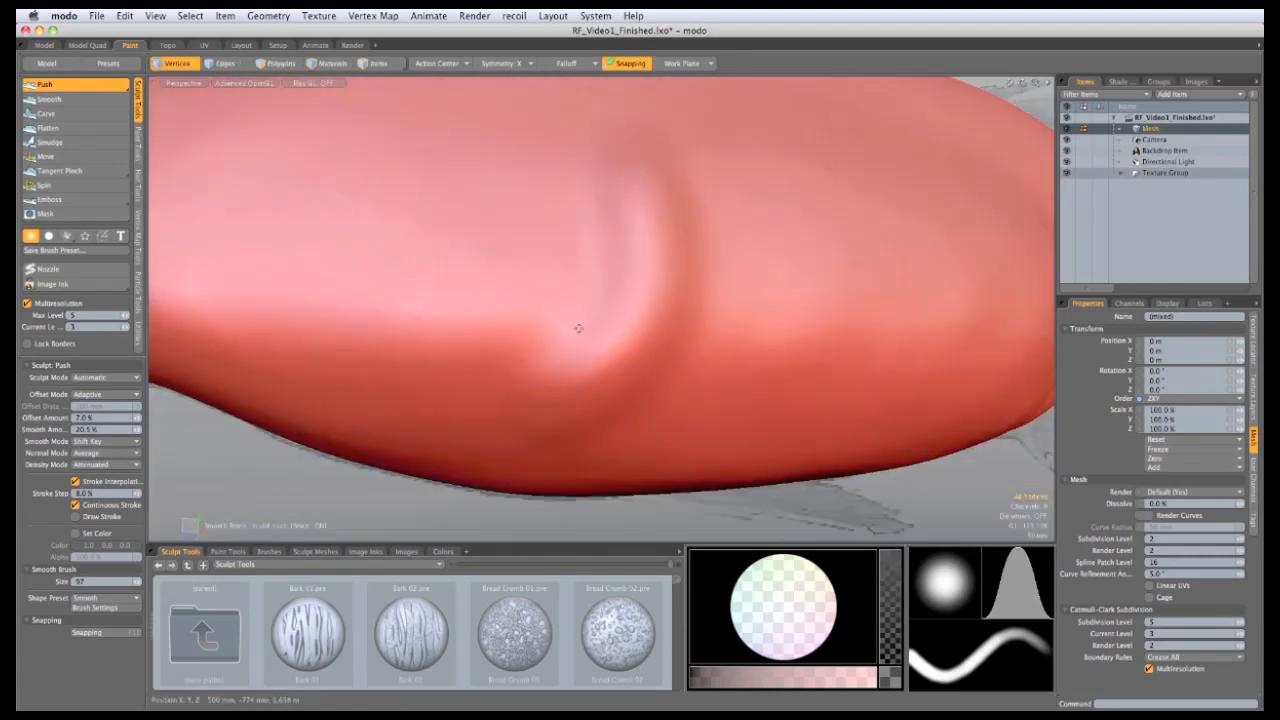
pyautogui.moveTo(591, 214)
pyautogui.keyDown('shift'); pyautogui.mouseDown()
pyautogui.moveTo(575, 307)
pyautogui.moveTo(551, 307)
pyautogui.moveTo(578, 222)
pyautogui.moveTo(552, 330)
pyautogui.mouseUp(); pyautogui.keyUp('shift')
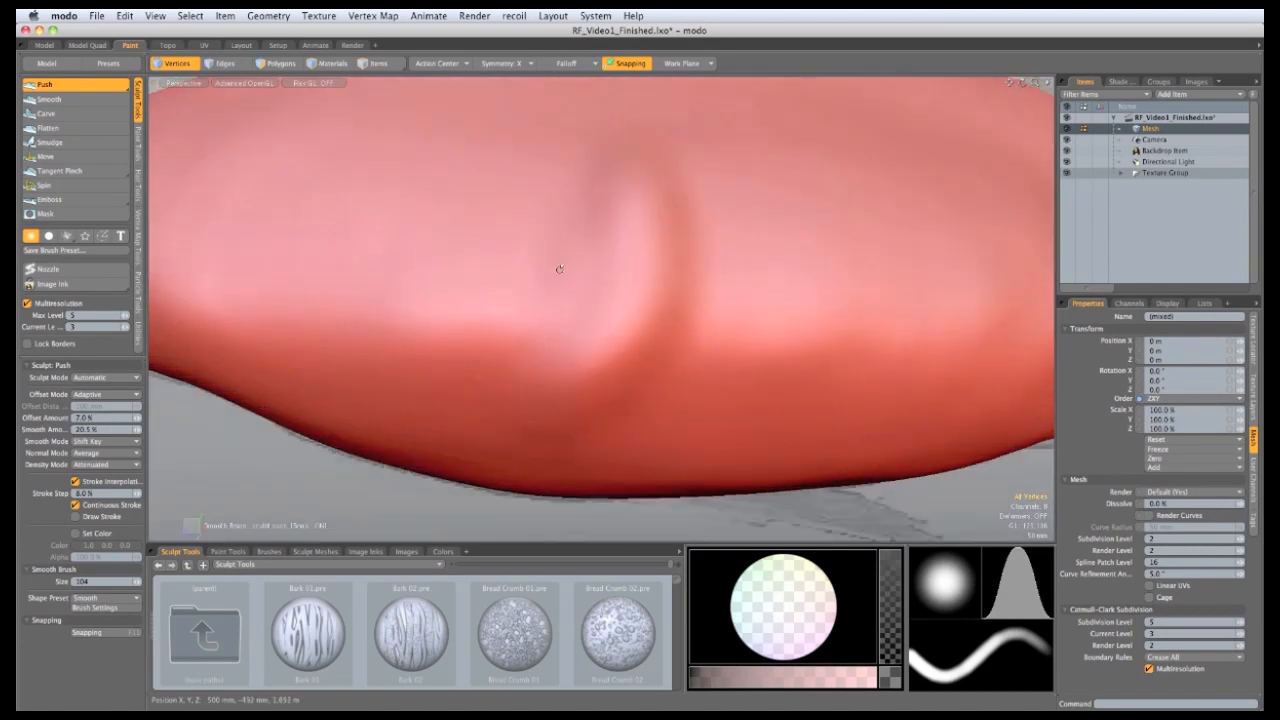
# Step: Refine the gill edge and extend its crease down toward the belly with brush sizes of 100 and 79
pyautogui.keyDown('alt'); pyautogui.moveTo(559, 269); pyautogui.dragTo(566, 304); pyautogui.keyUp('alt')
pyautogui.moveTo(532, 303); pyautogui.dragTo(528, 305, button='right')
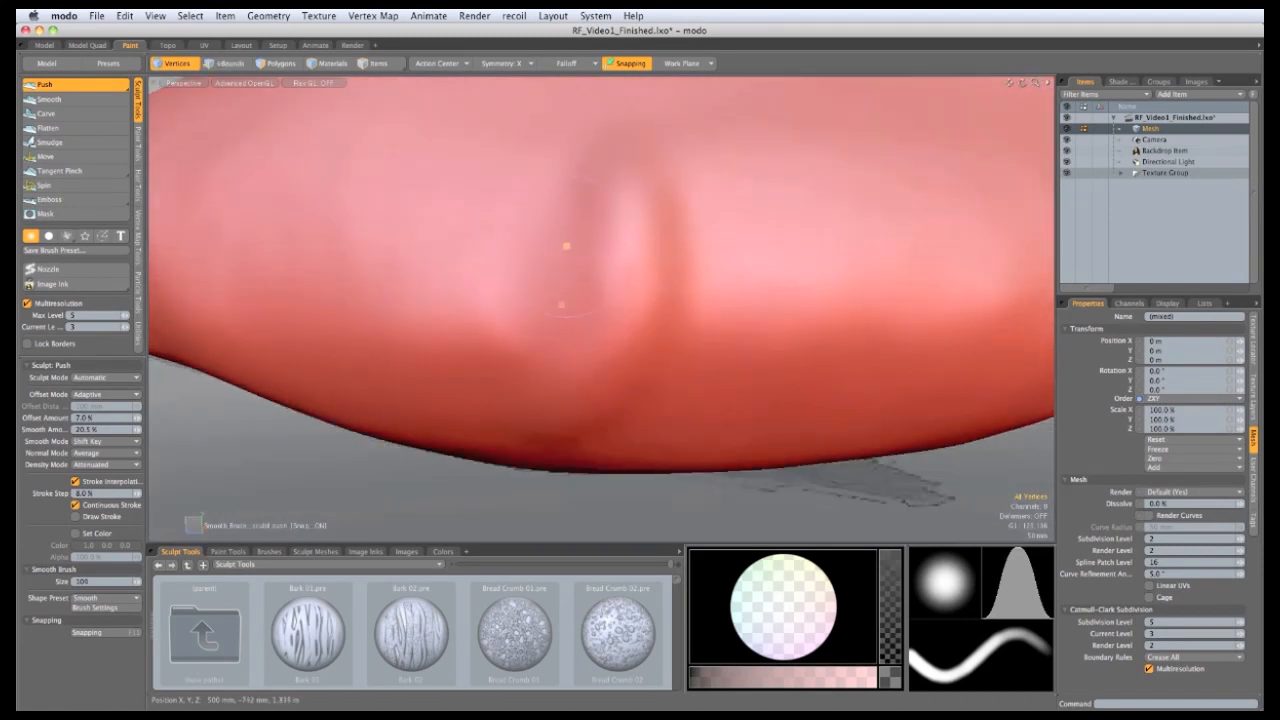
pyautogui.keyDown('alt'); pyautogui.moveTo(588, 208); pyautogui.dragTo(580, 280); pyautogui.keyUp('alt')
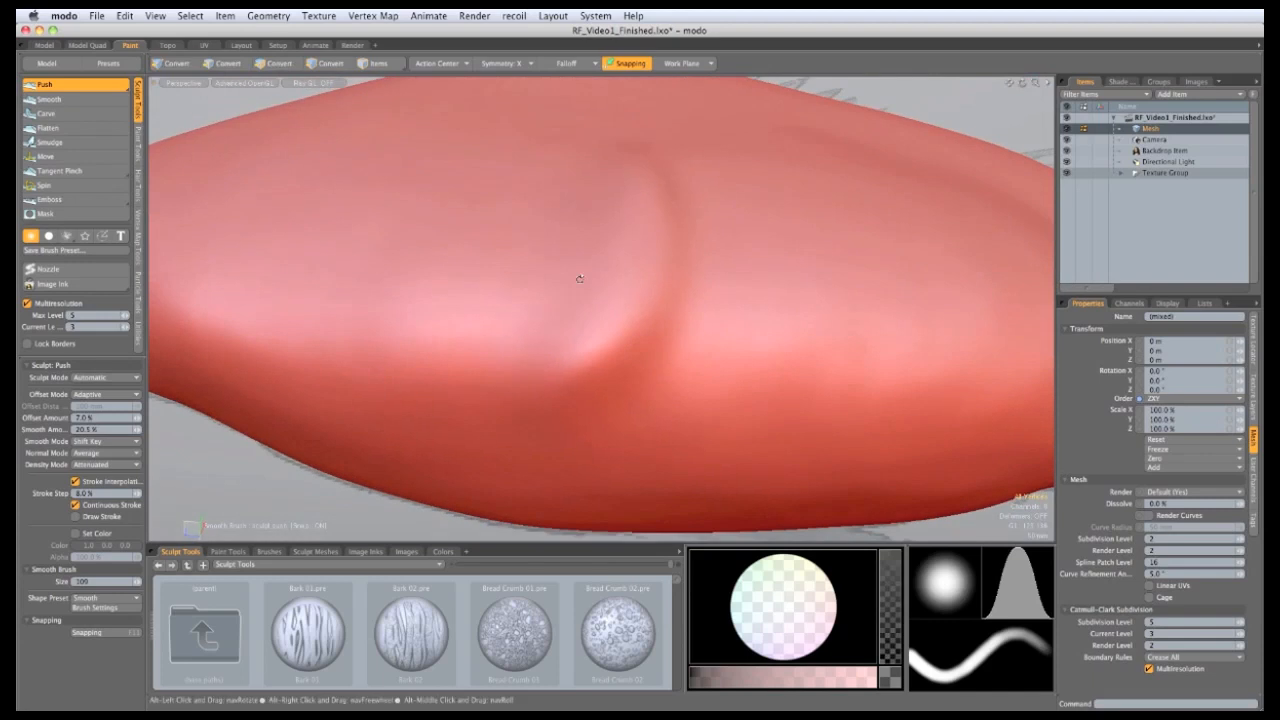
pyautogui.keyDown('alt'); pyautogui.moveTo(564, 442); pyautogui.dragTo(459, 381); pyautogui.keyUp('alt')
pyautogui.keyDown('alt'); pyautogui.moveTo(578, 177); pyautogui.dragTo(634, 280); pyautogui.keyUp('alt')
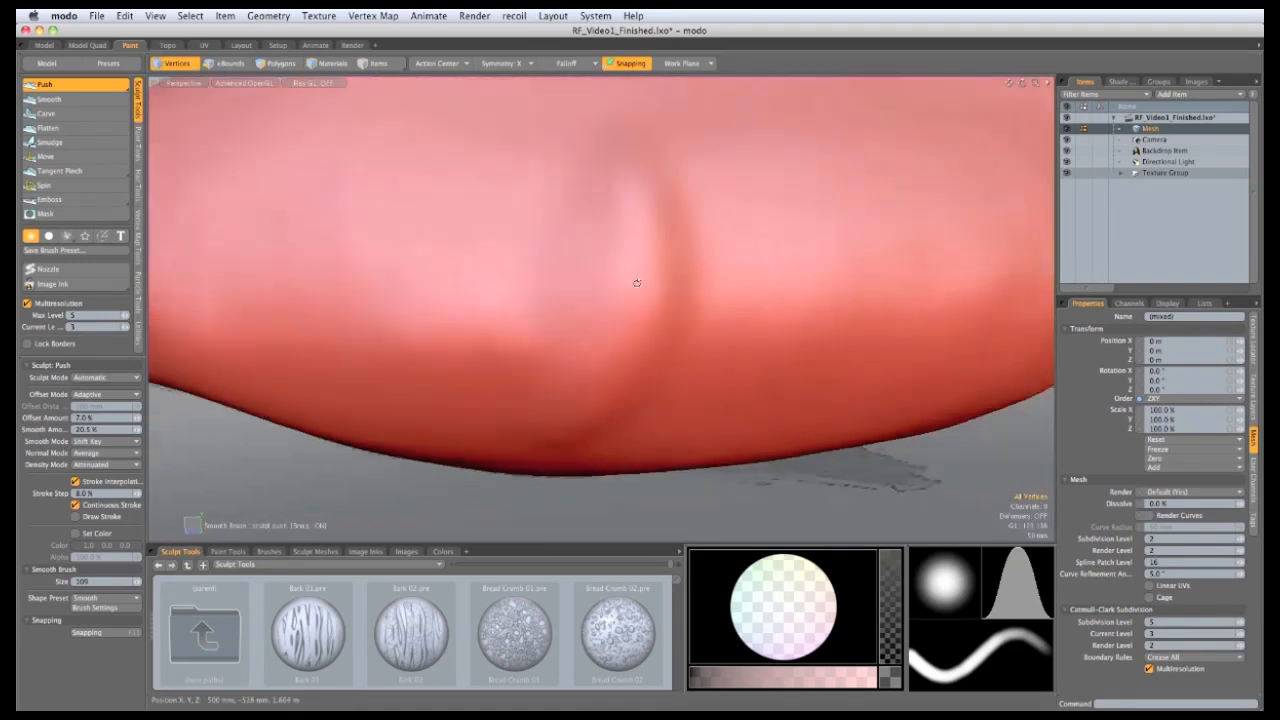
pyautogui.moveTo(604, 176)
pyautogui.keyDown('alt'); pyautogui.mouseDown()
pyautogui.moveTo(626, 213)
pyautogui.moveTo(610, 245)
pyautogui.moveTo(660, 340)
pyautogui.mouseUp(); pyautogui.keyUp('alt')
pyautogui.moveTo(655, 350); pyautogui.dragTo(634, 356, button='right')
pyautogui.keyDown('alt'); pyautogui.moveTo(628, 412); pyautogui.dragTo(674, 346); pyautogui.keyUp('alt')
# Step: Set the mesh's current Catmull-Clark subdivision level to 4
pyautogui.doubleClick(1151, 635)
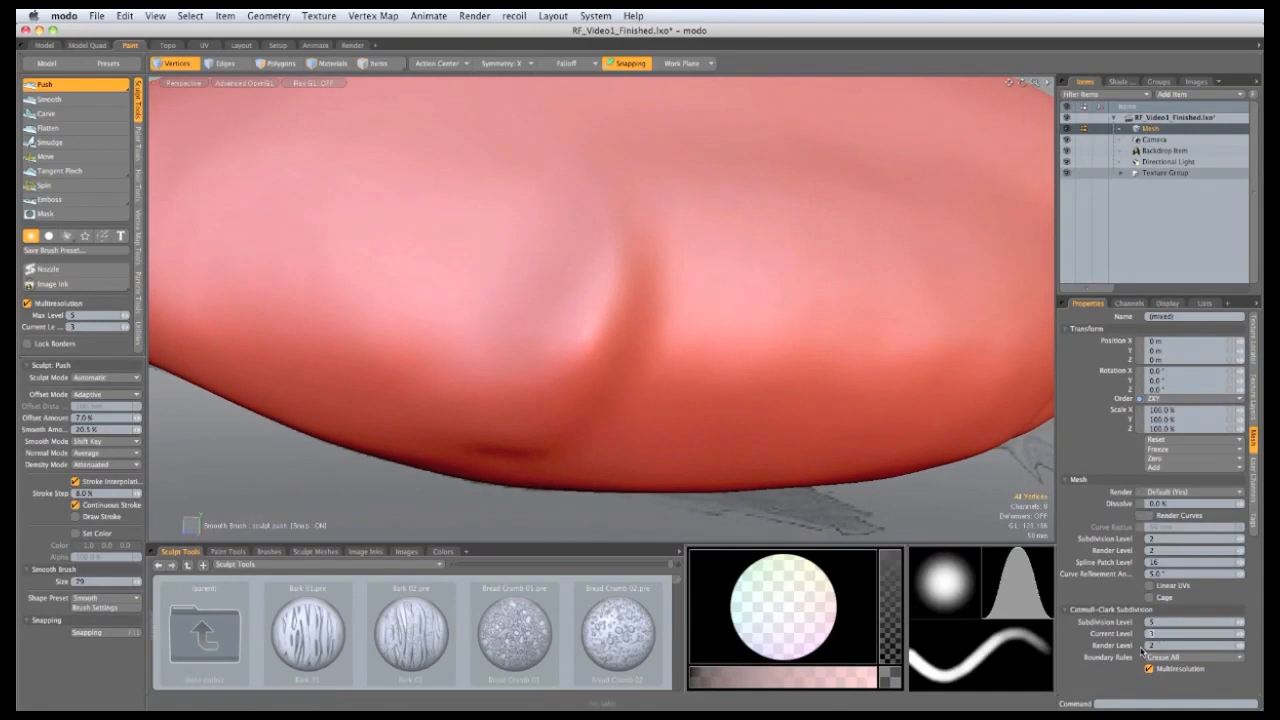
pyautogui.write('4')
pyautogui.press('Return')
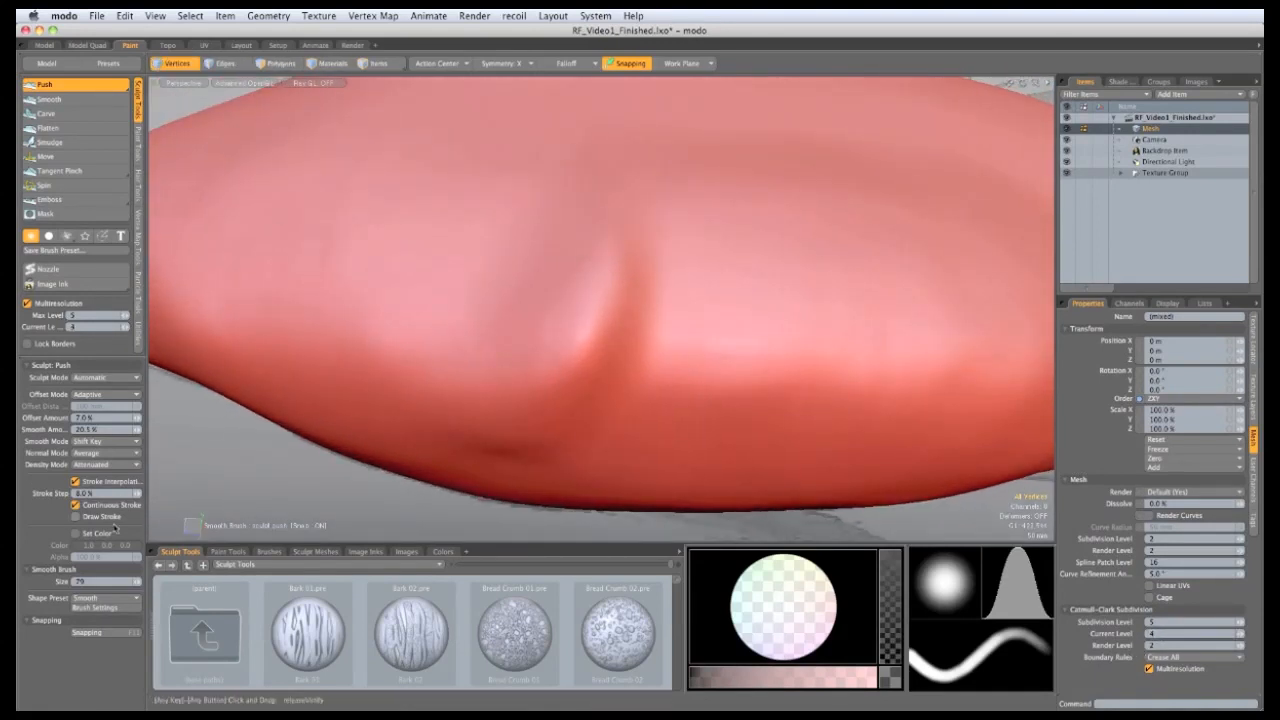
# Step: Carve a crisp crease along the back of the gill edge with the Sharp shape preset and brush size 65
pyautogui.click(115, 600)
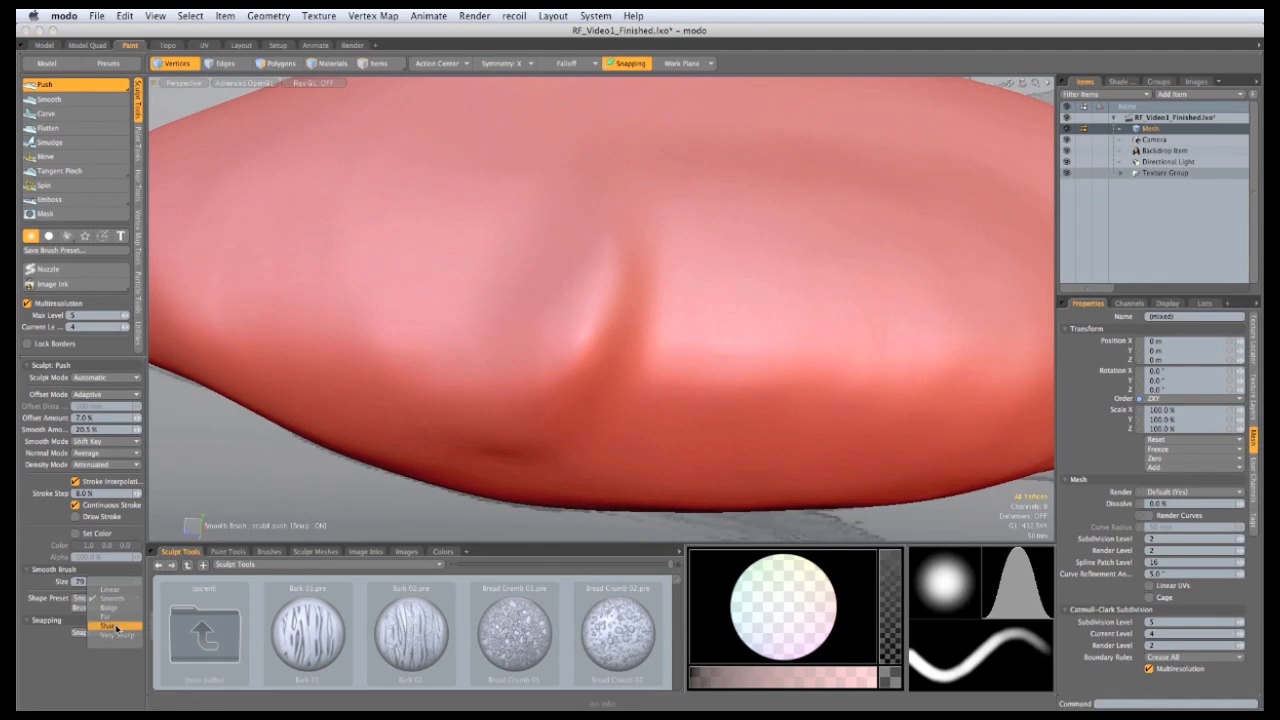
pyautogui.click(110, 628)
pyautogui.moveTo(529, 342)
pyautogui.keyDown('alt'); pyautogui.mouseDown()
pyautogui.moveTo(551, 194)
pyautogui.moveTo(608, 380)
pyautogui.moveTo(594, 336)
pyautogui.moveTo(575, 380)
pyautogui.mouseUp(); pyautogui.keyUp('alt')
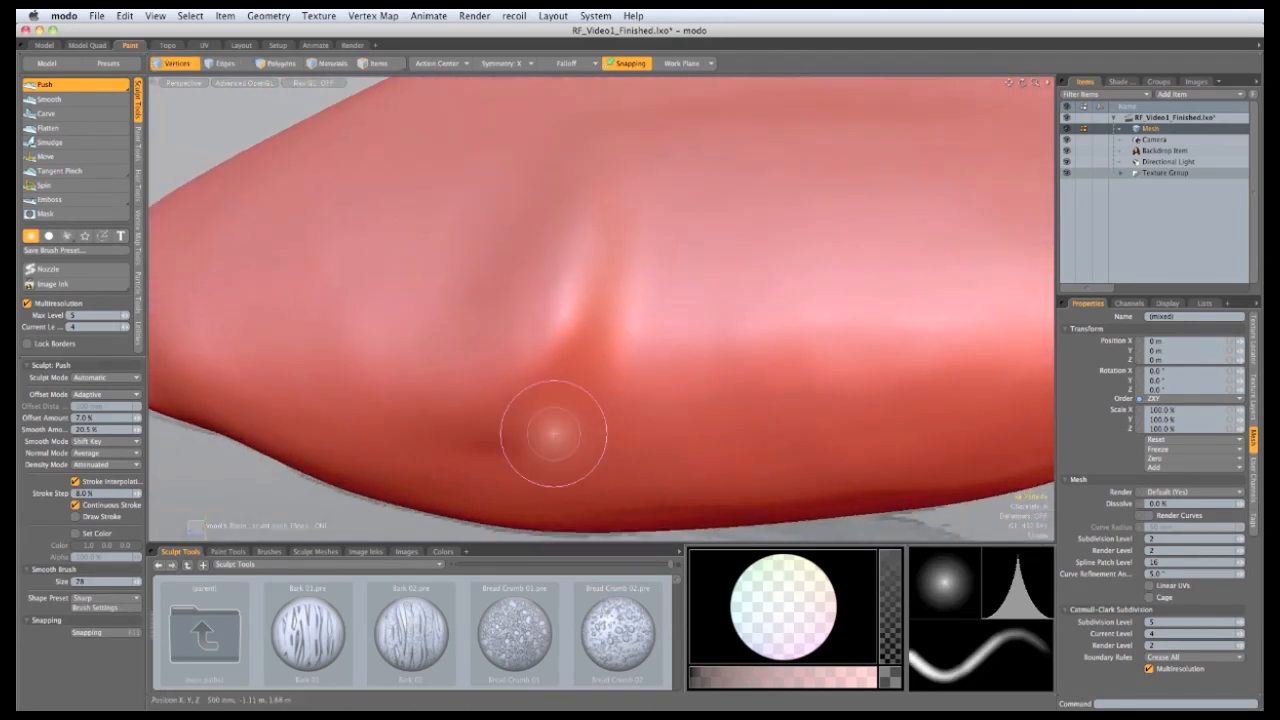
pyautogui.moveTo(553, 433); pyautogui.dragTo(555, 441)
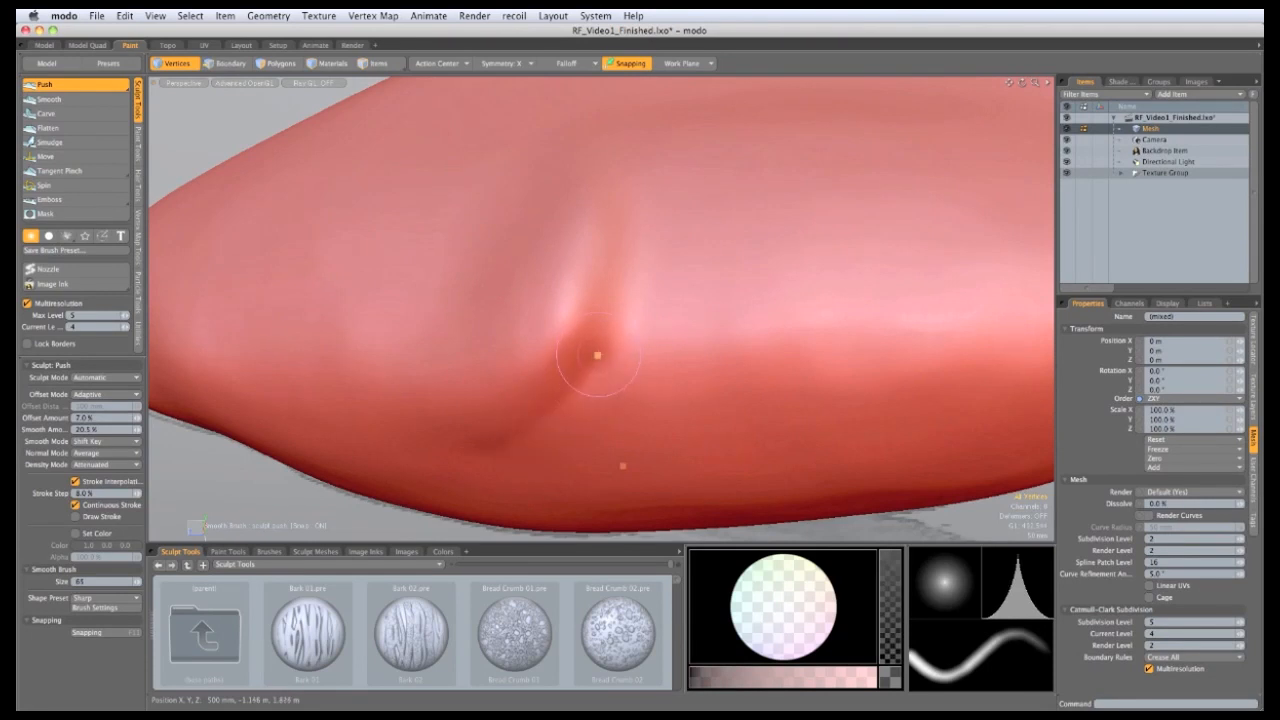
pyautogui.moveTo(597, 355); pyautogui.dragTo(621, 285)
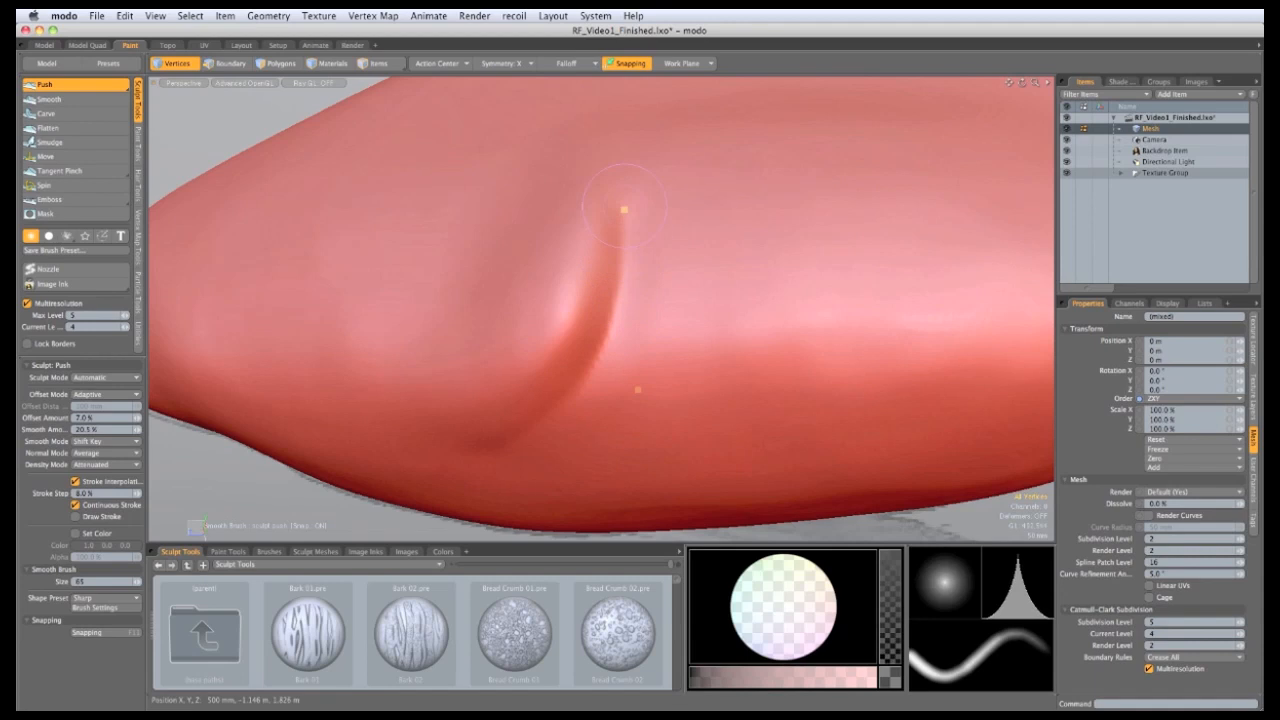
# Step: Lower the mesh's current Catmull-Clark subdivision level to 3 and switch to the right view showing the head over the photo
pyautogui.moveTo(726, 325)
pyautogui.keyDown('alt'); pyautogui.mouseDown()
pyautogui.moveTo(643, 323)
pyautogui.moveTo(487, 434)
pyautogui.mouseUp(); pyautogui.keyUp('alt')
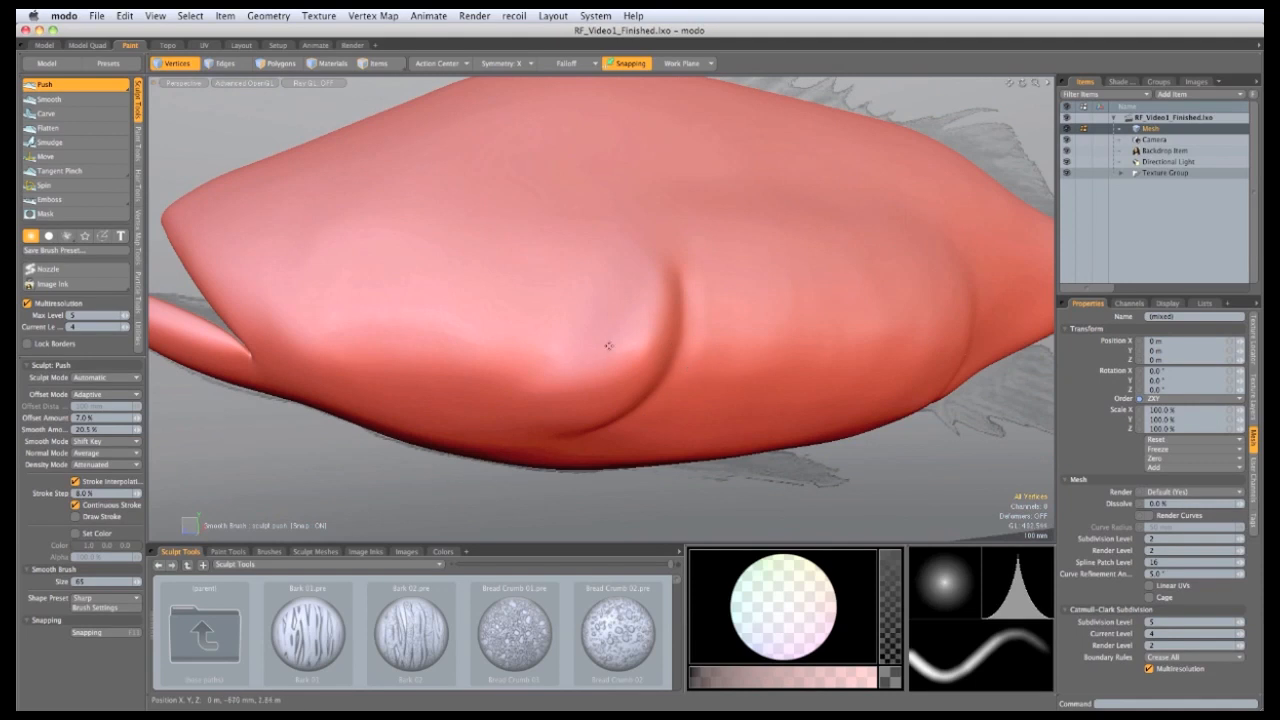
pyautogui.keyDown('alt'); pyautogui.moveTo(637, 326); pyautogui.dragTo(622, 327); pyautogui.keyUp('alt')
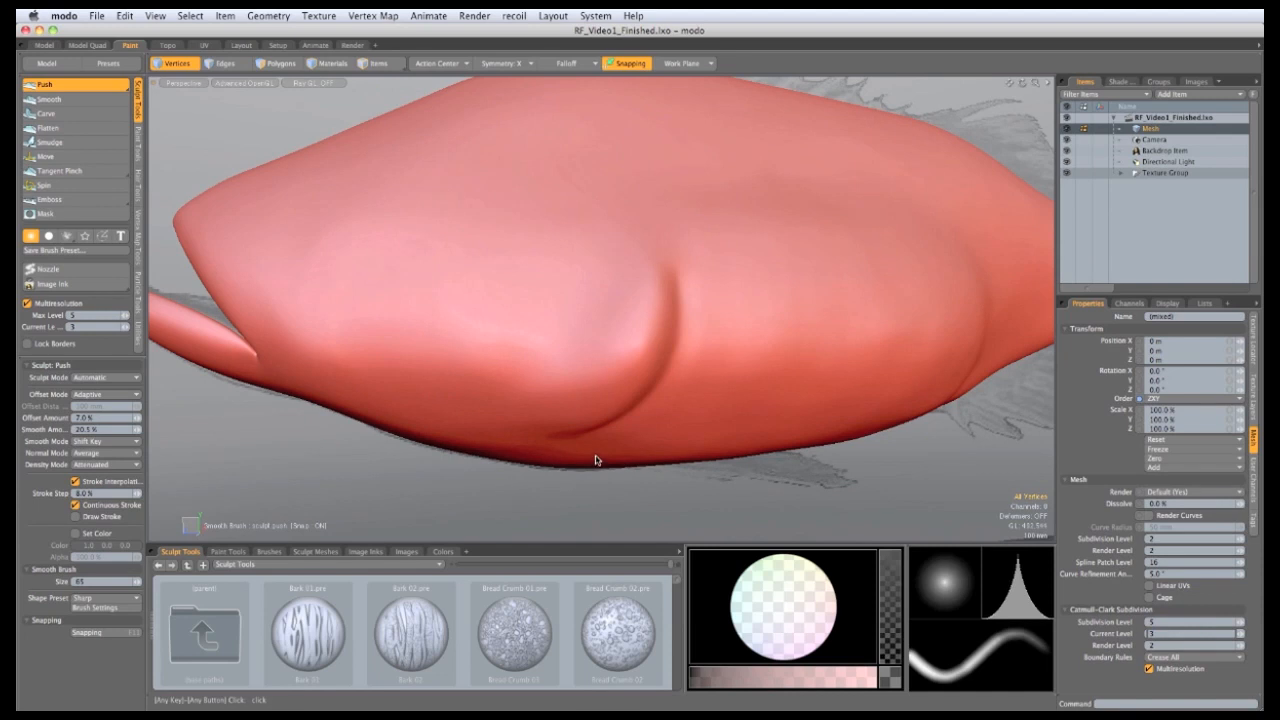
pyautogui.hotkey('ctrl', 'space')
pyautogui.click(651, 455)
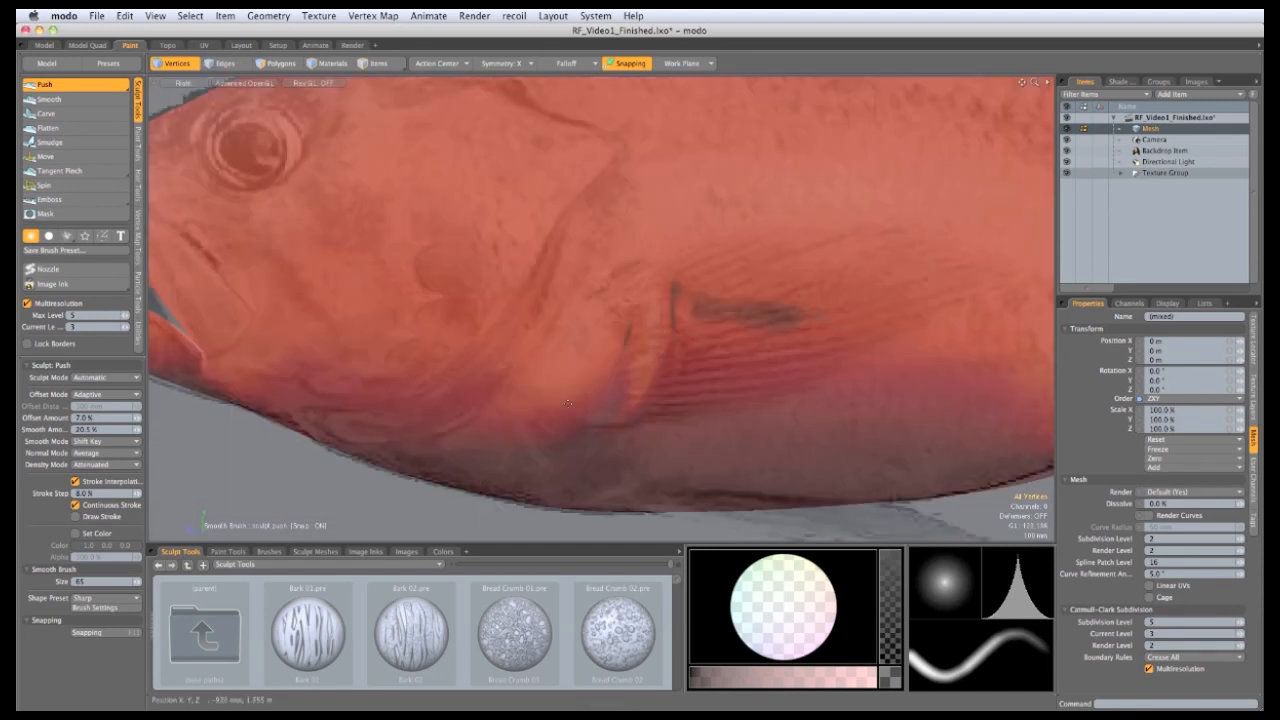
pyautogui.keyDown('alt'); pyautogui.keyDown('shift'); pyautogui.moveTo(568, 404); pyautogui.dragTo(661, 416); pyautogui.keyUp('shift'); pyautogui.keyUp('alt')
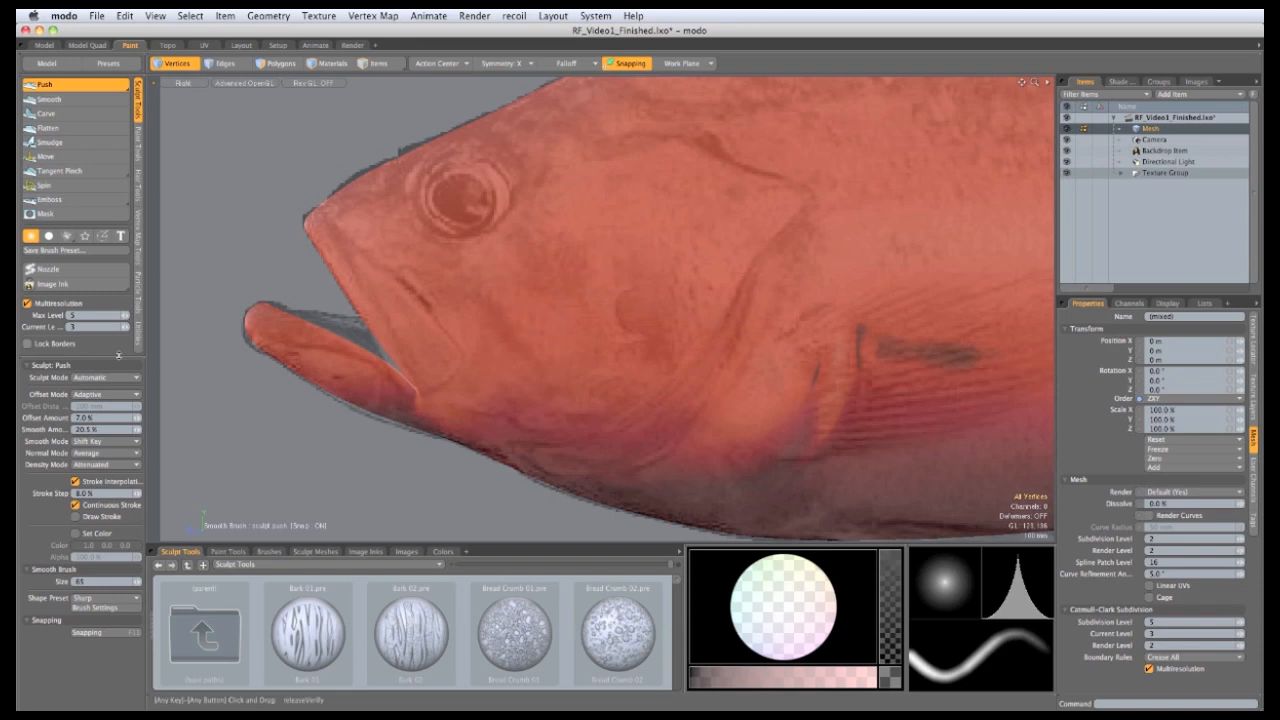
# Step: Carve the gill cover crease down to the throat along the photo's line with the Smooth shape preset and brush size 46
pyautogui.click(127, 599)
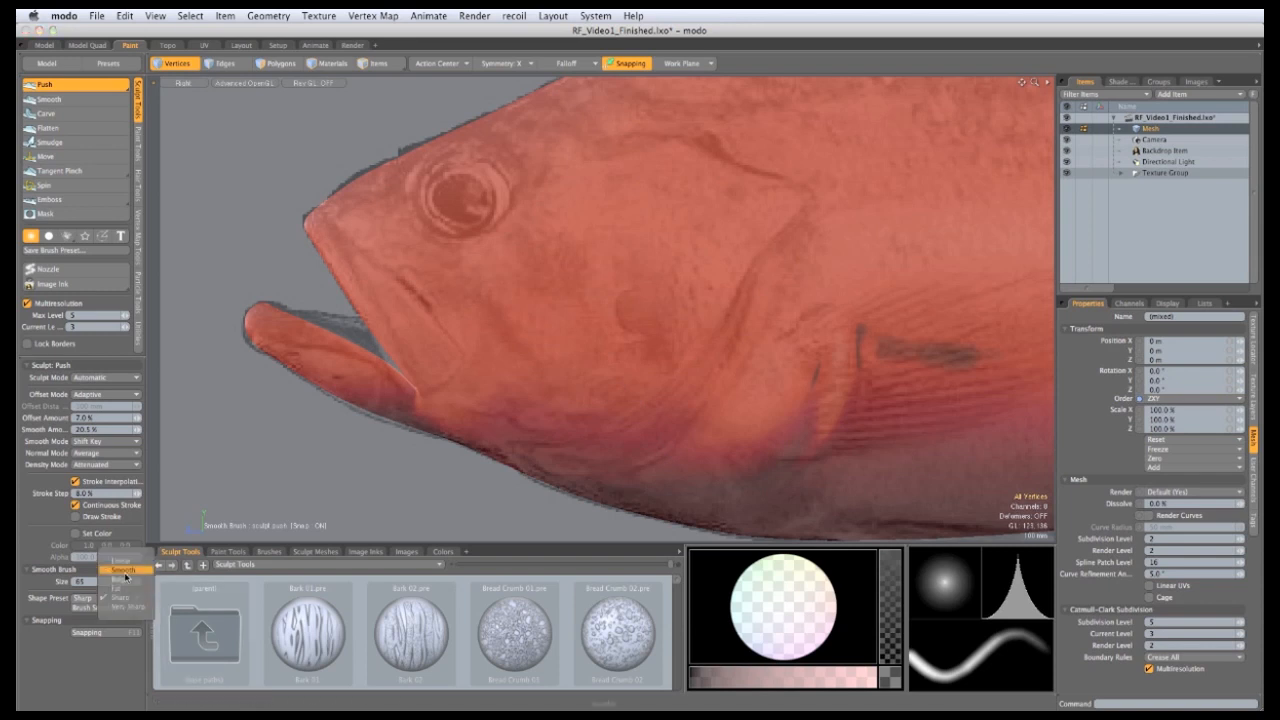
pyautogui.click(118, 575)
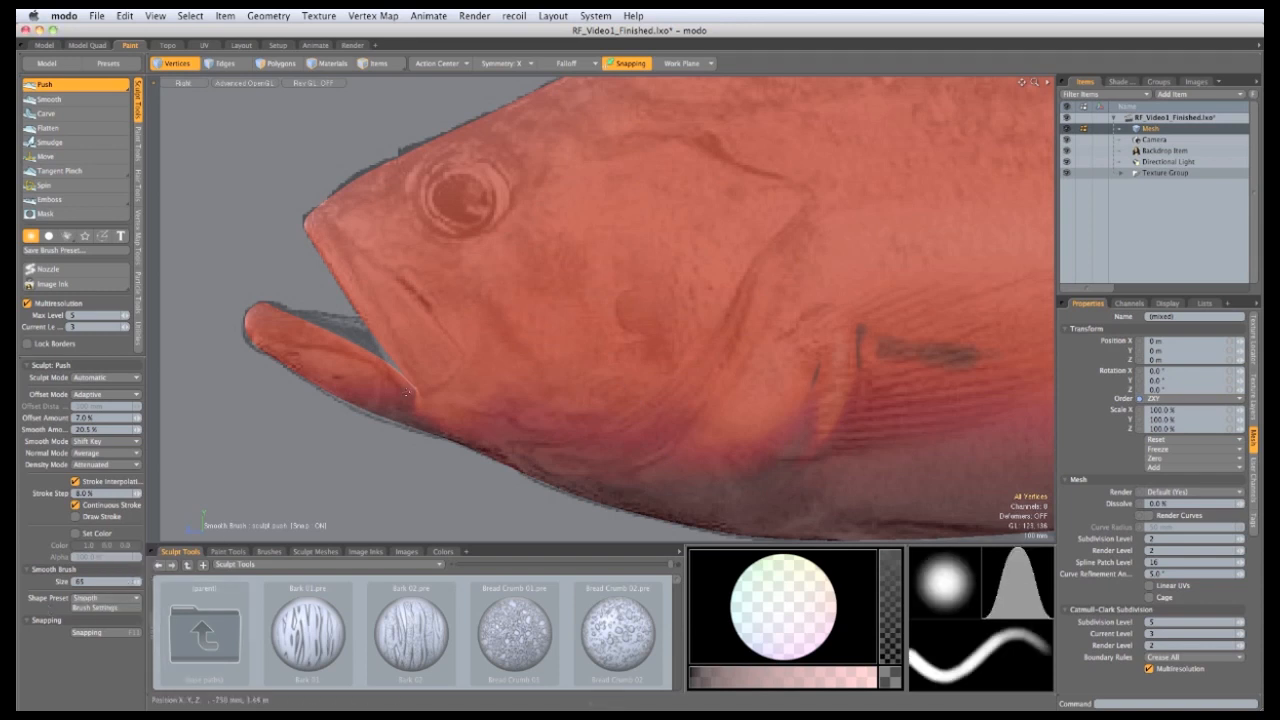
pyautogui.keyDown('alt'); pyautogui.moveTo(680, 371); pyautogui.dragTo(766, 247); pyautogui.keyUp('alt')
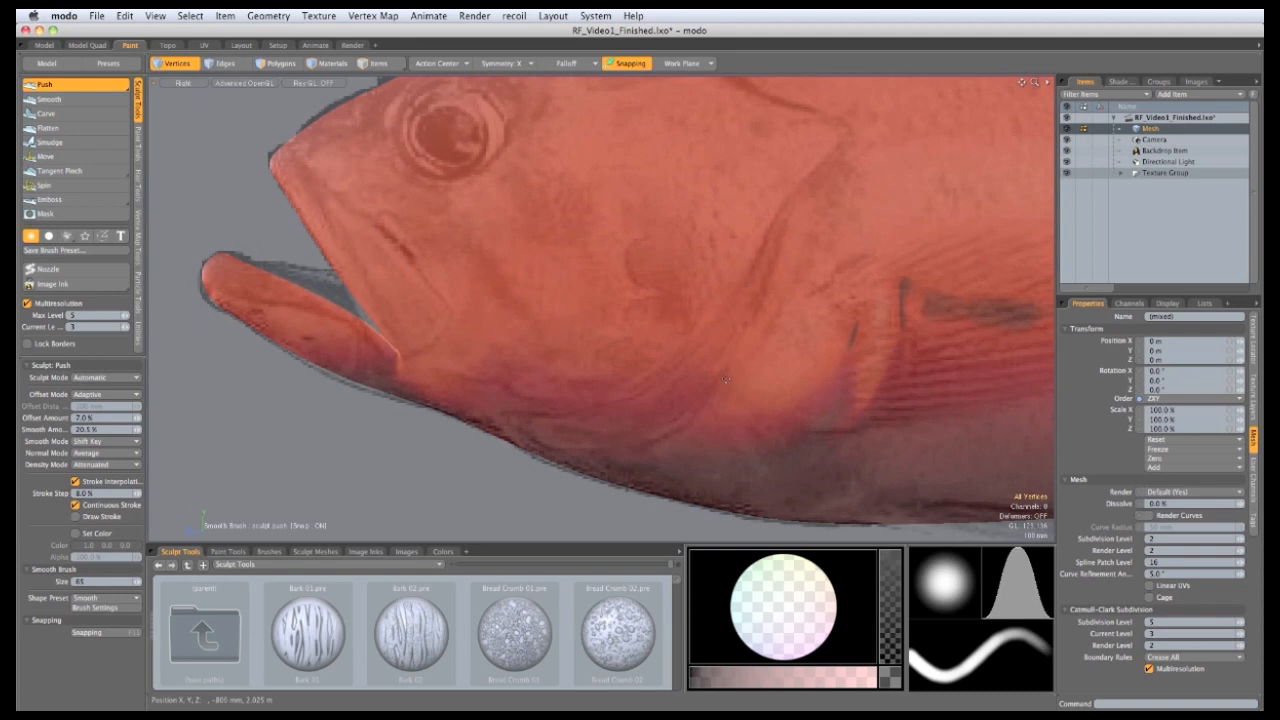
pyautogui.moveTo(749, 297); pyautogui.dragTo(707, 223, button='right')
pyautogui.moveTo(770, 246)
pyautogui.mouseDown()
pyautogui.moveTo(686, 403)
pyautogui.moveTo(557, 440)
pyautogui.mouseUp()
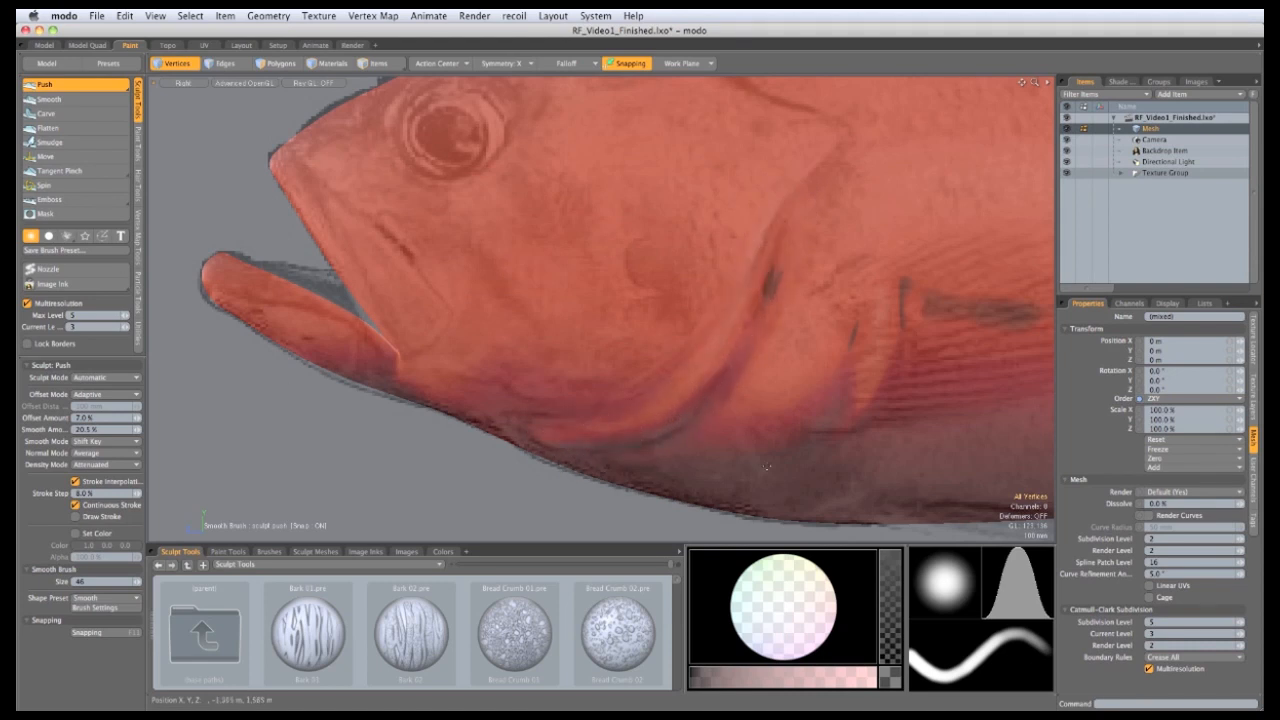
# Step: Return to the perspective view, hide the backdrop item and shape the new crease around the throat with brush size 126
pyautogui.hotkey('ctrl', 'space')
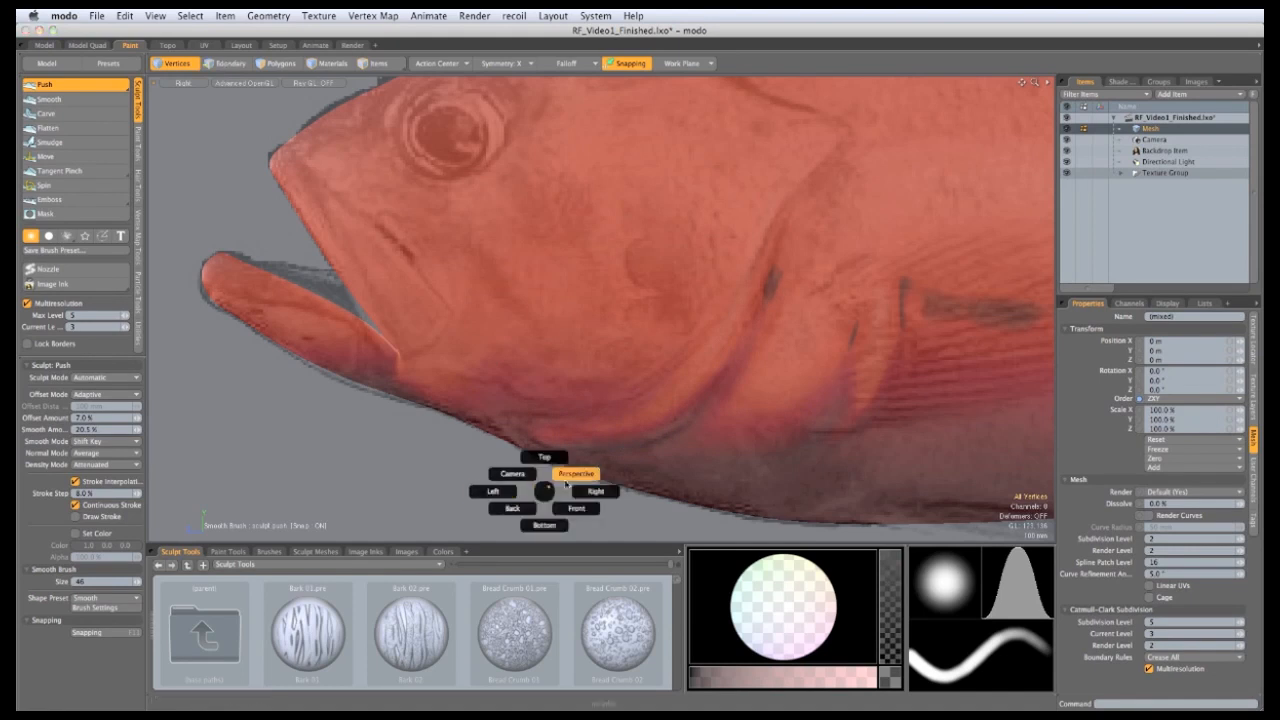
pyautogui.click(575, 474)
pyautogui.moveTo(606, 276)
pyautogui.keyDown('alt'); pyautogui.mouseDown()
pyautogui.moveTo(682, 278)
pyautogui.moveTo(591, 411)
pyautogui.moveTo(600, 177)
pyautogui.moveTo(514, 584)
pyautogui.moveTo(634, 414)
pyautogui.moveTo(534, 286)
pyautogui.moveTo(627, 467)
pyautogui.moveTo(616, 346)
pyautogui.moveTo(625, 310)
pyautogui.moveTo(674, 277)
pyautogui.moveTo(629, 233)
pyautogui.mouseUp(); pyautogui.keyUp('alt')
pyautogui.click(1067, 151)
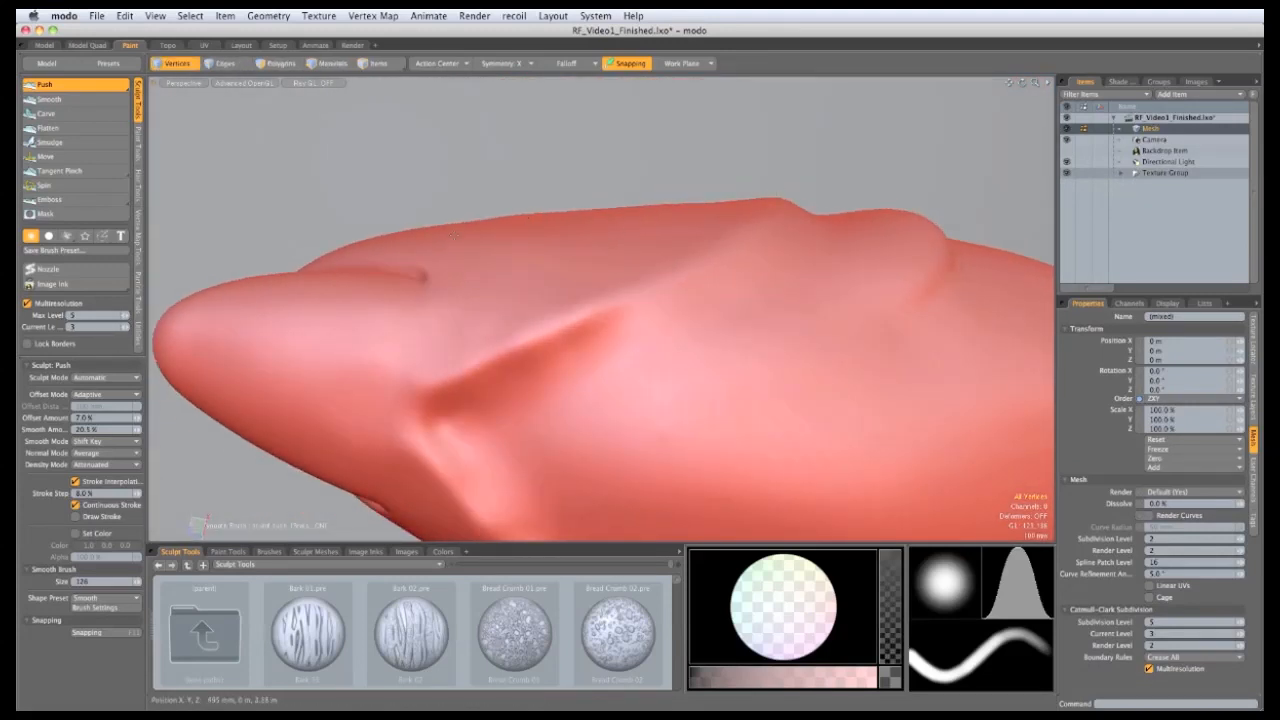
pyautogui.keyDown('alt'); pyautogui.moveTo(453, 236); pyautogui.dragTo(700, 390); pyautogui.keyUp('alt')
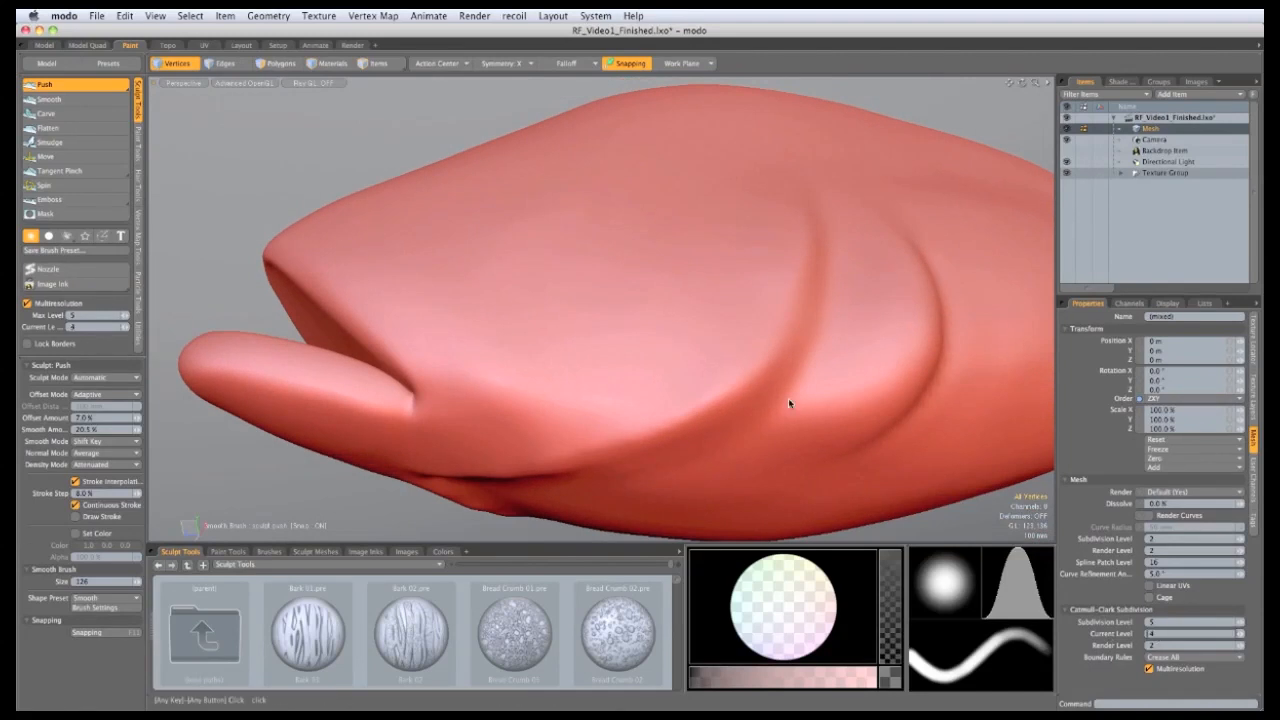
# Step: Sharpen the gill cover crease from the throat upward at current subdivision level 4 with the Sharp preset and brush size 68
pyautogui.keyDown('alt'); pyautogui.moveTo(788, 403); pyautogui.dragTo(740, 380); pyautogui.keyUp('alt')
pyautogui.click(100, 598)
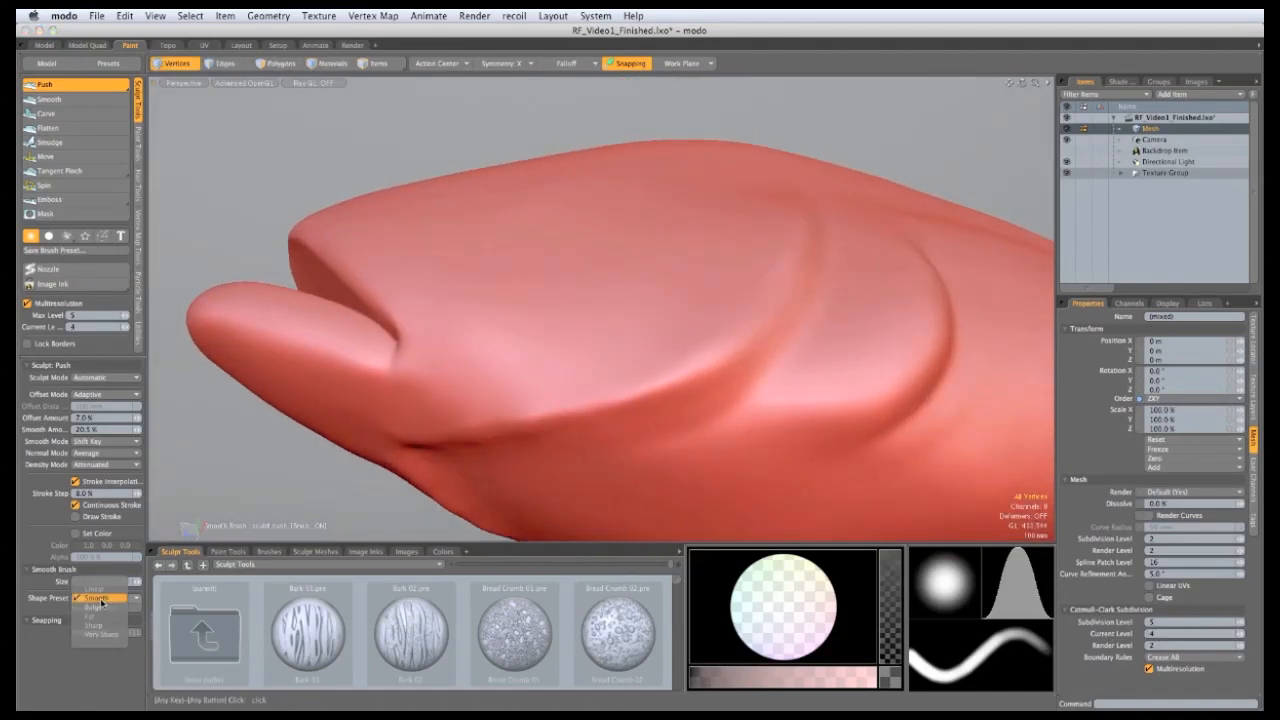
pyautogui.click(110, 627)
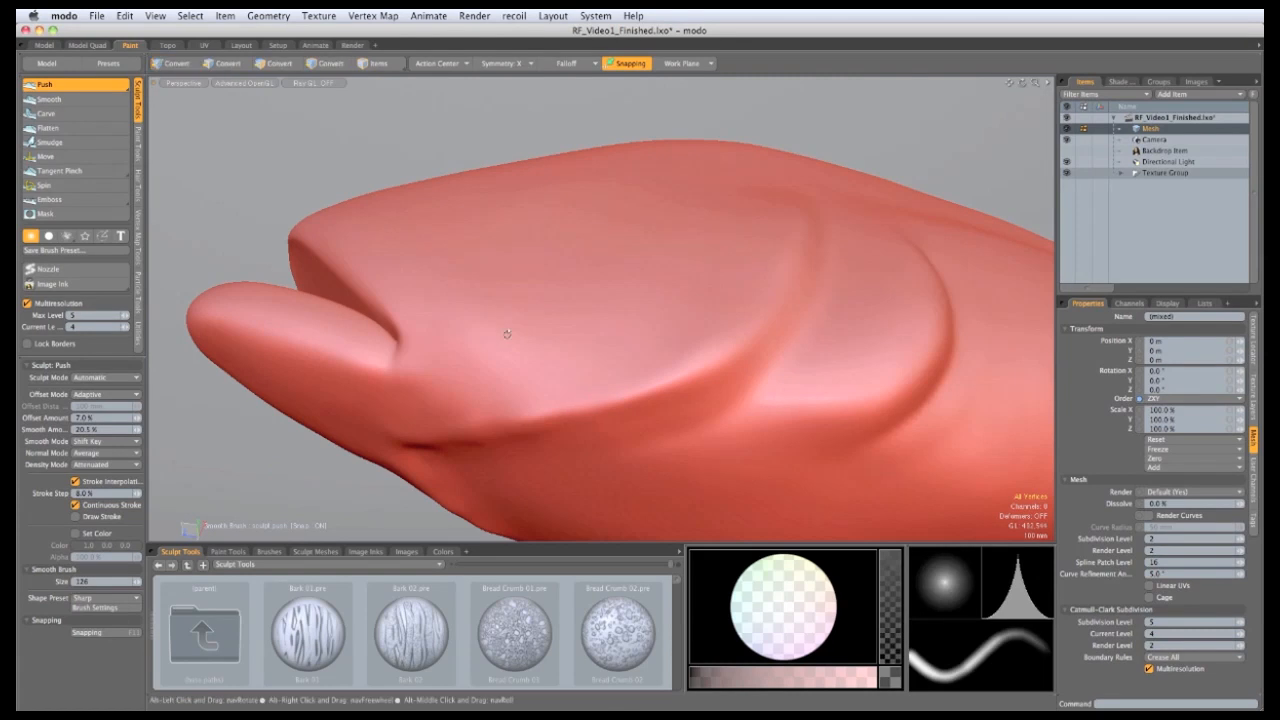
pyautogui.keyDown('alt'); pyautogui.moveTo(508, 337); pyautogui.dragTo(533, 316); pyautogui.keyUp('alt')
pyautogui.moveTo(445, 337); pyautogui.dragTo(415, 328, button='right')
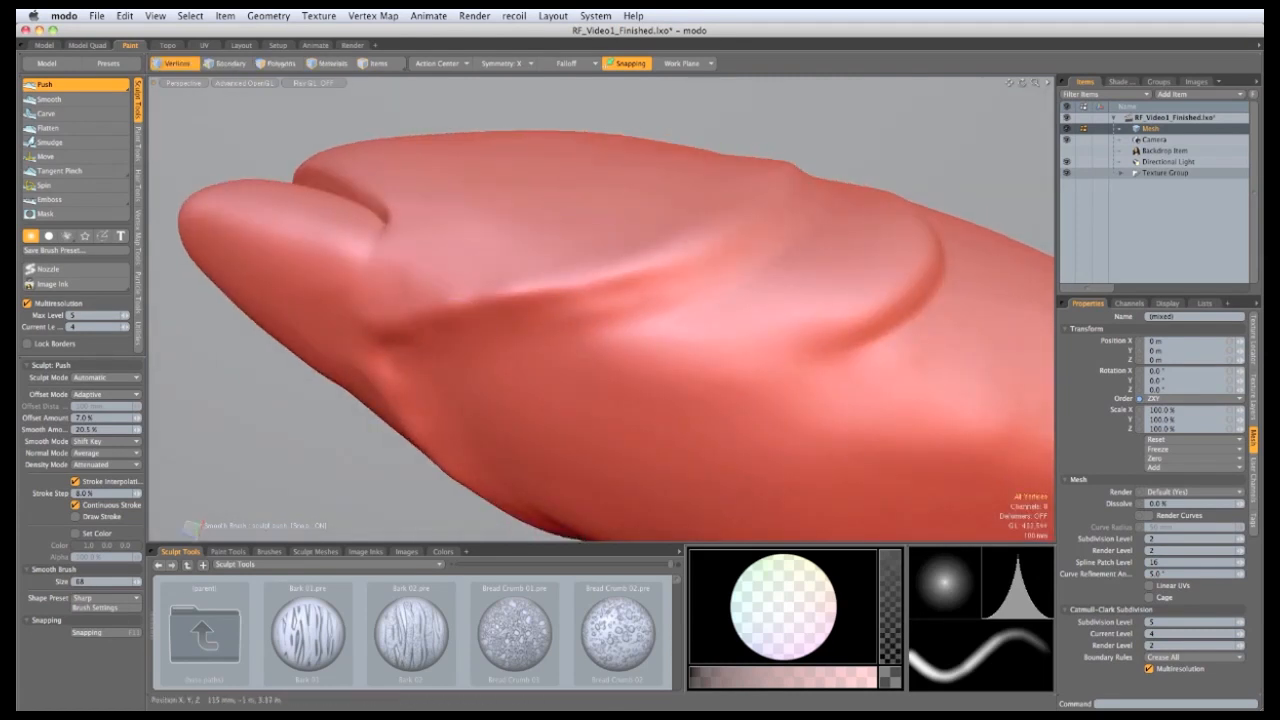
pyautogui.moveTo(429, 337); pyautogui.dragTo(695, 285)
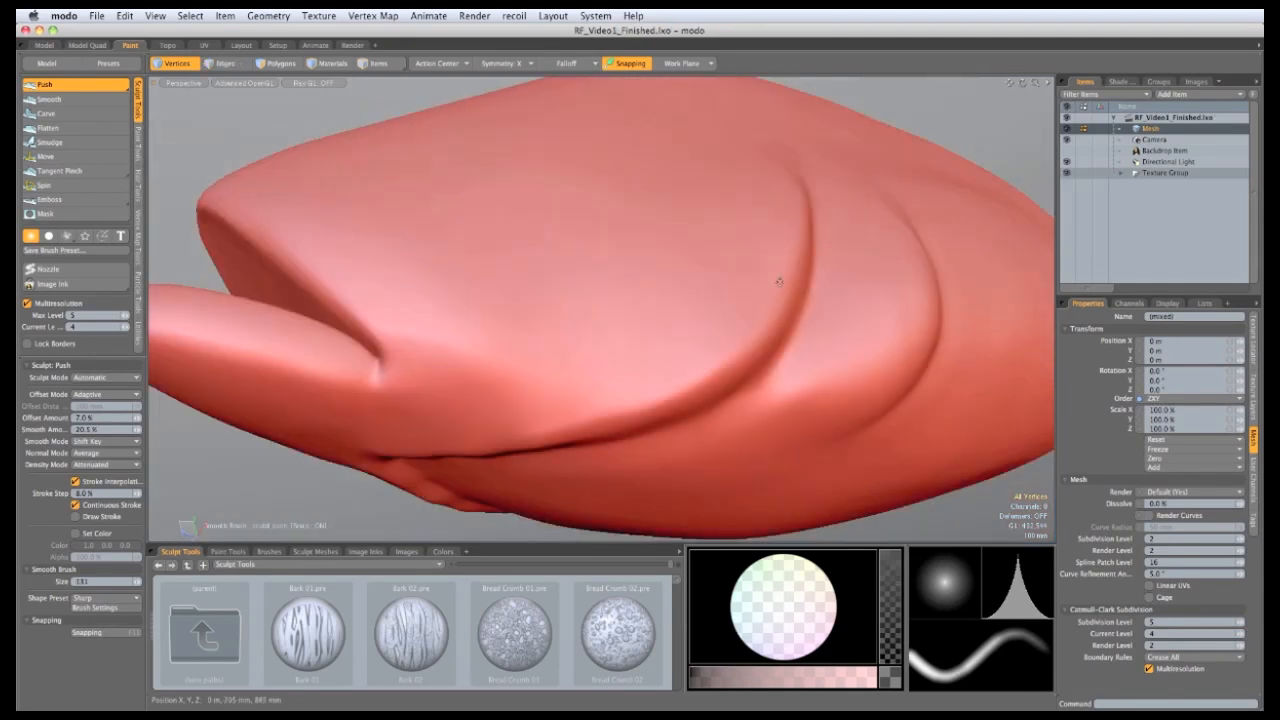
# Step: Flatten the cheek surface in front of the gill cover crease with the Flatten tool, Smooth preset and brush size 124
pyautogui.keyDown('alt'); pyautogui.moveTo(780, 282); pyautogui.dragTo(727, 291); pyautogui.keyUp('alt')
pyautogui.click(104, 598)
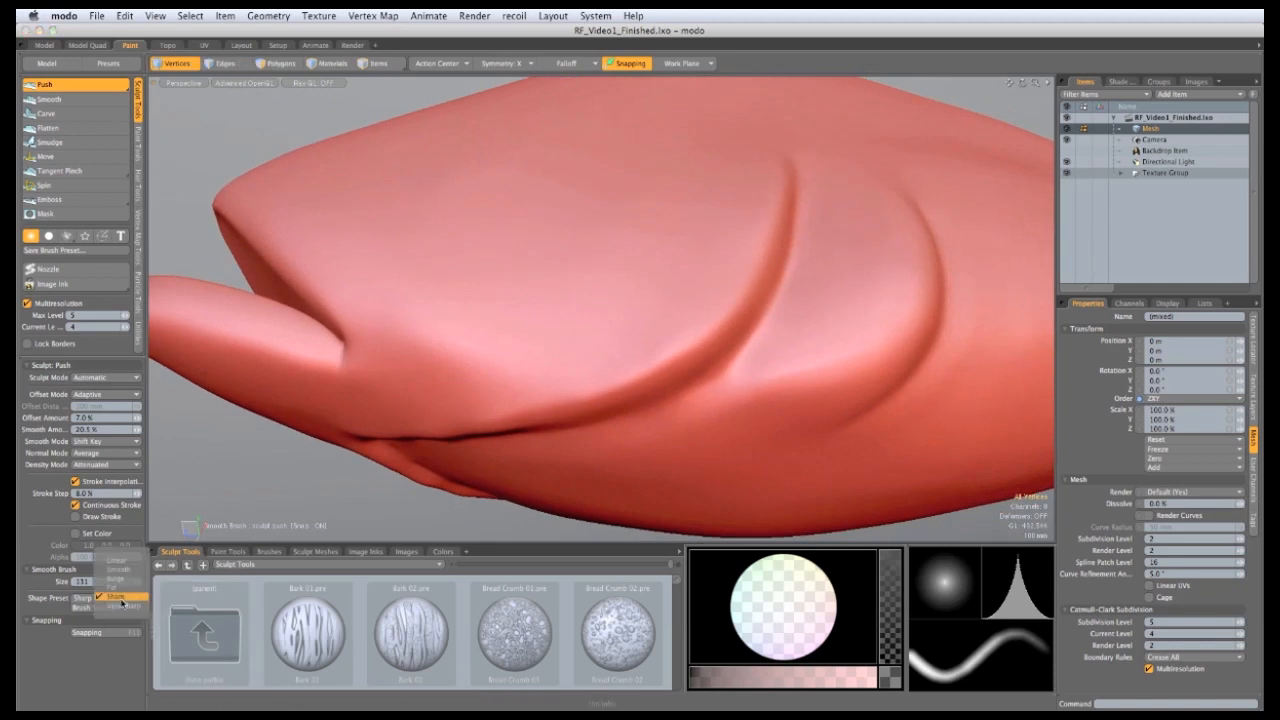
pyautogui.click(105, 571)
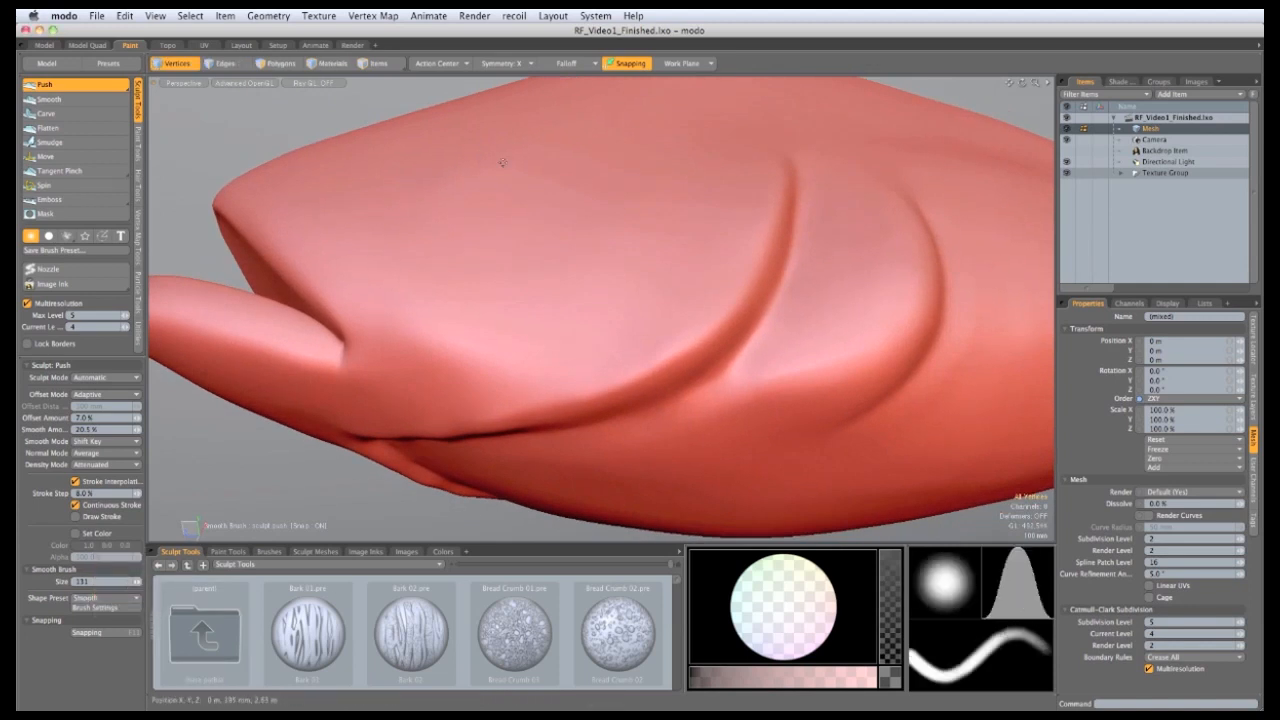
pyautogui.click(71, 129)
pyautogui.moveTo(762, 286)
pyautogui.keyDown('alt'); pyautogui.mouseDown()
pyautogui.moveTo(706, 349)
pyautogui.moveTo(780, 281)
pyautogui.moveTo(730, 318)
pyautogui.moveTo(747, 290)
pyautogui.moveTo(677, 254)
pyautogui.mouseUp(); pyautogui.keyUp('alt')
pyautogui.moveTo(747, 304); pyautogui.dragTo(740, 314, button='right')
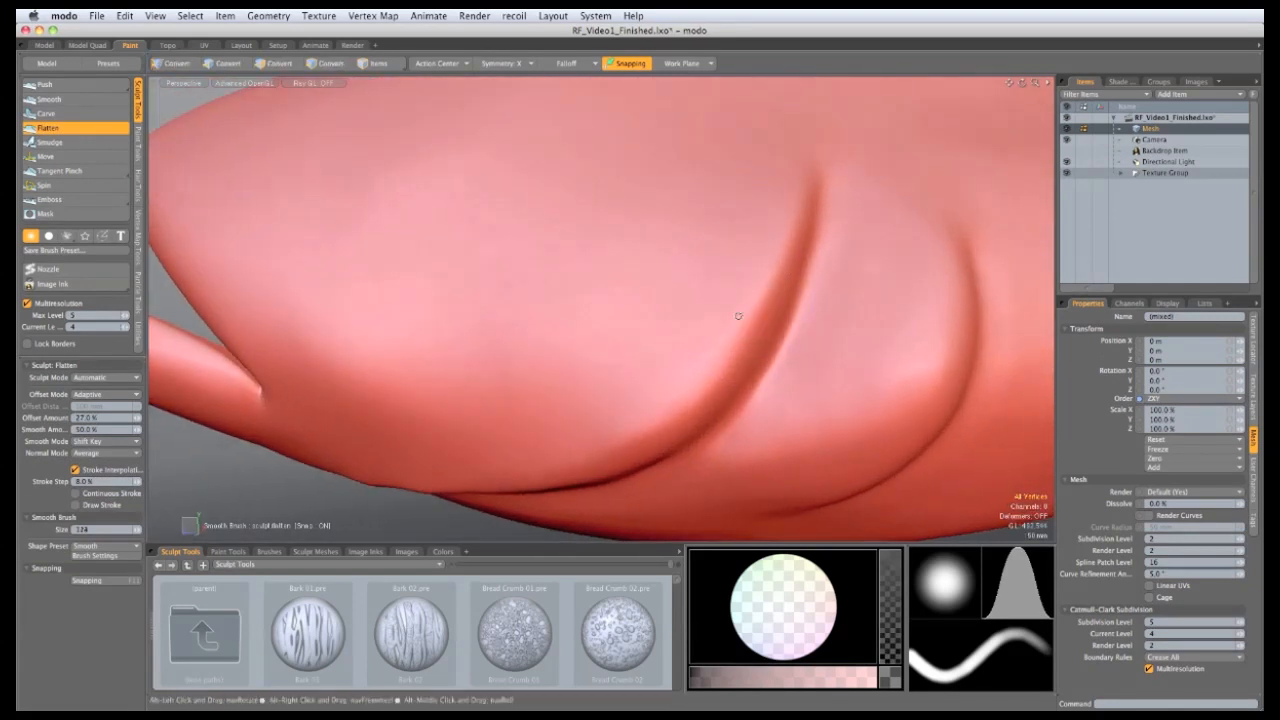
pyautogui.keyDown('alt'); pyautogui.moveTo(740, 314); pyautogui.dragTo(740, 316); pyautogui.keyUp('alt')
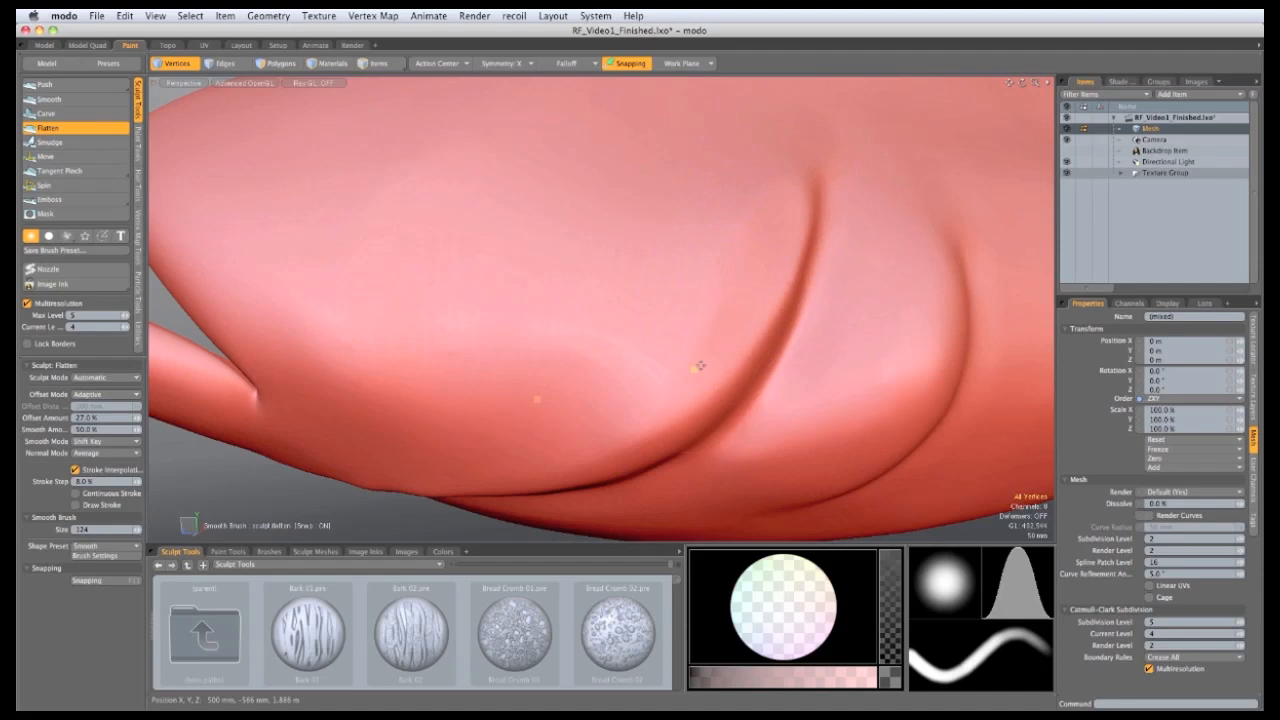
pyautogui.moveTo(781, 216)
pyautogui.keyDown('alt'); pyautogui.mouseDown()
pyautogui.moveTo(737, 220)
pyautogui.moveTo(740, 351)
pyautogui.moveTo(680, 325)
pyautogui.moveTo(714, 289)
pyautogui.mouseUp(); pyautogui.keyUp('alt')
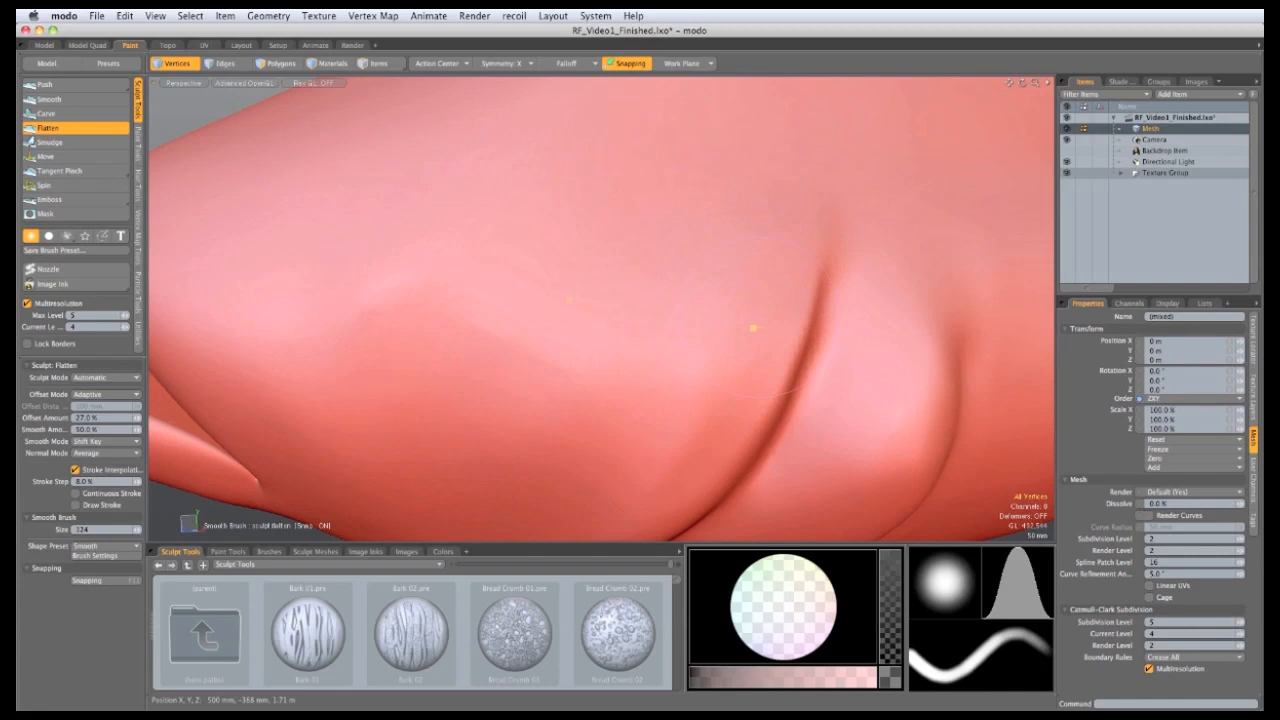
pyautogui.moveTo(778, 296)
pyautogui.keyDown('alt'); pyautogui.mouseDown()
pyautogui.moveTo(720, 349)
pyautogui.moveTo(687, 244)
pyautogui.moveTo(778, 318)
pyautogui.mouseUp(); pyautogui.keyUp('alt')
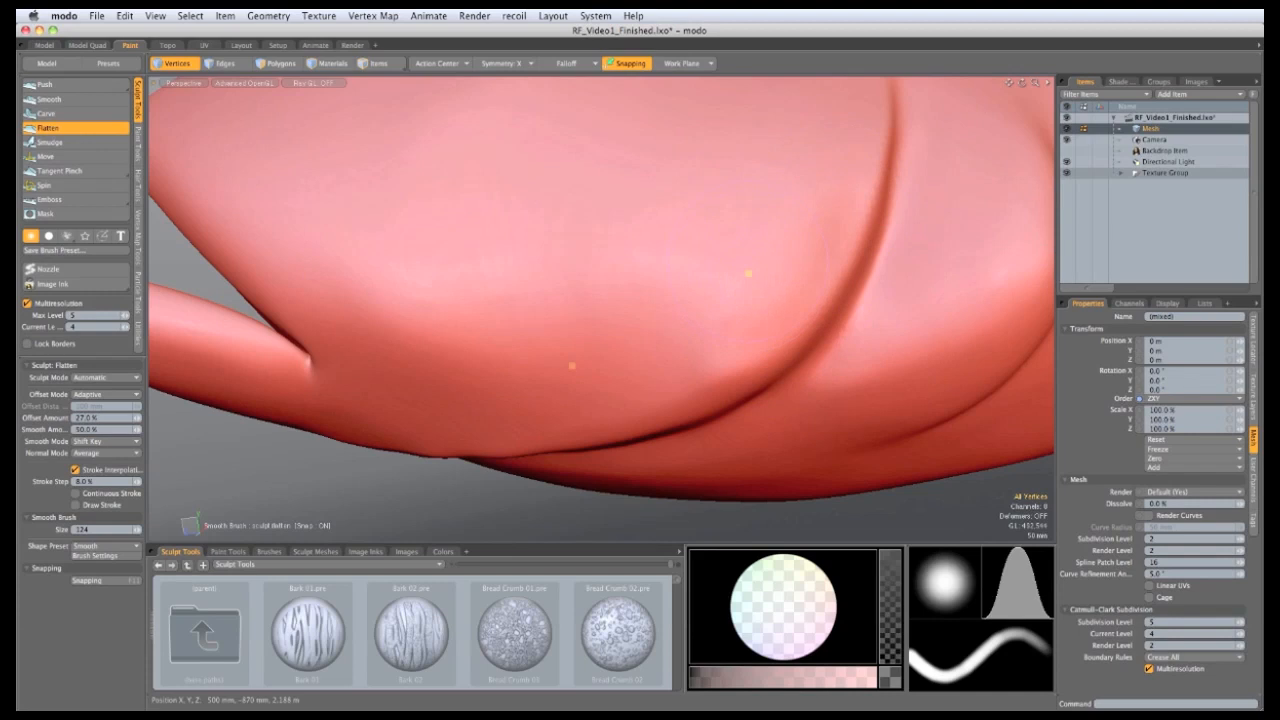
pyautogui.moveTo(703, 229)
pyautogui.keyDown('alt'); pyautogui.mouseDown()
pyautogui.moveTo(740, 320)
pyautogui.moveTo(775, 355)
pyautogui.moveTo(739, 380)
pyautogui.moveTo(629, 388)
pyautogui.mouseUp(); pyautogui.keyUp('alt')
# Step: Raise the current subdivision level to 5 and tighten the gill cover crease using Tangent Pinch with brush size 64
pyautogui.moveTo(716, 229)
pyautogui.keyDown('alt'); pyautogui.mouseDown()
pyautogui.moveTo(640, 360)
pyautogui.moveTo(588, 398)
pyautogui.mouseUp(); pyautogui.keyUp('alt')
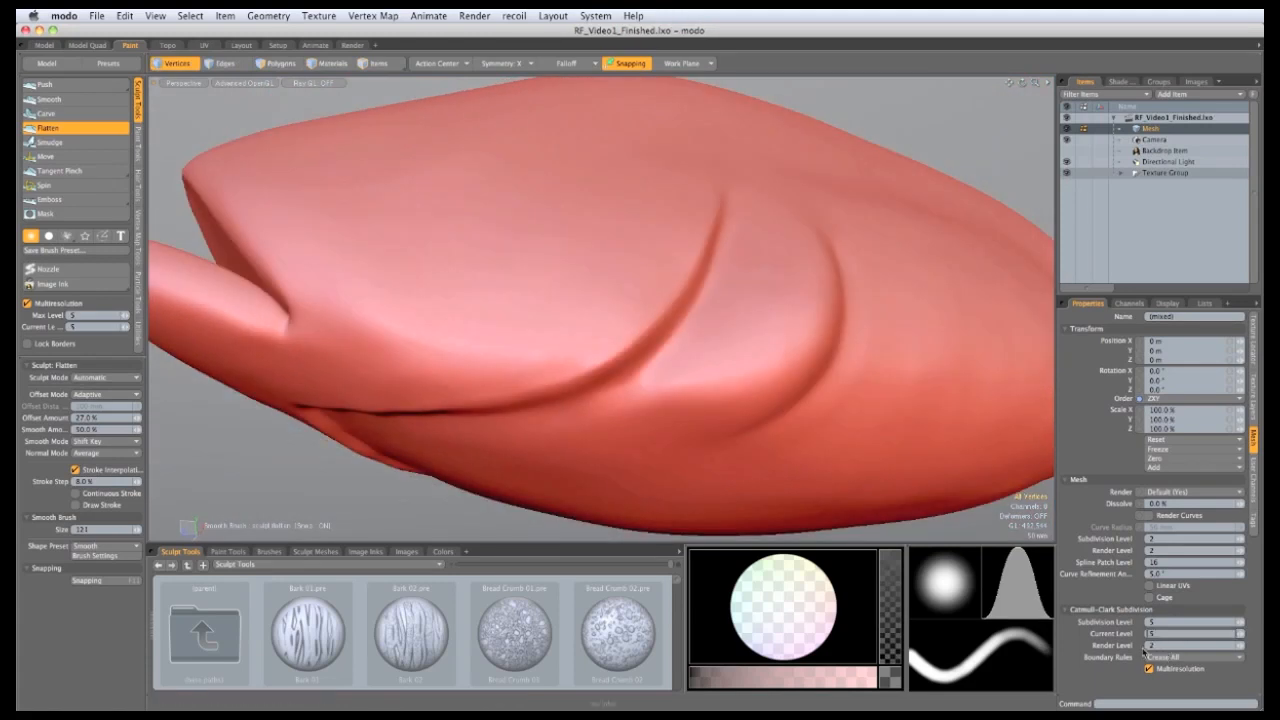
pyautogui.press('Return')
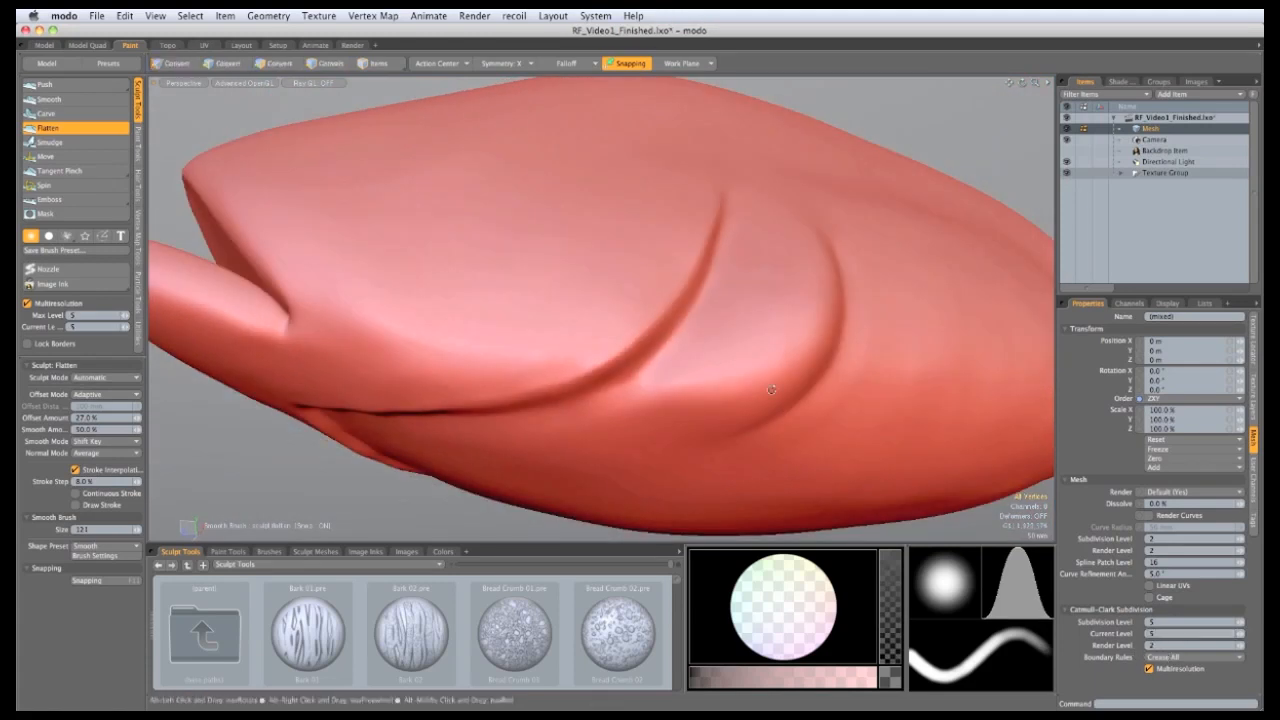
pyautogui.keyDown('alt'); pyautogui.moveTo(770, 389); pyautogui.dragTo(665, 454); pyautogui.keyUp('alt')
pyautogui.scroll(3, 665, 454)
pyautogui.click(60, 171)
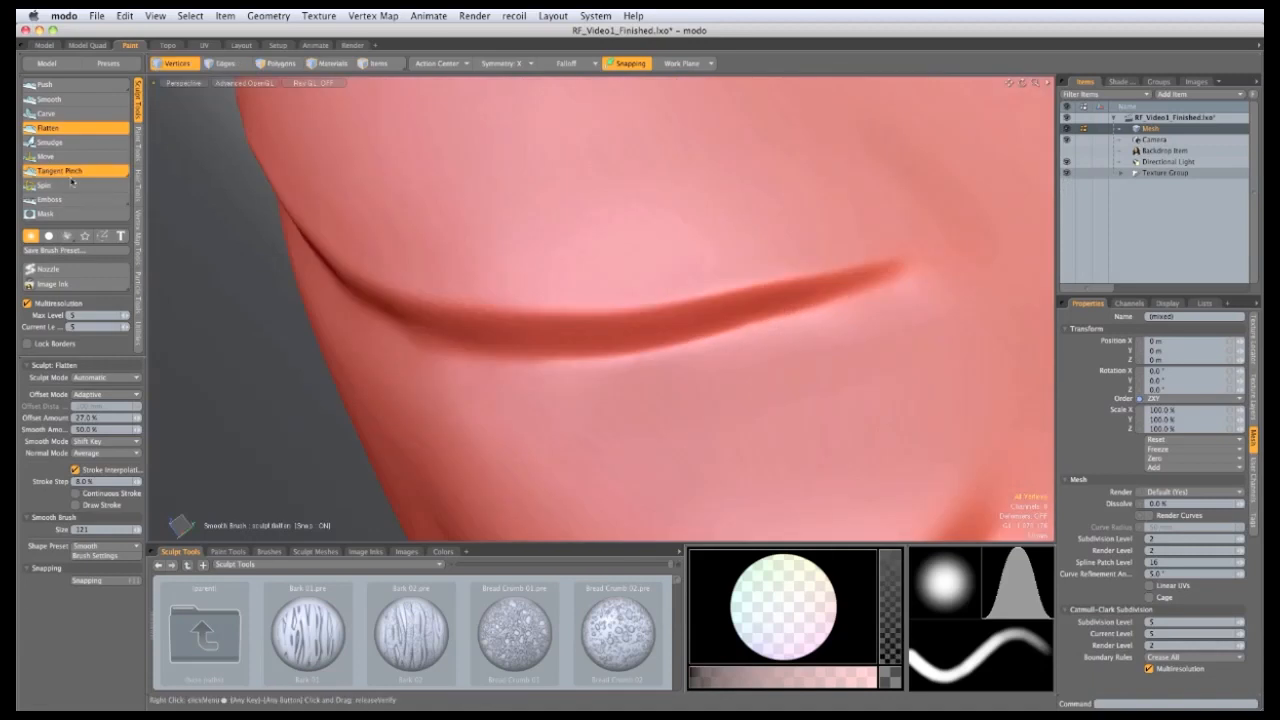
pyautogui.moveTo(700, 390)
pyautogui.keyDown('alt'); pyautogui.mouseDown()
pyautogui.moveTo(788, 421)
pyautogui.moveTo(788, 363)
pyautogui.mouseUp(); pyautogui.keyUp('alt')
pyautogui.scroll(3, 790, 363)
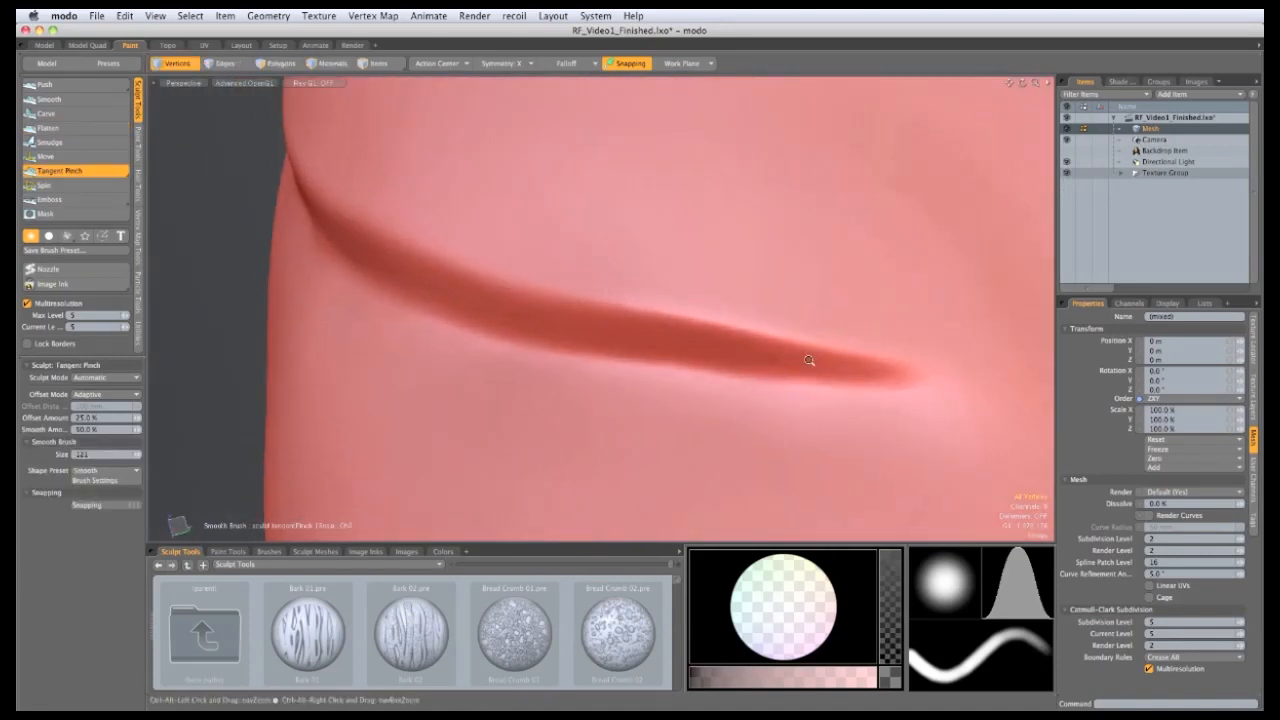
pyautogui.moveTo(850, 347)
pyautogui.mouseDown(button='right')
pyautogui.moveTo(785, 348)
pyautogui.moveTo(815, 362)
pyautogui.mouseUp(button='right')
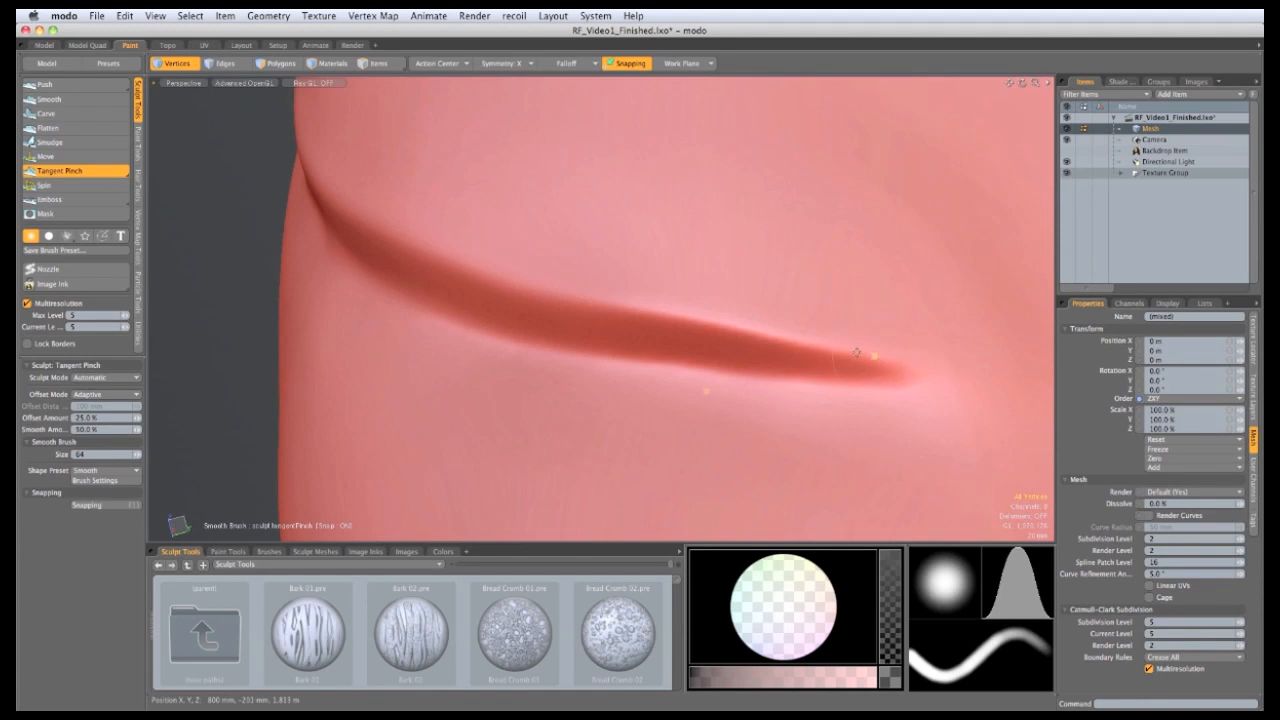
pyautogui.moveTo(800, 341)
pyautogui.mouseDown()
pyautogui.moveTo(694, 335)
pyautogui.moveTo(523, 294)
pyautogui.moveTo(320, 187)
pyautogui.mouseUp()
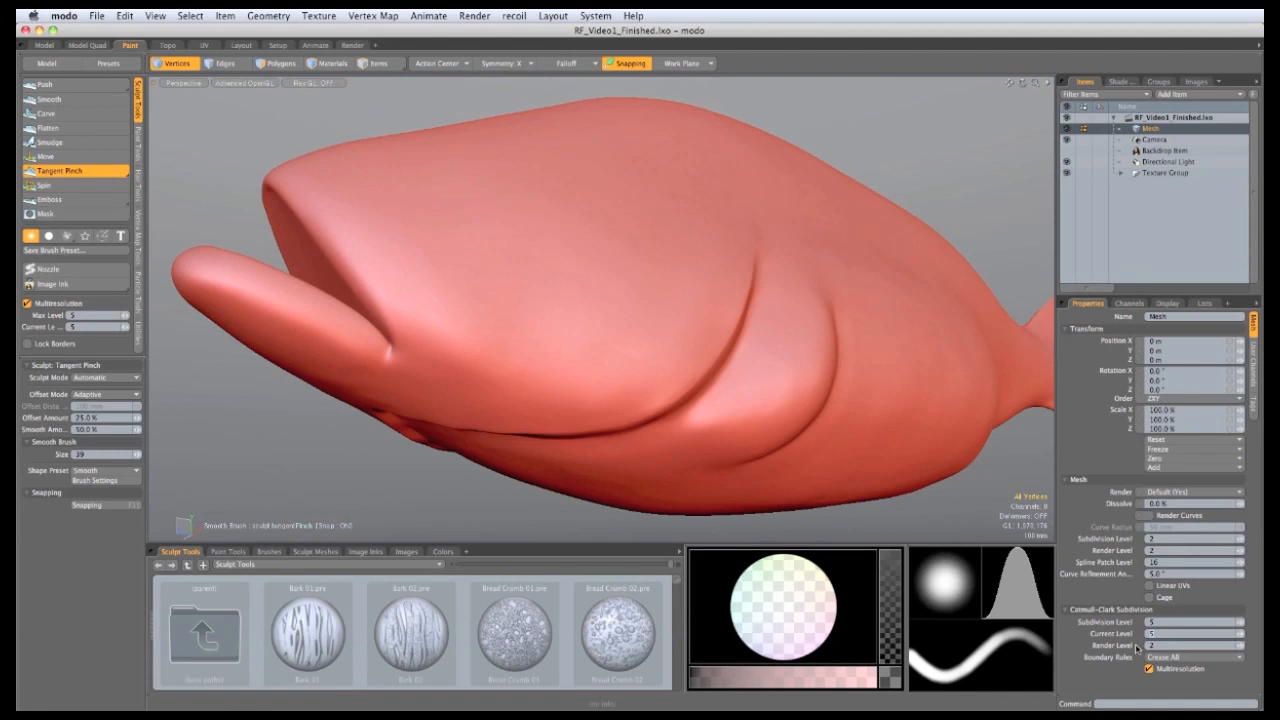
# Step: Set the current subdivision level to 3, show the backdrop item and switch to the right view of the head
pyautogui.write('3')
pyautogui.press('Return')
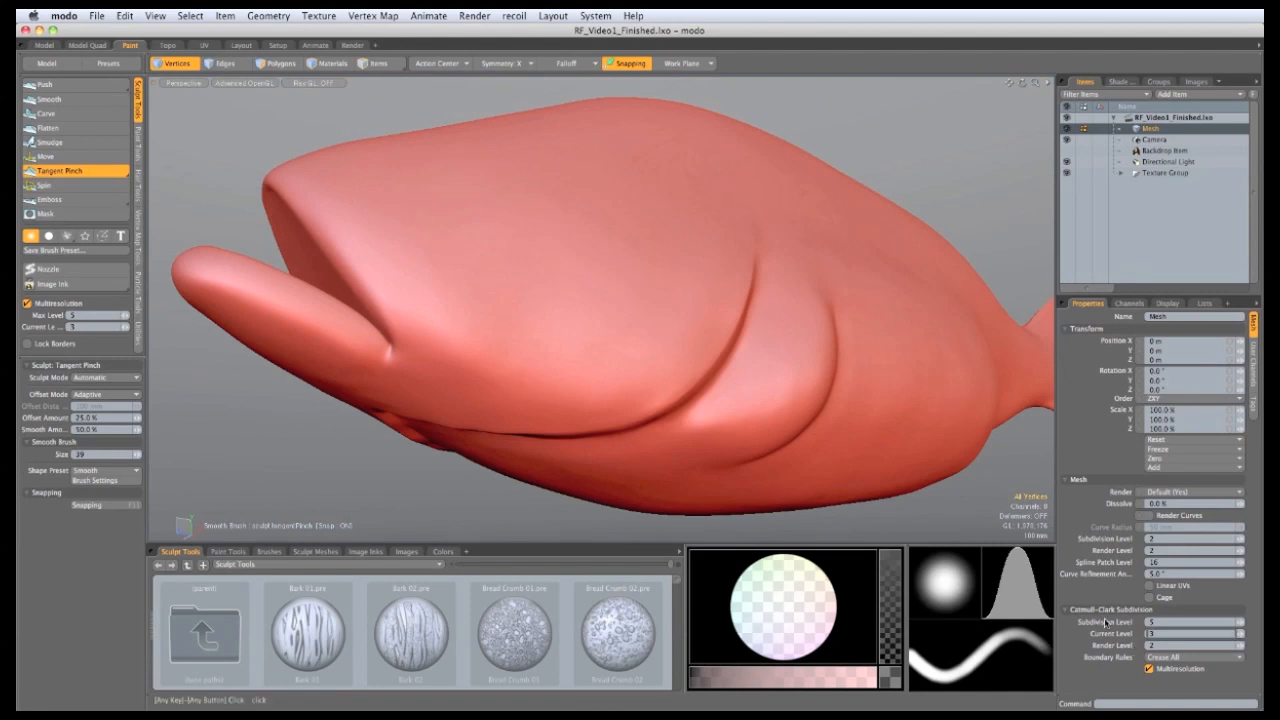
pyautogui.click(1066, 150)
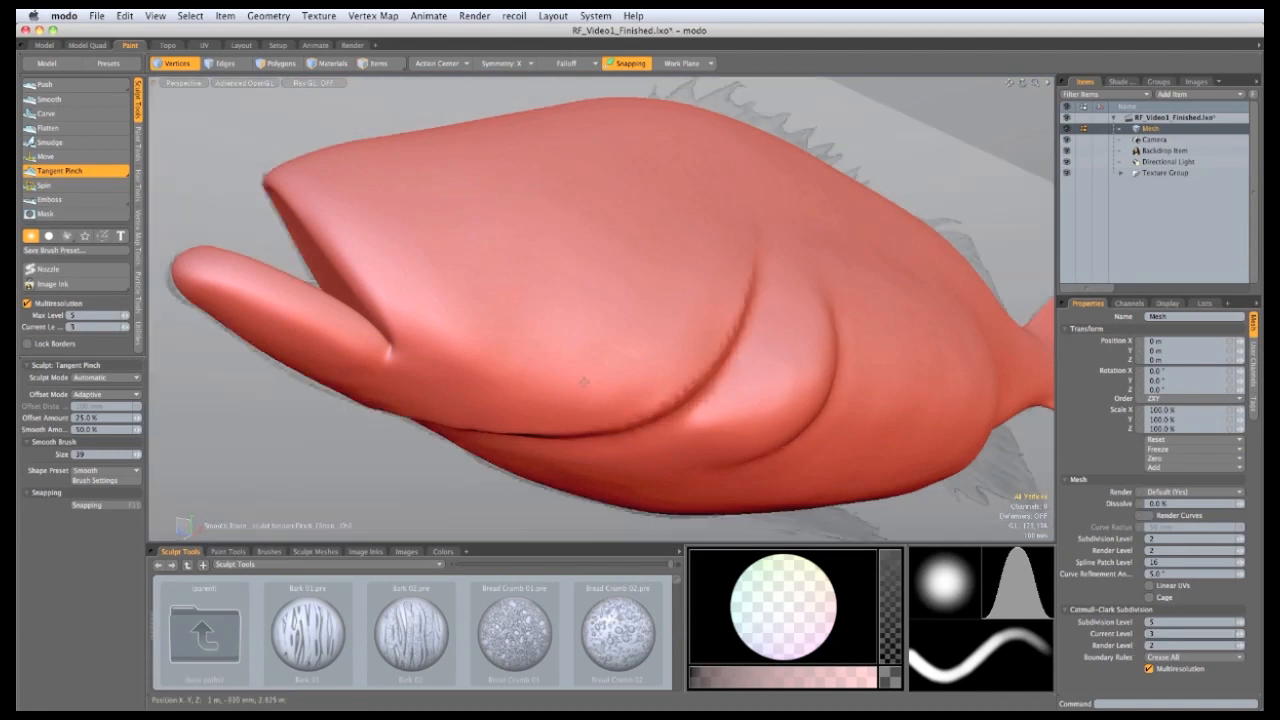
pyautogui.hotkey('ctrl', '1')
pyautogui.click(636, 373)
pyautogui.moveTo(650, 369)
pyautogui.keyDown('ctrl'); pyautogui.keyDown('alt'); pyautogui.mouseDown()
pyautogui.moveTo(629, 342)
pyautogui.moveTo(636, 386)
pyautogui.moveTo(655, 373)
pyautogui.mouseUp(); pyautogui.keyUp('alt'); pyautogui.keyUp('ctrl')
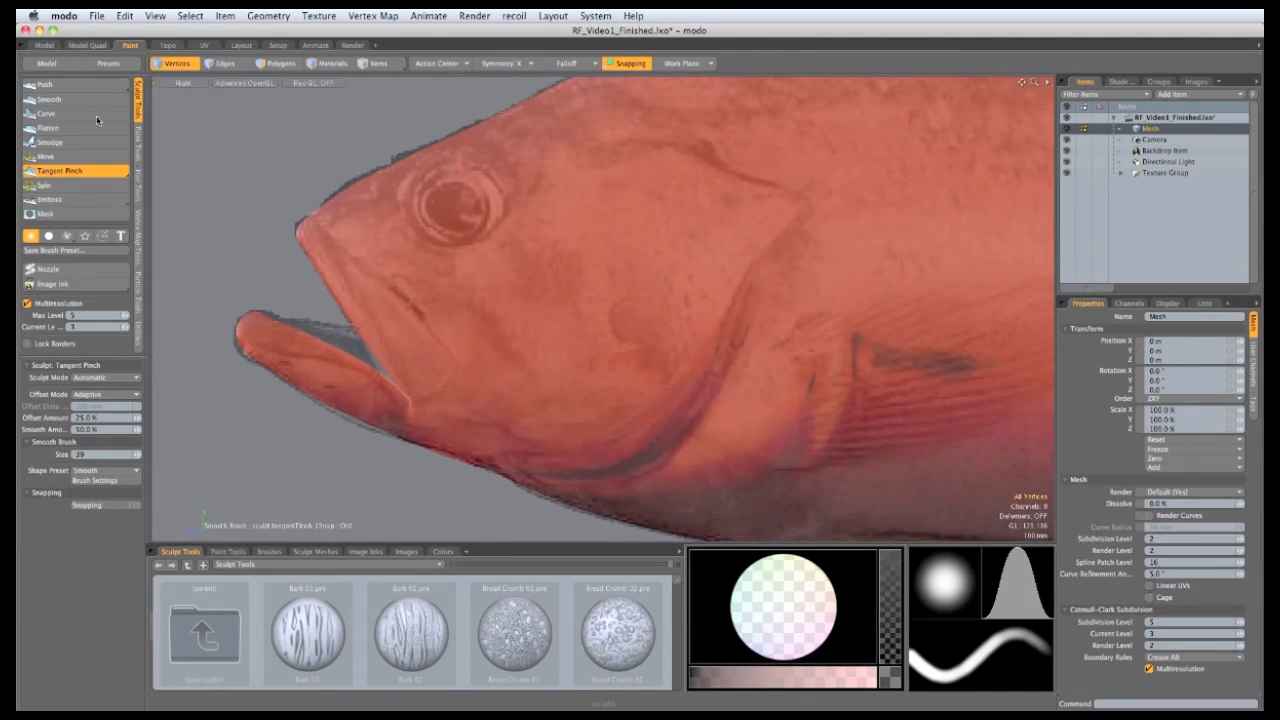
# Step: Trace the line just in front of the gill opening from the photo using the Push tool with brush size 24
pyautogui.click(45, 84)
pyautogui.moveTo(605, 133); pyautogui.dragTo(567, 123, button='right')
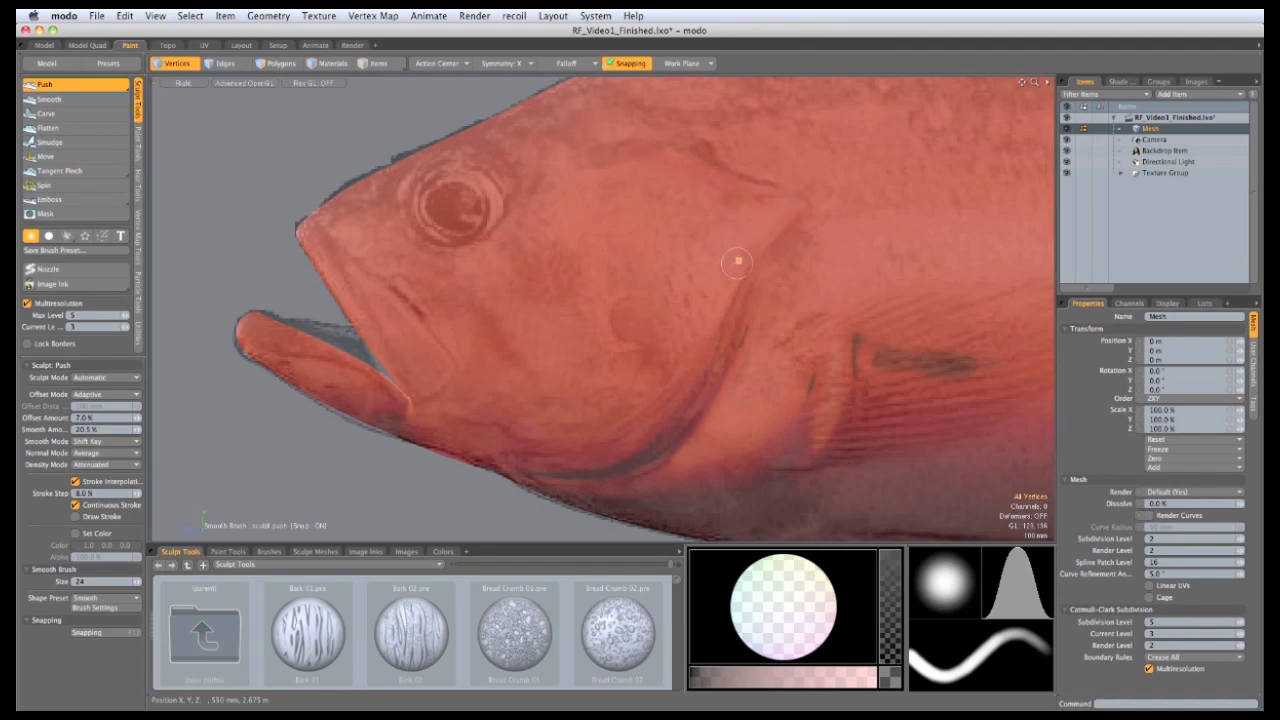
pyautogui.moveTo(717, 307)
pyautogui.mouseDown()
pyautogui.moveTo(700, 345)
pyautogui.moveTo(619, 424)
pyautogui.moveTo(470, 466)
pyautogui.mouseUp()
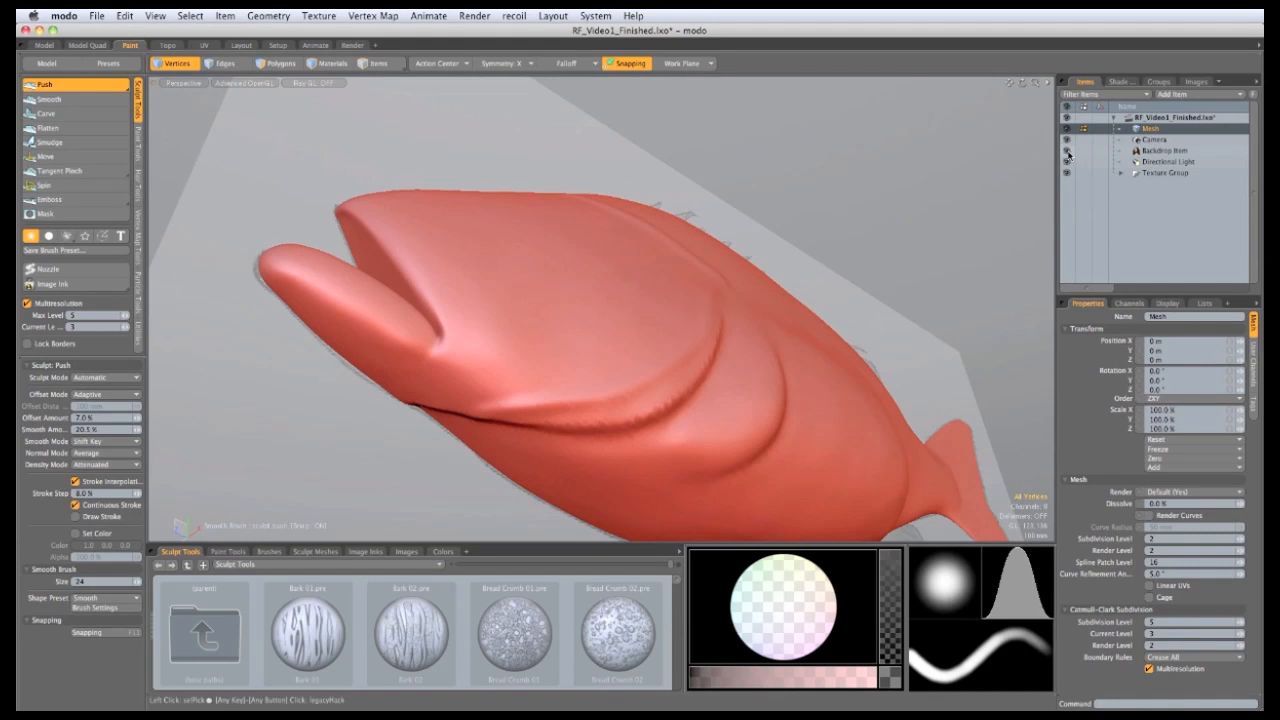
# Step: Hide the backdrop item and deepen the crease in front of the gill opening using the Push tool with brush size 28
pyautogui.click(1067, 151)
pyautogui.keyDown('alt'); pyautogui.moveTo(366, 380); pyautogui.dragTo(470, 372); pyautogui.keyUp('alt')
pyautogui.moveTo(487, 374); pyautogui.dragTo(471, 378, button='right')
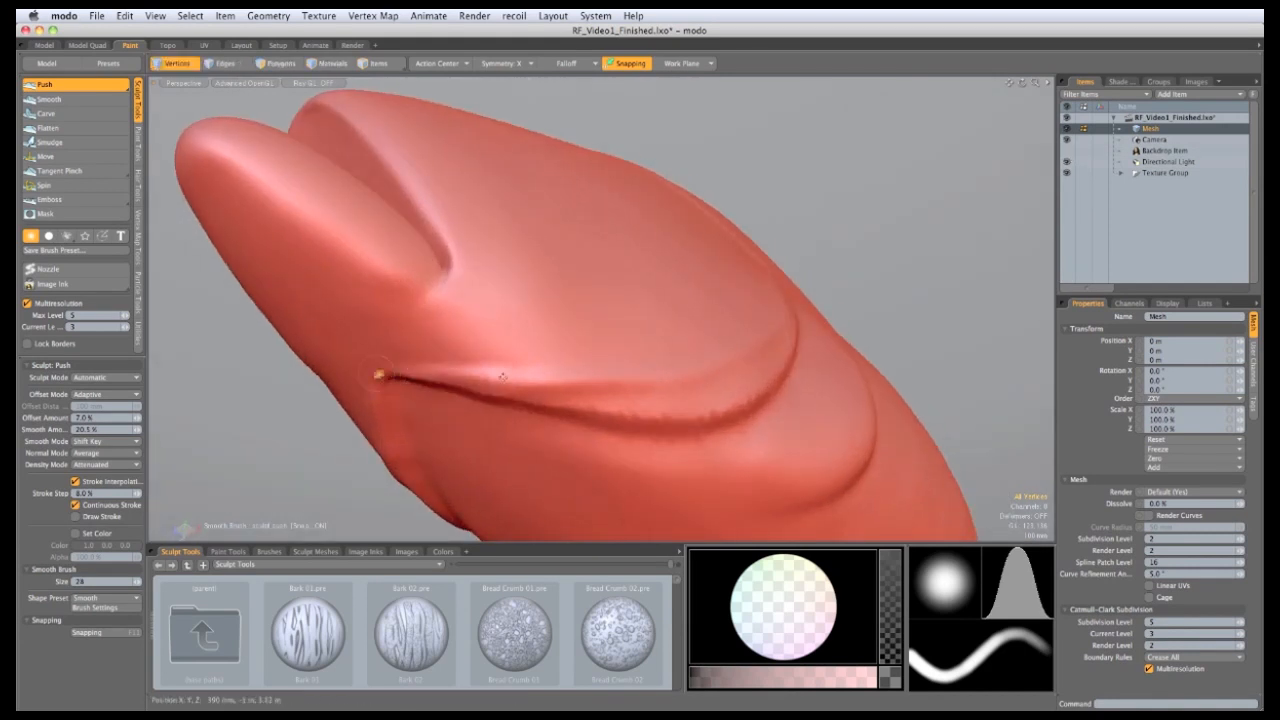
pyautogui.keyDown('alt'); pyautogui.moveTo(390, 375); pyautogui.dragTo(458, 390); pyautogui.keyUp('alt')
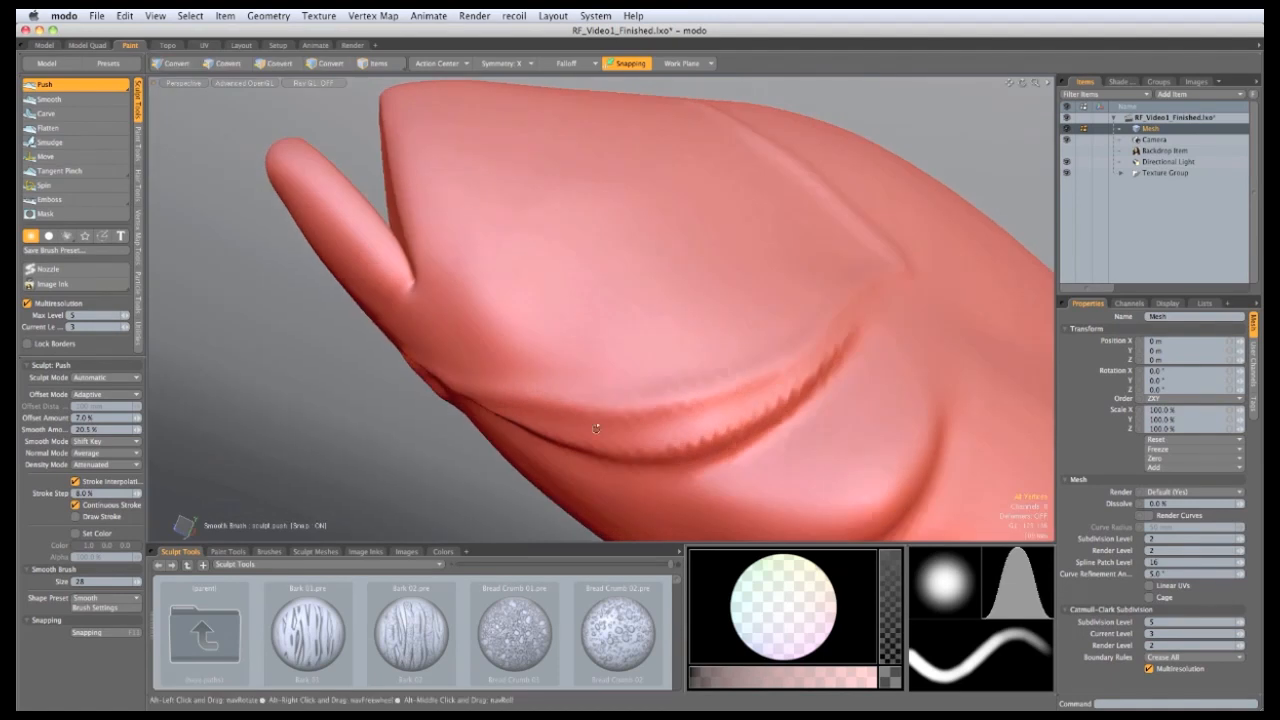
pyautogui.keyDown('alt'); pyautogui.moveTo(737, 372); pyautogui.dragTo(676, 389); pyautogui.keyUp('alt')
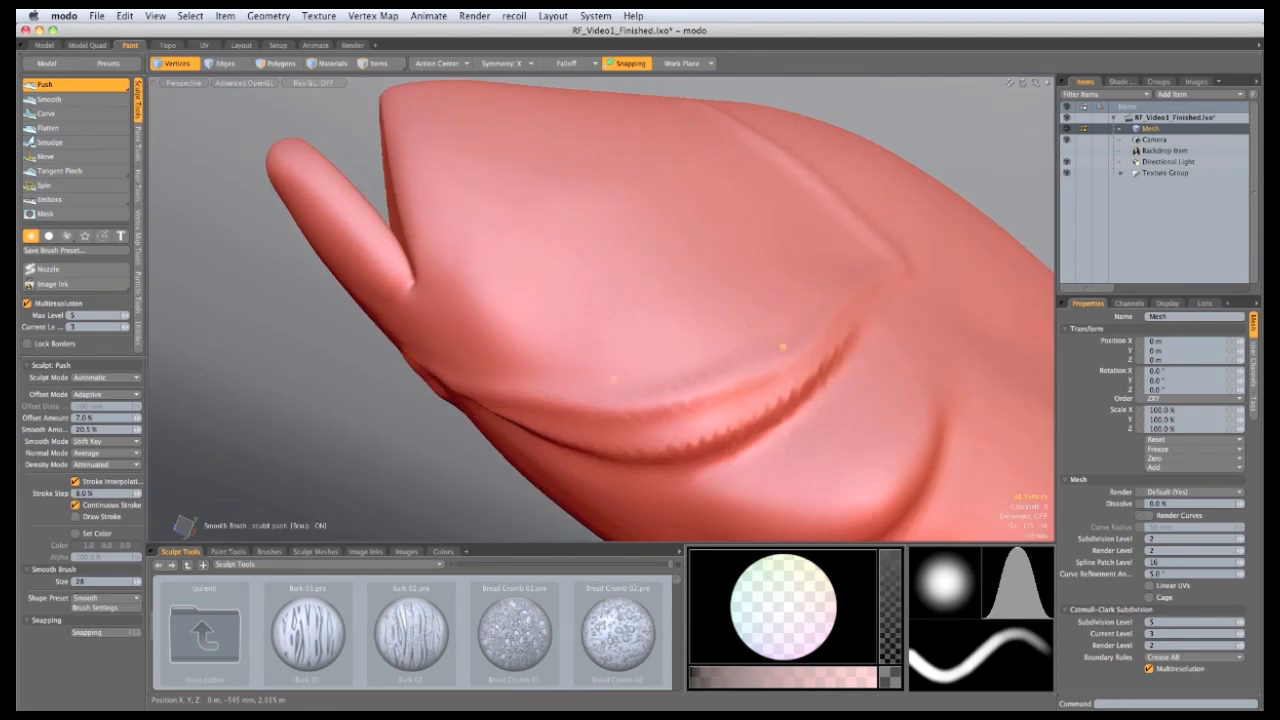
# Step: Sculpt the brow ridges and the hollows on top of the head using the Push tool with brush sizes from 59 to 112
pyautogui.keyDown('alt'); pyautogui.moveTo(660, 224); pyautogui.dragTo(747, 297); pyautogui.keyUp('alt')
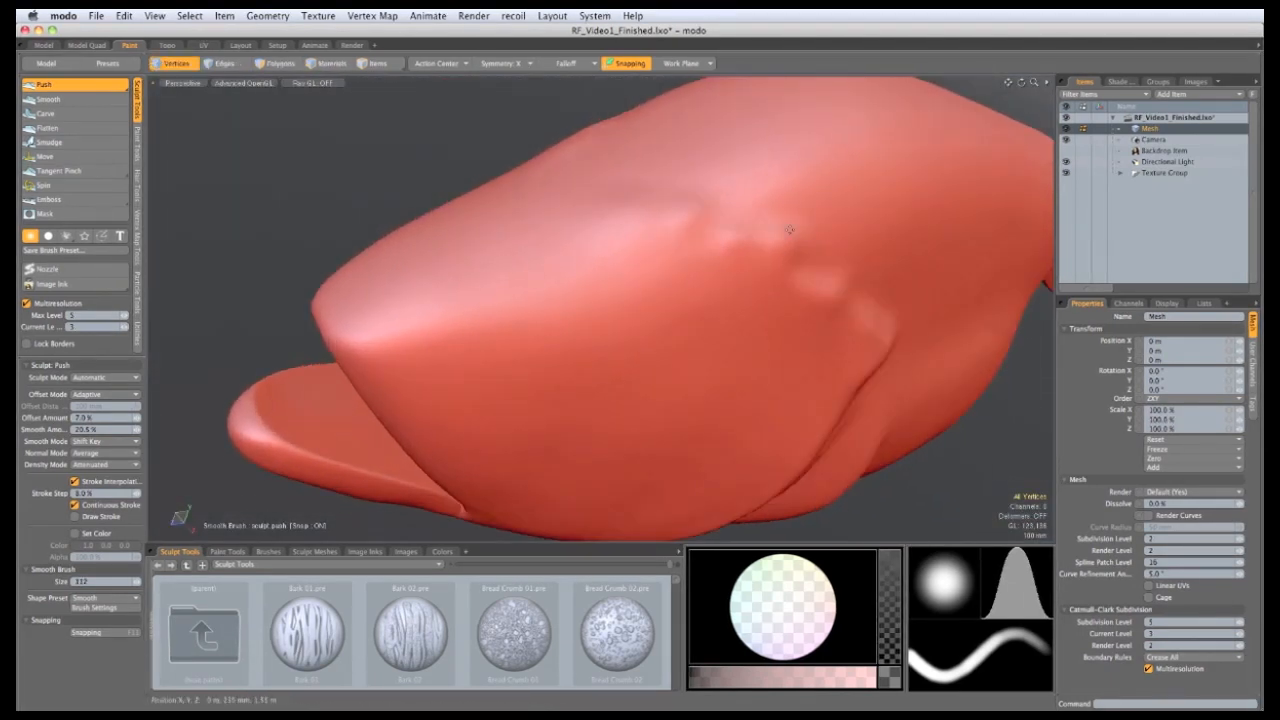
pyautogui.keyDown('alt'); pyautogui.moveTo(708, 207); pyautogui.dragTo(686, 257); pyautogui.keyUp('alt')
pyautogui.moveTo(686, 257); pyautogui.dragTo(603, 230, button='right')
pyautogui.keyDown('alt'); pyautogui.moveTo(603, 230); pyautogui.dragTo(647, 213); pyautogui.keyUp('alt')
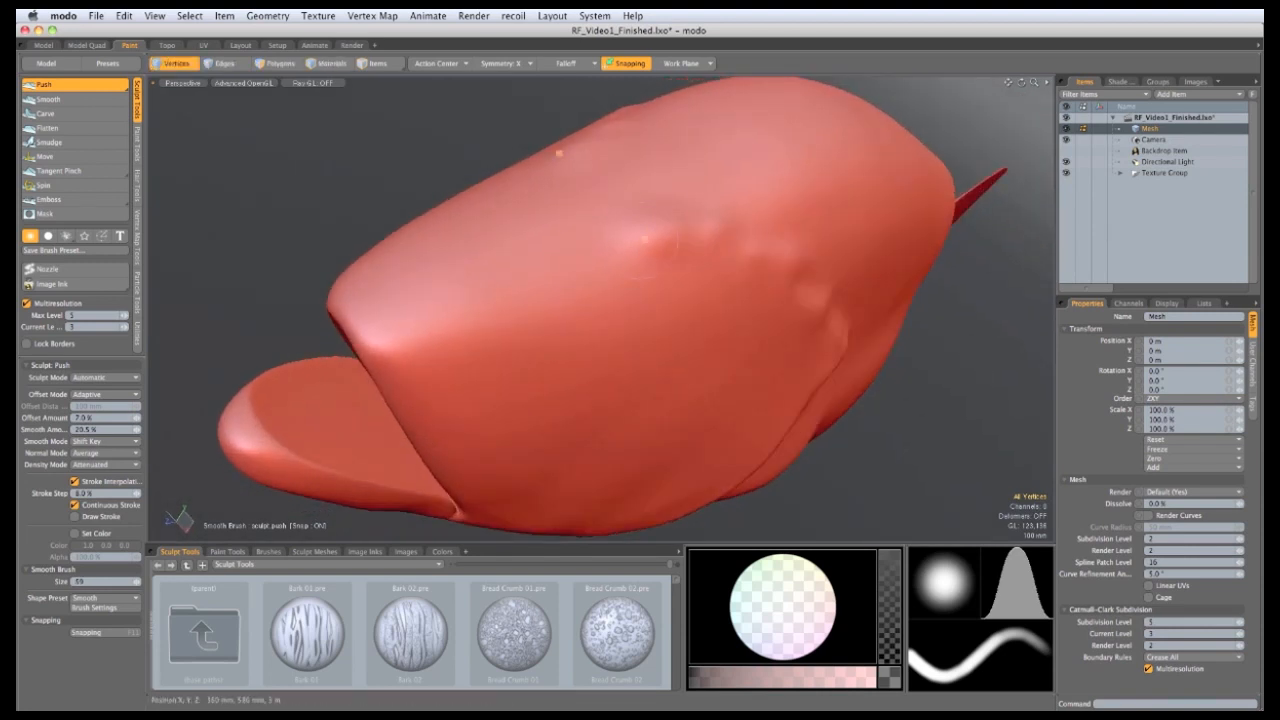
pyautogui.moveTo(608, 272); pyautogui.dragTo(618, 277, button='right')
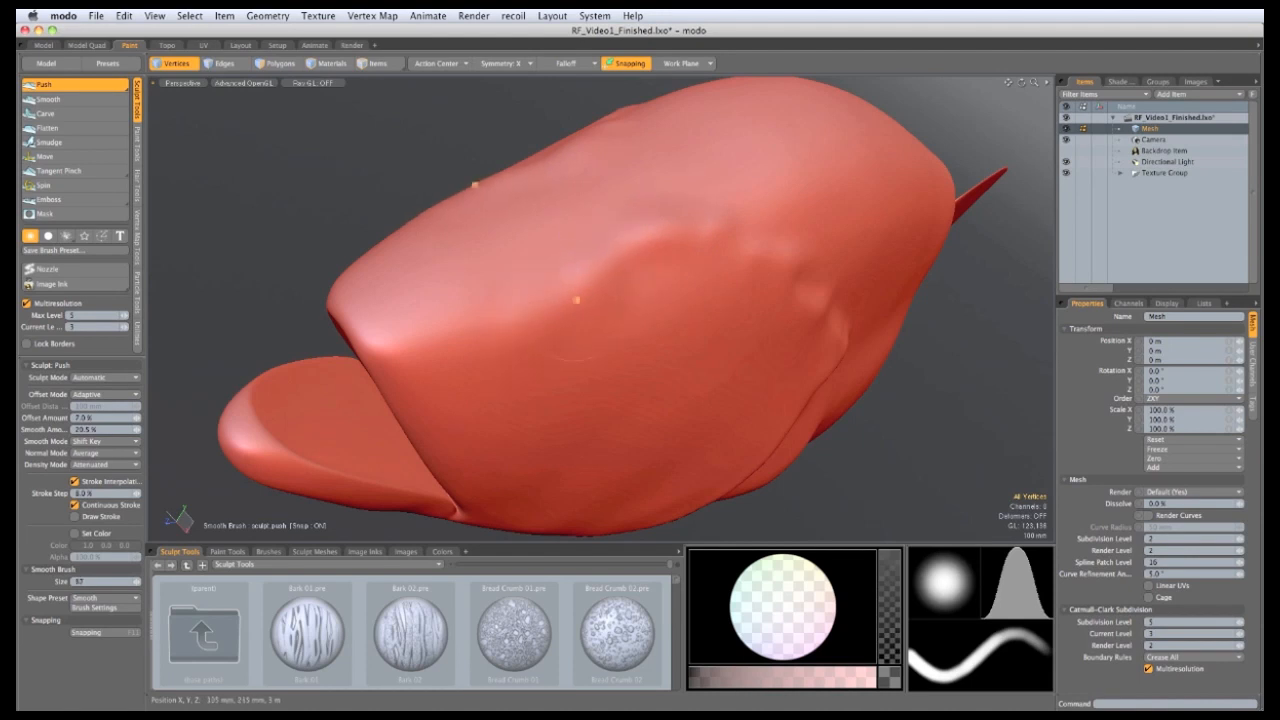
pyautogui.keyDown('alt'); pyautogui.moveTo(555, 296); pyautogui.dragTo(690, 317); pyautogui.keyUp('alt')
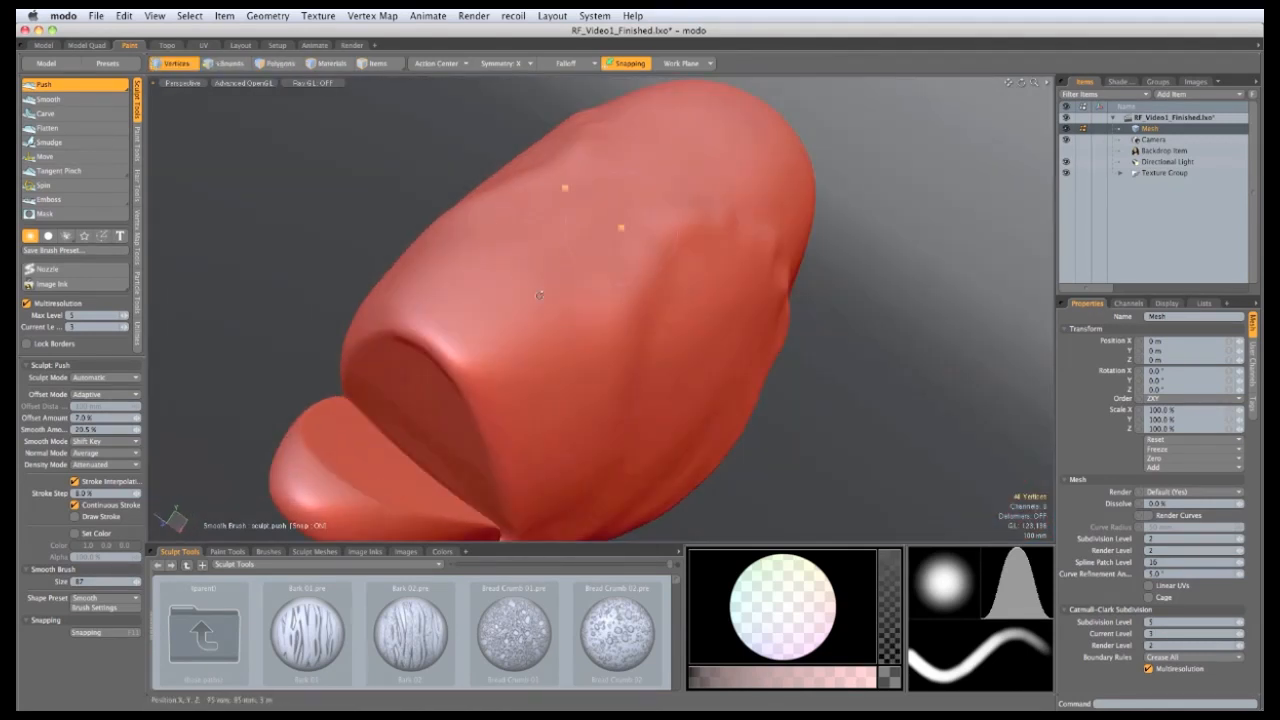
pyautogui.keyDown('alt'); pyautogui.moveTo(539, 295); pyautogui.dragTo(680, 215); pyautogui.keyUp('alt')
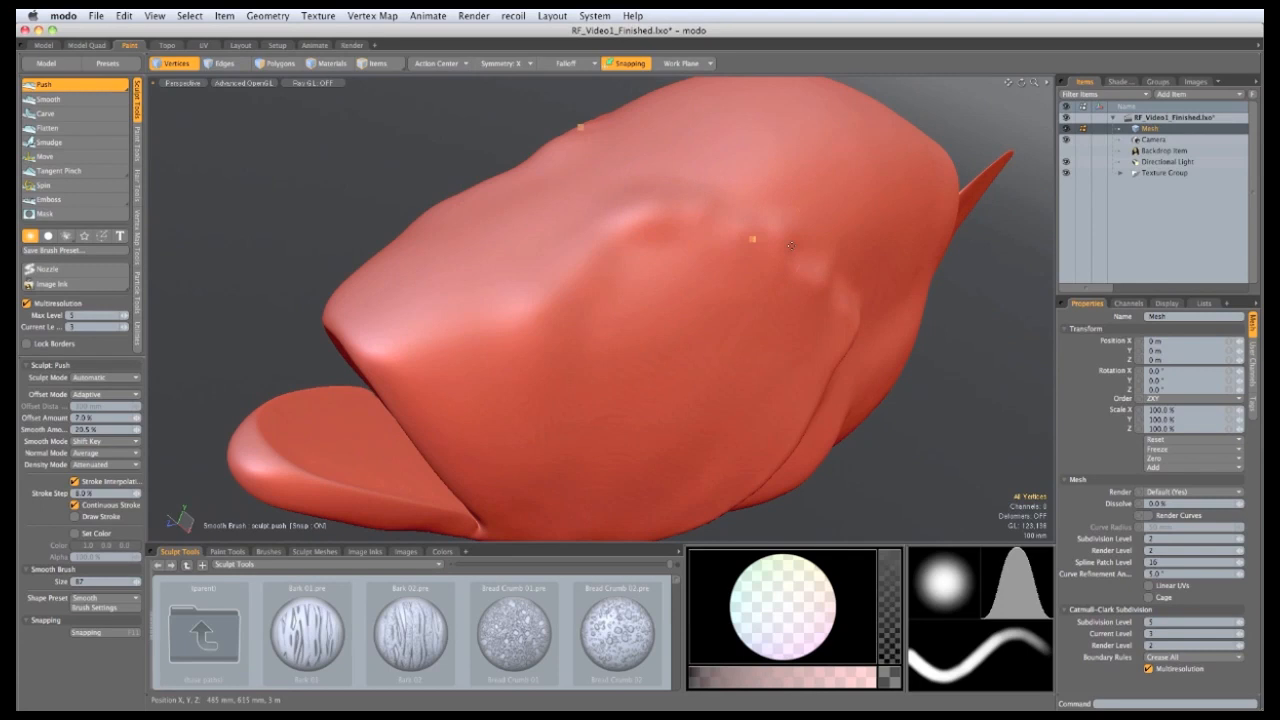
pyautogui.keyDown('alt'); pyautogui.moveTo(791, 245); pyautogui.dragTo(770, 205); pyautogui.keyUp('alt')
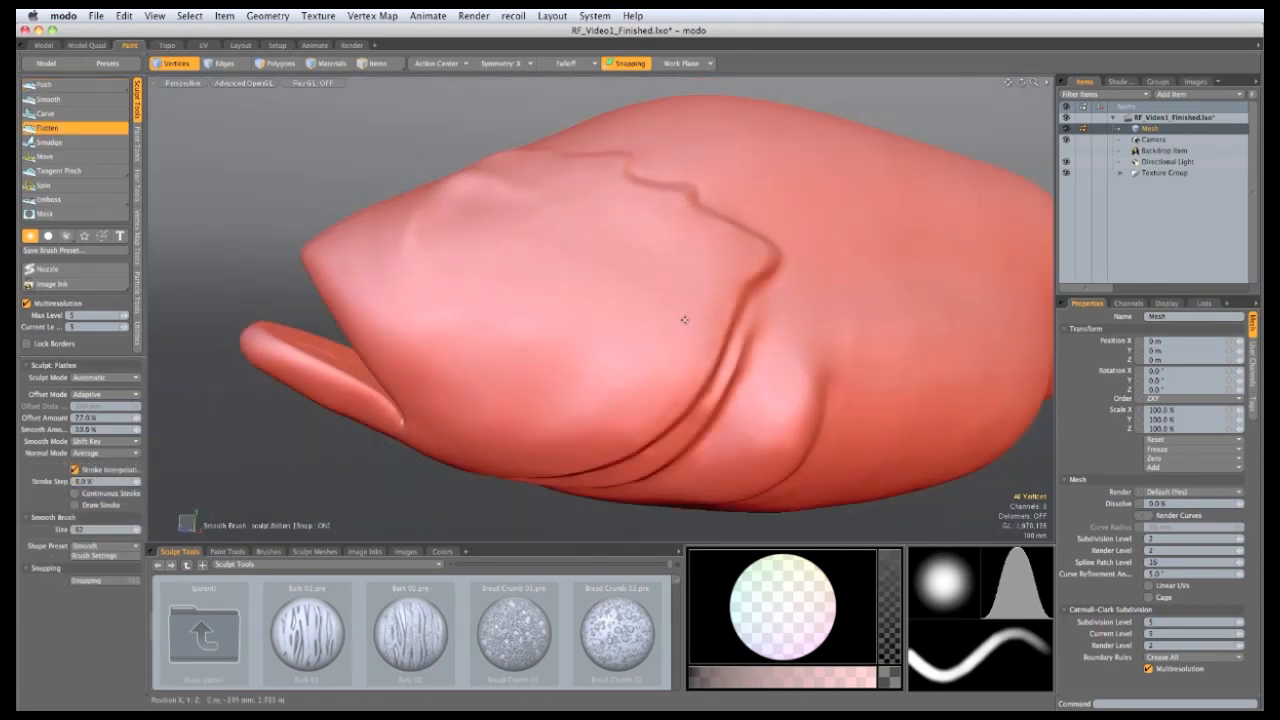
# Step: Show the backdrop item, switch to the right view of the head and lower the current subdivision level to 4
pyautogui.keyDown('alt'); pyautogui.moveTo(634, 430); pyautogui.dragTo(683, 267); pyautogui.keyUp('alt')
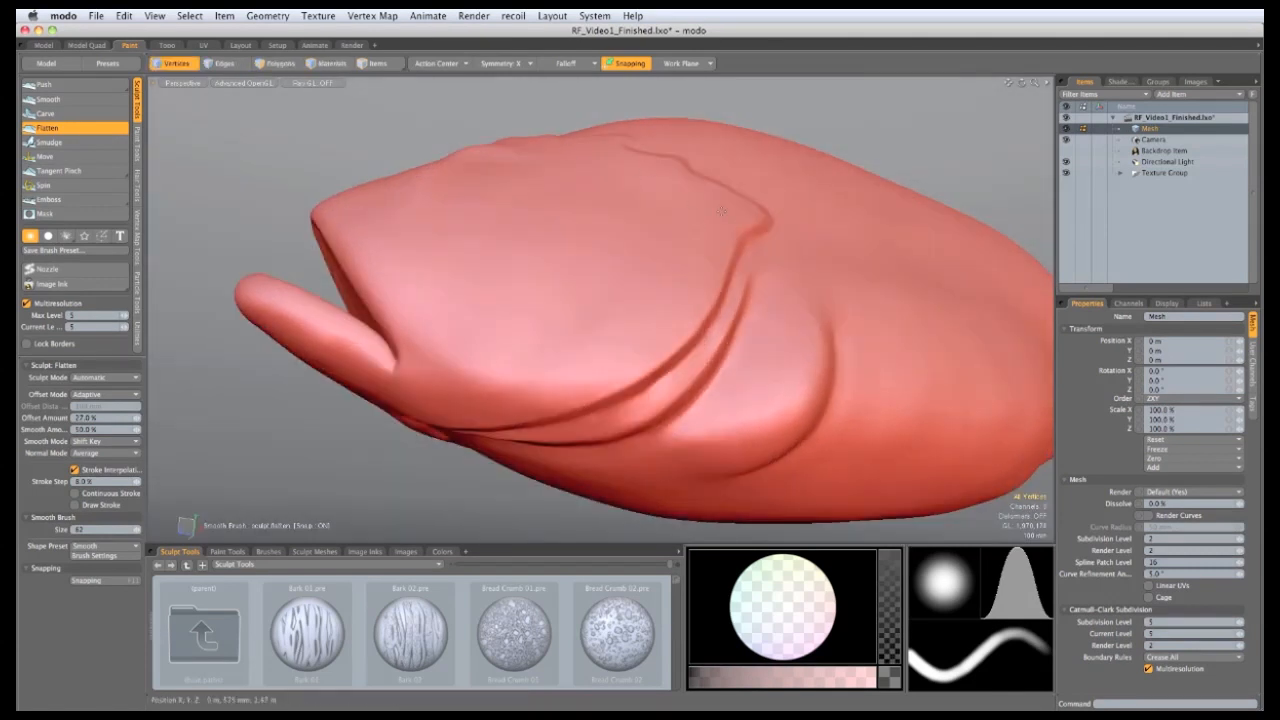
pyautogui.keyDown('alt'); pyautogui.moveTo(571, 299); pyautogui.dragTo(595, 320); pyautogui.keyUp('alt')
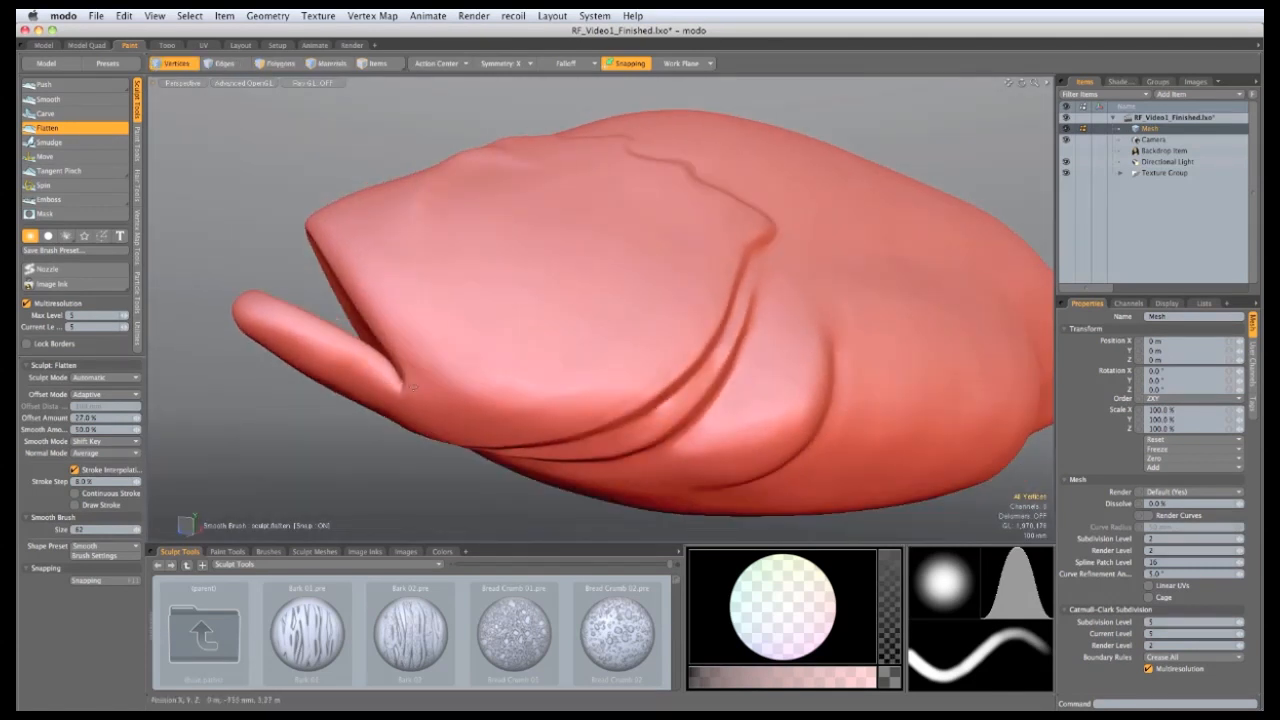
pyautogui.keyDown('alt'); pyautogui.moveTo(413, 385); pyautogui.dragTo(497, 193); pyautogui.keyUp('alt')
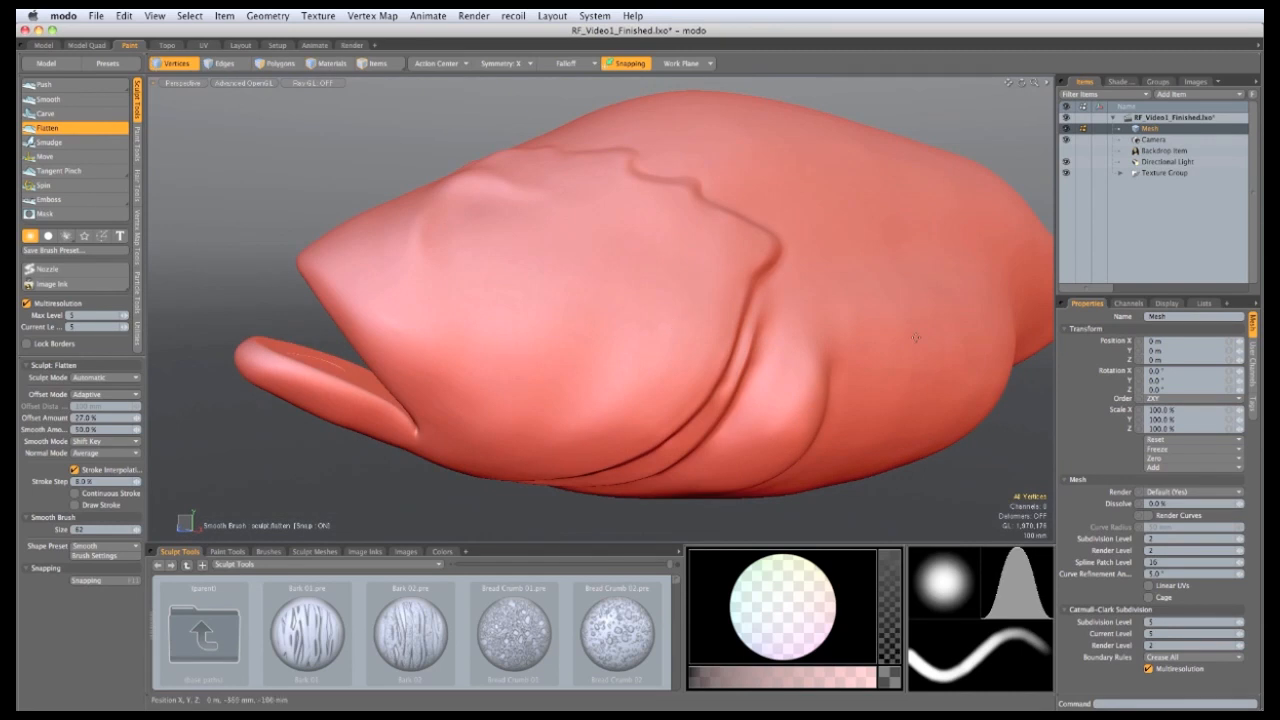
pyautogui.click(1066, 151)
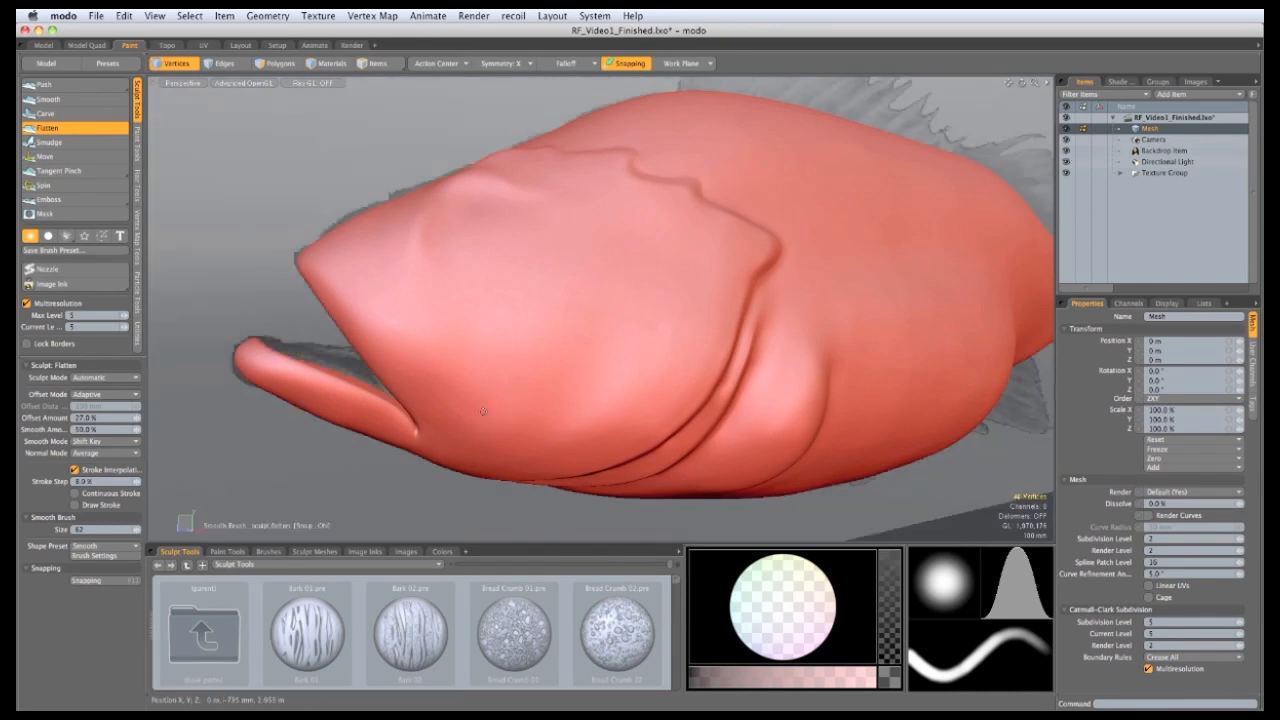
pyautogui.hotkey('ctrl', 'space')
pyautogui.click(551, 409)
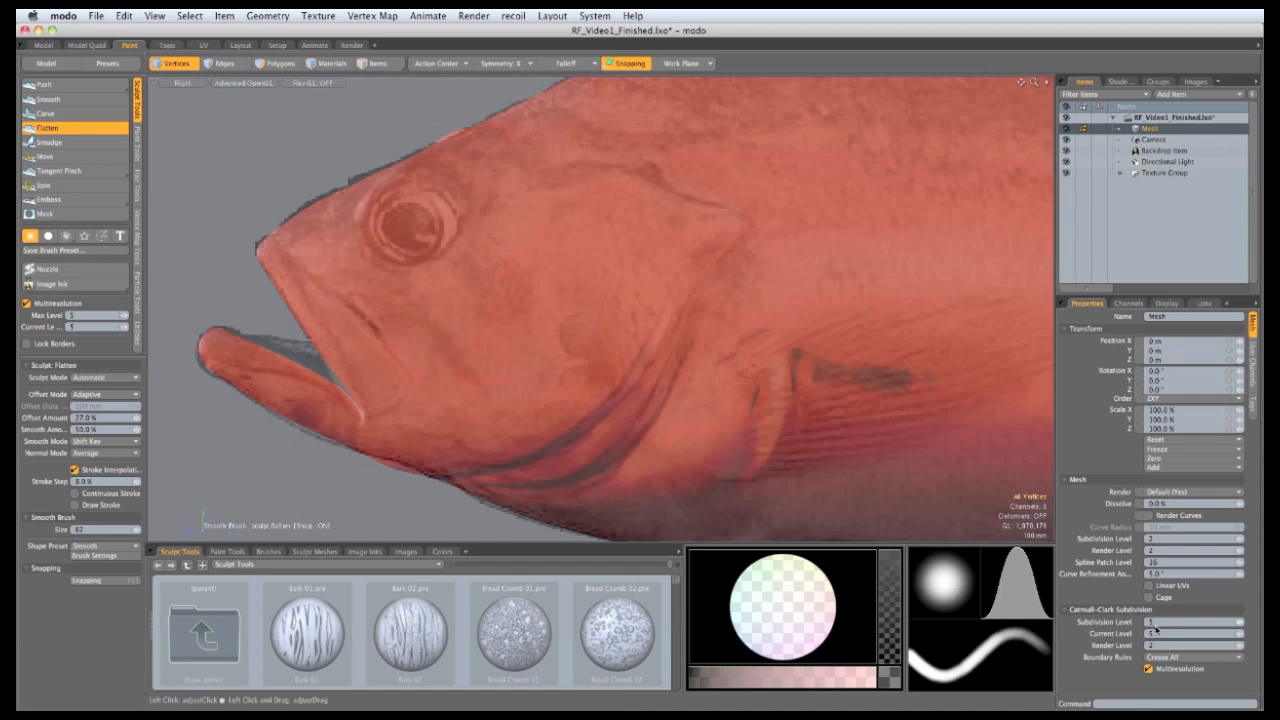
pyautogui.press('pagedown')
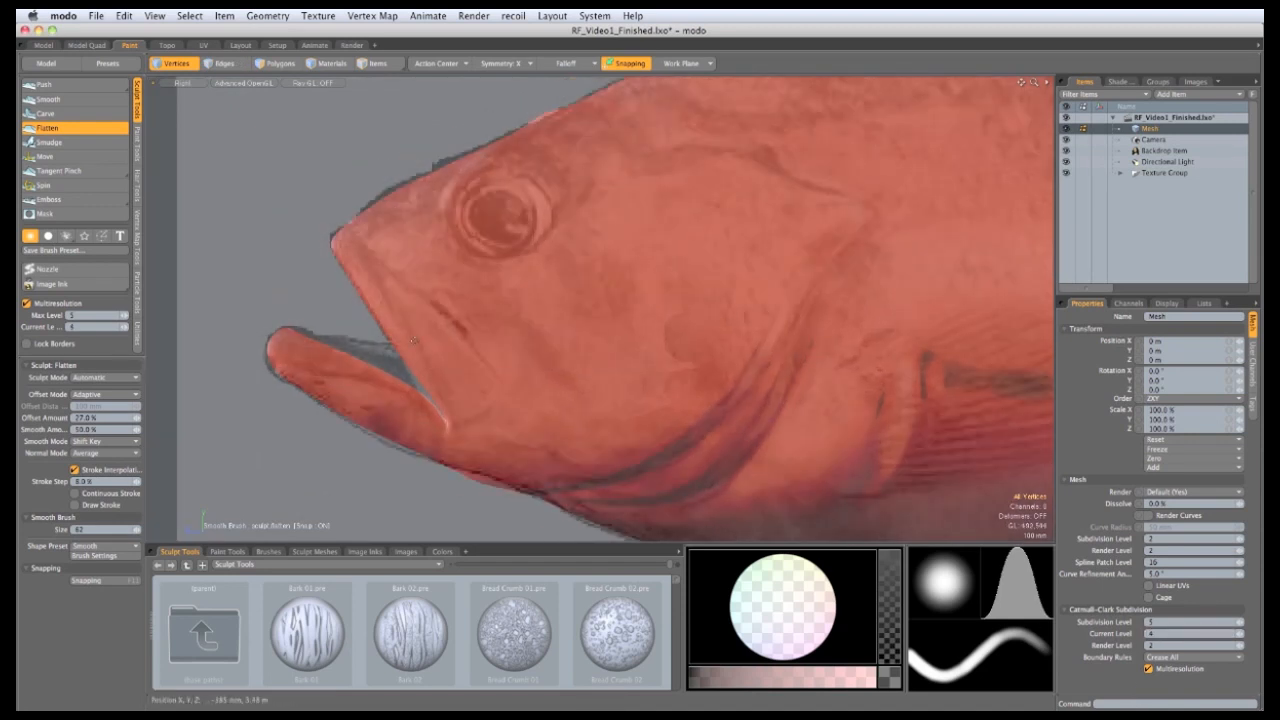
# Step: Trace the fold along the lower jaw from the photo using the Push tool with the Bulge shape preset
pyautogui.click(86, 87)
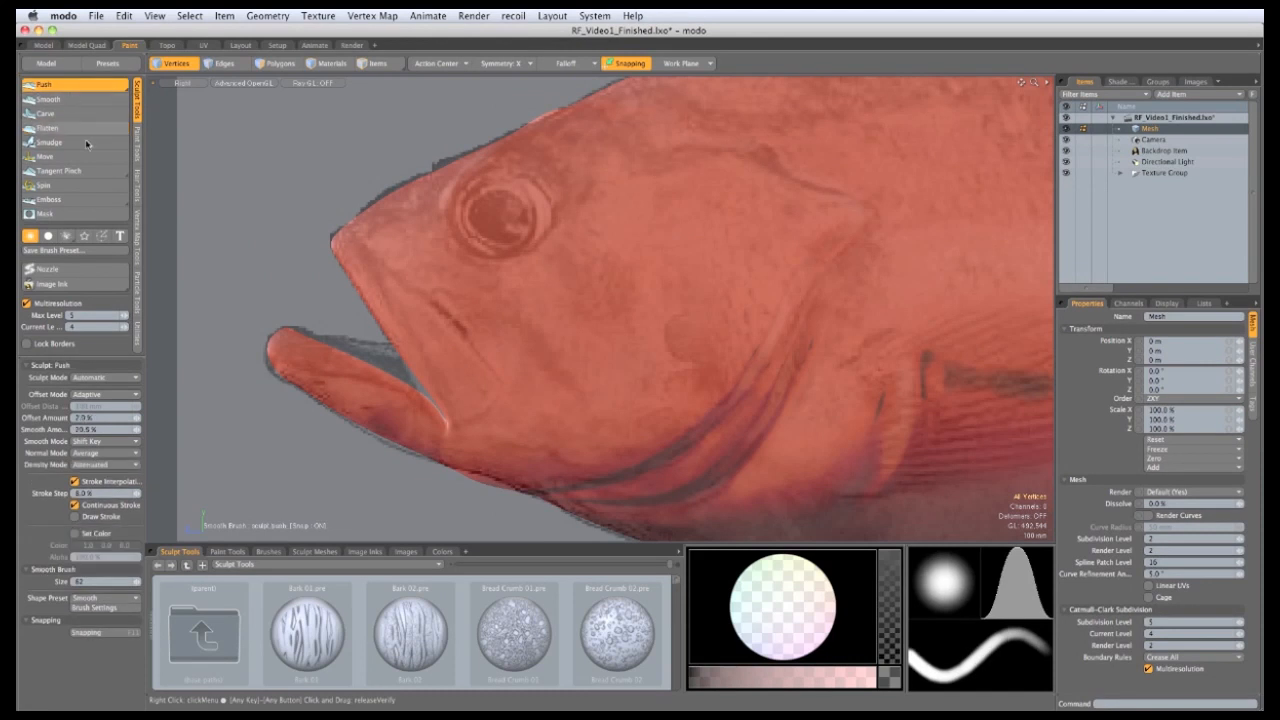
pyautogui.click(117, 598)
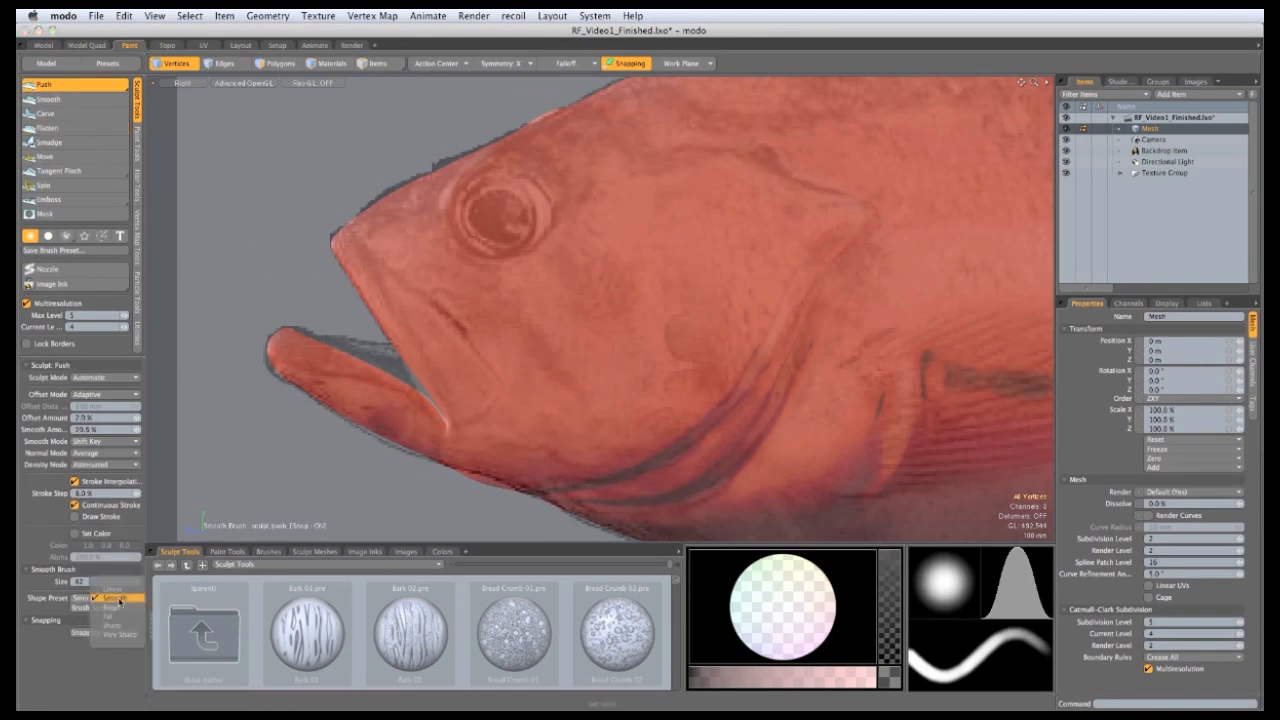
pyautogui.click(124, 607)
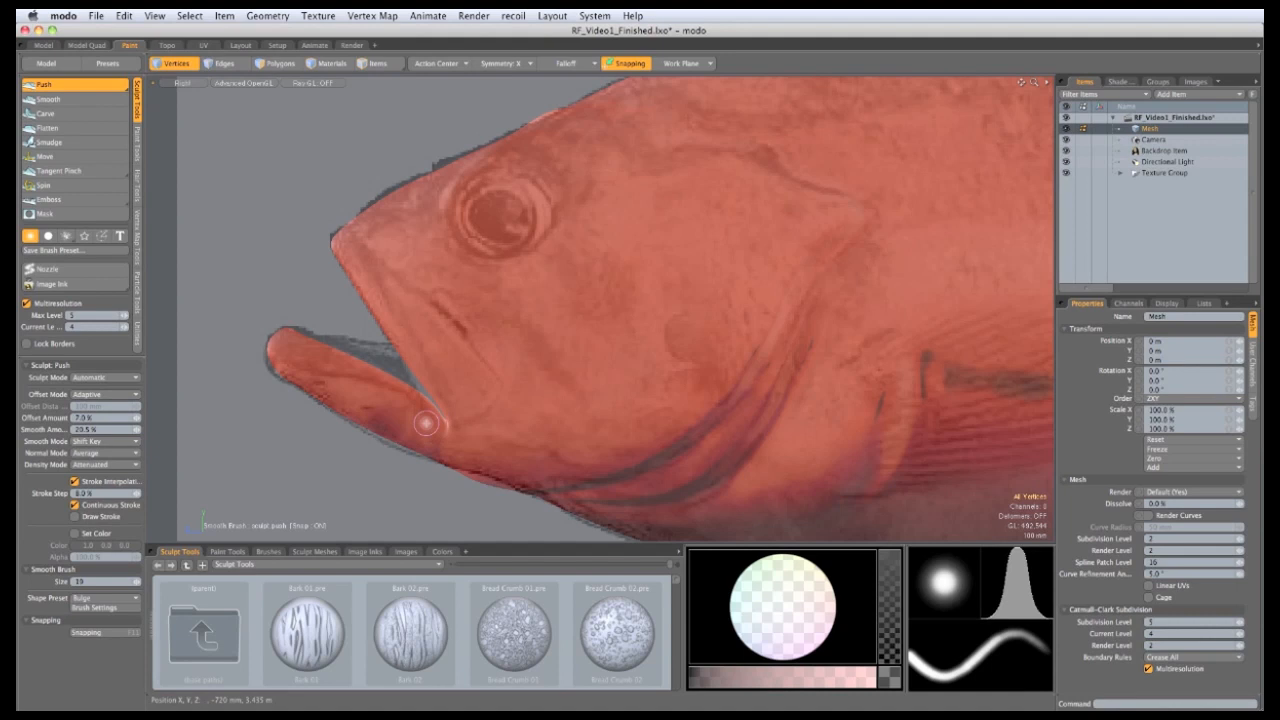
pyautogui.scroll(3, 426, 424)
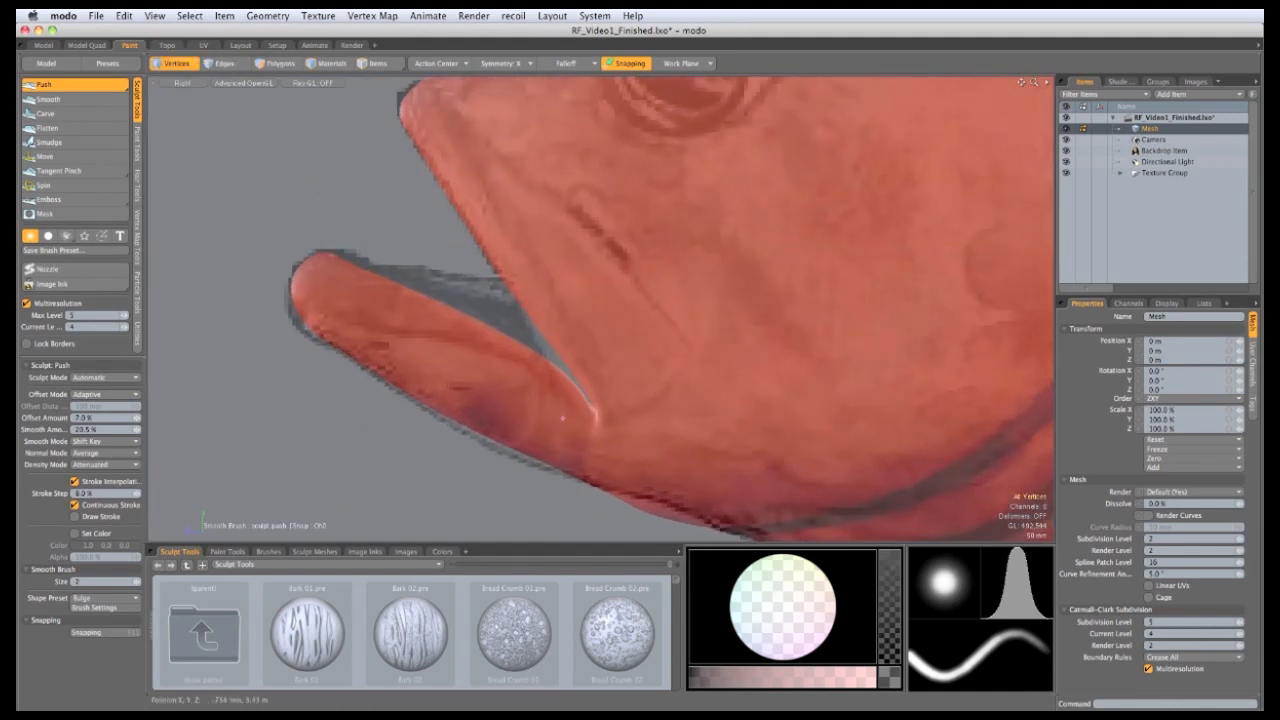
pyautogui.moveTo(562, 418); pyautogui.dragTo(558, 418, button='right')
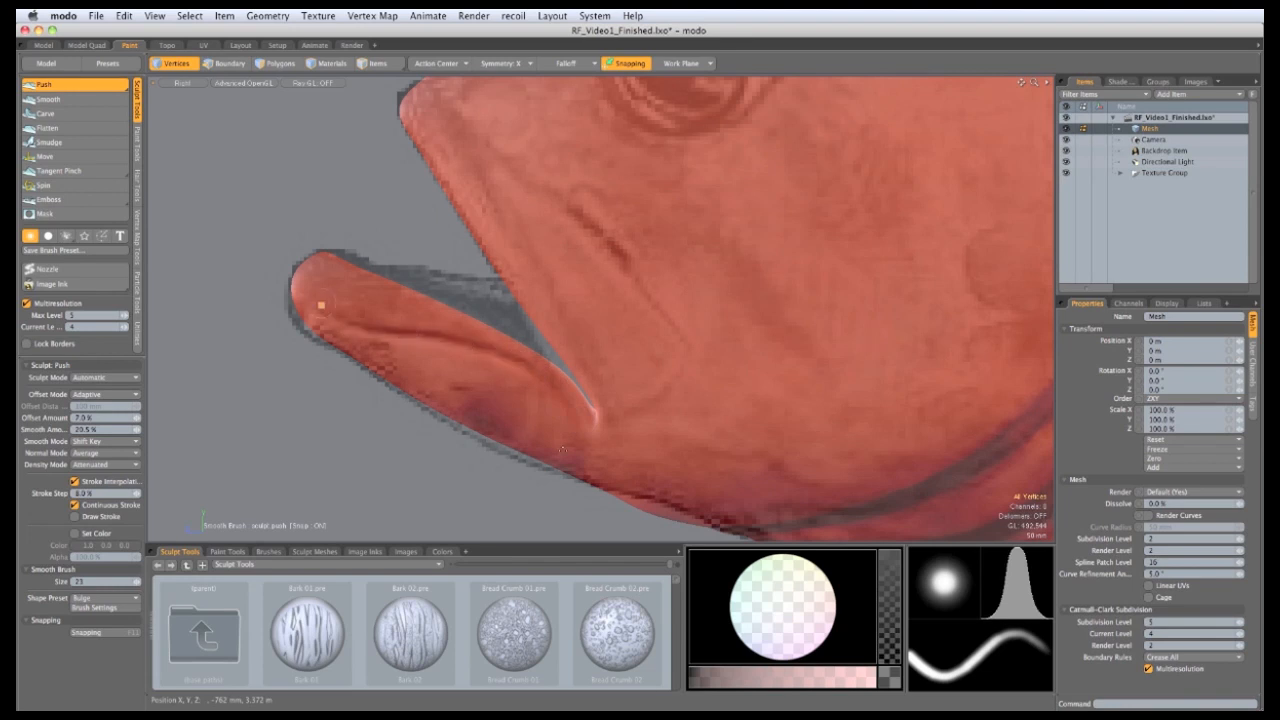
# Step: Trace the outline of the eye socket from the photo with the Push tool and a small Bulge brush
pyautogui.keyDown('alt'); pyautogui.keyDown('shift'); pyautogui.moveTo(476, 426); pyautogui.dragTo(434, 384); pyautogui.keyUp('shift'); pyautogui.keyUp('alt')
pyautogui.moveTo(656, 90)
pyautogui.keyDown('alt'); pyautogui.keyDown('shift'); pyautogui.mouseDown()
pyautogui.moveTo(664, 340)
pyautogui.moveTo(579, 424)
pyautogui.moveTo(598, 437)
pyautogui.mouseUp(); pyautogui.keyUp('shift'); pyautogui.keyUp('alt')
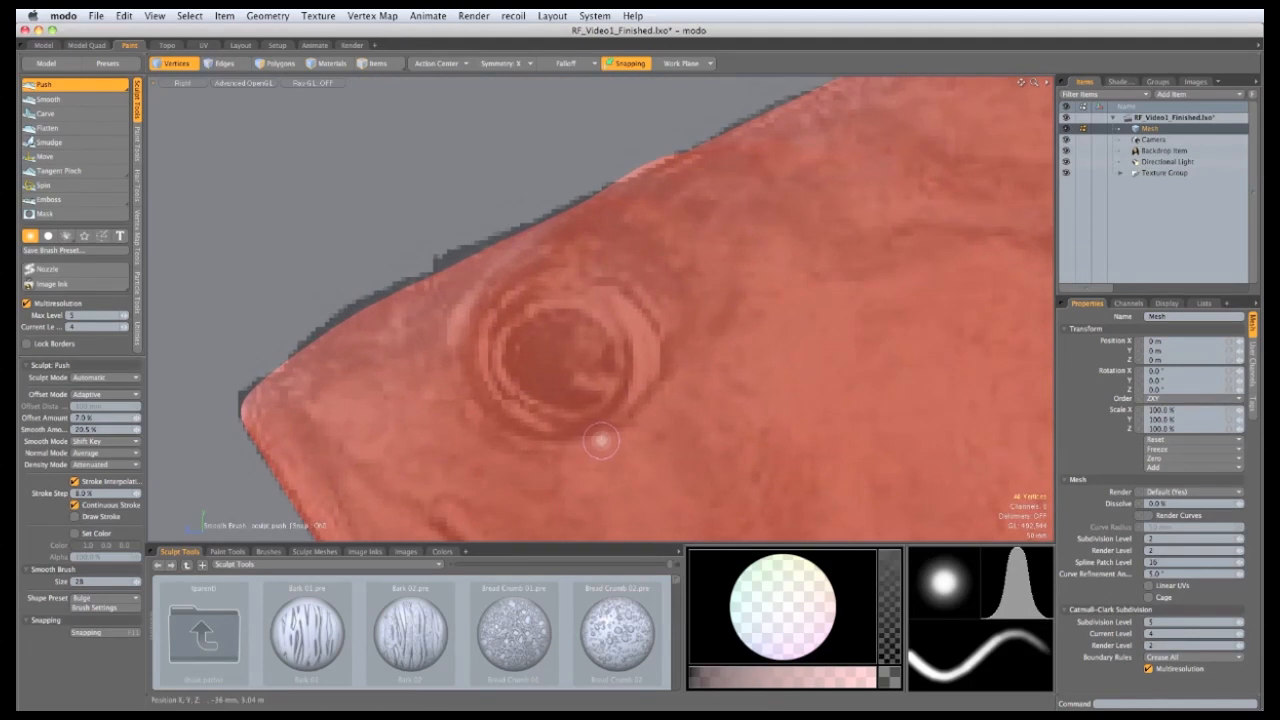
pyautogui.moveTo(601, 441); pyautogui.dragTo(600, 429, button='right')
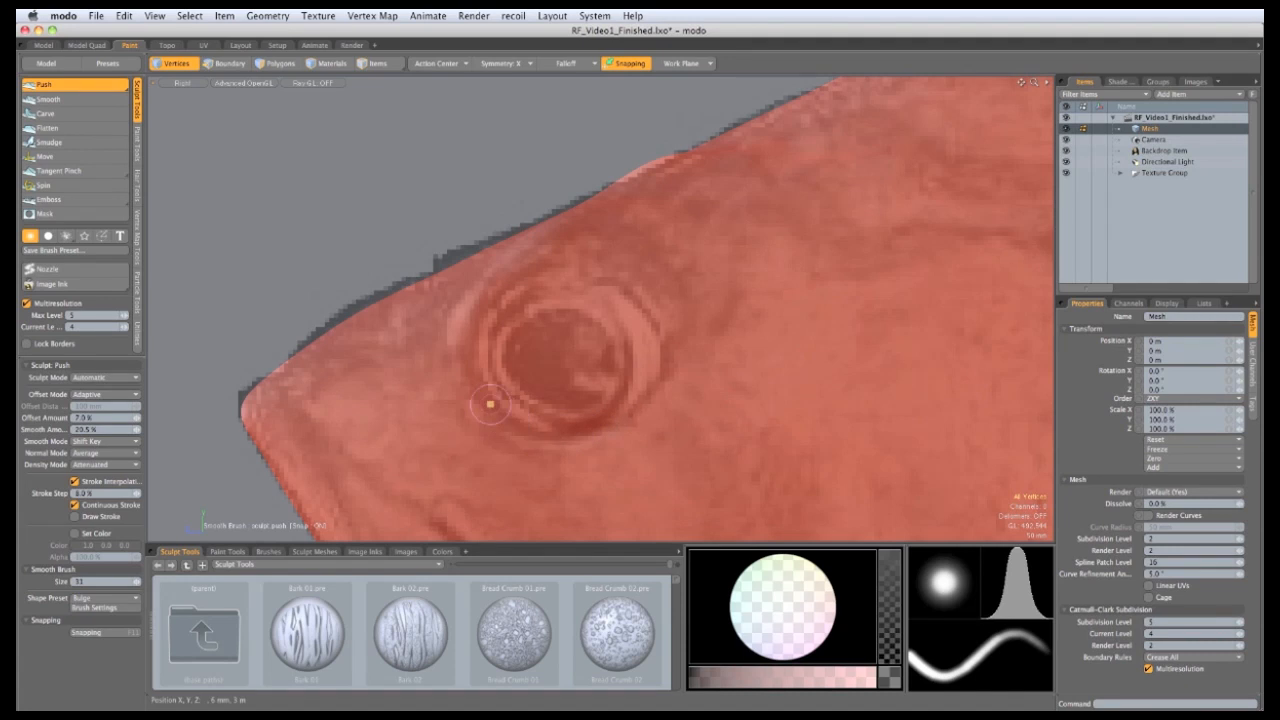
pyautogui.moveTo(483, 330)
pyautogui.mouseDown()
pyautogui.moveTo(514, 289)
pyautogui.moveTo(557, 269)
pyautogui.moveTo(619, 280)
pyautogui.moveTo(660, 328)
pyautogui.moveTo(651, 371)
pyautogui.moveTo(617, 417)
pyautogui.moveTo(586, 446)
pyautogui.moveTo(552, 442)
pyautogui.mouseUp()
# Step: Return to the perspective view without the backdrop and extend the lower jaw fold around the jaw tip with the Push tool
pyautogui.hotkey('ctrl', 'space')
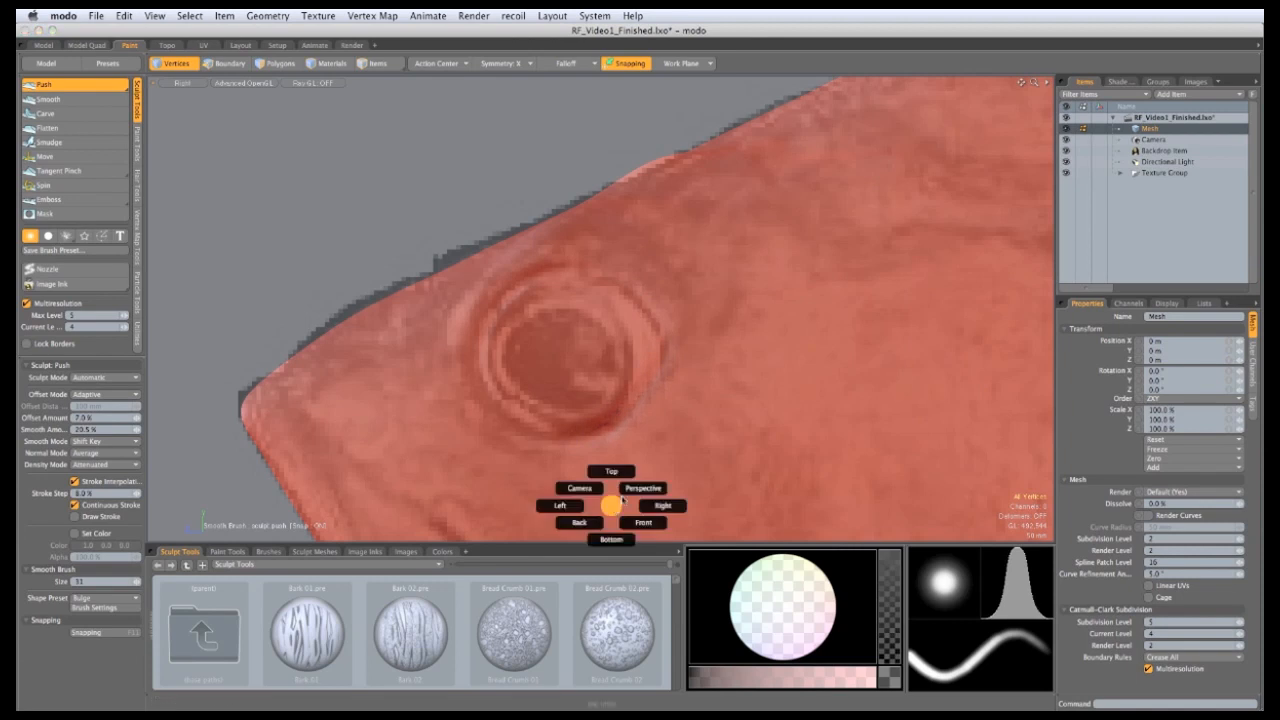
pyautogui.click(646, 486)
pyautogui.moveTo(465, 378)
pyautogui.keyDown('alt'); pyautogui.mouseDown()
pyautogui.moveTo(542, 387)
pyautogui.moveTo(495, 375)
pyautogui.mouseUp(); pyautogui.keyUp('alt')
pyautogui.scroll(-3, 542, 387)
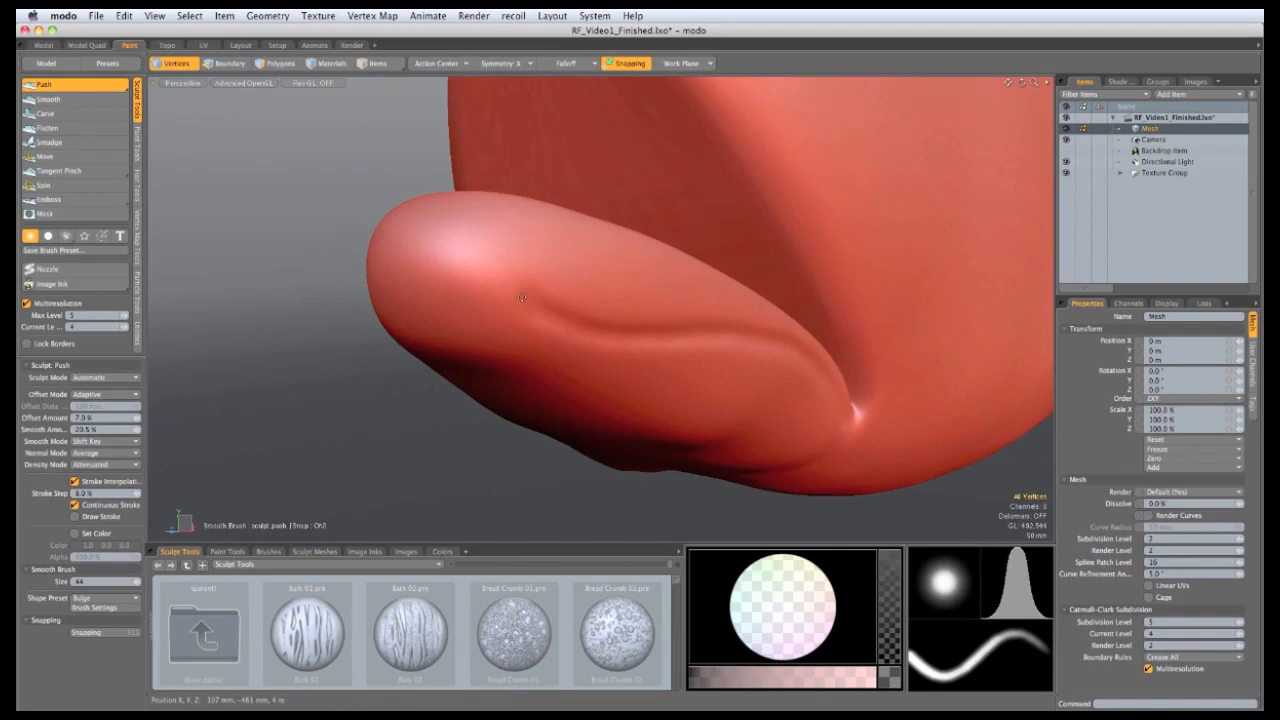
pyautogui.moveTo(522, 298)
pyautogui.mouseDown()
pyautogui.moveTo(392, 268)
pyautogui.moveTo(550, 301)
pyautogui.moveTo(516, 428)
pyautogui.moveTo(514, 340)
pyautogui.mouseUp()
pyautogui.moveTo(514, 286); pyautogui.dragTo(567, 286, button='right')
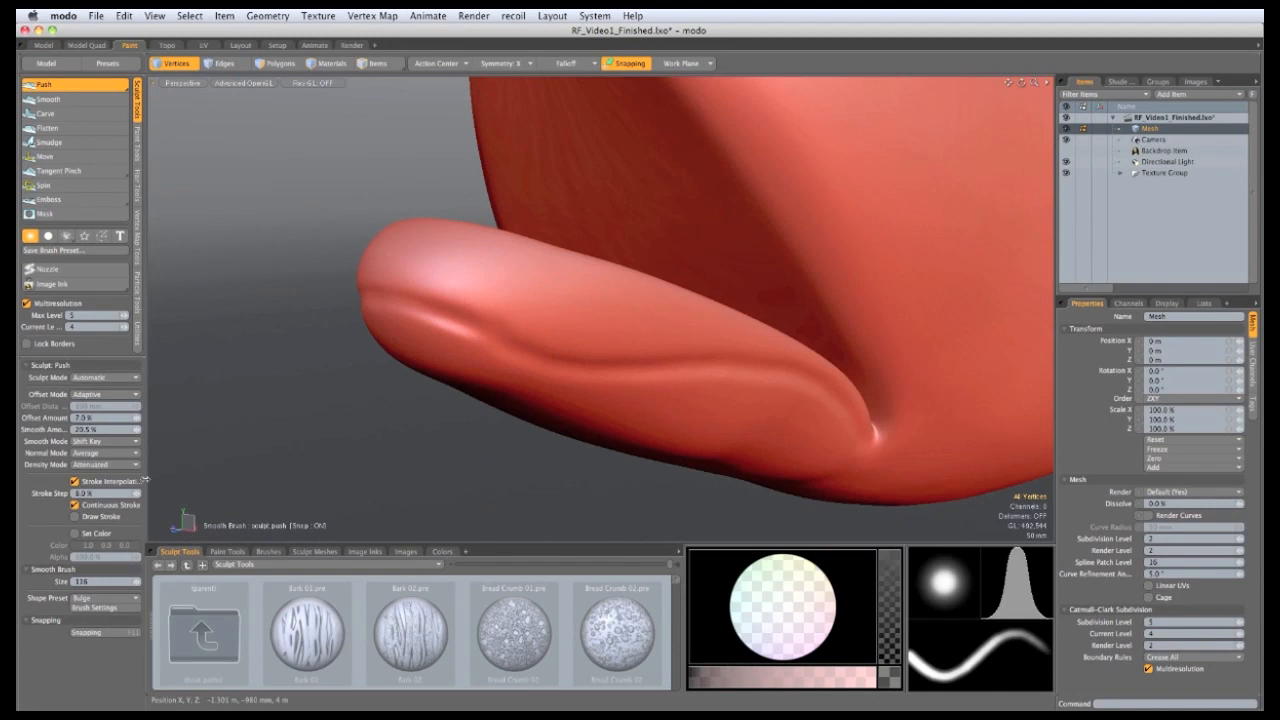
# Step: Change the brush shape preset to Smooth and shape the lip along the upper edge of the lower jaw with the Push tool
pyautogui.click(105, 597)
pyautogui.click(100, 610)
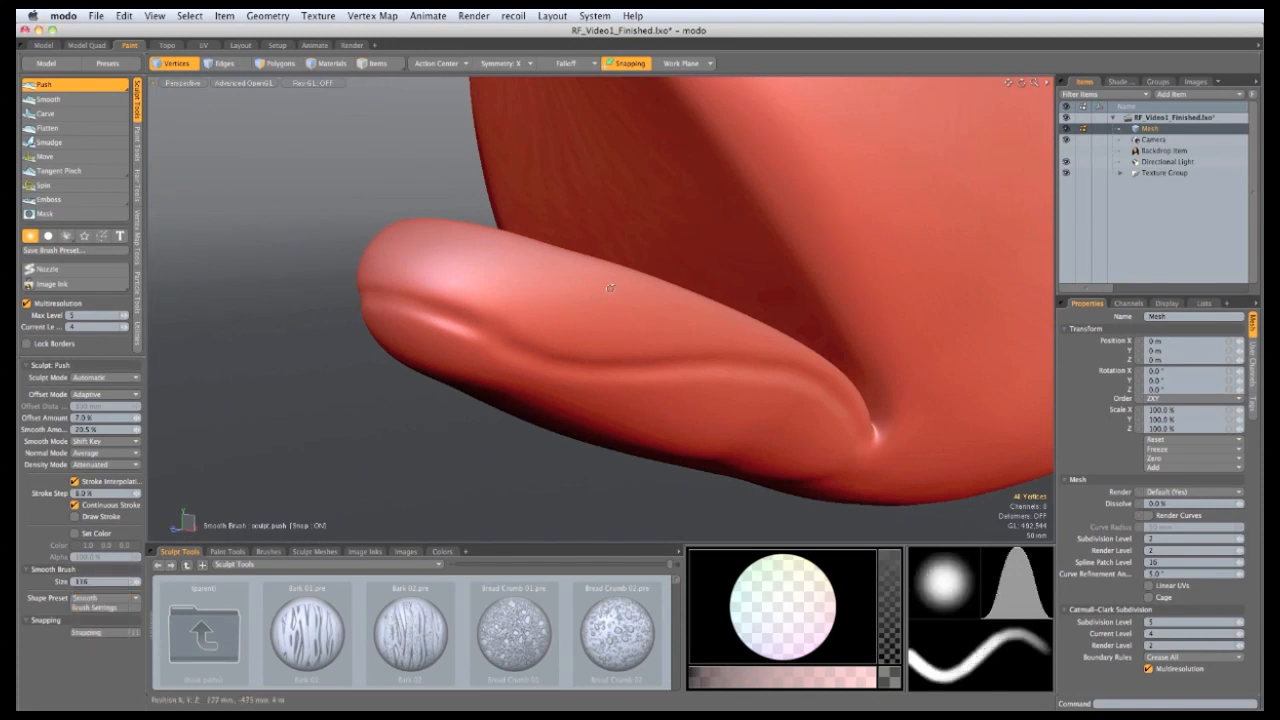
pyautogui.keyDown('alt'); pyautogui.moveTo(610, 288); pyautogui.dragTo(580, 337); pyautogui.keyUp('alt')
pyautogui.moveTo(518, 315); pyautogui.dragTo(532, 315, button='right')
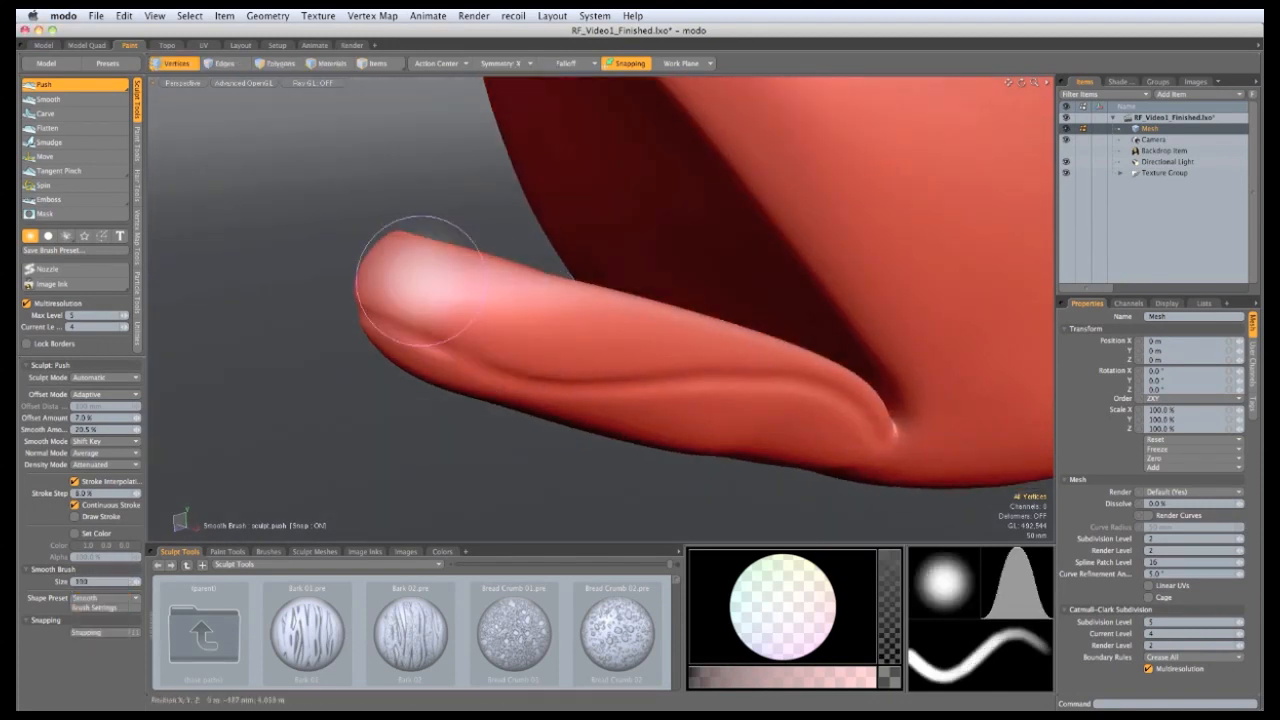
pyautogui.moveTo(420, 282); pyautogui.dragTo(400, 270, button='right')
pyautogui.moveTo(418, 283)
pyautogui.mouseDown()
pyautogui.moveTo(606, 340)
pyautogui.moveTo(697, 346)
pyautogui.mouseUp()
pyautogui.moveTo(618, 268)
pyautogui.keyDown('alt'); pyautogui.mouseDown()
pyautogui.moveTo(570, 225)
pyautogui.moveTo(520, 280)
pyautogui.moveTo(570, 315)
pyautogui.moveTo(709, 340)
pyautogui.mouseUp(); pyautogui.keyUp('alt')
pyautogui.keyDown('alt'); pyautogui.moveTo(458, 270); pyautogui.dragTo(837, 401); pyautogui.keyUp('alt')
# Step: Refine the fold and round out the side of the lower jaw below it with a larger Smooth Push brush
pyautogui.keyDown('alt'); pyautogui.moveTo(610, 514); pyautogui.dragTo(636, 346); pyautogui.keyUp('alt')
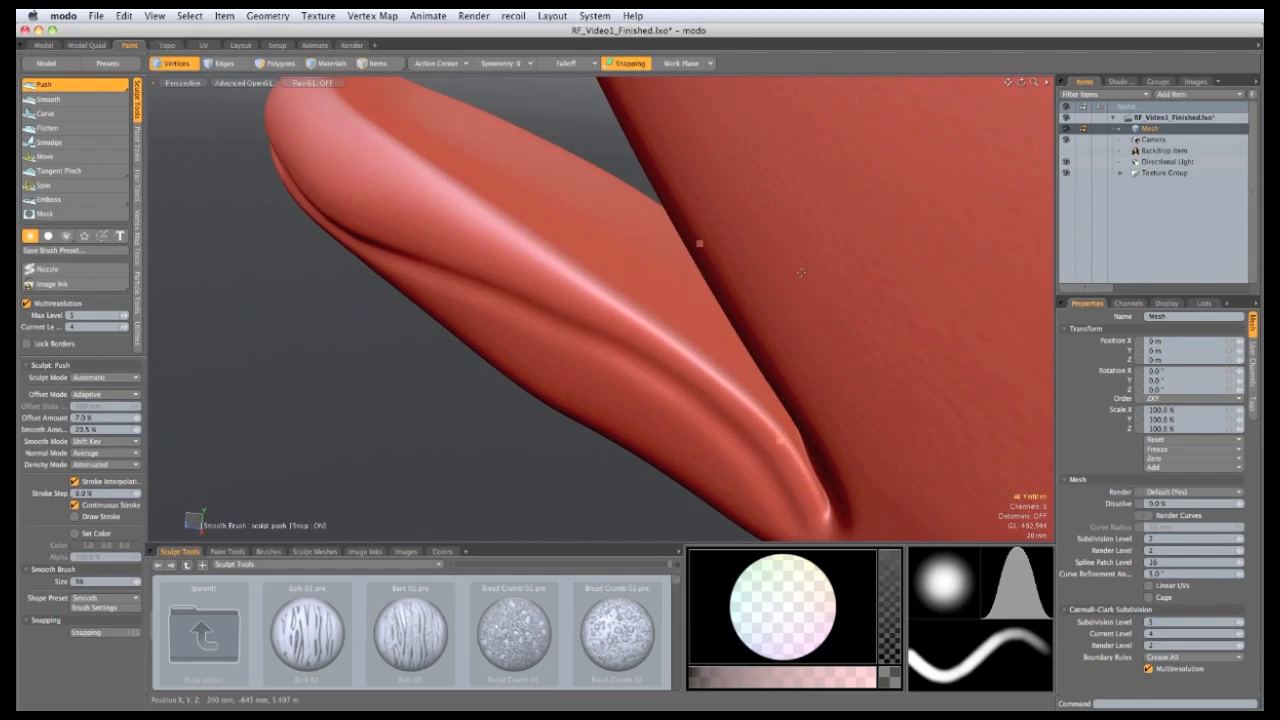
pyautogui.keyDown('alt'); pyautogui.moveTo(801, 272); pyautogui.dragTo(597, 323); pyautogui.keyUp('alt')
pyautogui.moveTo(580, 340); pyautogui.dragTo(650, 341, button='right')
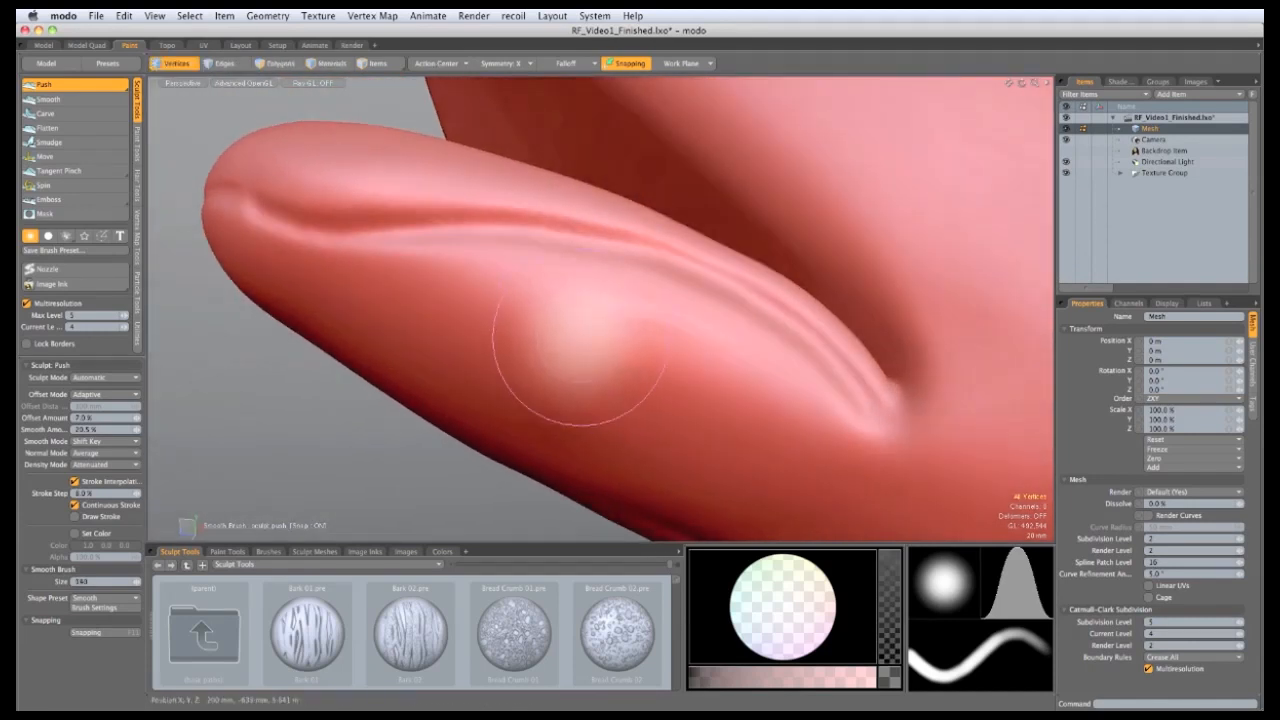
pyautogui.moveTo(580, 340)
pyautogui.keyDown('alt'); pyautogui.mouseDown()
pyautogui.moveTo(523, 397)
pyautogui.moveTo(543, 329)
pyautogui.mouseUp(); pyautogui.keyUp('alt')
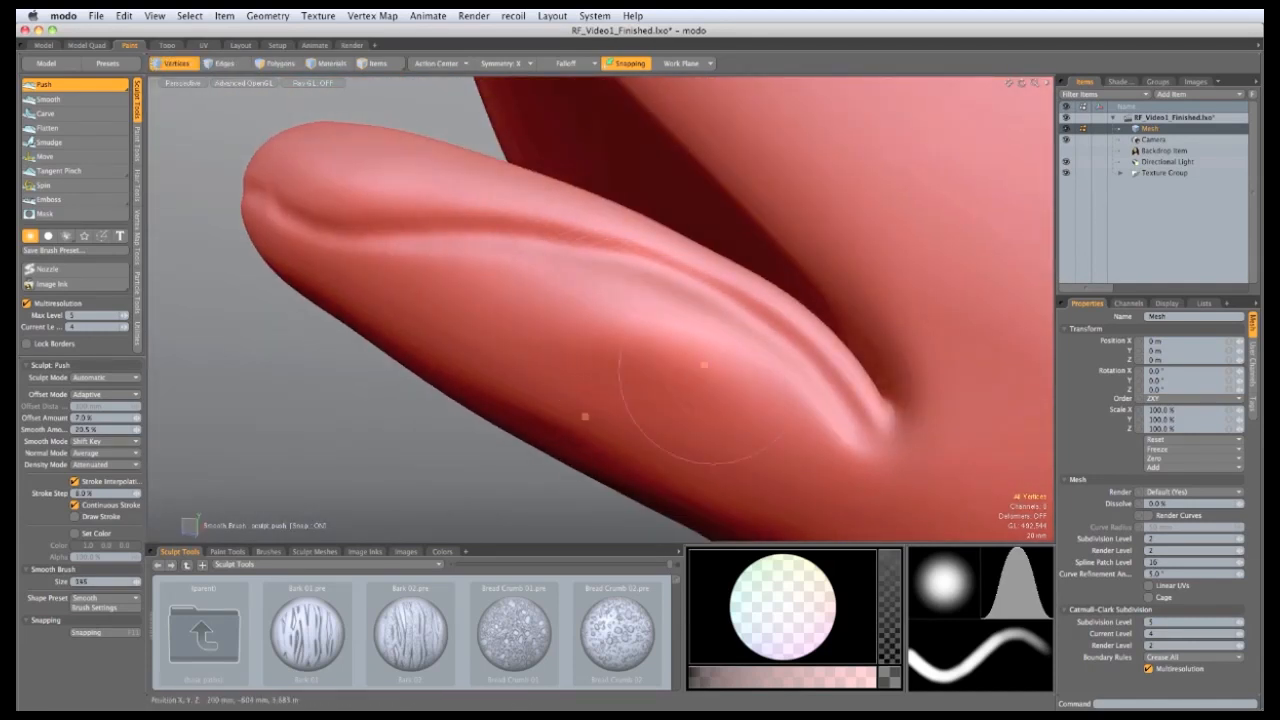
pyautogui.moveTo(775, 407)
pyautogui.keyDown('alt'); pyautogui.mouseDown()
pyautogui.moveTo(706, 417)
pyautogui.moveTo(660, 402)
pyautogui.mouseUp(); pyautogui.keyUp('alt')
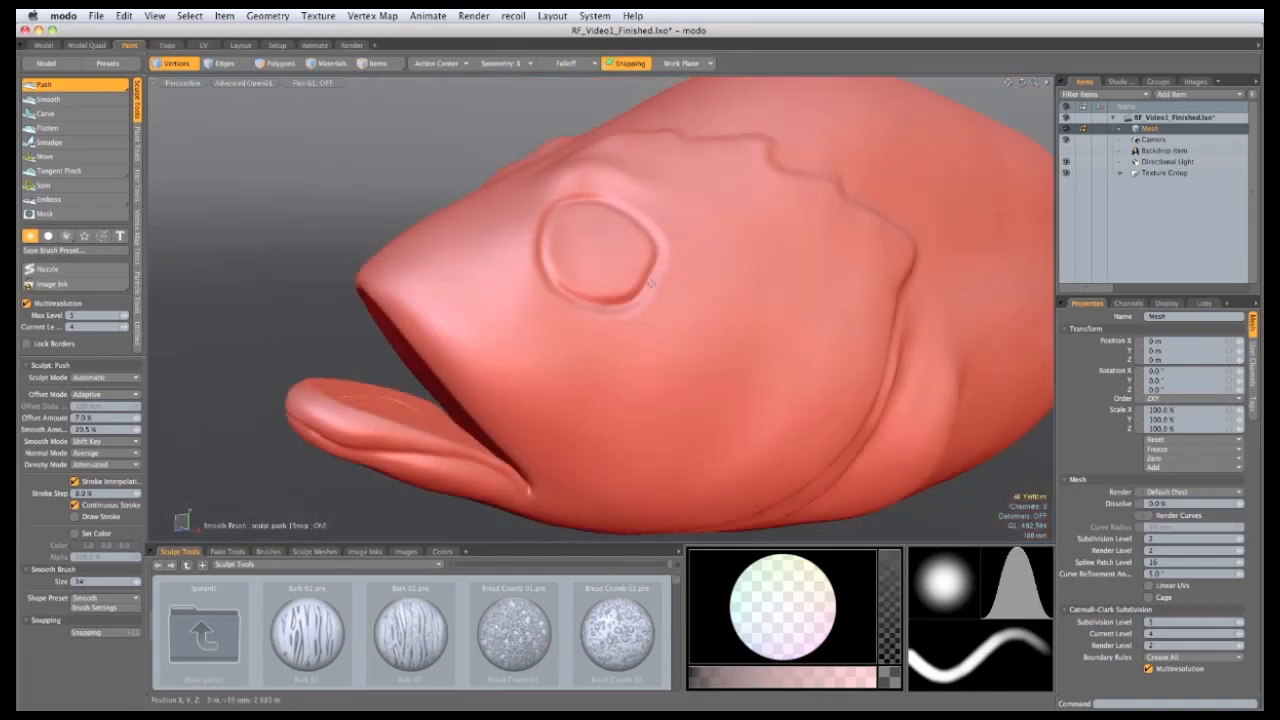
# Step: Reshape the eye sockets and the surrounding head surface using the Move tool with brush size 117
pyautogui.keyDown('alt'); pyautogui.moveTo(650, 283); pyautogui.dragTo(680, 286); pyautogui.keyUp('alt')
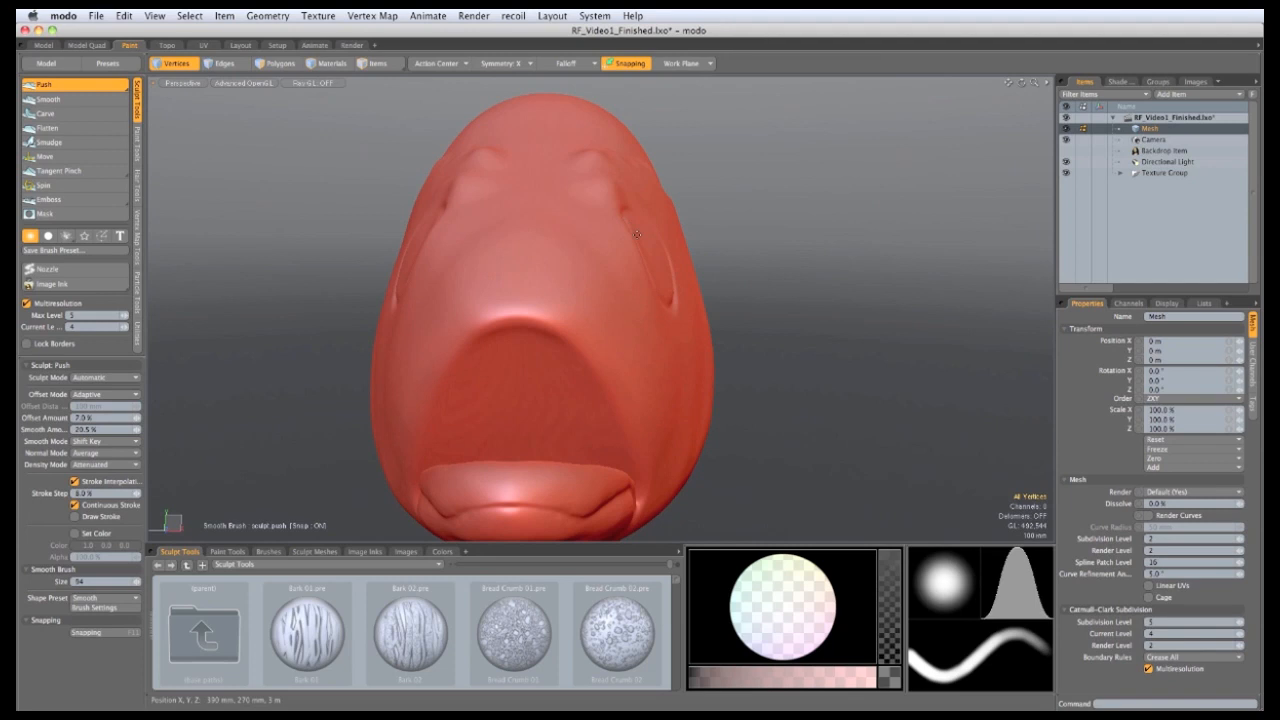
pyautogui.moveTo(664, 215)
pyautogui.keyDown('alt'); pyautogui.mouseDown()
pyautogui.moveTo(513, 213)
pyautogui.moveTo(602, 272)
pyautogui.mouseUp(); pyautogui.keyUp('alt')
pyautogui.press('space')
pyautogui.click(45, 156)
pyautogui.moveTo(602, 272); pyautogui.dragTo(604, 285, button='right')
pyautogui.moveTo(600, 277)
pyautogui.mouseDown()
pyautogui.moveTo(622, 273)
pyautogui.moveTo(605, 316)
pyautogui.mouseUp()
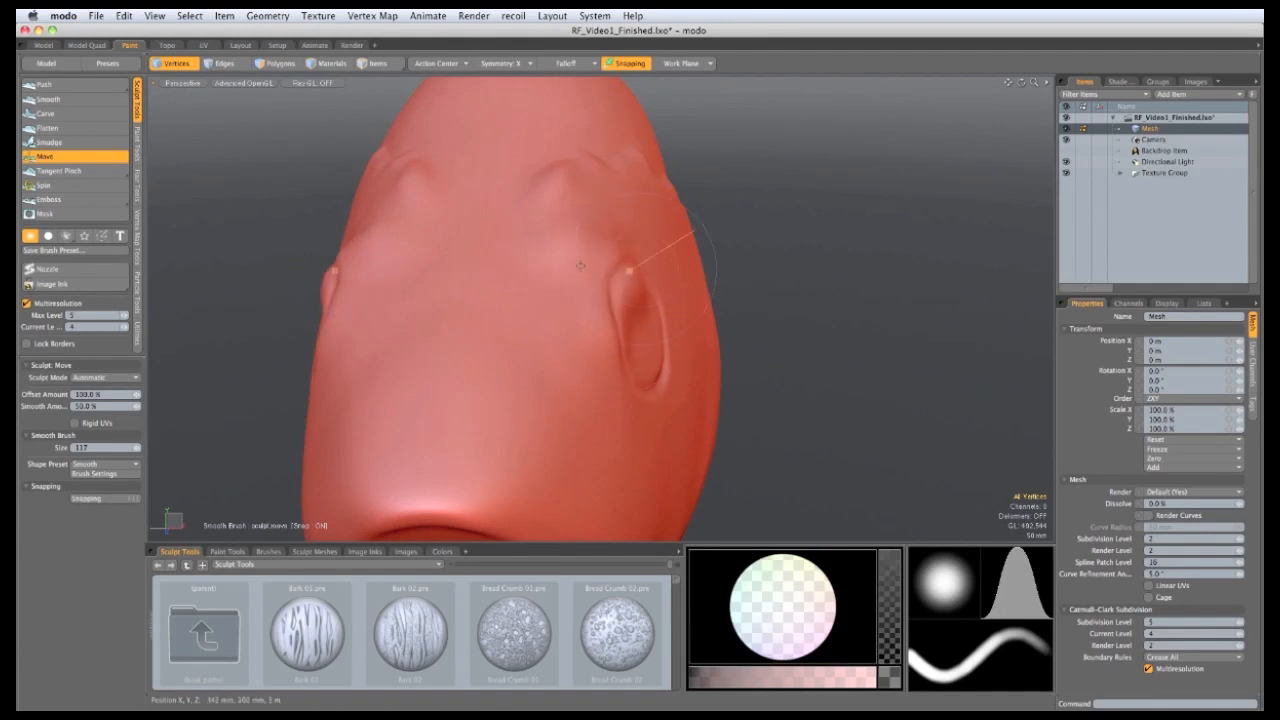
pyautogui.keyDown('alt'); pyautogui.moveTo(581, 266); pyautogui.dragTo(590, 218); pyautogui.keyUp('alt')
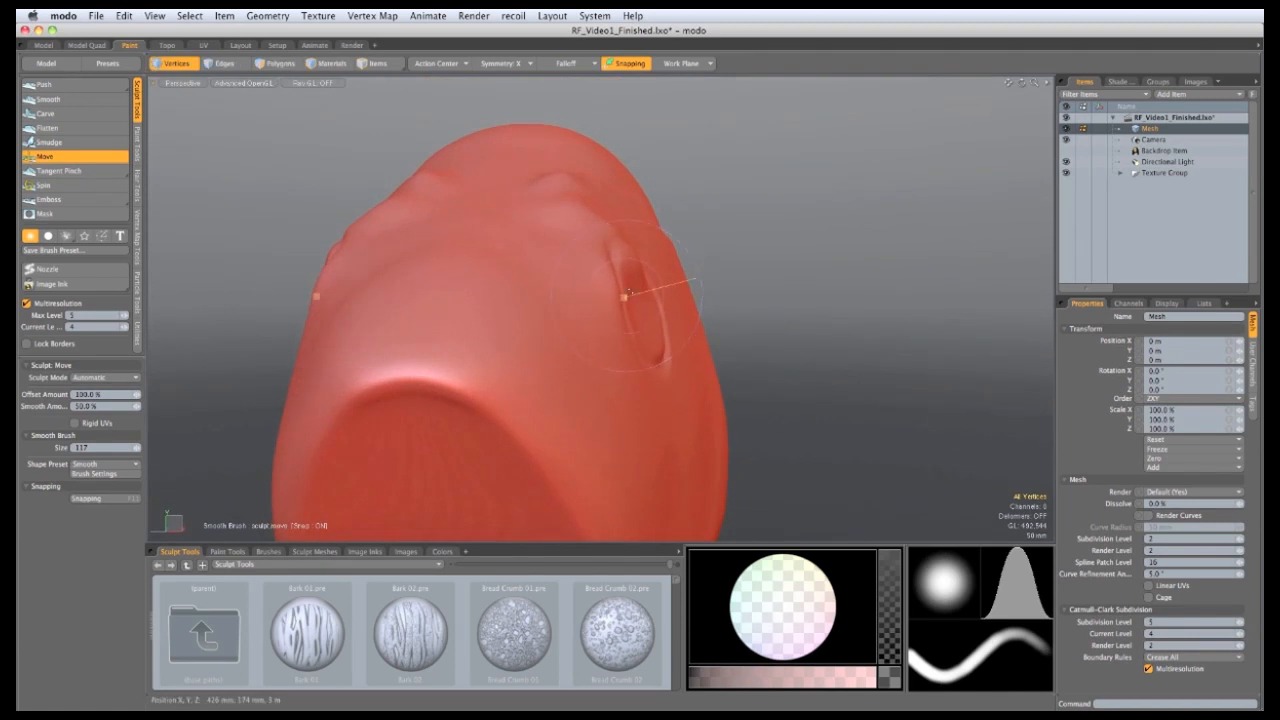
pyautogui.moveTo(554, 340)
pyautogui.keyDown('alt'); pyautogui.mouseDown()
pyautogui.moveTo(640, 374)
pyautogui.moveTo(608, 346)
pyautogui.mouseUp(); pyautogui.keyUp('alt')
pyautogui.moveTo(608, 301); pyautogui.dragTo(615, 302)
pyautogui.moveTo(598, 399); pyautogui.dragTo(606, 400)
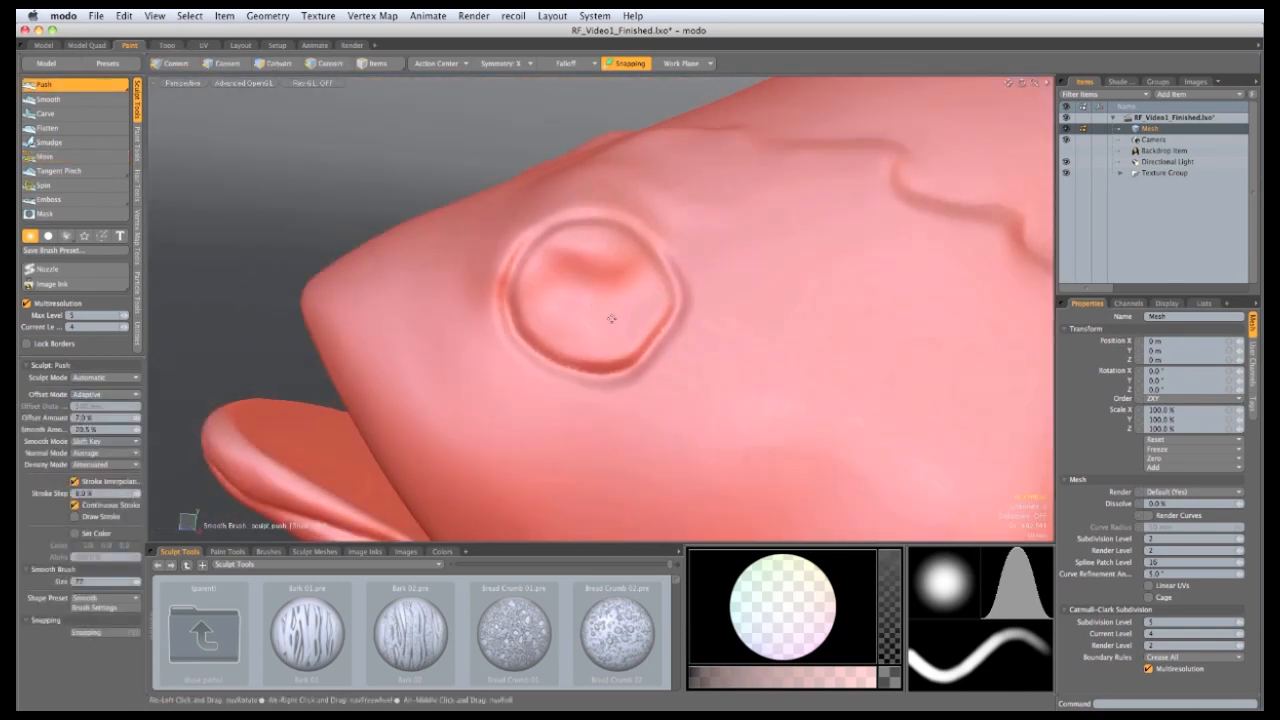
# Step: Undo the last eye stroke and push the eyeball outward into a rounded dome inside its socket with the Push tool
pyautogui.moveTo(611, 319); pyautogui.dragTo(592, 294)
pyautogui.press('super+z')
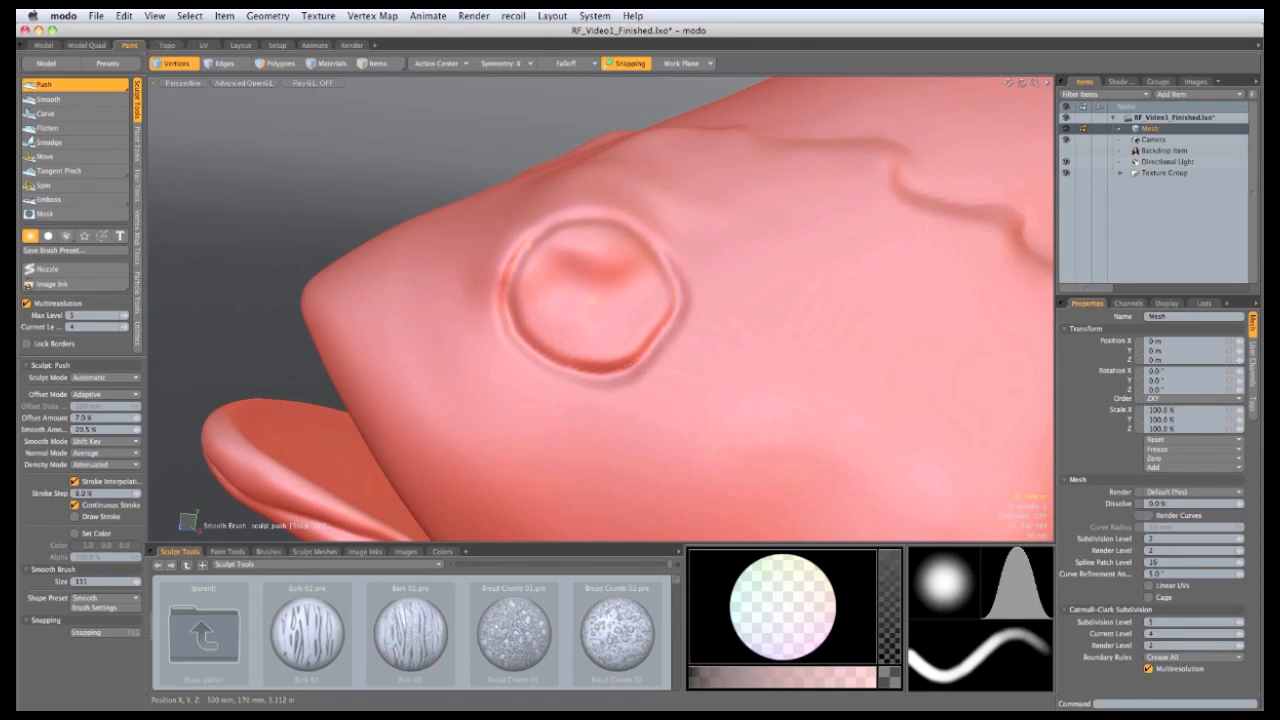
pyautogui.moveTo(593, 298); pyautogui.dragTo(569, 291)
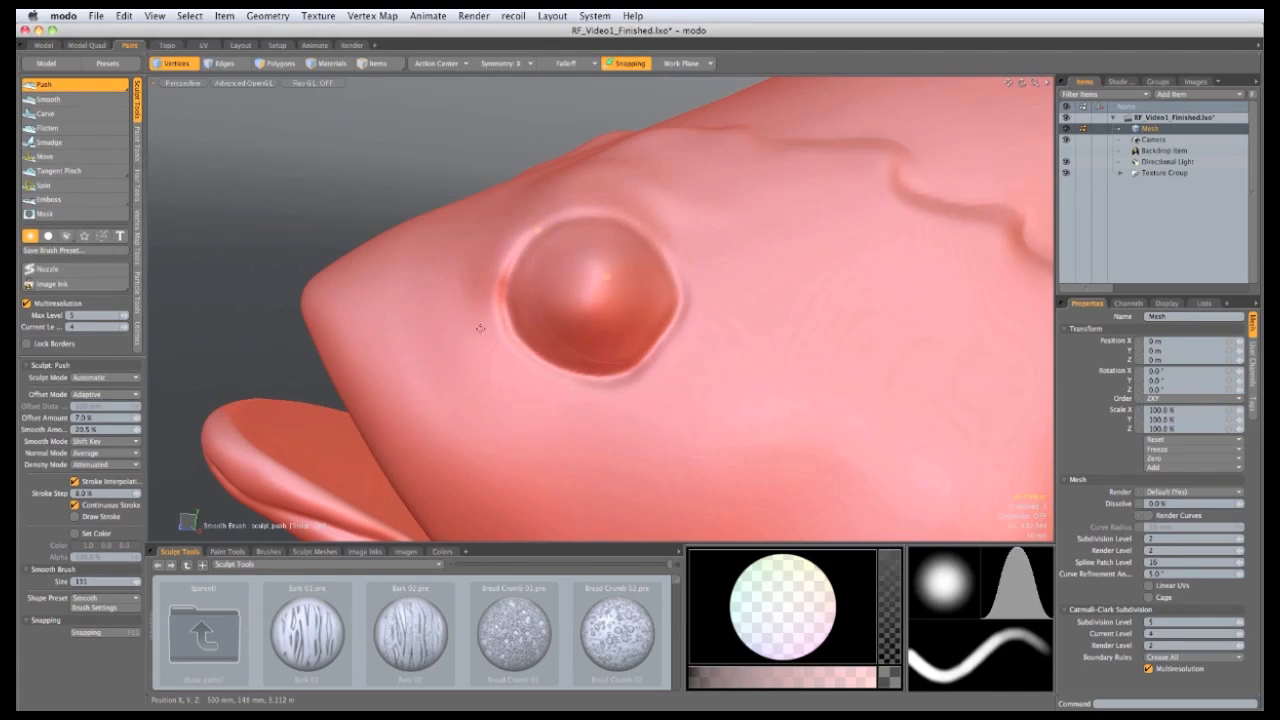
pyautogui.keyDown('alt'); pyautogui.moveTo(480, 328); pyautogui.dragTo(479, 227); pyautogui.keyUp('alt')
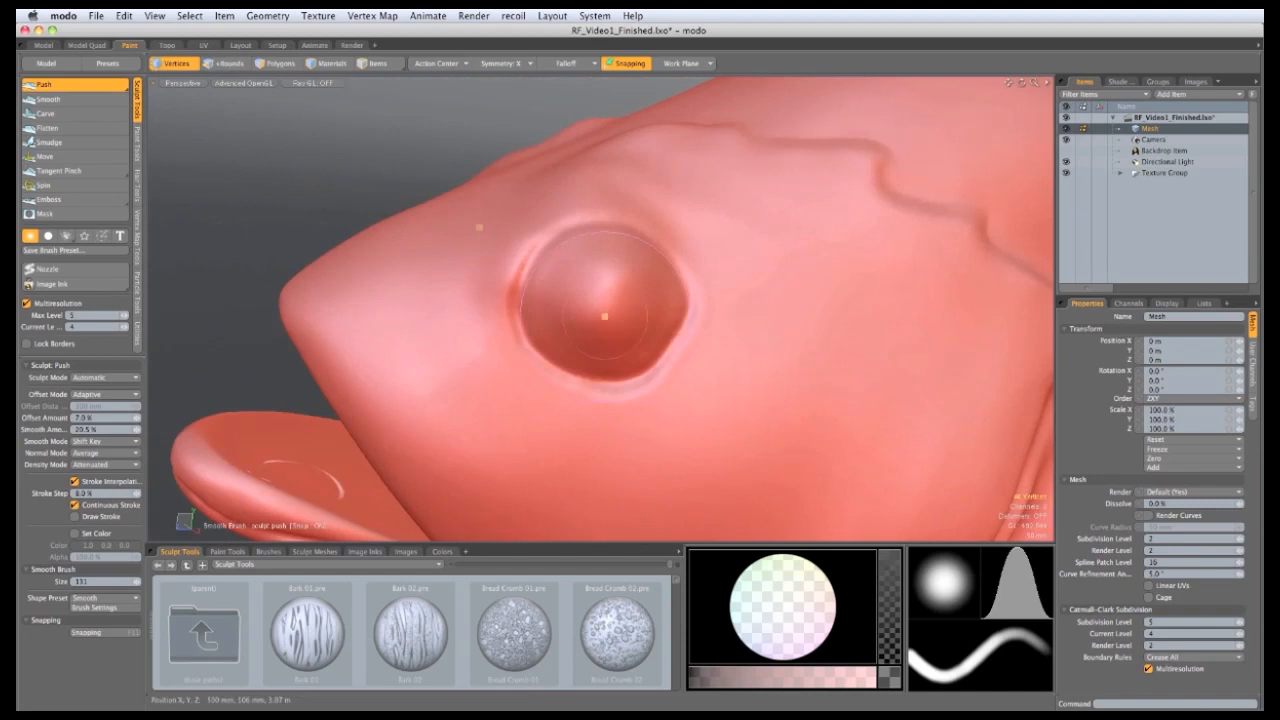
pyautogui.moveTo(604, 316)
pyautogui.mouseDown()
pyautogui.moveTo(636, 334)
pyautogui.moveTo(575, 335)
pyautogui.moveTo(857, 343)
pyautogui.moveTo(608, 306)
pyautogui.moveTo(614, 320)
pyautogui.mouseUp()
pyautogui.keyDown('alt'); pyautogui.moveTo(723, 332); pyautogui.dragTo(594, 319); pyautogui.keyUp('alt')
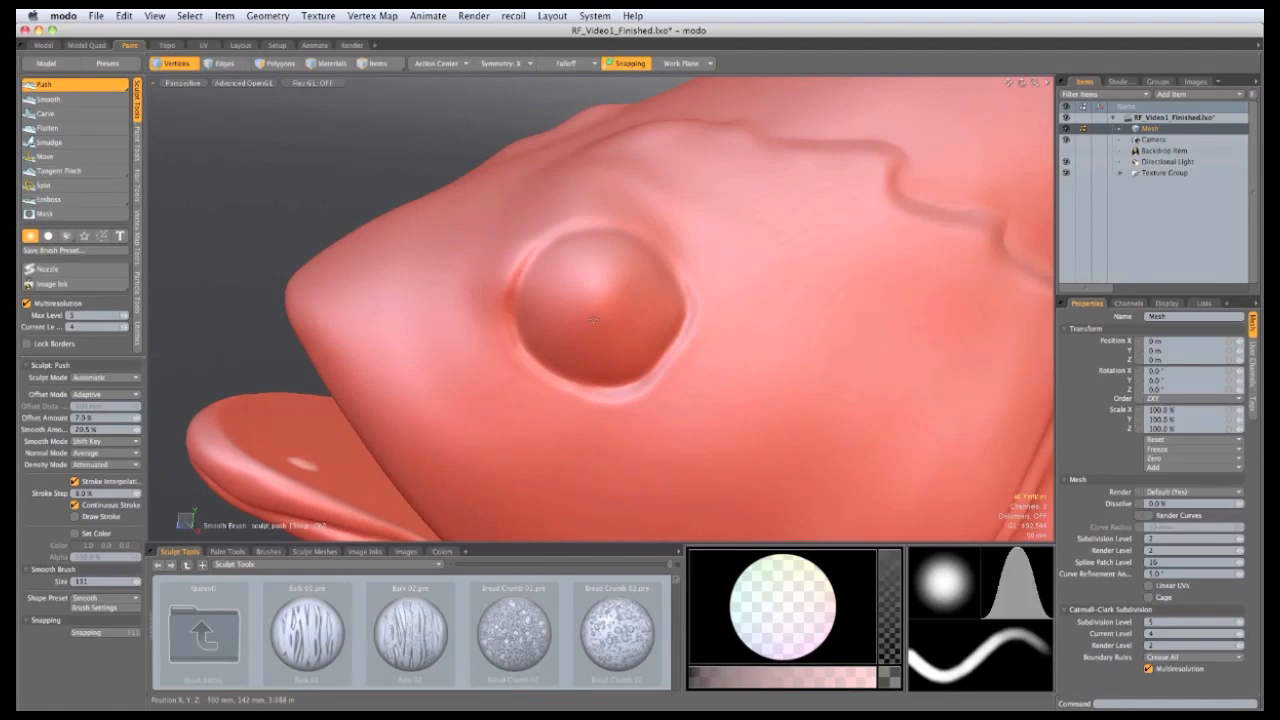
# Step: Resize the Push brush and sculpt a ridge over the upper eye socket and a curved fold beneath the eye
pyautogui.moveTo(773, 352)
pyautogui.keyDown('alt'); pyautogui.mouseDown()
pyautogui.moveTo(880, 350)
pyautogui.moveTo(600, 305)
pyautogui.moveTo(685, 279)
pyautogui.moveTo(685, 250)
pyautogui.mouseUp(); pyautogui.keyUp('alt')
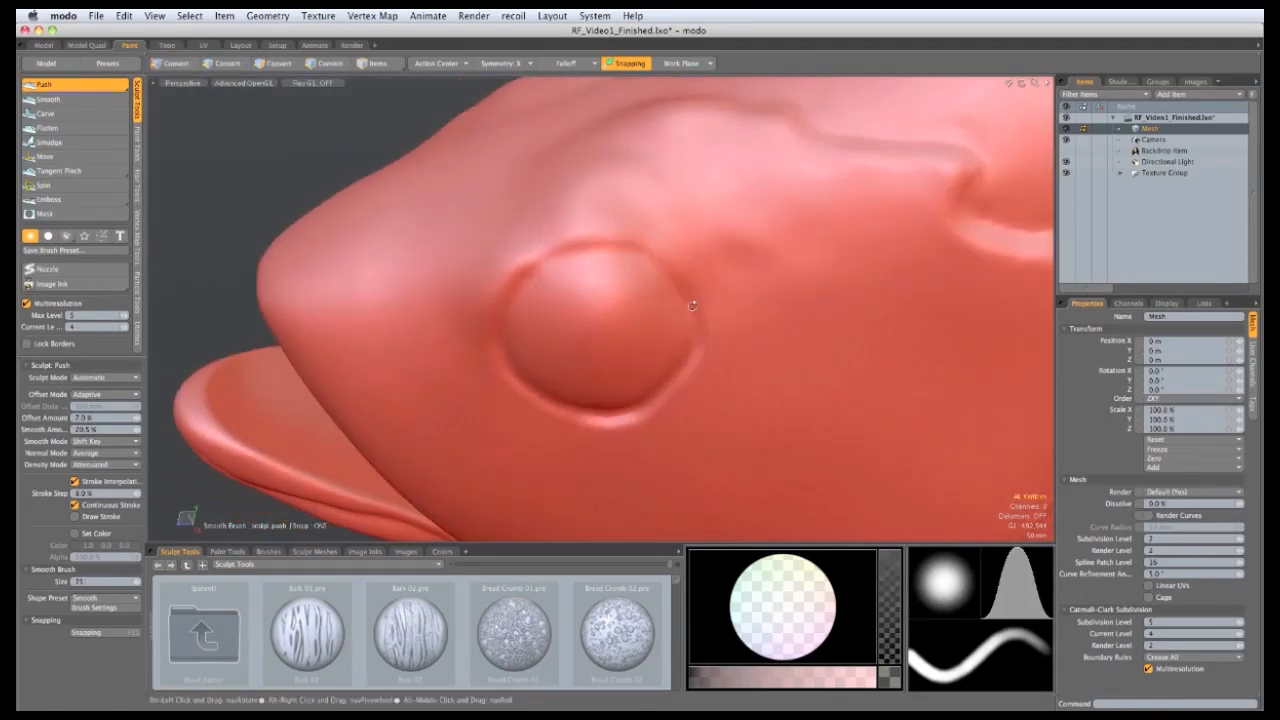
pyautogui.moveTo(685, 248); pyautogui.dragTo(695, 266, button='right')
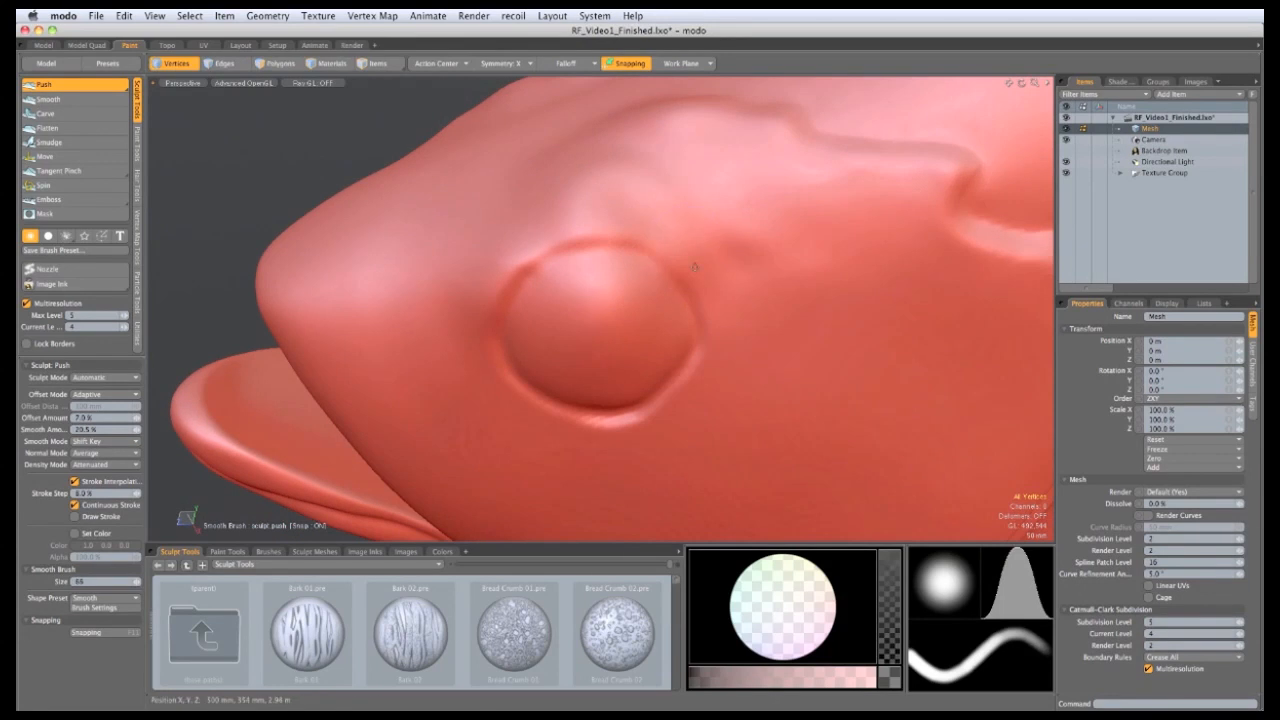
pyautogui.moveTo(707, 270)
pyautogui.mouseDown()
pyautogui.moveTo(648, 232)
pyautogui.moveTo(557, 231)
pyautogui.moveTo(486, 297)
pyautogui.moveTo(486, 345)
pyautogui.moveTo(826, 333)
pyautogui.moveTo(700, 262)
pyautogui.moveTo(638, 252)
pyautogui.moveTo(598, 211)
pyautogui.mouseUp()
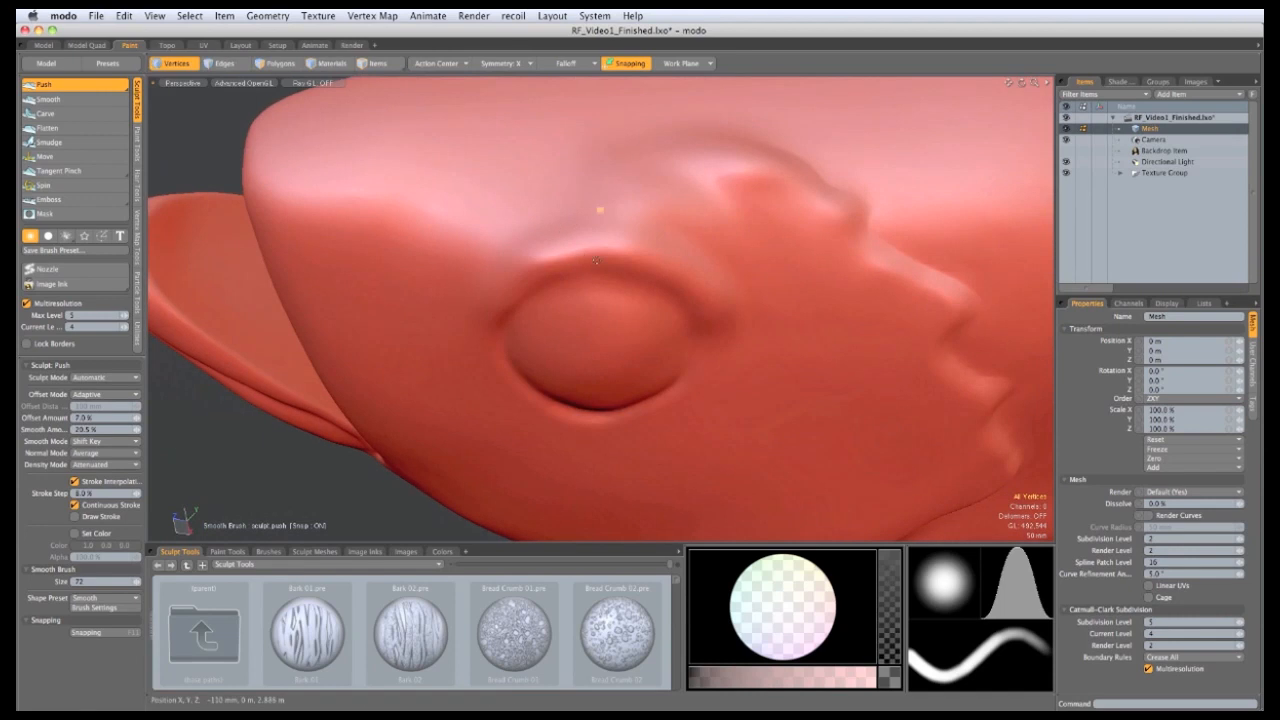
pyautogui.keyDown('alt'); pyautogui.moveTo(596, 261); pyautogui.dragTo(495, 275); pyautogui.keyUp('alt')
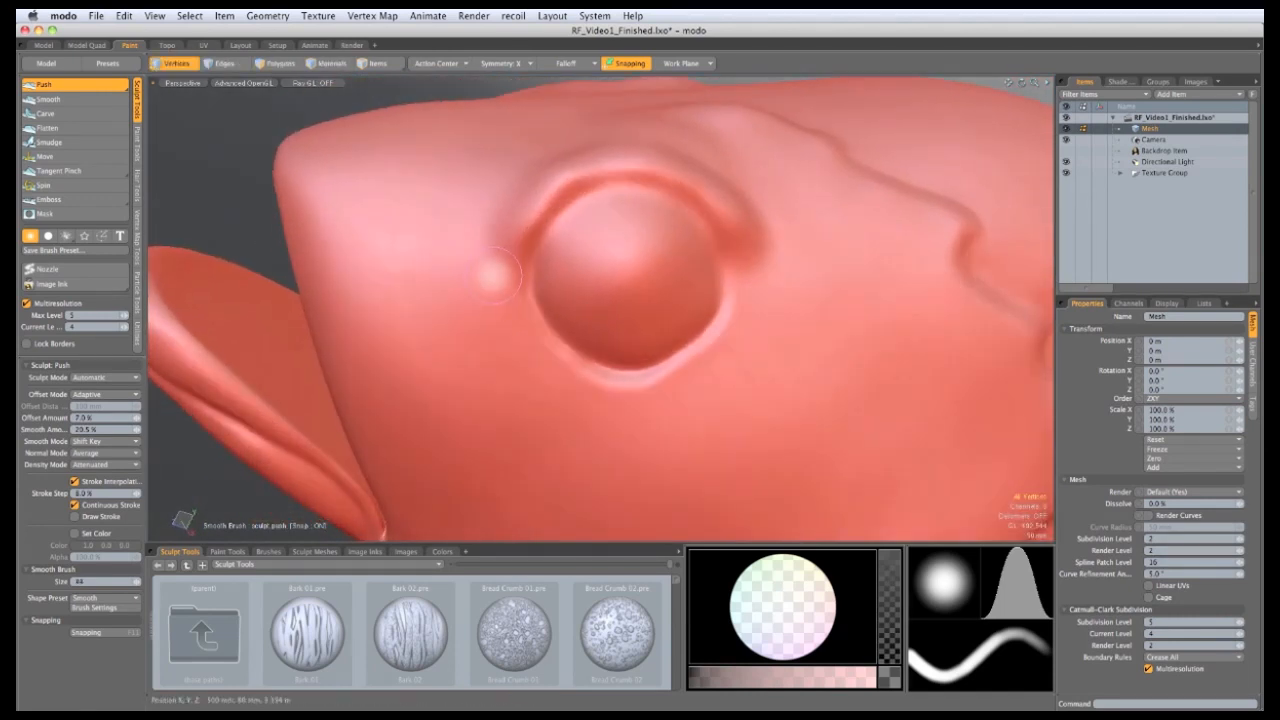
pyautogui.moveTo(495, 275); pyautogui.dragTo(512, 275, button='right')
pyautogui.moveTo(478, 251)
pyautogui.mouseDown()
pyautogui.moveTo(520, 345)
pyautogui.moveTo(565, 385)
pyautogui.moveTo(640, 405)
pyautogui.moveTo(787, 348)
pyautogui.moveTo(735, 348)
pyautogui.mouseUp()
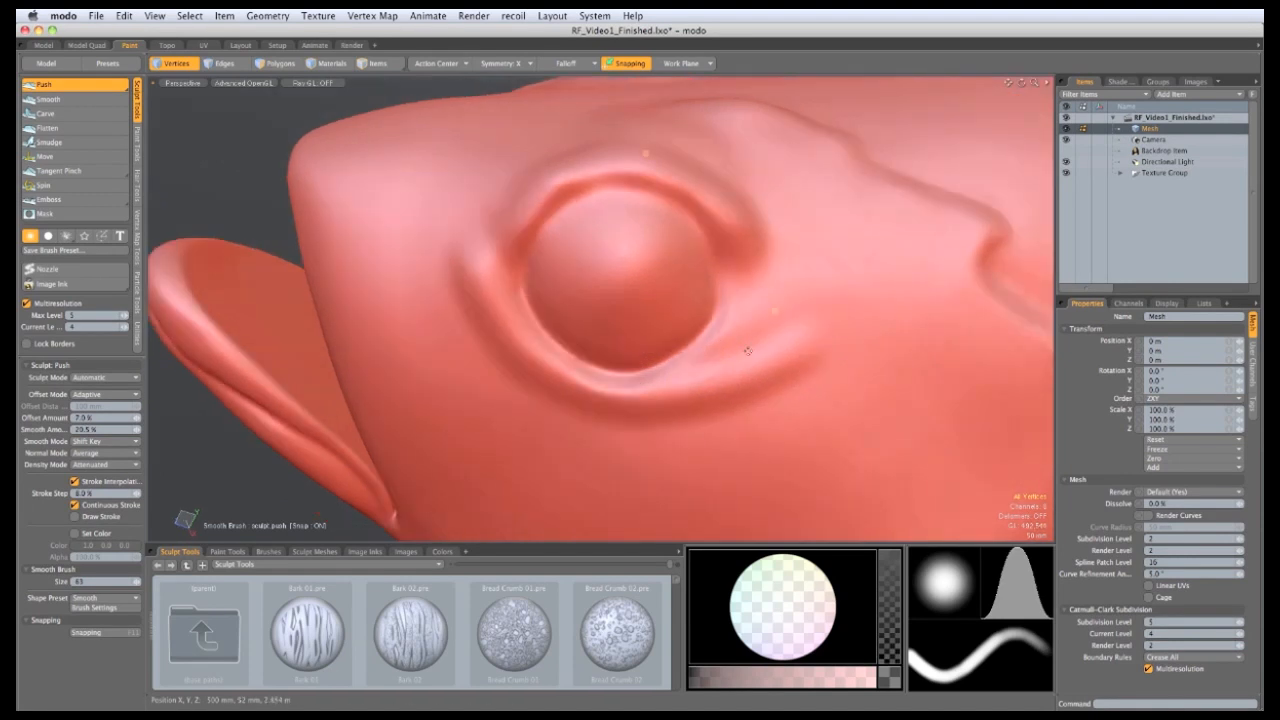
# Step: Deepen the crease at the front corner of the eye socket and define the rim around it with the Push tool
pyautogui.keyDown('alt'); pyautogui.moveTo(532, 442); pyautogui.dragTo(505, 300); pyautogui.keyUp('alt')
pyautogui.scroll(-3, 480, 258)
pyautogui.keyDown('alt'); pyautogui.moveTo(488, 256); pyautogui.dragTo(471, 262); pyautogui.keyUp('alt')
pyautogui.scroll(5, 597, 306)
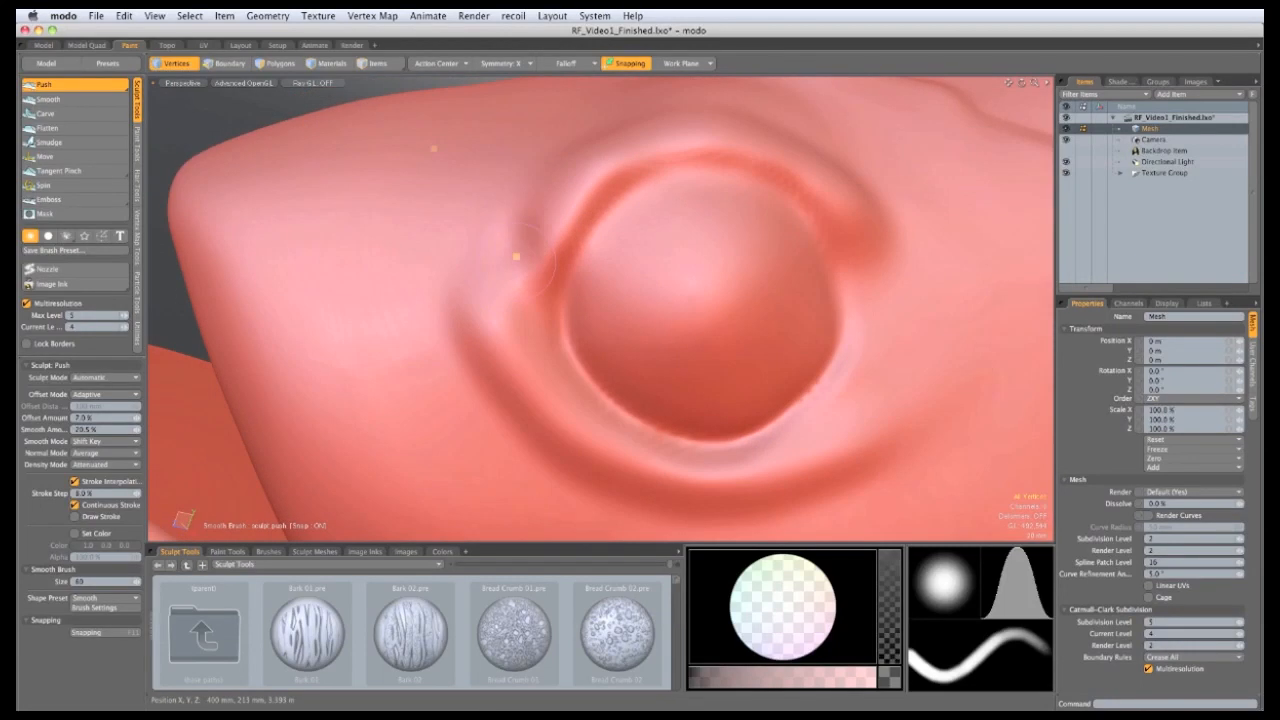
pyautogui.moveTo(474, 308)
pyautogui.keyDown('alt'); pyautogui.mouseDown()
pyautogui.moveTo(514, 251)
pyautogui.moveTo(533, 334)
pyautogui.mouseUp(); pyautogui.keyUp('alt')
pyautogui.moveTo(557, 381)
pyautogui.keyDown('alt'); pyautogui.mouseDown()
pyautogui.moveTo(538, 352)
pyautogui.moveTo(514, 368)
pyautogui.moveTo(558, 228)
pyautogui.mouseUp(); pyautogui.keyUp('alt')
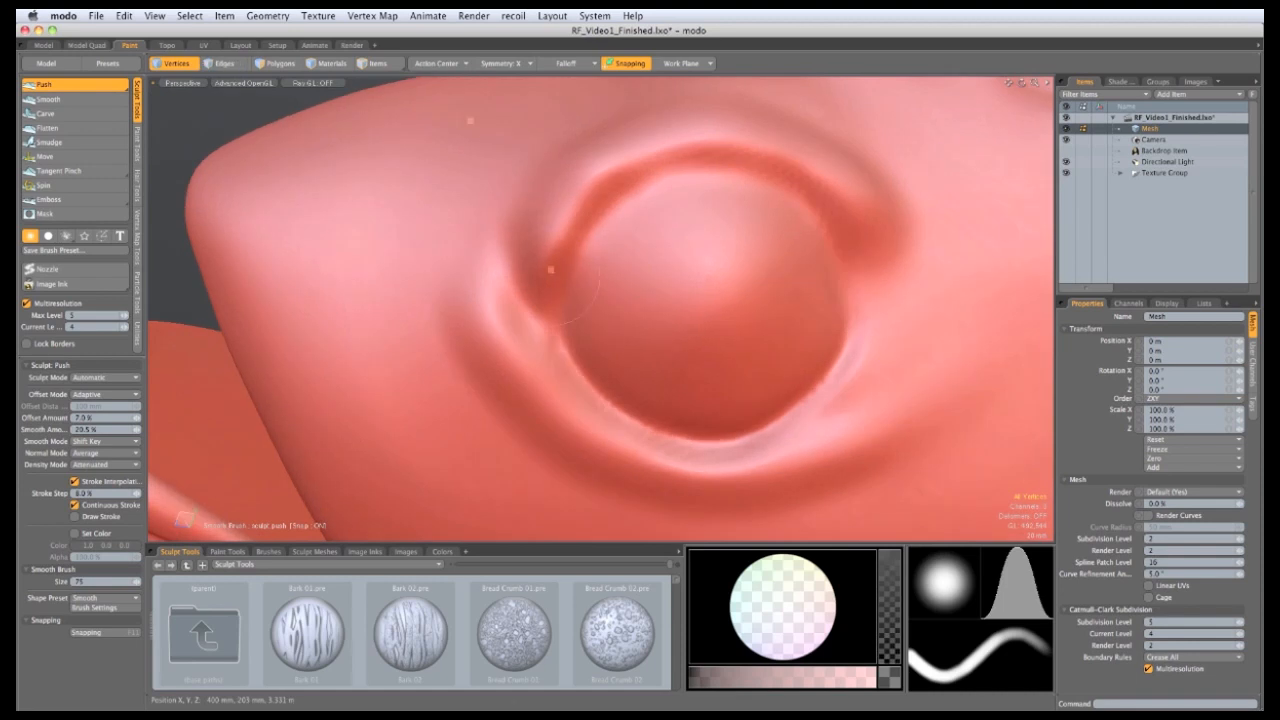
pyautogui.moveTo(585, 177)
pyautogui.keyDown('alt'); pyautogui.mouseDown()
pyautogui.moveTo(704, 322)
pyautogui.moveTo(720, 294)
pyautogui.mouseUp(); pyautogui.keyUp('alt')
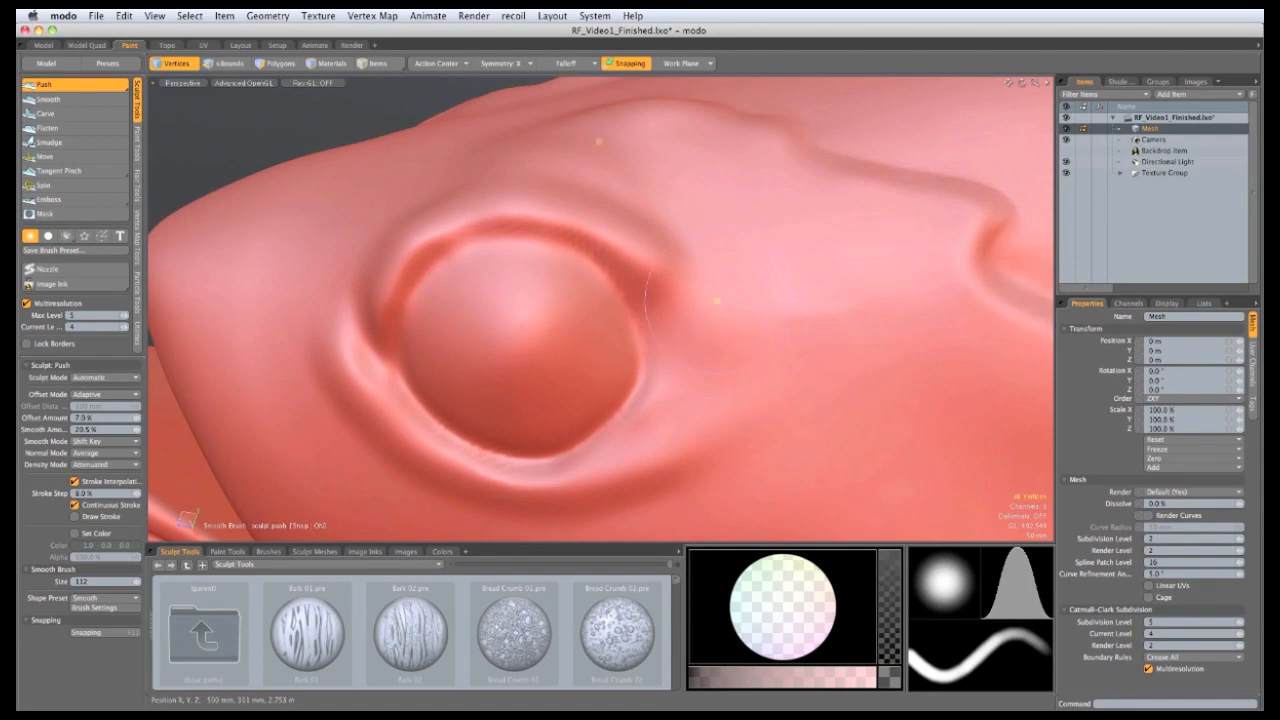
# Step: Shape the brow surface between the eye and the snout with the Push tool
pyautogui.keyDown('alt'); pyautogui.moveTo(665, 333); pyautogui.dragTo(505, 293); pyautogui.keyUp('alt')
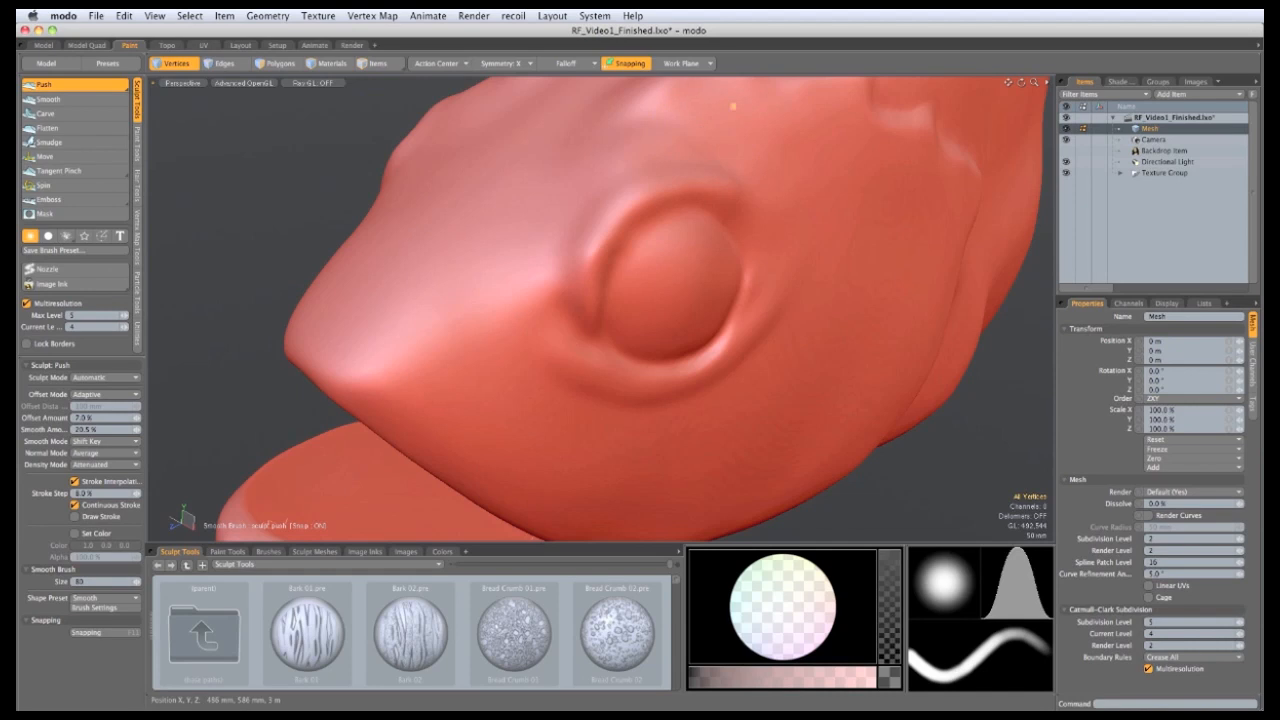
pyautogui.keyDown('alt'); pyautogui.moveTo(588, 163); pyautogui.dragTo(621, 165); pyautogui.keyUp('alt')
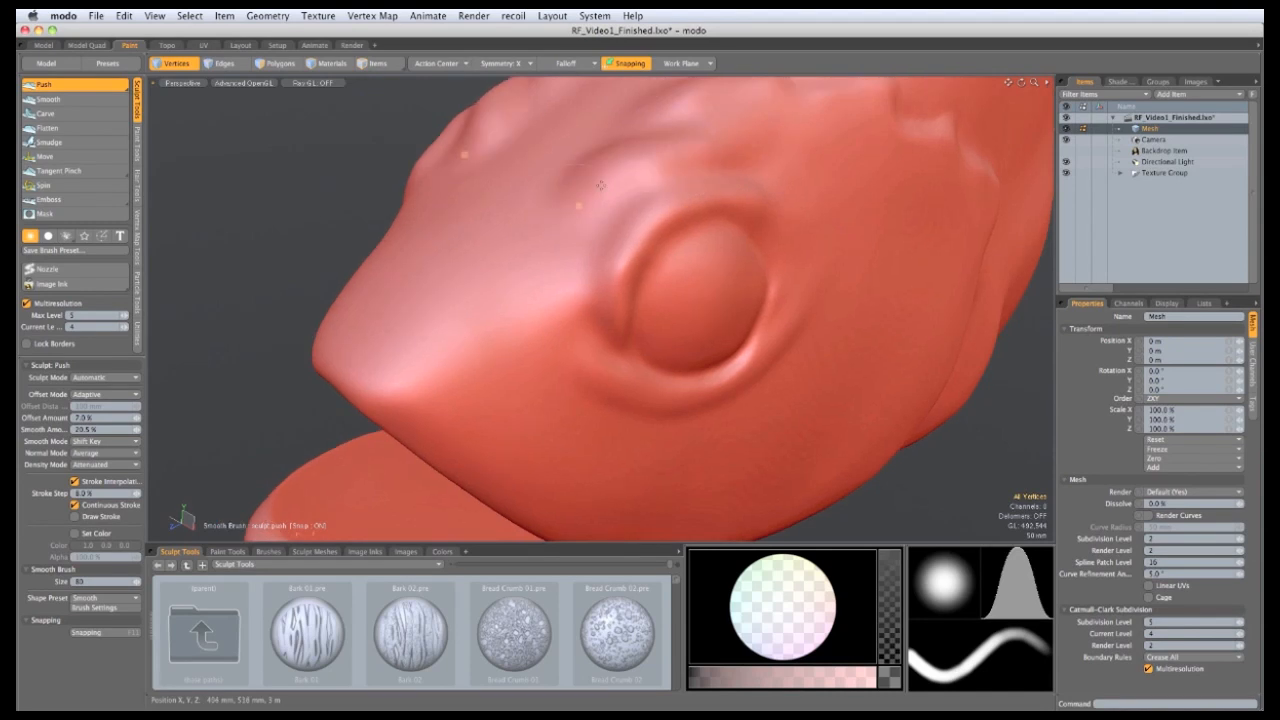
pyautogui.keyDown('alt'); pyautogui.moveTo(600, 180); pyautogui.dragTo(601, 136); pyautogui.keyUp('alt')
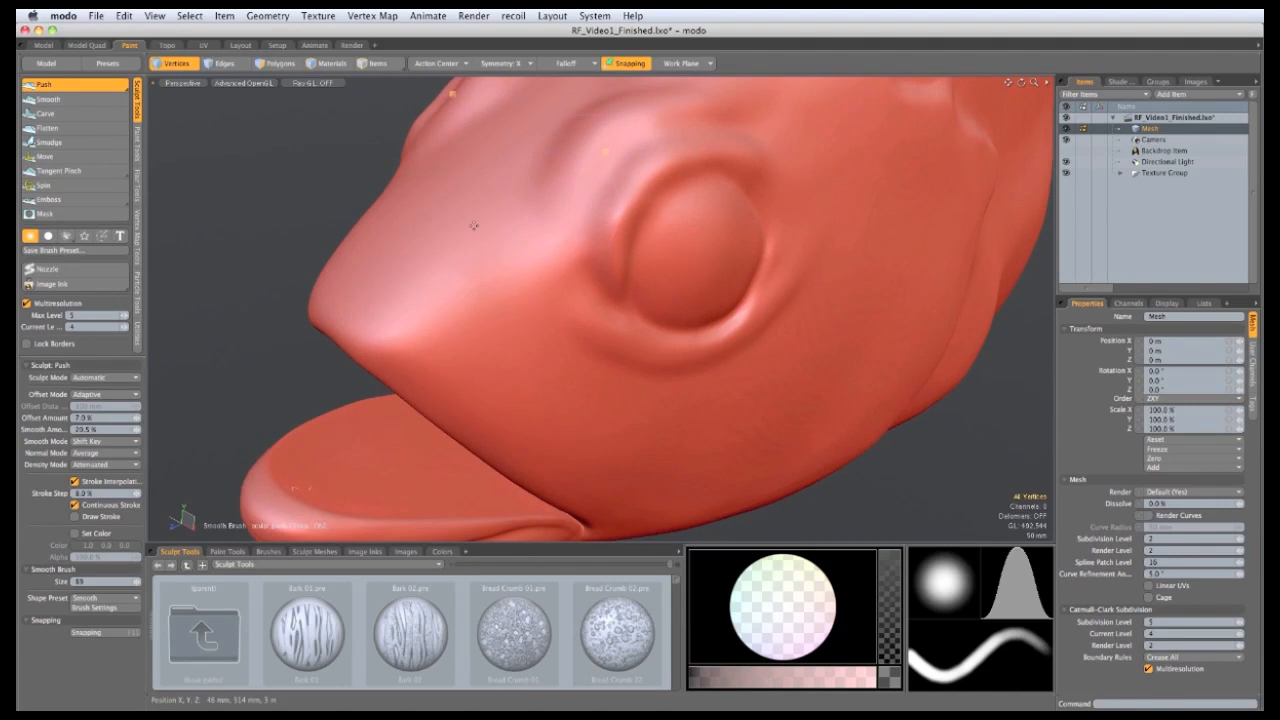
pyautogui.keyDown('alt'); pyautogui.moveTo(473, 226); pyautogui.dragTo(546, 198); pyautogui.keyUp('alt')
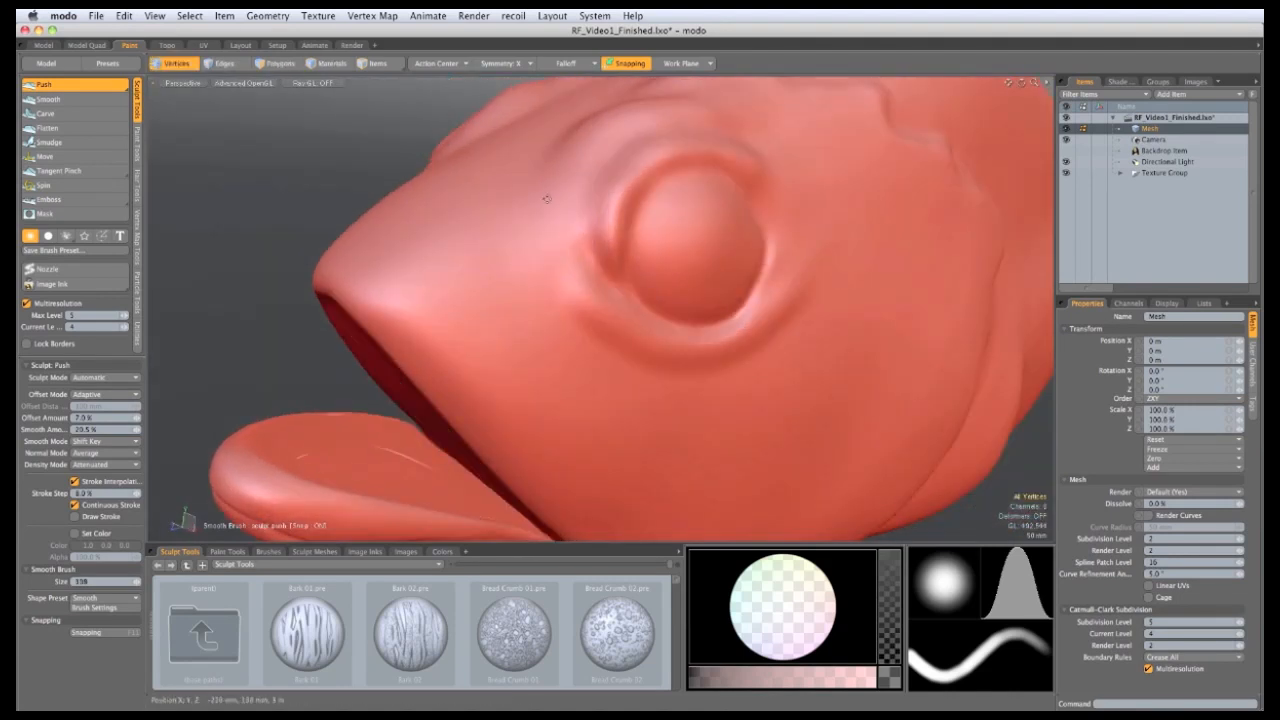
# Step: Smooth the surface in front of the eye and shape the fold running down toward the cheek with a resized brush
pyautogui.moveTo(546, 198); pyautogui.dragTo(535, 196, button='right')
pyautogui.keyDown('shift'); pyautogui.moveTo(545, 182); pyautogui.dragTo(586, 372); pyautogui.keyUp('shift')
pyautogui.moveTo(676, 450)
pyautogui.keyDown('alt'); pyautogui.mouseDown()
pyautogui.moveTo(688, 424)
pyautogui.moveTo(720, 410)
pyautogui.mouseUp(); pyautogui.keyUp('alt')
pyautogui.moveTo(557, 353); pyautogui.dragTo(543, 368, button='right')
# Step: Set the current multiresolution level to 4 and start the upper spine near the rear edge of the gill cover
pyautogui.keyDown('alt'); pyautogui.moveTo(497, 300); pyautogui.dragTo(815, 320); pyautogui.keyUp('alt')
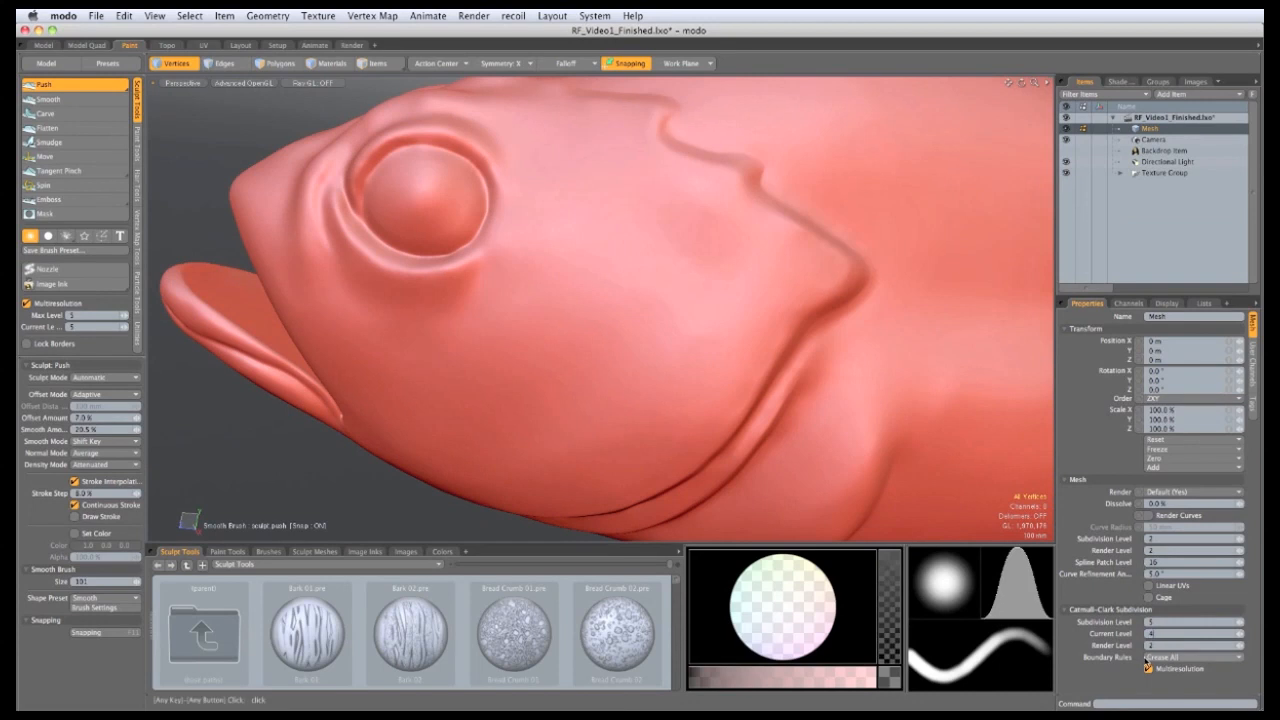
pyautogui.write('4')
pyautogui.press('Return')
pyautogui.keyDown('alt'); pyautogui.moveTo(625, 254); pyautogui.dragTo(736, 233); pyautogui.keyUp('alt')
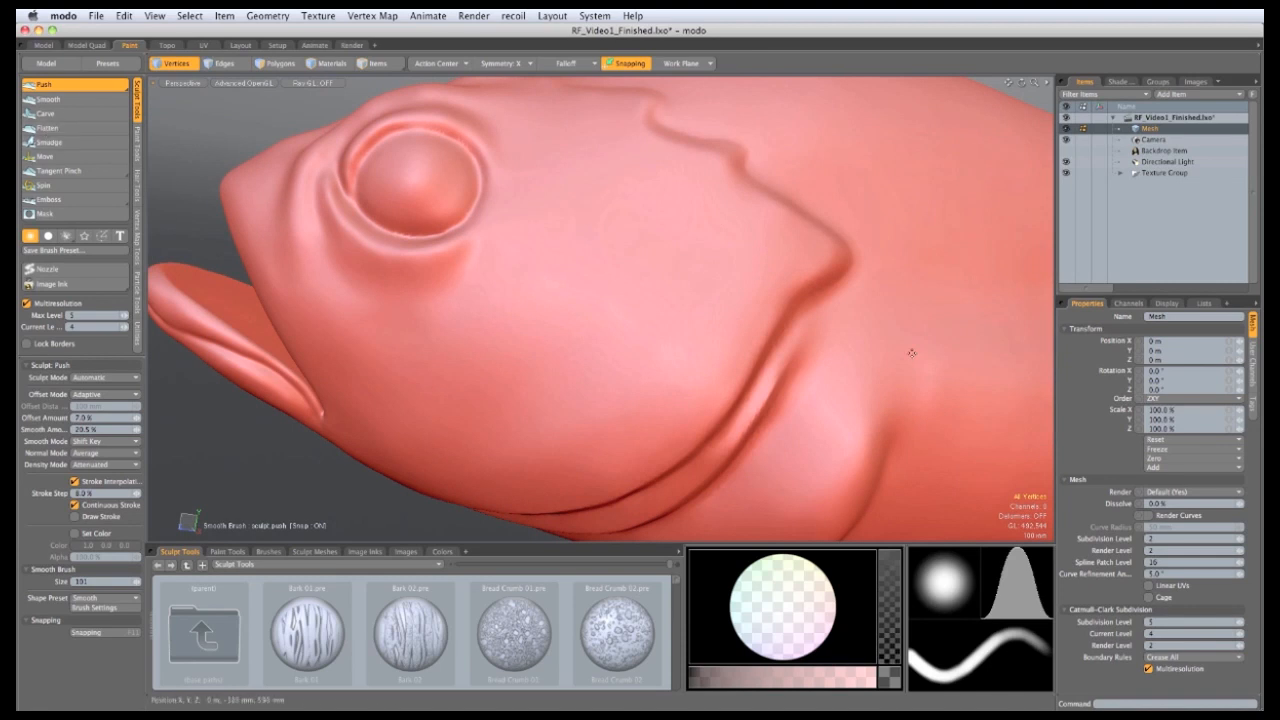
pyautogui.moveTo(909, 349)
pyautogui.keyDown('alt'); pyautogui.mouseDown()
pyautogui.moveTo(887, 384)
pyautogui.moveTo(894, 371)
pyautogui.mouseUp(); pyautogui.keyUp('alt')
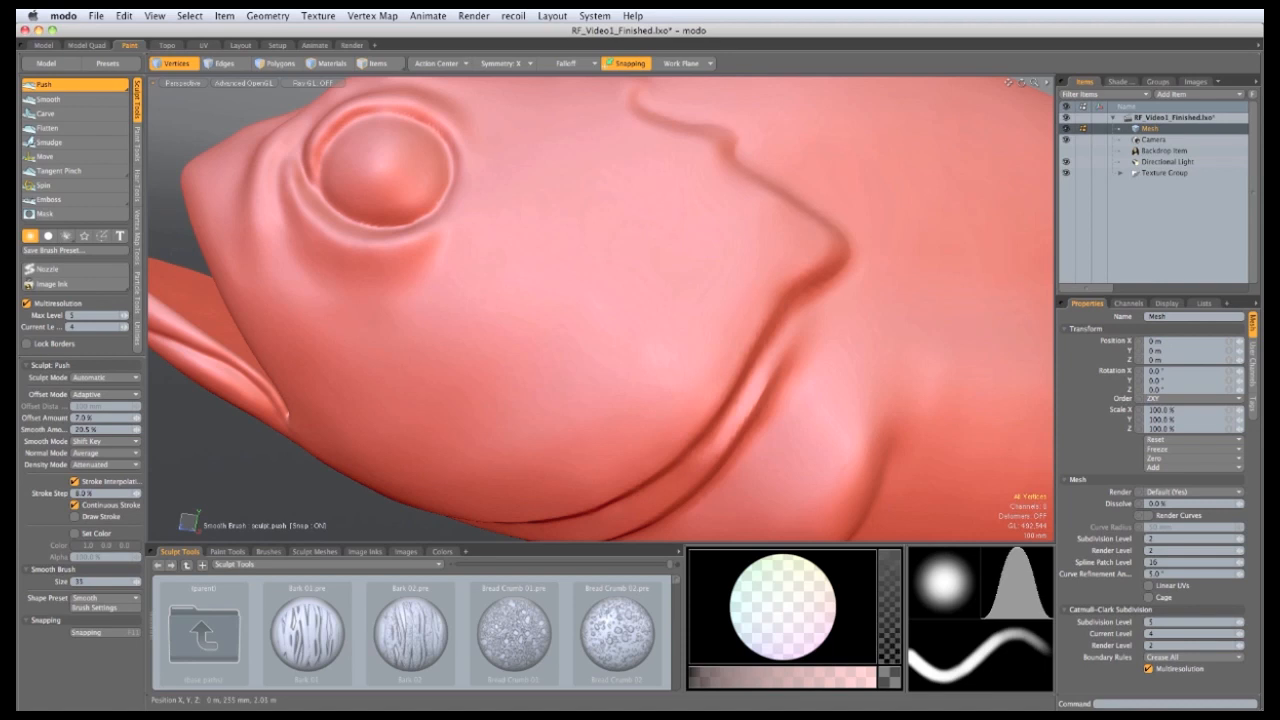
pyautogui.moveTo(667, 192)
pyautogui.mouseDown()
pyautogui.moveTo(758, 236)
pyautogui.moveTo(742, 247)
pyautogui.moveTo(710, 238)
pyautogui.moveTo(665, 263)
pyautogui.mouseUp()
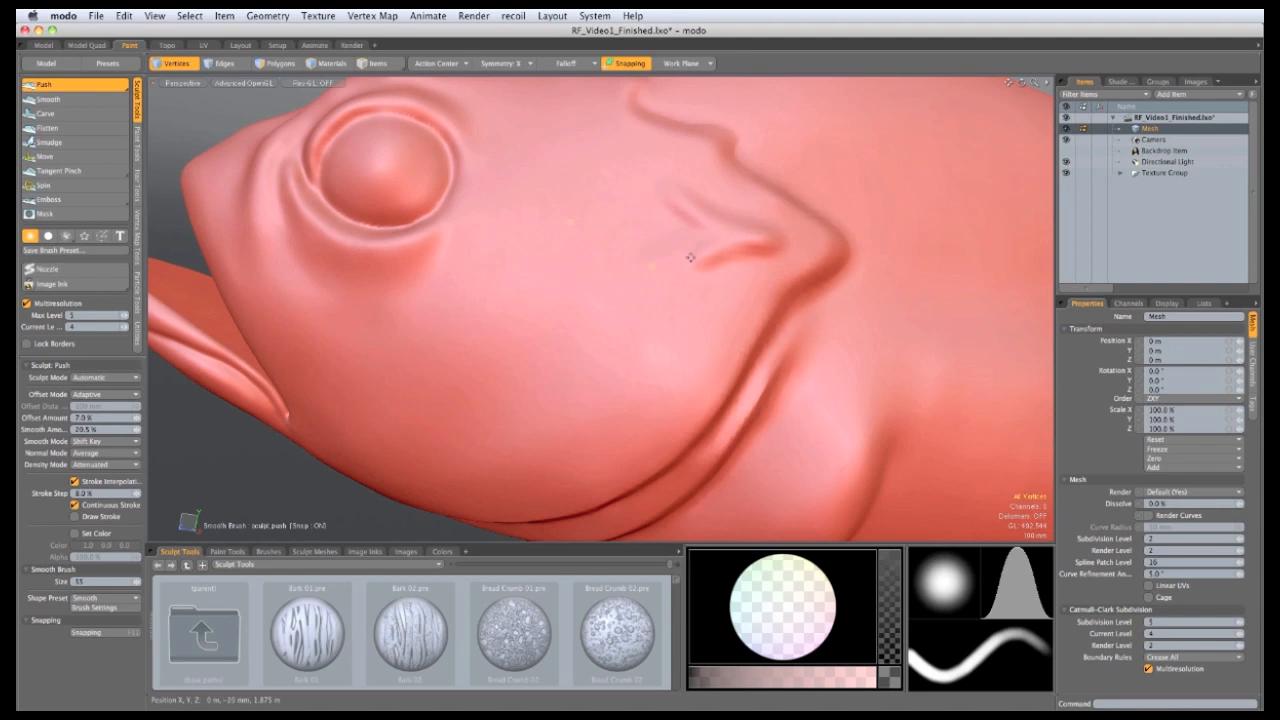
# Step: Build up a second spine lower on the gill cover and smooth the surface at the spines' bases
pyautogui.keyDown('alt'); pyautogui.moveTo(688, 347); pyautogui.dragTo(663, 307); pyautogui.keyUp('alt')
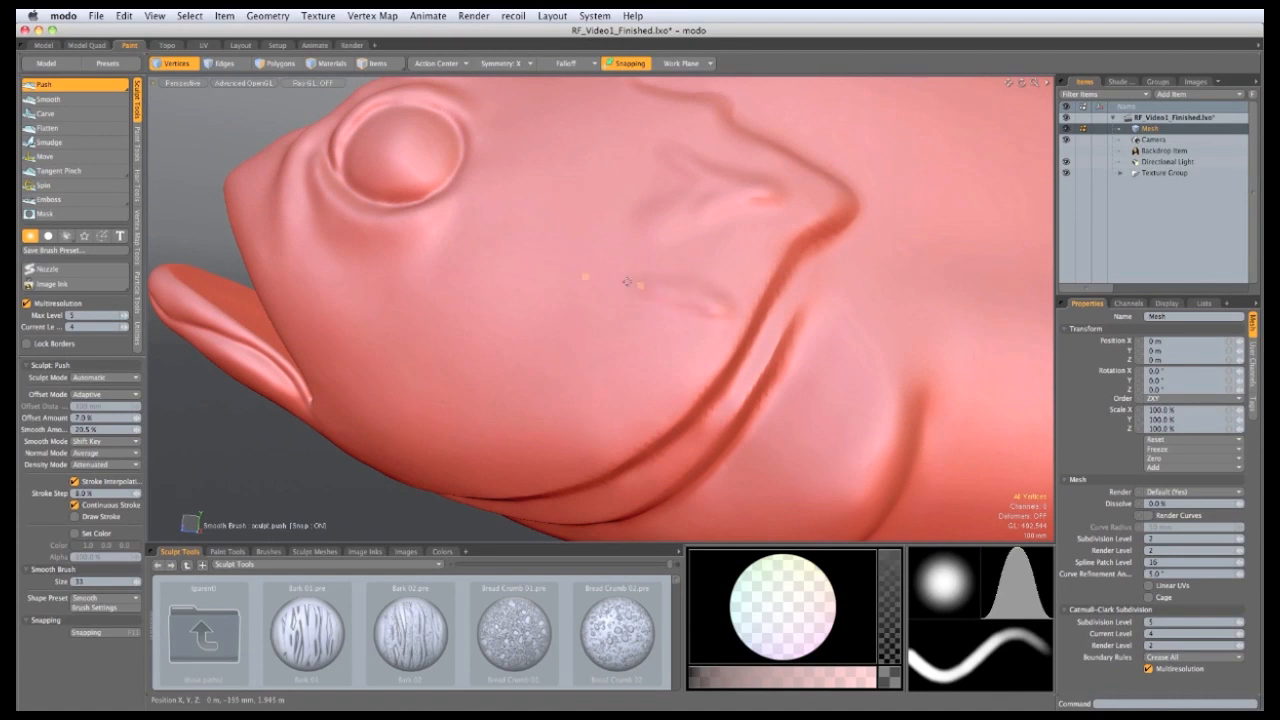
pyautogui.moveTo(678, 279); pyautogui.dragTo(673, 278, button='right')
pyautogui.keyDown('alt'); pyautogui.moveTo(632, 261); pyautogui.dragTo(660, 320); pyautogui.keyUp('alt')
pyautogui.moveTo(652, 229)
pyautogui.mouseDown(button='right')
pyautogui.moveTo(668, 229)
pyautogui.moveTo(654, 244)
pyautogui.mouseUp(button='right')
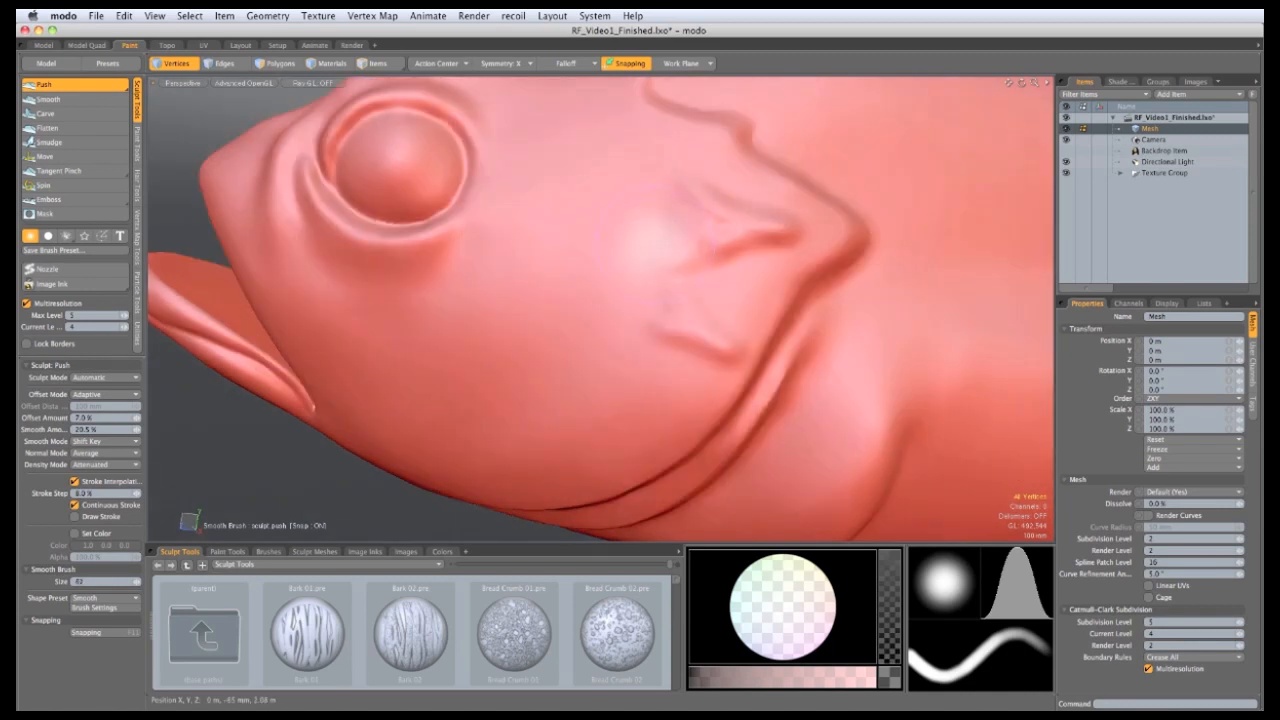
pyautogui.keyDown('shift'); pyautogui.moveTo(656, 246); pyautogui.dragTo(672, 240); pyautogui.keyUp('shift')
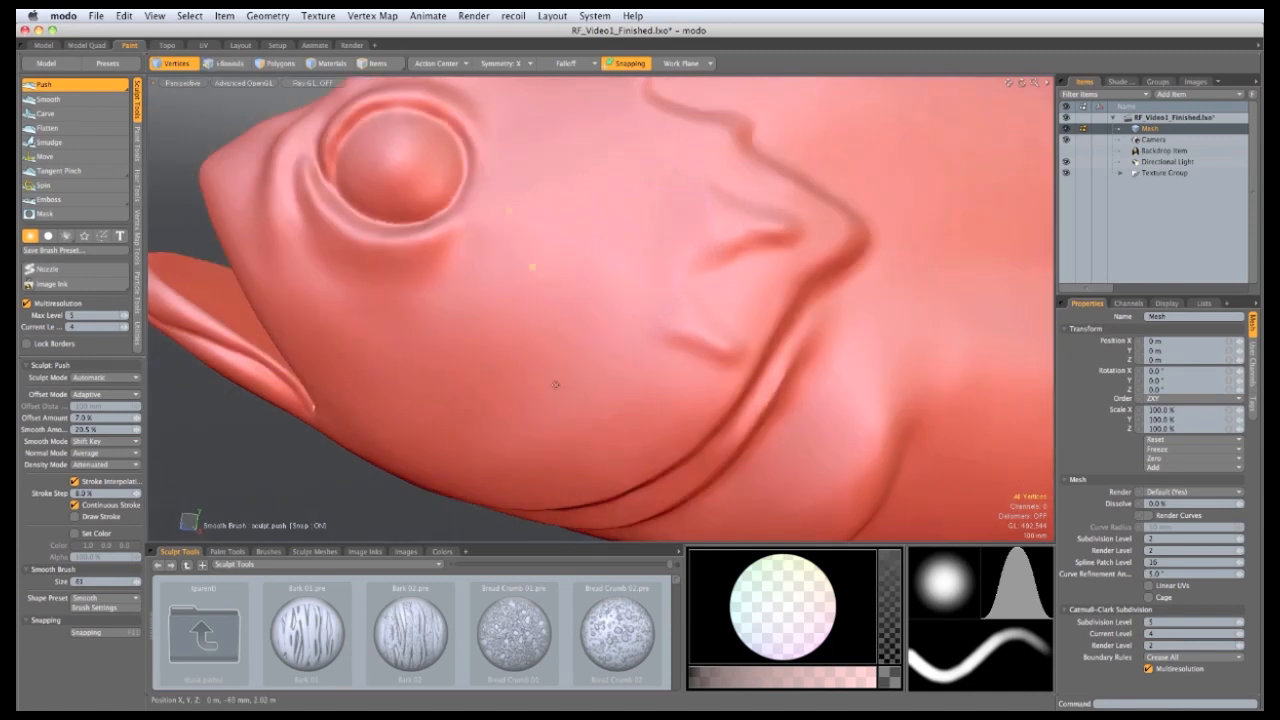
# Step: Raise the current multiresolution level to 5 and sharpen the two gill cover spines with the Push tool
pyautogui.keyDown('alt'); pyautogui.moveTo(555, 385); pyautogui.dragTo(720, 270); pyautogui.keyUp('alt')
pyautogui.press('pageup')
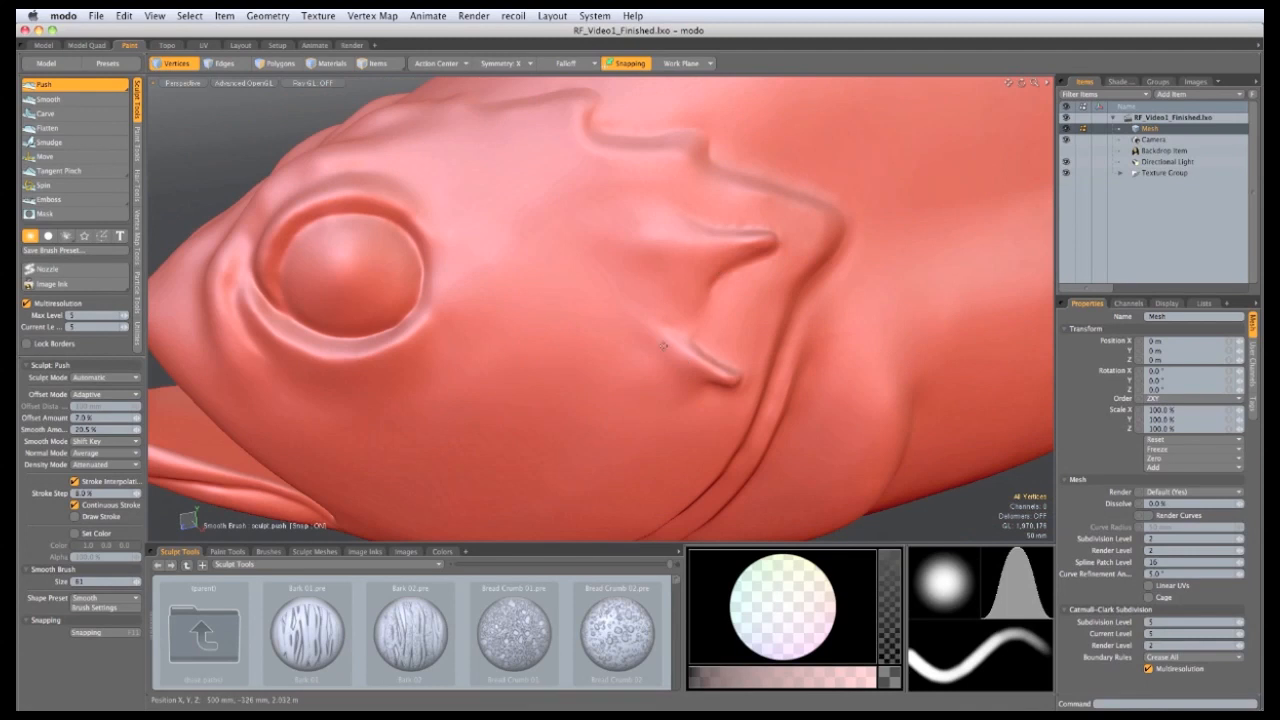
pyautogui.keyDown('alt'); pyautogui.moveTo(714, 398); pyautogui.dragTo(855, 378); pyautogui.keyUp('alt')
# Step: Lower the current multiresolution level to 3 and switch to the right view showing the reference photo over the cheek
pyautogui.press('pagedown')
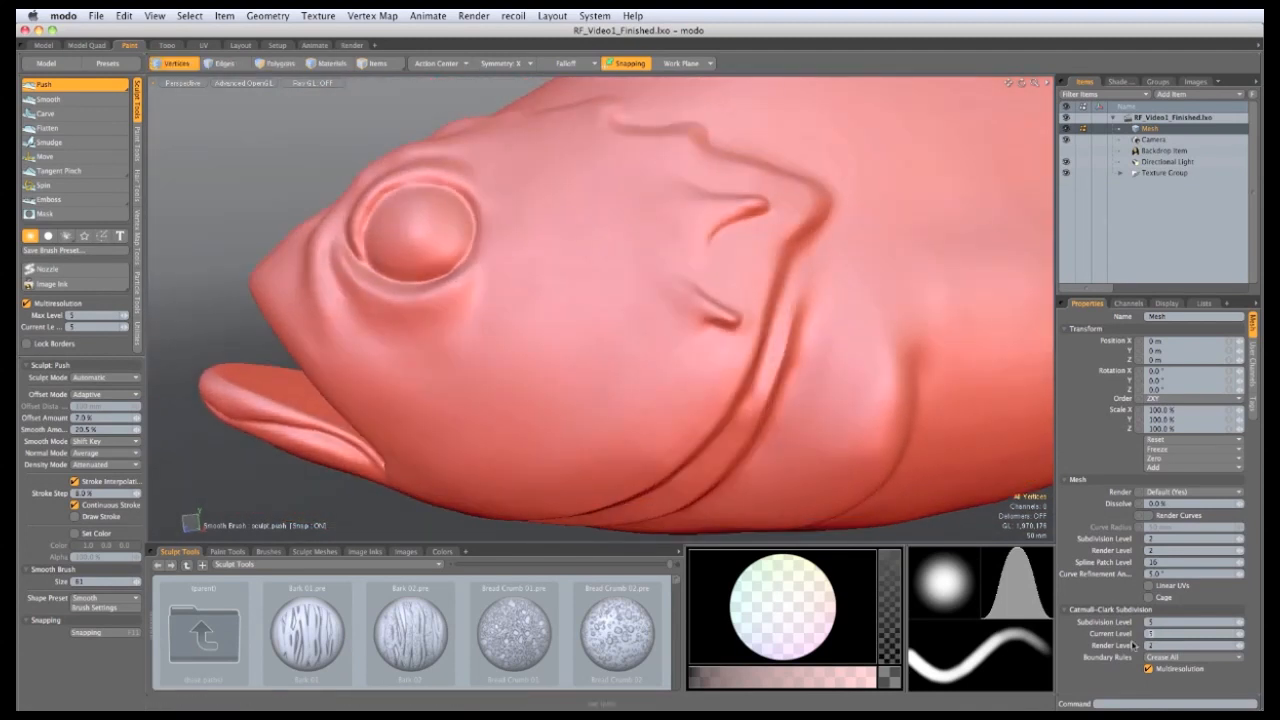
pyautogui.press('pagedown')
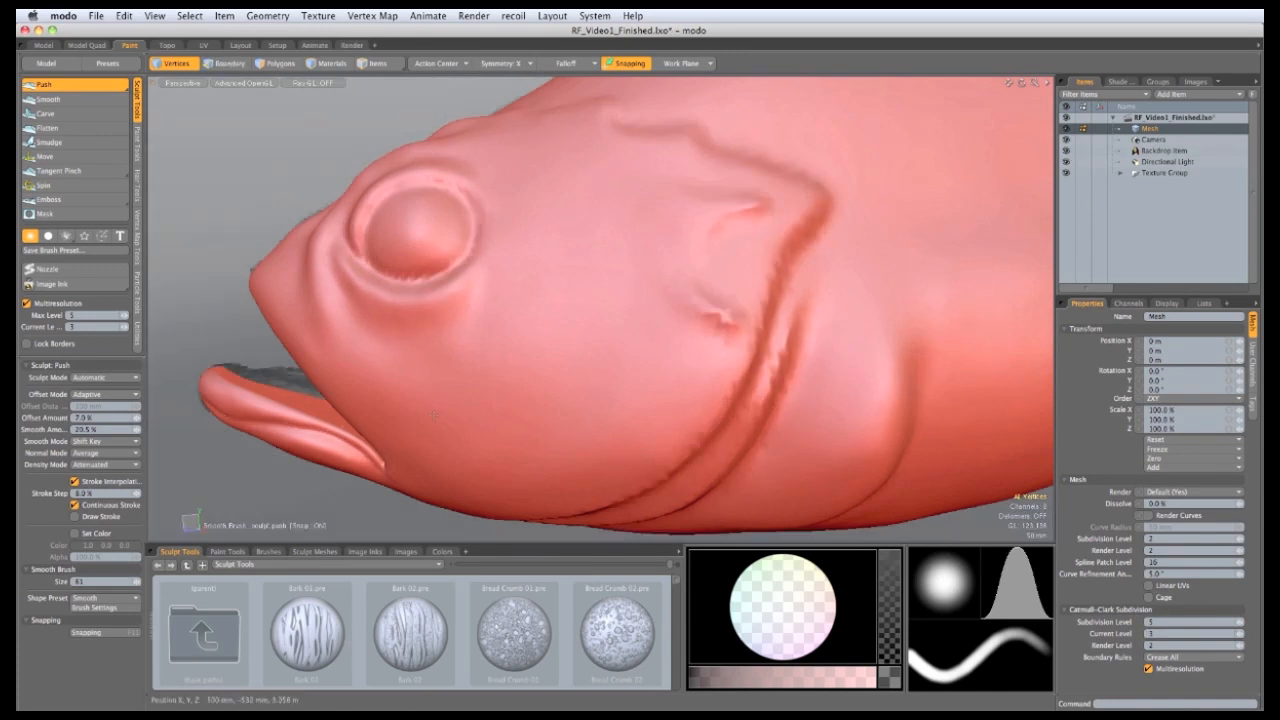
pyautogui.hotkey('ctrl', 'space')
pyautogui.click(486, 414)
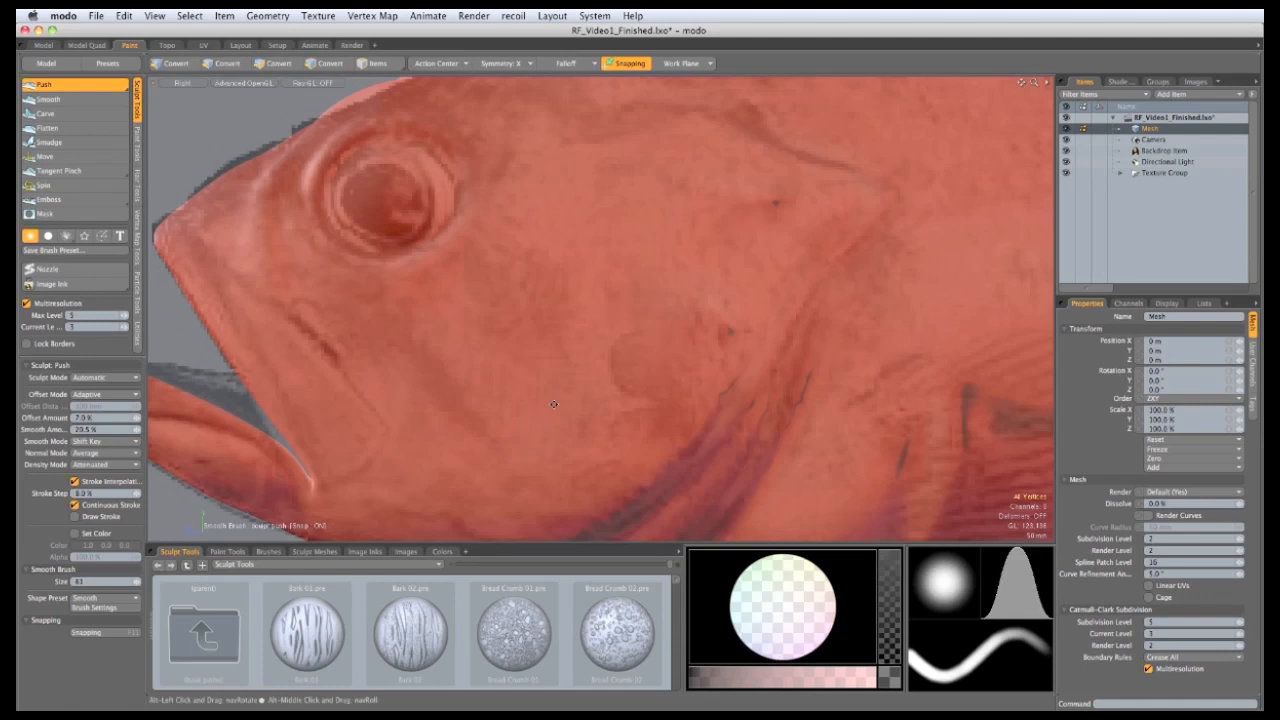
pyautogui.keyDown('alt'); pyautogui.keyDown('shift'); pyautogui.moveTo(542, 450); pyautogui.dragTo(612, 350); pyautogui.keyUp('shift'); pyautogui.keyUp('alt')
pyautogui.keyDown('ctrl'); pyautogui.keyDown('alt'); pyautogui.moveTo(525, 348); pyautogui.dragTo(500, 347); pyautogui.keyUp('alt'); pyautogui.keyUp('ctrl')
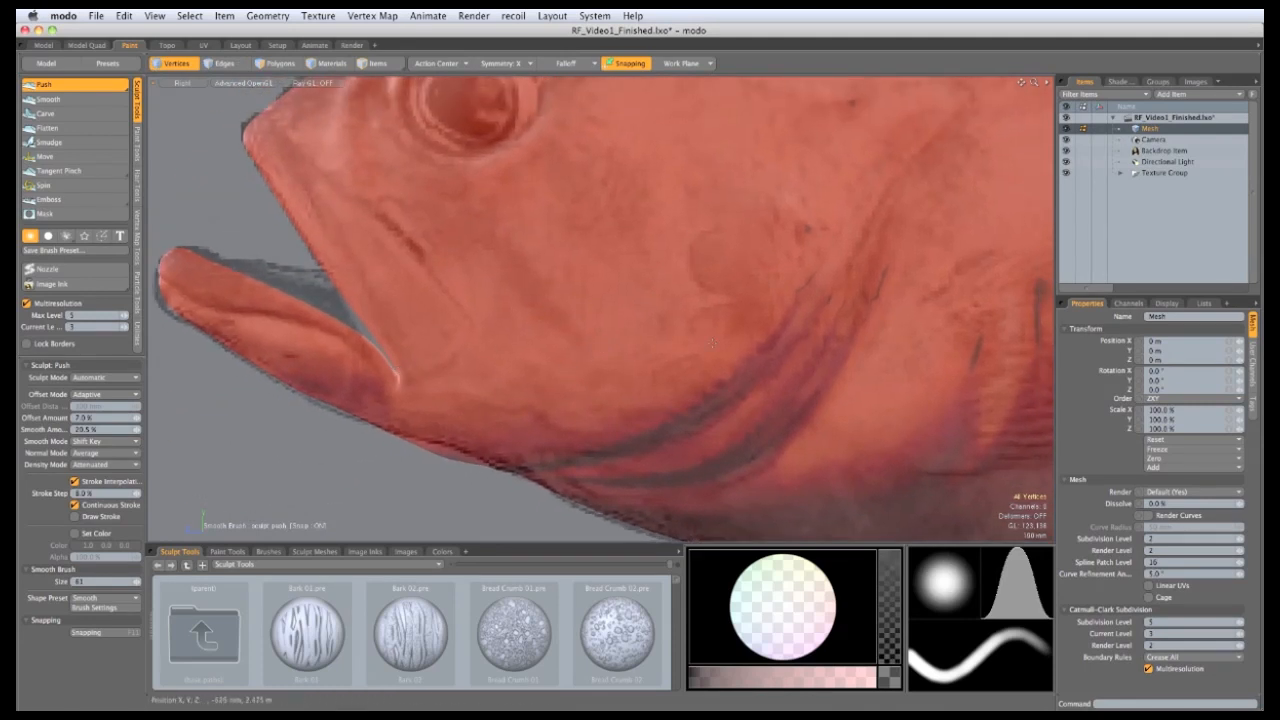
# Step: Trace the scalloped cheek plate edge from the photo with the Push tool, using the Smooth shape preset and brush size 29
pyautogui.scroll(2, 642, 382)
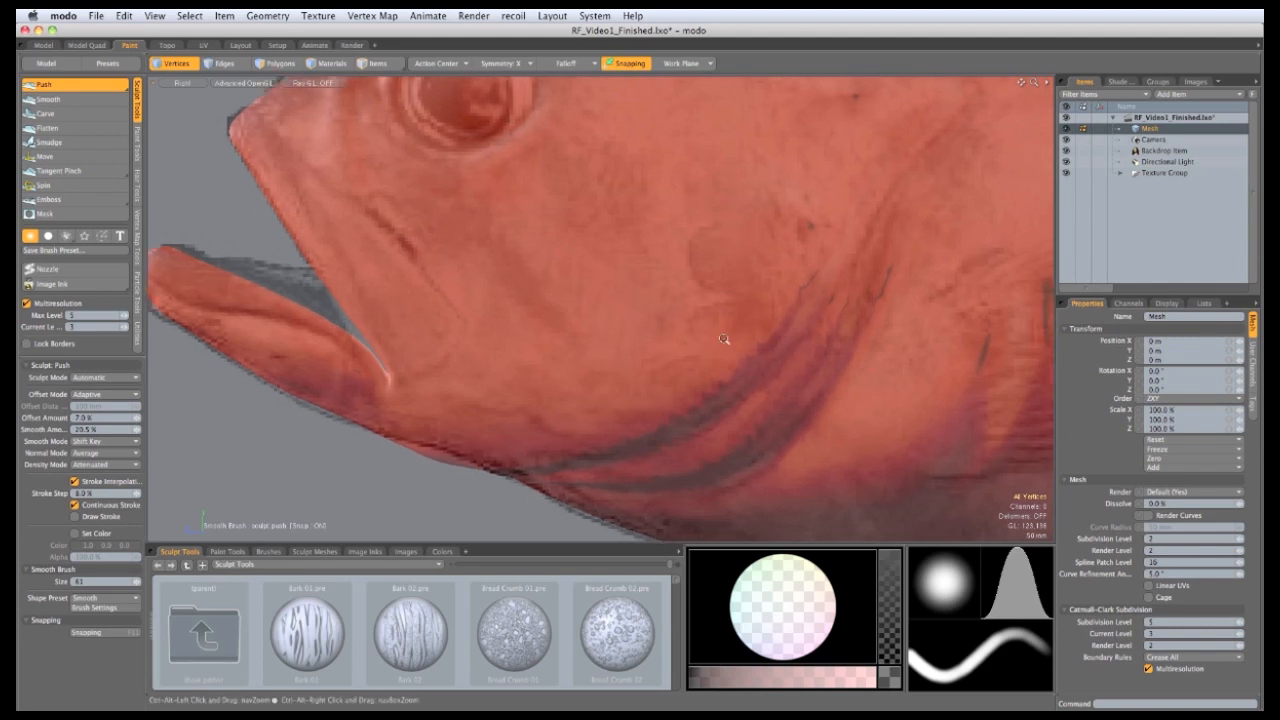
pyautogui.click(112, 598)
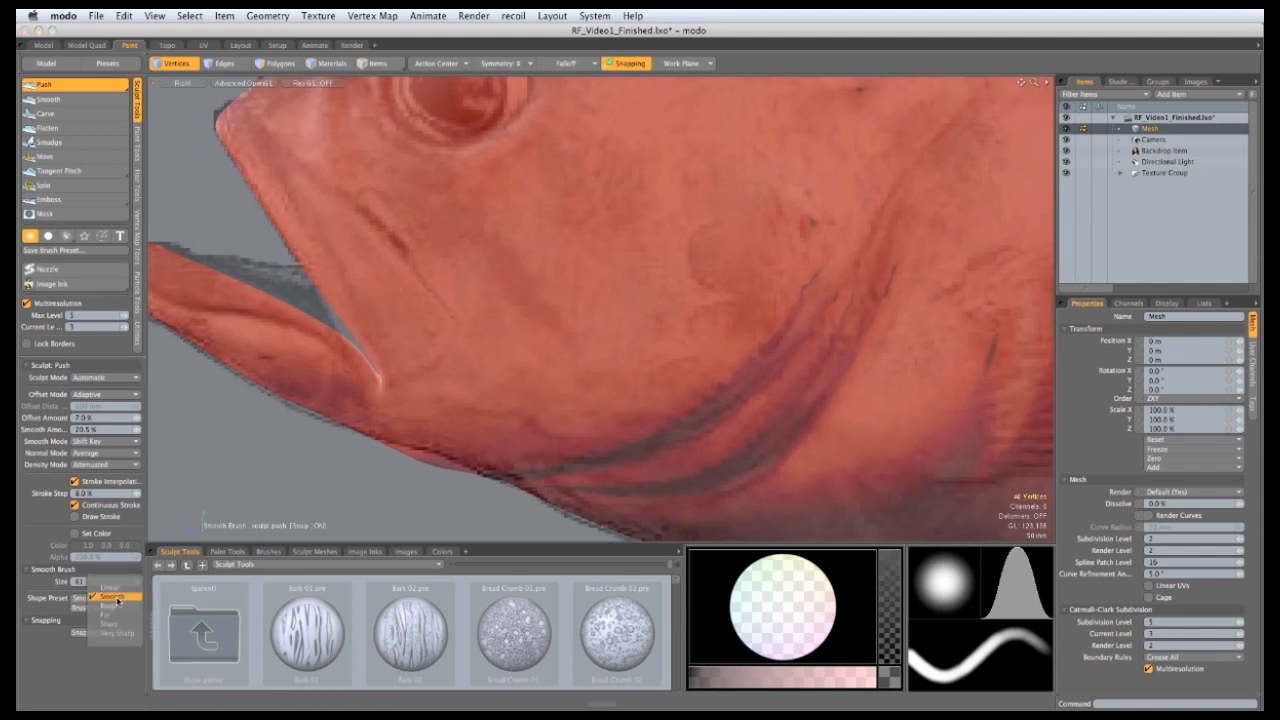
pyautogui.click(112, 597)
pyautogui.keyDown('alt'); pyautogui.moveTo(700, 290); pyautogui.dragTo(727, 268); pyautogui.keyUp('alt')
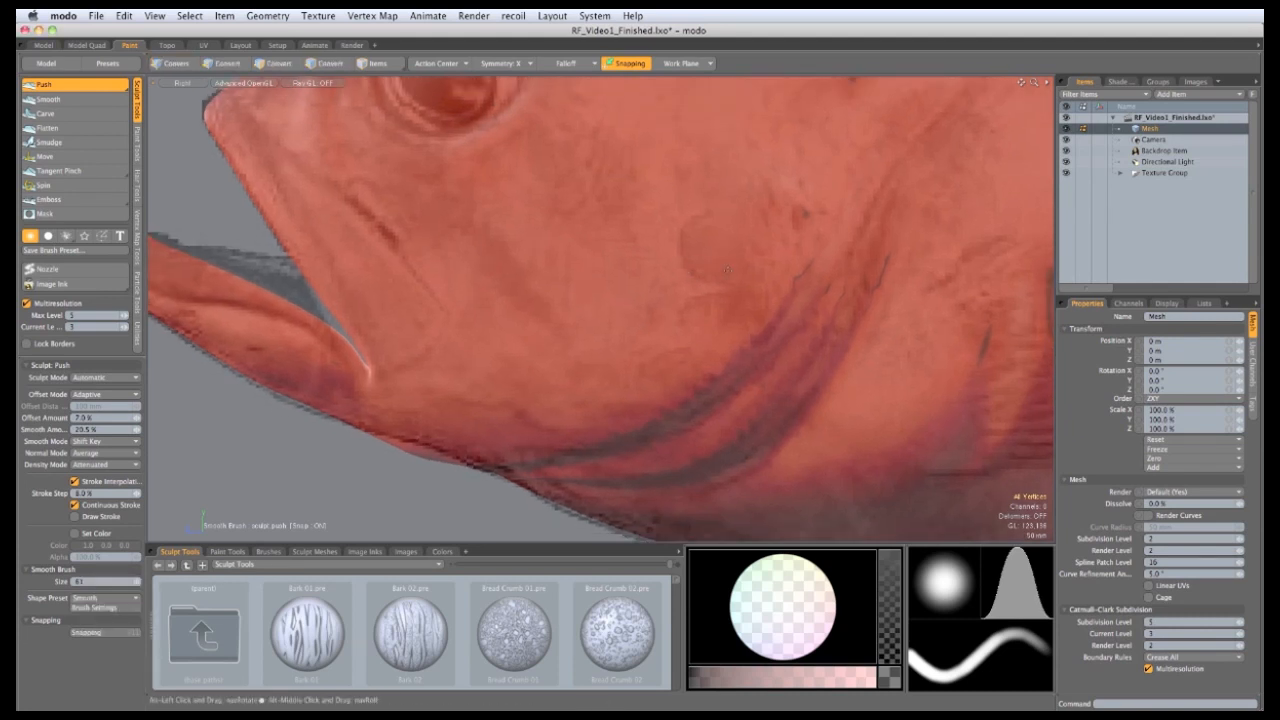
pyautogui.moveTo(681, 180); pyautogui.dragTo(658, 180, button='right')
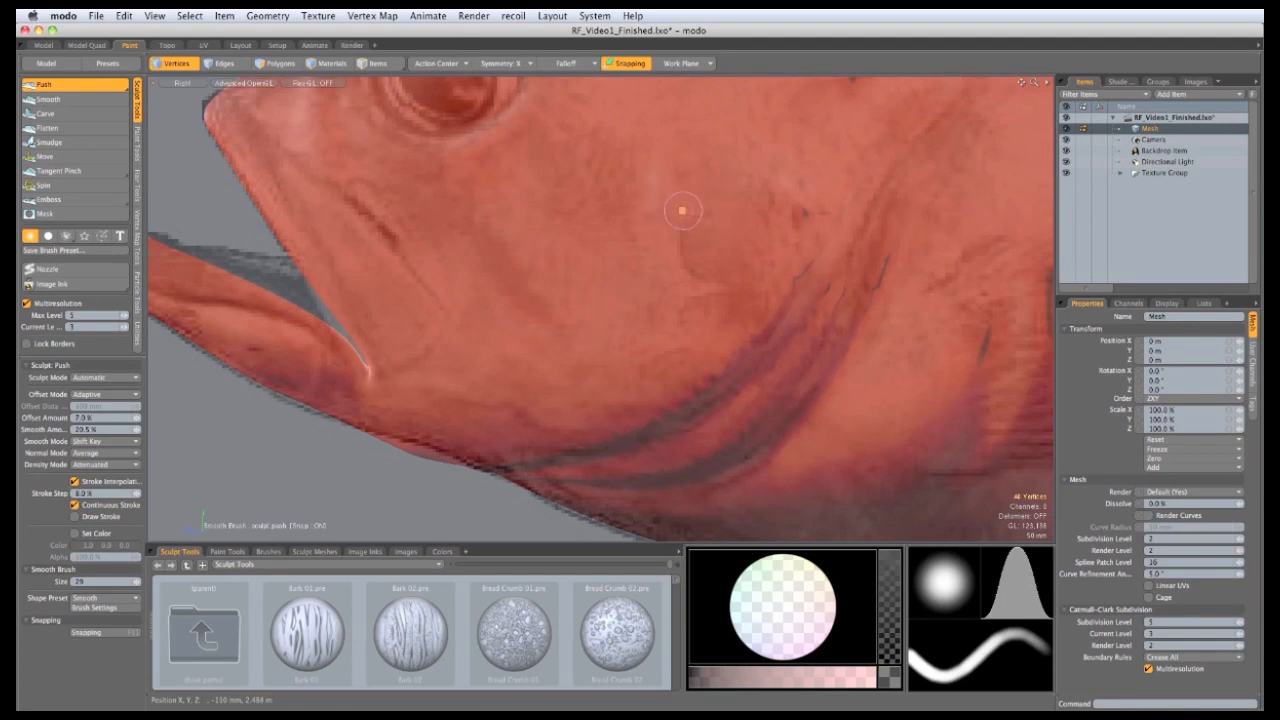
pyautogui.moveTo(693, 279)
pyautogui.mouseDown()
pyautogui.moveTo(706, 286)
pyautogui.moveTo(671, 300)
pyautogui.moveTo(658, 344)
pyautogui.moveTo(630, 372)
pyautogui.moveTo(551, 414)
pyautogui.moveTo(423, 400)
pyautogui.moveTo(365, 357)
pyautogui.mouseUp()
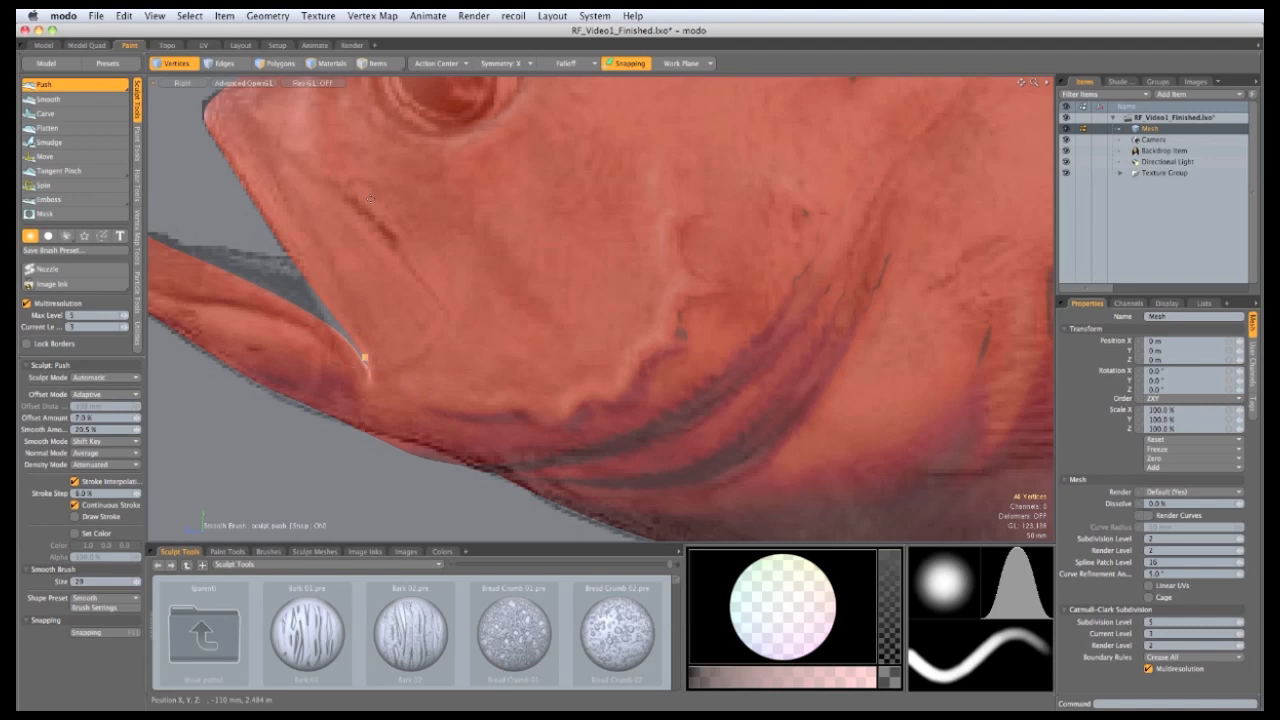
# Step: Return to the perspective view and define the scalloped cheek plate edge at multiresolution level 5
pyautogui.hotkey('ctrl', 'space')
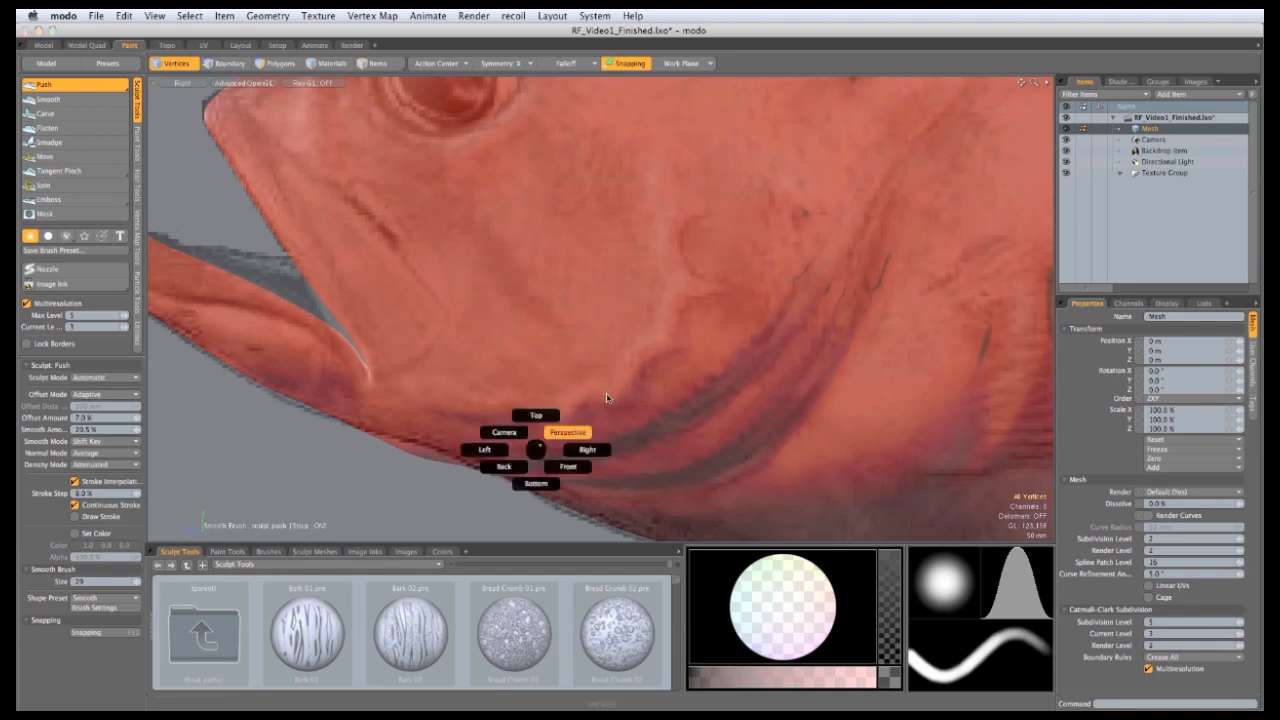
pyautogui.click(609, 396)
pyautogui.moveTo(490, 370)
pyautogui.keyDown('alt'); pyautogui.mouseDown()
pyautogui.moveTo(592, 240)
pyautogui.moveTo(543, 283)
pyautogui.mouseUp(); pyautogui.keyUp('alt')
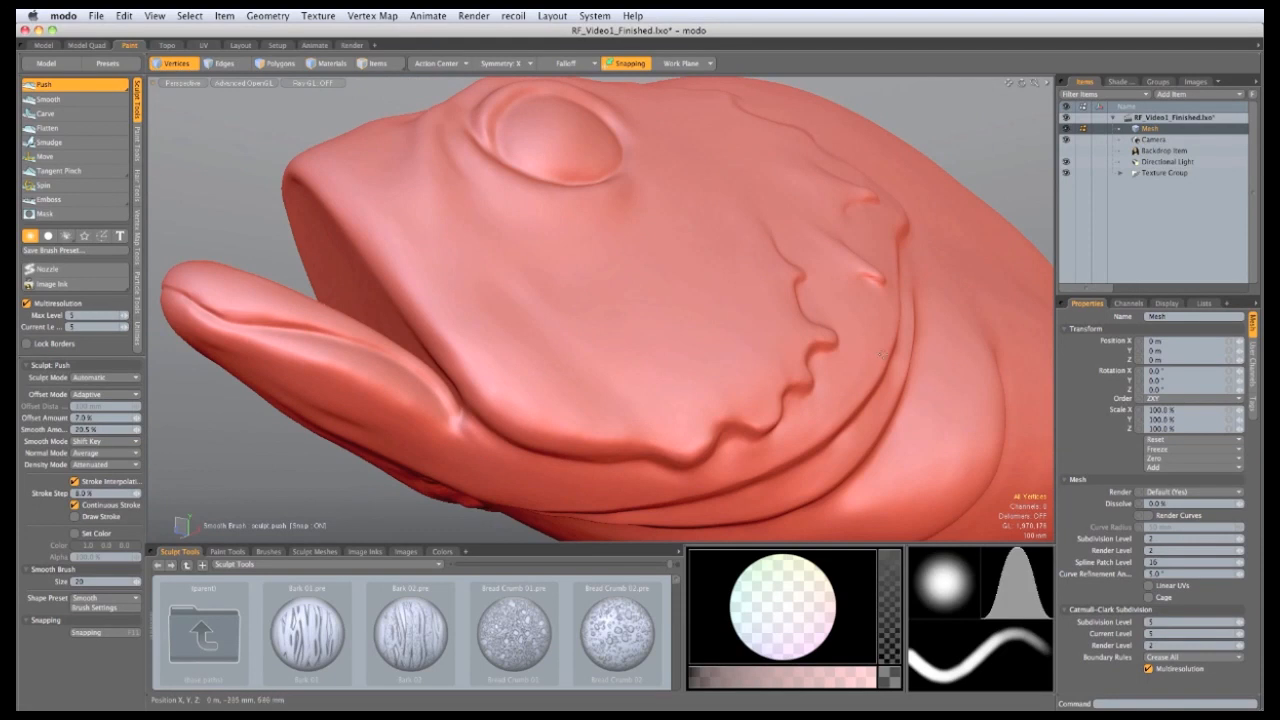
# Step: Lower the current multiresolution level to 3 and switch to the right view with the reference photo over the upper jaw
pyautogui.keyDown('alt'); pyautogui.moveTo(686, 308); pyautogui.dragTo(449, 340); pyautogui.keyUp('alt')
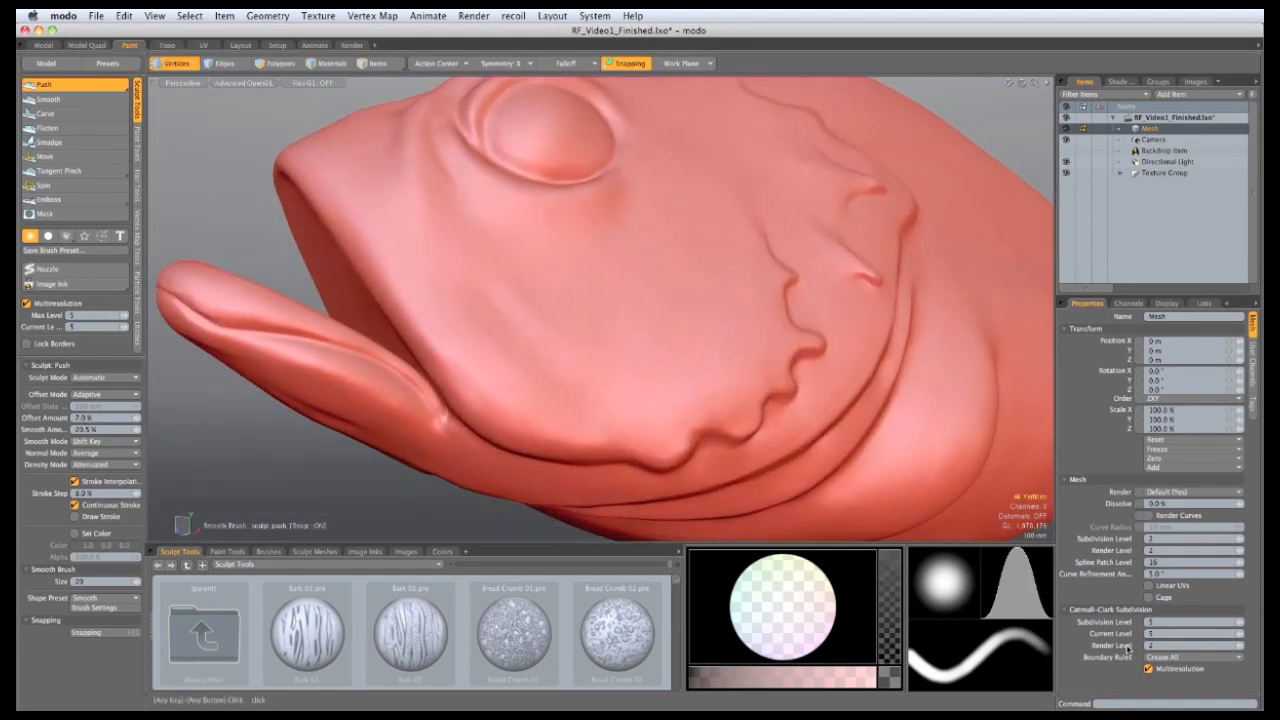
pyautogui.press('Return')
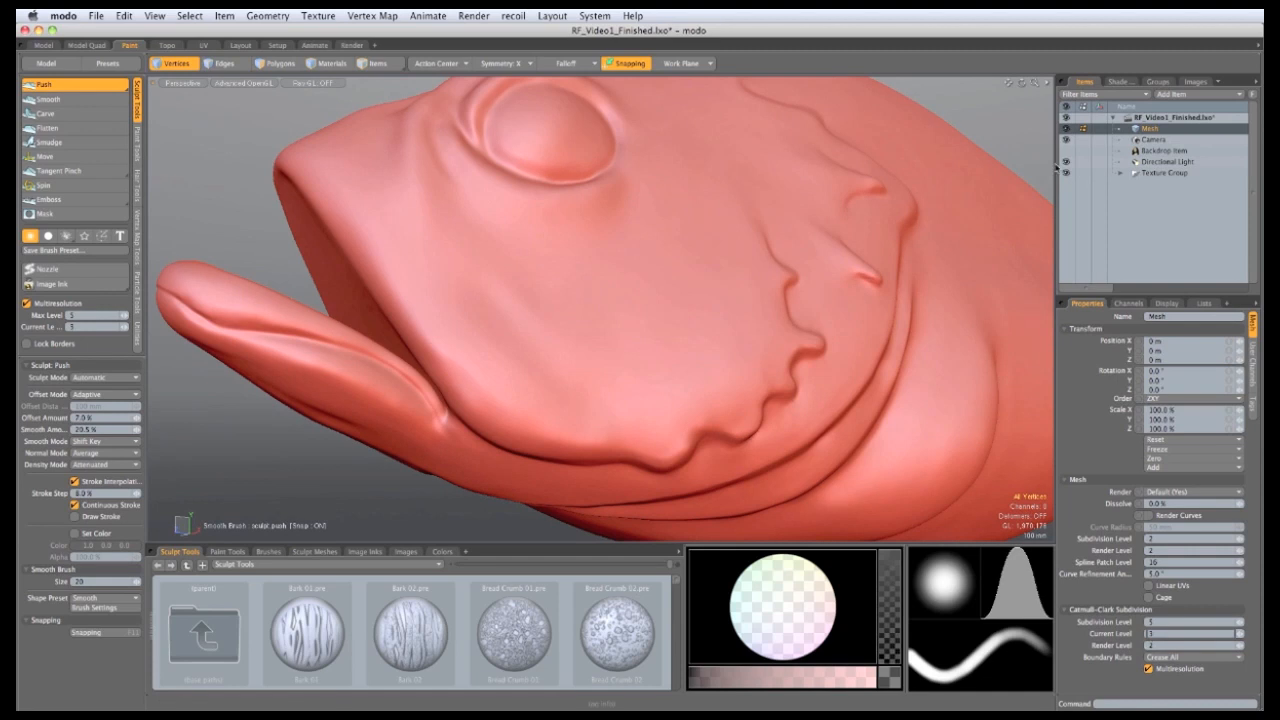
pyautogui.hotkey('ctrl', 'space')
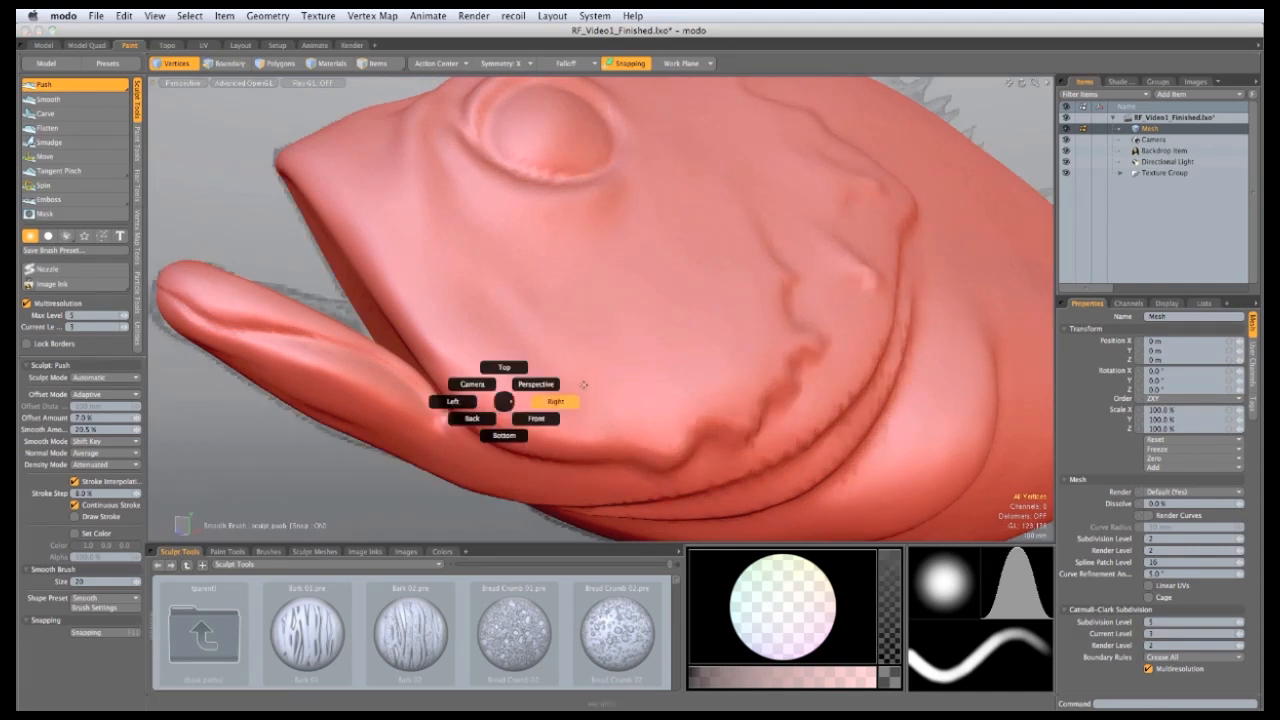
pyautogui.click(540, 398)
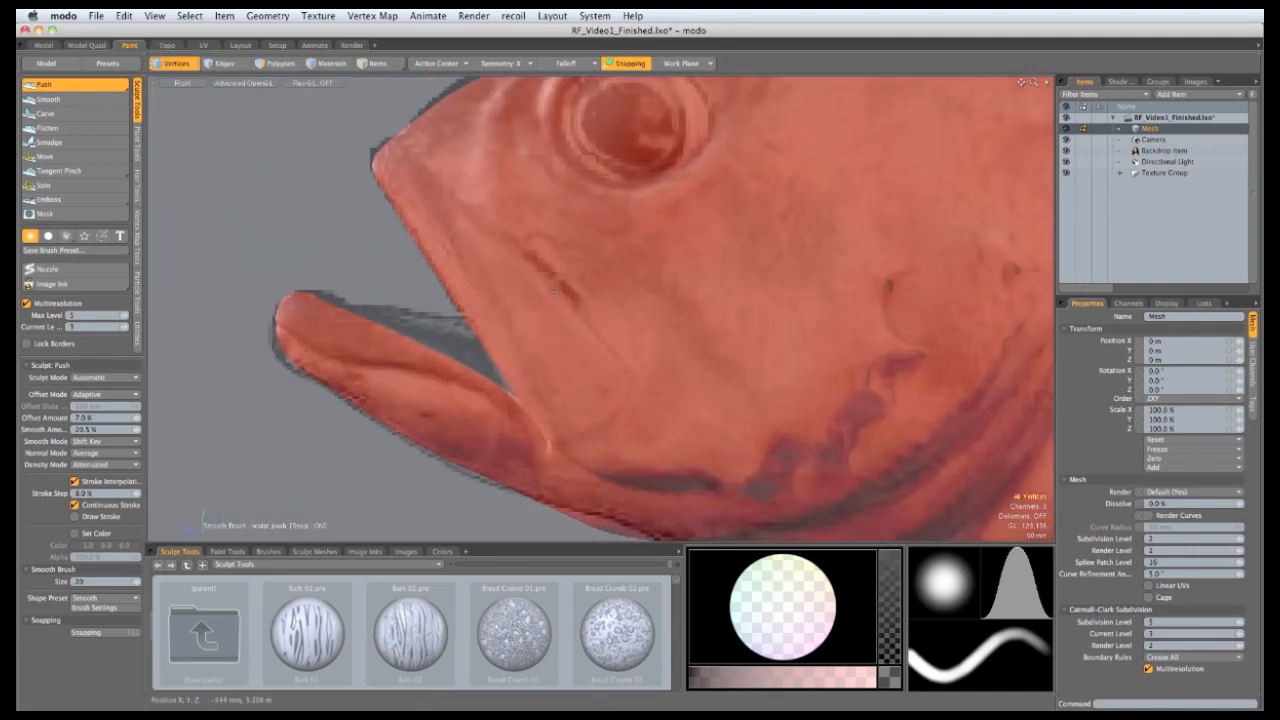
# Step: Trace the upper jaw plate outline from the photo with the Push tool, using brush sizes 25 and 39
pyautogui.keyDown('alt'); pyautogui.moveTo(530, 256); pyautogui.dragTo(573, 415); pyautogui.keyUp('alt')
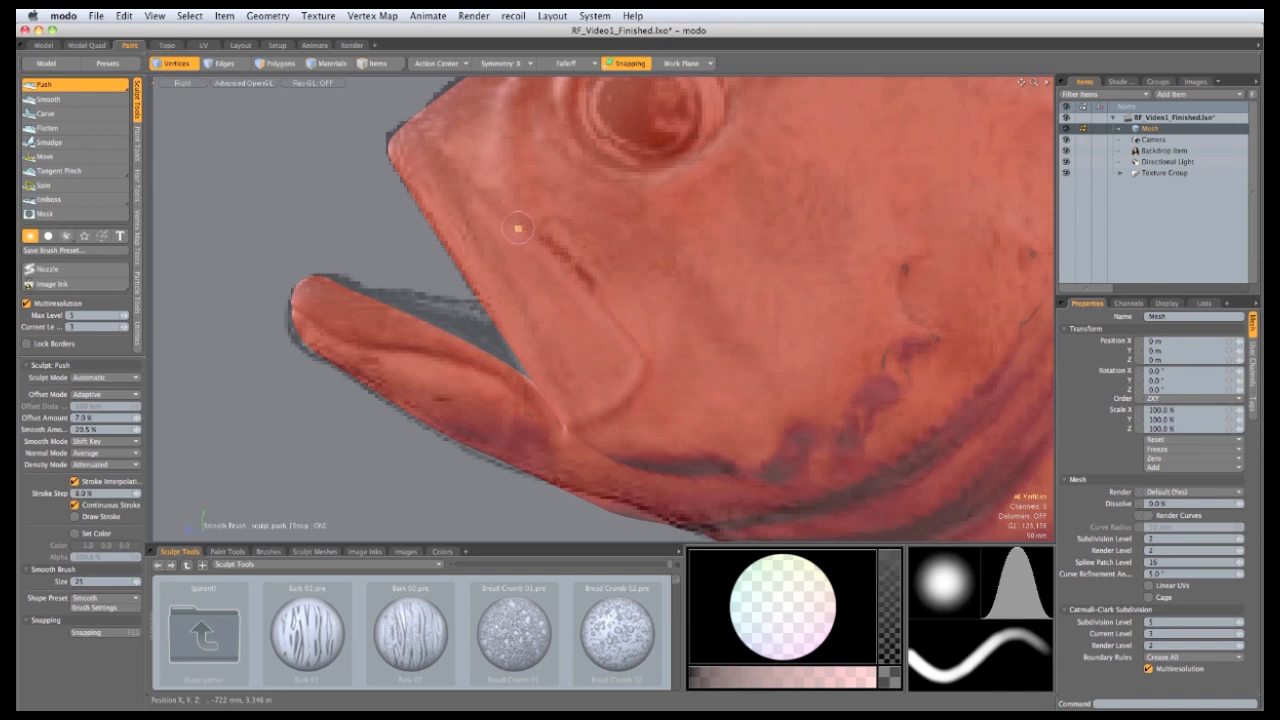
pyautogui.keyDown('alt'); pyautogui.keyDown('shift'); pyautogui.moveTo(533, 338); pyautogui.dragTo(553, 352); pyautogui.keyUp('shift'); pyautogui.keyUp('alt')
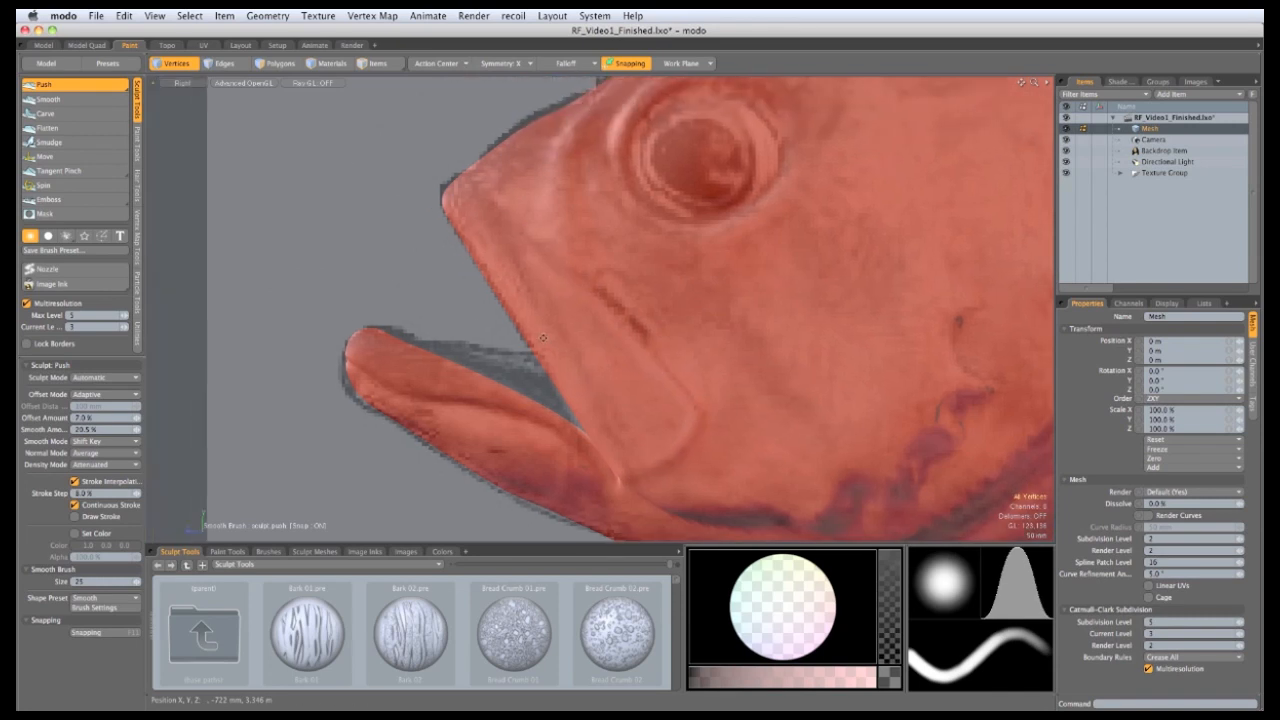
pyautogui.moveTo(553, 352); pyautogui.dragTo(593, 405, button='right')
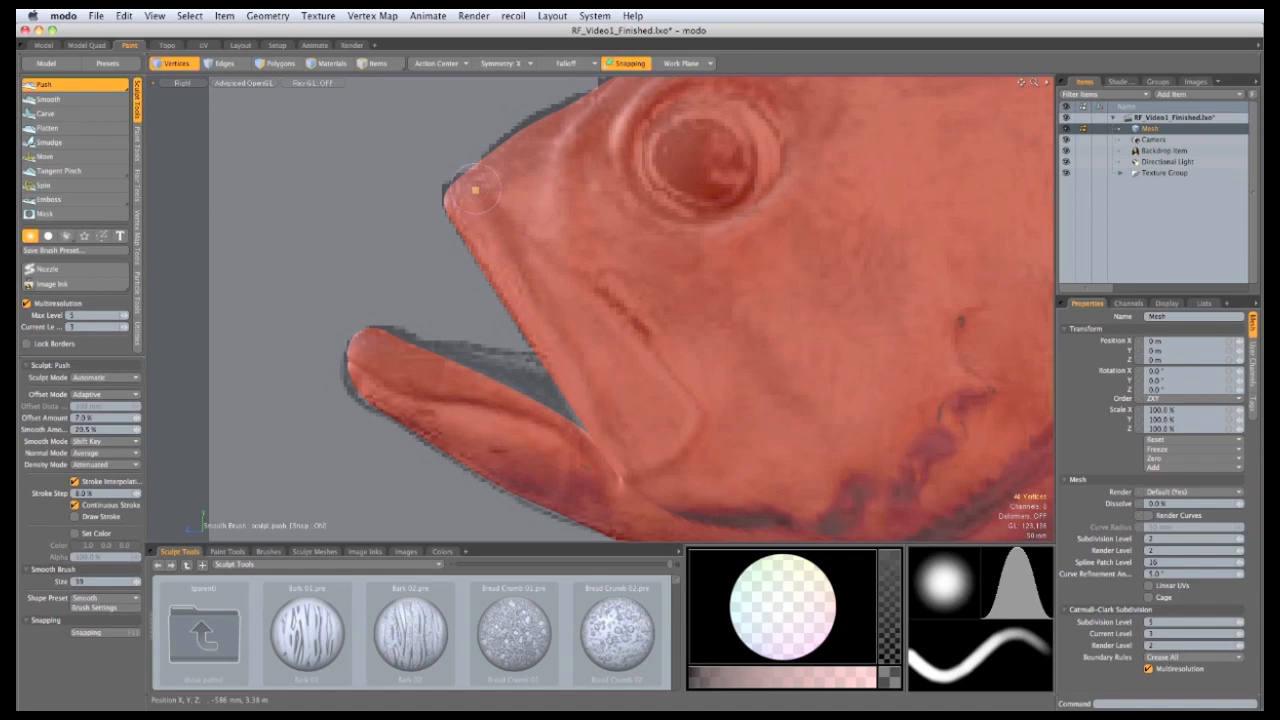
# Step: Return to the perspective view and hide the reference photo backdrop
pyautogui.hotkey('ctrl', 'space')
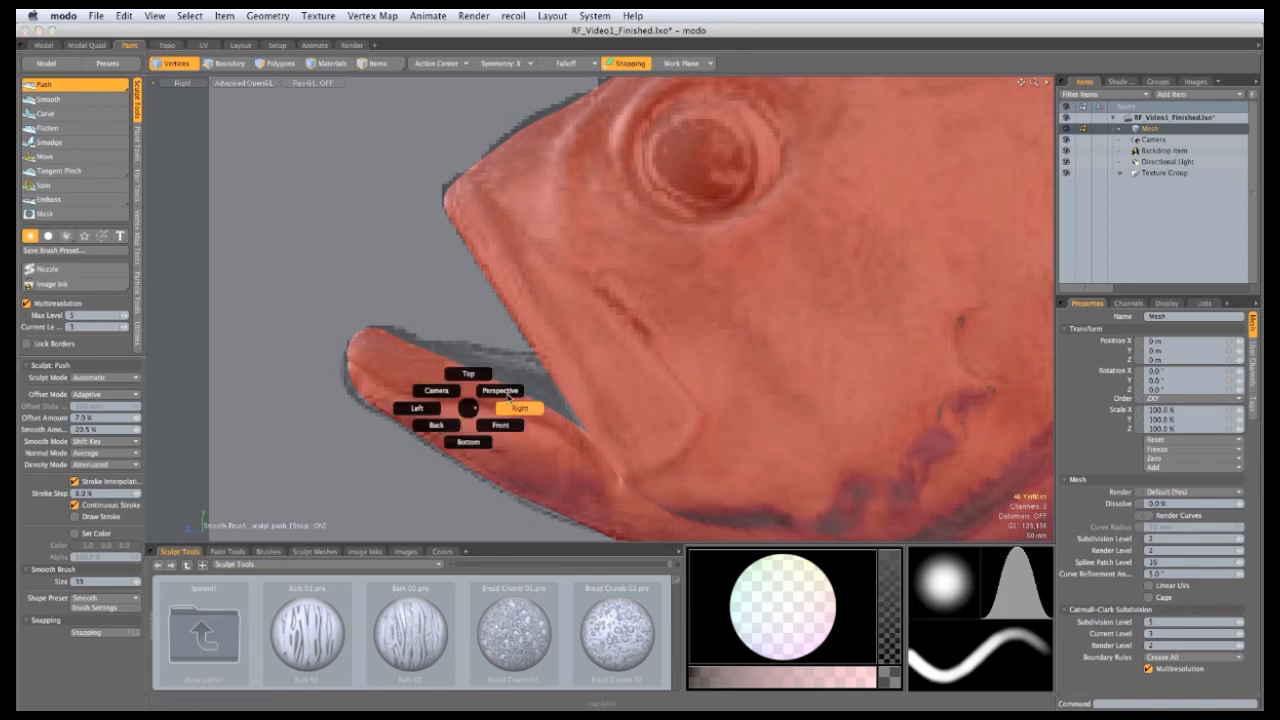
pyautogui.click(523, 408)
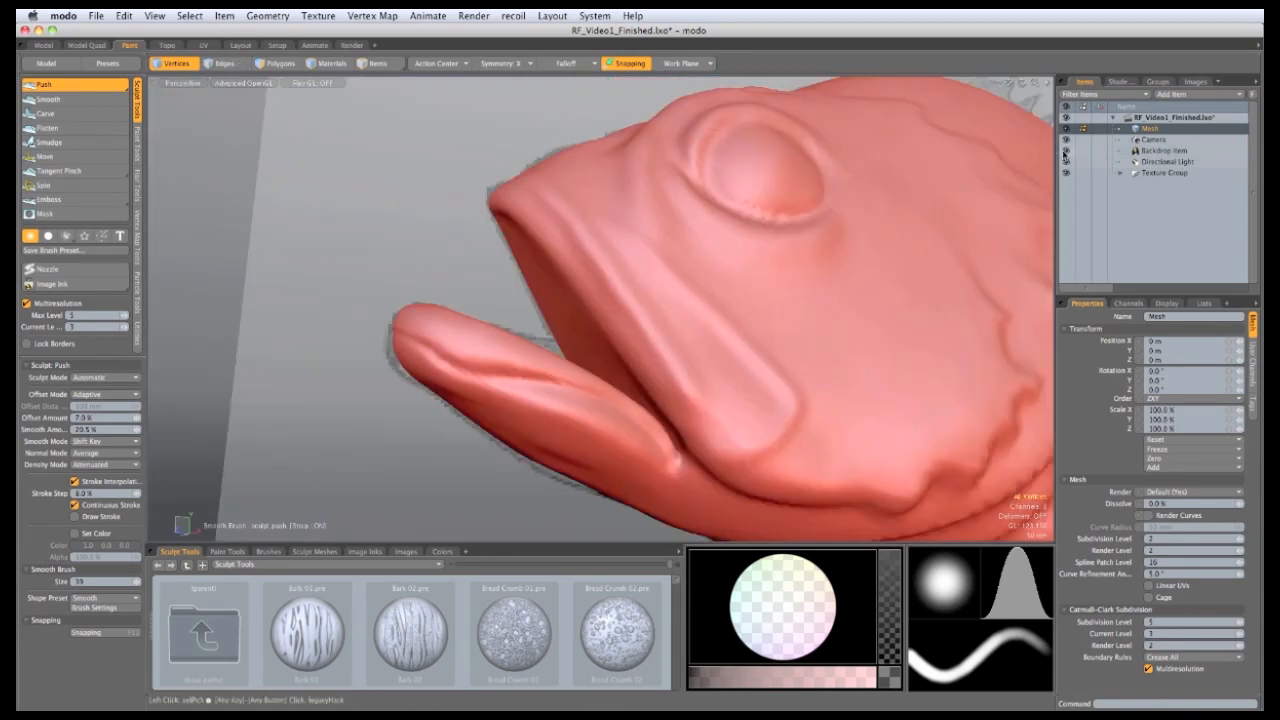
pyautogui.moveTo(994, 207)
pyautogui.keyDown('alt'); pyautogui.mouseDown()
pyautogui.moveTo(709, 225)
pyautogui.moveTo(420, 358)
pyautogui.moveTo(460, 290)
pyautogui.moveTo(507, 247)
pyautogui.mouseUp(); pyautogui.keyUp('alt')
pyautogui.press('super+z')
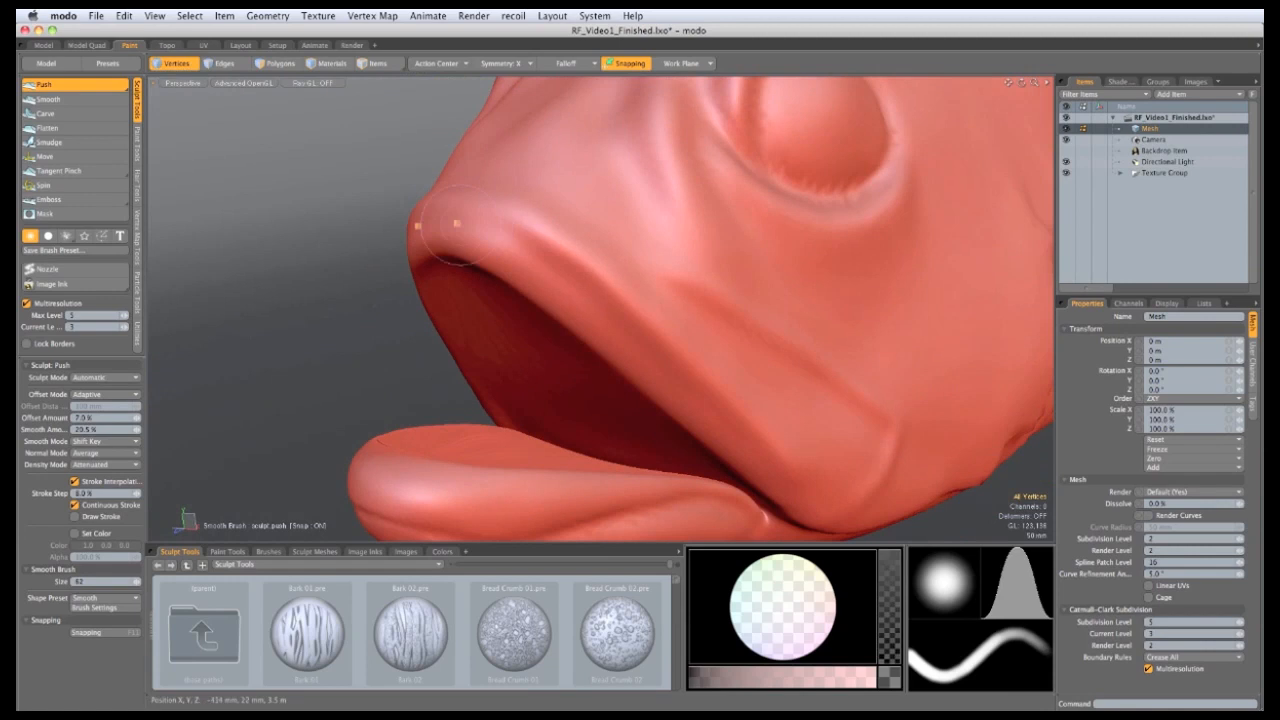
# Step: Build up and round the upper lip from the snout to the jaw corner with the Push tool, enlarging the brush from size 62
pyautogui.moveTo(458, 223)
pyautogui.mouseDown()
pyautogui.moveTo(545, 275)
pyautogui.moveTo(752, 464)
pyautogui.mouseUp()
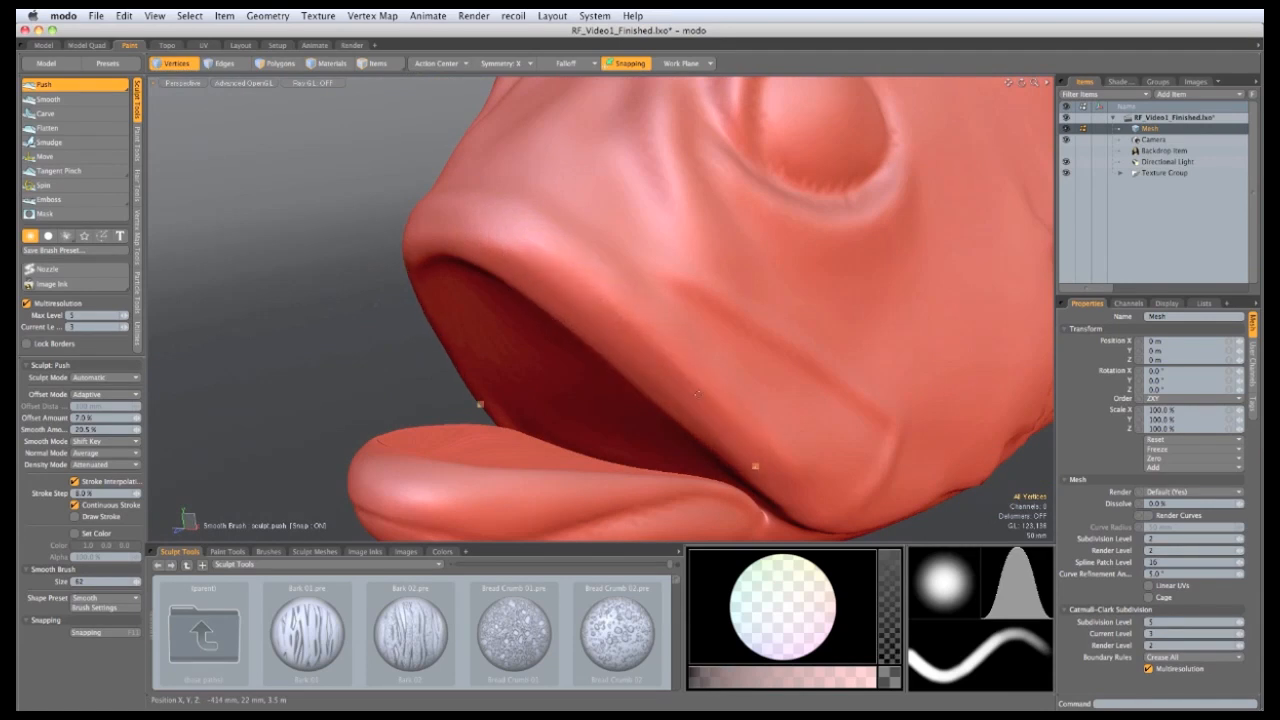
pyautogui.moveTo(604, 318)
pyautogui.mouseDown()
pyautogui.moveTo(535, 345)
pyautogui.moveTo(639, 324)
pyautogui.moveTo(620, 376)
pyautogui.mouseUp()
pyautogui.moveTo(538, 306); pyautogui.dragTo(549, 306, button='right')
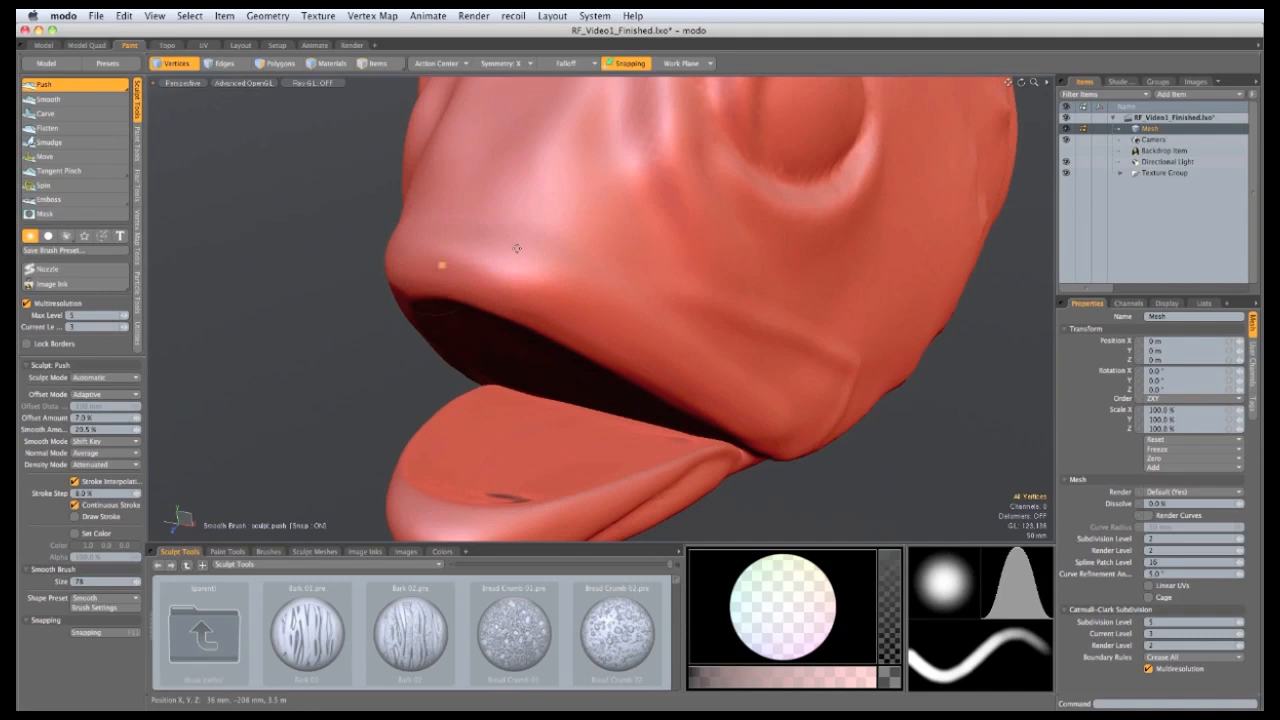
pyautogui.keyDown('alt'); pyautogui.moveTo(517, 248); pyautogui.dragTo(525, 267); pyautogui.keyUp('alt')
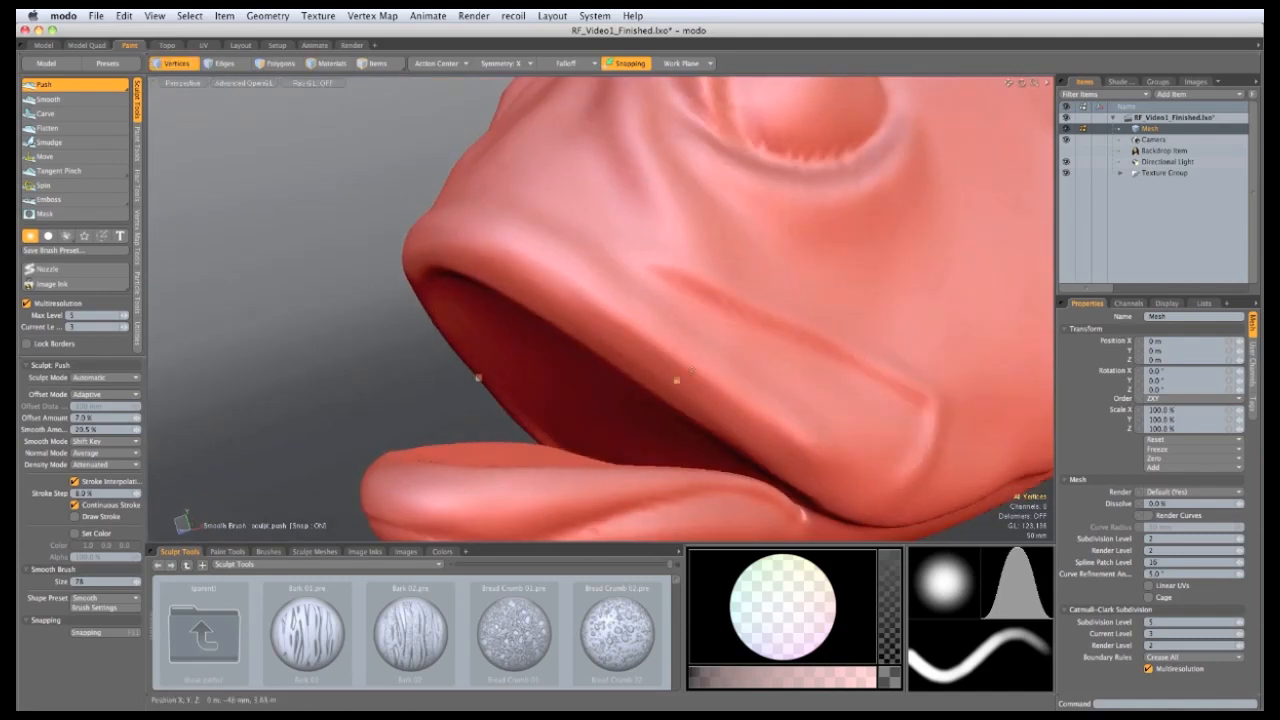
pyautogui.keyDown('alt'); pyautogui.moveTo(692, 371); pyautogui.dragTo(820, 450); pyautogui.keyUp('alt')
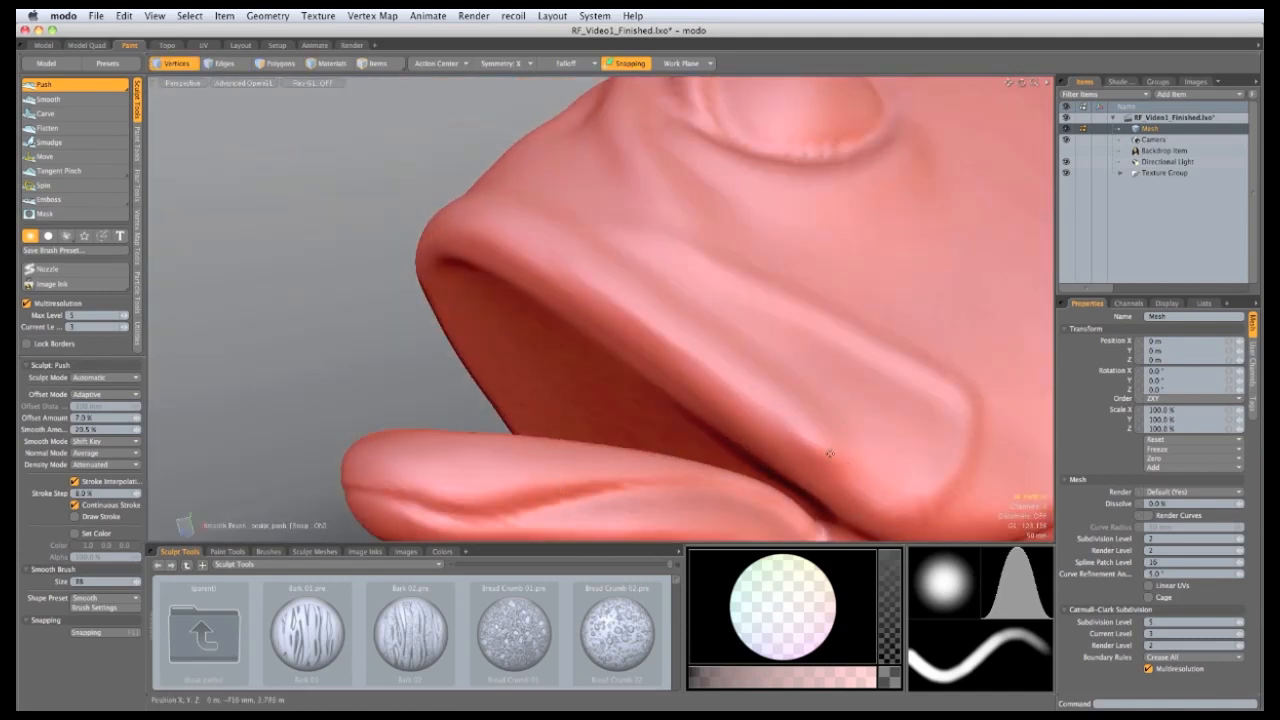
pyautogui.keyDown('alt'); pyautogui.moveTo(760, 400); pyautogui.dragTo(607, 289); pyautogui.keyUp('alt')
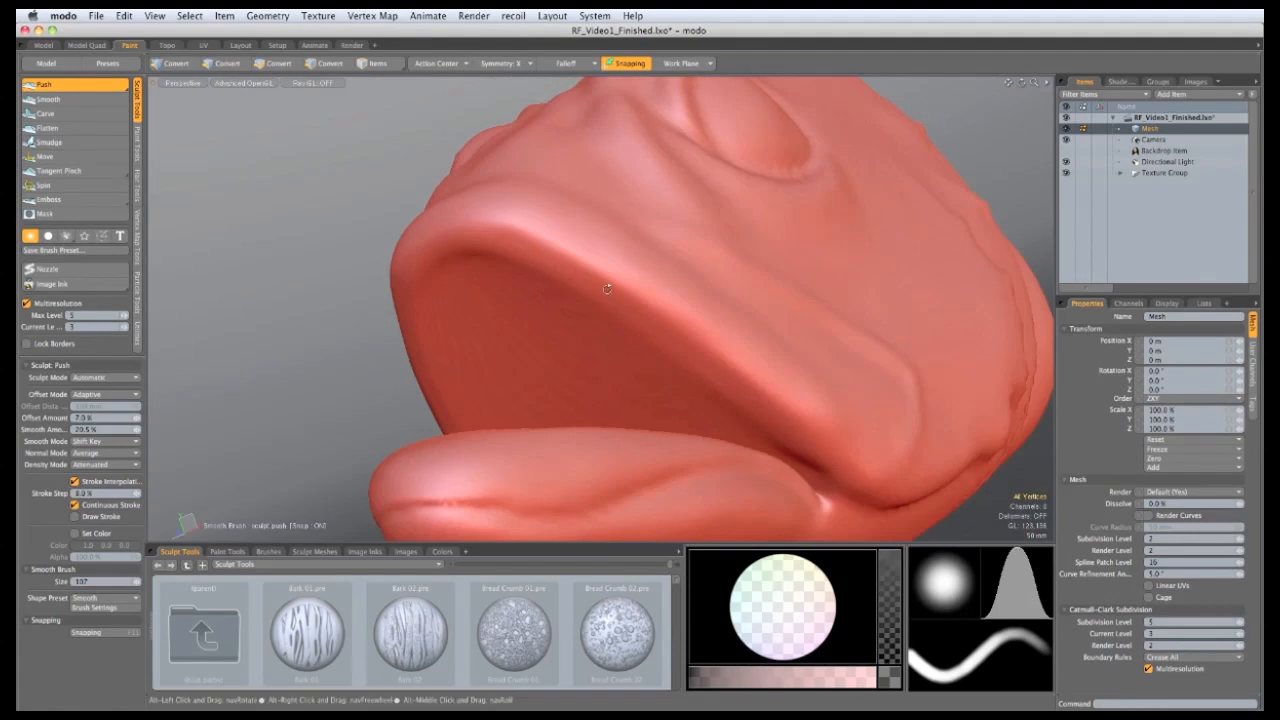
pyautogui.keyDown('alt'); pyautogui.moveTo(696, 511); pyautogui.dragTo(548, 245); pyautogui.keyUp('alt')
# Step: Raise the rear end of the upper jaw plate and define its back edge with the Push tool at brush size 77
pyautogui.moveTo(701, 396); pyautogui.dragTo(671, 397, button='right')
pyautogui.moveTo(714, 362)
pyautogui.mouseDown()
pyautogui.moveTo(756, 411)
pyautogui.moveTo(736, 421)
pyautogui.moveTo(702, 372)
pyautogui.moveTo(535, 246)
pyautogui.moveTo(386, 296)
pyautogui.moveTo(485, 342)
pyautogui.mouseUp()
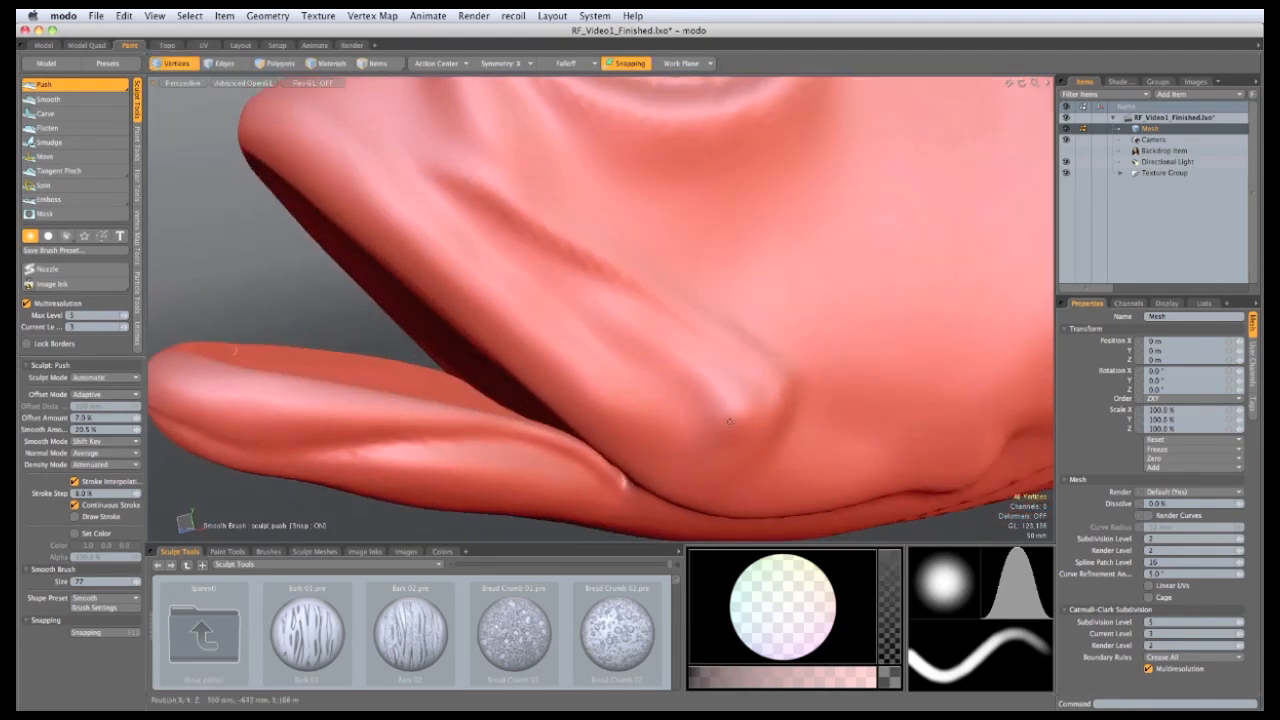
pyautogui.moveTo(731, 421); pyautogui.dragTo(731, 417)
pyautogui.keyDown('alt'); pyautogui.moveTo(613, 356); pyautogui.dragTo(626, 252); pyautogui.keyUp('alt')
pyautogui.moveTo(674, 320); pyautogui.dragTo(660, 325, button='right')
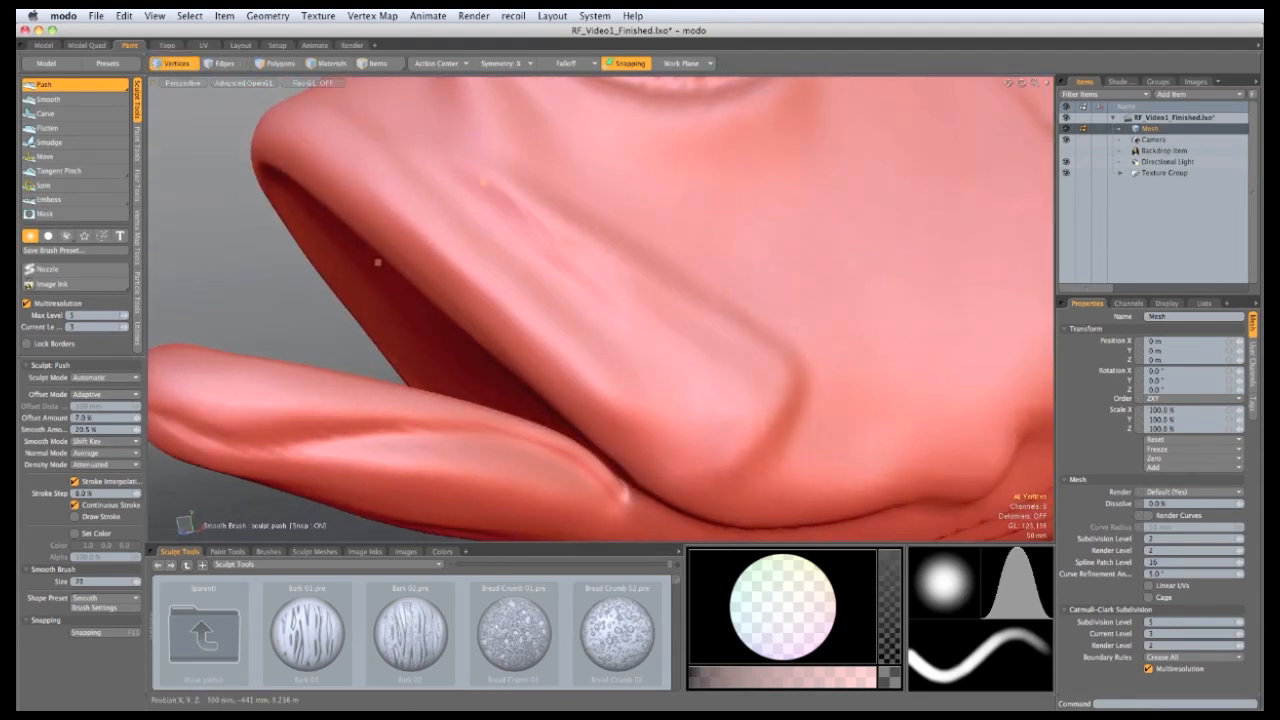
# Step: Sculpt and smooth the long groove and ridge running along the upper jaw plate, with brush sizes from 73 to 77
pyautogui.keyDown('alt'); pyautogui.moveTo(491, 348); pyautogui.dragTo(571, 279); pyautogui.keyUp('alt')
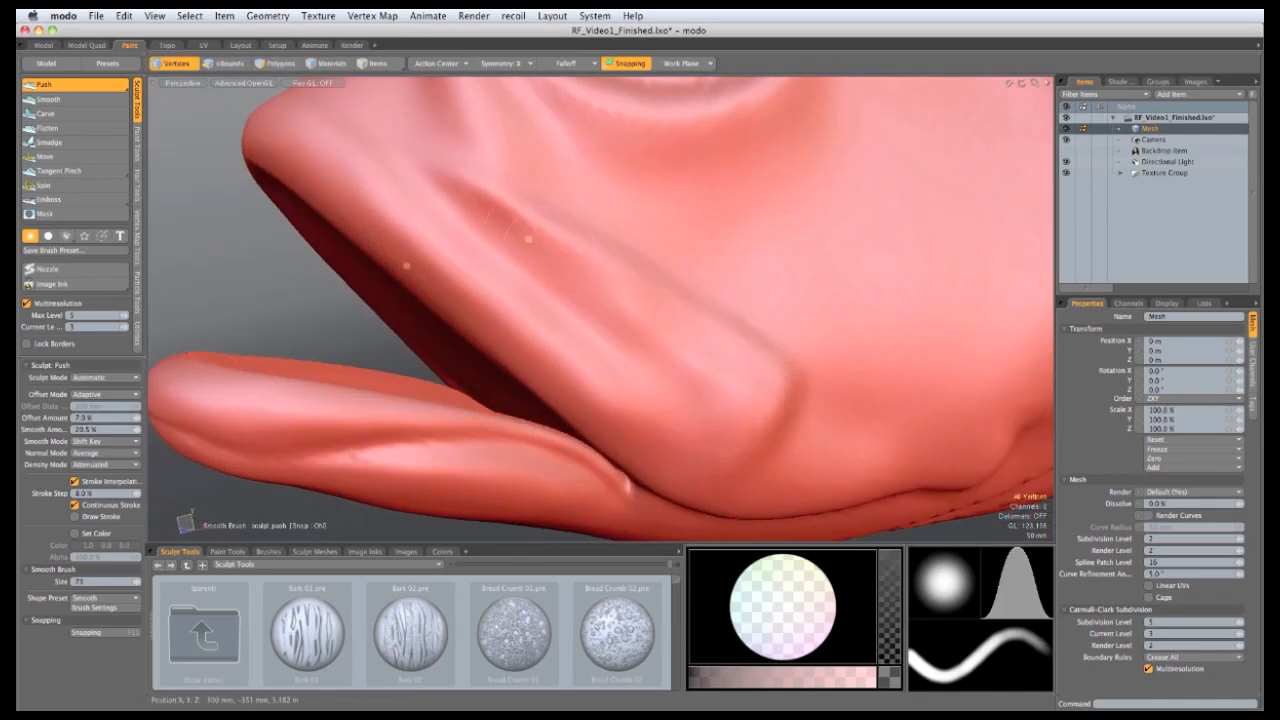
pyautogui.keyDown('shift'); pyautogui.moveTo(528, 239); pyautogui.dragTo(449, 174); pyautogui.keyUp('shift')
pyautogui.keyDown('alt'); pyautogui.moveTo(523, 331); pyautogui.dragTo(647, 321); pyautogui.keyUp('alt')
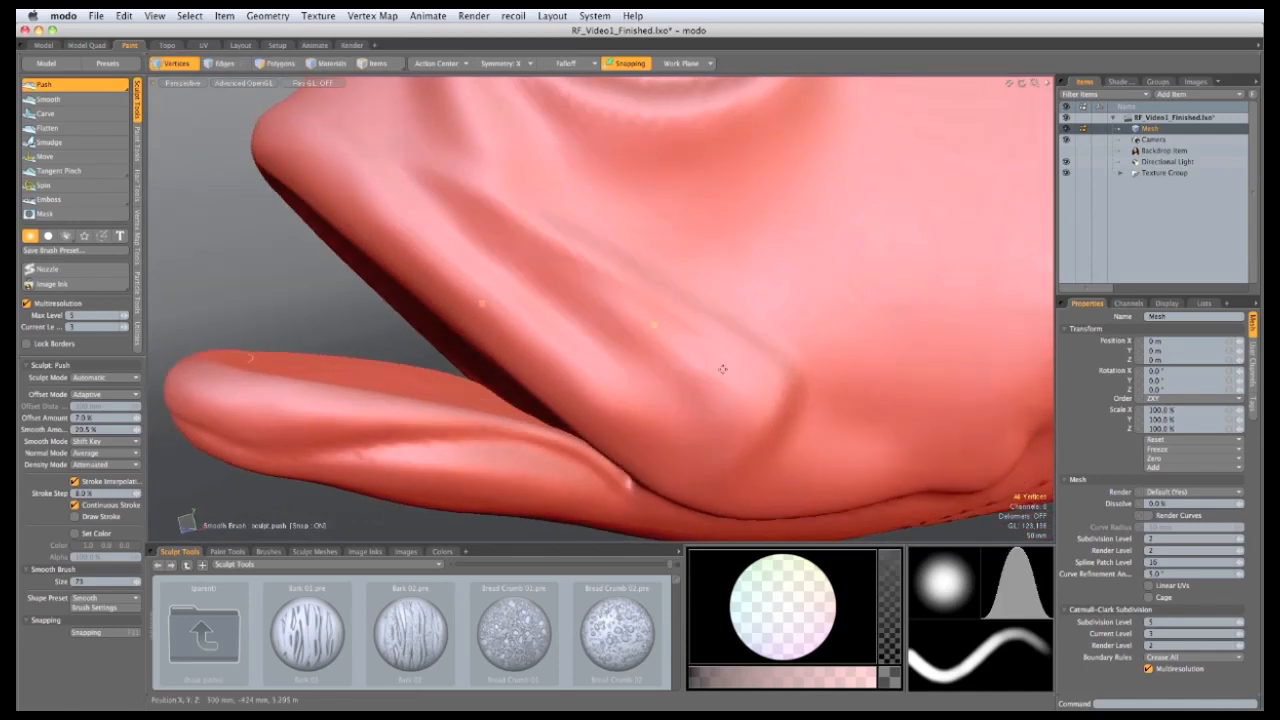
pyautogui.moveTo(723, 369); pyautogui.dragTo(722, 368, button='right')
pyautogui.moveTo(648, 312); pyautogui.dragTo(757, 384)
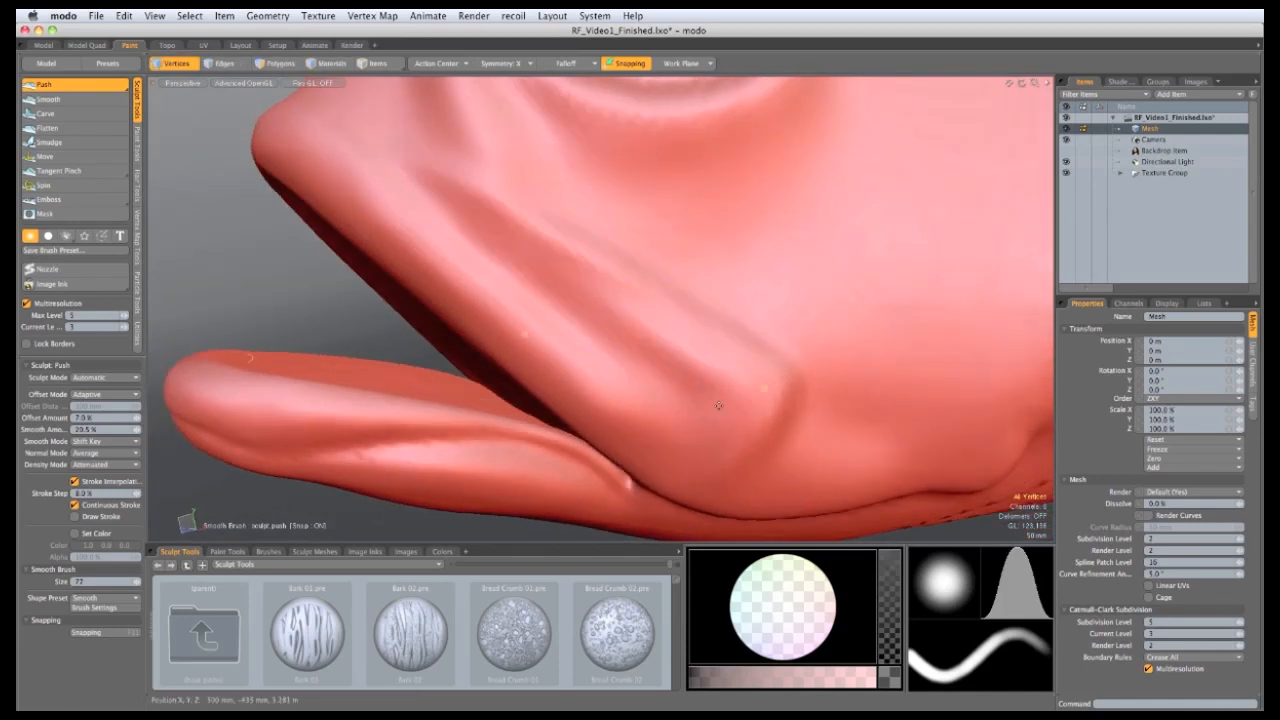
# Step: Finish blending the upper jaw plate, set the current multiresolution level to 5, and save the scene
pyautogui.moveTo(539, 304)
pyautogui.keyDown('alt'); pyautogui.mouseDown()
pyautogui.moveTo(549, 327)
pyautogui.moveTo(540, 290)
pyautogui.moveTo(480, 240)
pyautogui.mouseUp(); pyautogui.keyUp('alt')
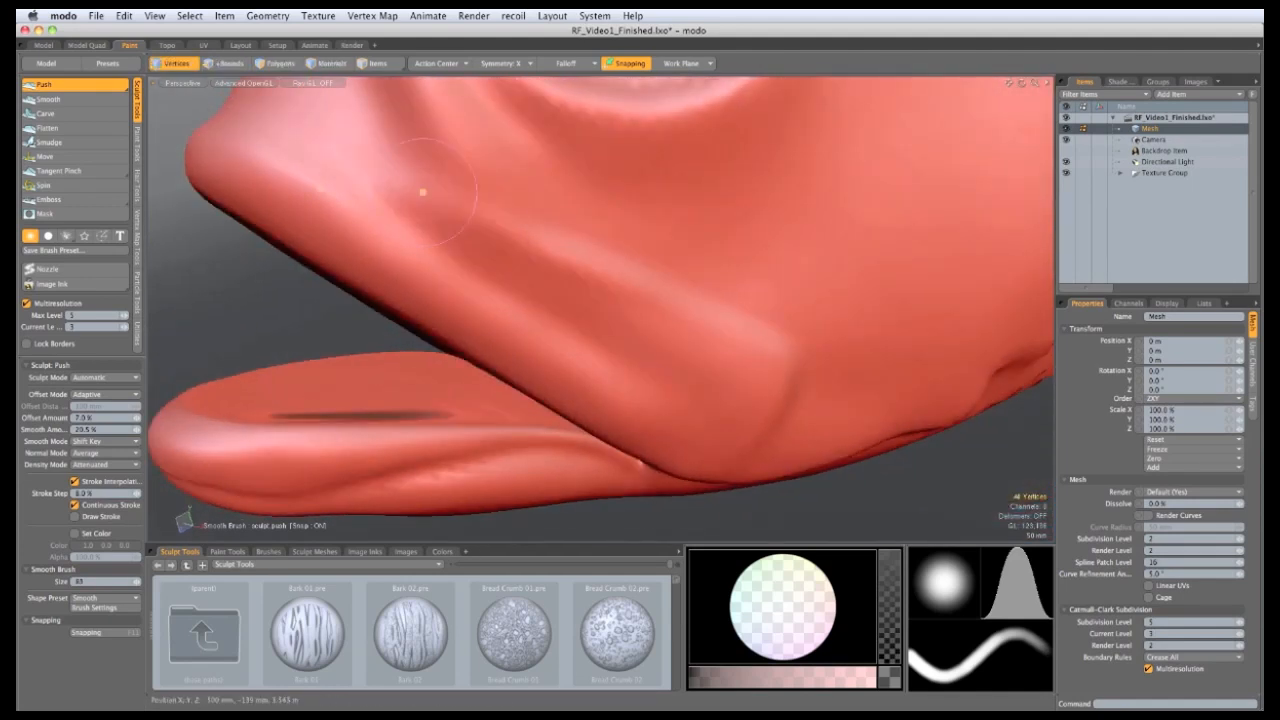
pyautogui.keyDown('alt'); pyautogui.moveTo(570, 290); pyautogui.dragTo(491, 228); pyautogui.keyUp('alt')
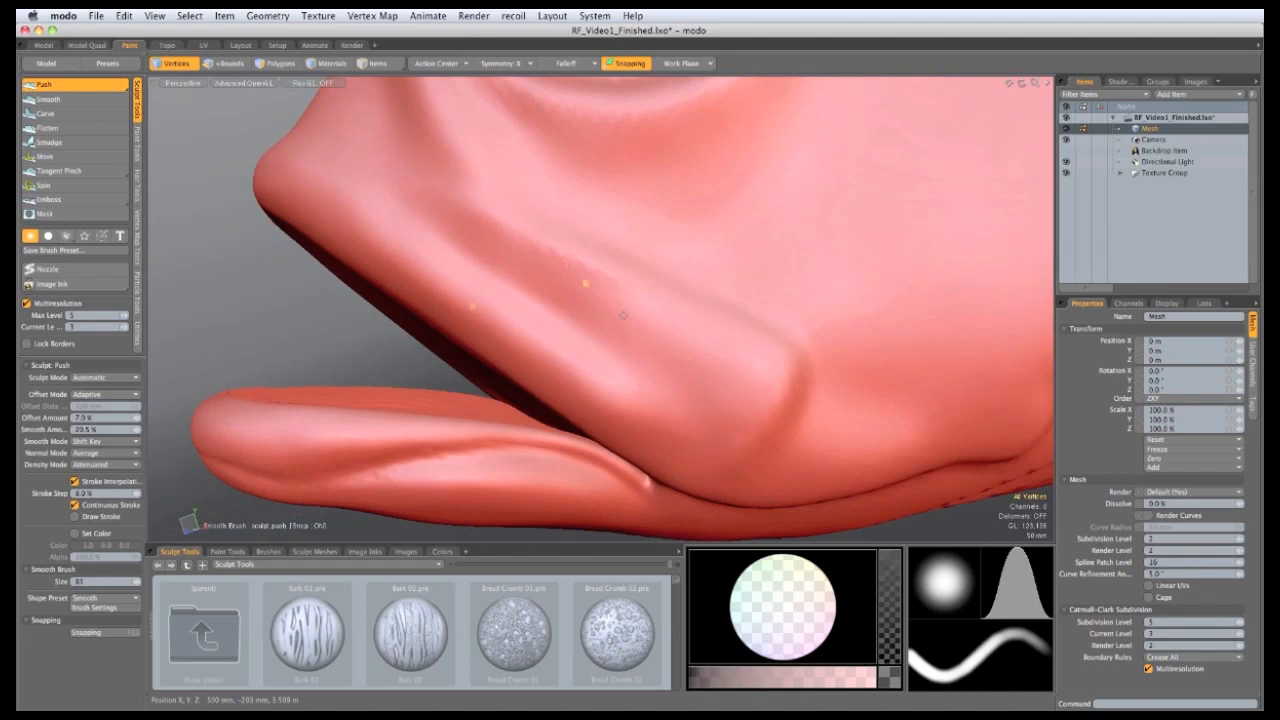
pyautogui.keyDown('alt'); pyautogui.moveTo(623, 315); pyautogui.dragTo(575, 296); pyautogui.keyUp('alt')
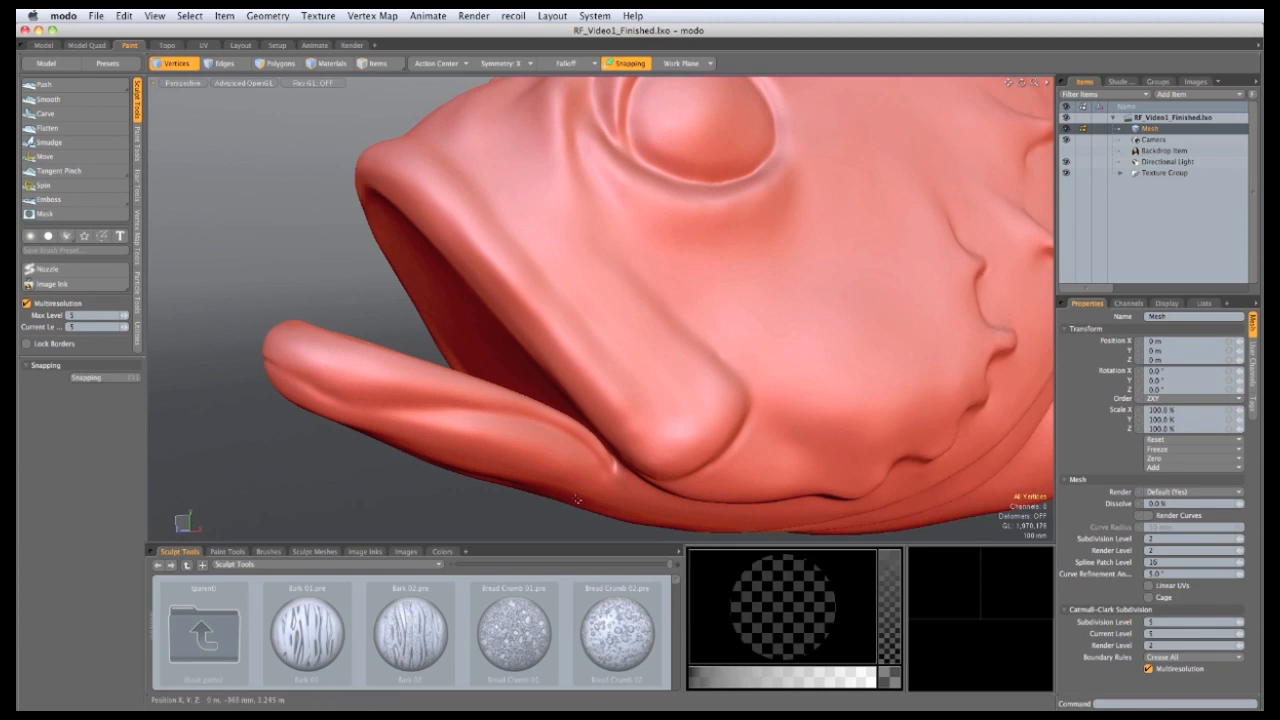
pyautogui.keyDown('ctrl'); pyautogui.keyDown('alt'); pyautogui.moveTo(677, 389); pyautogui.dragTo(288, 300); pyautogui.keyUp('alt'); pyautogui.keyUp('ctrl')
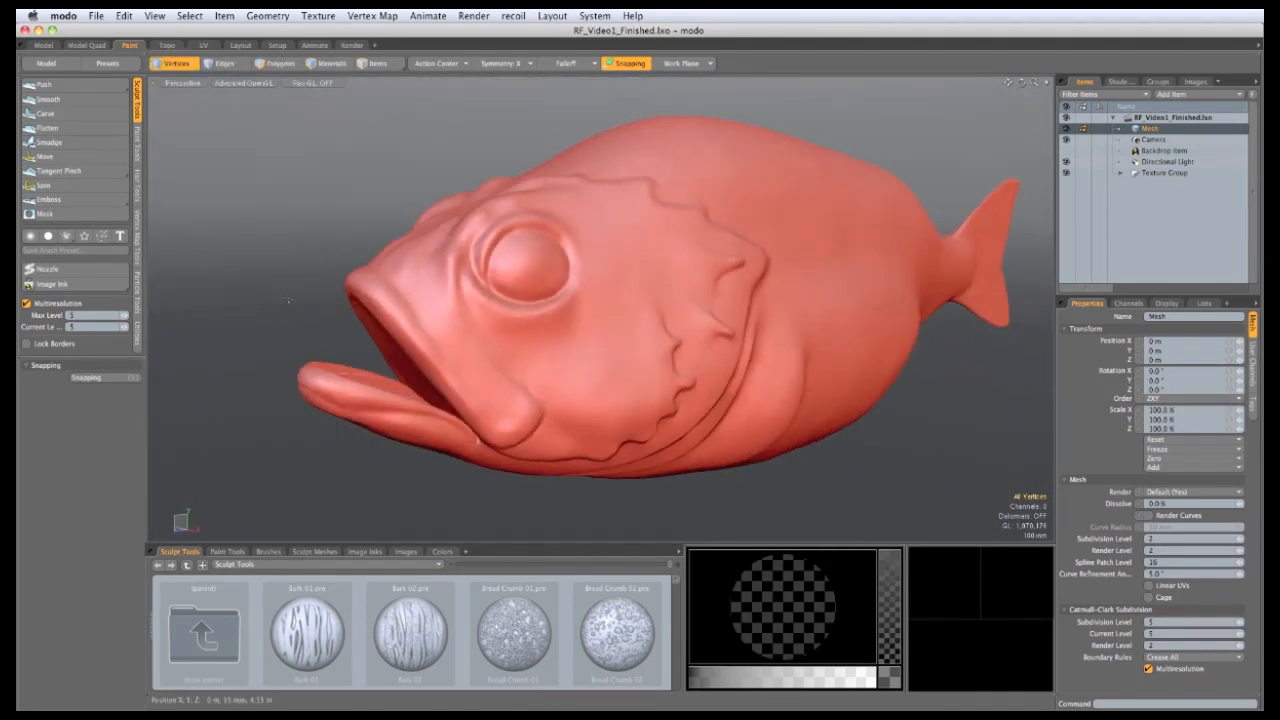